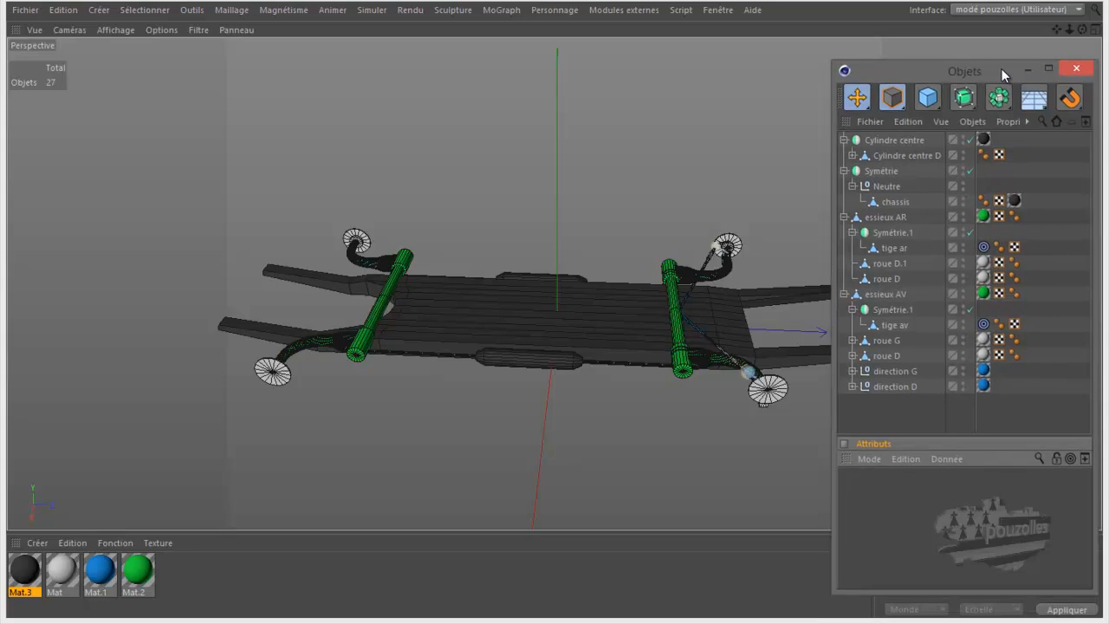
- Examine which chassis parts belong to the centre cylinder symmetry and to the tige ar and tige av rod symmetries
{"action": "left_click_drag", "start_coordinate": [557, 318], "coordinate": [555, 313], "text": "alt"}
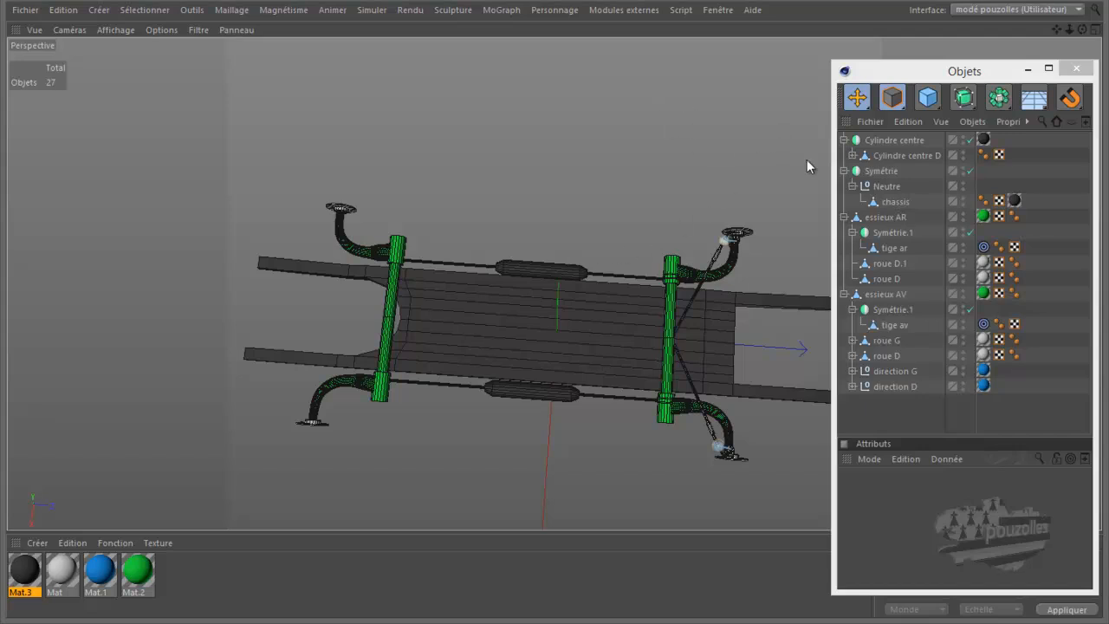
{"action": "left_click", "coordinate": [885, 157]}
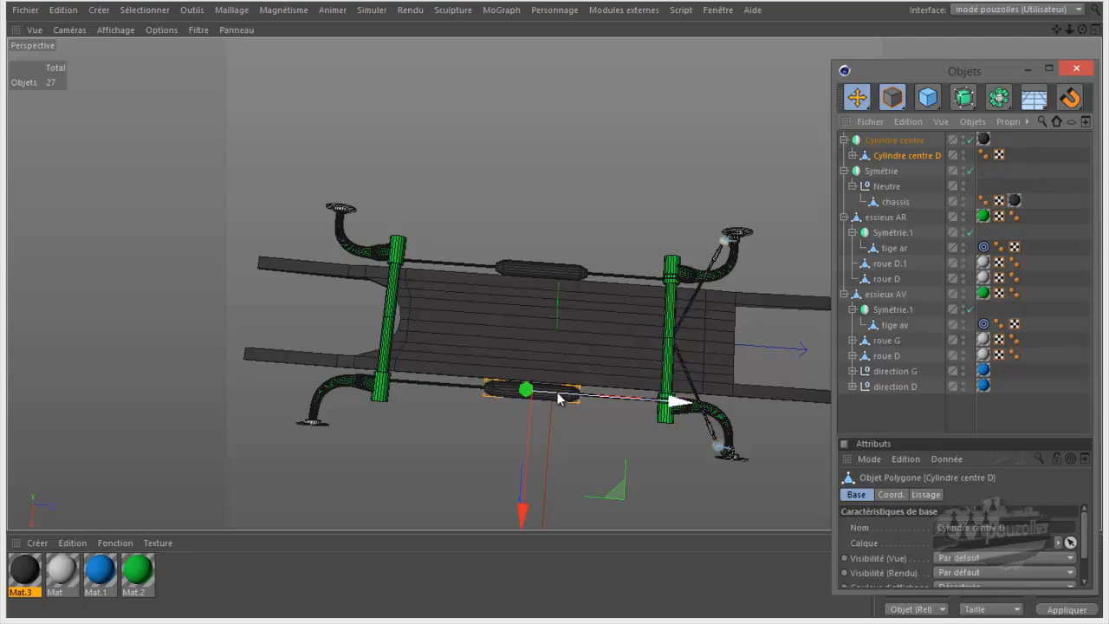
{"action": "left_click", "coordinate": [876, 141]}
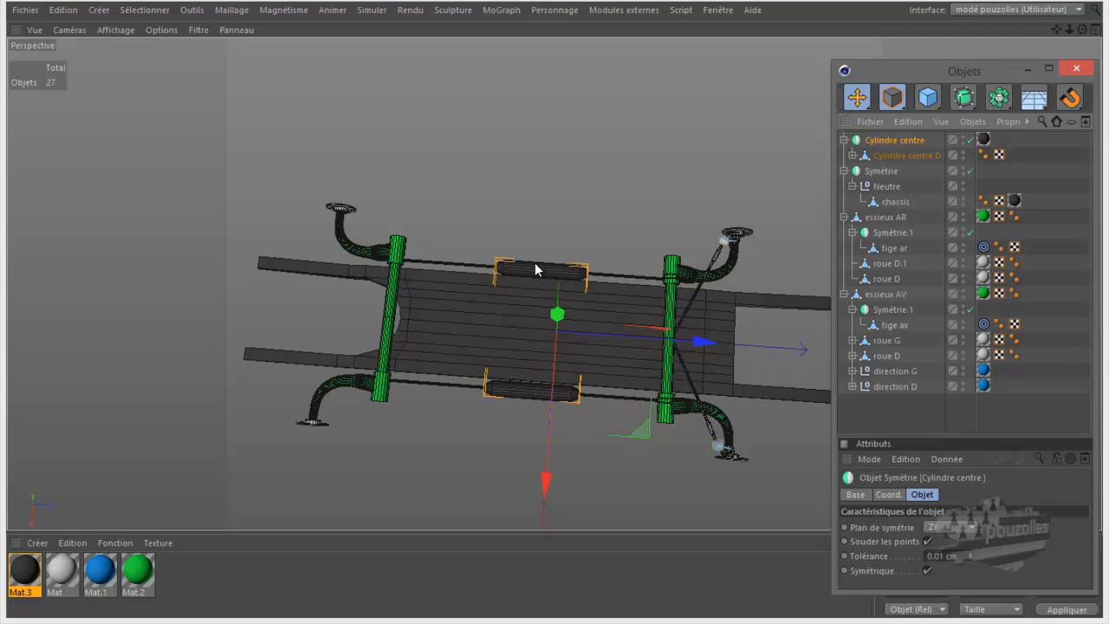
{"action": "left_click", "coordinate": [844, 171]}
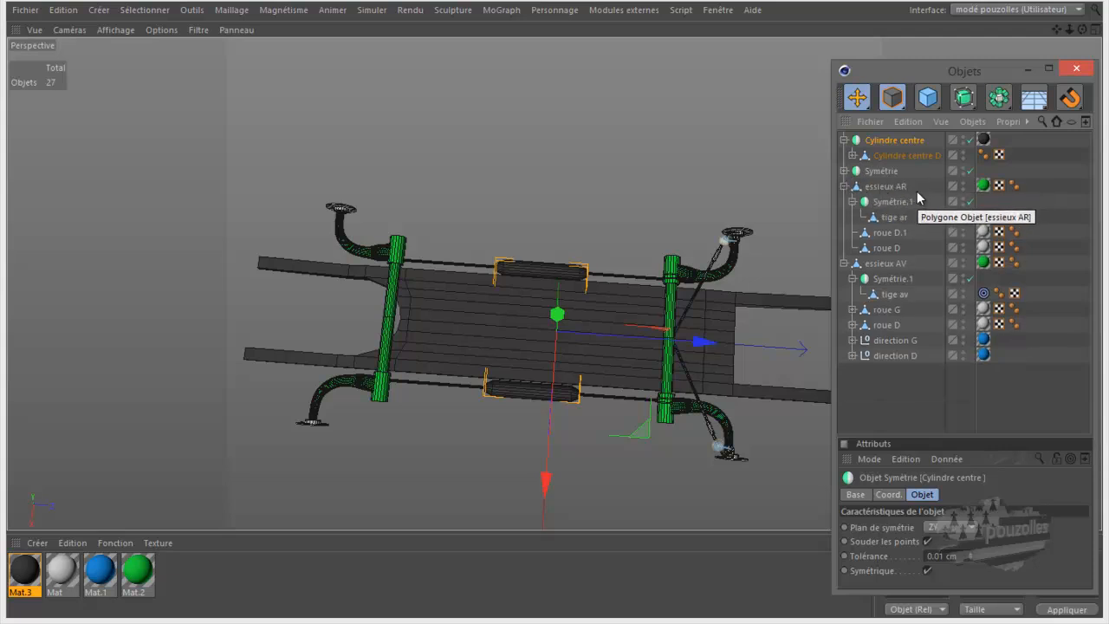
{"action": "left_click", "coordinate": [894, 219]}
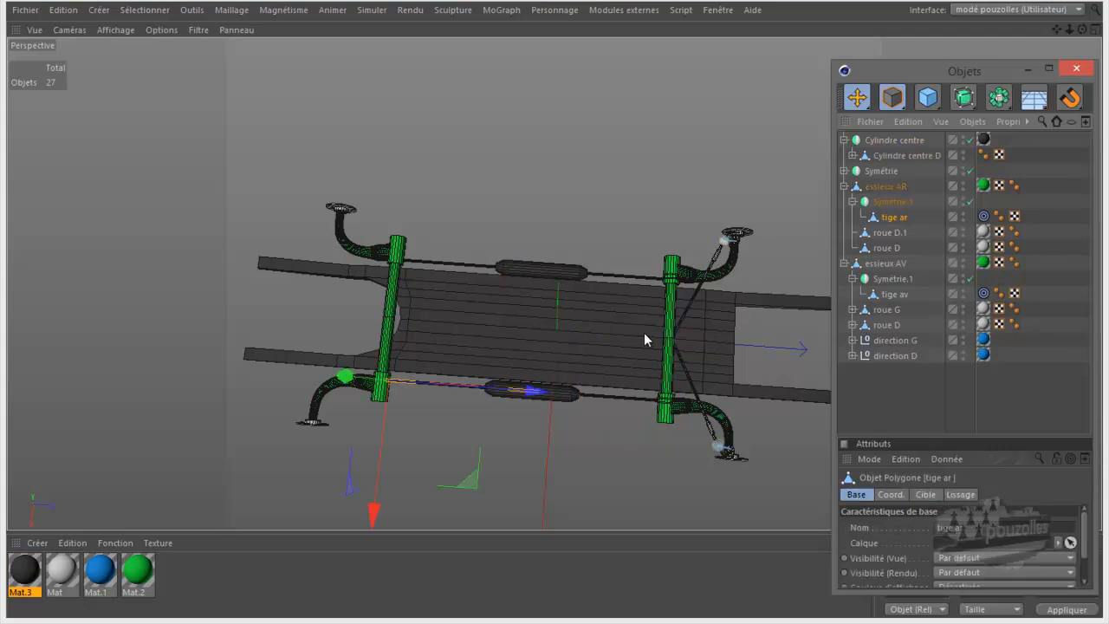
{"action": "left_click", "coordinate": [887, 204]}
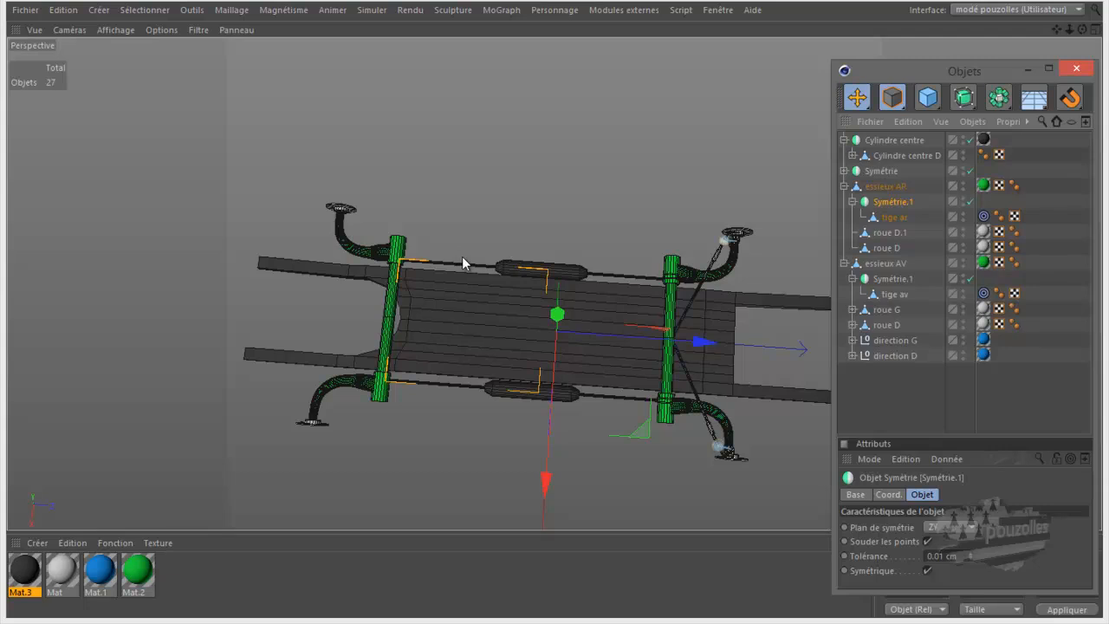
{"action": "left_click", "coordinate": [896, 297]}
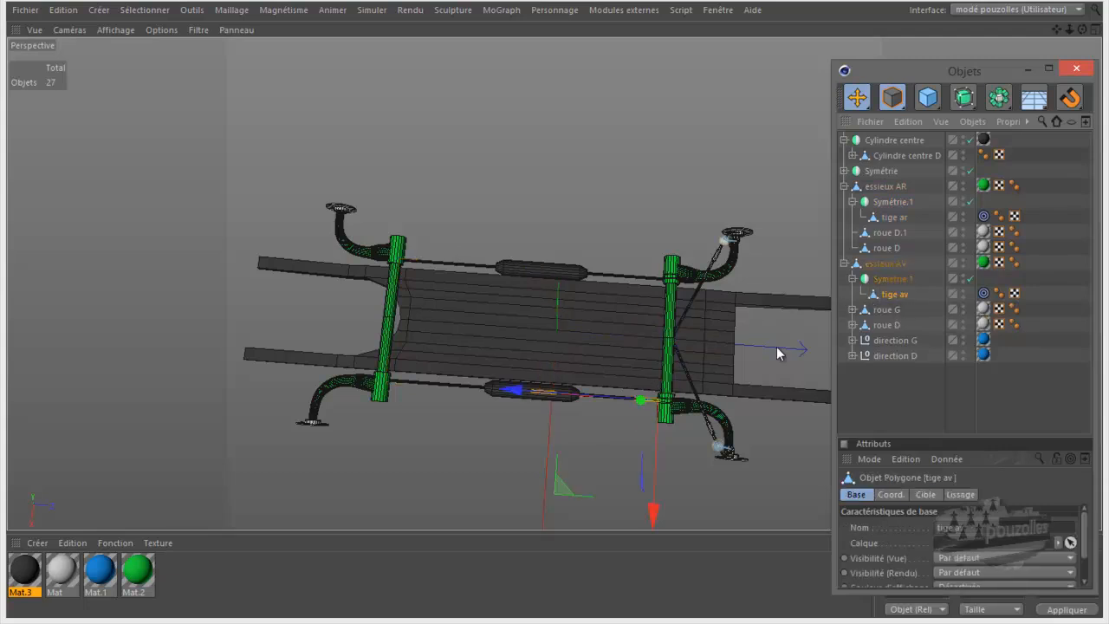
{"action": "left_click", "coordinate": [882, 280]}
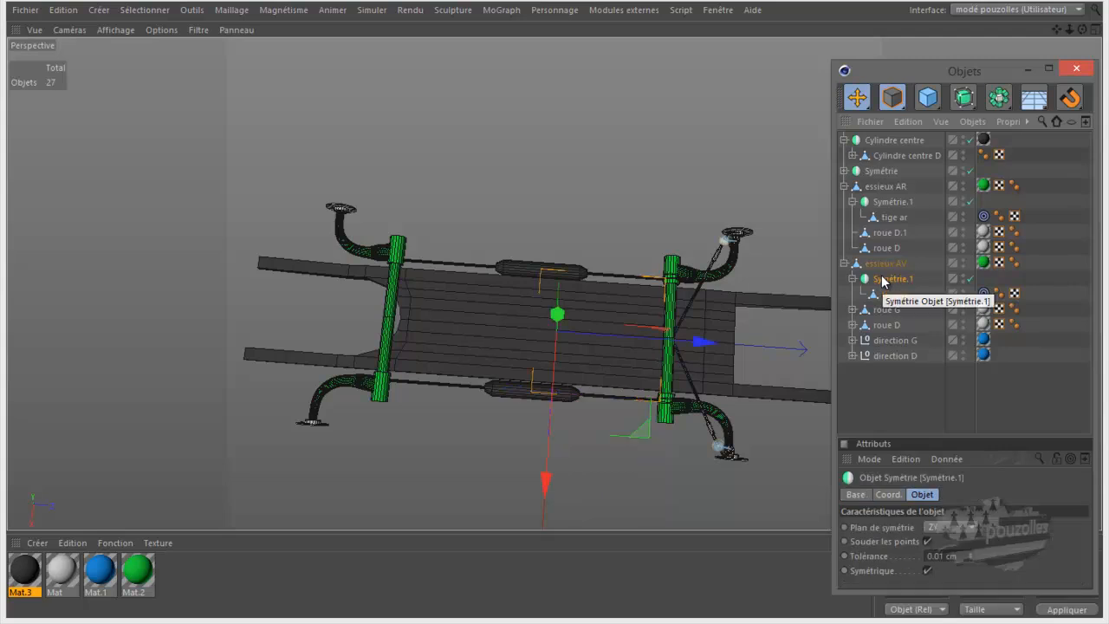
{"action": "left_click", "coordinate": [884, 142]}
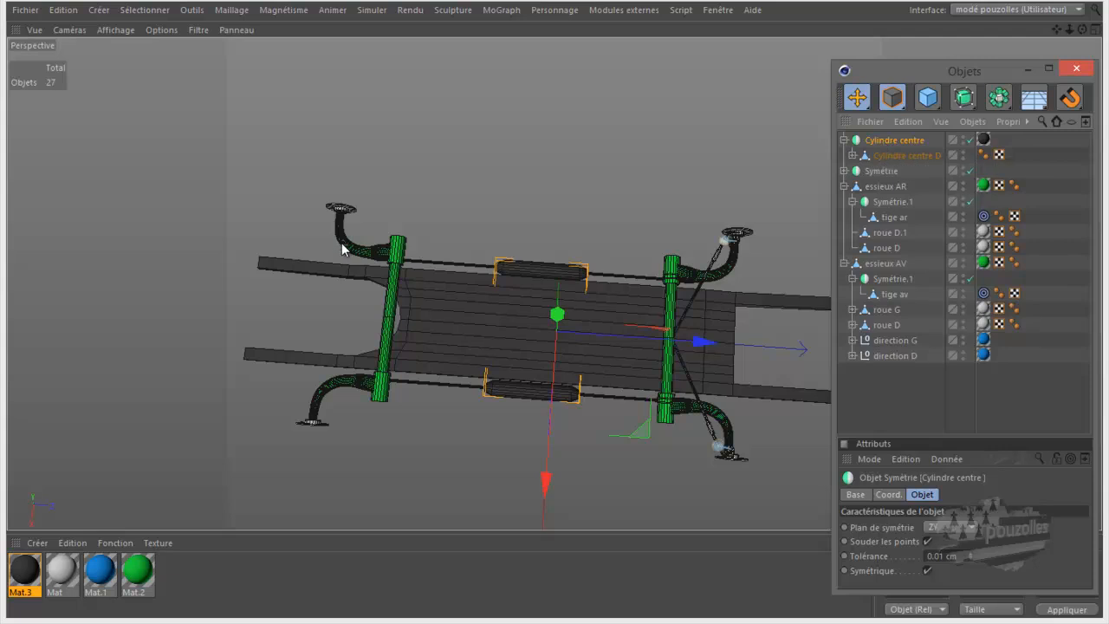
{"action": "scroll", "coordinate": [340, 244], "scroll_direction": "down", "scroll_amount": 3}
{"action": "left_click_drag", "start_coordinate": [1082, 30], "coordinate": [555, 312]}
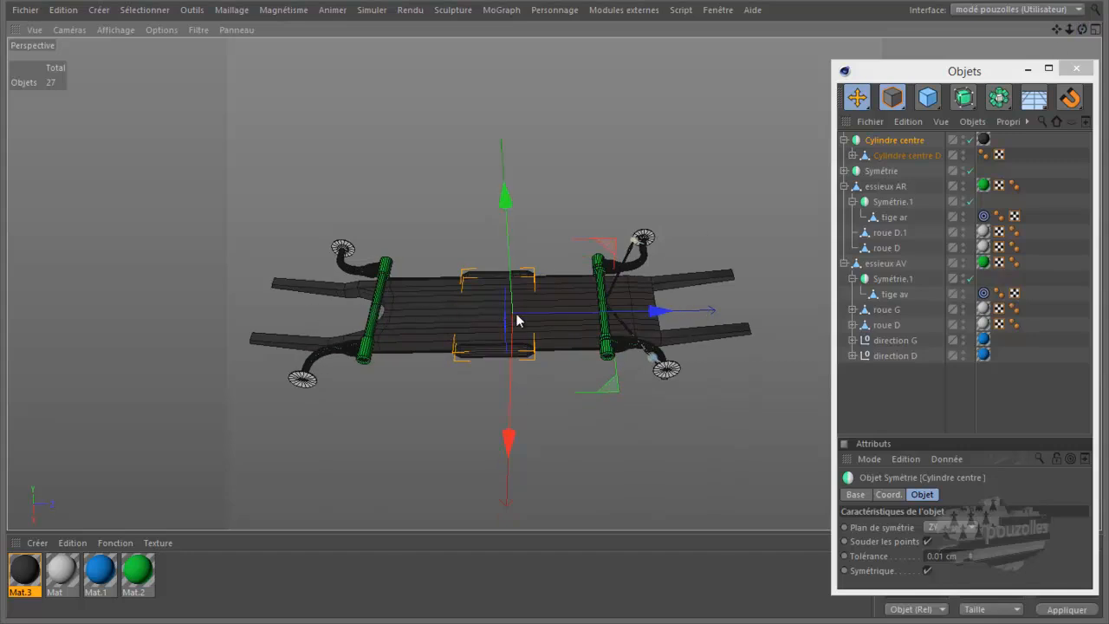
- Try the XZ and XY mirror planes on the Cylindre centre symmetry, and set the plane back to ZY
{"action": "left_click", "coordinate": [896, 142]}
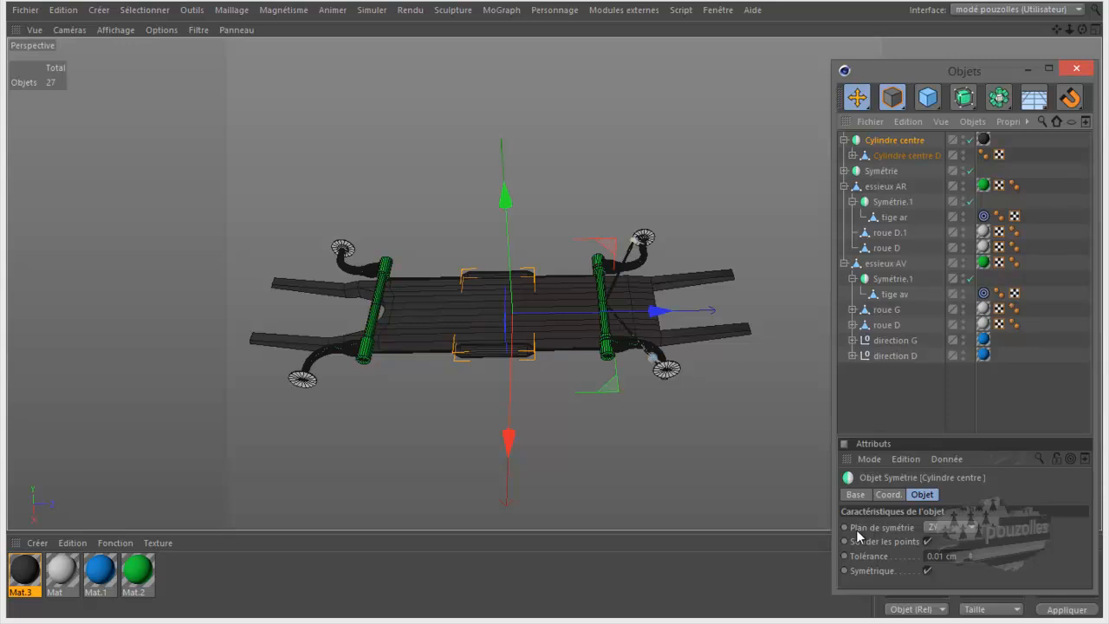
{"action": "left_click", "coordinate": [939, 528]}
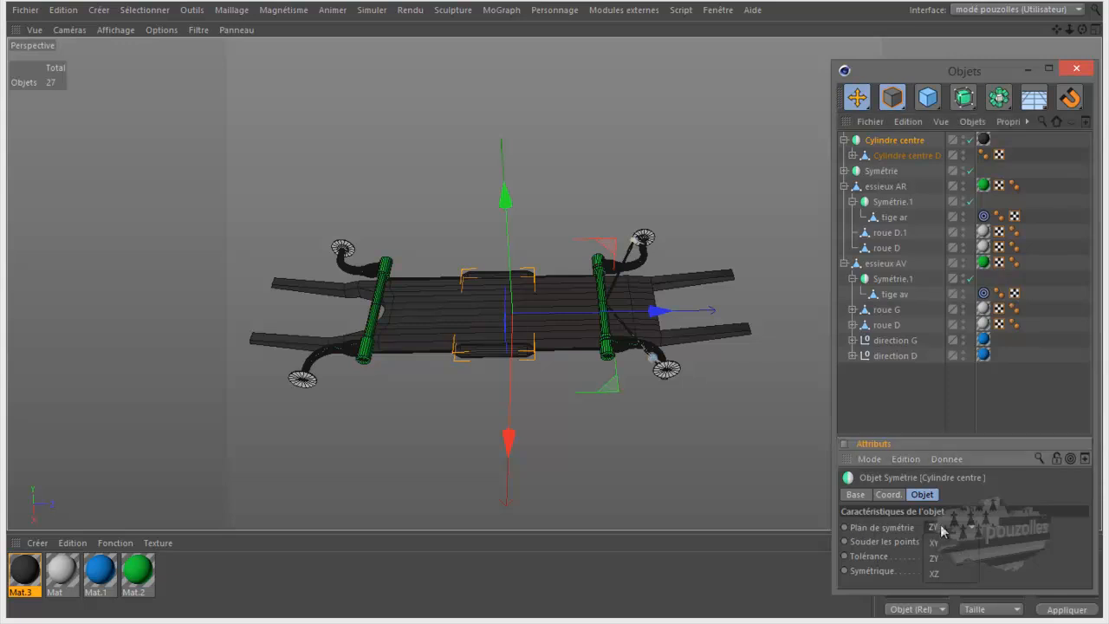
{"action": "left_click", "coordinate": [938, 571]}
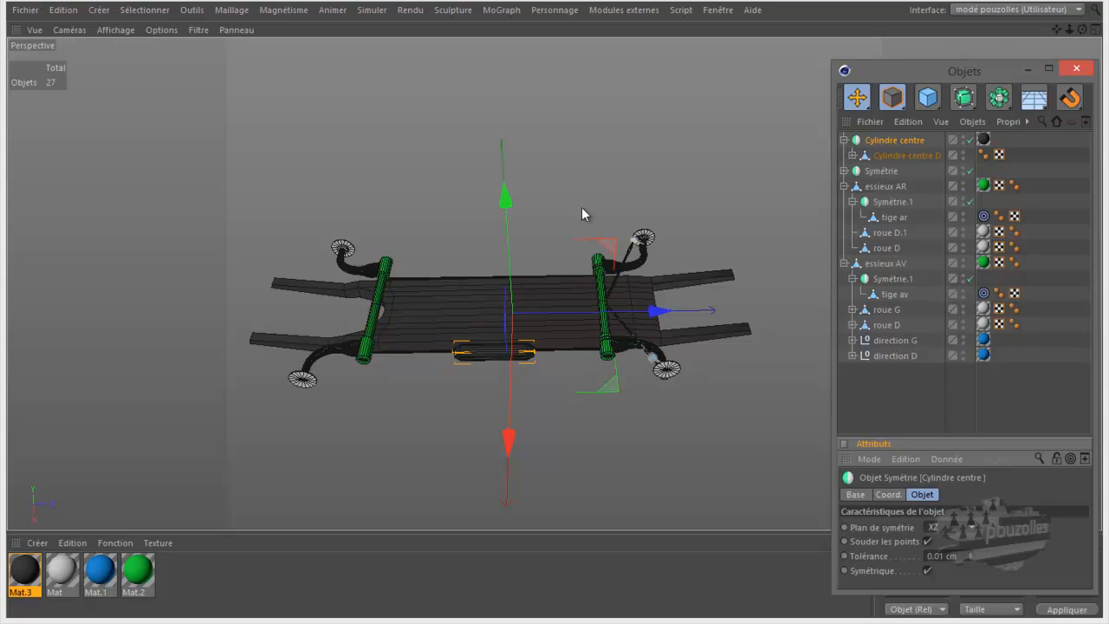
{"action": "left_click", "coordinate": [944, 528]}
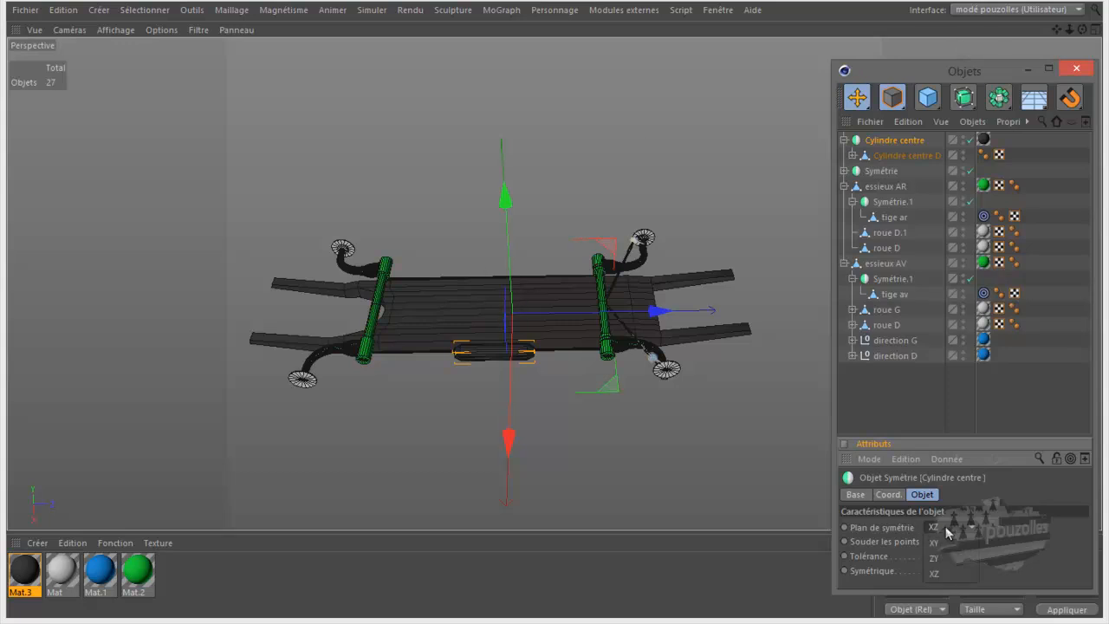
{"action": "left_click", "coordinate": [943, 561]}
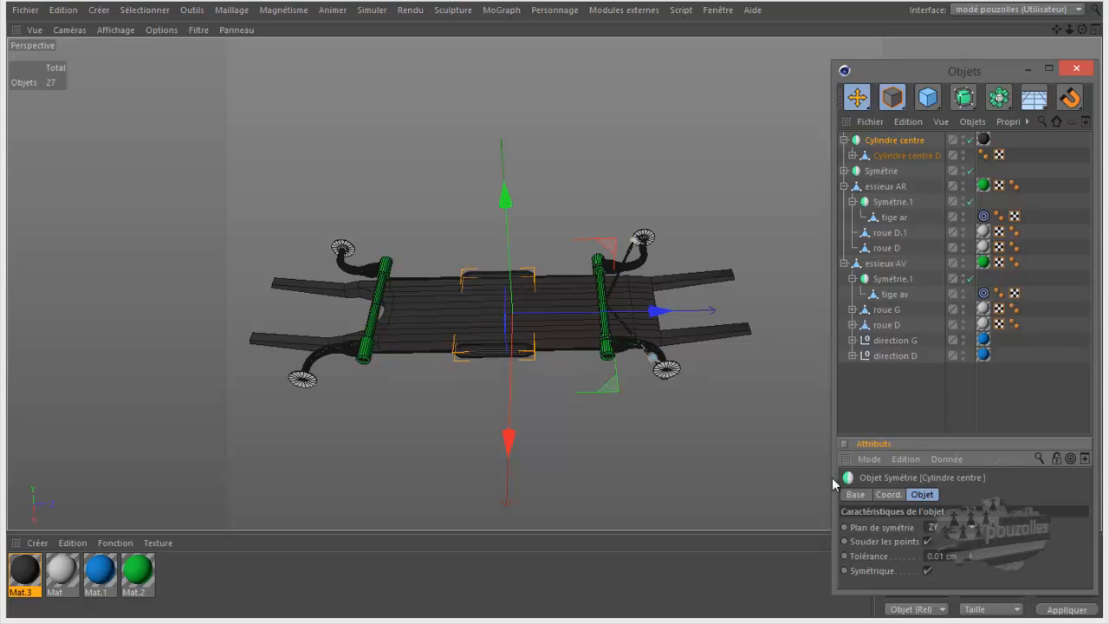
{"action": "left_click", "coordinate": [946, 529]}
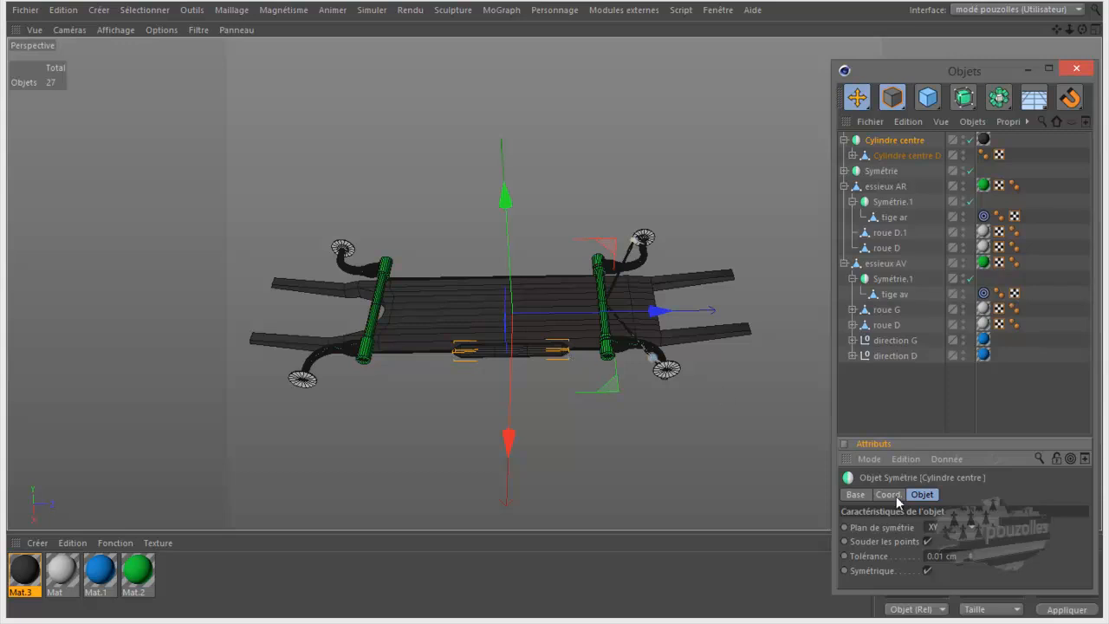
{"action": "left_click", "coordinate": [944, 527]}
{"action": "left_click", "coordinate": [936, 557]}
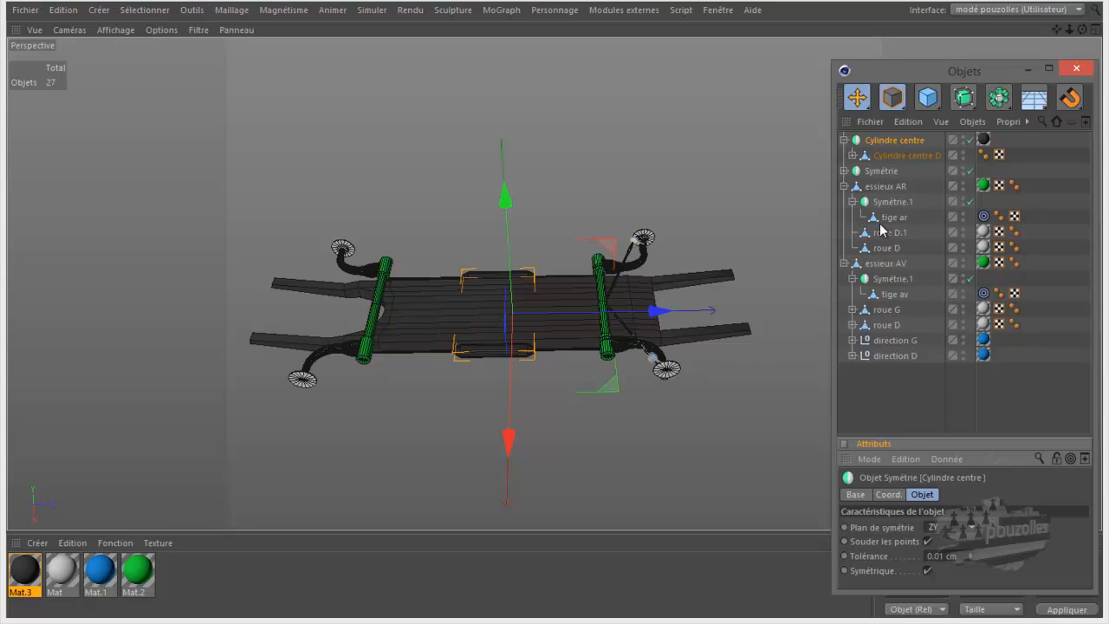
- Try rotating the front axle essieux AV with its wheels by about 9.3°, and undo the rotation
{"action": "left_click", "coordinate": [843, 140]}
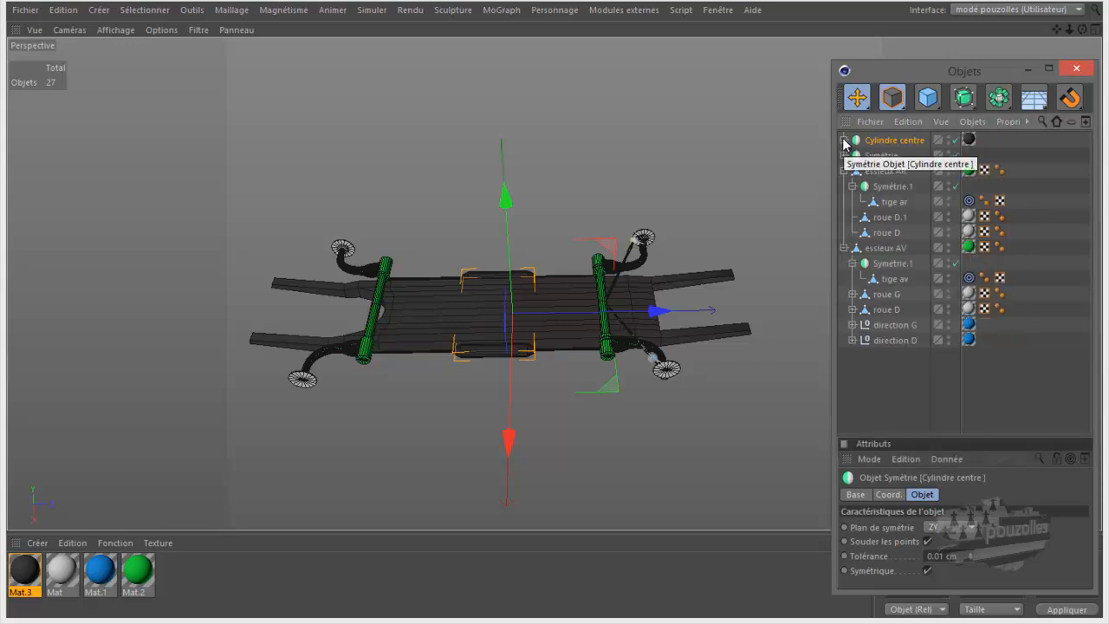
{"action": "left_click", "coordinate": [882, 249]}
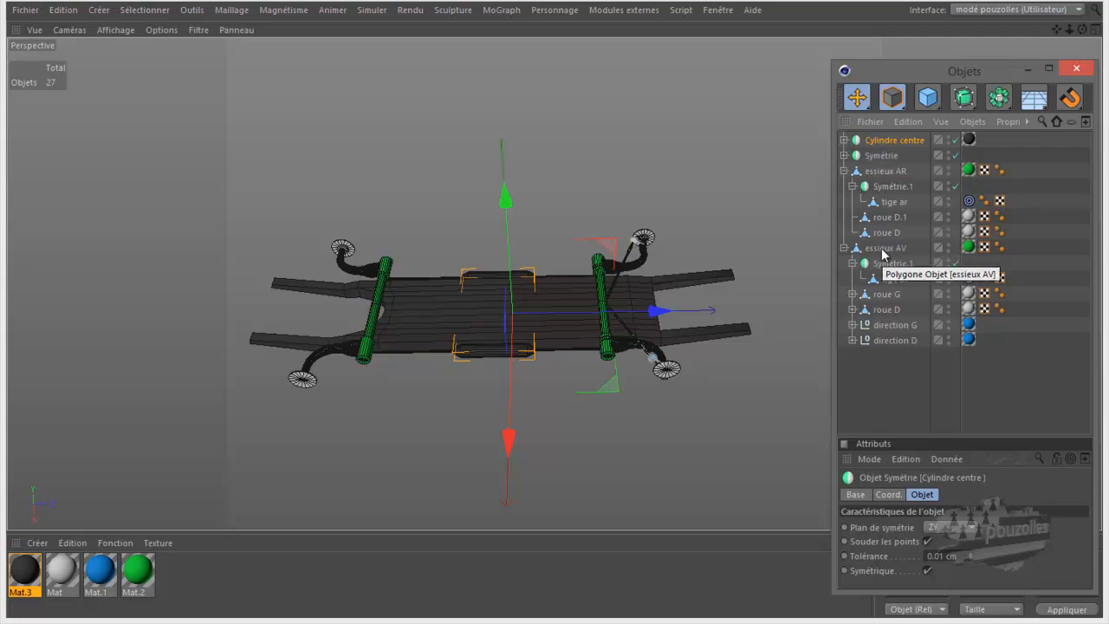
{"action": "scroll", "coordinate": [613, 347], "scroll_direction": "up", "scroll_amount": 3}
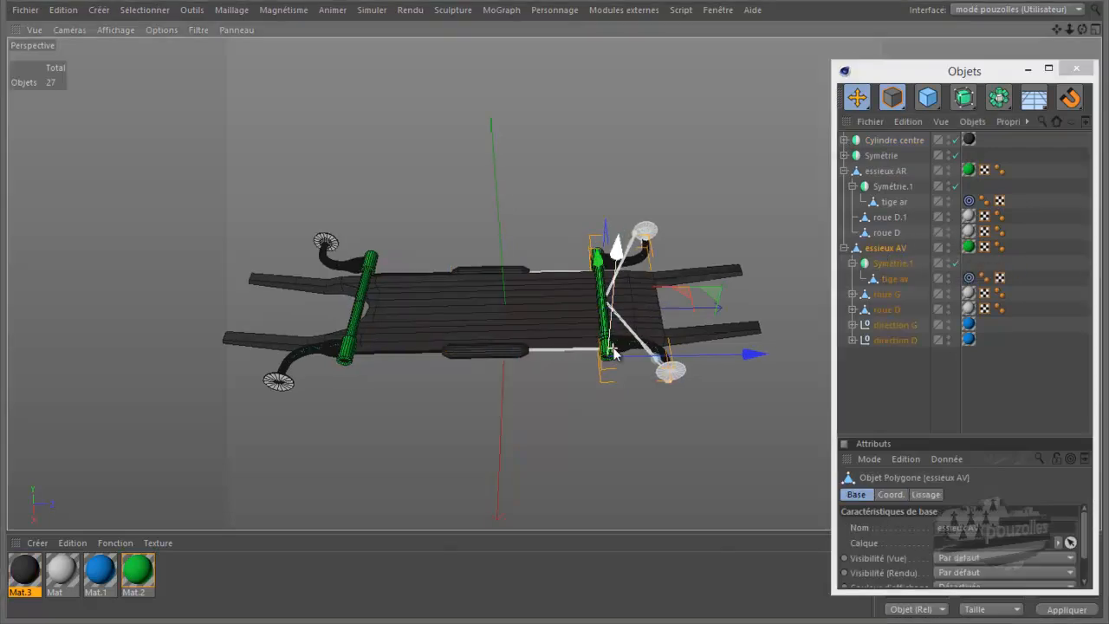
{"action": "scroll", "coordinate": [603, 294], "scroll_direction": "up", "scroll_amount": 5}
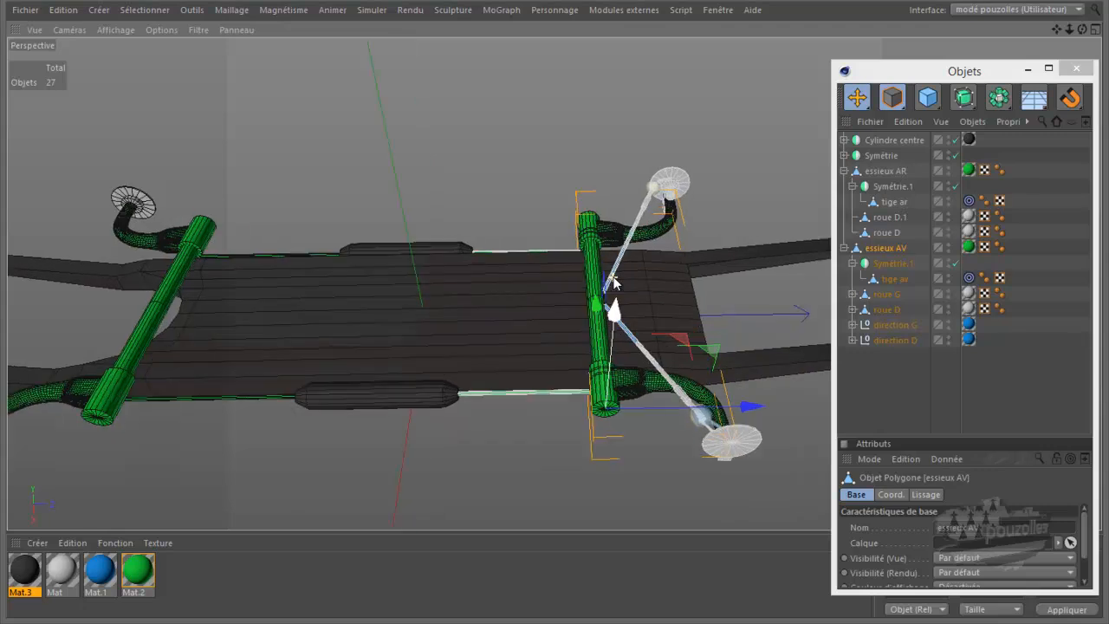
{"action": "scroll", "coordinate": [613, 281], "scroll_direction": "up", "scroll_amount": 2}
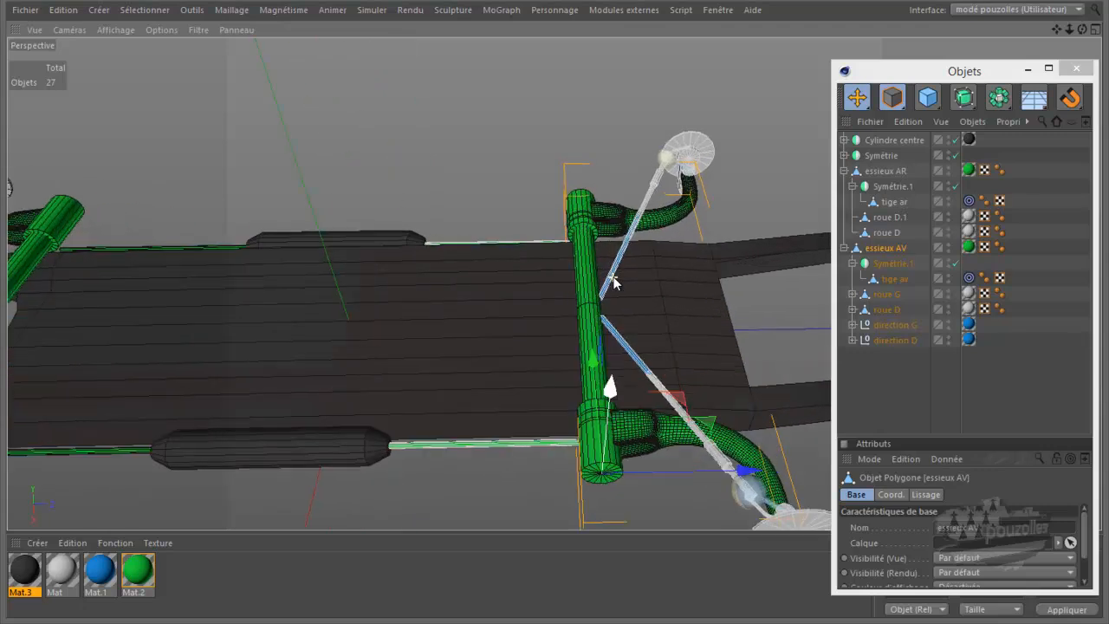
{"action": "left_click", "coordinate": [856, 97]}
{"action": "left_click", "coordinate": [976, 119]}
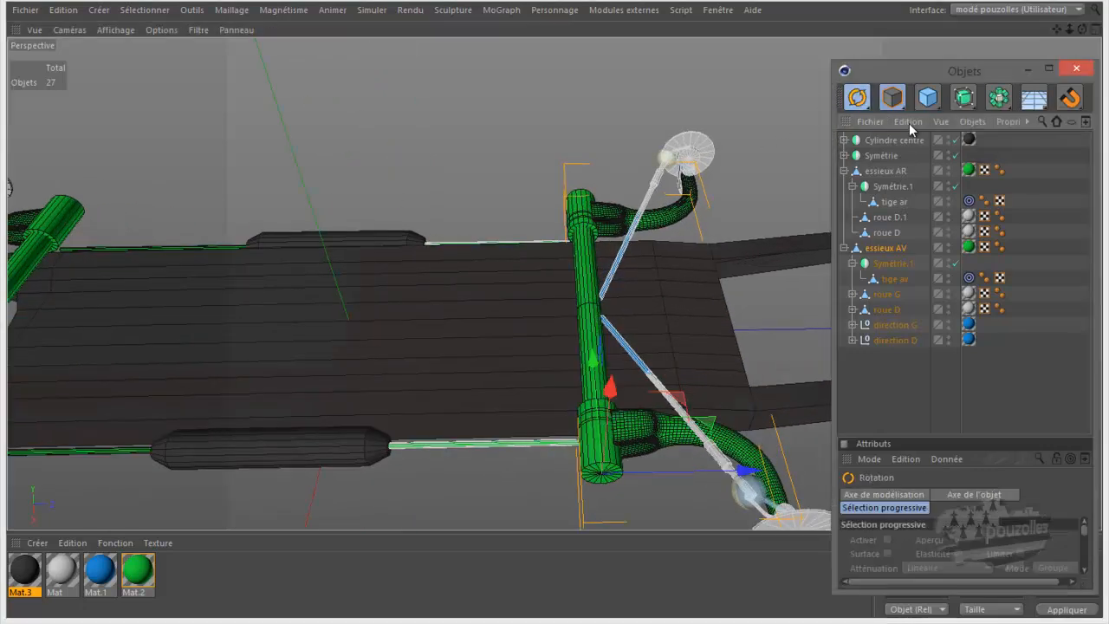
{"action": "left_click_drag", "start_coordinate": [556, 436], "coordinate": [545, 411]}
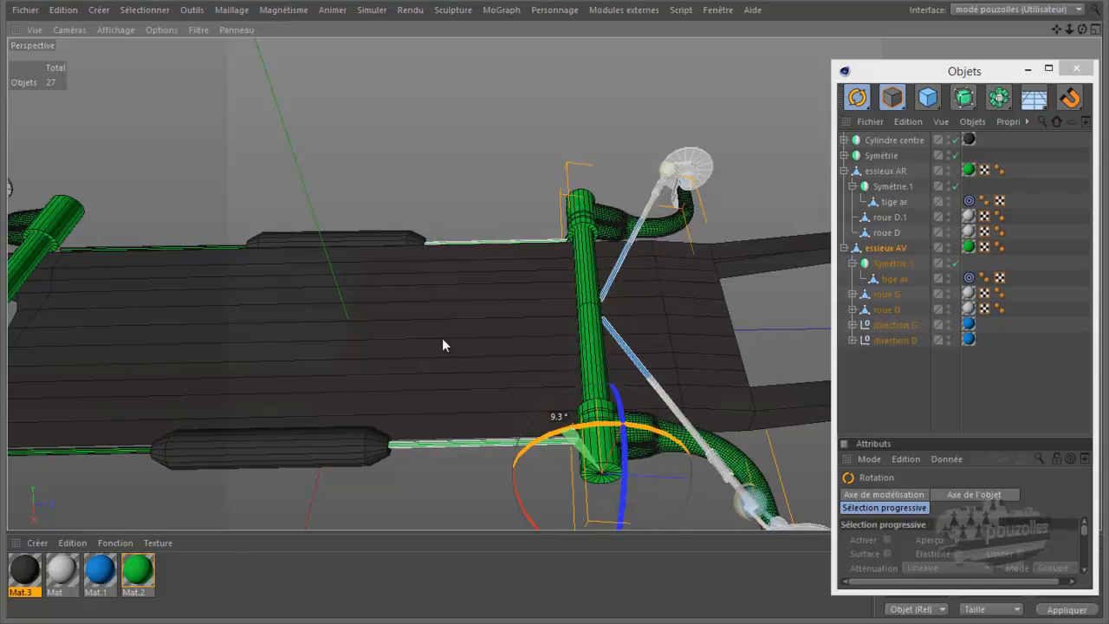
{"action": "left_click", "coordinate": [62, 9]}
{"action": "left_click", "coordinate": [82, 33]}
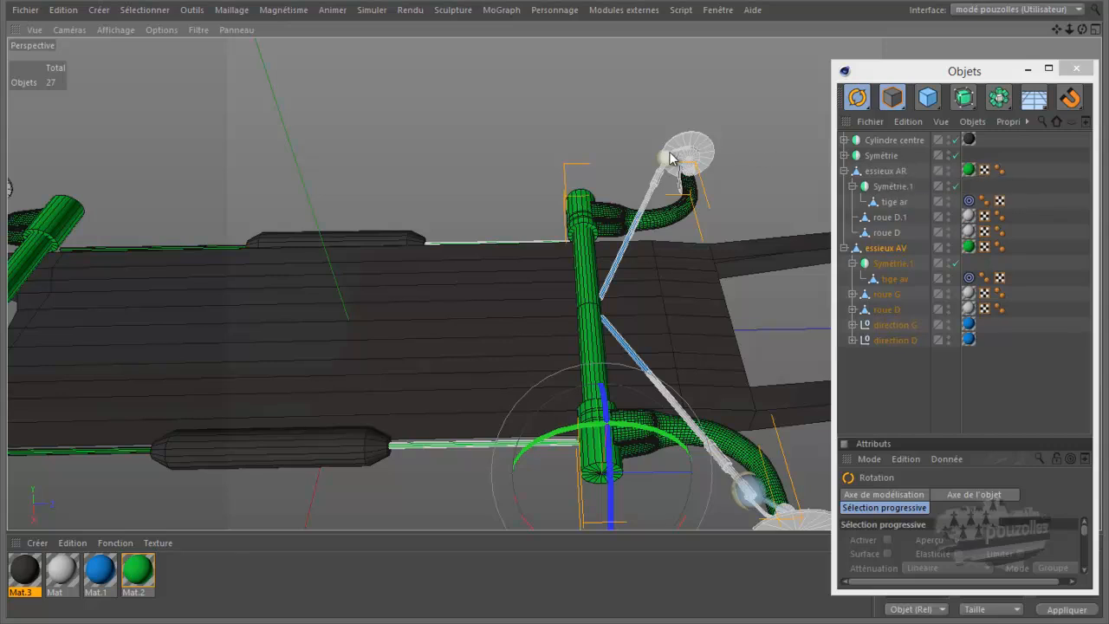
- Compare reference photo A1.1506_4 in the Windows photo viewer with the front axle and its tige av rod
{"action": "right_click_drag", "start_coordinate": [670, 153], "coordinate": [656, 162], "text": "alt"}
{"action": "left_click", "coordinate": [473, 622]}
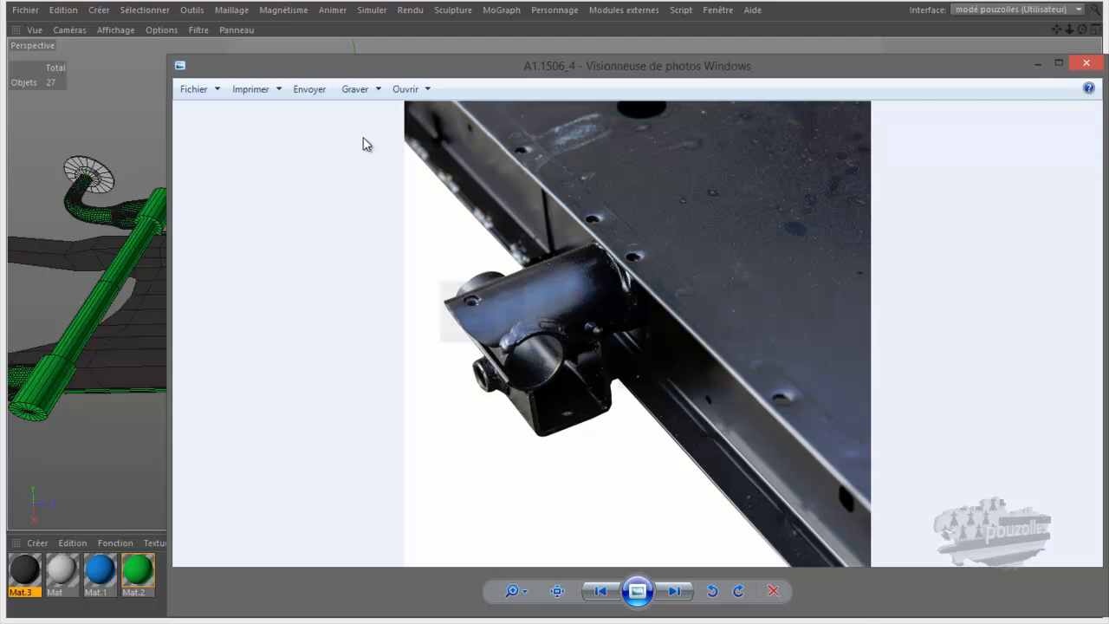
{"action": "left_click_drag", "start_coordinate": [428, 63], "coordinate": [360, 391]}
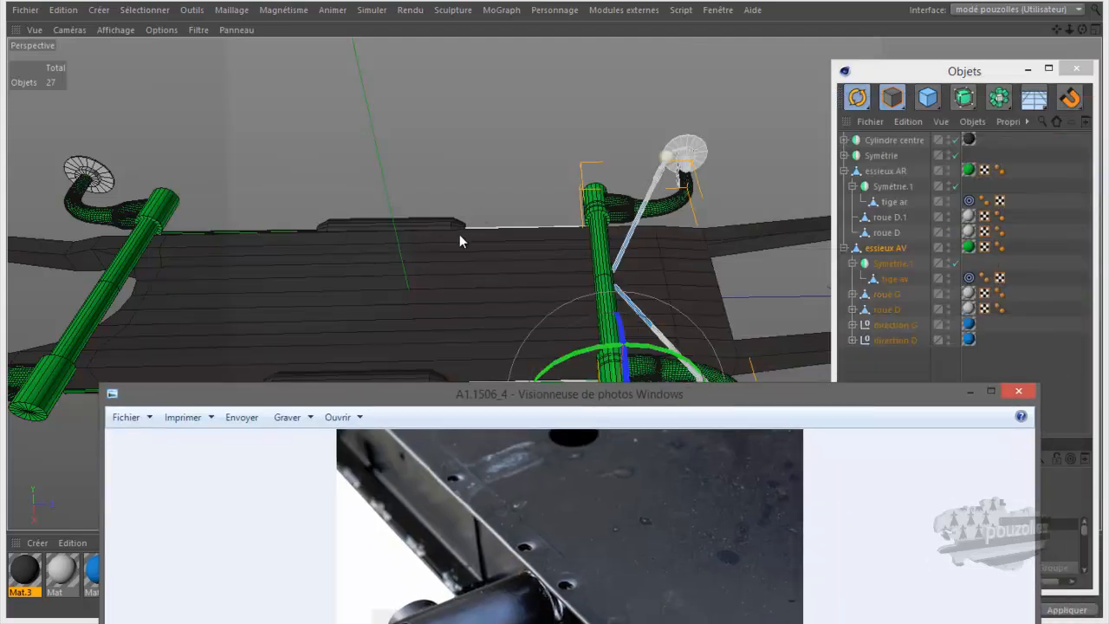
{"action": "left_click_drag", "start_coordinate": [472, 391], "coordinate": [240, 83]}
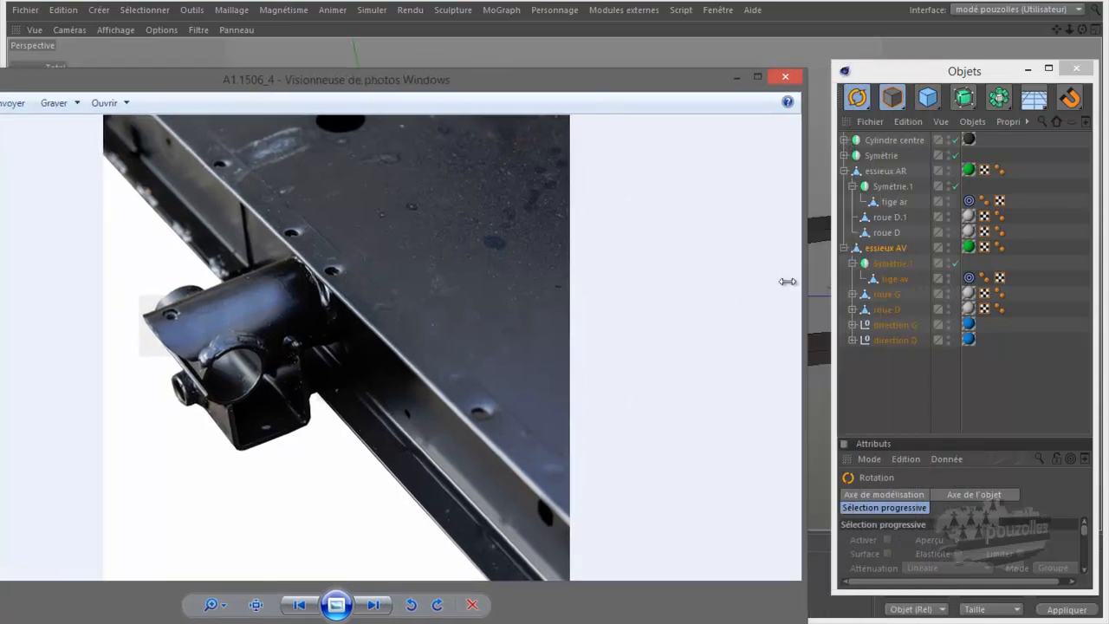
{"action": "left_click", "coordinate": [897, 280]}
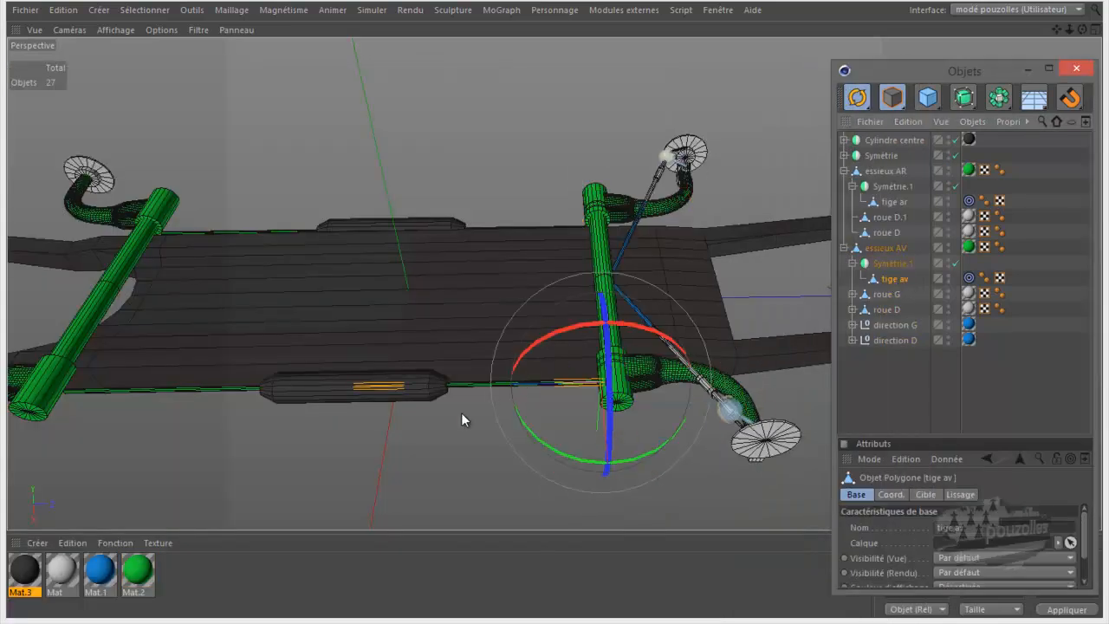
{"action": "key", "text": "alt+Tab"}
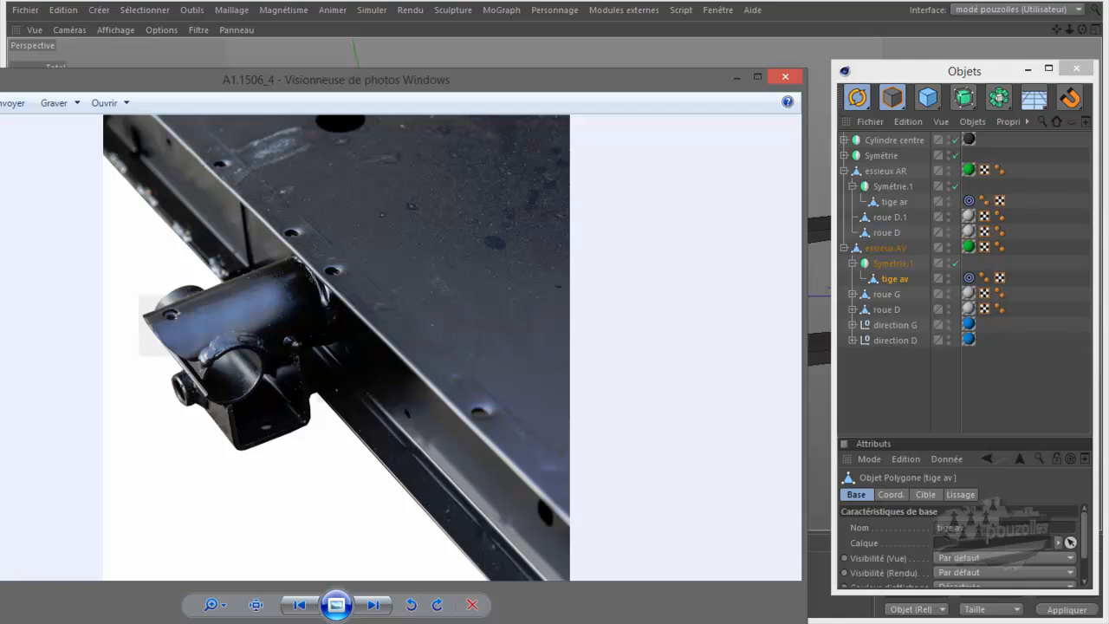
- Examine the suspension cylinder and rods in photos A5.0003_1 and A2.1150 from the chassis reference folder
{"action": "left_click", "coordinate": [100, 622]}
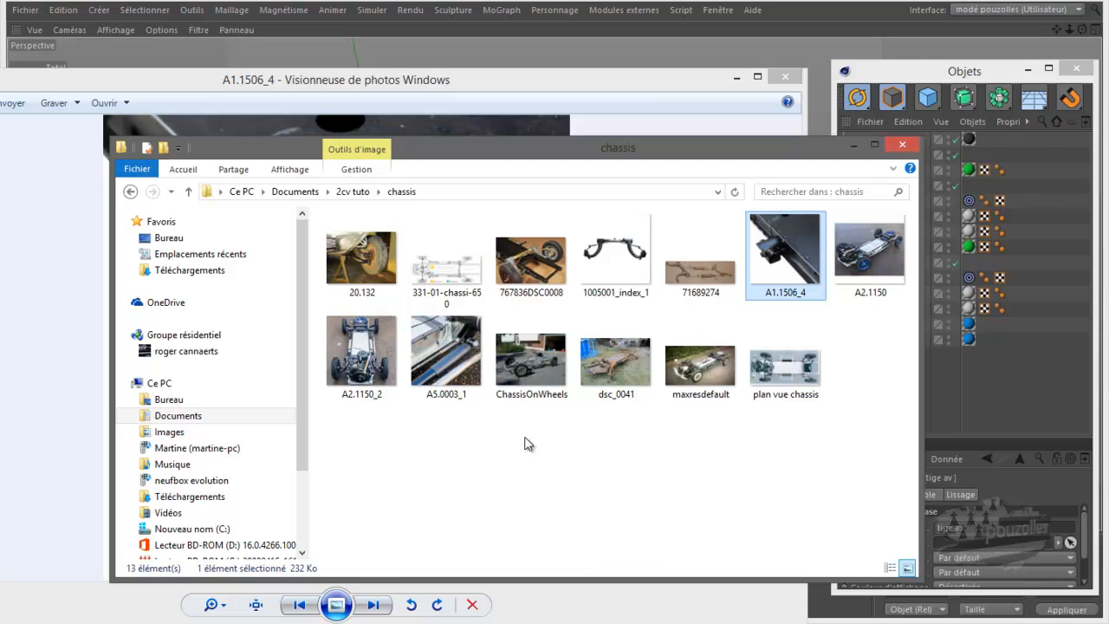
{"action": "double_click", "coordinate": [465, 358]}
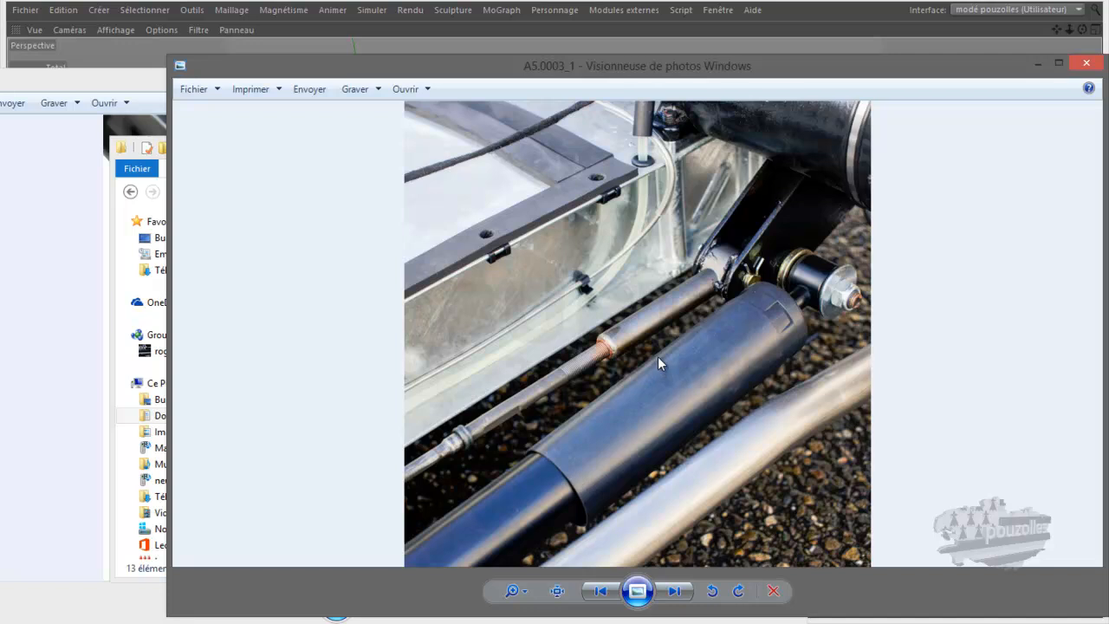
{"action": "left_click", "coordinate": [1036, 64]}
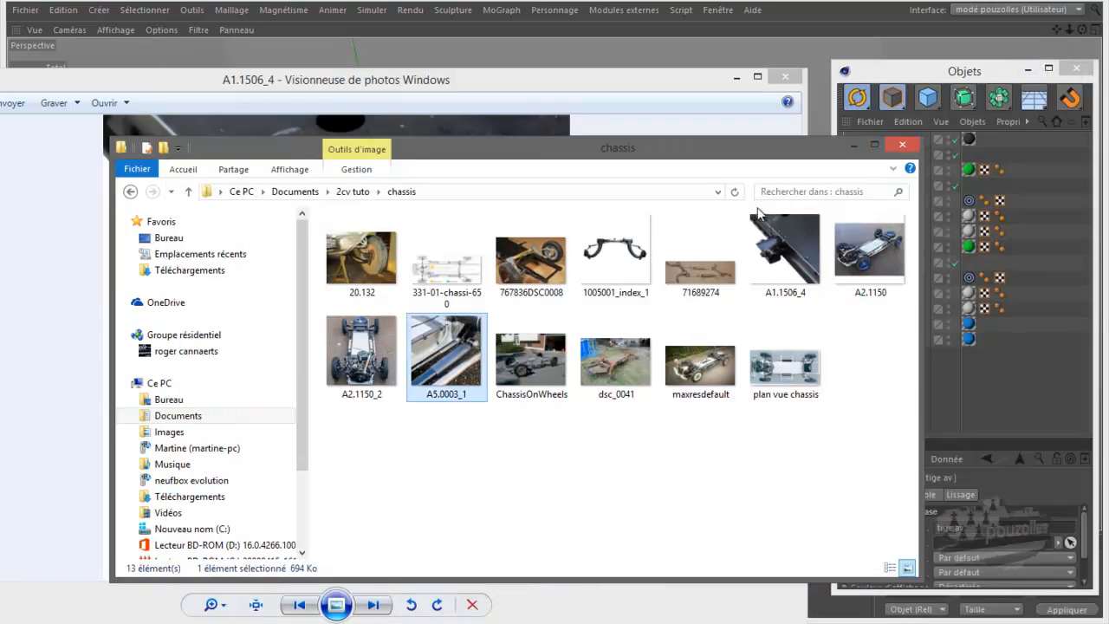
{"action": "double_click", "coordinate": [865, 252]}
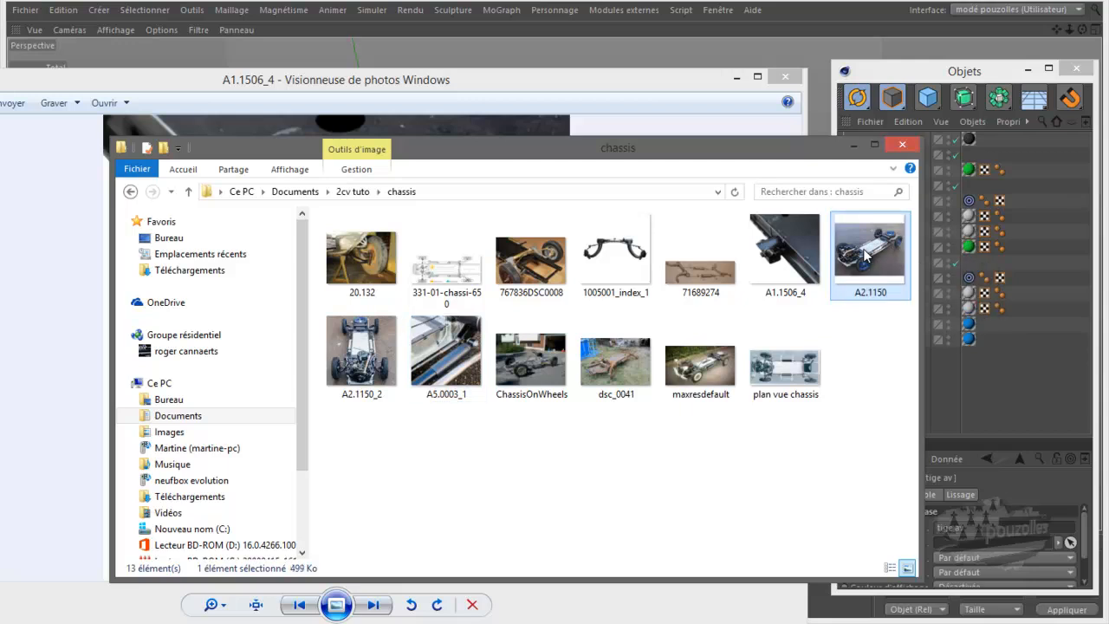
{"action": "scroll", "coordinate": [753, 342], "scroll_direction": "up", "scroll_amount": 5}
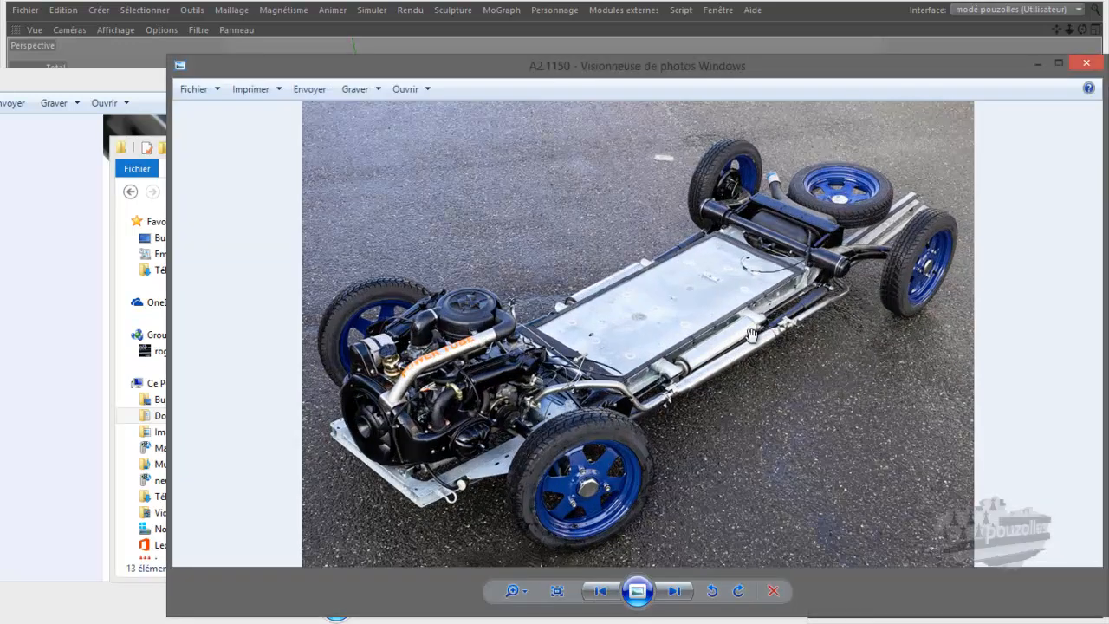
- Examine in photo A2.1150 how the suspension rods connect the cylinder to the front and rear axle arms
{"action": "scroll", "coordinate": [843, 338], "scroll_direction": "up", "scroll_amount": 3}
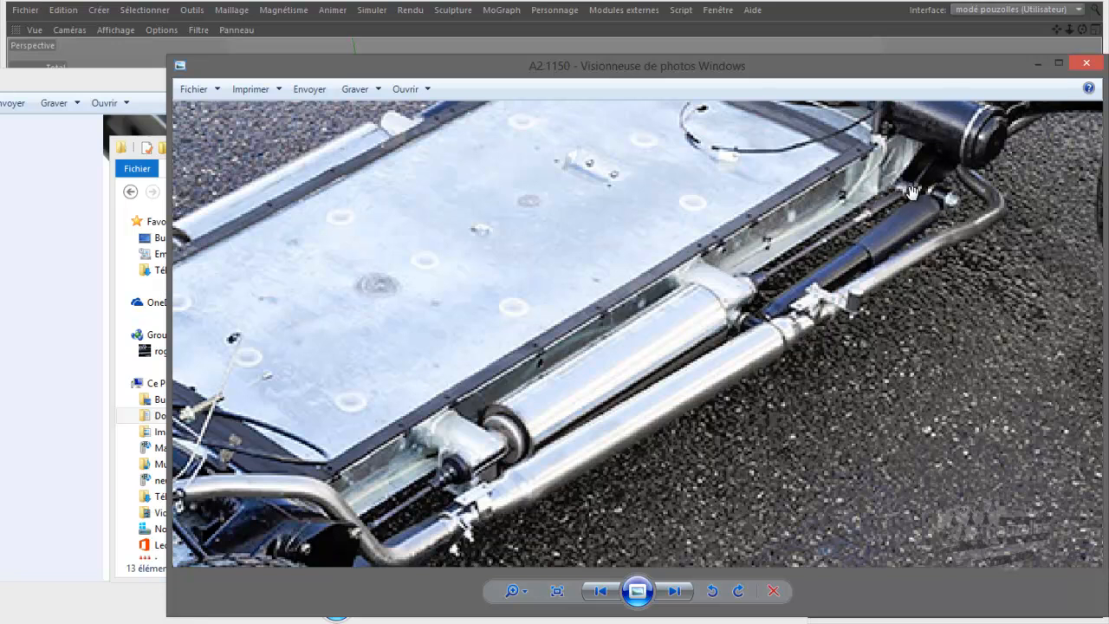
{"action": "scroll", "coordinate": [658, 372], "scroll_direction": "down", "scroll_amount": 3}
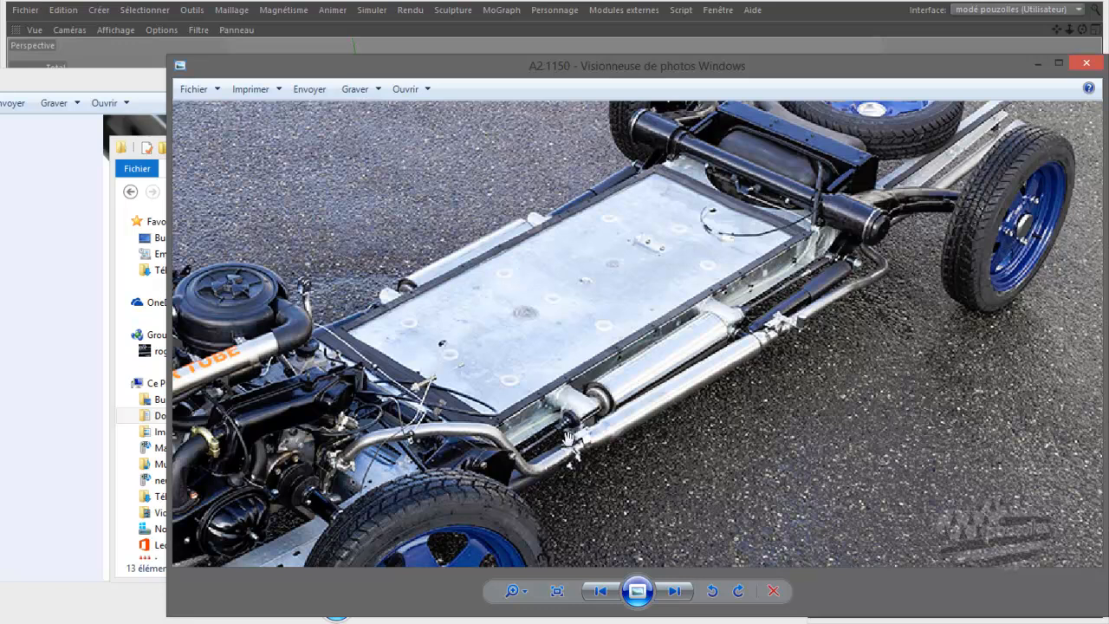
{"action": "scroll", "coordinate": [569, 452], "scroll_direction": "up", "scroll_amount": 5}
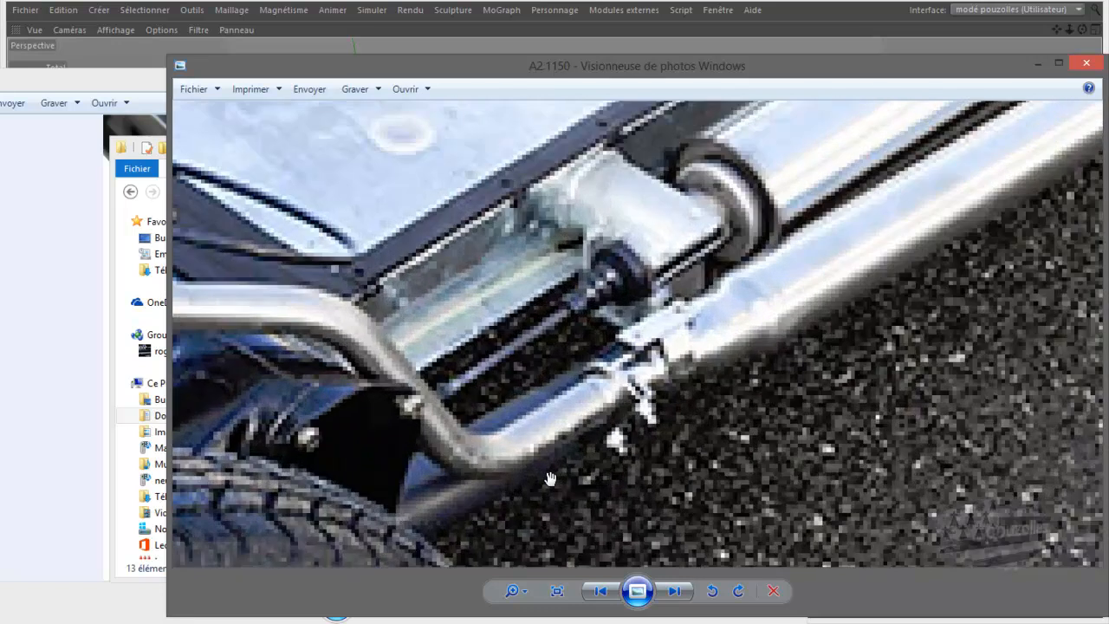
{"action": "scroll", "coordinate": [550, 478], "scroll_direction": "down", "scroll_amount": 2}
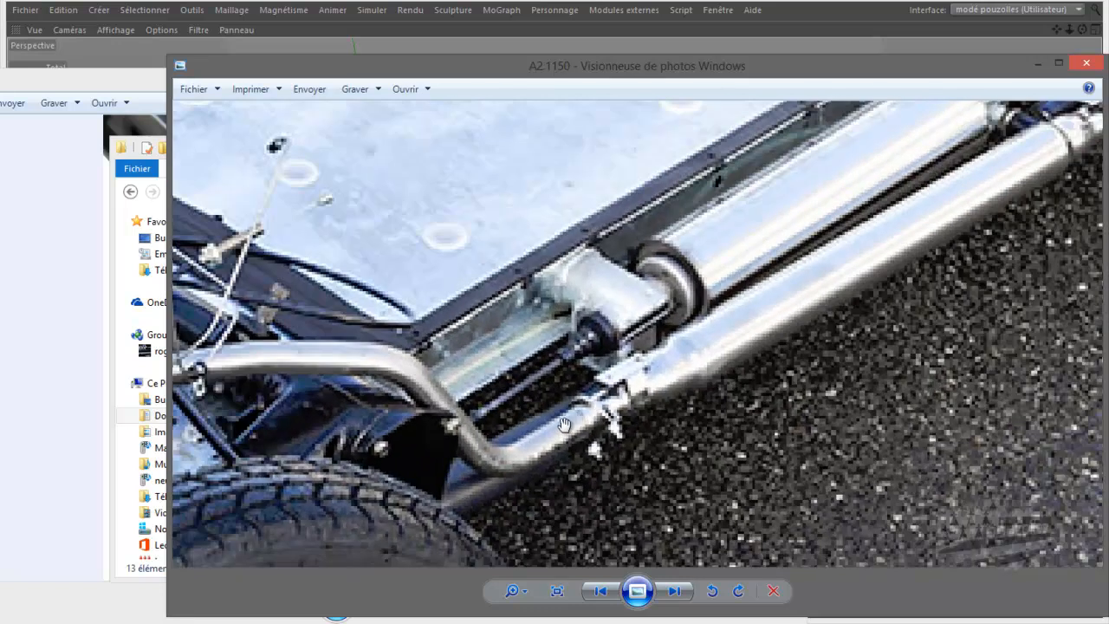
{"action": "scroll", "coordinate": [545, 442], "scroll_direction": "down", "scroll_amount": 1}
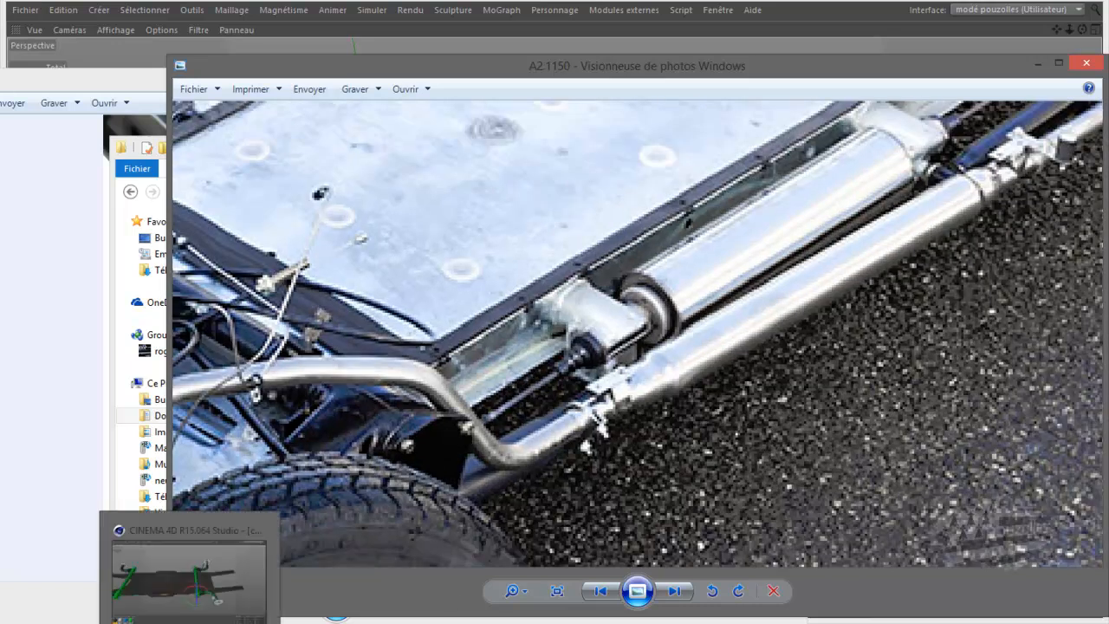
- Switch back to CINEMA 4D, select the rear axle essieux AR beside its rod, and collapse the essieux AV hierarchy
{"action": "left_click", "coordinate": [271, 598]}
{"action": "scroll", "coordinate": [583, 368], "scroll_direction": "down", "scroll_amount": 2}
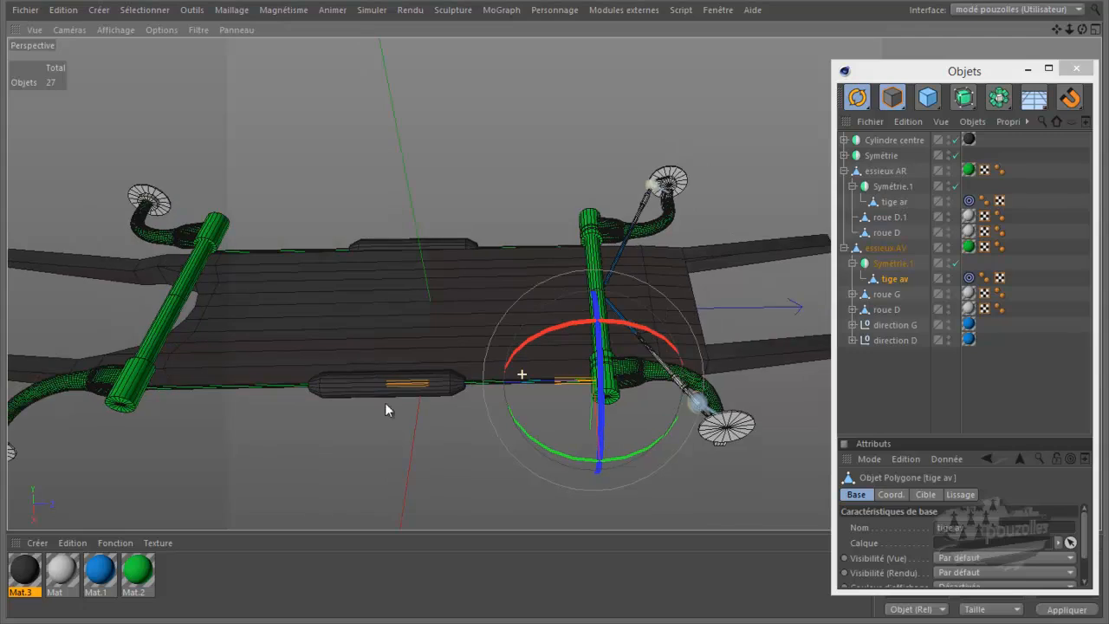
{"action": "left_click", "coordinate": [132, 388]}
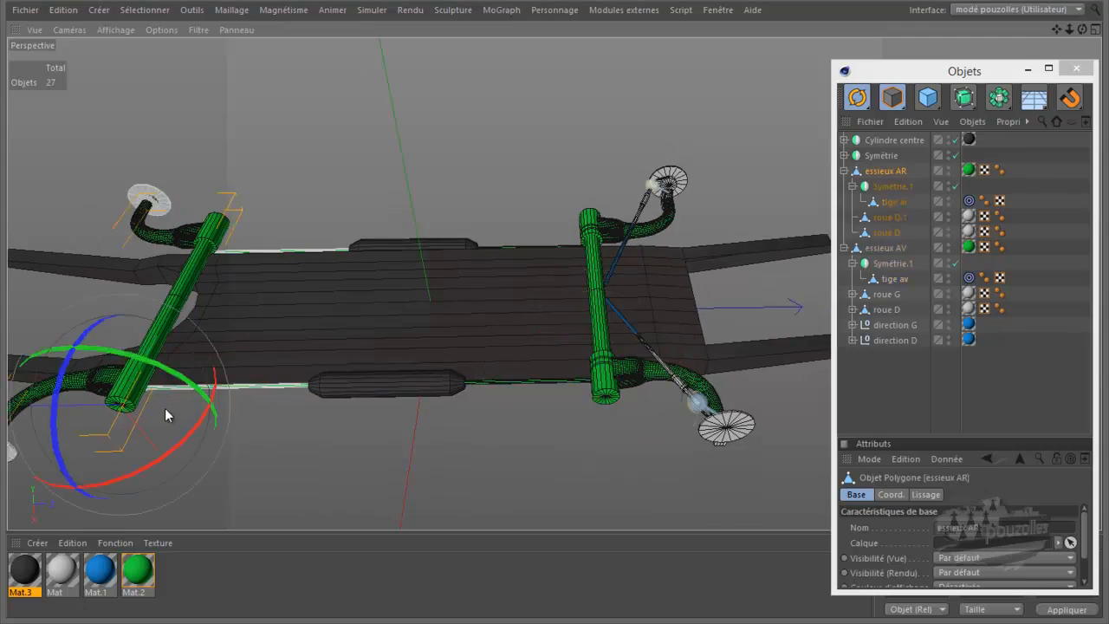
{"action": "scroll", "coordinate": [164, 408], "scroll_direction": "up", "scroll_amount": 3}
{"action": "scroll", "coordinate": [247, 382], "scroll_direction": "up", "scroll_amount": 2}
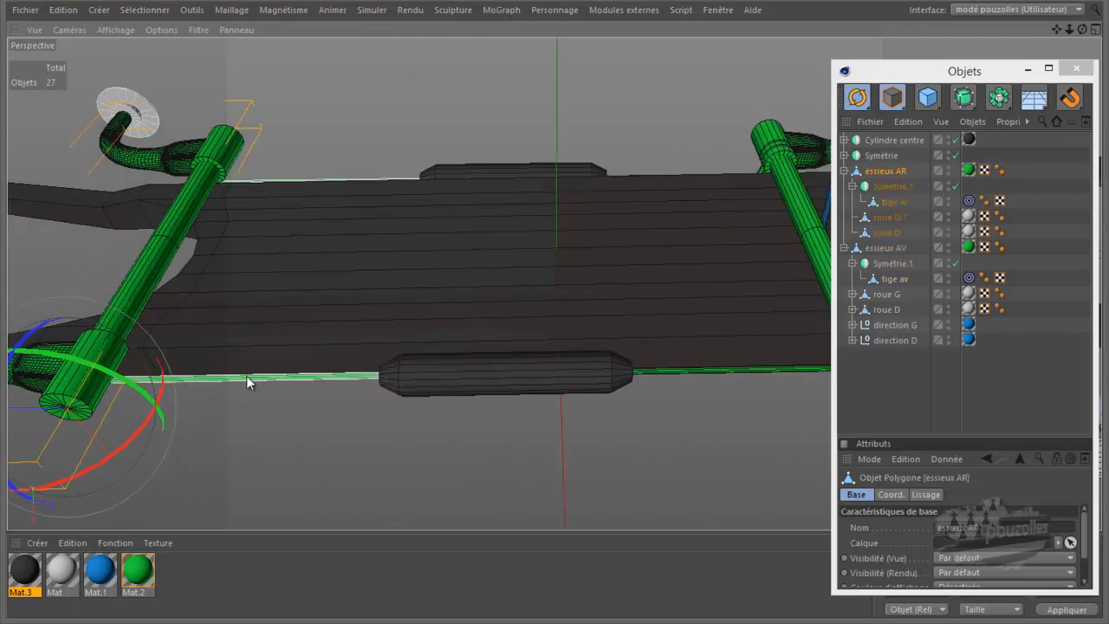
{"action": "left_click_drag", "start_coordinate": [1081, 28], "coordinate": [554, 313]}
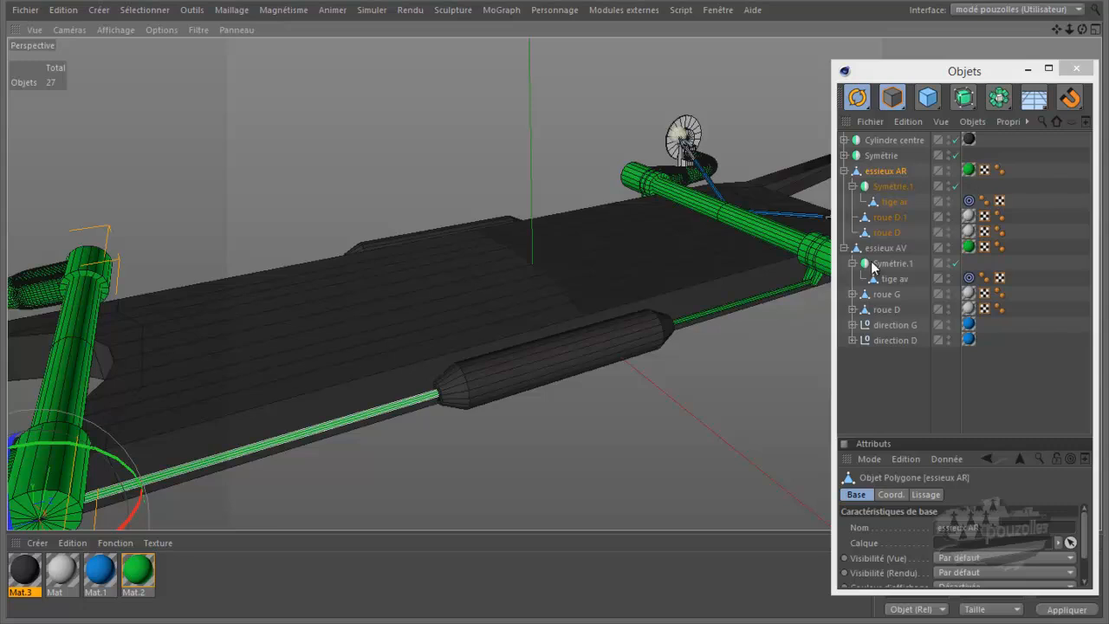
{"action": "left_click", "coordinate": [844, 248]}
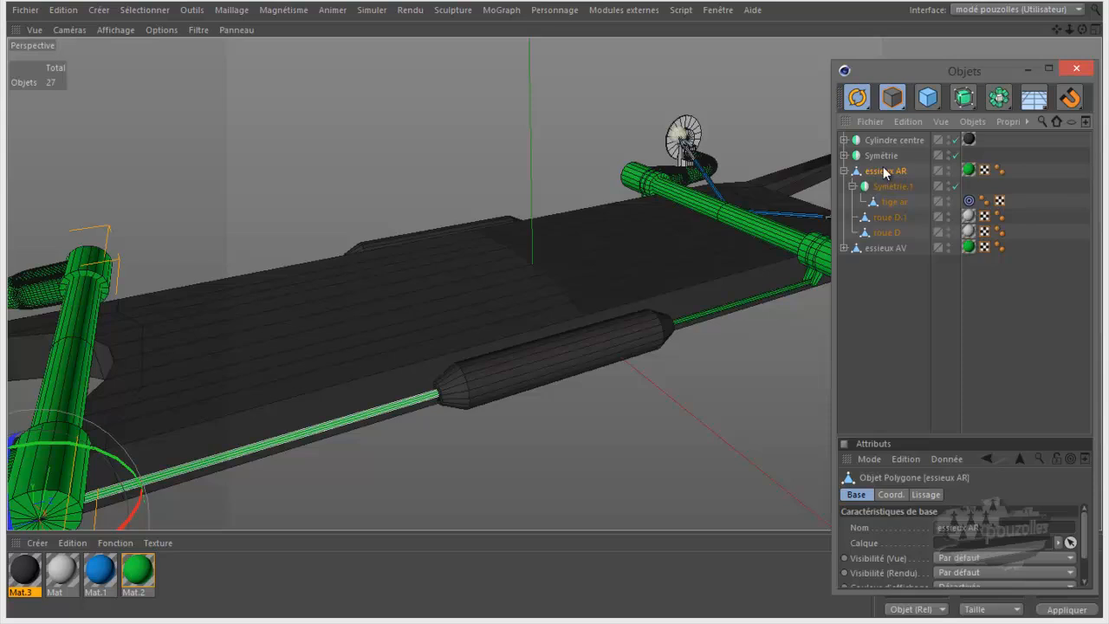
- In polygon mode, select the full ring of side polygons on the rear axle's near end sleeve
{"action": "left_click_drag", "start_coordinate": [706, 280], "coordinate": [840, 173], "text": "alt"}
{"action": "left_click", "coordinate": [925, 102]}
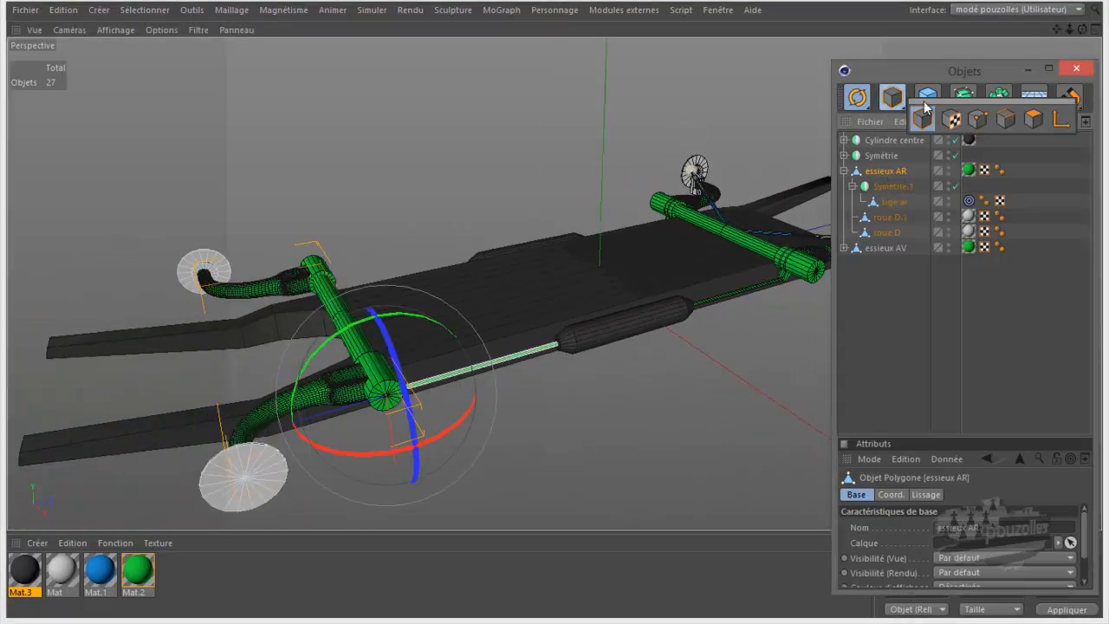
{"action": "left_click", "coordinate": [1027, 119]}
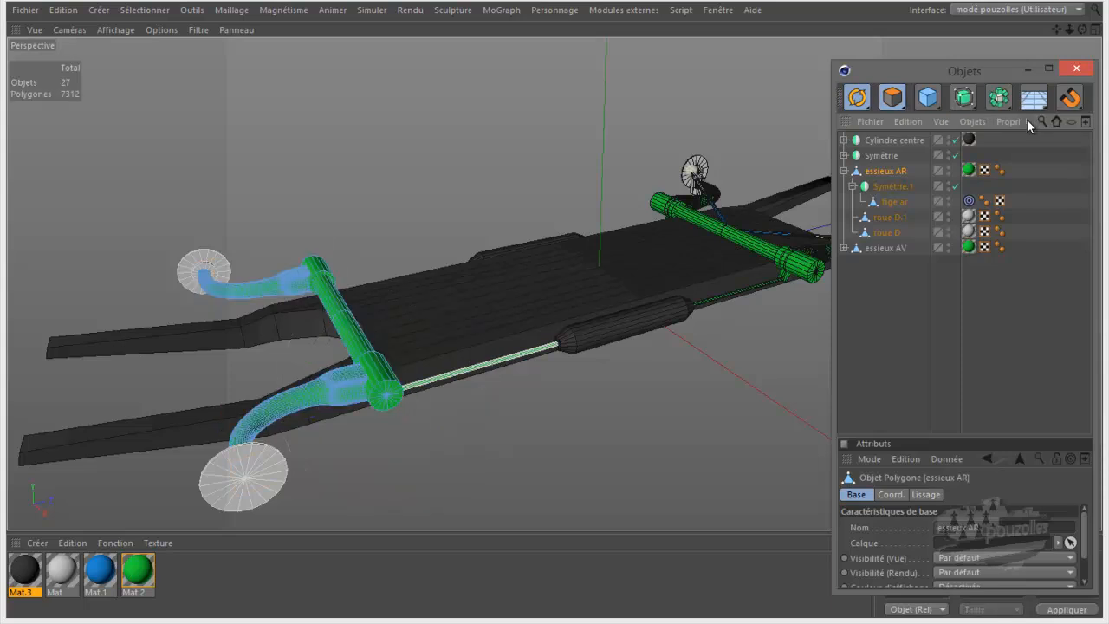
{"action": "left_click", "coordinate": [856, 98]}
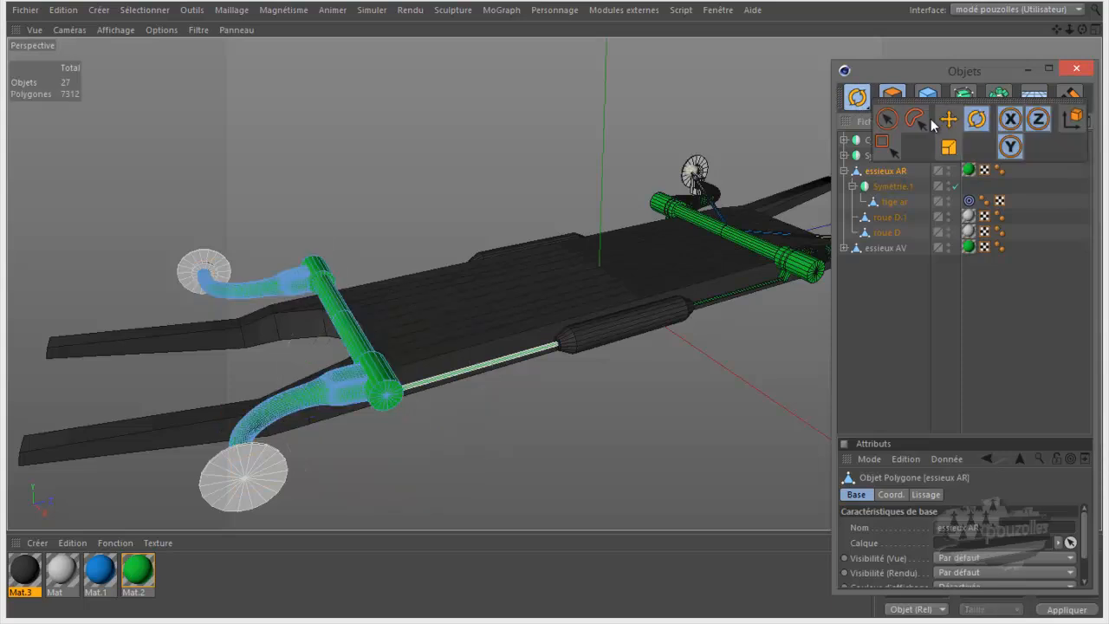
{"action": "left_click", "coordinate": [948, 118]}
{"action": "scroll", "coordinate": [416, 408], "scroll_direction": "up", "scroll_amount": 4}
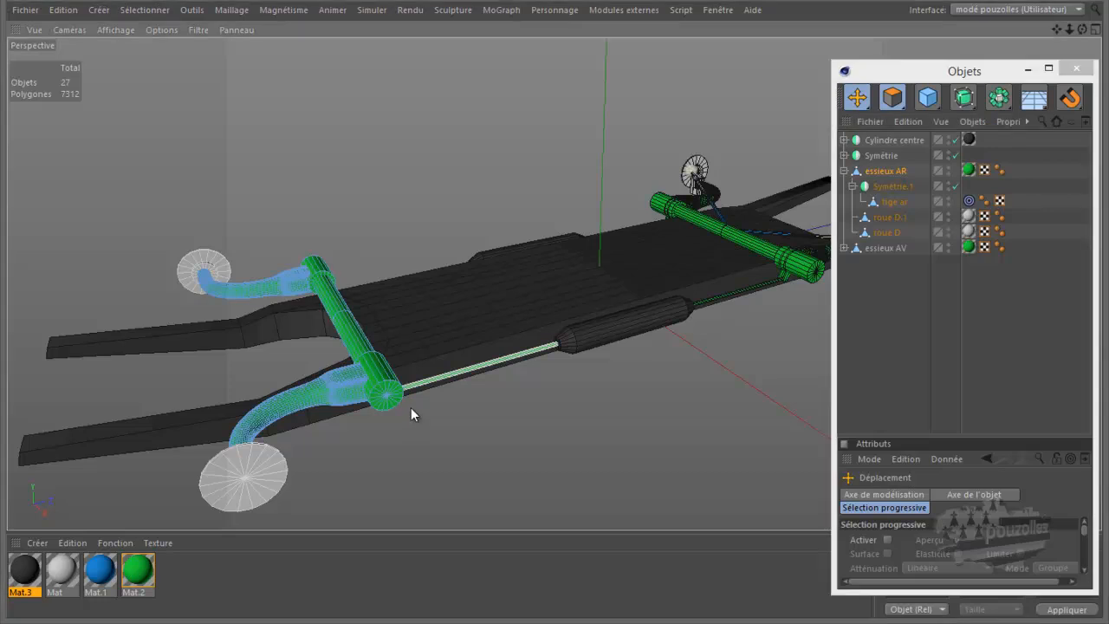
{"action": "scroll", "coordinate": [377, 395], "scroll_direction": "up", "scroll_amount": 3}
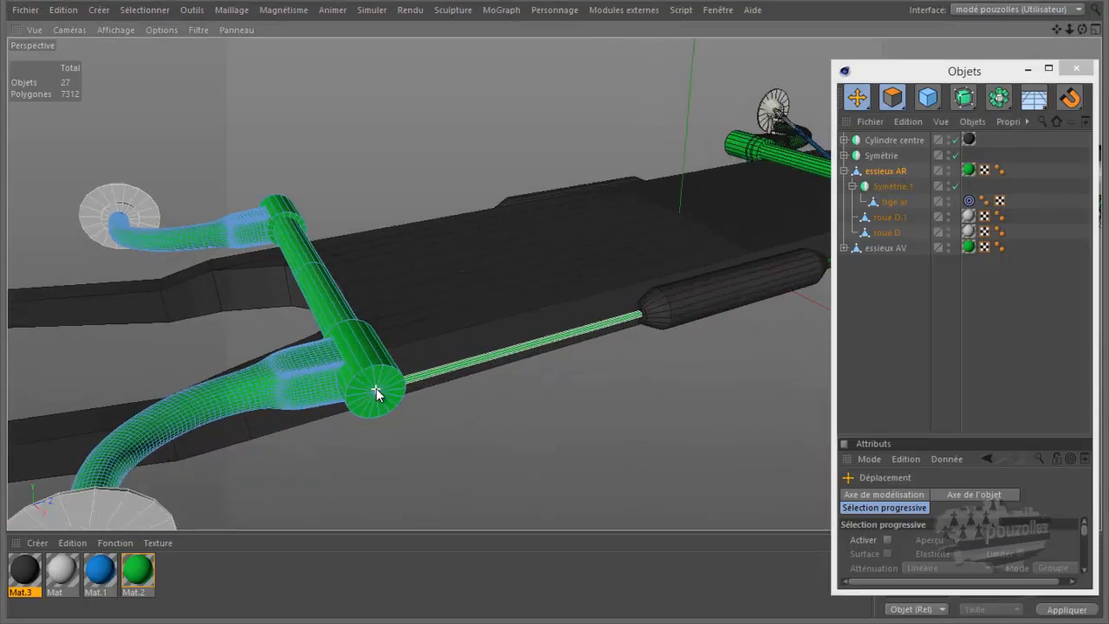
{"action": "left_click", "coordinate": [354, 347]}
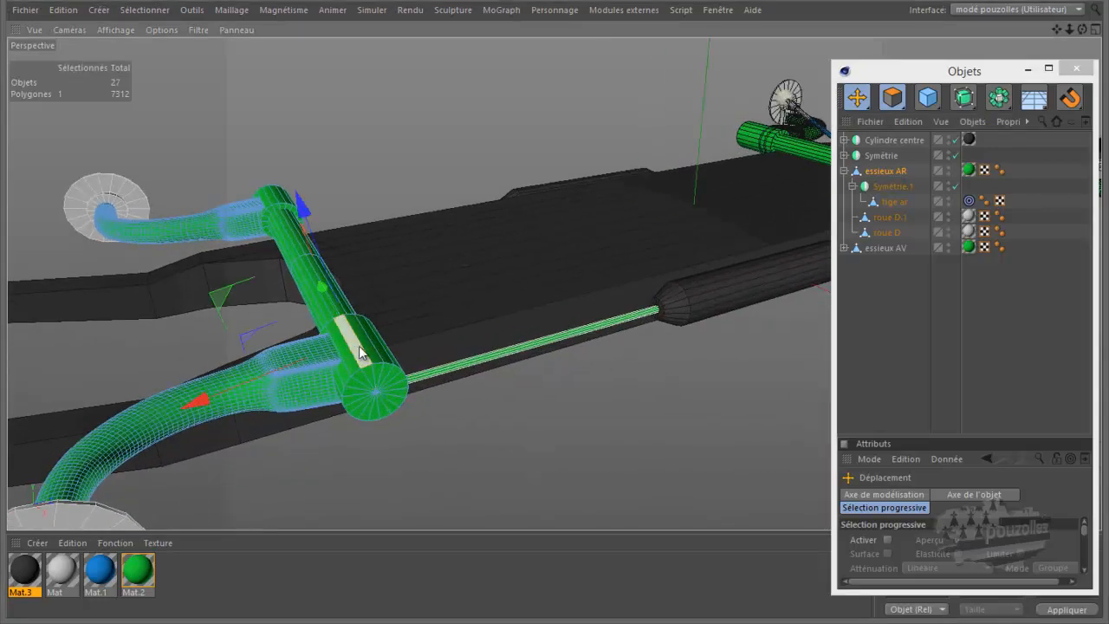
{"action": "double_click", "coordinate": [359, 346]}
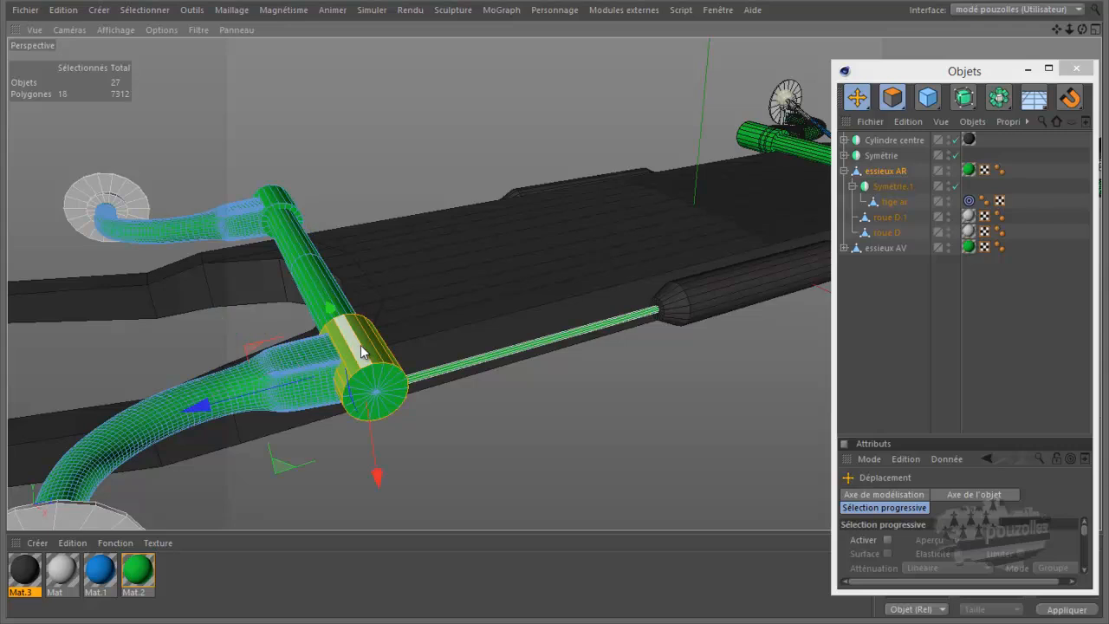
- In the top view, cut four knife loops (Boucle mode) around the selected sleeve, on both sides of the rod's end
{"action": "middle_click", "coordinate": [468, 404]}
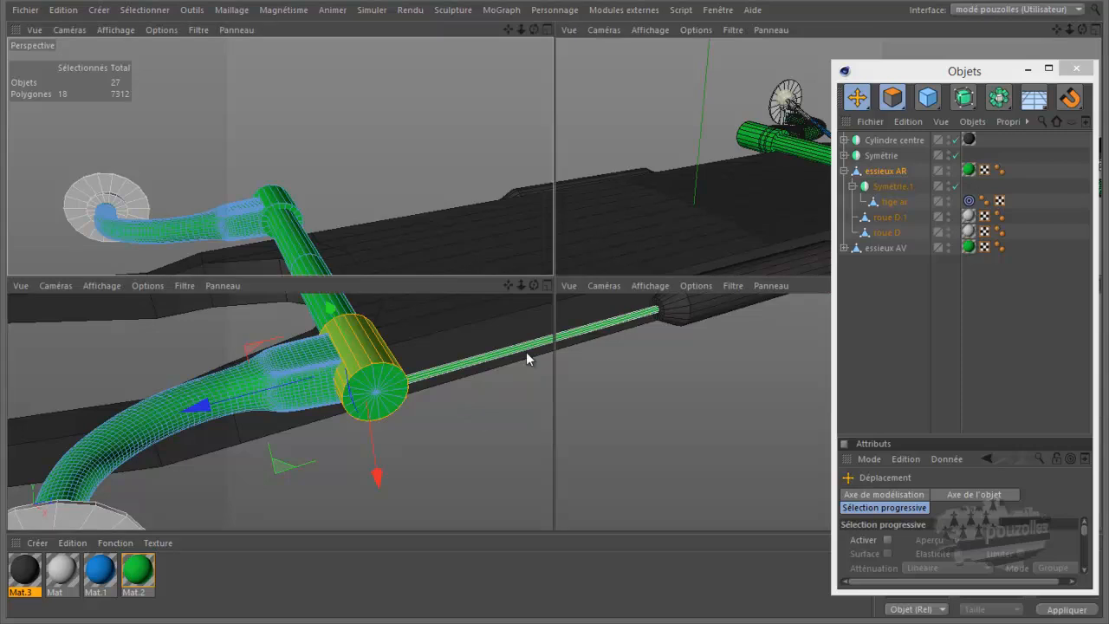
{"action": "middle_click", "coordinate": [666, 211]}
{"action": "middle_click", "coordinate": [666, 217]}
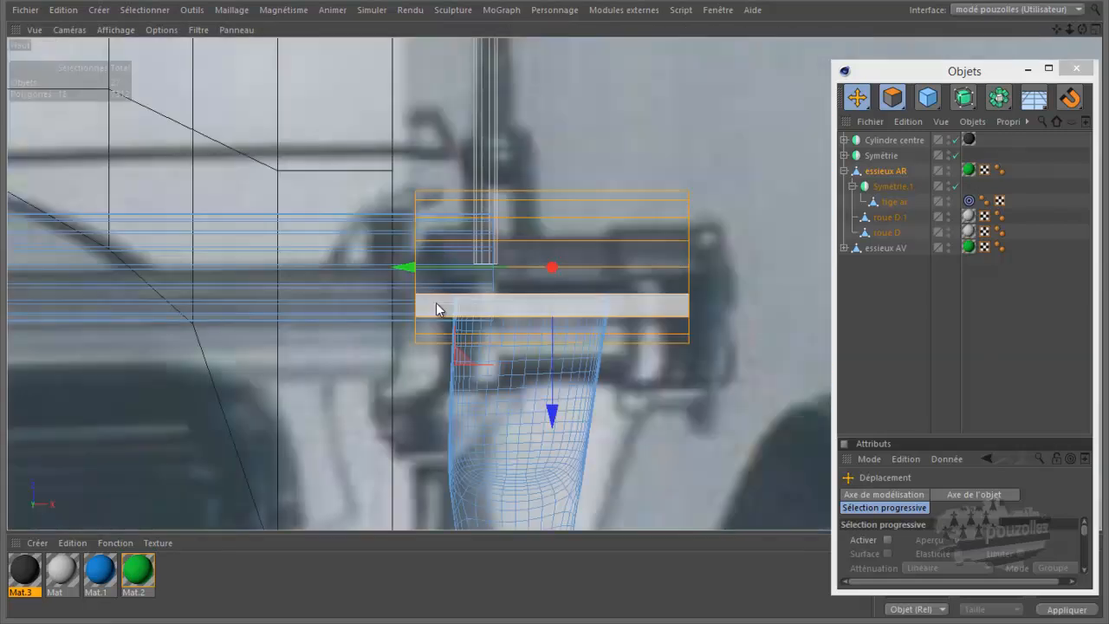
{"action": "key", "text": "k"}
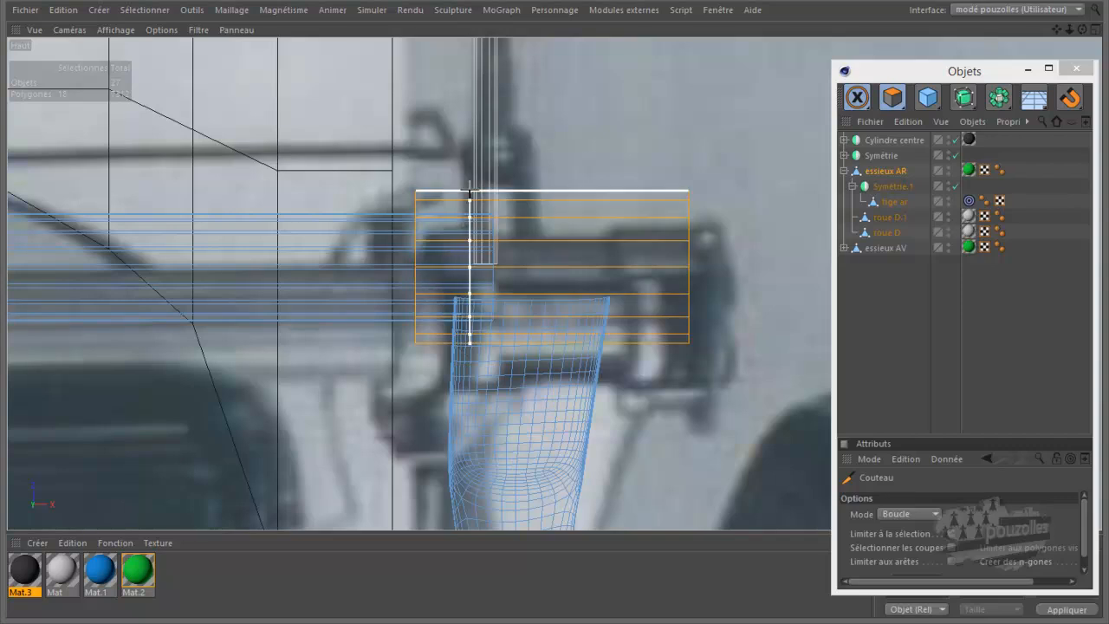
{"action": "left_click", "coordinate": [469, 190]}
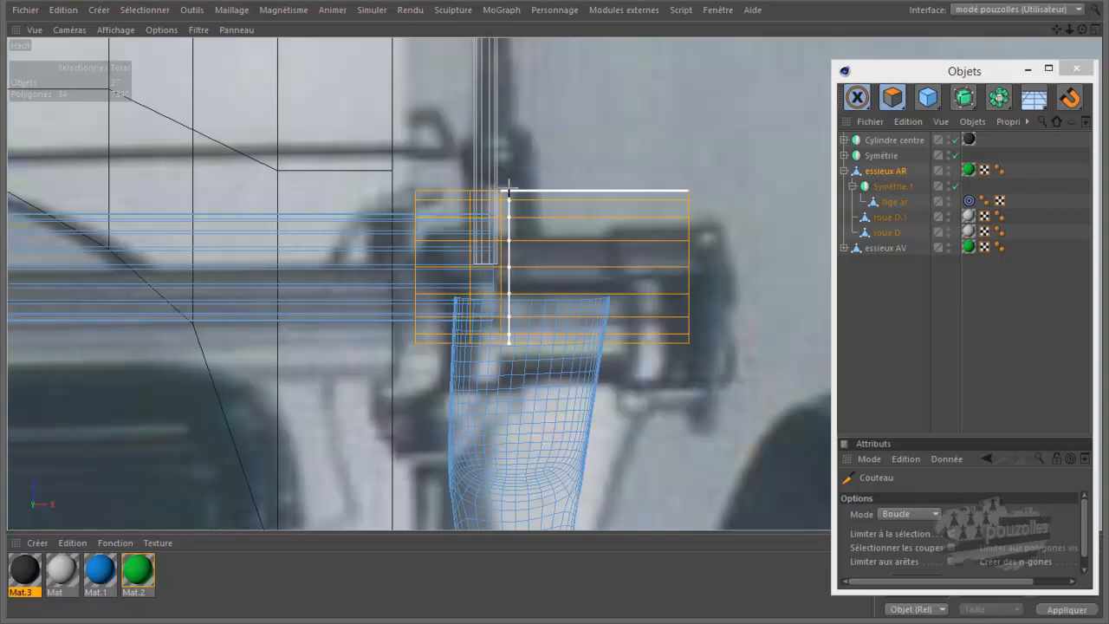
{"action": "left_click", "coordinate": [510, 192]}
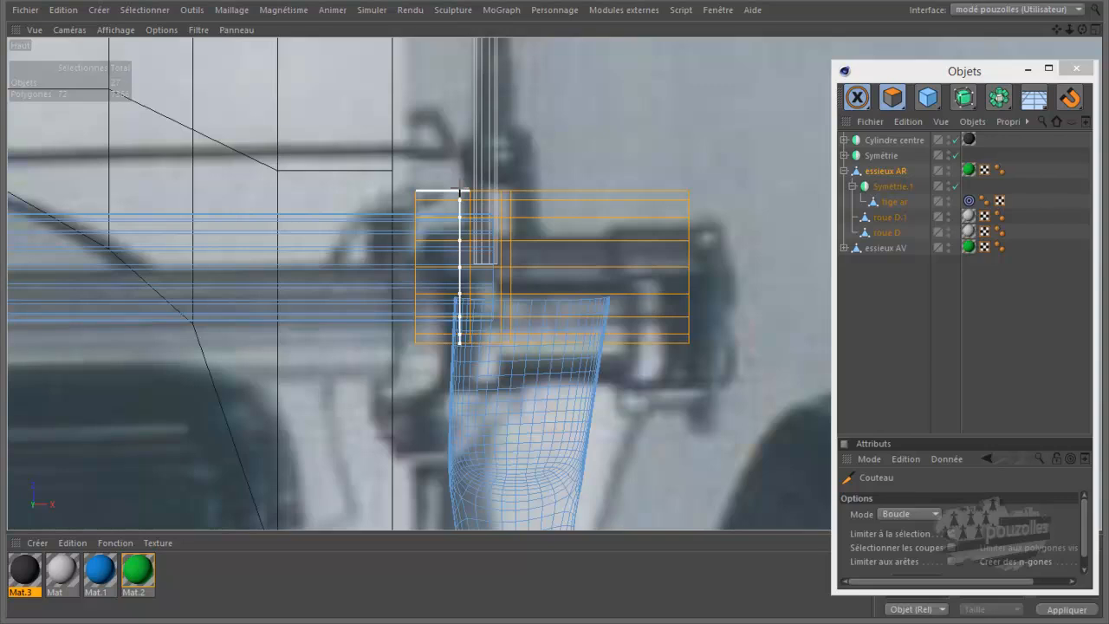
{"action": "left_click", "coordinate": [459, 192]}
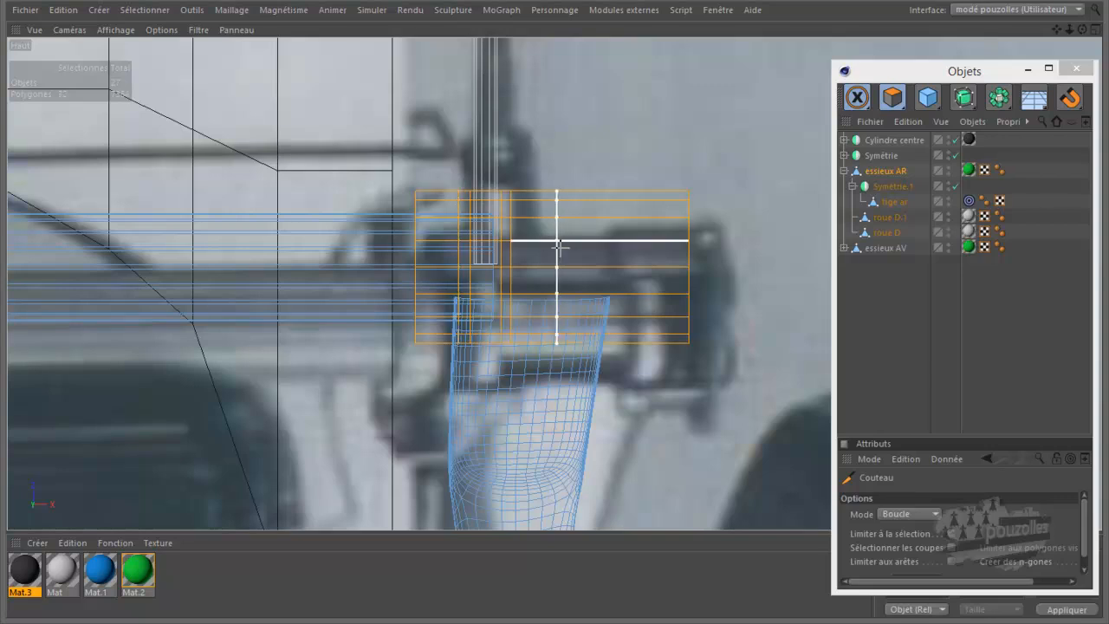
- Select three adjacent polygons in the band between the loop cuts on the sleeve's underside, facing the rod's end
{"action": "left_click", "coordinate": [856, 98]}
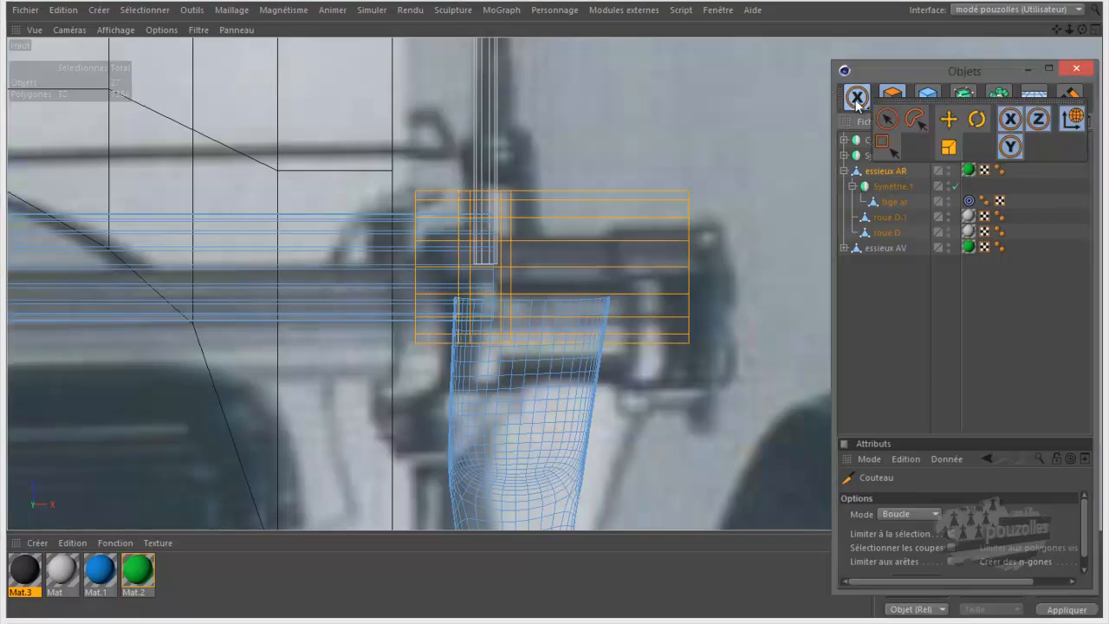
{"action": "left_click", "coordinate": [947, 121]}
{"action": "middle_click", "coordinate": [427, 346]}
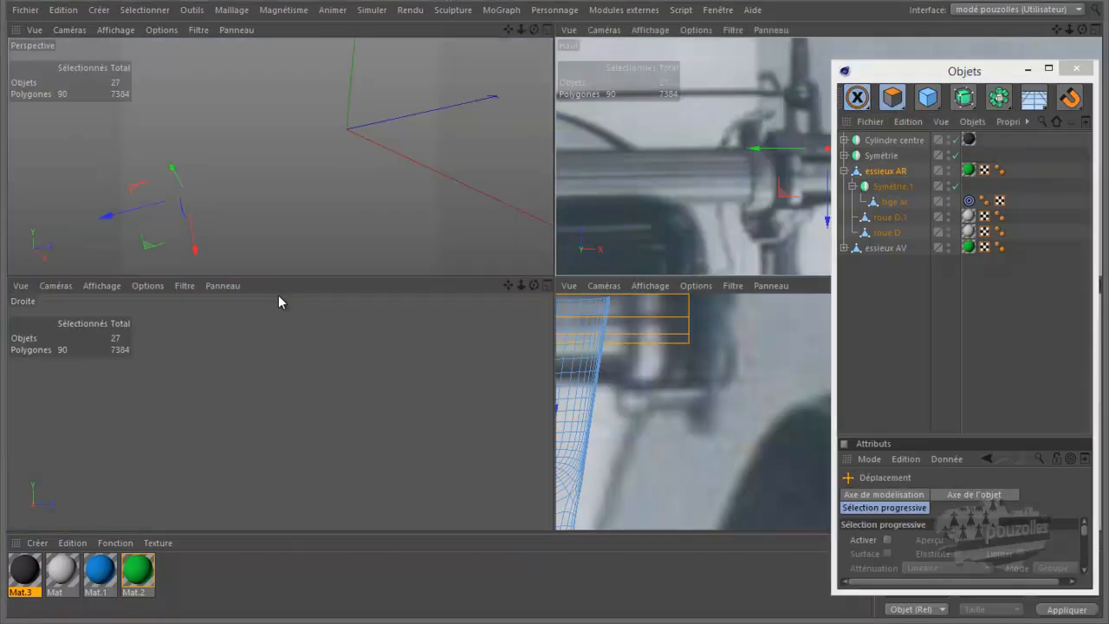
{"action": "middle_click", "coordinate": [259, 230]}
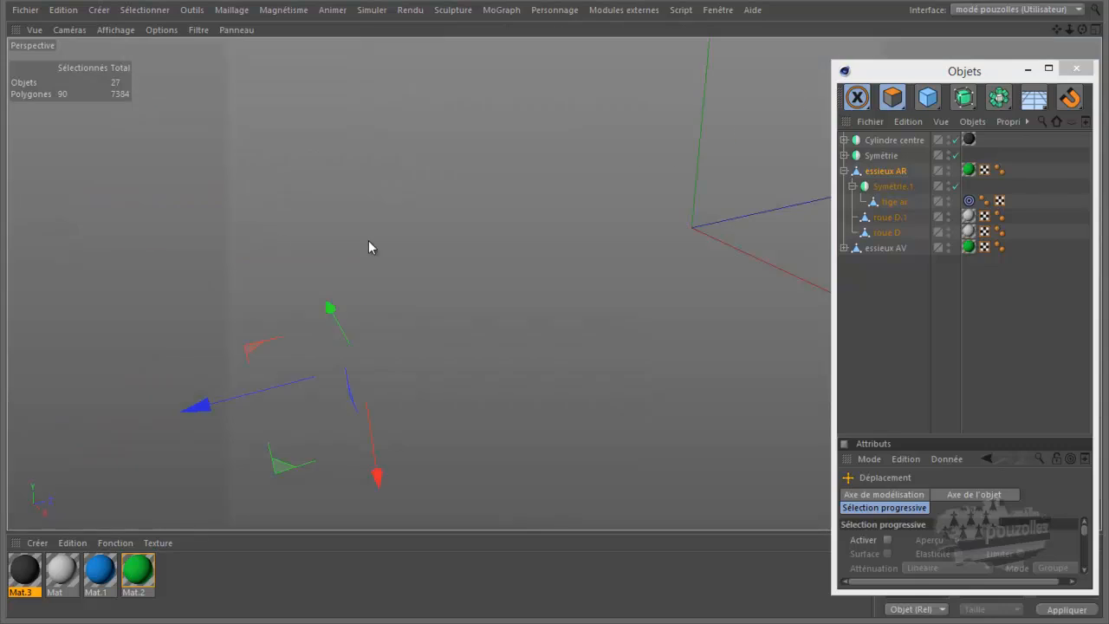
{"action": "left_click_drag", "start_coordinate": [542, 309], "coordinate": [453, 283], "text": "alt"}
{"action": "scroll", "coordinate": [347, 300], "scroll_direction": "up", "scroll_amount": 6}
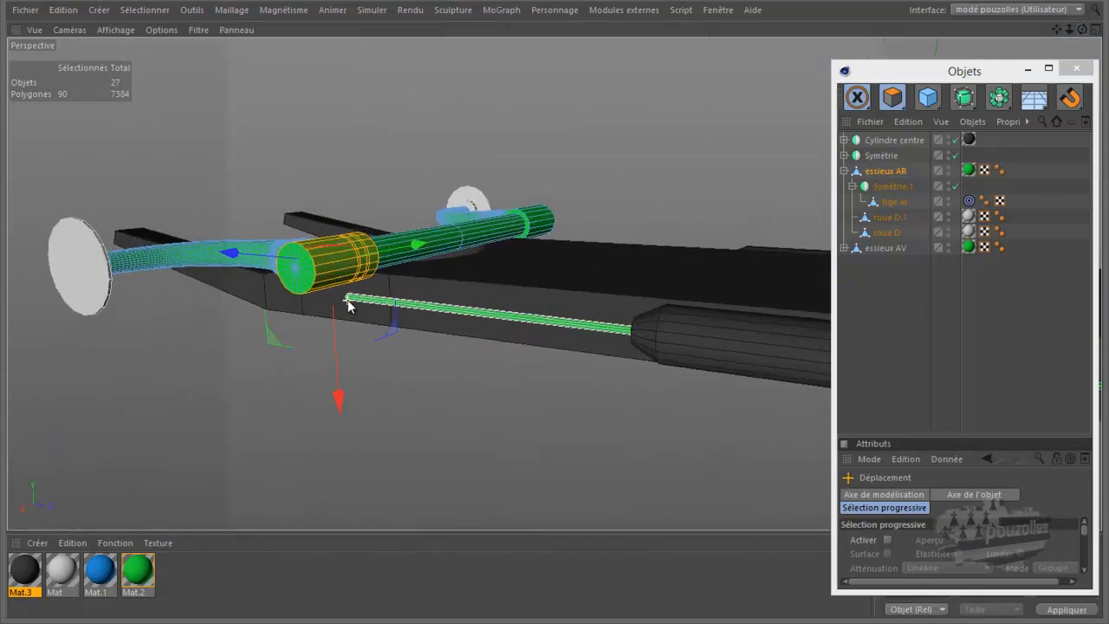
{"action": "scroll", "coordinate": [346, 299], "scroll_direction": "up", "scroll_amount": 5}
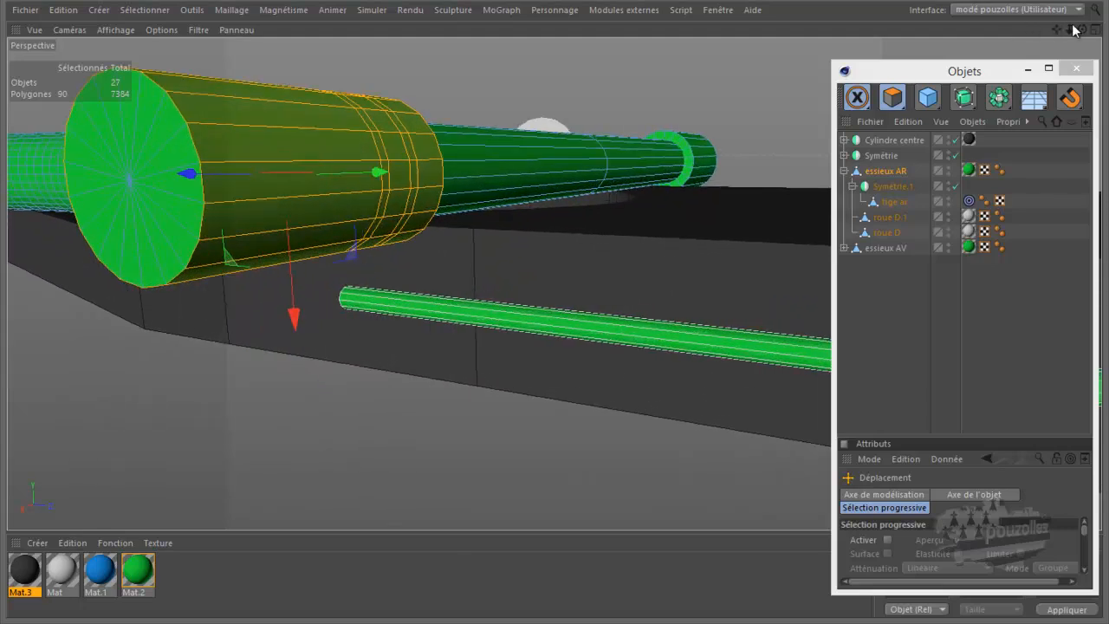
{"action": "mouse_move", "coordinate": [558, 312]}
{"action": "left_mouse_down", "text": "alt"}
{"action": "mouse_move", "coordinate": [567, 314]}
{"action": "mouse_move", "coordinate": [555, 313]}
{"action": "left_mouse_up", "text": "alt"}
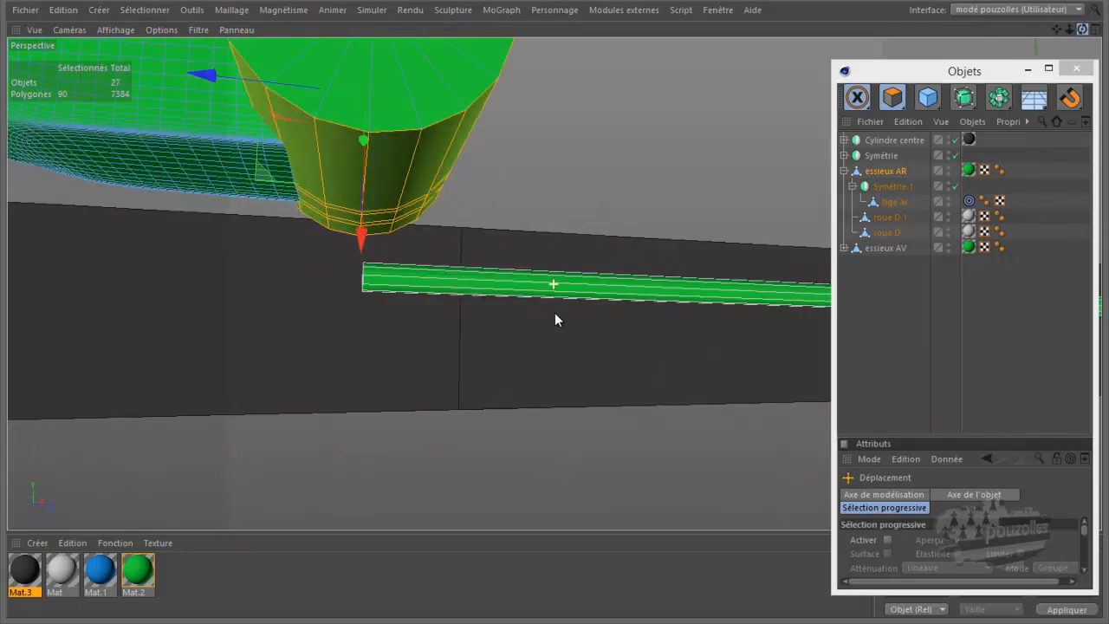
{"action": "left_click", "coordinate": [351, 216]}
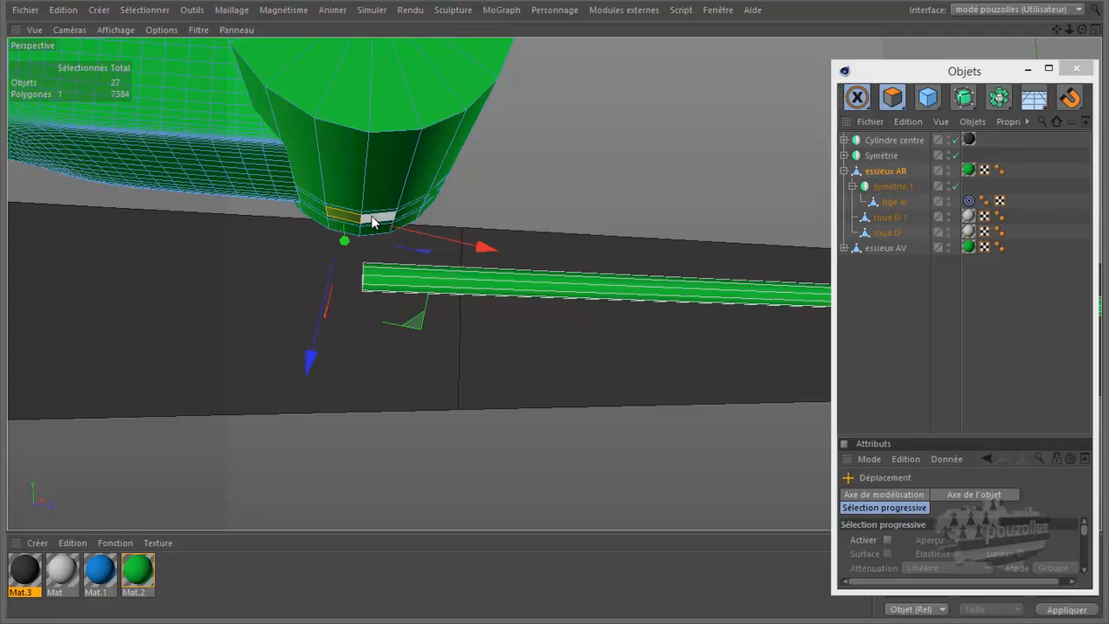
{"action": "left_click", "coordinate": [374, 219], "text": "shift"}
{"action": "left_click", "coordinate": [405, 212], "text": "shift"}
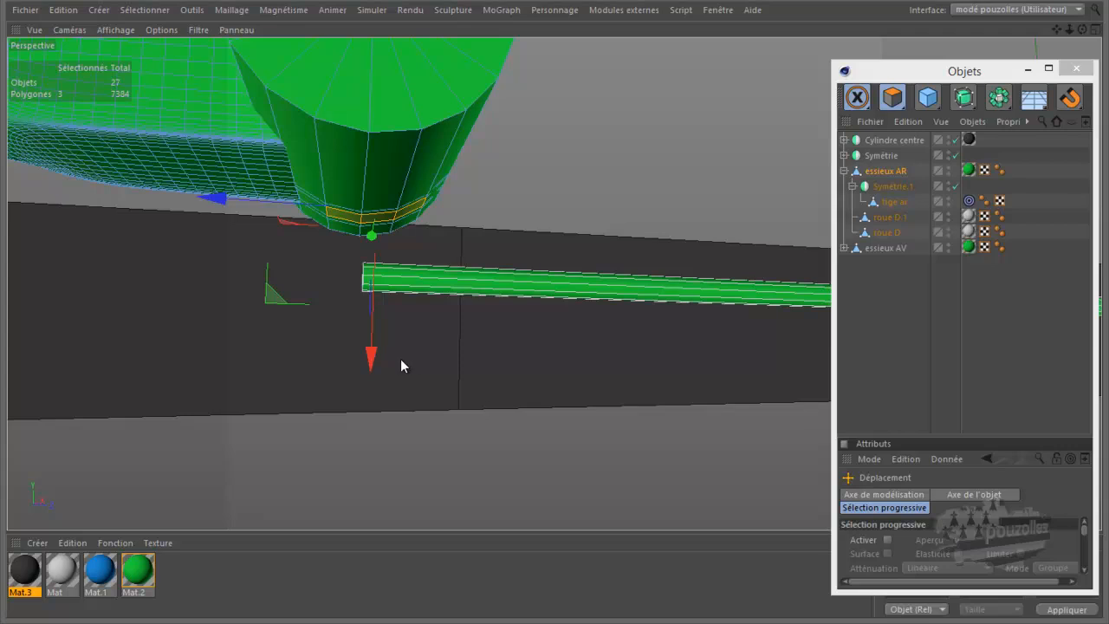
- Try extruding the three selected sleeve polygons down towards the end of the tige ar rod, and undo the extrusion
{"action": "left_click_drag", "start_coordinate": [1079, 31], "coordinate": [279, 443]}
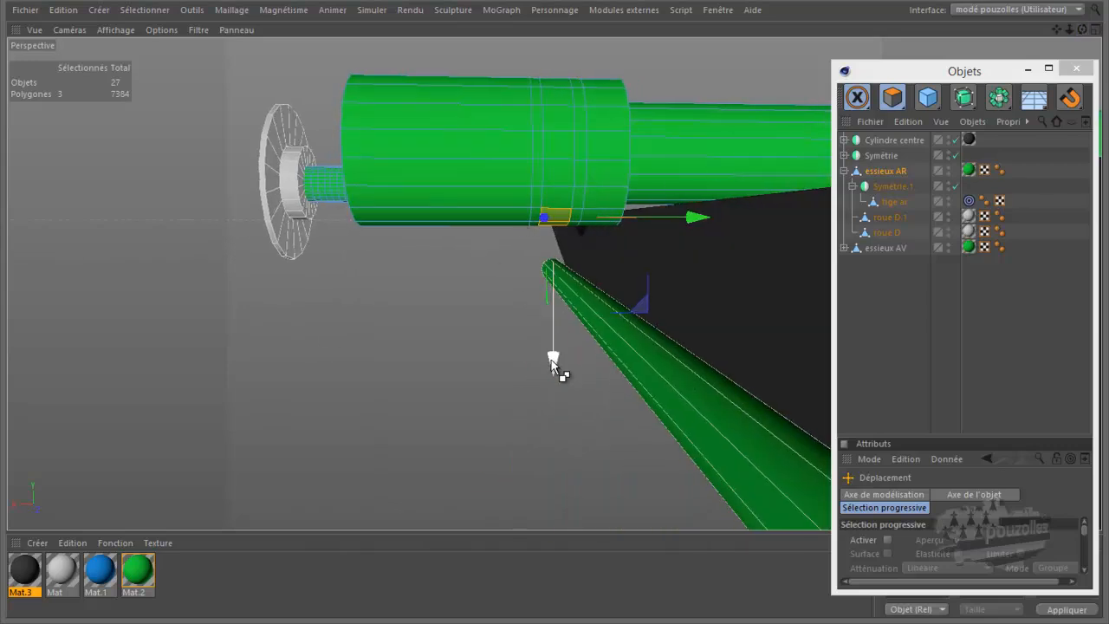
{"action": "left_click_drag", "start_coordinate": [552, 357], "coordinate": [551, 377]}
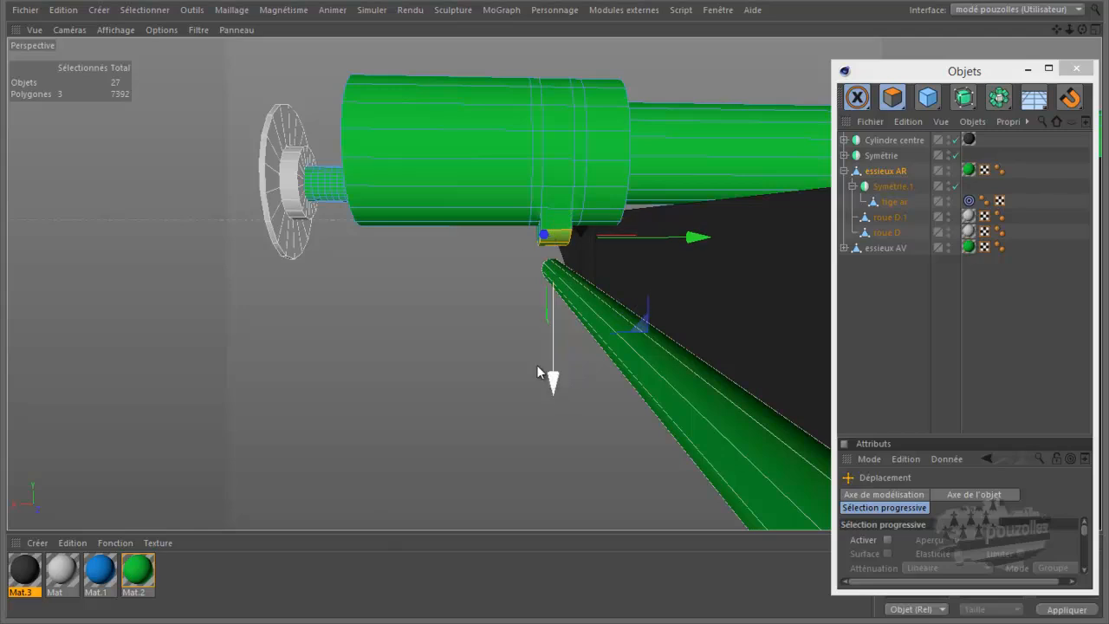
{"action": "left_click", "coordinate": [67, 11]}
{"action": "left_click", "coordinate": [77, 32]}
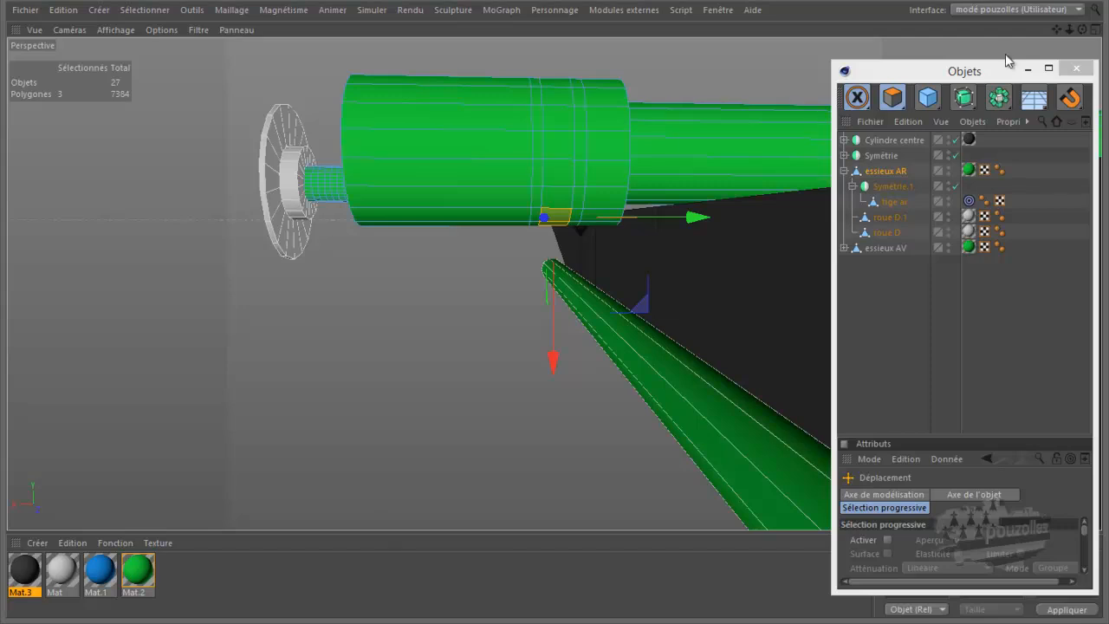
{"action": "mouse_move", "coordinate": [559, 300]}
{"action": "left_mouse_down", "text": "alt"}
{"action": "mouse_move", "coordinate": [557, 310]}
{"action": "mouse_move", "coordinate": [567, 303]}
{"action": "left_mouse_up", "text": "alt"}
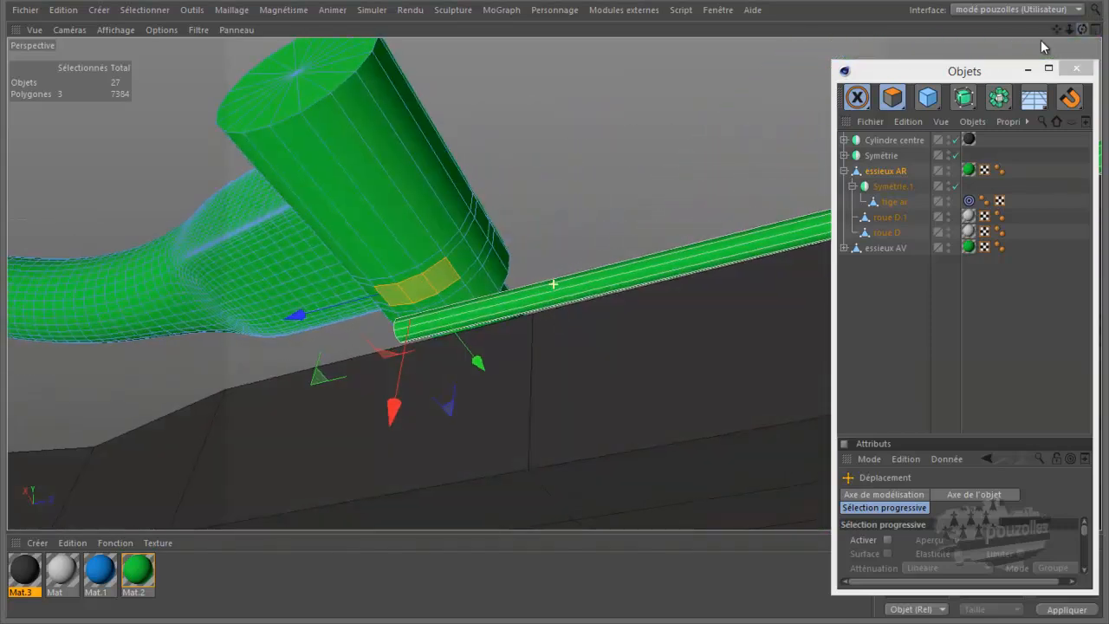
- Extrude three polygons from each of the two narrow bands on the sleeve's underside down past the rod's end, forming two lugs
{"action": "left_click", "coordinate": [383, 282]}
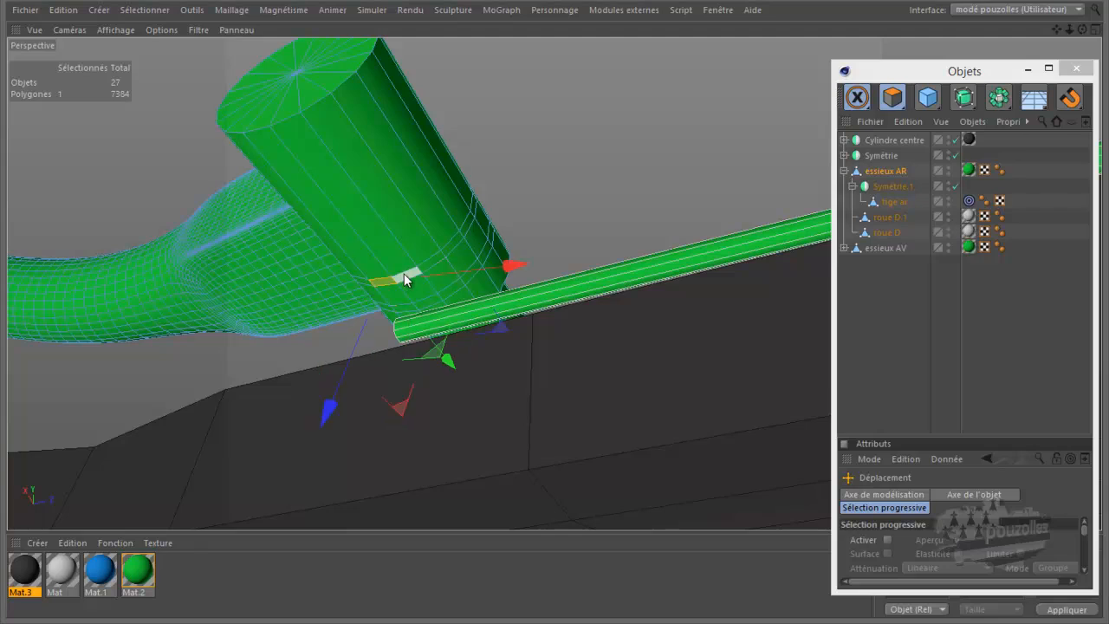
{"action": "left_click", "coordinate": [422, 274], "text": "shift"}
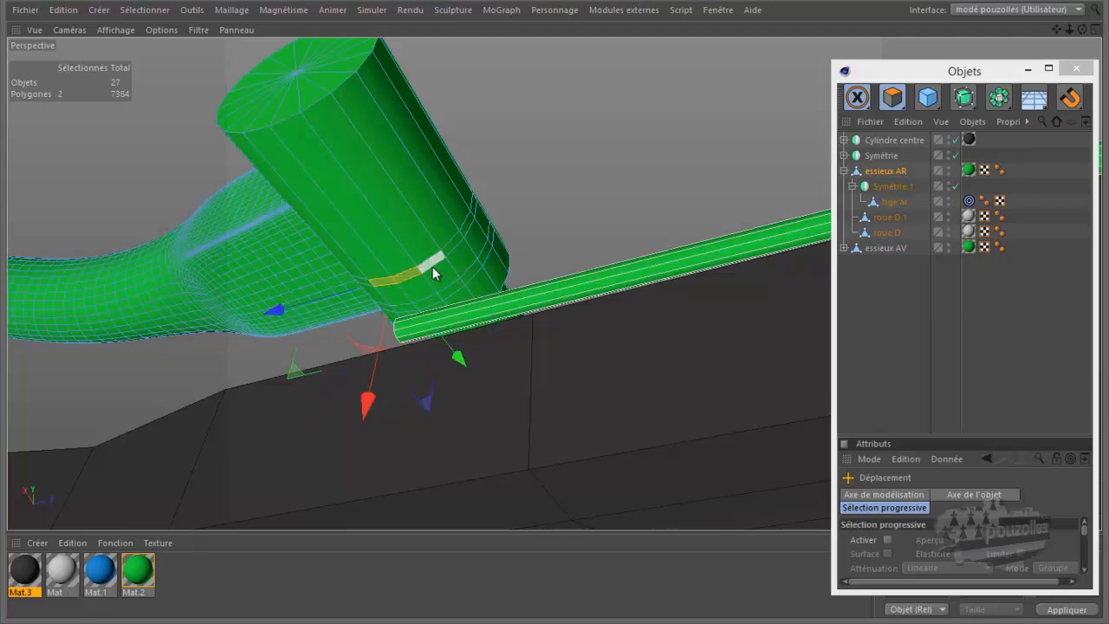
{"action": "left_click", "coordinate": [433, 273], "text": "shift"}
{"action": "left_click", "coordinate": [450, 289], "text": "shift"}
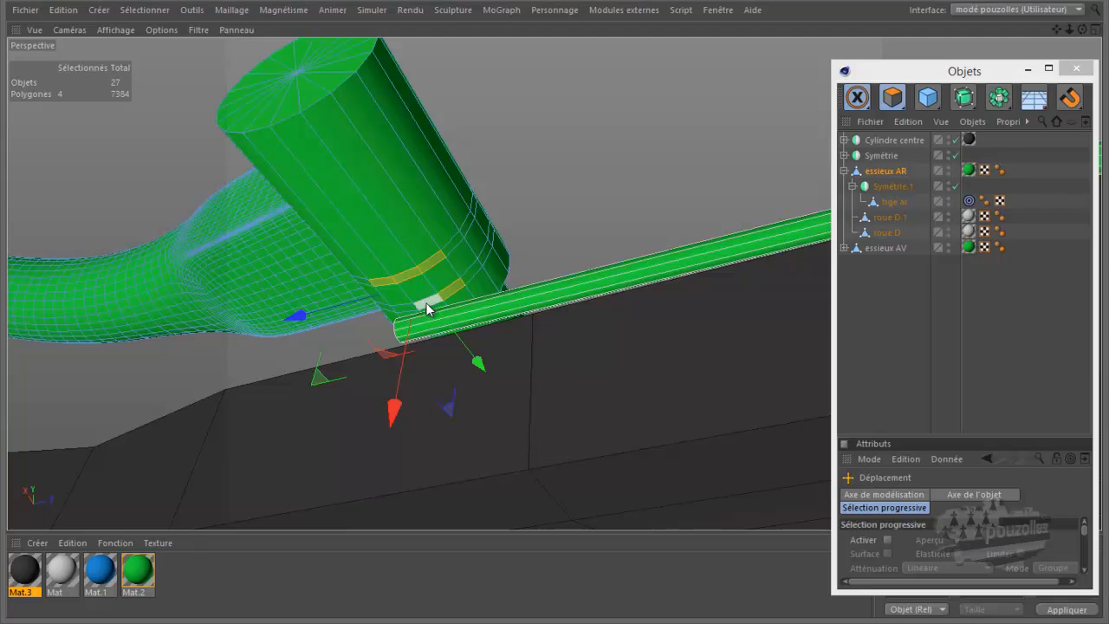
{"action": "left_click", "coordinate": [405, 315], "text": "shift"}
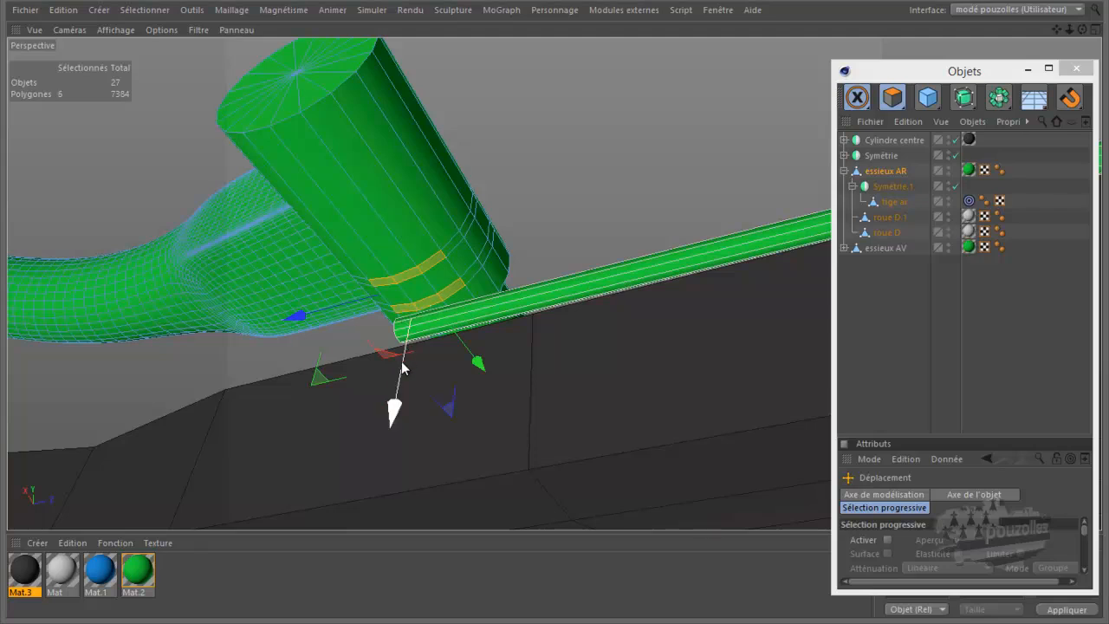
{"action": "left_click_drag", "start_coordinate": [396, 411], "coordinate": [384, 477], "text": "ctrl"}
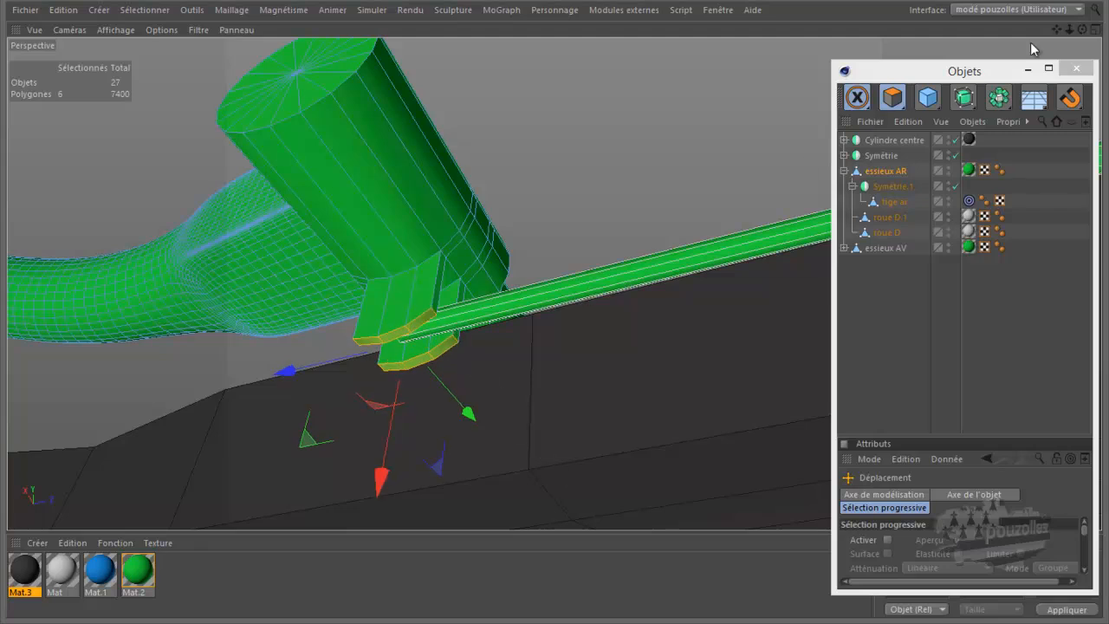
- Scale the extruded end polygons narrower along the Z axis so both lugs taper towards their tips
{"action": "left_click_drag", "start_coordinate": [557, 317], "coordinate": [552, 310], "text": "alt"}
{"action": "left_click", "coordinate": [869, 100]}
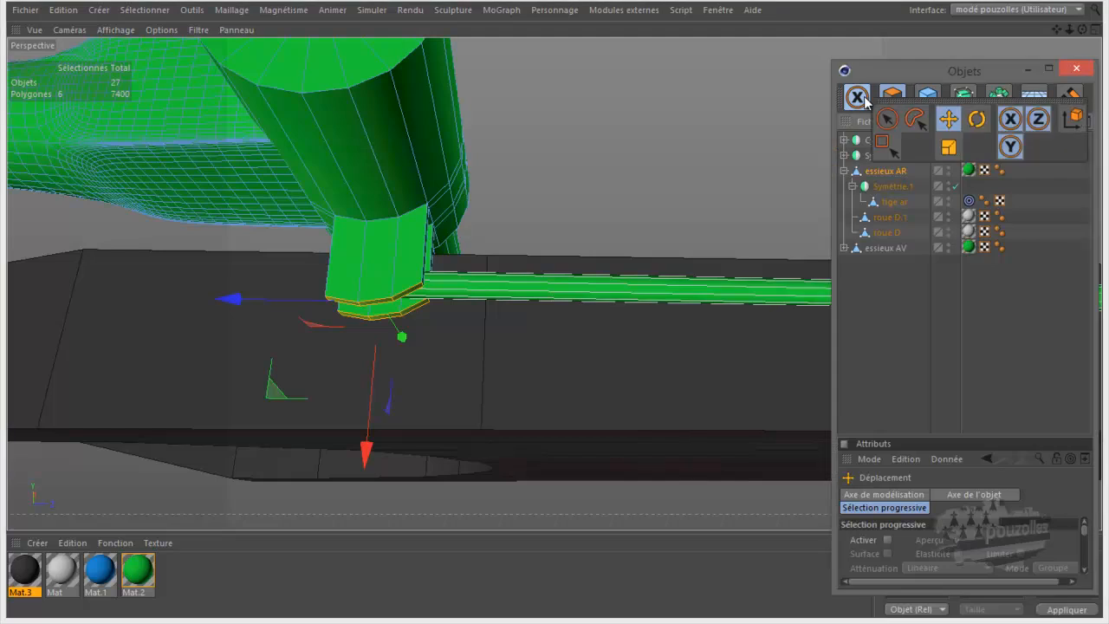
{"action": "left_click", "coordinate": [948, 148]}
{"action": "left_click_drag", "start_coordinate": [232, 301], "coordinate": [307, 319]}
- In the right view, shift the lug tips slightly along the rod and upwards to meet its end, and deselect the polygons
{"action": "middle_click", "coordinate": [304, 402]}
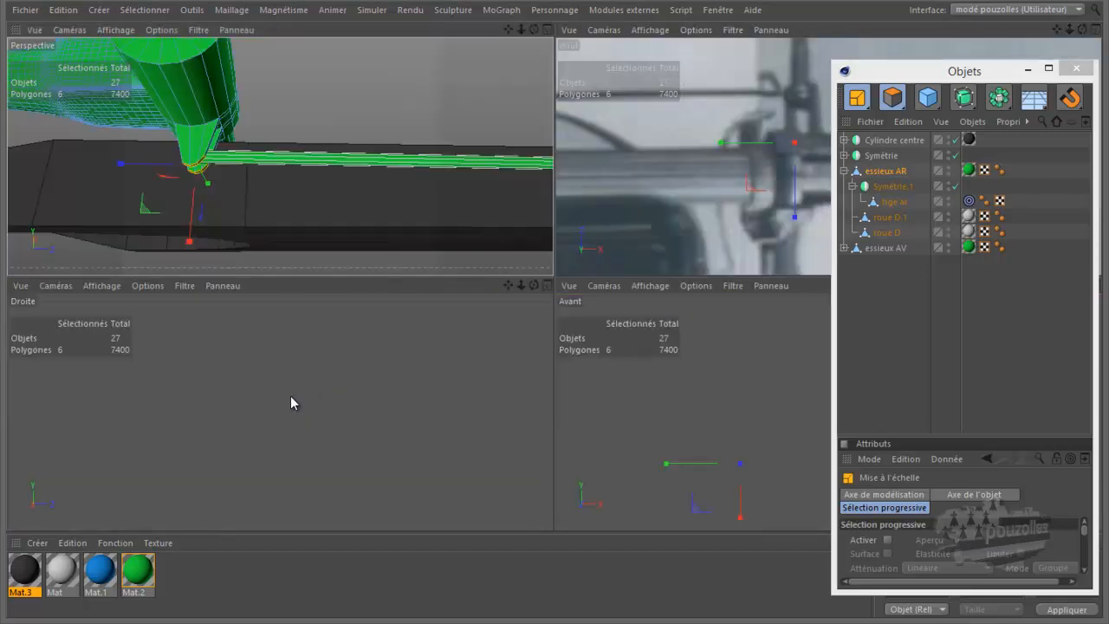
{"action": "middle_click", "coordinate": [298, 413]}
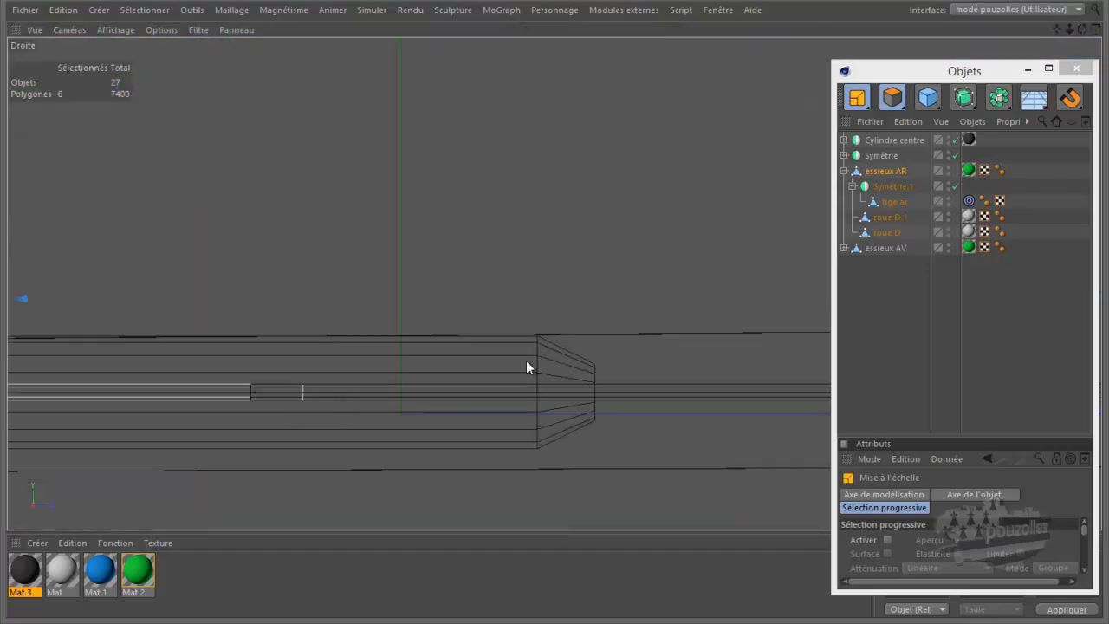
{"action": "scroll", "coordinate": [485, 350], "scroll_direction": "up", "scroll_amount": 3}
{"action": "key", "text": "s"}
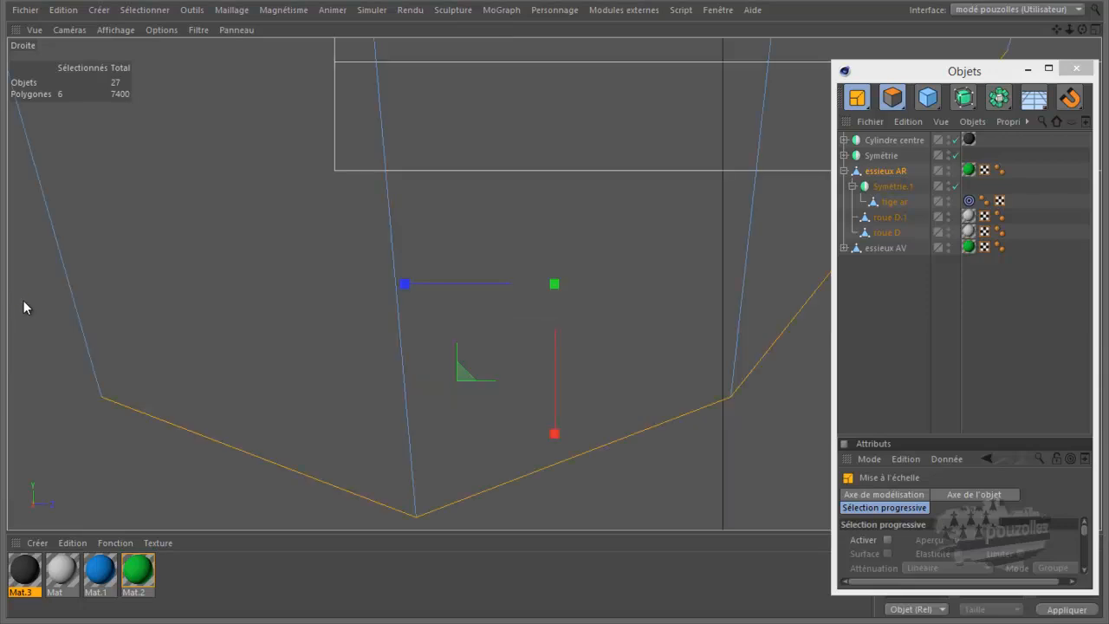
{"action": "scroll", "coordinate": [314, 333], "scroll_direction": "down", "scroll_amount": 3}
{"action": "scroll", "coordinate": [313, 335], "scroll_direction": "down", "scroll_amount": 6}
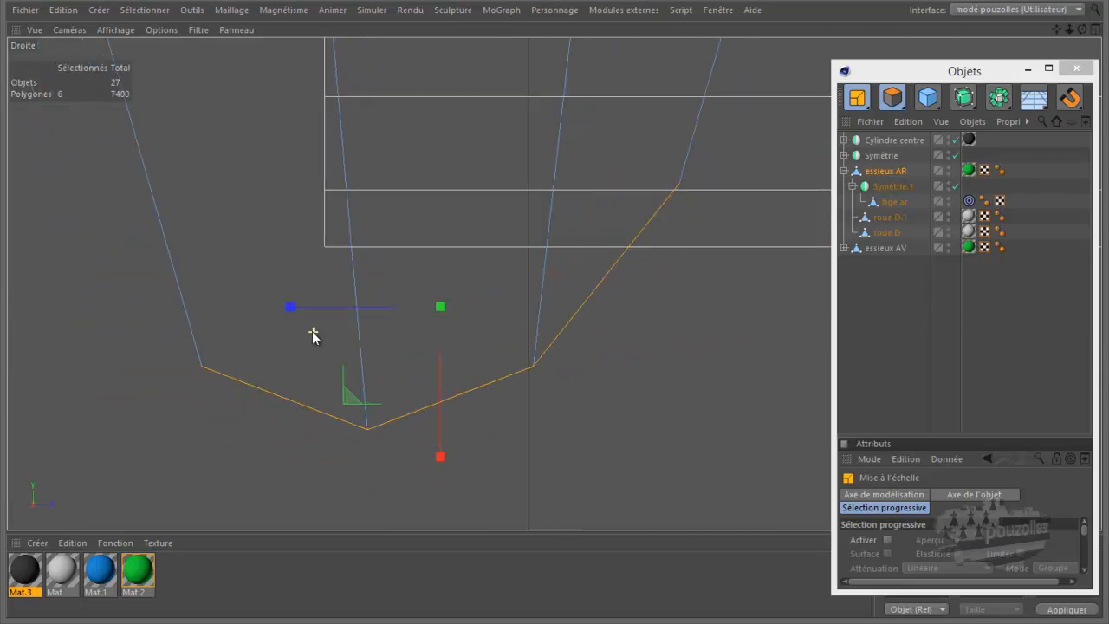
{"action": "scroll", "coordinate": [312, 336], "scroll_direction": "down", "scroll_amount": 5}
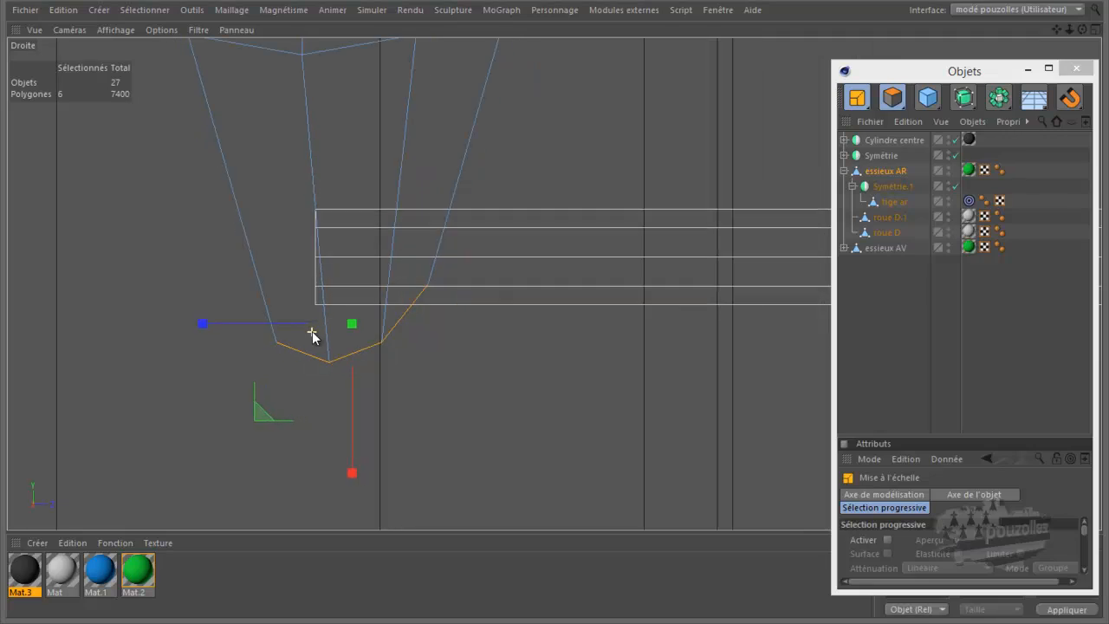
{"action": "left_click_drag", "start_coordinate": [857, 97], "coordinate": [929, 123]}
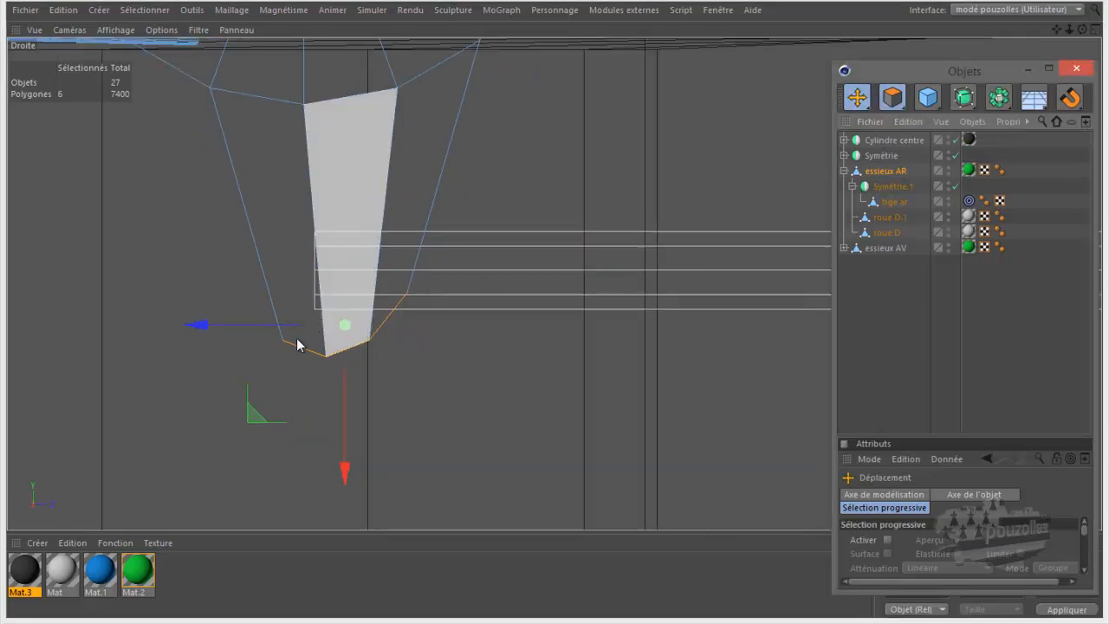
{"action": "left_click_drag", "start_coordinate": [260, 409], "coordinate": [286, 397]}
{"action": "left_click", "coordinate": [197, 334]}
- Try rotating the whole essieux AR object with its children in model mode, and undo the rotation
{"action": "middle_click", "coordinate": [193, 319]}
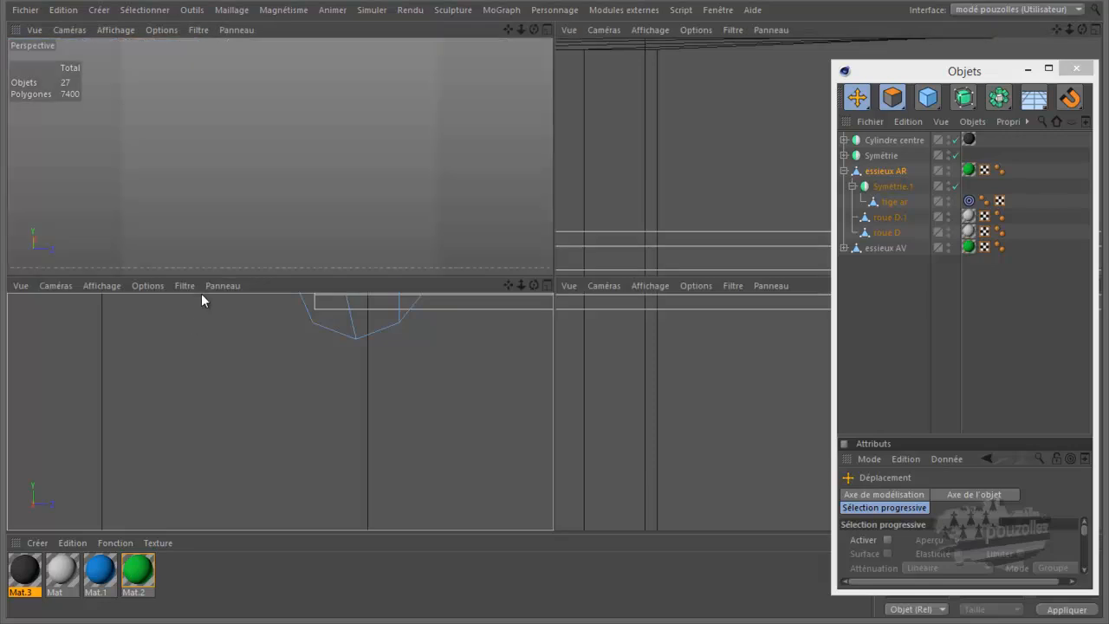
{"action": "middle_click", "coordinate": [315, 241]}
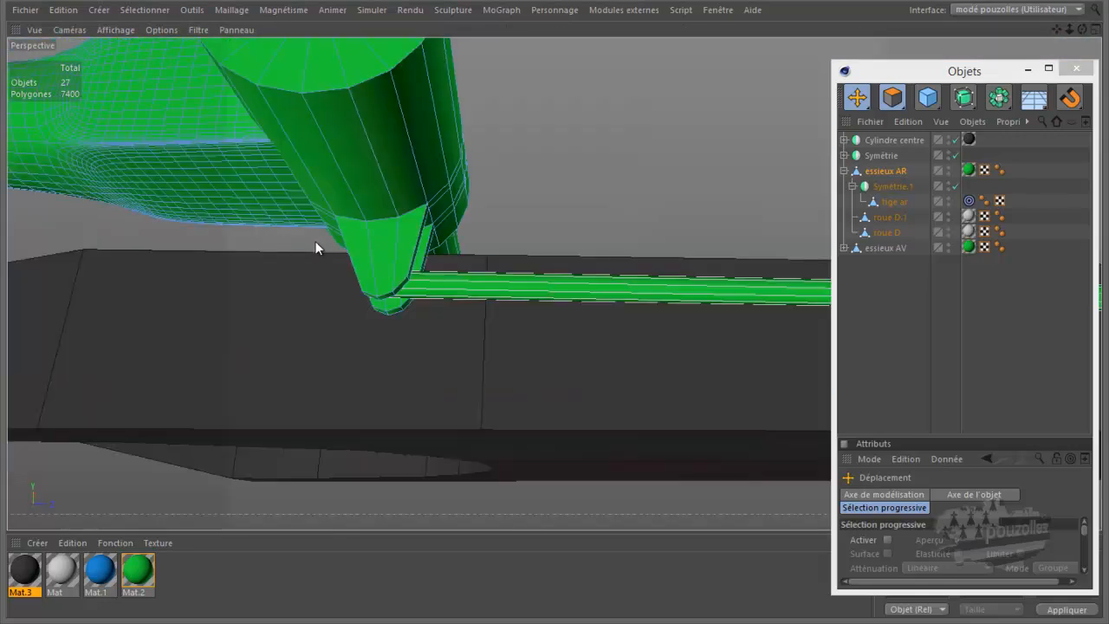
{"action": "scroll", "coordinate": [303, 272], "scroll_direction": "down", "scroll_amount": 2}
{"action": "scroll", "coordinate": [285, 303], "scroll_direction": "down", "scroll_amount": 3}
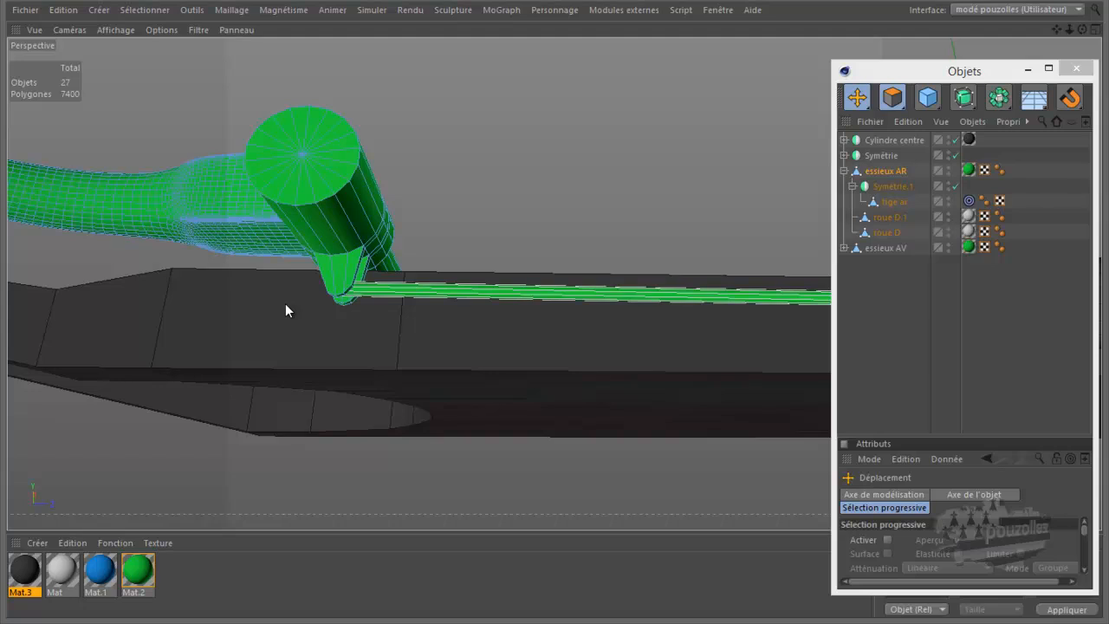
{"action": "left_click", "coordinate": [869, 168]}
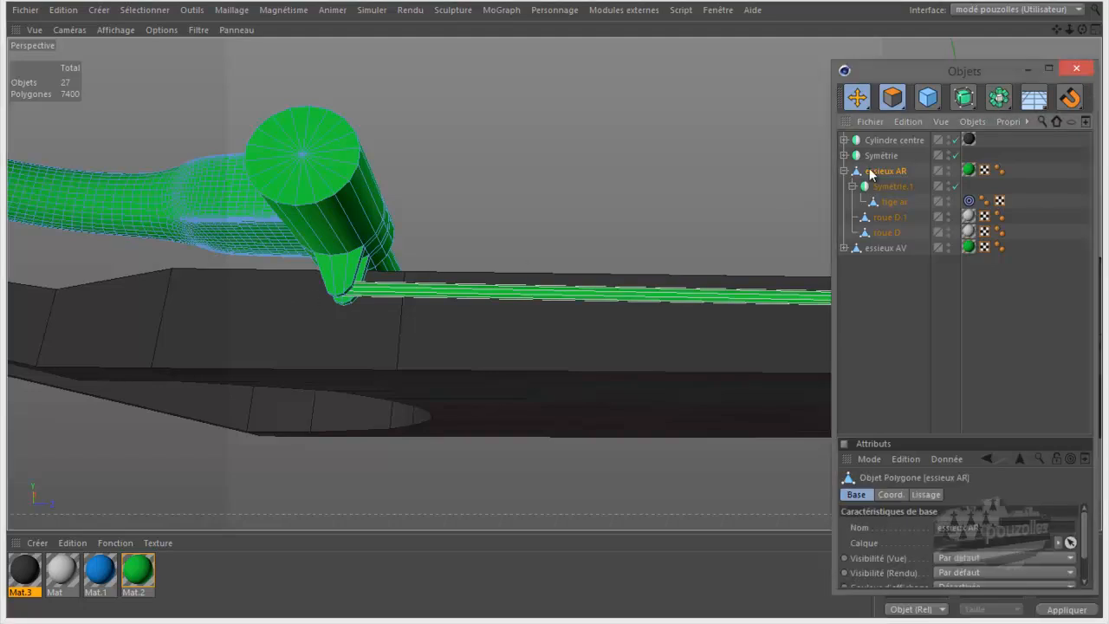
{"action": "left_click_drag", "start_coordinate": [856, 100], "coordinate": [934, 126]}
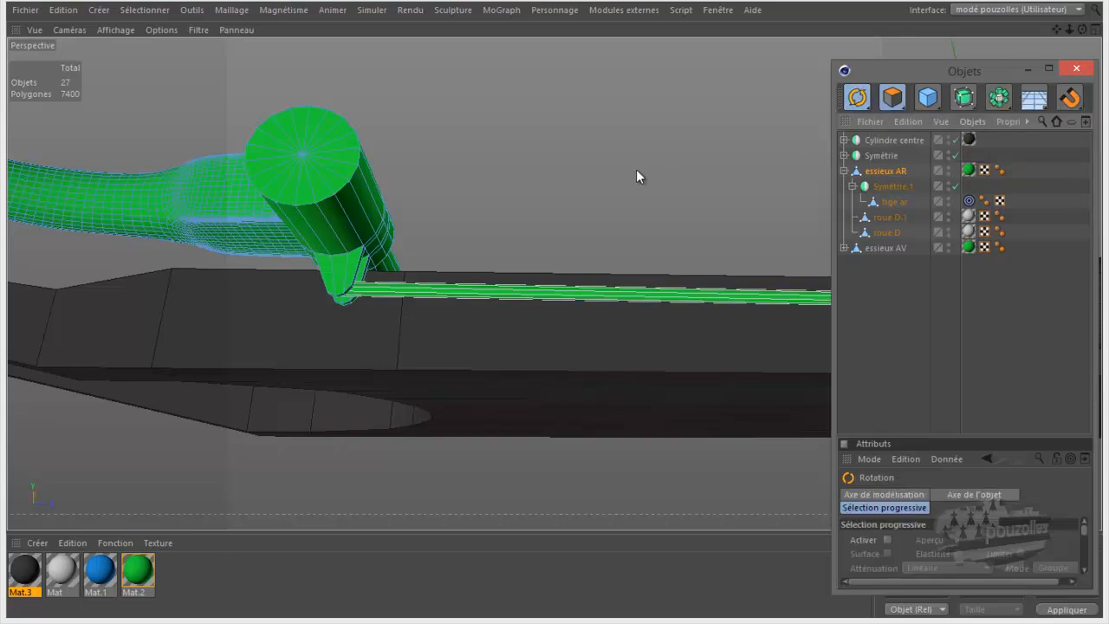
{"action": "scroll", "coordinate": [535, 228], "scroll_direction": "down", "scroll_amount": 3}
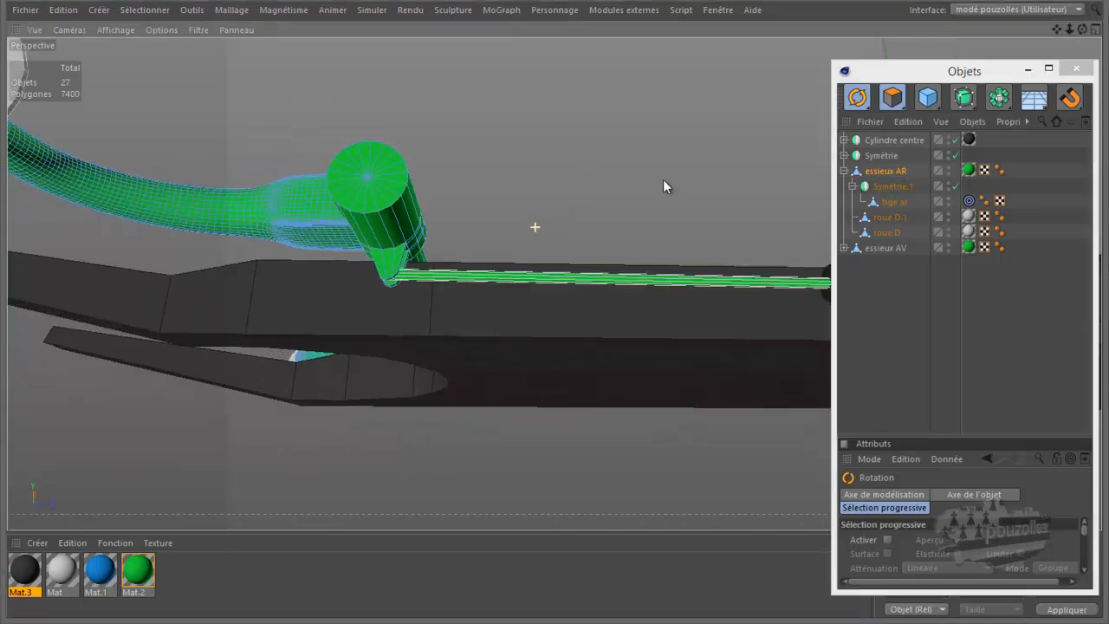
{"action": "left_click_drag", "start_coordinate": [1081, 30], "coordinate": [554, 319]}
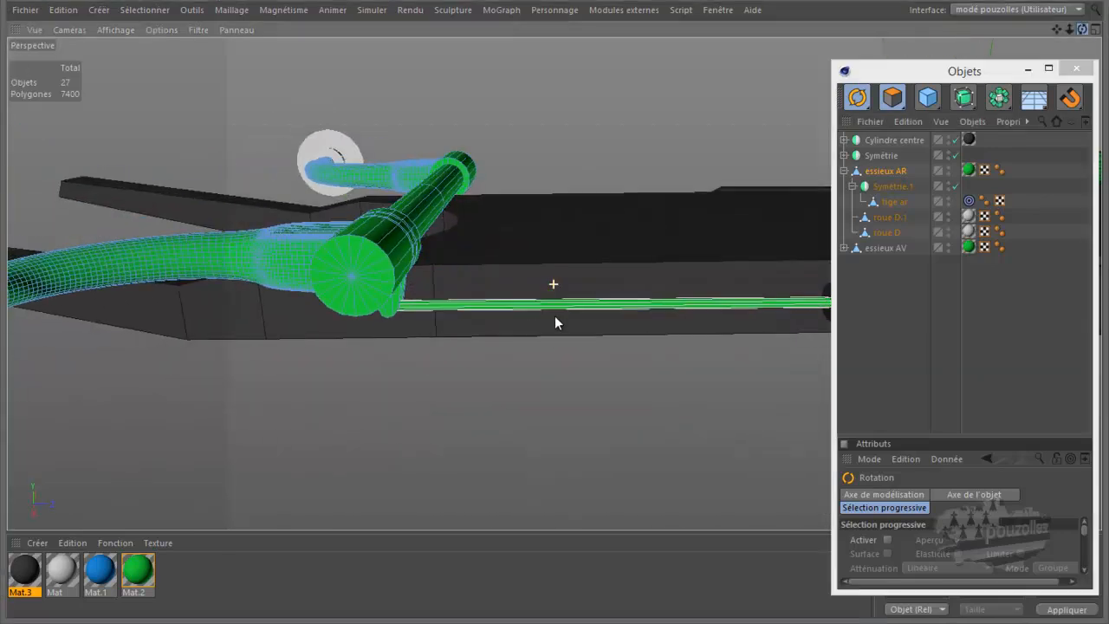
{"action": "left_click", "coordinate": [883, 172]}
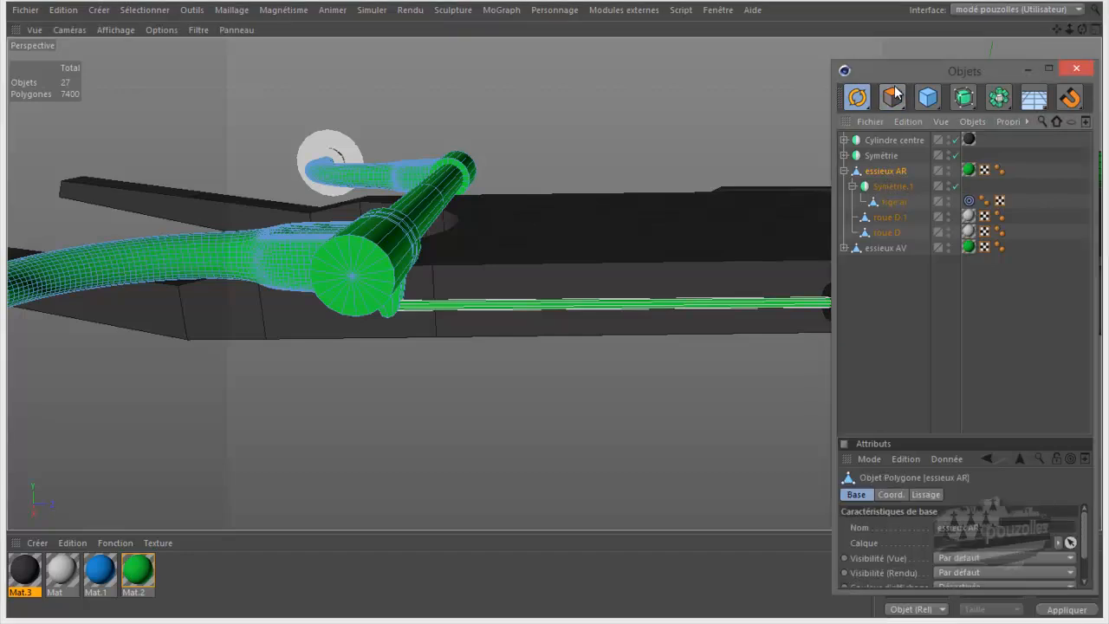
{"action": "left_click", "coordinate": [892, 97]}
{"action": "left_click", "coordinate": [920, 122]}
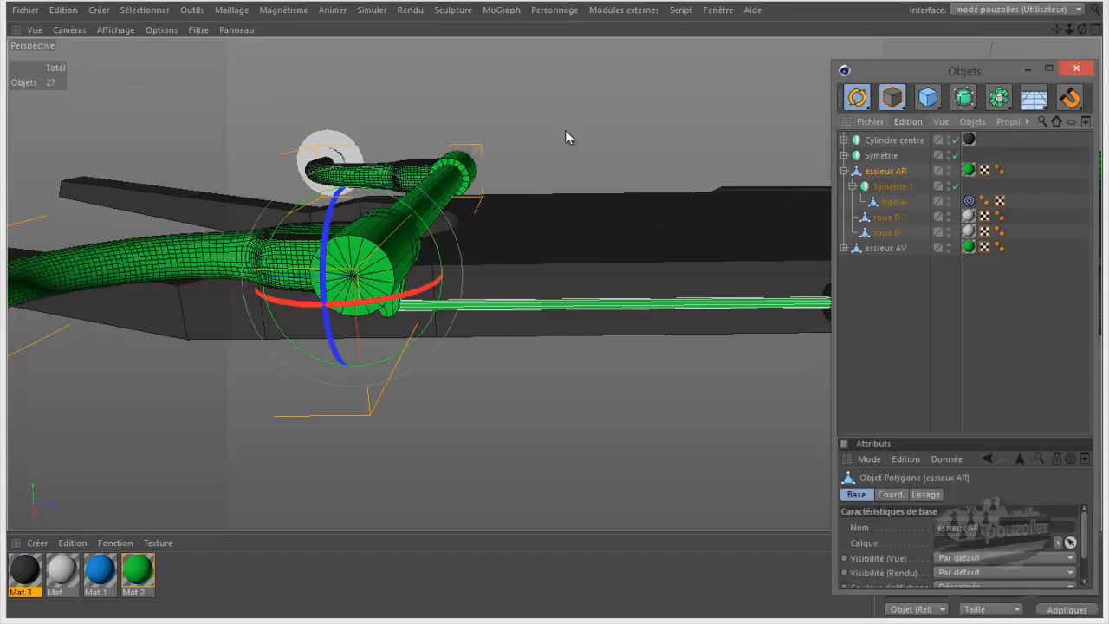
{"action": "scroll", "coordinate": [407, 222], "scroll_direction": "up", "scroll_amount": 2}
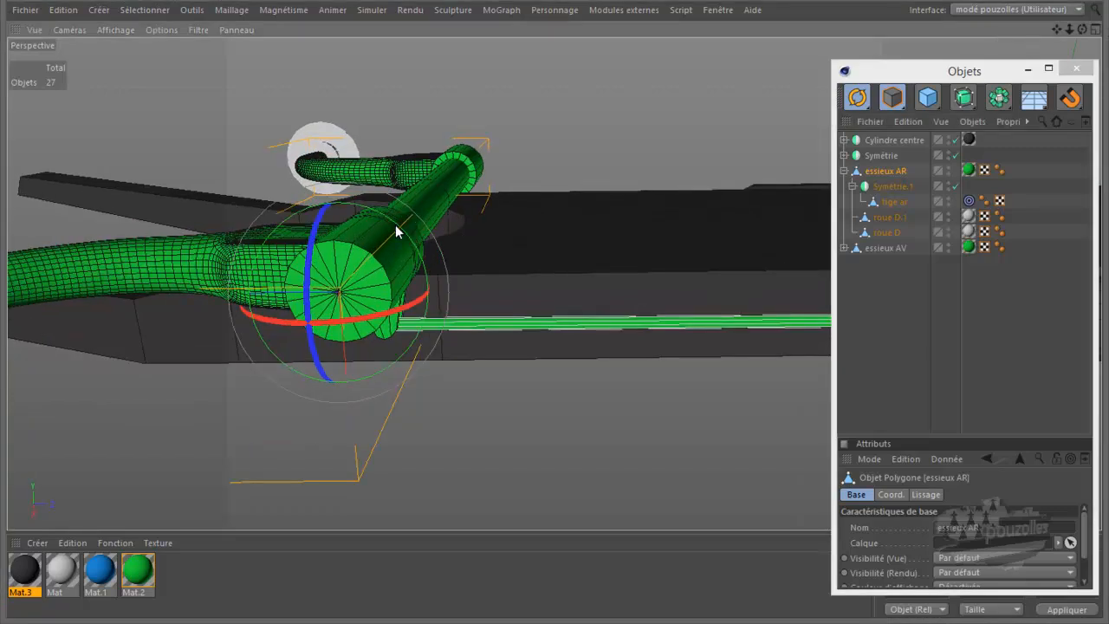
{"action": "mouse_move", "coordinate": [394, 222]}
{"action": "left_mouse_down"}
{"action": "mouse_move", "coordinate": [357, 217]}
{"action": "mouse_move", "coordinate": [374, 217]}
{"action": "mouse_move", "coordinate": [396, 242]}
{"action": "left_mouse_up"}
{"action": "left_click", "coordinate": [64, 9]}
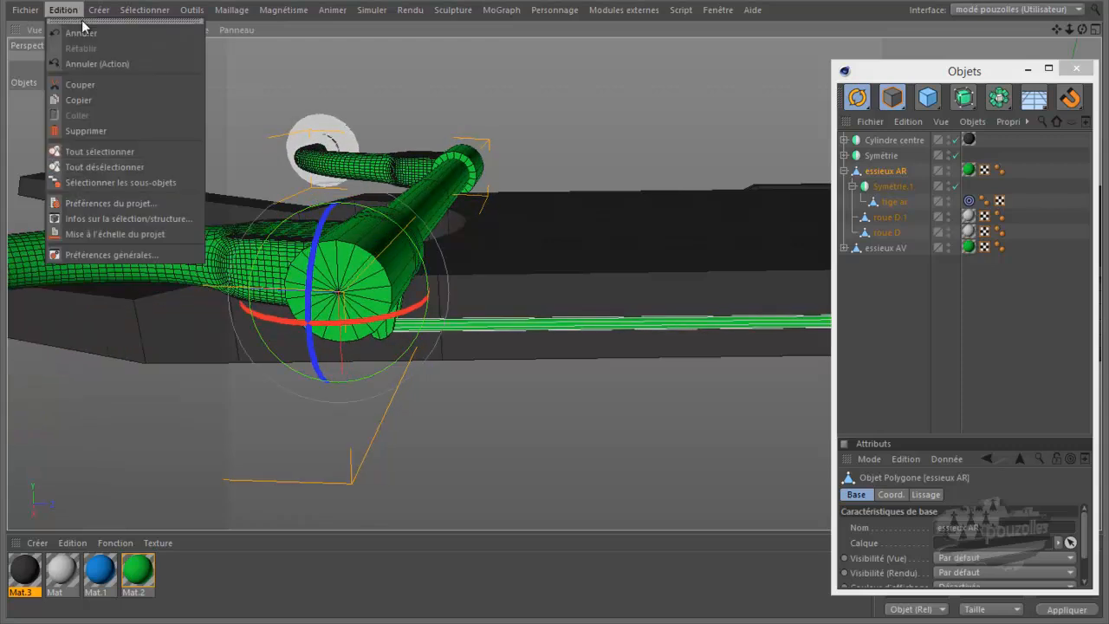
{"action": "left_click", "coordinate": [88, 30]}
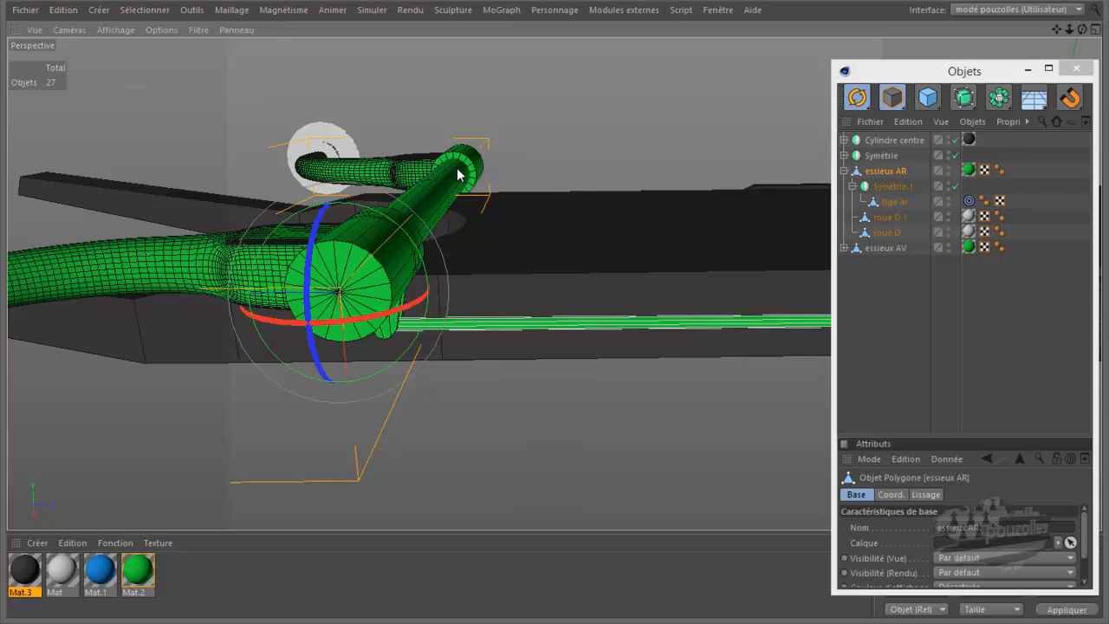
- Deselect everything and examine the chassis in the perspective and right views, along the rods between the rear and front axles
{"action": "left_click_drag", "start_coordinate": [371, 254], "coordinate": [192, 285], "text": "alt"}
{"action": "left_click", "coordinate": [423, 99]}
{"action": "left_click_drag", "start_coordinate": [180, 202], "coordinate": [126, 225], "text": "alt"}
{"action": "scroll", "coordinate": [123, 223], "scroll_direction": "down", "scroll_amount": 4}
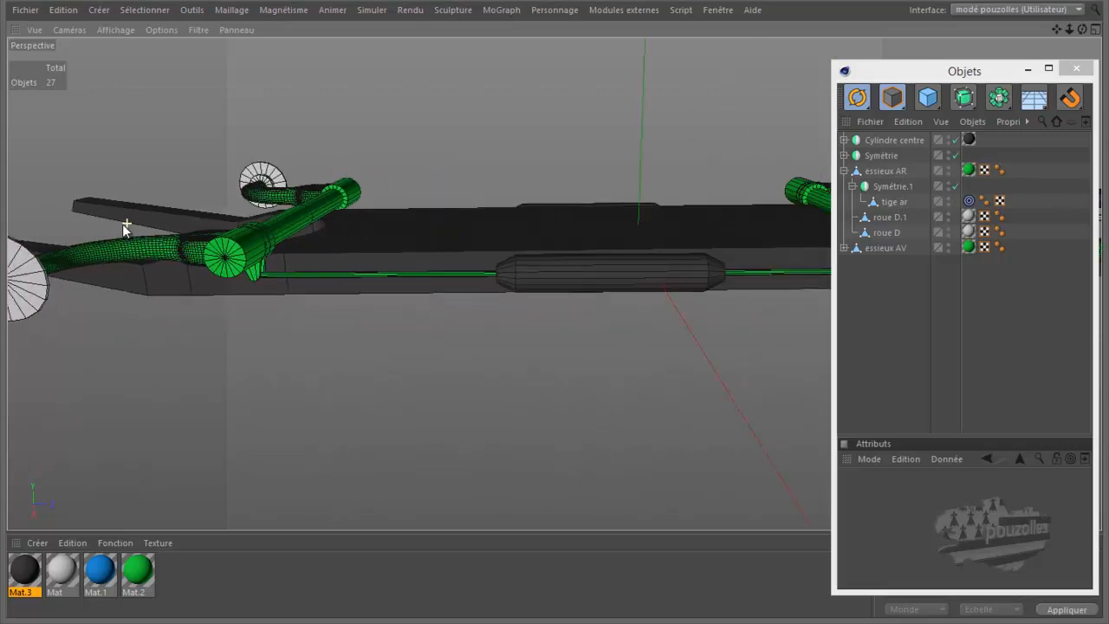
{"action": "scroll", "coordinate": [122, 223], "scroll_direction": "down", "scroll_amount": 2}
{"action": "middle_click", "coordinate": [653, 262]}
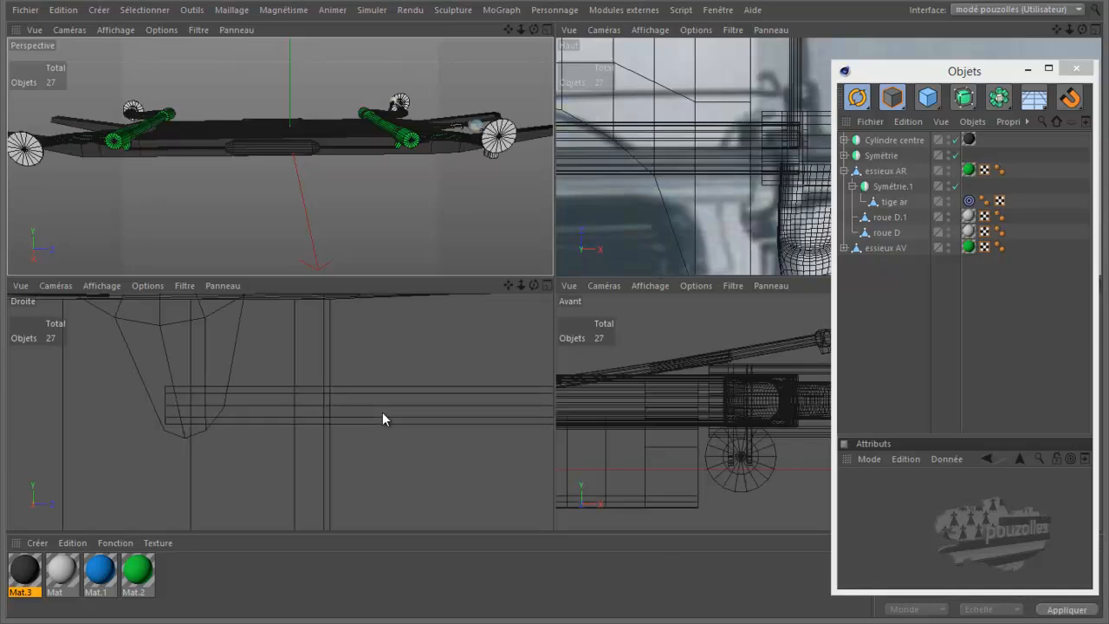
{"action": "middle_click", "coordinate": [351, 408]}
{"action": "scroll", "coordinate": [246, 384], "scroll_direction": "down", "scroll_amount": 12}
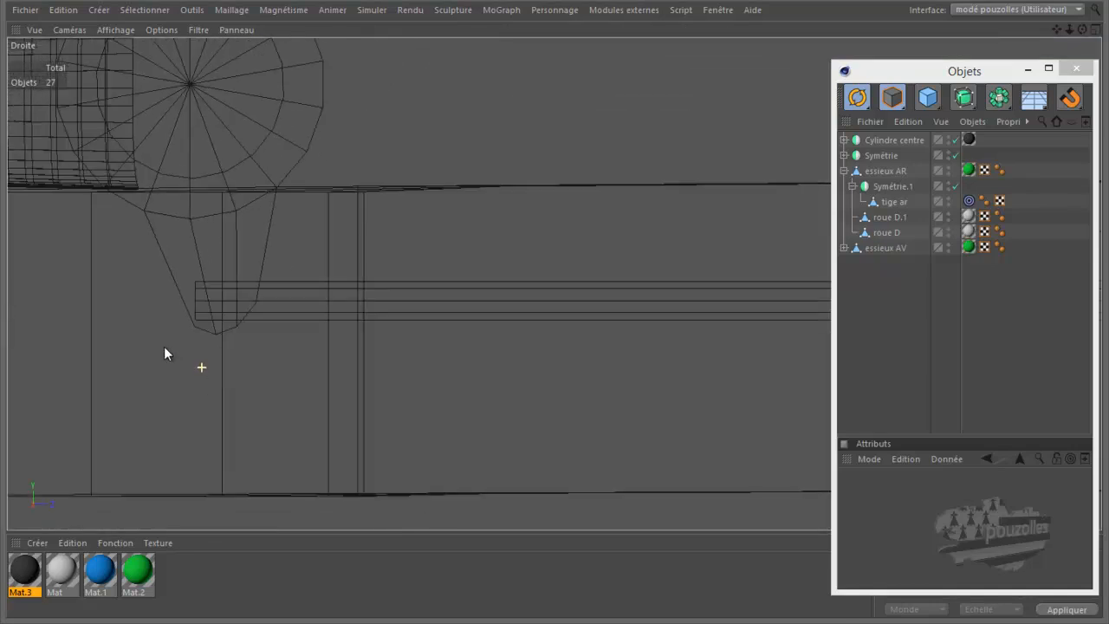
{"action": "scroll", "coordinate": [59, 343], "scroll_direction": "down", "scroll_amount": 6}
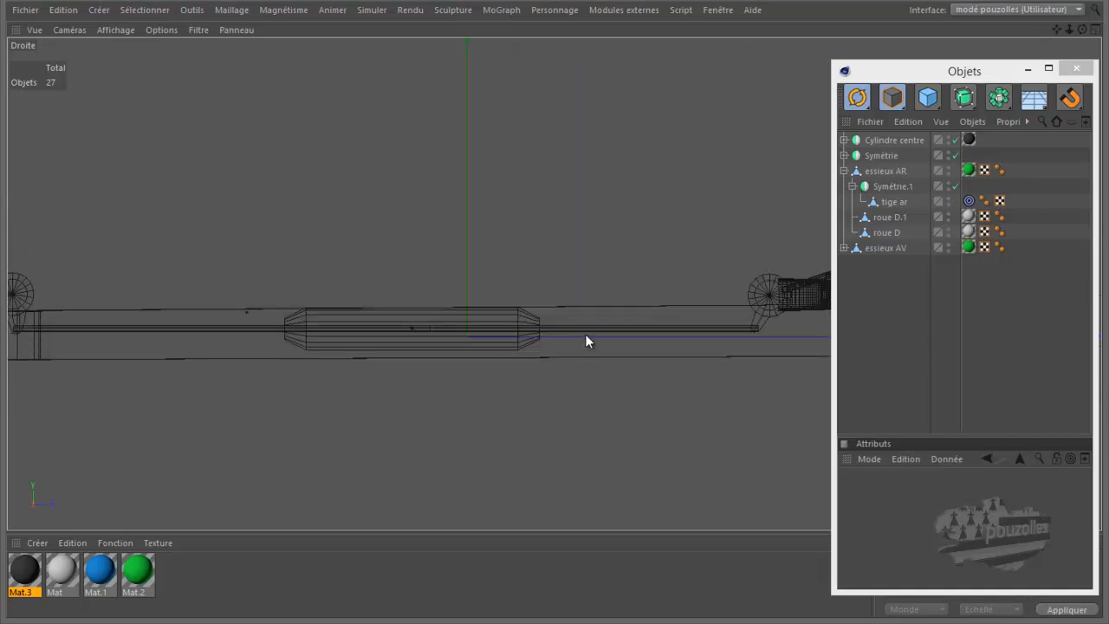
{"action": "scroll", "coordinate": [584, 340], "scroll_direction": "up", "scroll_amount": 4}
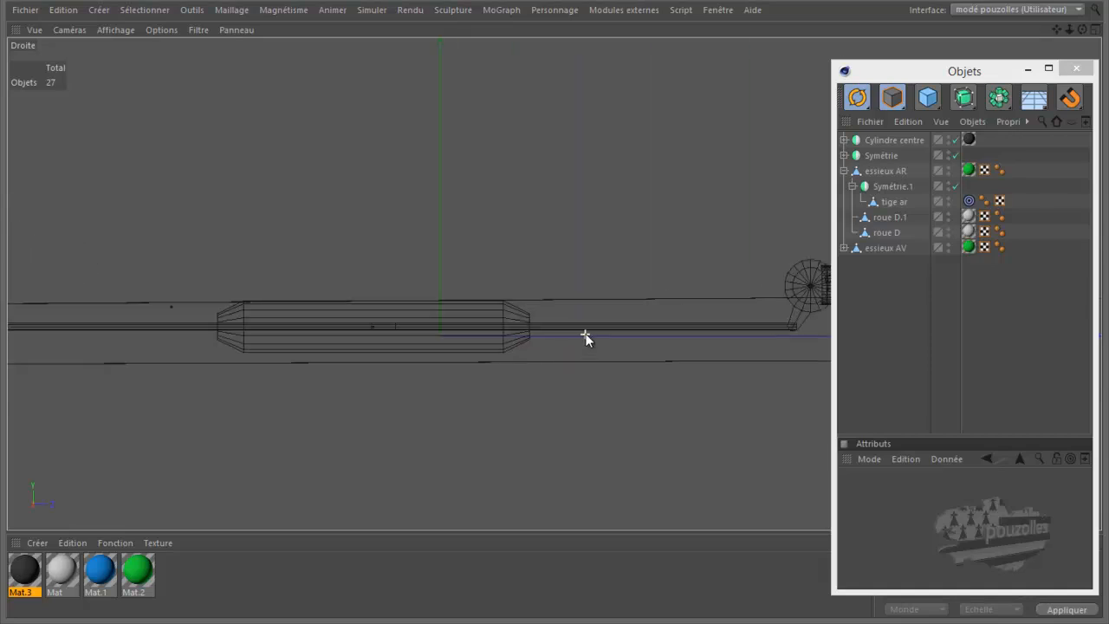
- Add a cylinder primitive and rotate it so that its circular face is seen in the right view
{"action": "left_click", "coordinate": [926, 97]}
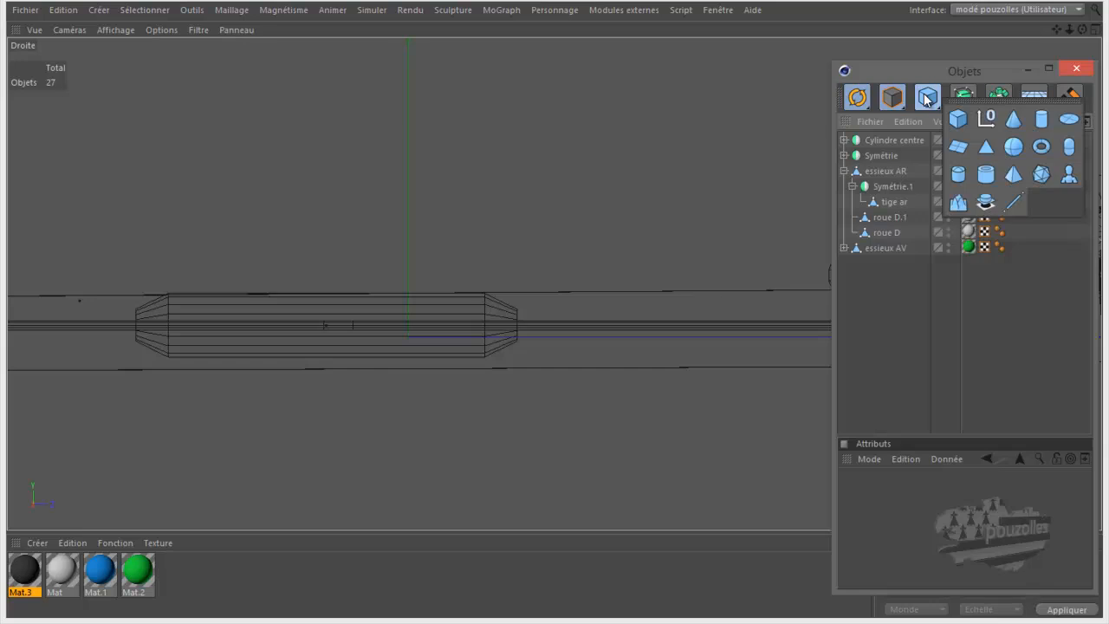
{"action": "left_click", "coordinate": [1037, 119]}
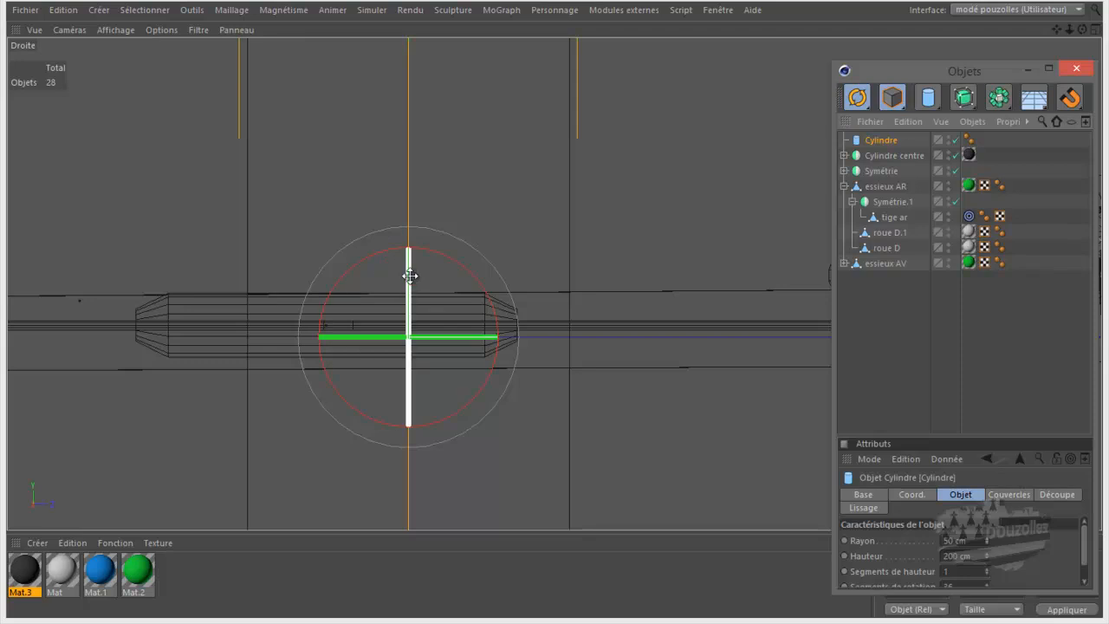
{"action": "left_click_drag", "start_coordinate": [410, 276], "coordinate": [409, 454]}
- Shrink the new cylinder's radius to slightly less than the centre cylinder's and move it onto the rod, just beyond the centre cylinder's front-axle end
{"action": "left_click_drag", "start_coordinate": [857, 97], "coordinate": [948, 121]}
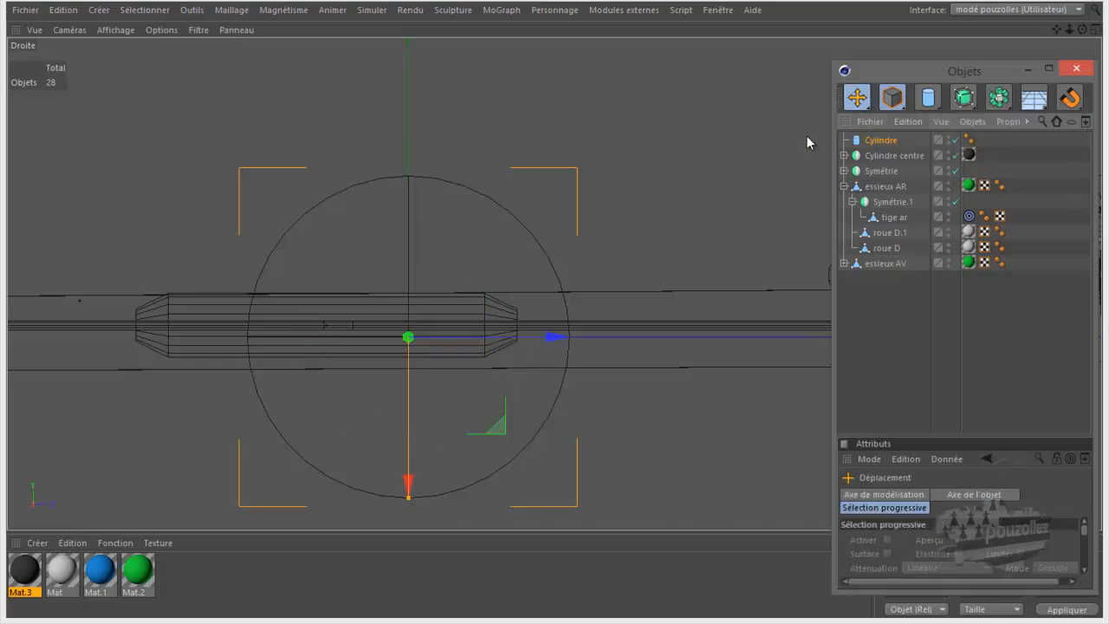
{"action": "left_click_drag", "start_coordinate": [408, 499], "coordinate": [416, 361]}
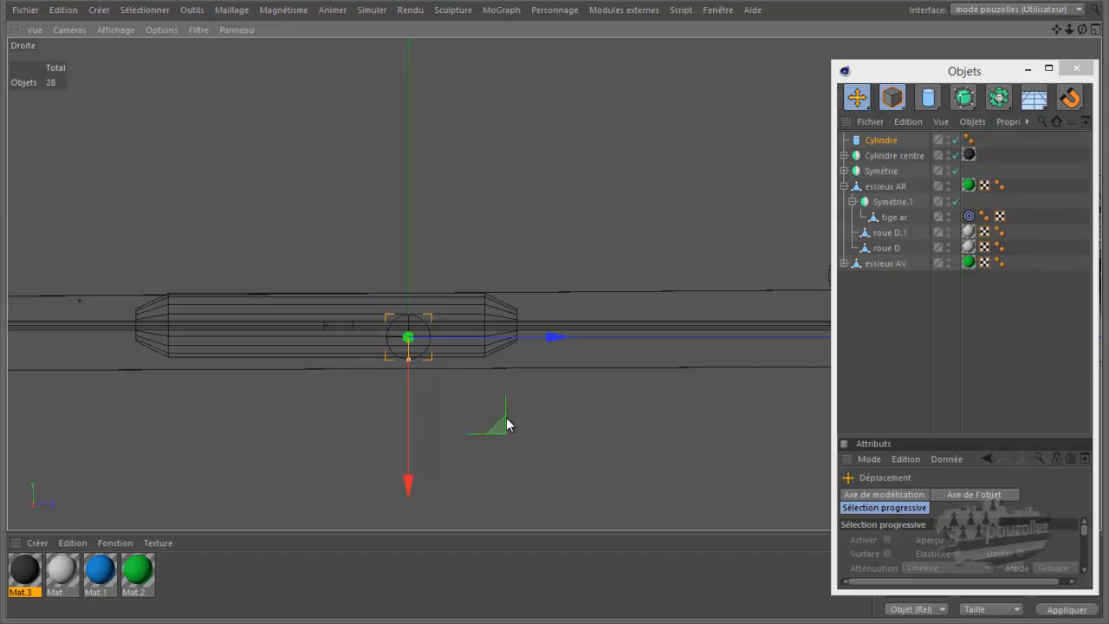
{"action": "left_click_drag", "start_coordinate": [497, 428], "coordinate": [637, 390]}
{"action": "scroll", "coordinate": [593, 348], "scroll_direction": "up", "scroll_amount": 2}
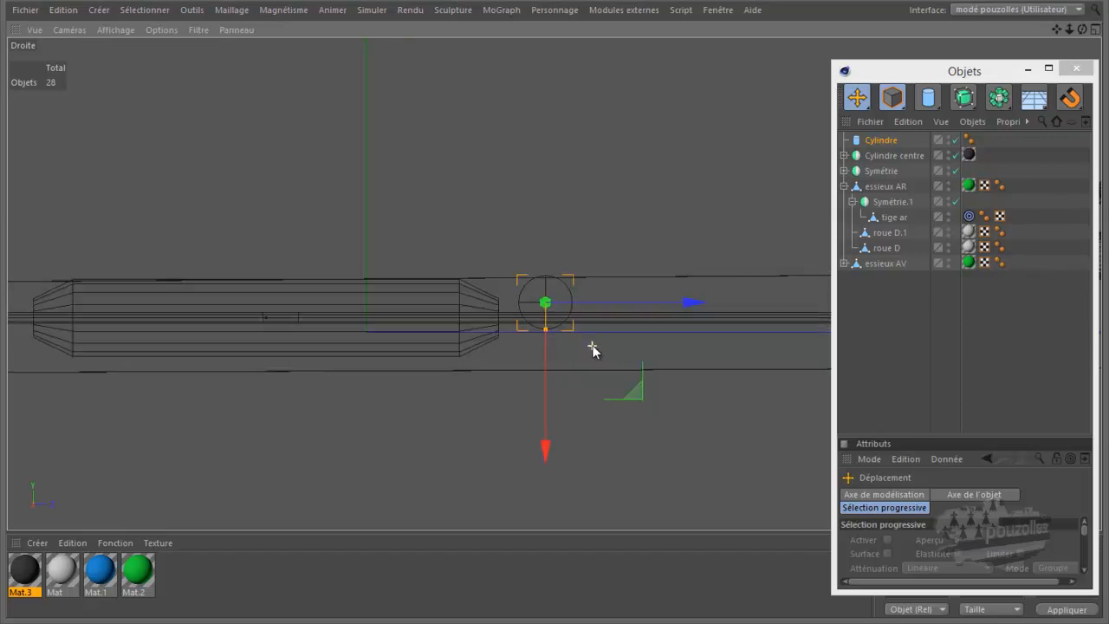
{"action": "scroll", "coordinate": [592, 348], "scroll_direction": "up", "scroll_amount": 1}
{"action": "left_click_drag", "start_coordinate": [651, 289], "coordinate": [602, 325]}
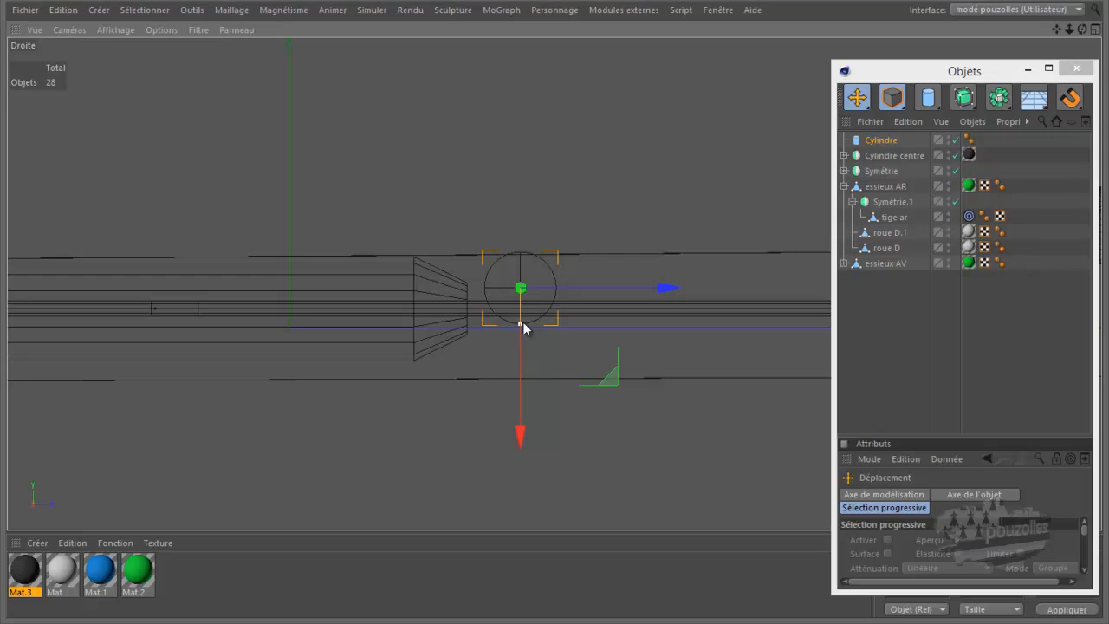
- Reduce the new cylinder's radius to about 4.88 cm and raise it until its top meets the chassis's upper edge
{"action": "left_click_drag", "start_coordinate": [522, 326], "coordinate": [522, 317]}
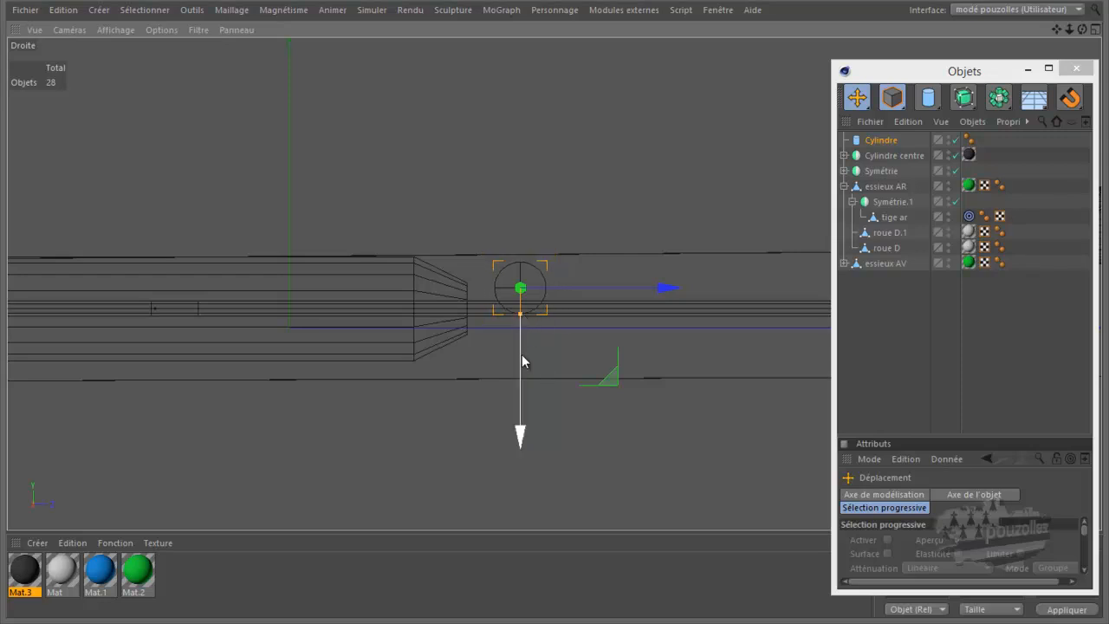
{"action": "left_click_drag", "start_coordinate": [520, 355], "coordinate": [519, 355]}
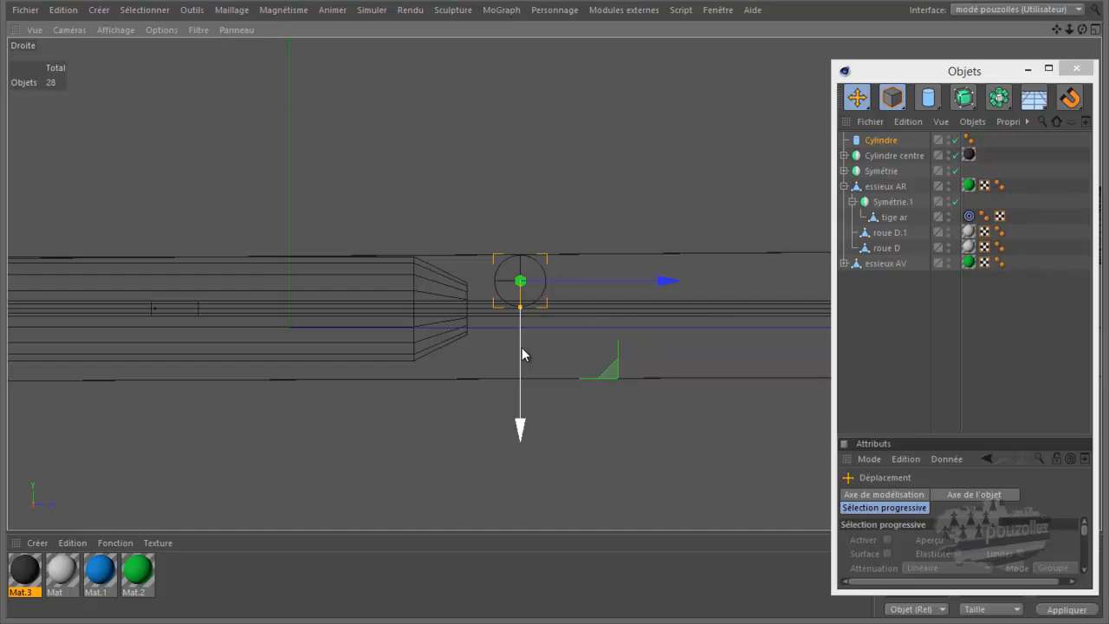
- In the top view, shorten the cylinder to about 165.8 cm so that both ends extend slightly beyond the side rods
{"action": "middle_click", "coordinate": [403, 287]}
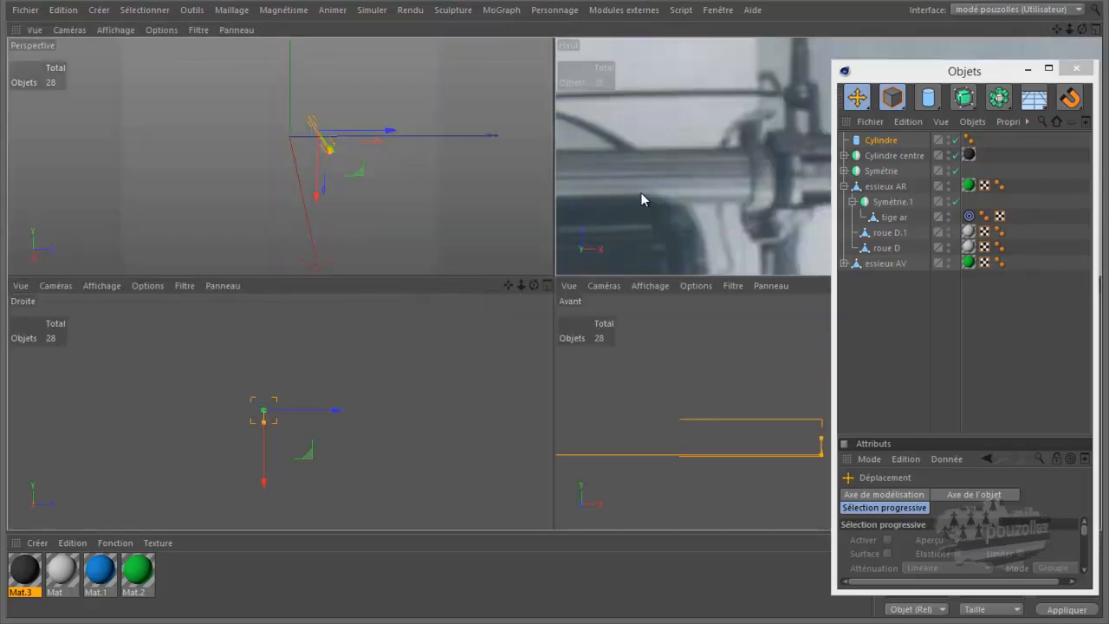
{"action": "middle_click", "coordinate": [641, 199]}
{"action": "scroll", "coordinate": [646, 200], "scroll_direction": "down", "scroll_amount": 3}
{"action": "scroll", "coordinate": [648, 199], "scroll_direction": "down", "scroll_amount": 6}
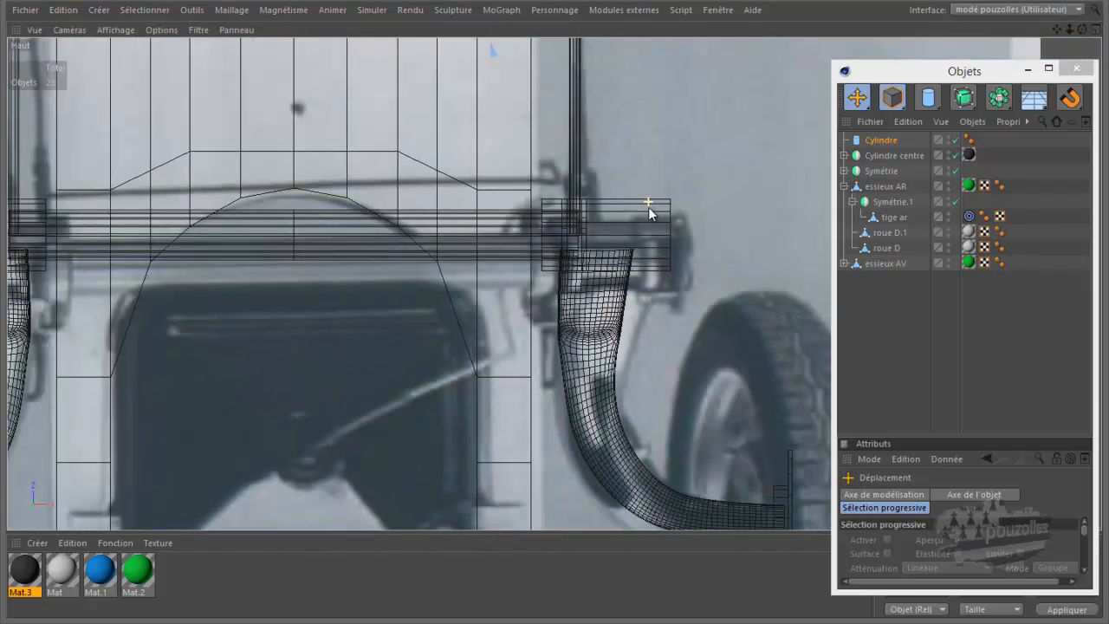
{"action": "middle_click_drag", "start_coordinate": [648, 206], "coordinate": [567, 276], "text": "alt"}
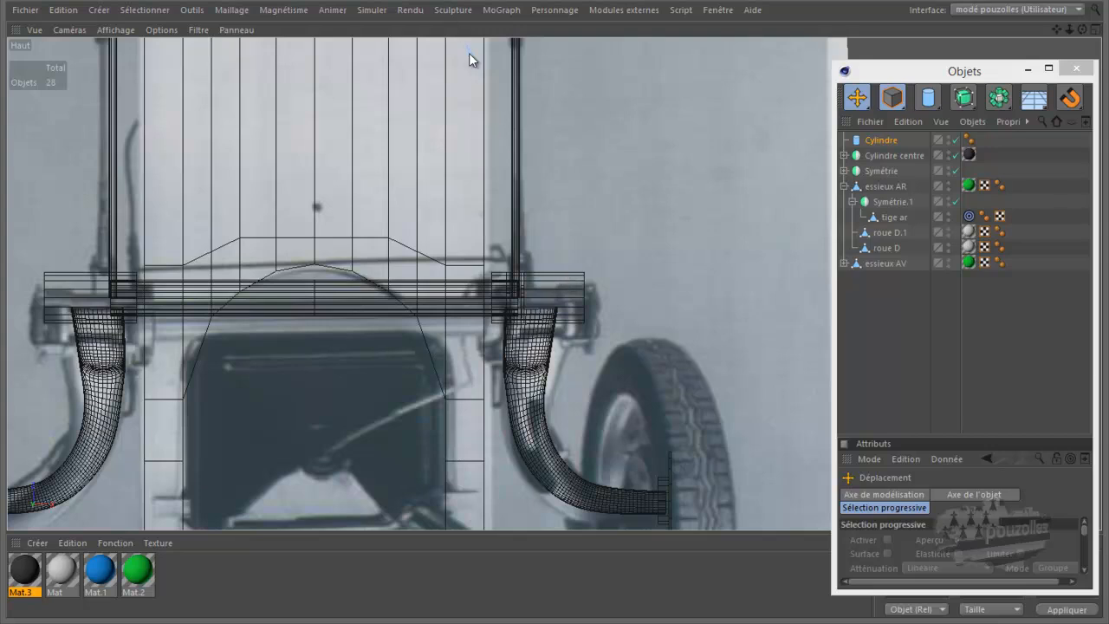
{"action": "key", "text": "s"}
{"action": "middle_click_drag", "start_coordinate": [486, 116], "coordinate": [427, 167], "text": "alt"}
{"action": "scroll", "coordinate": [427, 167], "scroll_direction": "down", "scroll_amount": 3}
{"action": "scroll", "coordinate": [378, 180], "scroll_direction": "down", "scroll_amount": 2}
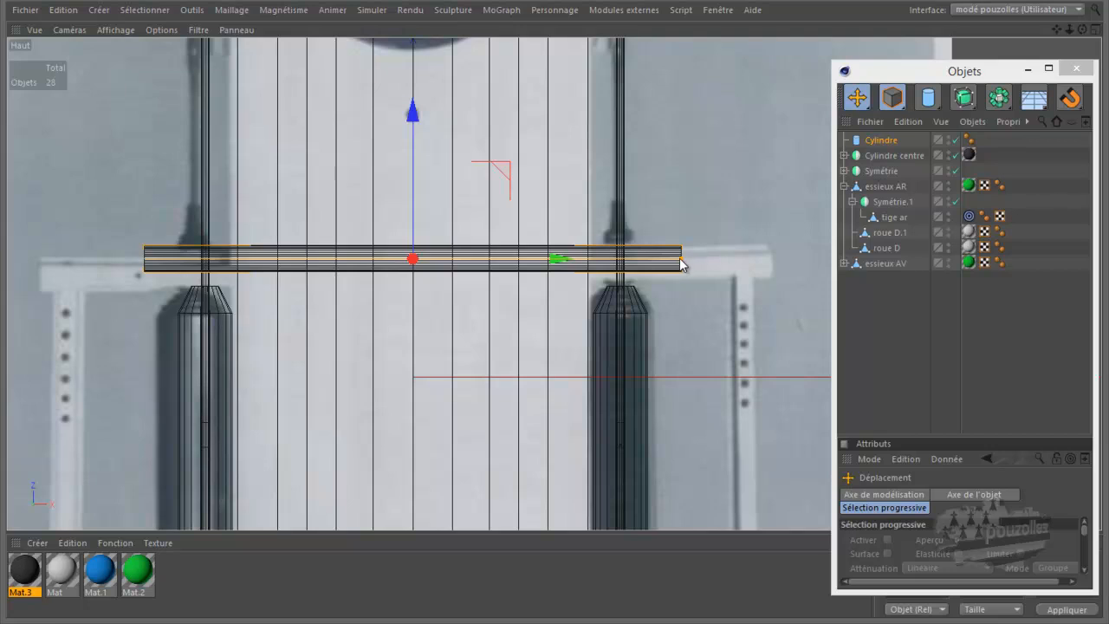
{"action": "left_click_drag", "start_coordinate": [679, 262], "coordinate": [637, 270]}
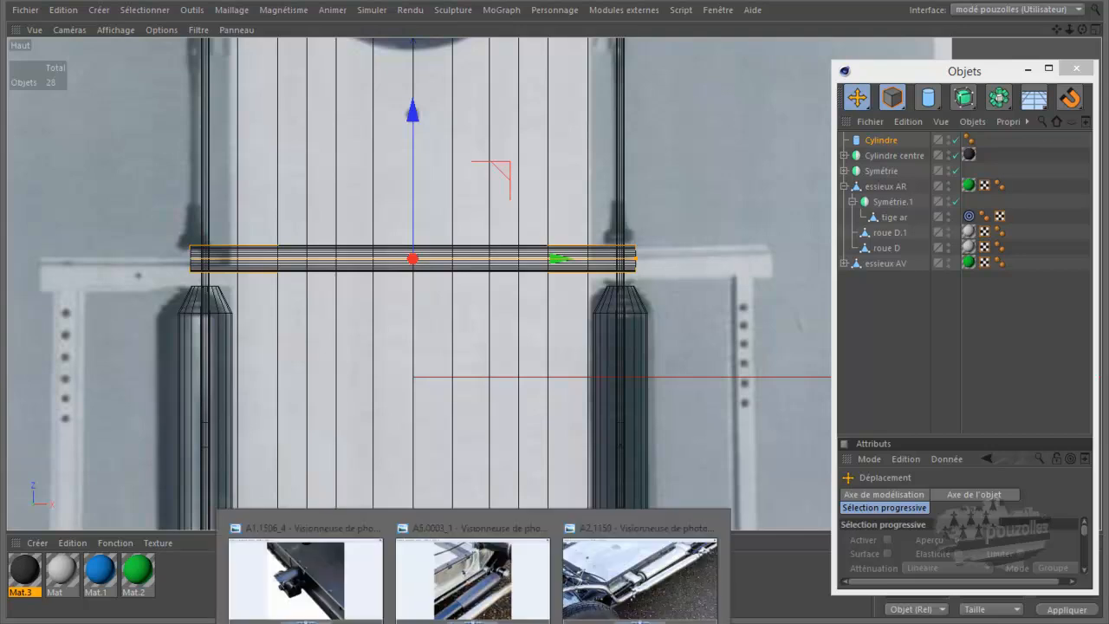
- Consult the bracket on the chassis side in the reference photo A1.1506_4 and put the photo away
{"action": "left_click", "coordinate": [316, 589]}
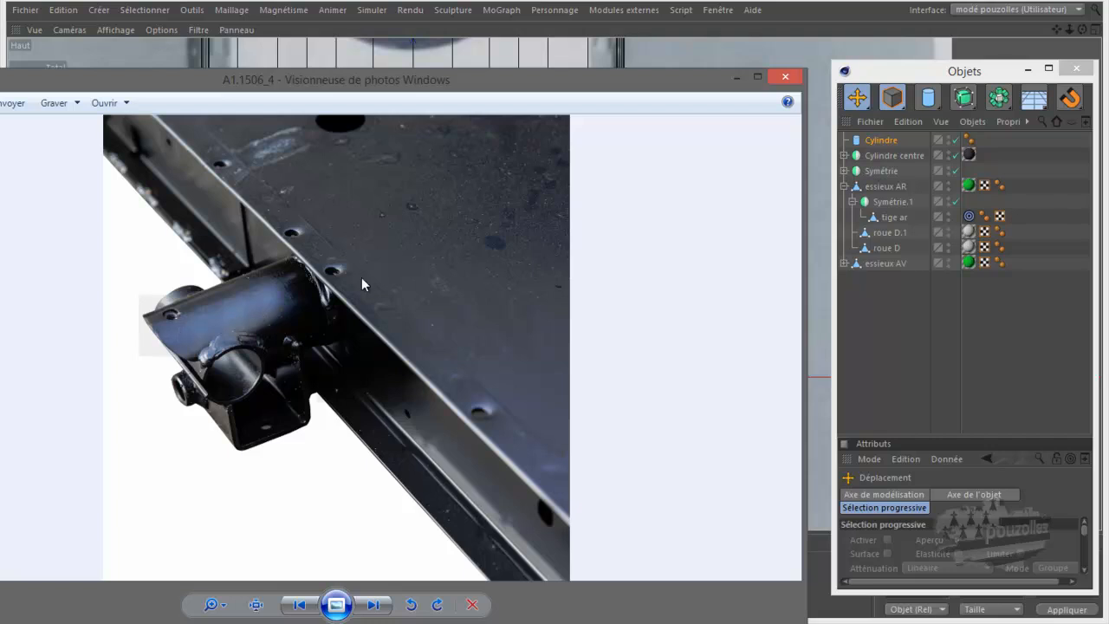
{"action": "left_click", "coordinate": [778, 1]}
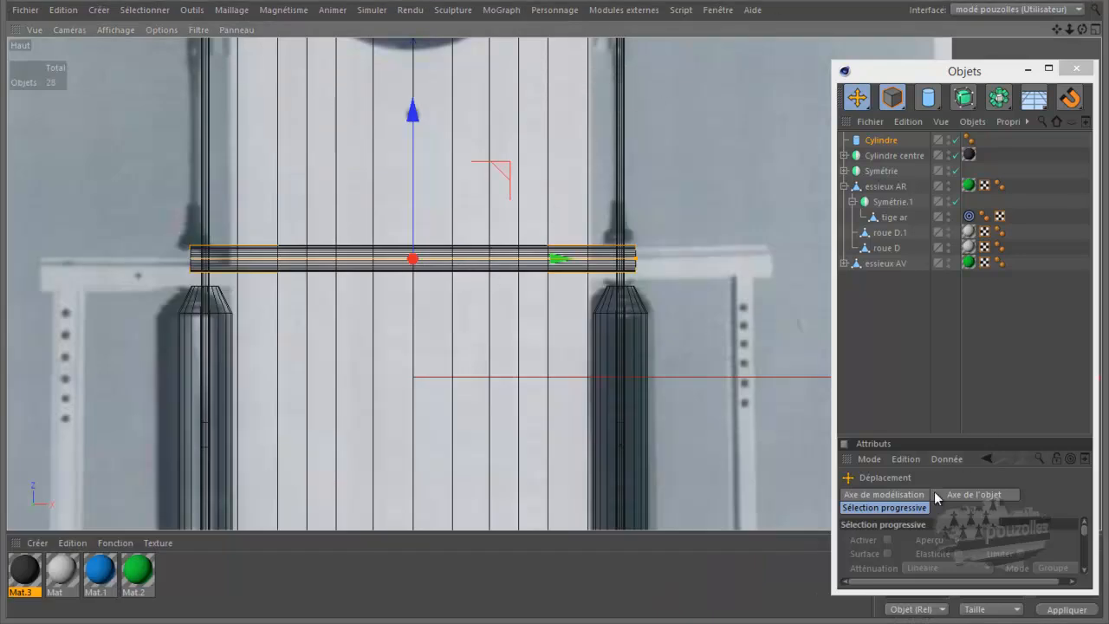
- Try 18 rotation segments on the cylinder with a live render preview, and settle on 14 segments
{"action": "left_click", "coordinate": [879, 140]}
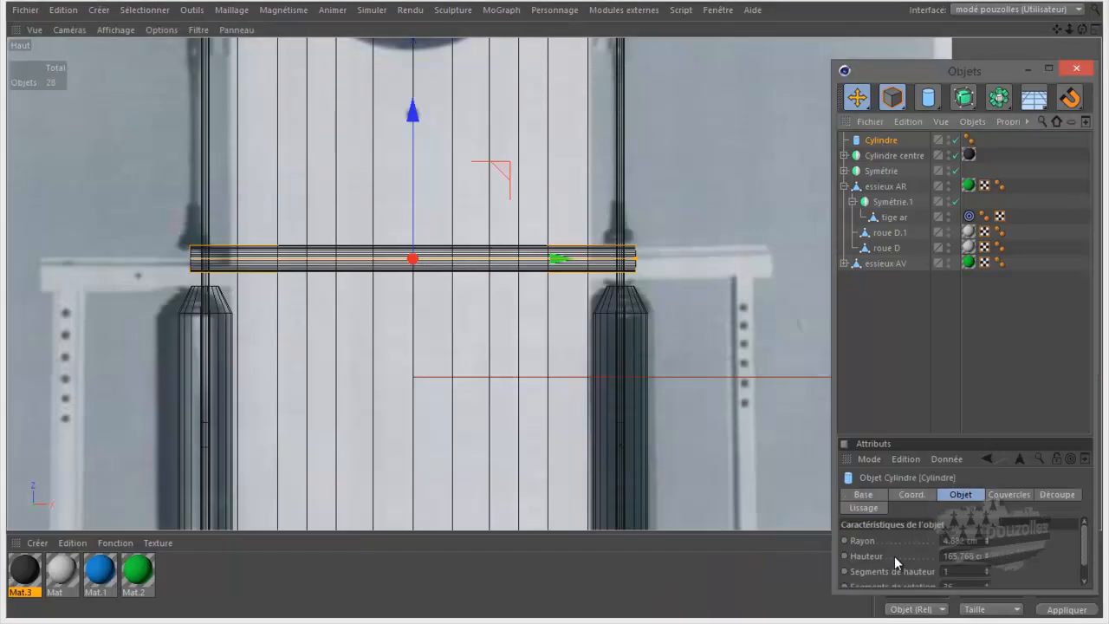
{"action": "double_click", "coordinate": [966, 565]}
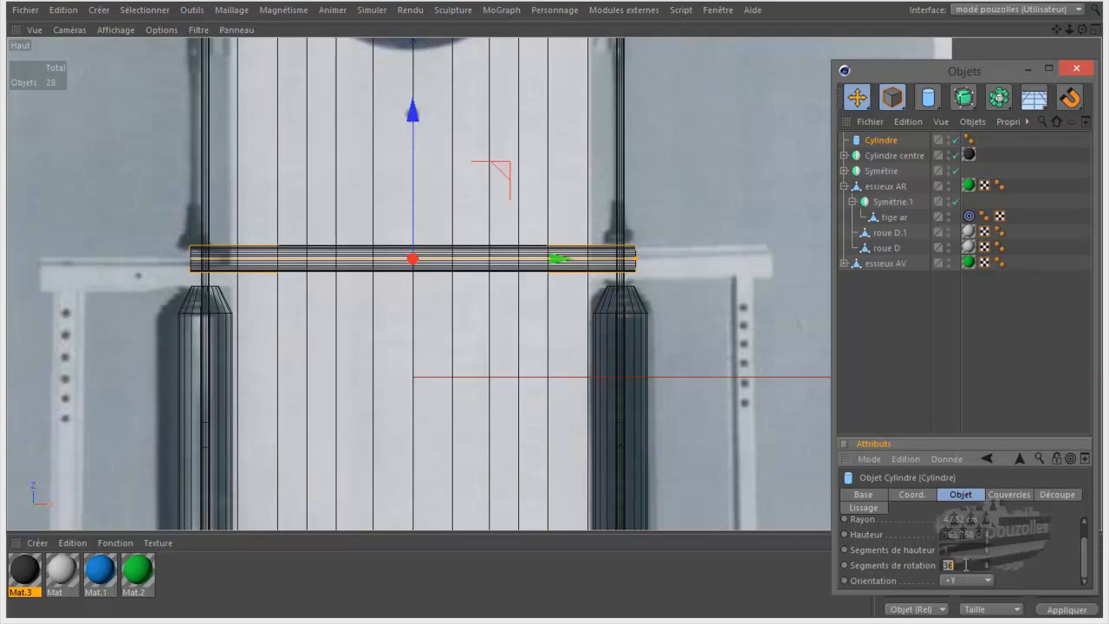
{"action": "type", "text": "18"}
{"action": "key", "text": "Return"}
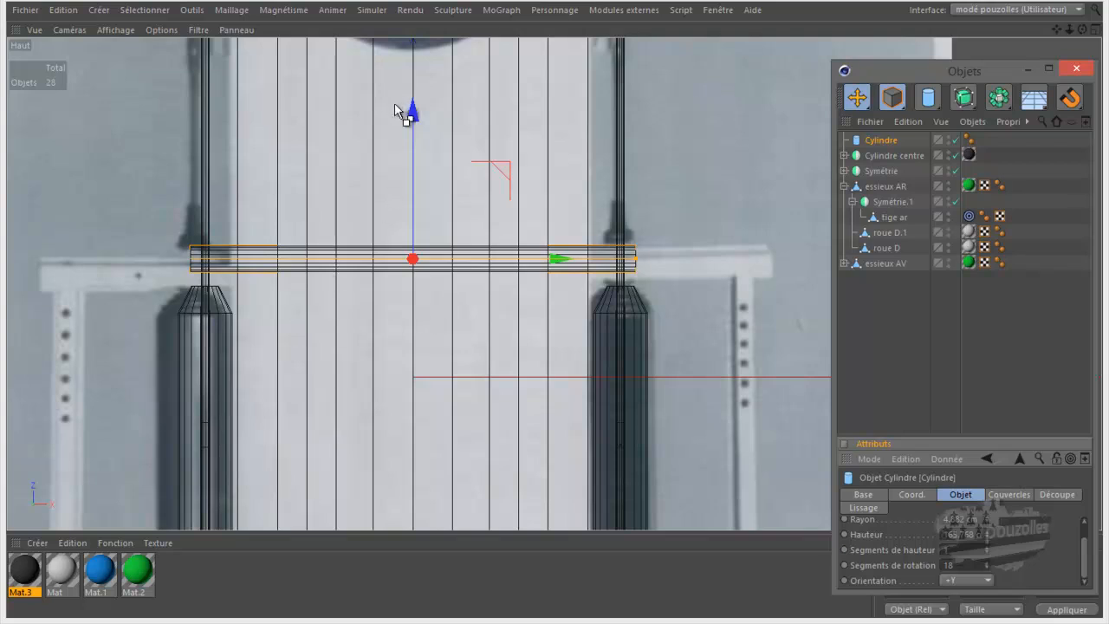
{"action": "key", "text": "ctrl+r"}
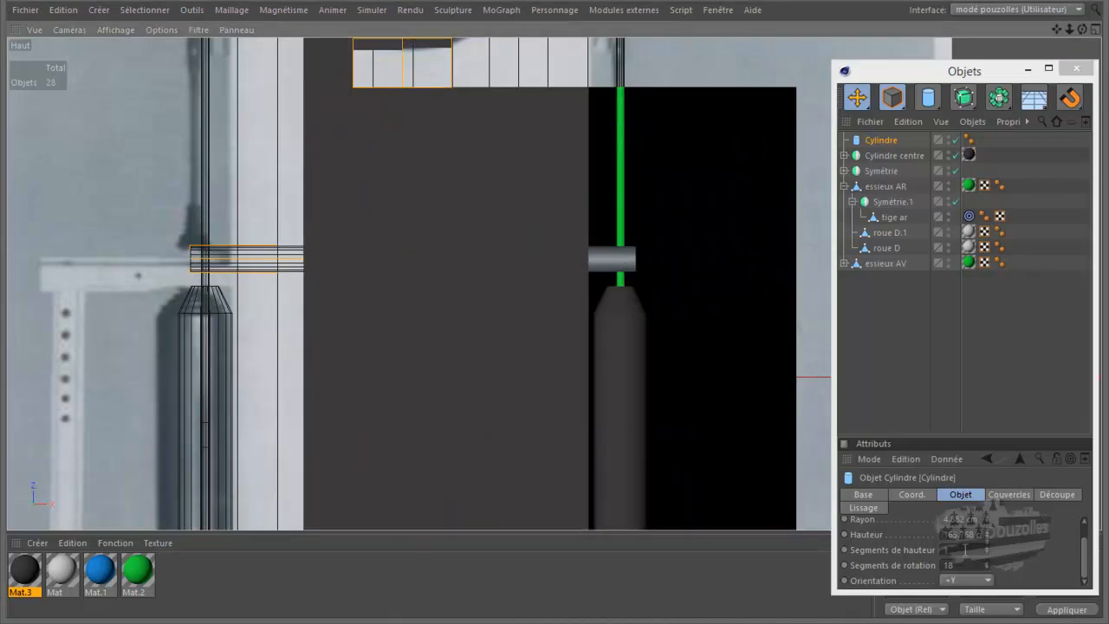
{"action": "left_click", "coordinate": [960, 564]}
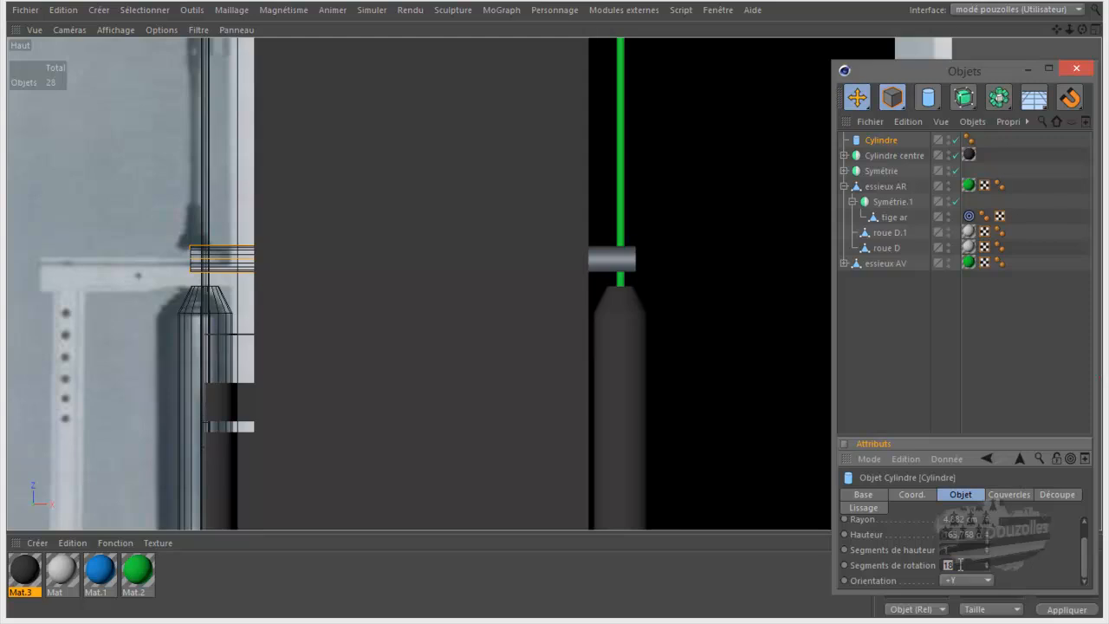
{"action": "key", "text": "Return"}
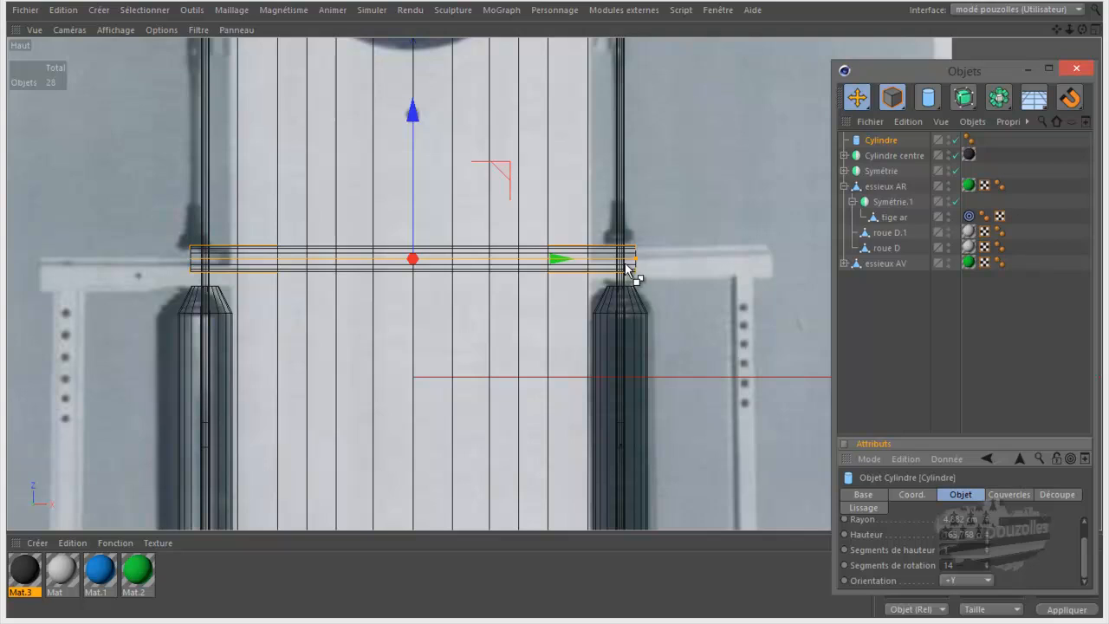
{"action": "key", "text": "alt+r"}
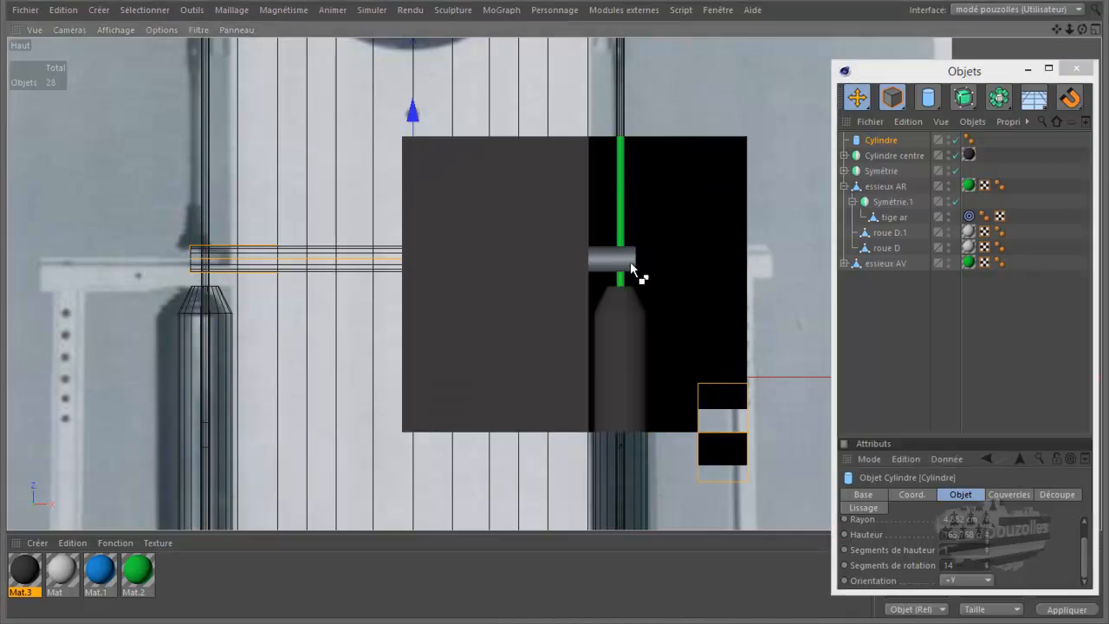
- Deselect the cylinder and examine in the perspective view how it sits beside the centre cylinder and the rod
{"action": "middle_click", "coordinate": [494, 302]}
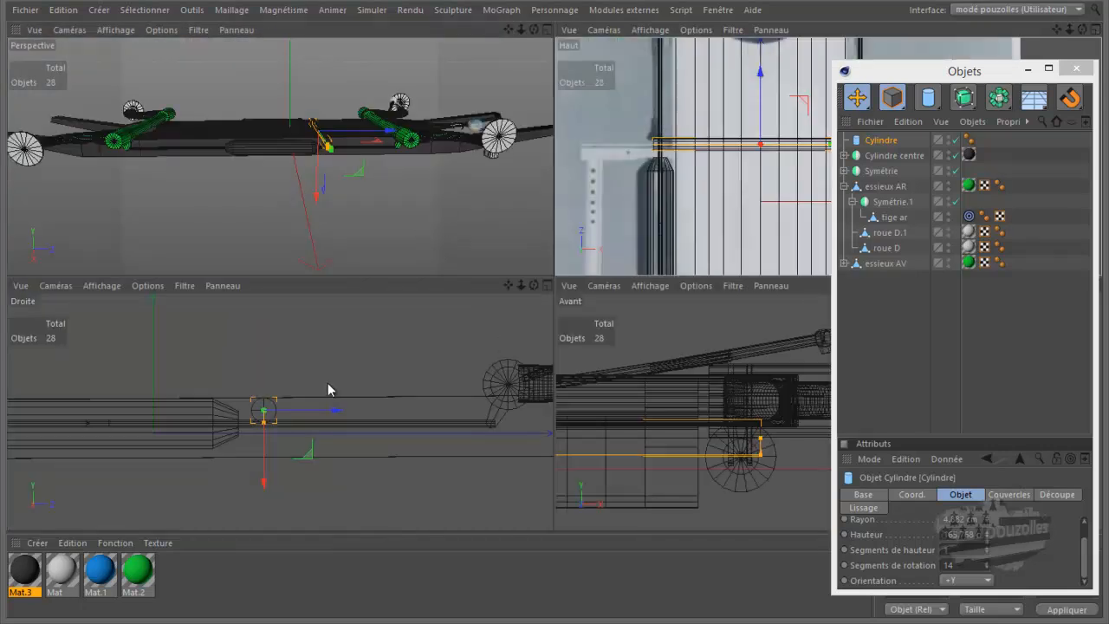
{"action": "scroll", "coordinate": [338, 131], "scroll_direction": "up", "scroll_amount": 3}
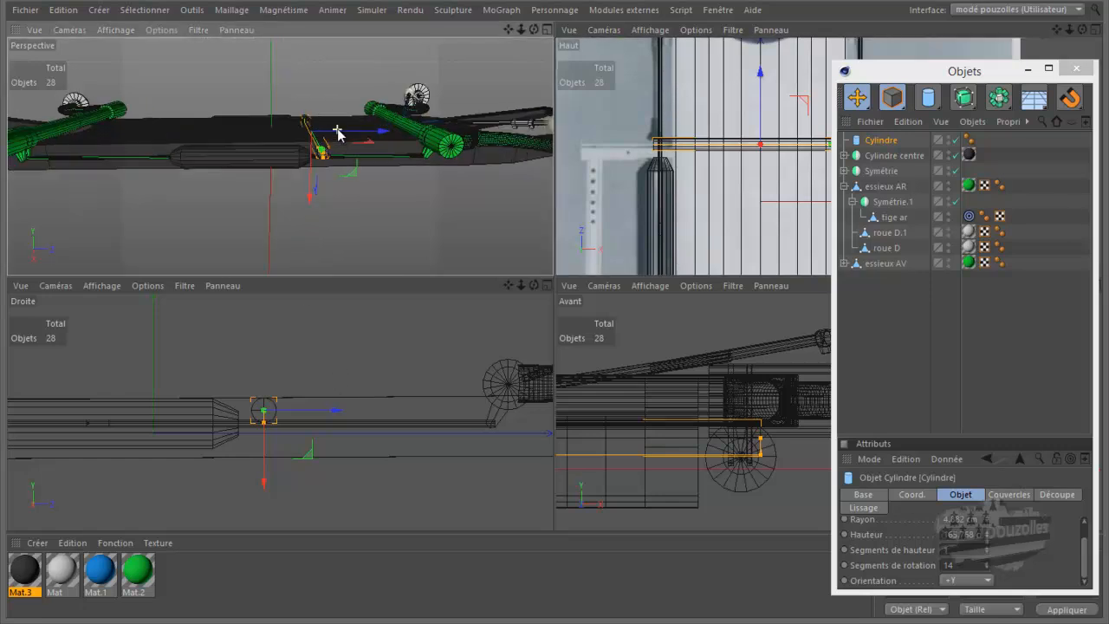
{"action": "middle_click", "coordinate": [337, 132]}
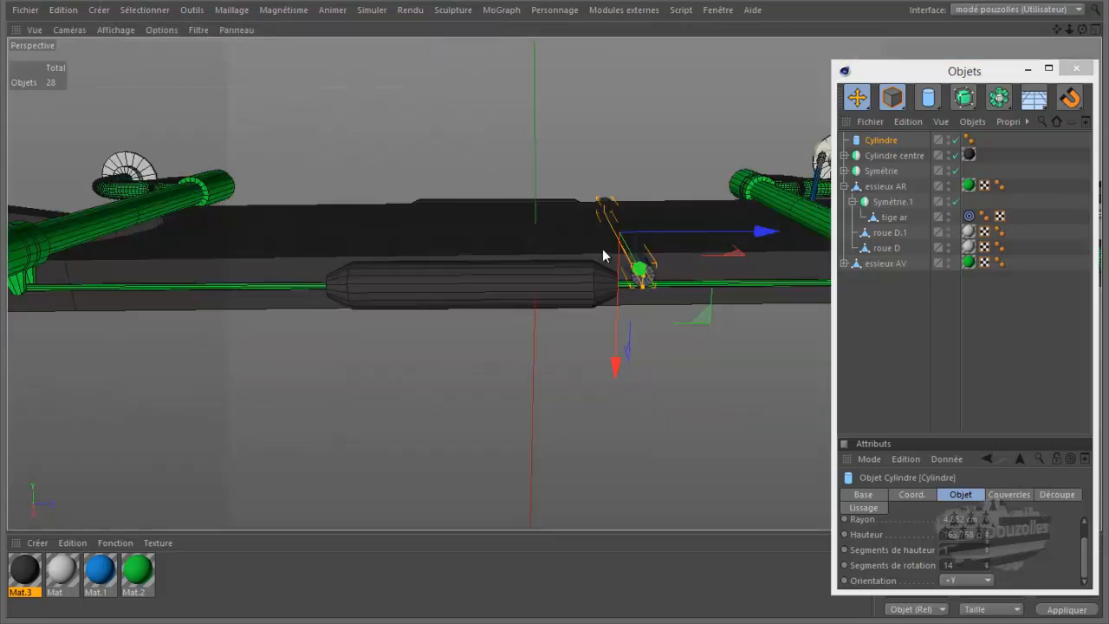
{"action": "scroll", "coordinate": [602, 248], "scroll_direction": "up", "scroll_amount": 4}
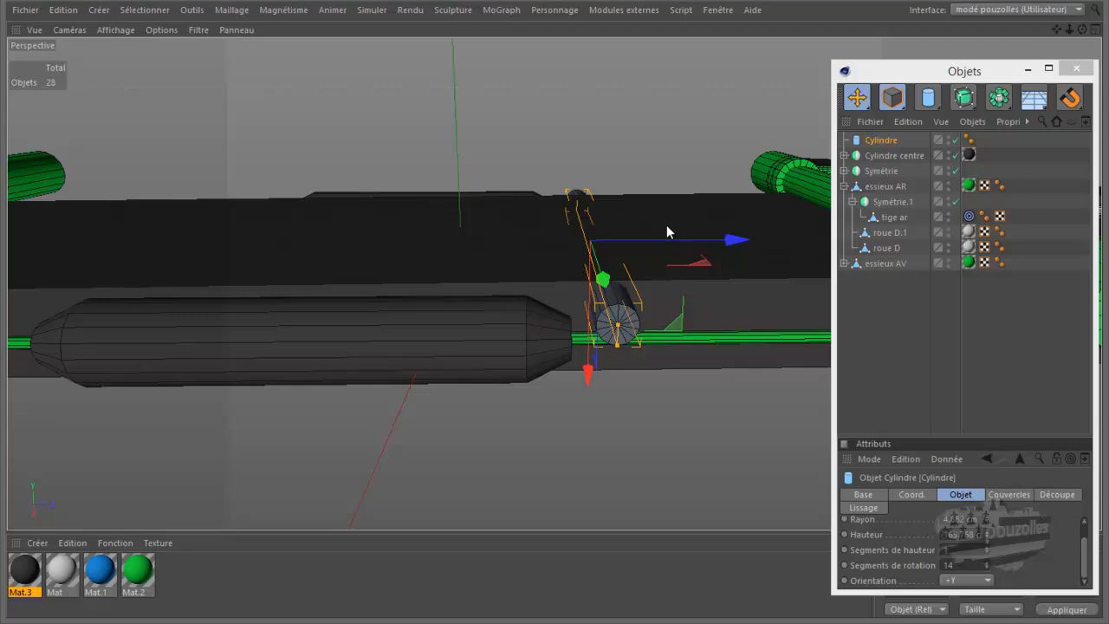
{"action": "left_click", "coordinate": [568, 408]}
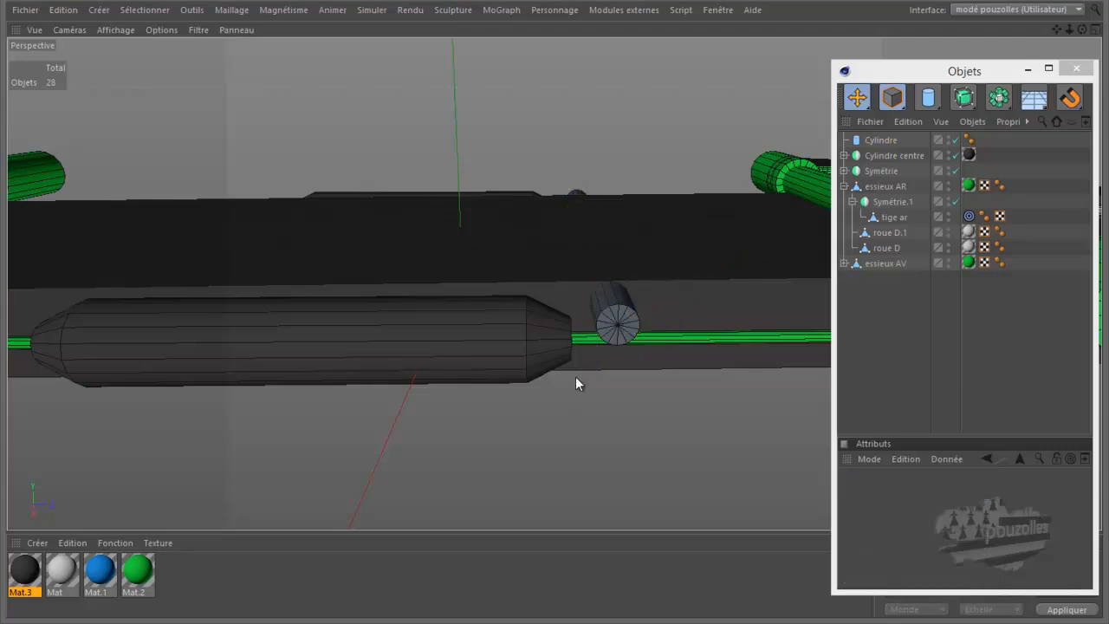
{"action": "scroll", "coordinate": [575, 388], "scroll_direction": "down", "scroll_amount": 4}
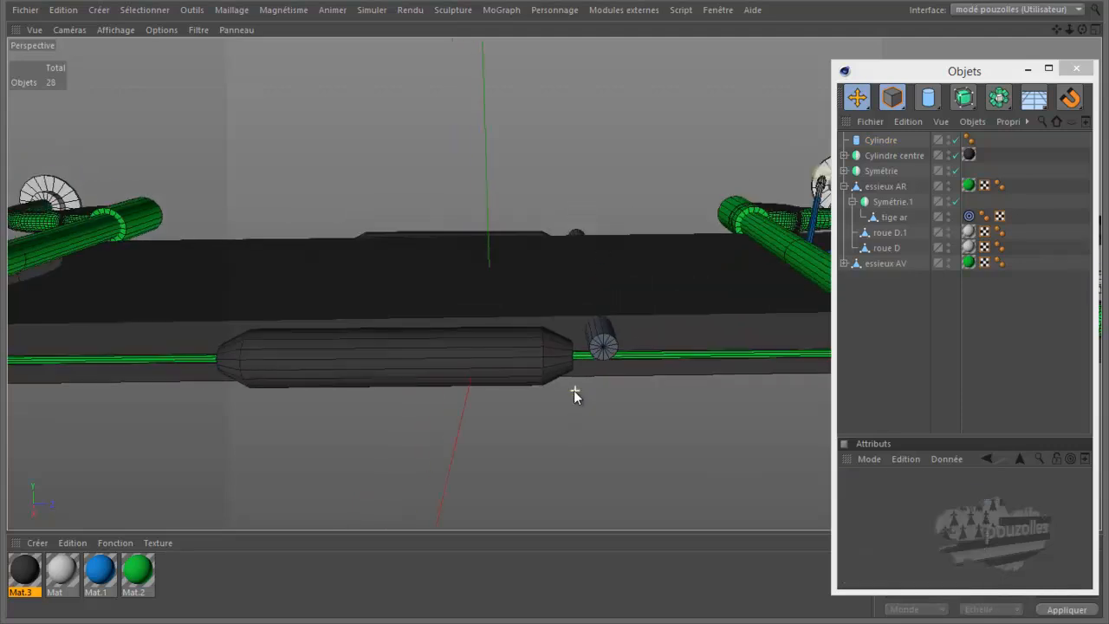
{"action": "middle_click", "coordinate": [574, 390]}
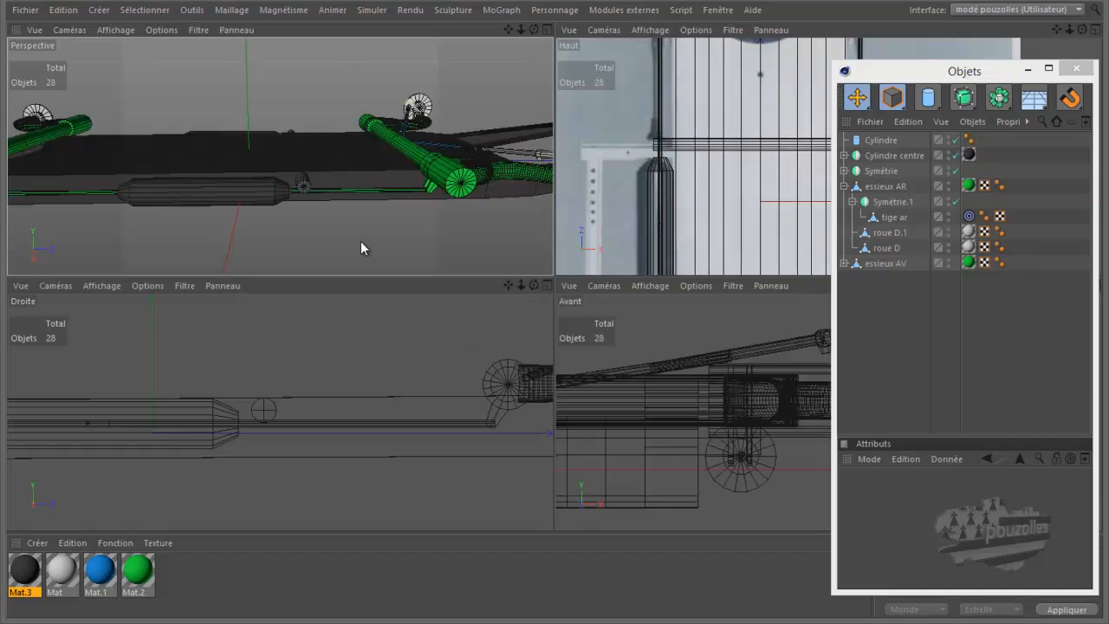
{"action": "middle_click", "coordinate": [361, 243]}
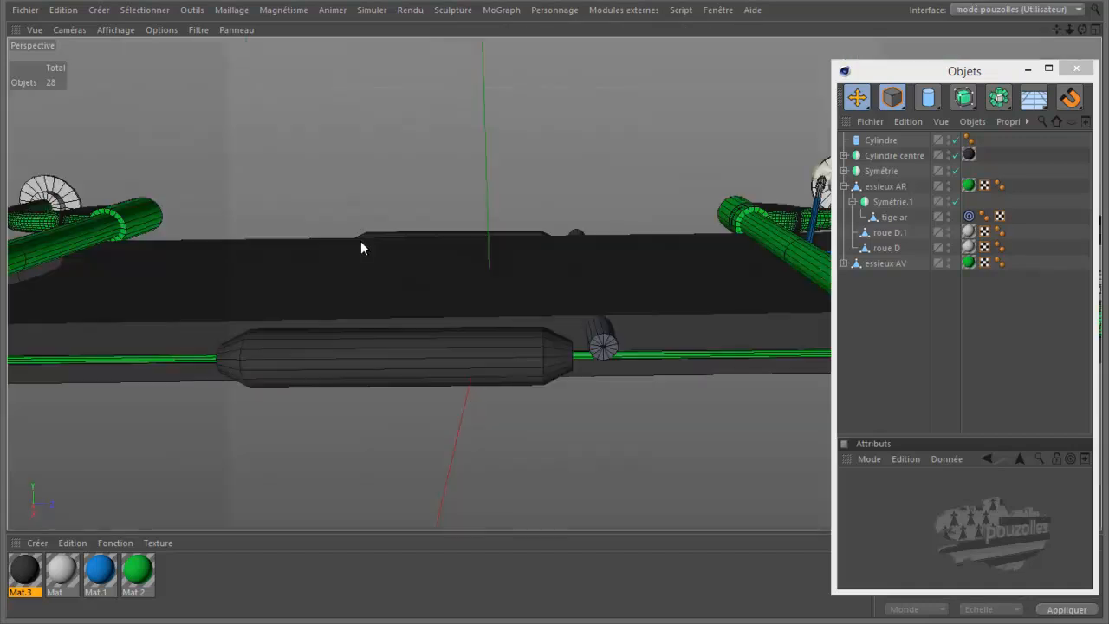
{"action": "middle_click", "coordinate": [362, 242]}
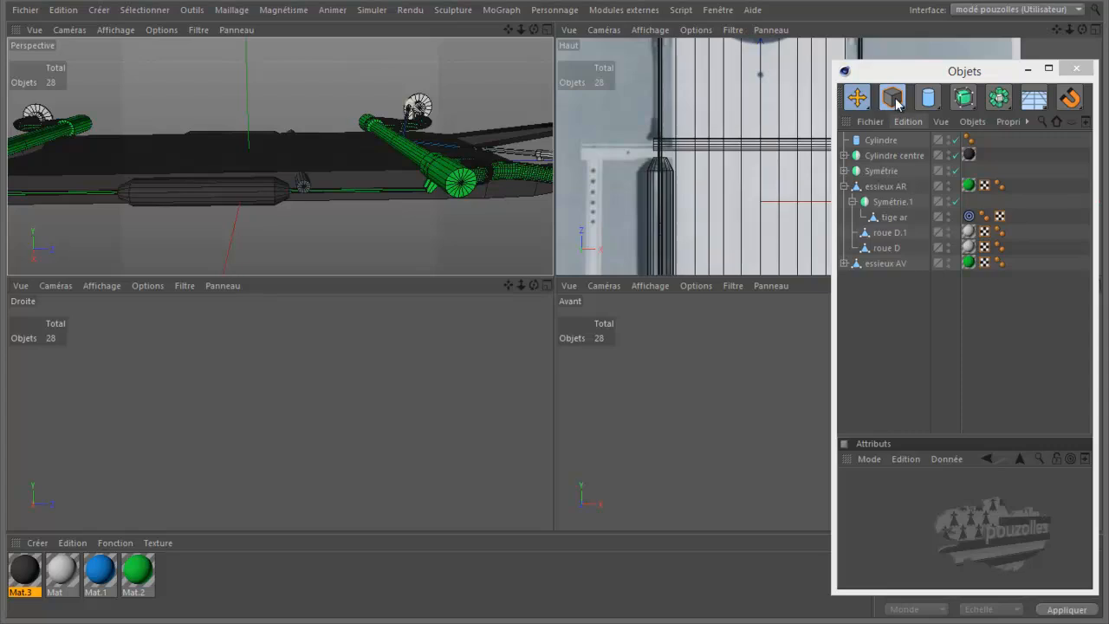
- Add a cube, reduce it to about 6 cm in Y and 8.1 cm in Z, and place it directly below the cylinder
{"action": "left_click", "coordinate": [927, 97]}
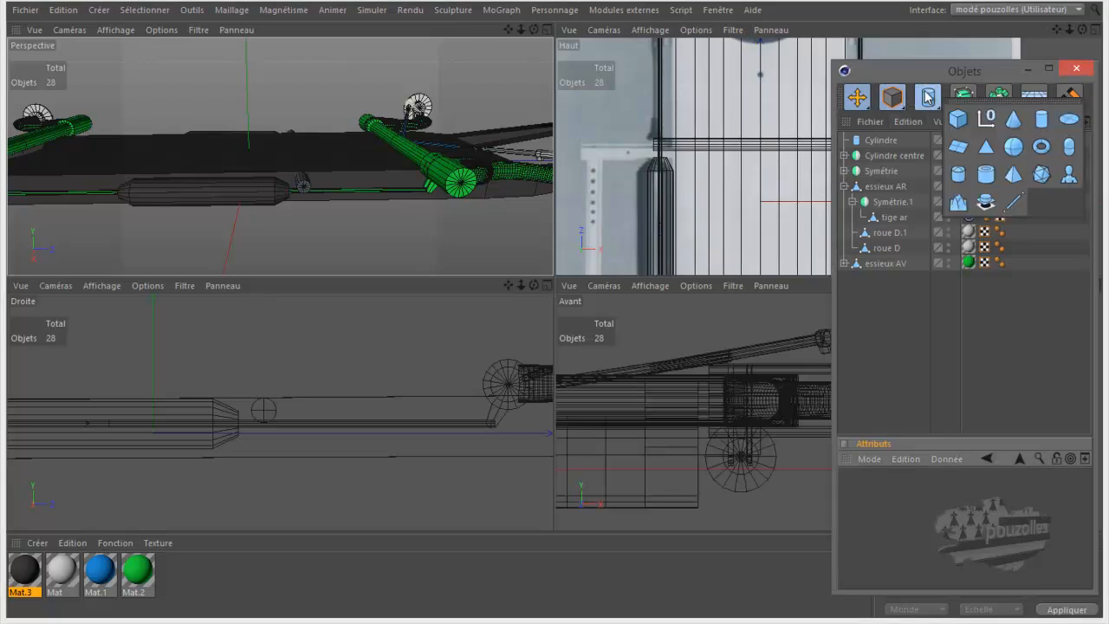
{"action": "left_click", "coordinate": [961, 119]}
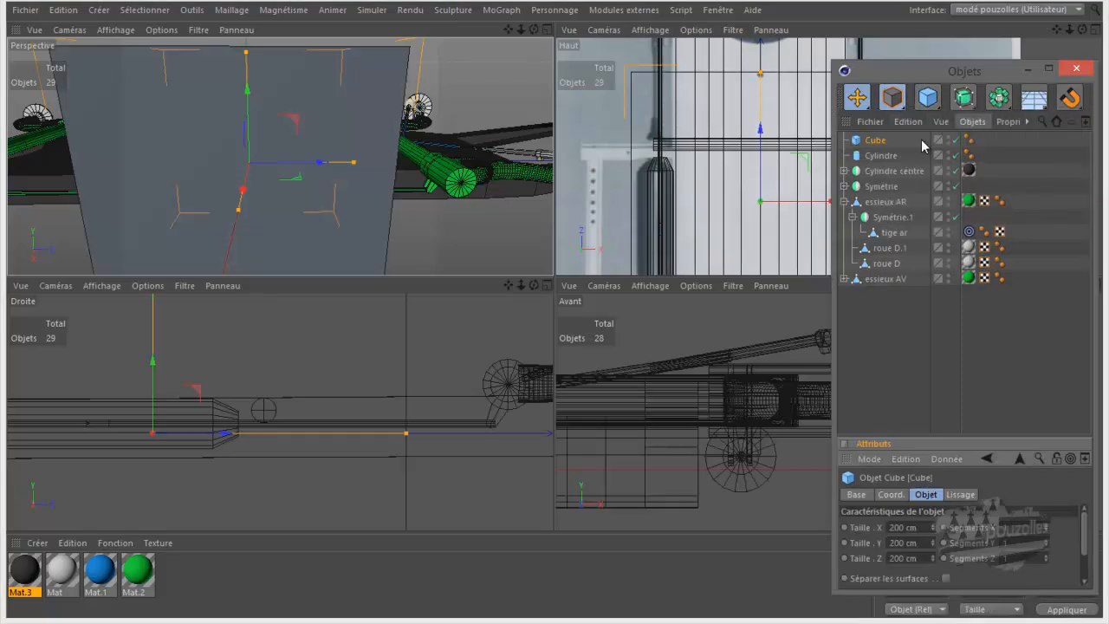
{"action": "middle_click", "coordinate": [433, 349]}
{"action": "scroll", "coordinate": [459, 349], "scroll_direction": "down", "scroll_amount": 5}
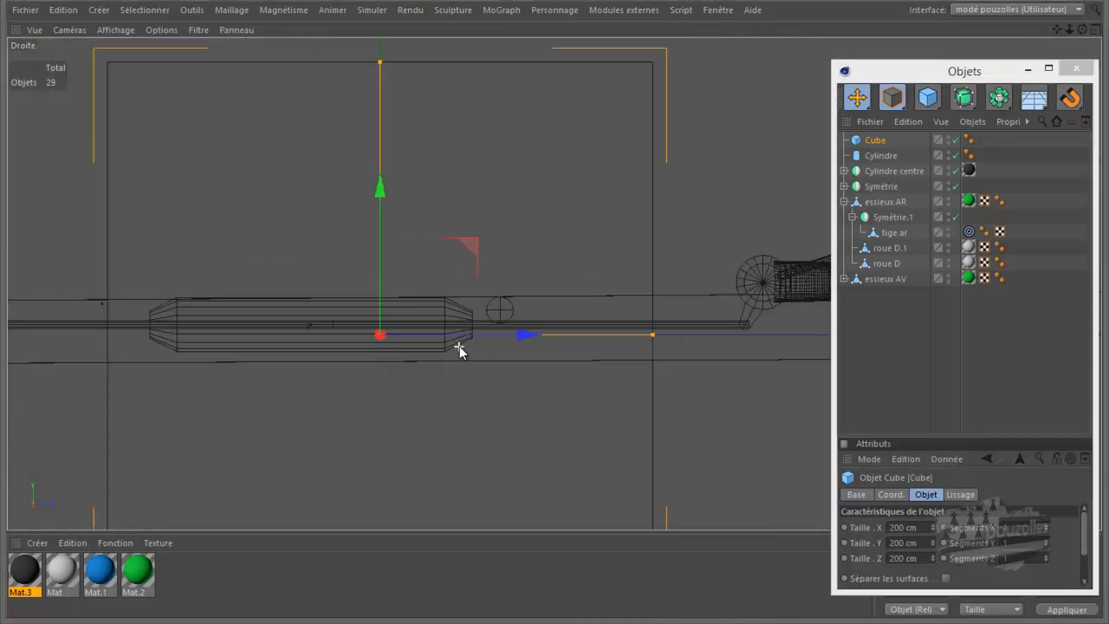
{"action": "left_click_drag", "start_coordinate": [418, 163], "coordinate": [424, 335]}
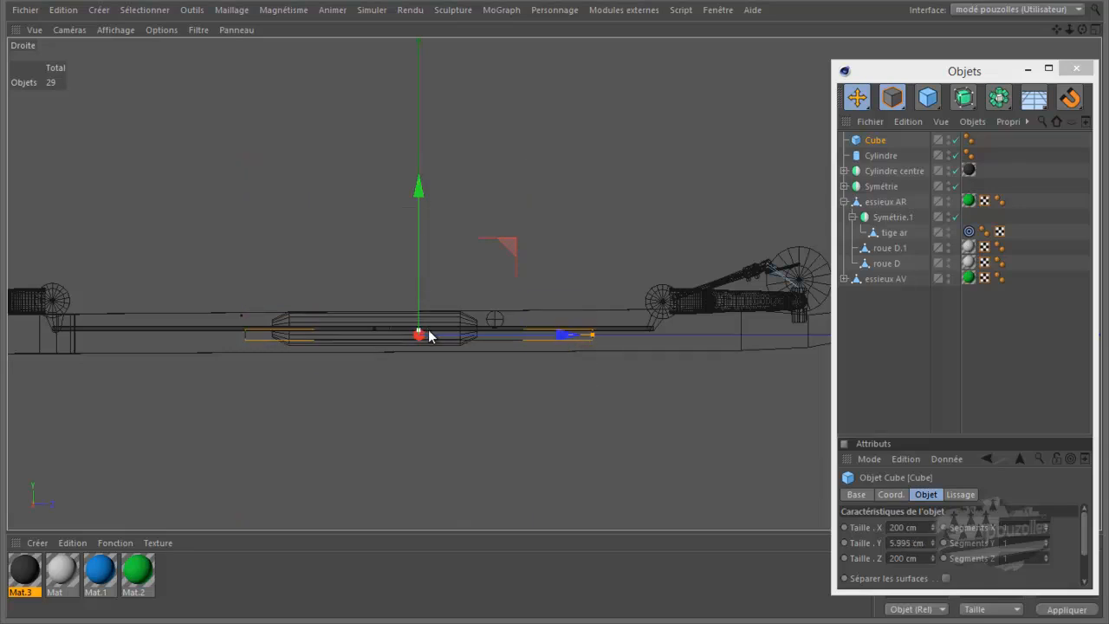
{"action": "left_click_drag", "start_coordinate": [594, 339], "coordinate": [425, 344]}
{"action": "left_click_drag", "start_coordinate": [524, 334], "coordinate": [584, 336]}
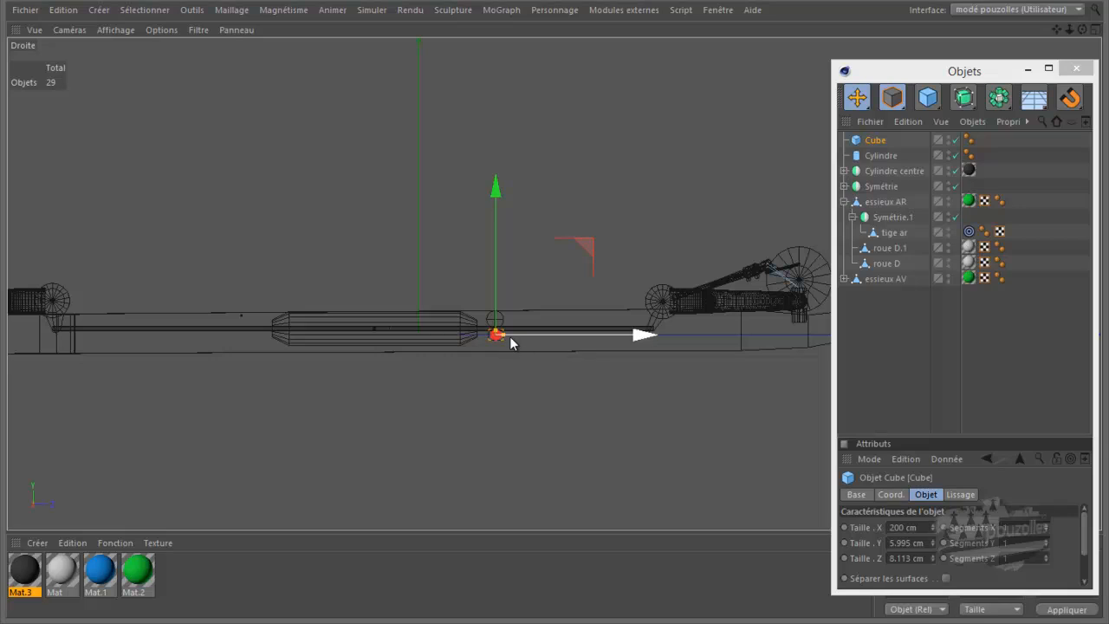
- Consult the reference photo A1.1506_4 and raise the cube until its top slightly overlaps the cylinder's underside in the right view
{"action": "scroll", "coordinate": [509, 342], "scroll_direction": "up", "scroll_amount": 5}
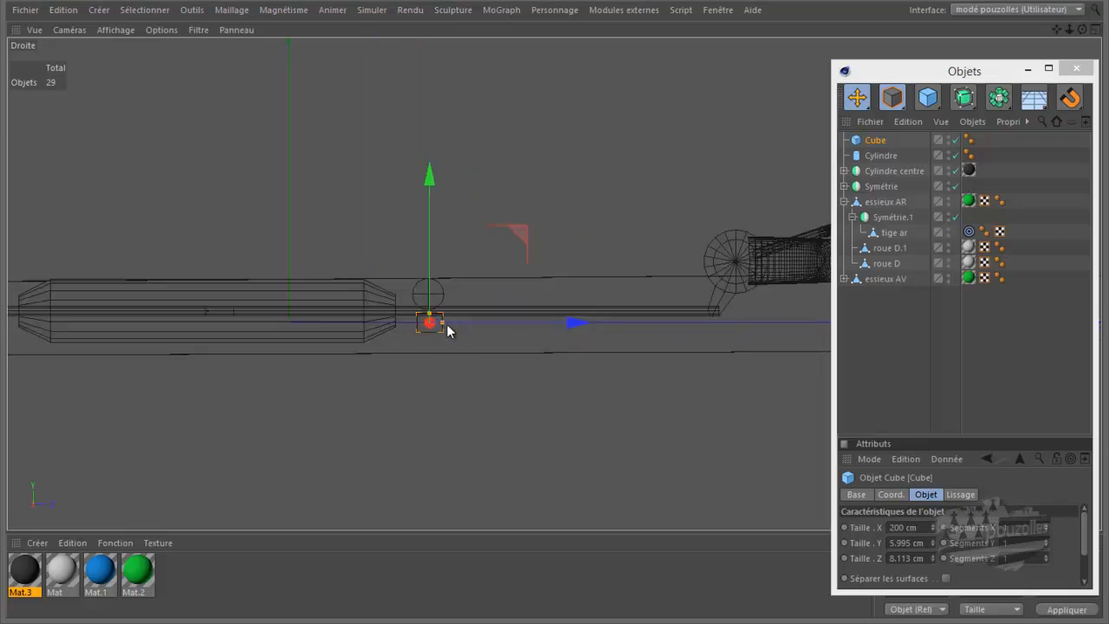
{"action": "scroll", "coordinate": [447, 329], "scroll_direction": "up", "scroll_amount": 6}
{"action": "scroll", "coordinate": [424, 320], "scroll_direction": "up", "scroll_amount": 3}
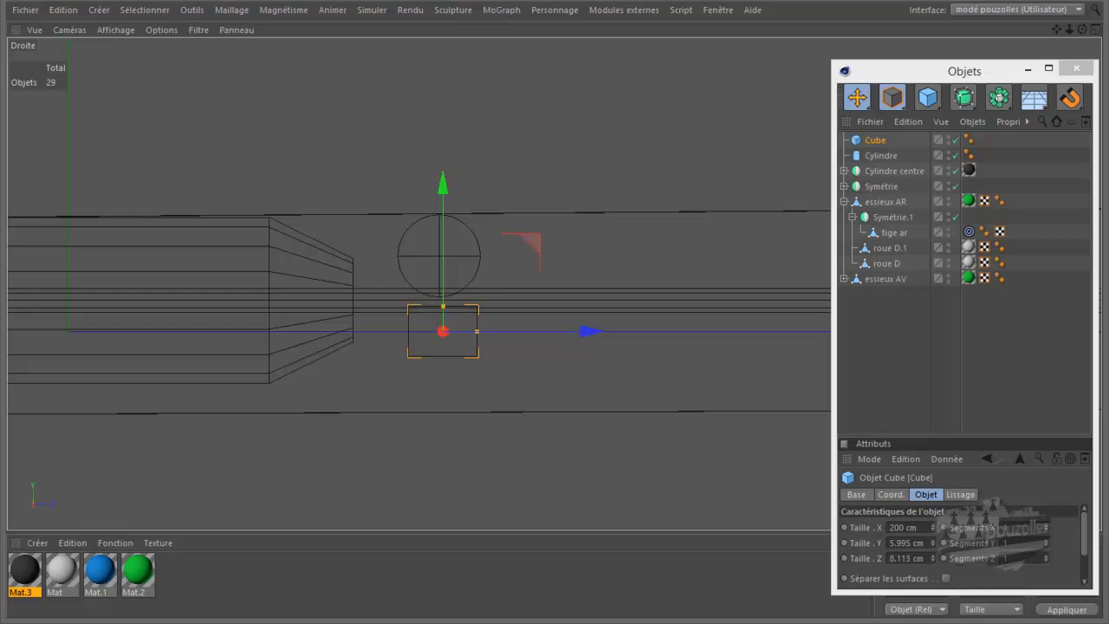
{"action": "mouse_move", "coordinate": [475, 620]}
{"action": "left_click", "coordinate": [338, 598]}
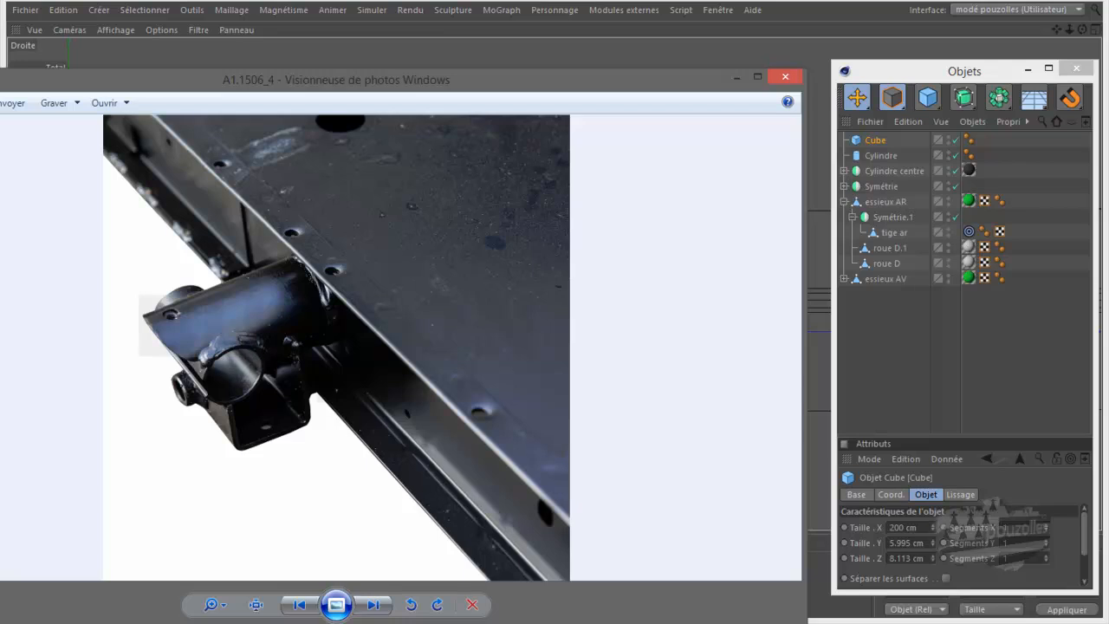
{"action": "left_click", "coordinate": [190, 622]}
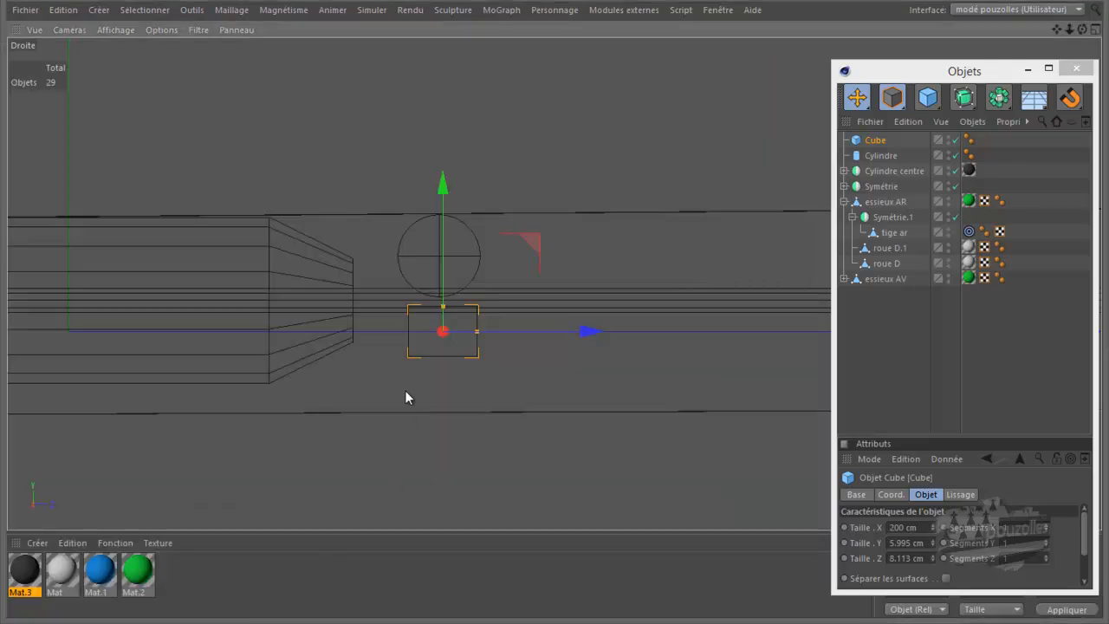
{"action": "scroll", "coordinate": [432, 327], "scroll_direction": "up", "scroll_amount": 3}
{"action": "left_click_drag", "start_coordinate": [447, 200], "coordinate": [449, 176]}
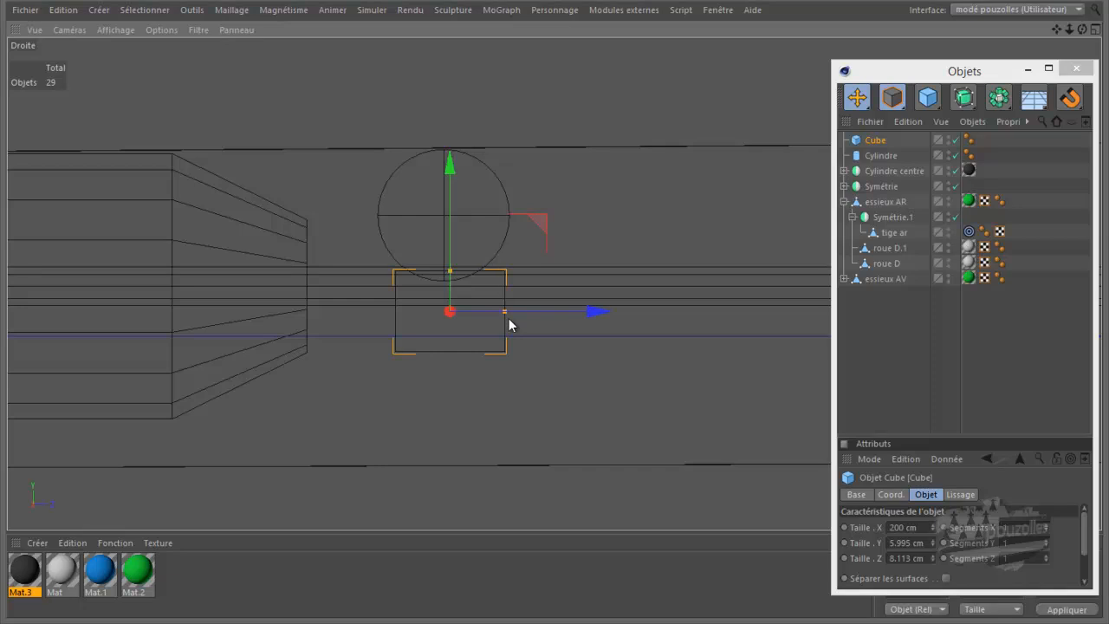
- Reduce the cube's Z size to about 4.9 cm and examine it beneath the cylinder in the perspective view
{"action": "left_click_drag", "start_coordinate": [502, 314], "coordinate": [541, 312]}
{"action": "middle_click", "coordinate": [351, 297]}
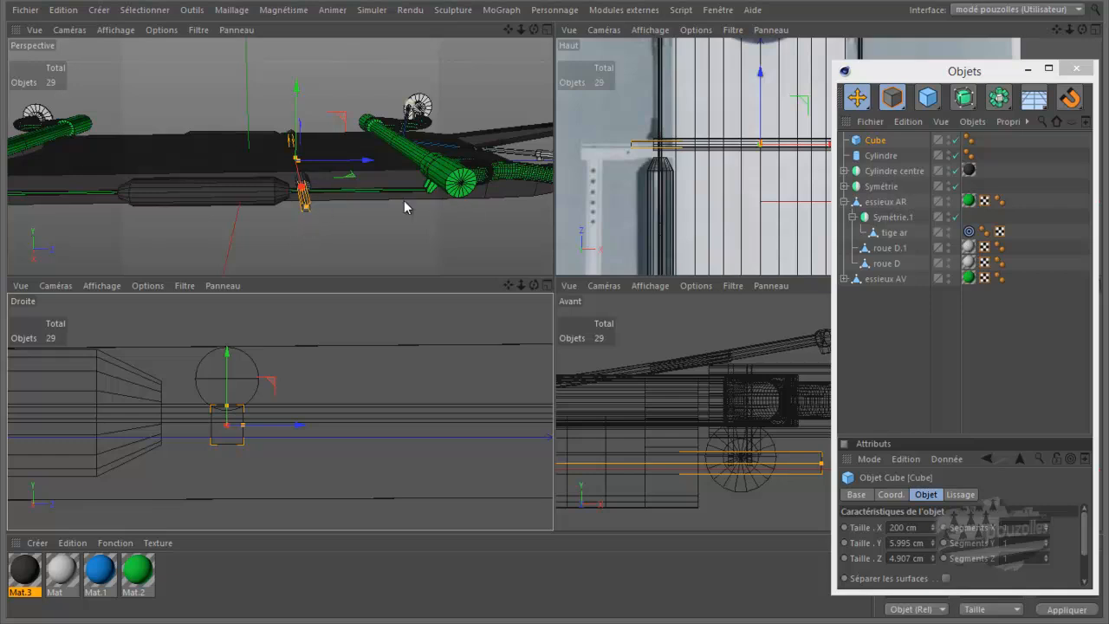
{"action": "scroll", "coordinate": [324, 195], "scroll_direction": "up", "scroll_amount": 2}
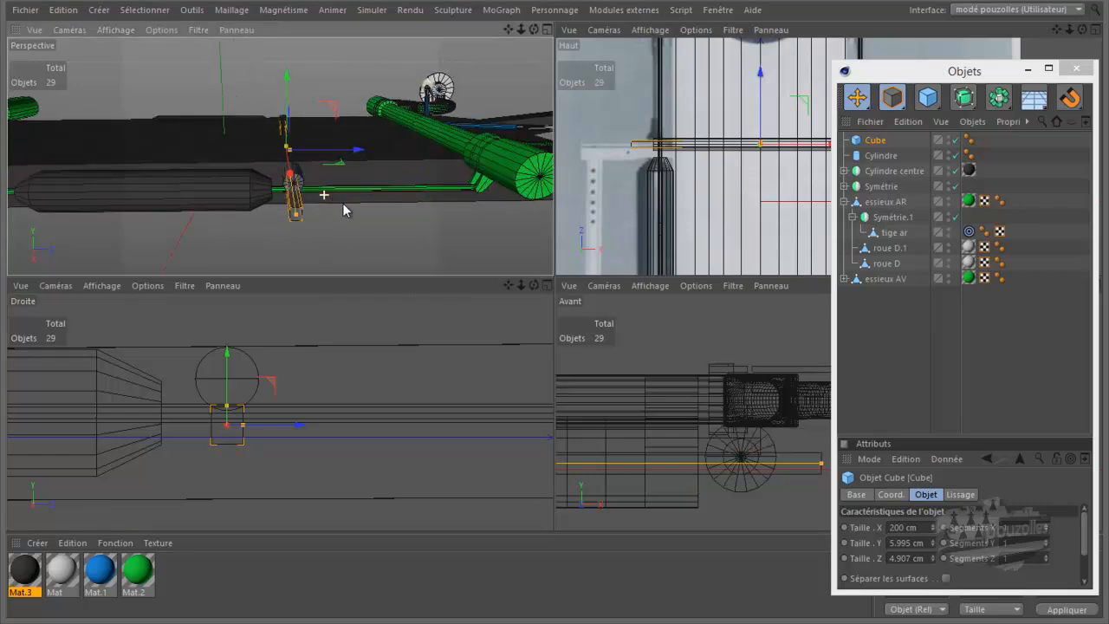
{"action": "scroll", "coordinate": [343, 209], "scroll_direction": "up", "scroll_amount": 1}
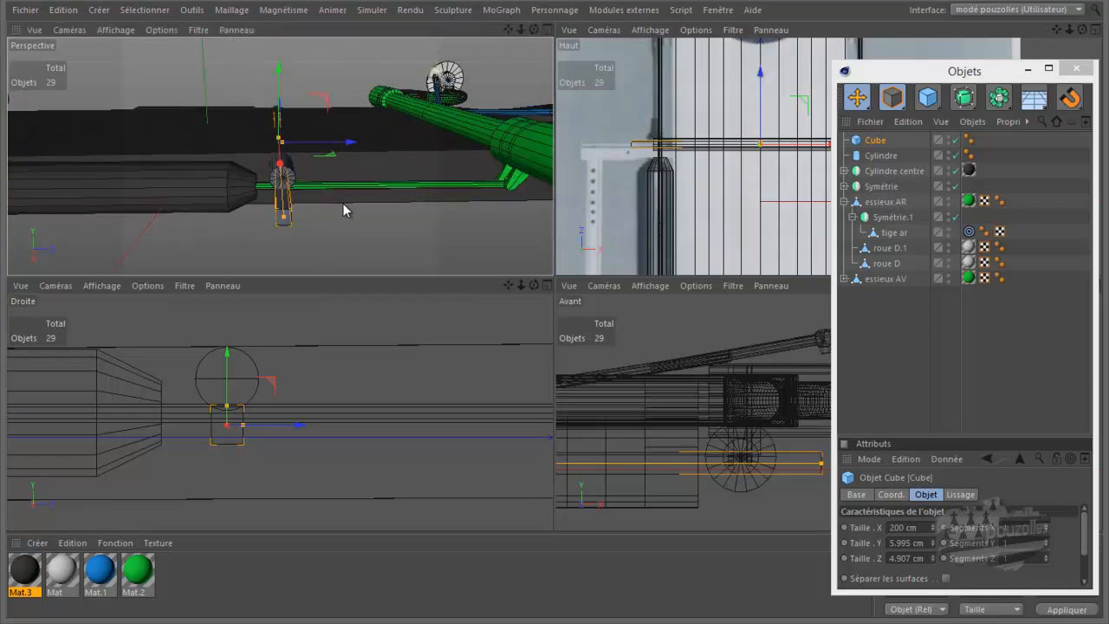
{"action": "middle_click", "coordinate": [343, 208]}
{"action": "scroll", "coordinate": [520, 217], "scroll_direction": "down", "scroll_amount": 2}
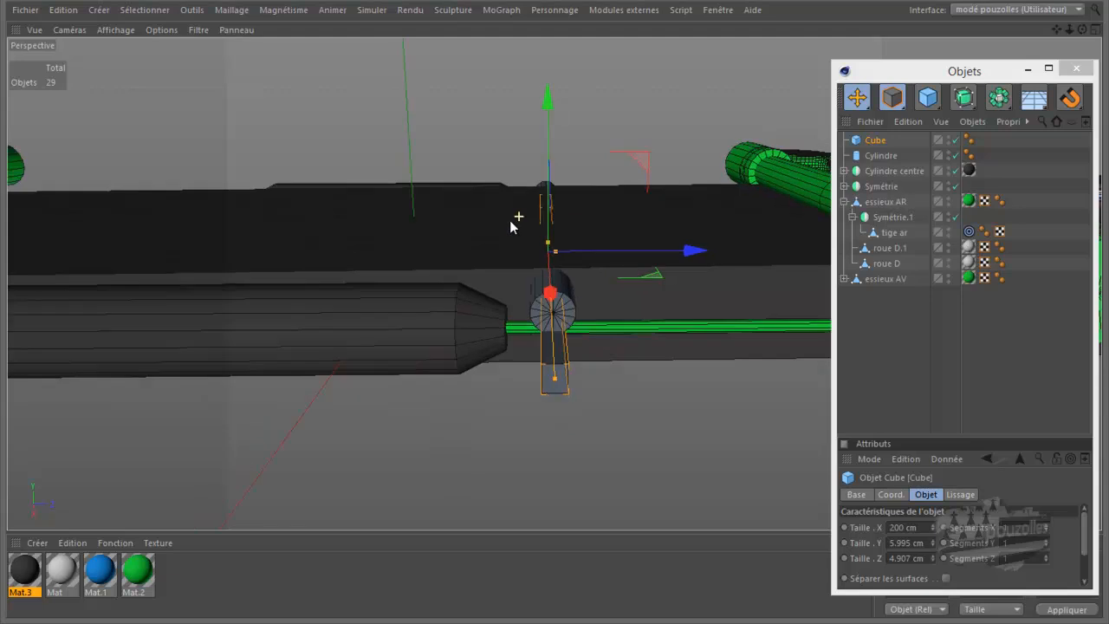
{"action": "left_click_drag", "start_coordinate": [933, 75], "coordinate": [565, 454]}
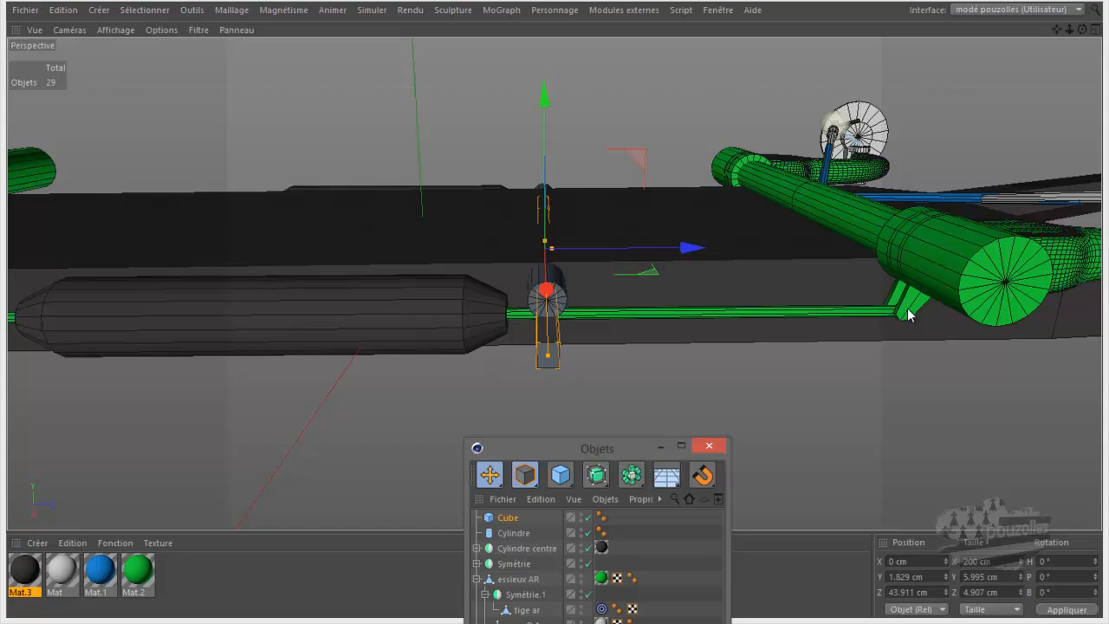
- Shorten the cube in the top view to about 167.8 cm in X so its ends roughly match the cylinder's
{"action": "middle_click", "coordinate": [632, 356]}
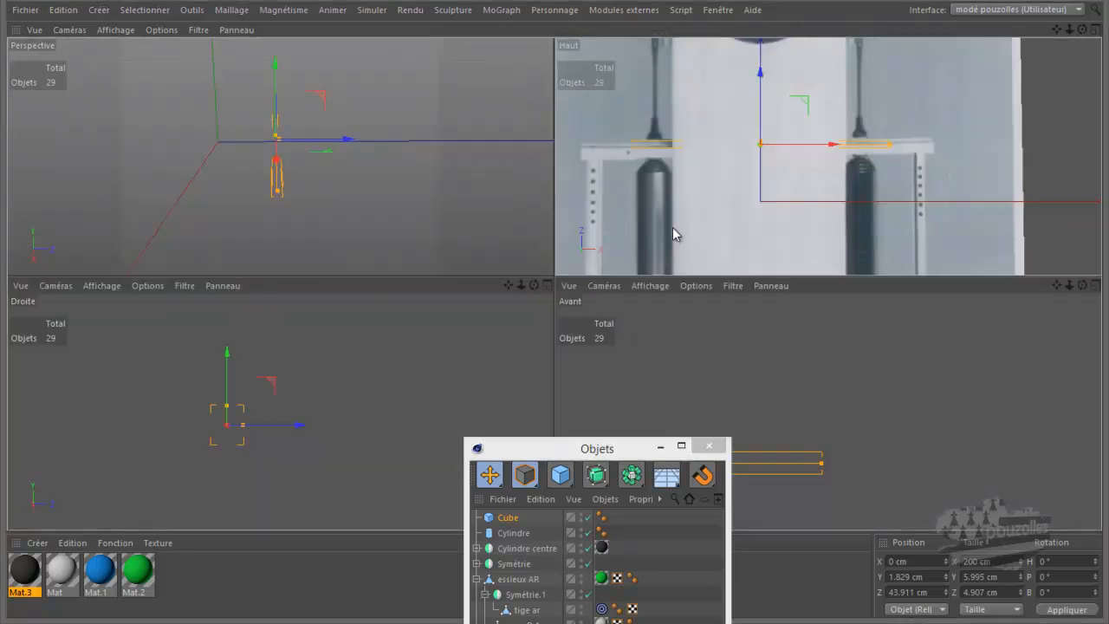
{"action": "middle_click", "coordinate": [672, 227]}
{"action": "scroll", "coordinate": [615, 288], "scroll_direction": "up", "scroll_amount": 3}
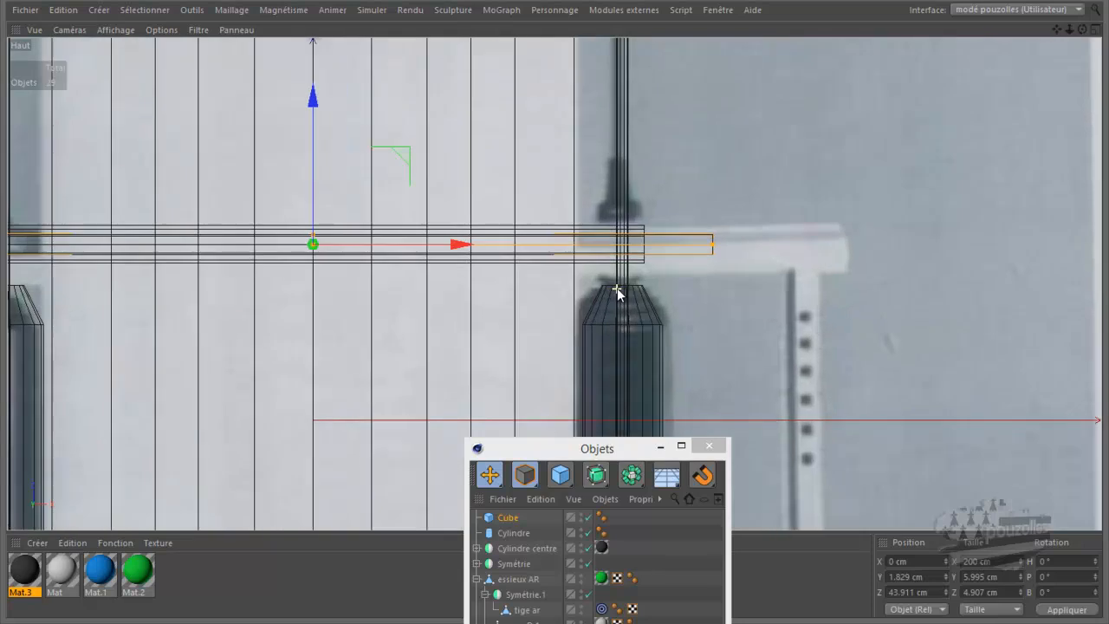
{"action": "left_click_drag", "start_coordinate": [712, 249], "coordinate": [649, 257]}
{"action": "scroll", "coordinate": [659, 309], "scroll_direction": "down", "scroll_amount": 5}
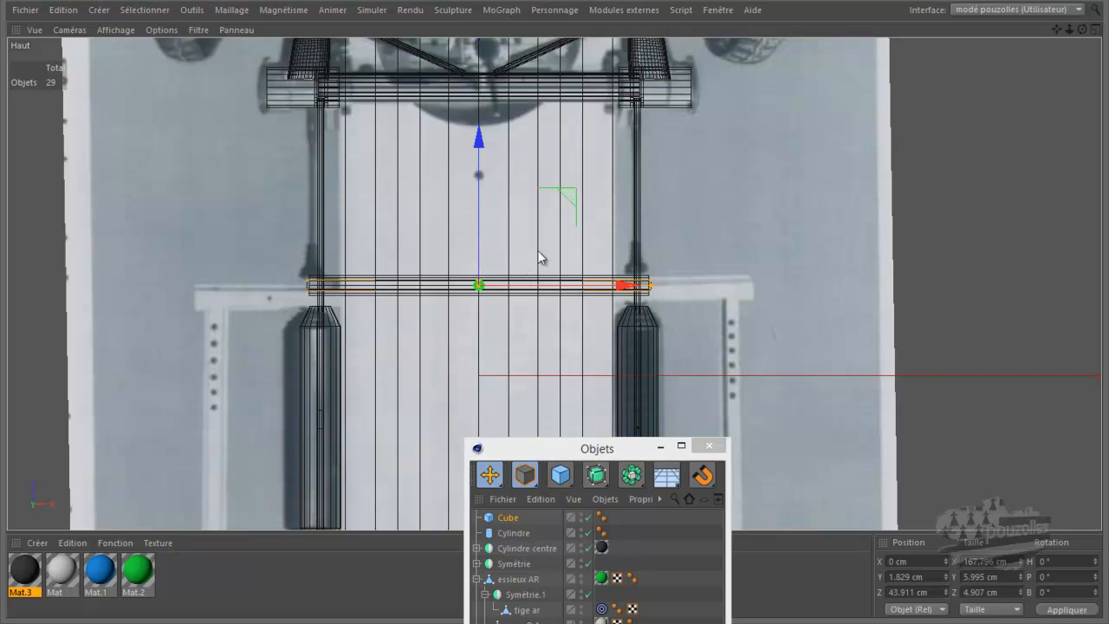
- Convert the cube and the cross cylinder into editable polygon objects
{"action": "left_click_drag", "start_coordinate": [607, 448], "coordinate": [787, 180]}
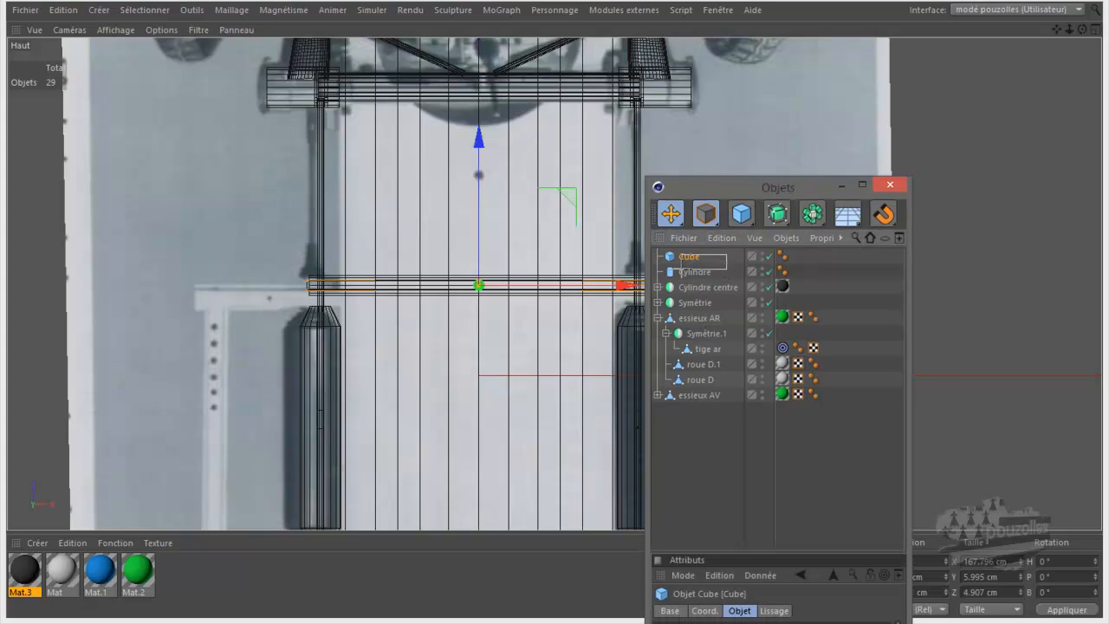
{"action": "left_click", "coordinate": [693, 272], "text": "shift"}
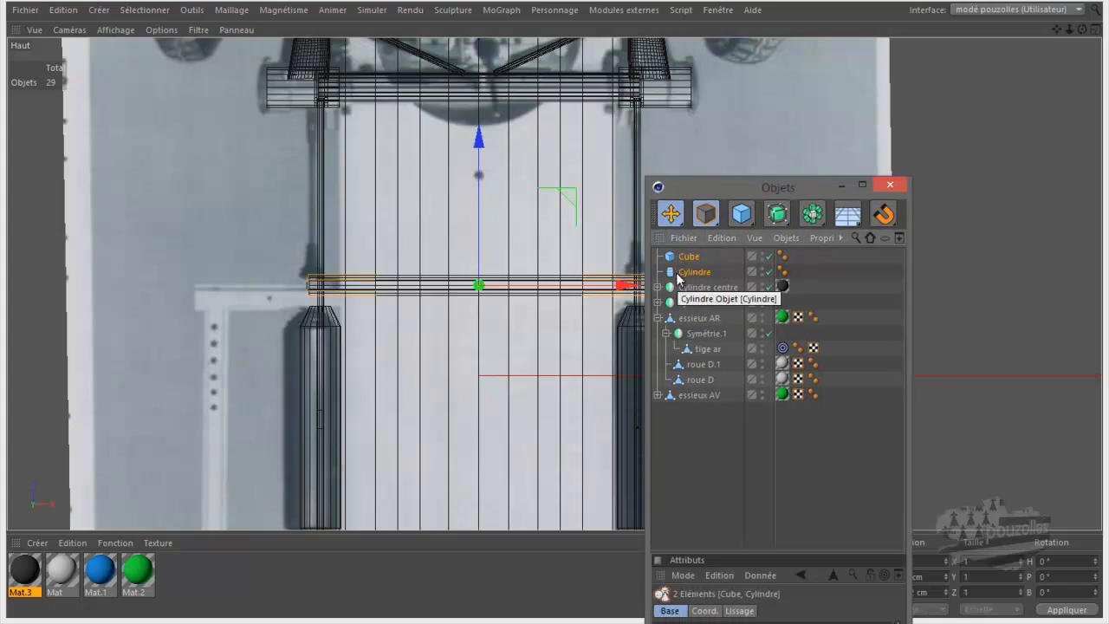
{"action": "key", "text": "c"}
- Optimise the cylinder's mesh in point mode to merge its duplicate points
{"action": "left_click", "coordinate": [691, 277]}
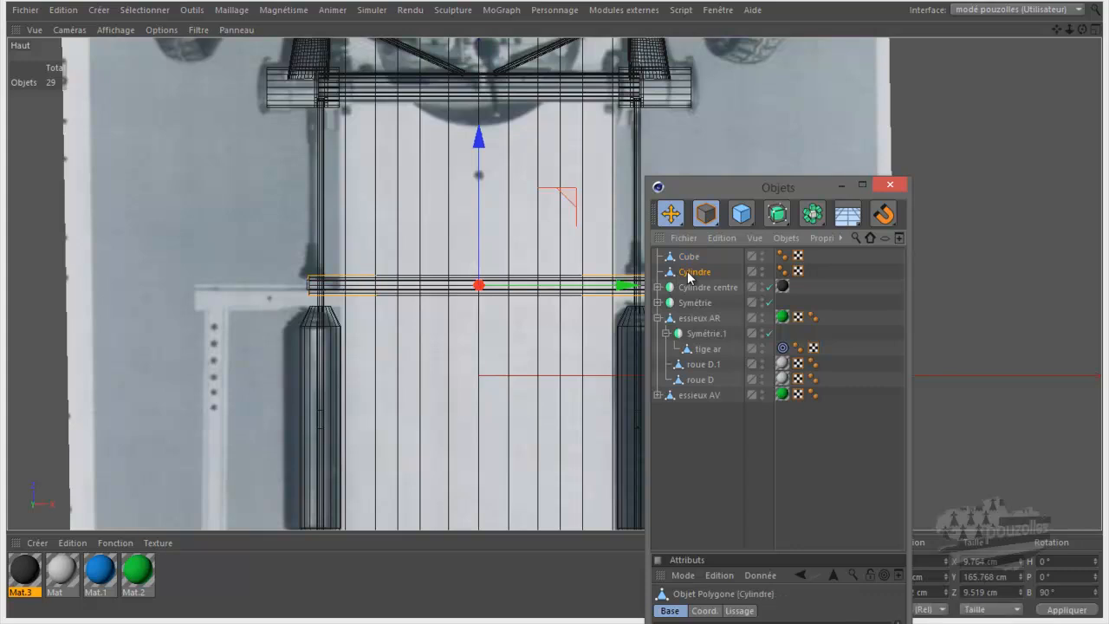
{"action": "left_click", "coordinate": [705, 213]}
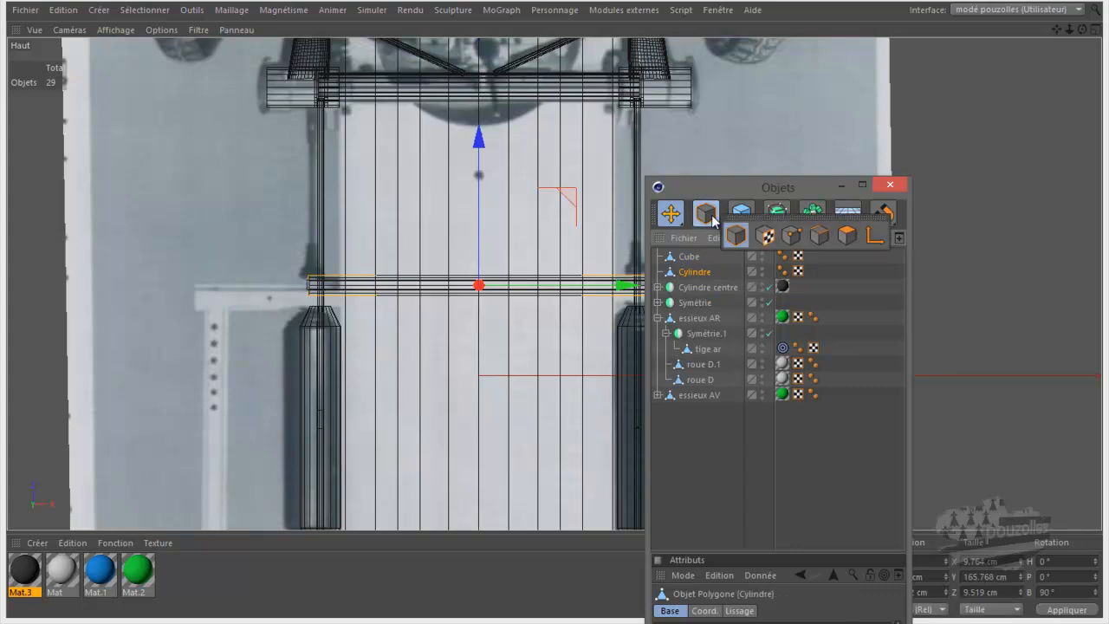
{"action": "left_click", "coordinate": [793, 236]}
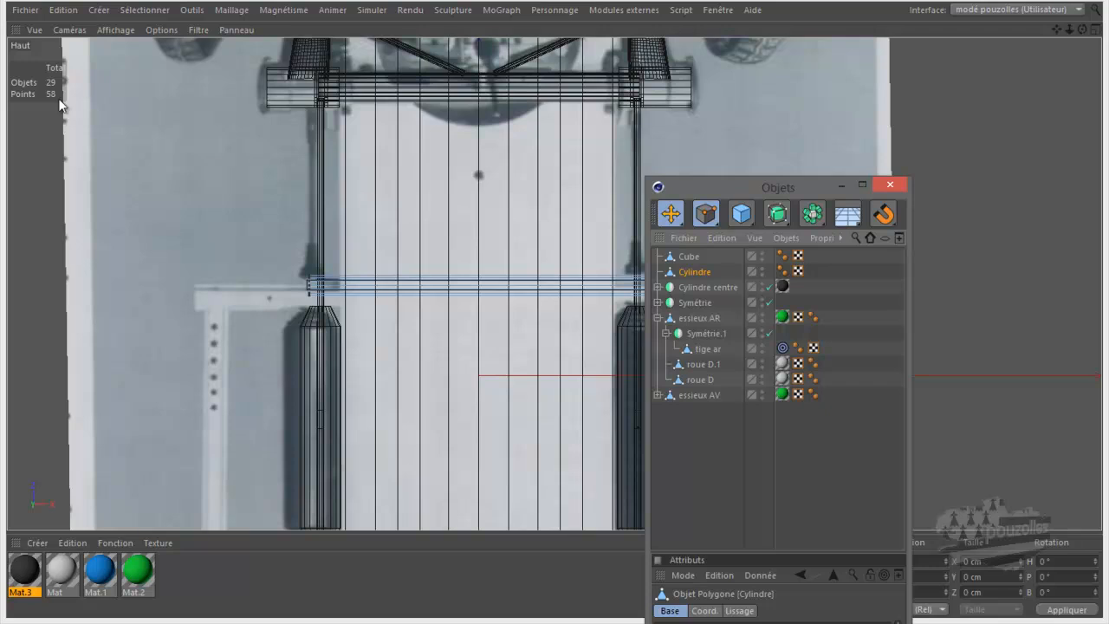
{"action": "right_click", "coordinate": [110, 86]}
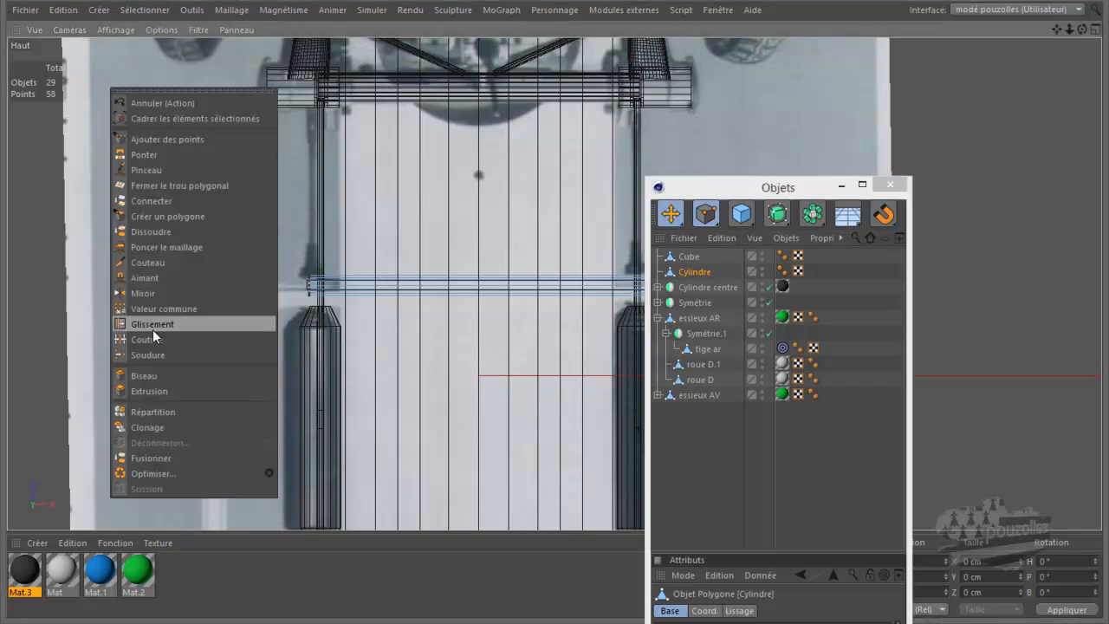
{"action": "left_click", "coordinate": [140, 469]}
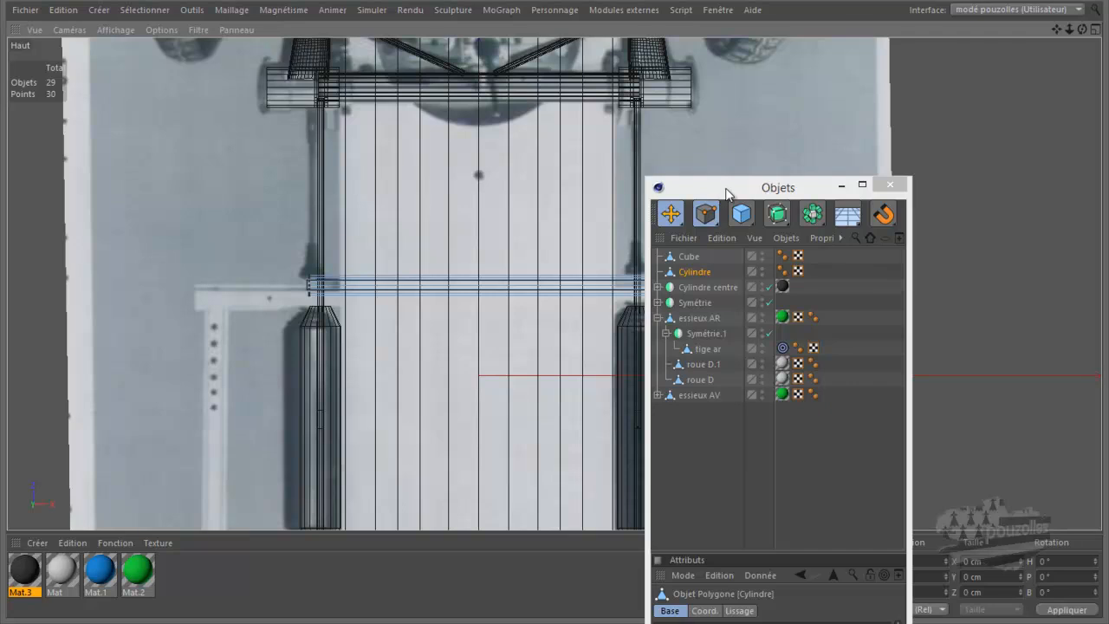
{"action": "left_click_drag", "start_coordinate": [732, 191], "coordinate": [881, 123]}
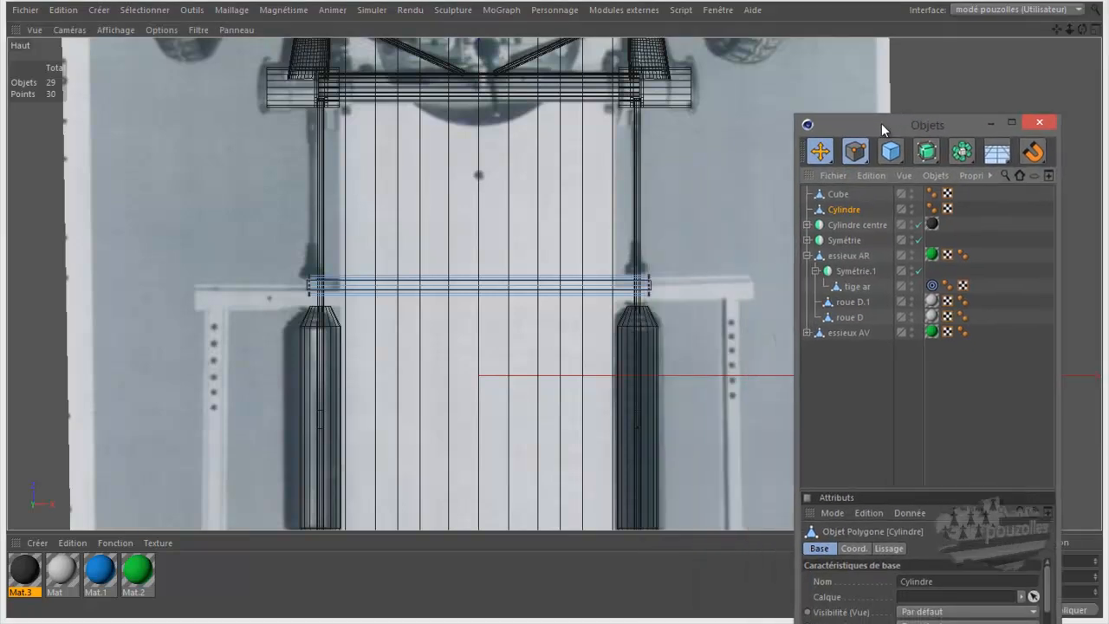
- Rename the symmetry object that contains the chassis as "chassis", reusing the name of the polygon object inside it
{"action": "left_click", "coordinate": [861, 194], "text": "shift"}
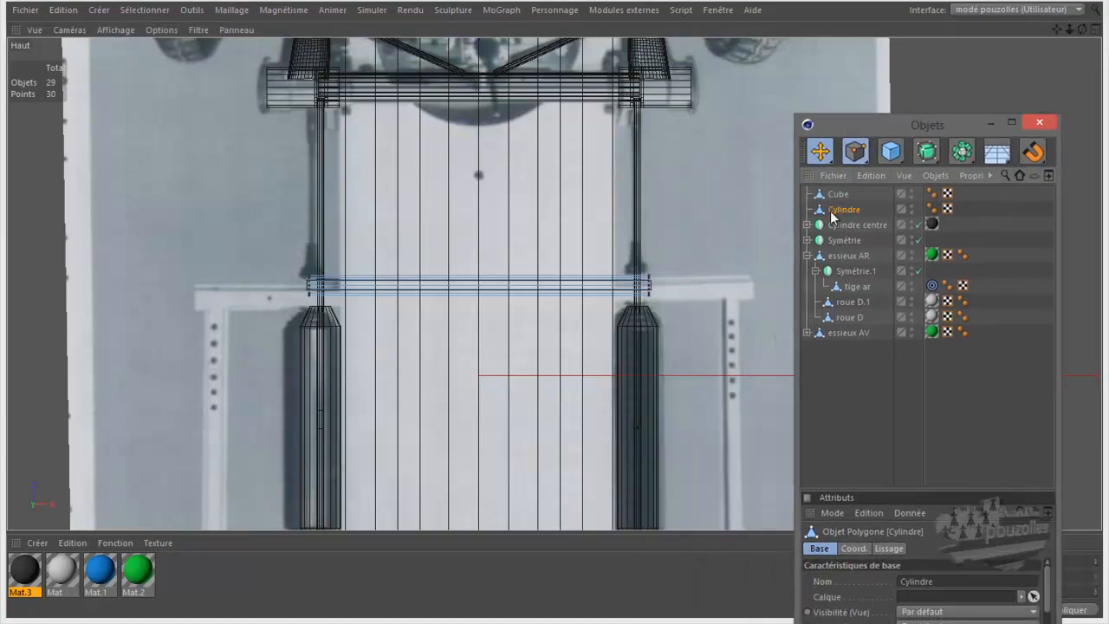
{"action": "left_click", "coordinate": [806, 241]}
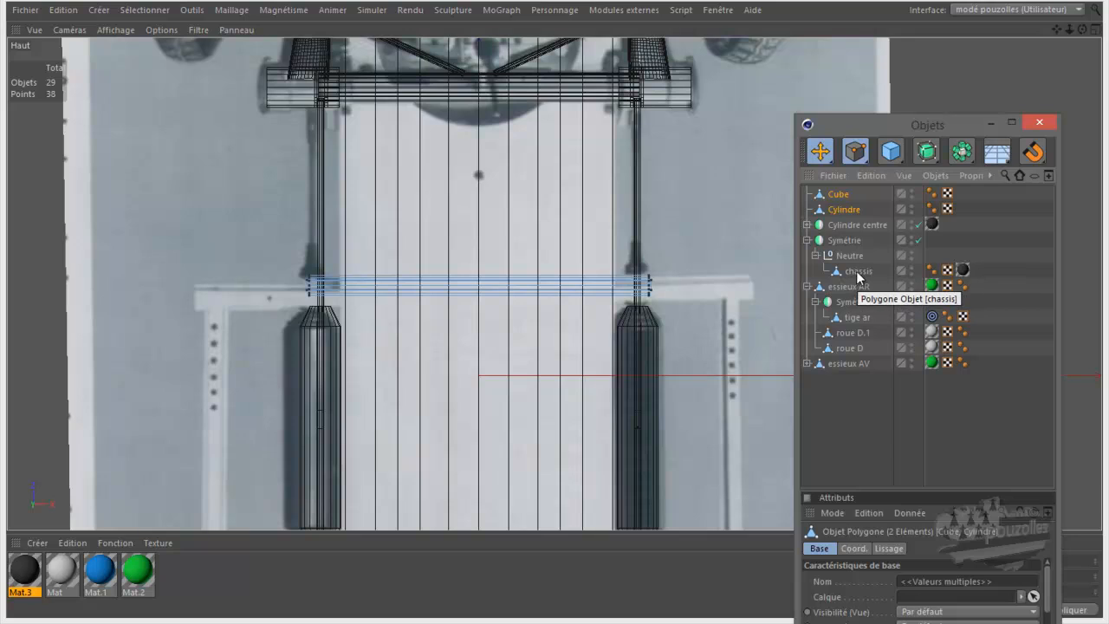
{"action": "double_click", "coordinate": [855, 270]}
{"action": "key", "text": "ctrl+c"}
{"action": "right_click", "coordinate": [856, 271]}
{"action": "left_click", "coordinate": [873, 297]}
{"action": "double_click", "coordinate": [847, 241]}
{"action": "right_click", "coordinate": [849, 251]}
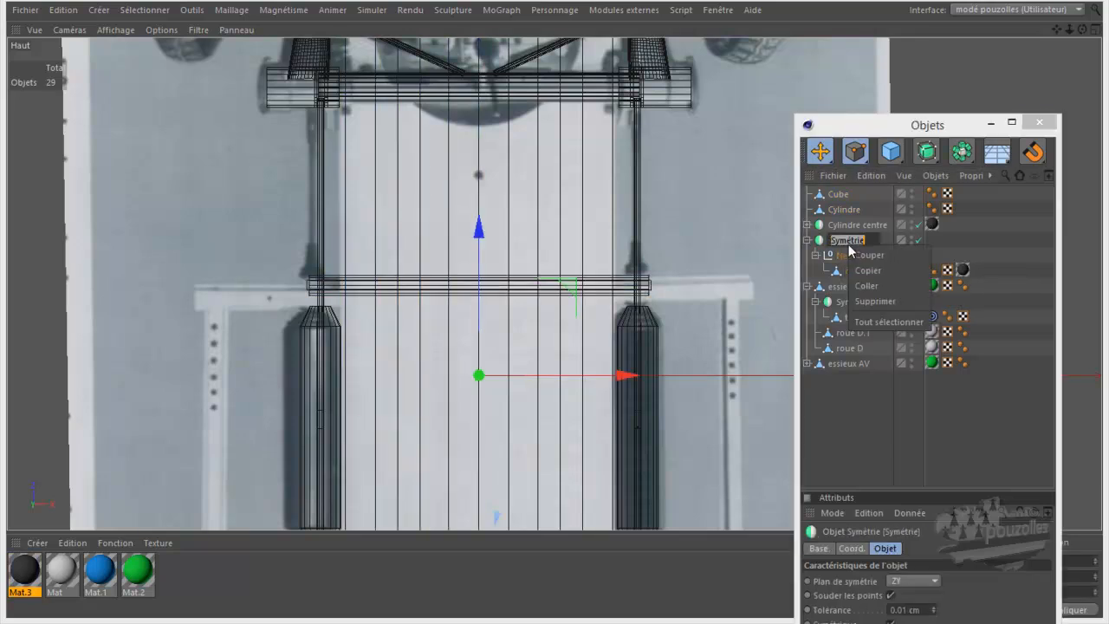
{"action": "left_click", "coordinate": [866, 286]}
{"action": "key", "text": "Return"}
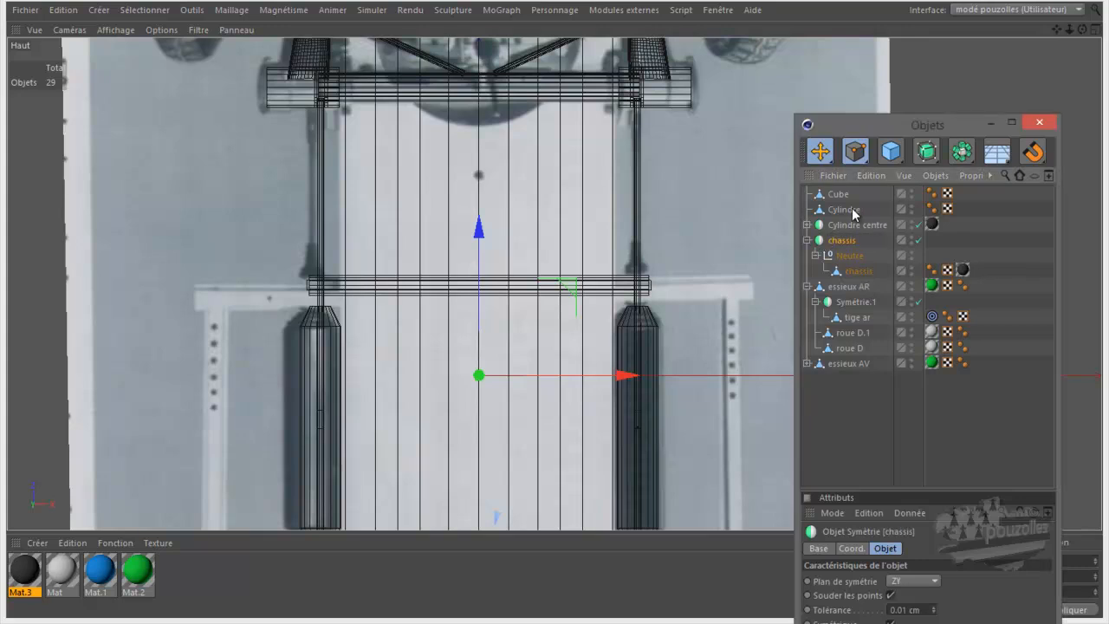
- Nest Cube and Cylindre inside the Neutre null of the chassis symmetry
{"action": "left_click_drag", "start_coordinate": [863, 192], "coordinate": [834, 214]}
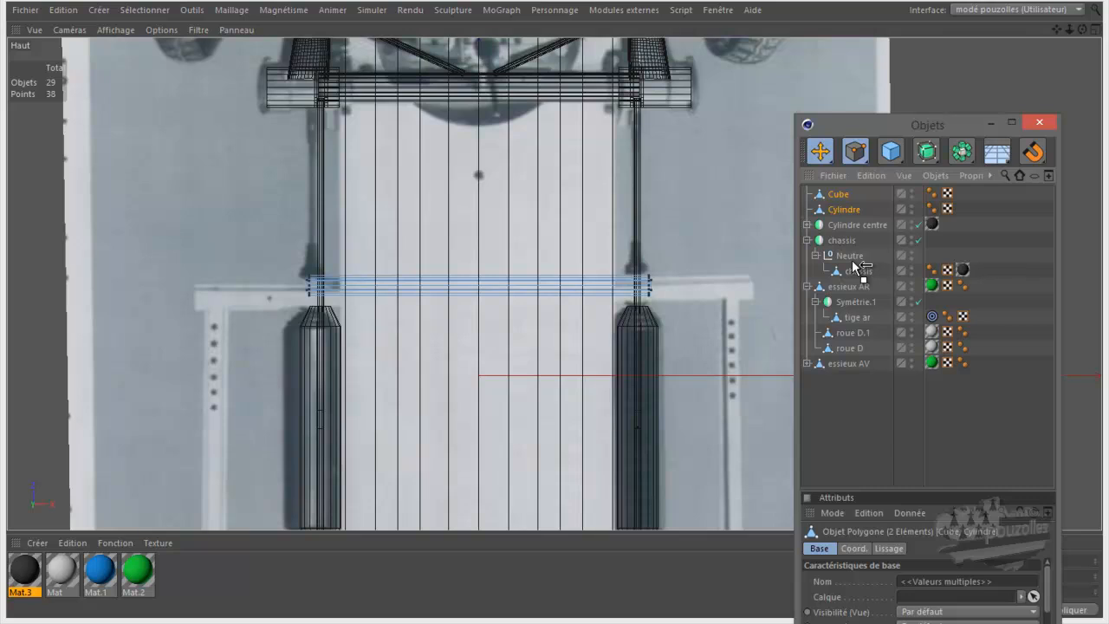
{"action": "left_click_drag", "start_coordinate": [853, 260], "coordinate": [852, 261]}
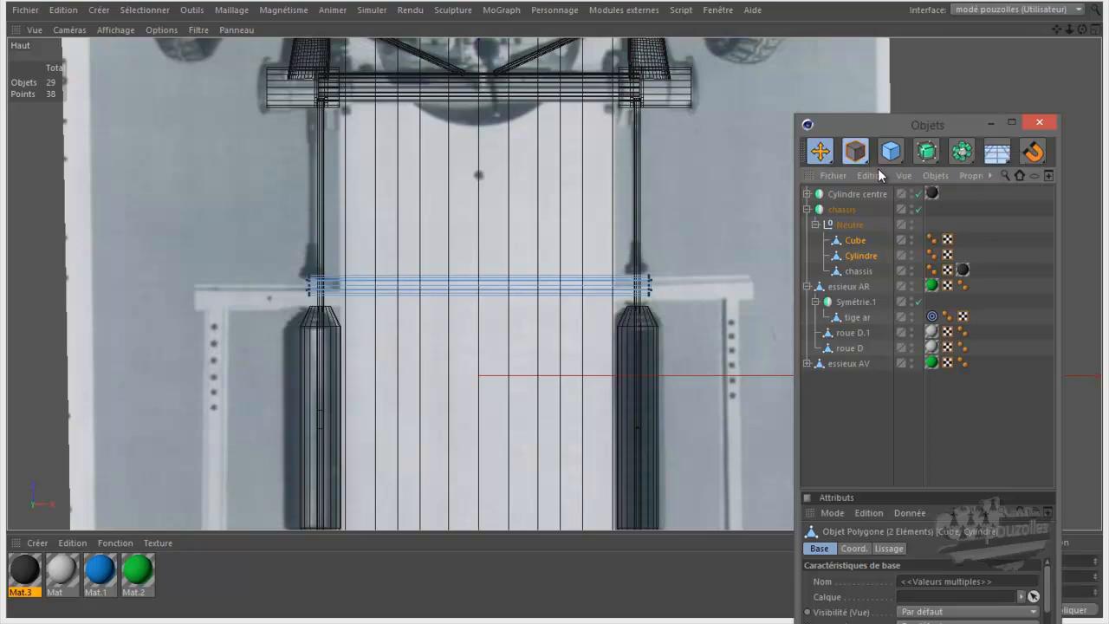
- Rectangle-select the left-end points of Cube and Cylindre and move them along X to just inside the right-hand rod
{"action": "left_click", "coordinate": [819, 151]}
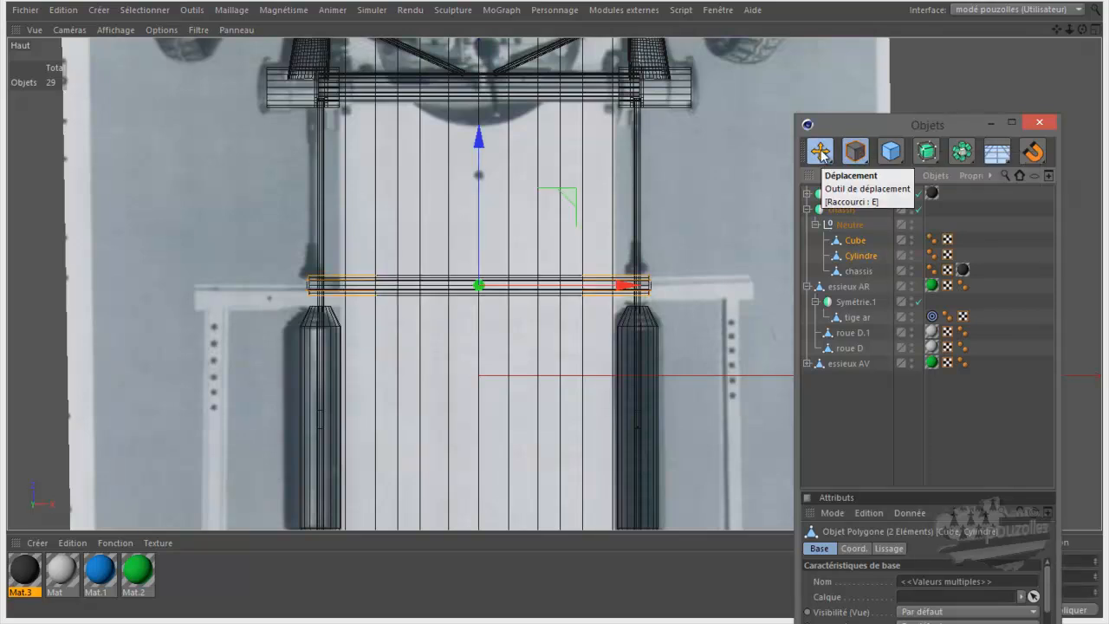
{"action": "left_click", "coordinate": [820, 151]}
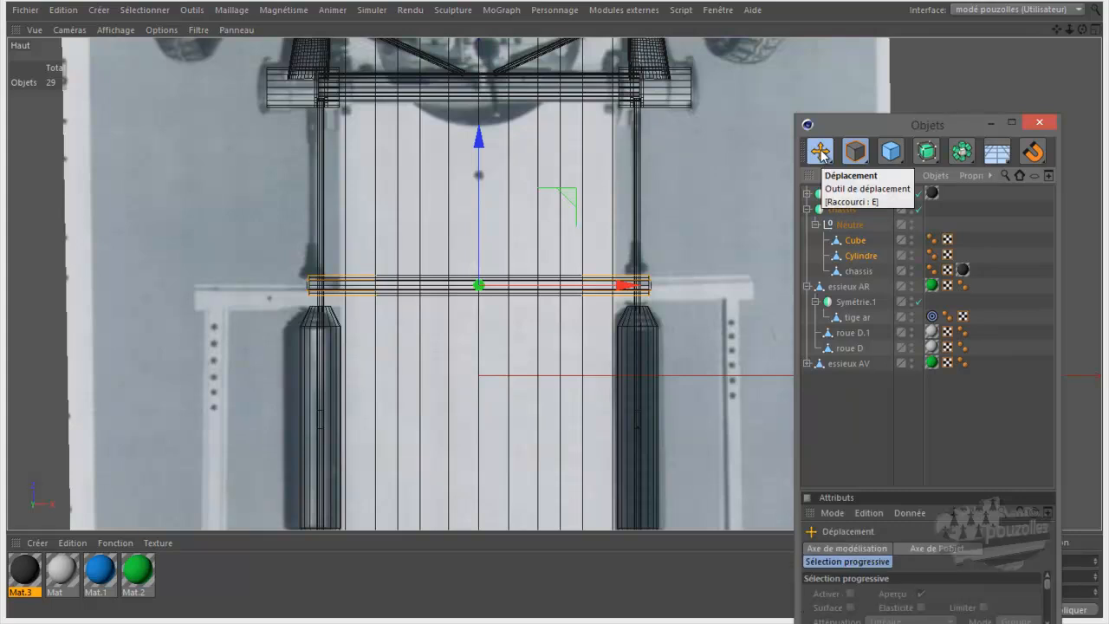
{"action": "left_click_drag", "start_coordinate": [854, 151], "coordinate": [940, 173]}
{"action": "mouse_move", "coordinate": [821, 152]}
{"action": "left_mouse_down"}
{"action": "mouse_move", "coordinate": [862, 175]}
{"action": "mouse_move", "coordinate": [849, 199]}
{"action": "left_mouse_up"}
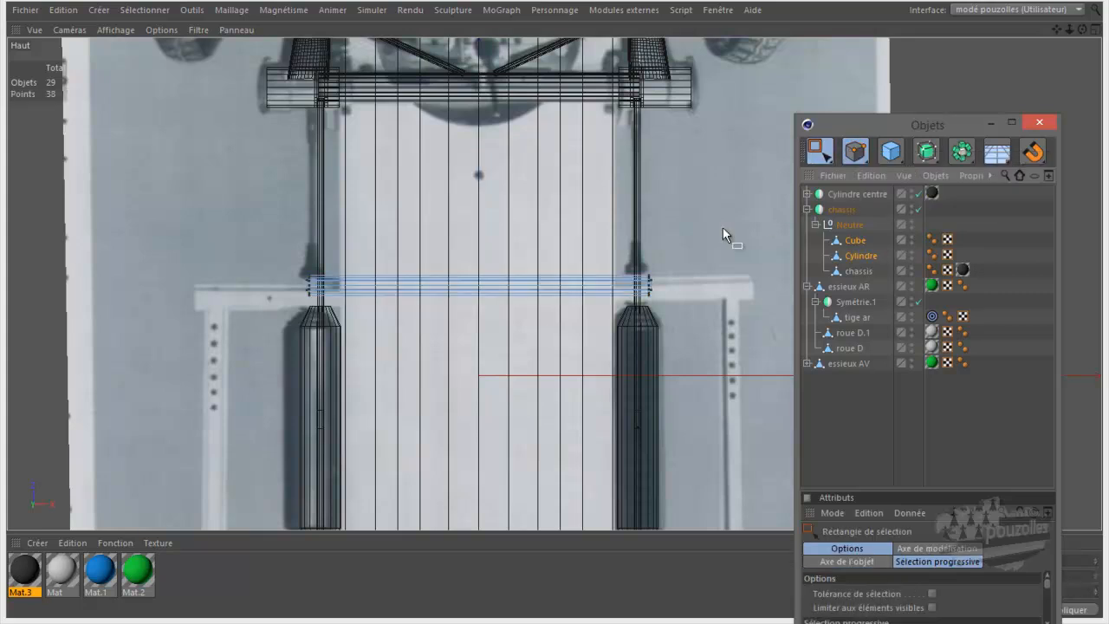
{"action": "left_click_drag", "start_coordinate": [265, 251], "coordinate": [372, 332]}
{"action": "left_click_drag", "start_coordinate": [458, 286], "coordinate": [744, 329]}
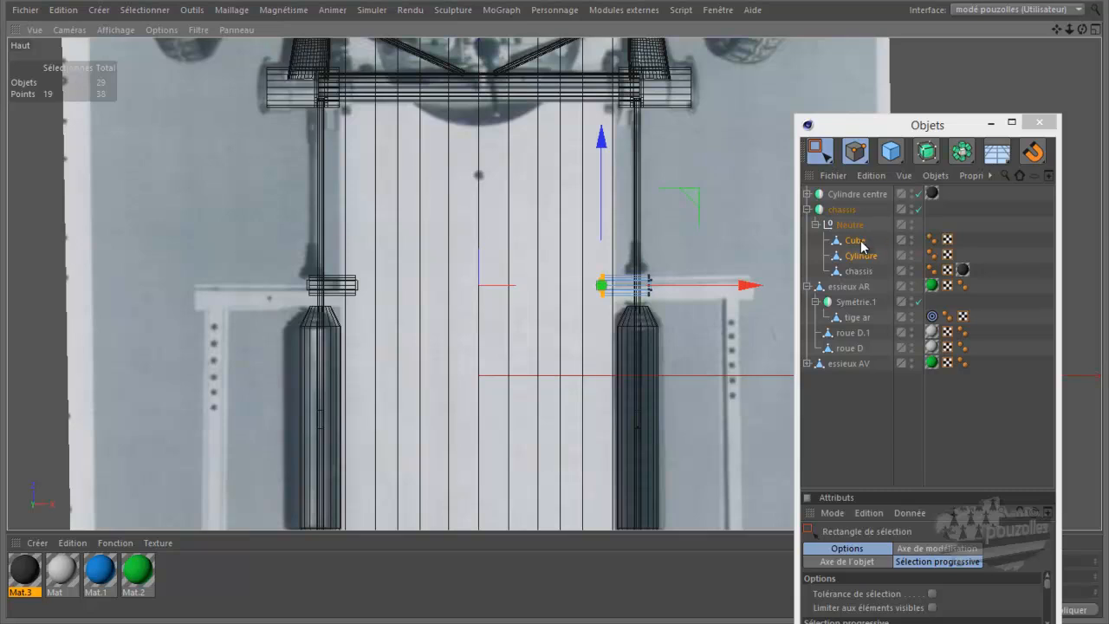
- Take Cube and Cylindre out of the chassis symmetry to the top level, and hide Cylindre centre and chassis
{"action": "left_click_drag", "start_coordinate": [861, 247], "coordinate": [857, 192]}
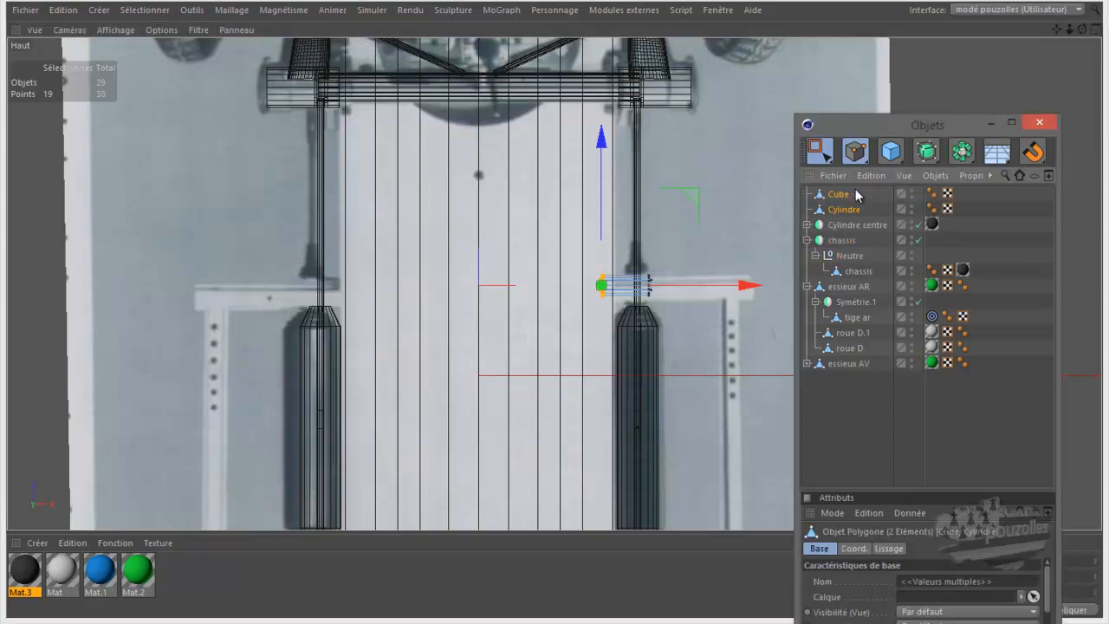
{"action": "double_click", "coordinate": [913, 220]}
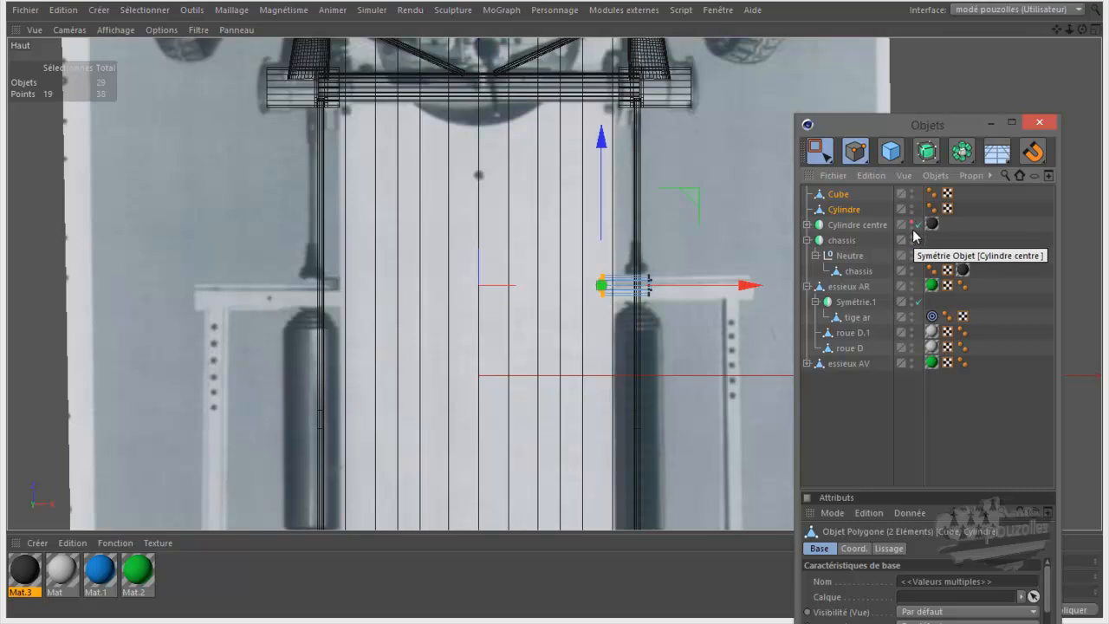
{"action": "double_click", "coordinate": [913, 236]}
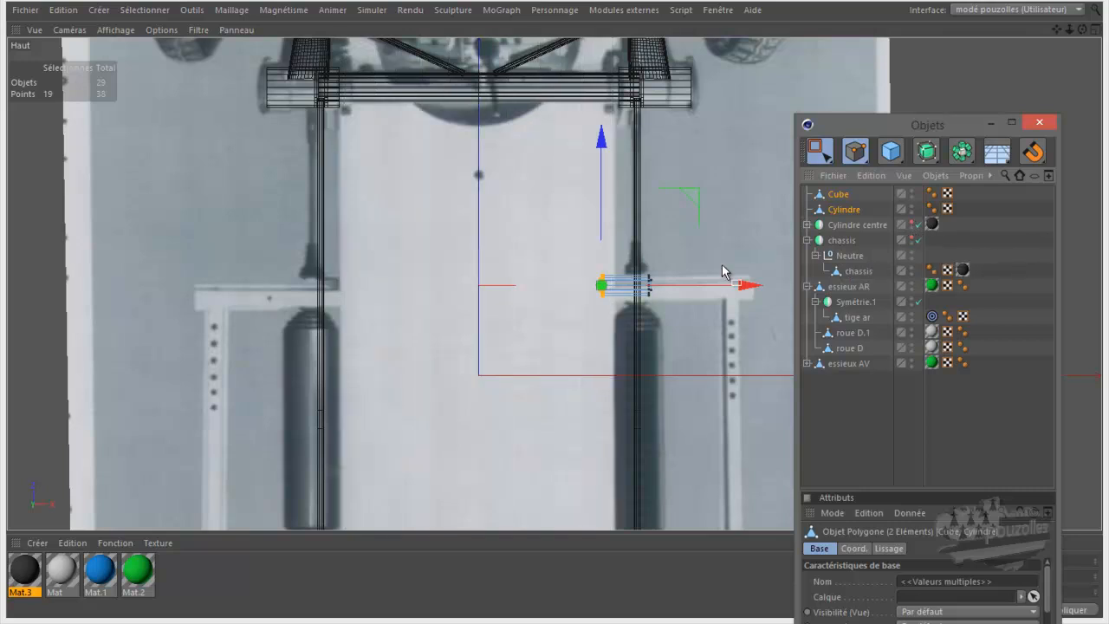
- Delete the centre point of Cylindre's inner end cap in the perspective view so that this end is open
{"action": "middle_click", "coordinate": [549, 286]}
{"action": "middle_click", "coordinate": [285, 213]}
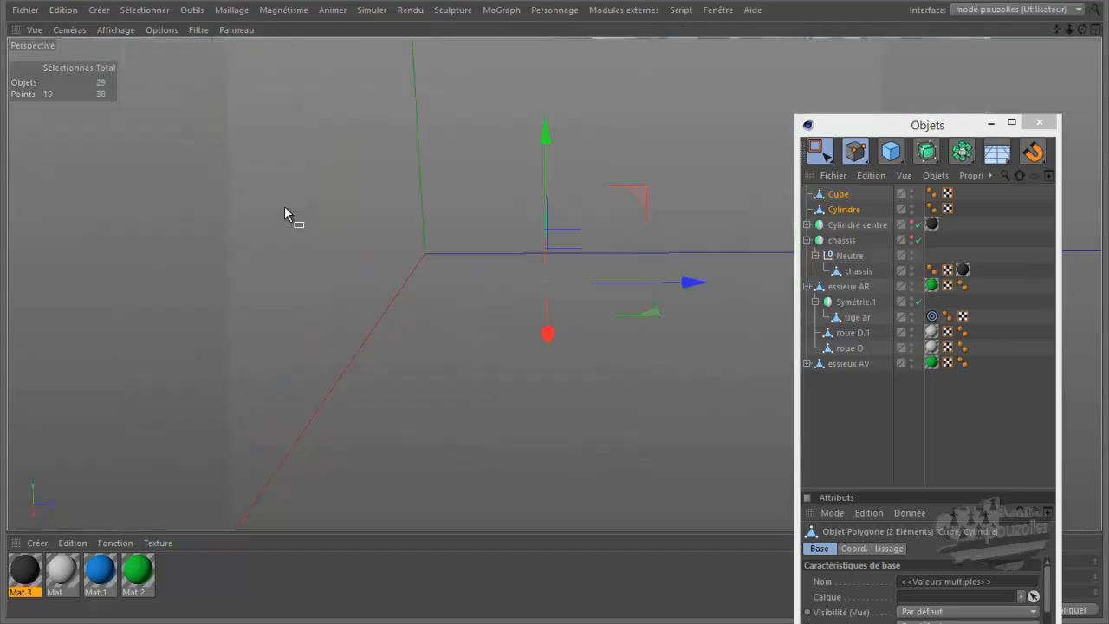
{"action": "scroll", "coordinate": [571, 277], "scroll_direction": "up", "scroll_amount": 3}
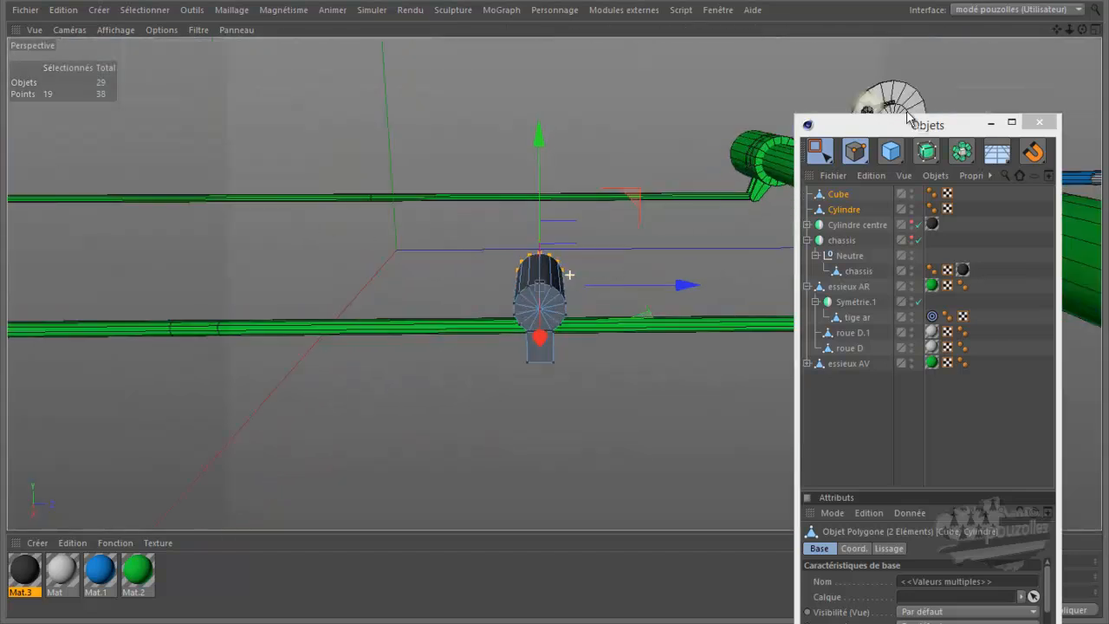
{"action": "mouse_move", "coordinate": [554, 312]}
{"action": "left_mouse_down", "text": "alt"}
{"action": "mouse_move", "coordinate": [390, 282]}
{"action": "mouse_move", "coordinate": [555, 309]}
{"action": "left_mouse_up", "text": "alt"}
{"action": "left_click_drag", "start_coordinate": [735, 307], "coordinate": [718, 317], "text": "alt"}
{"action": "scroll", "coordinate": [718, 317], "scroll_direction": "up", "scroll_amount": 3}
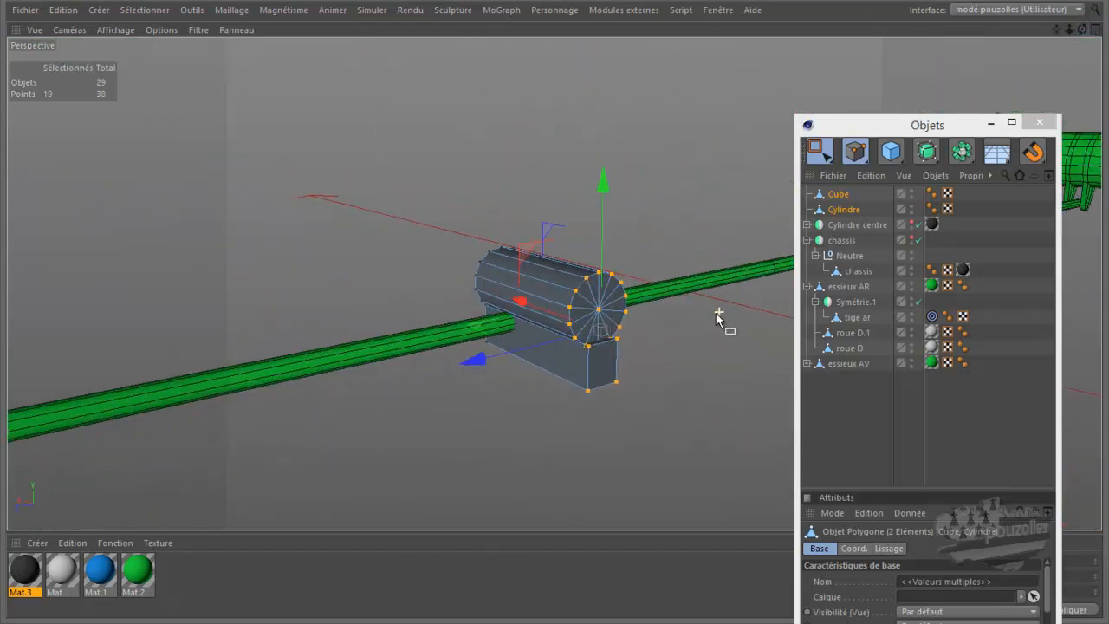
{"action": "left_click", "coordinate": [856, 155]}
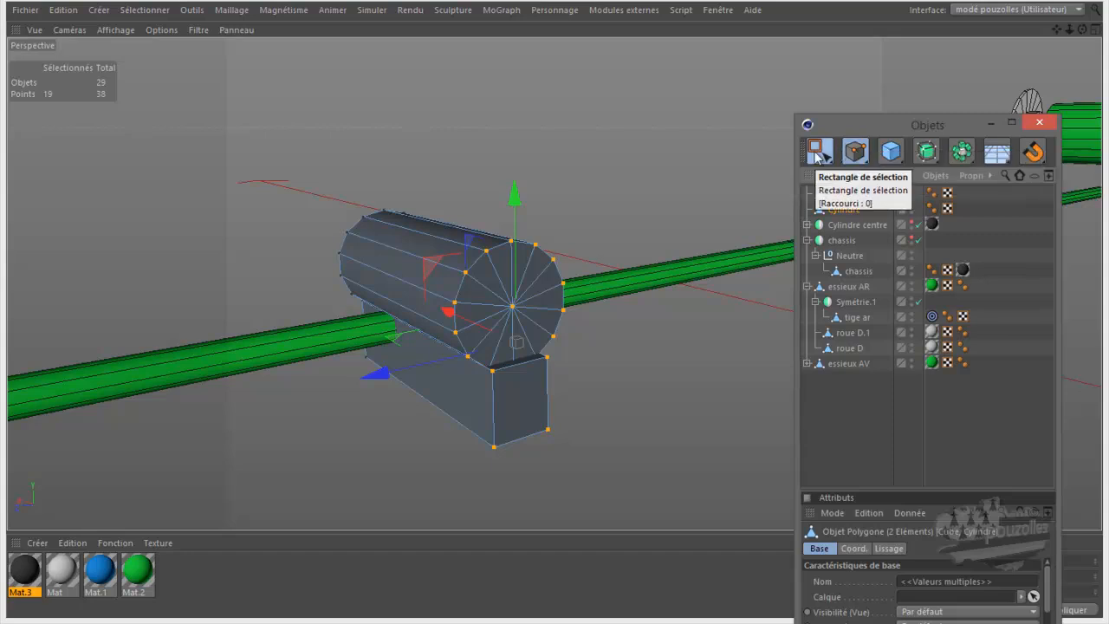
{"action": "left_click", "coordinate": [818, 152]}
{"action": "left_click", "coordinate": [908, 172]}
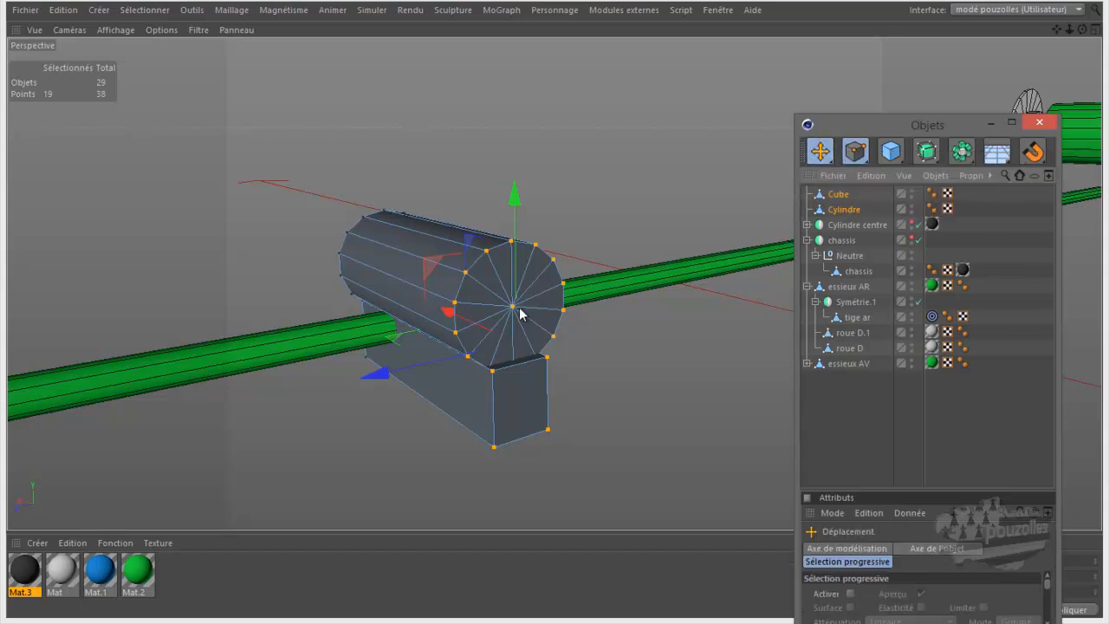
{"action": "left_click", "coordinate": [512, 306]}
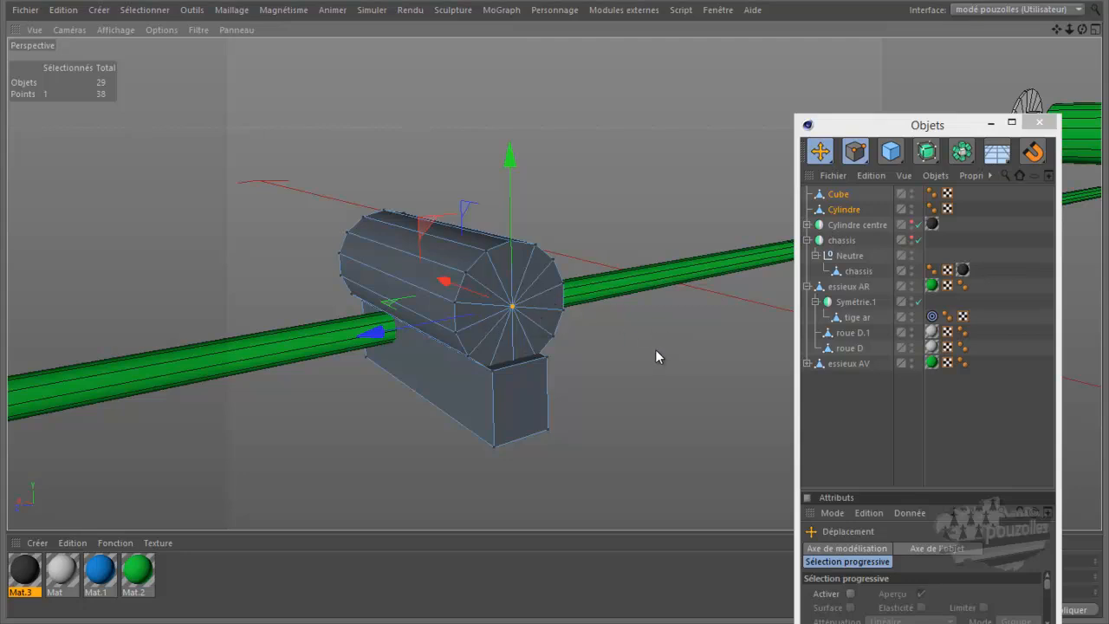
{"action": "key", "text": "Delete"}
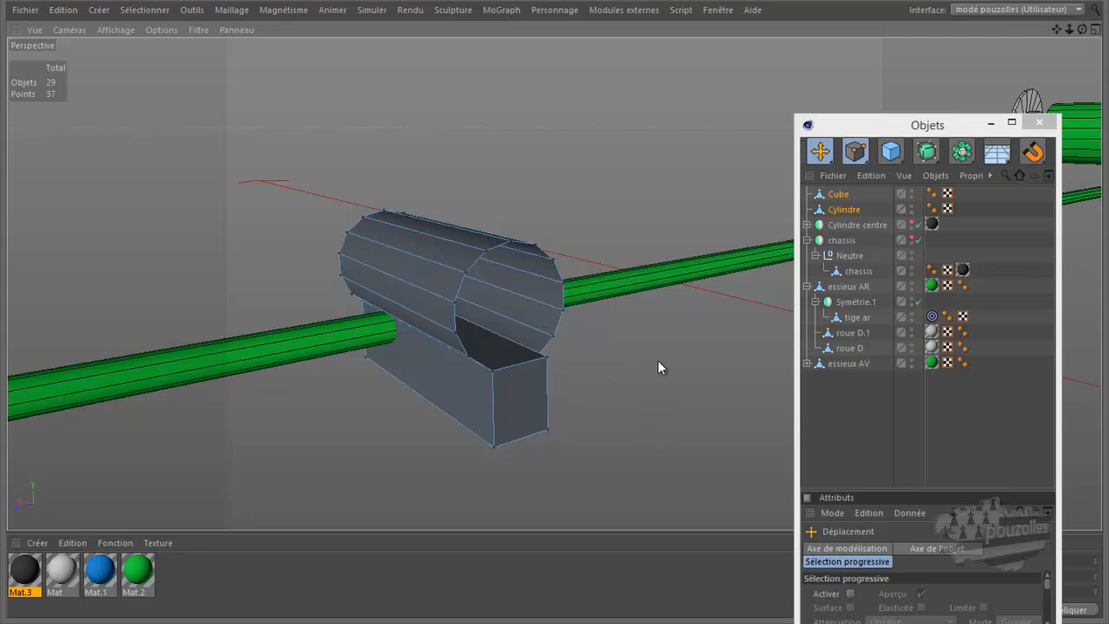
- Delete the Cube's inner end face and its top face beneath the cylinder
{"action": "left_click", "coordinate": [855, 151]}
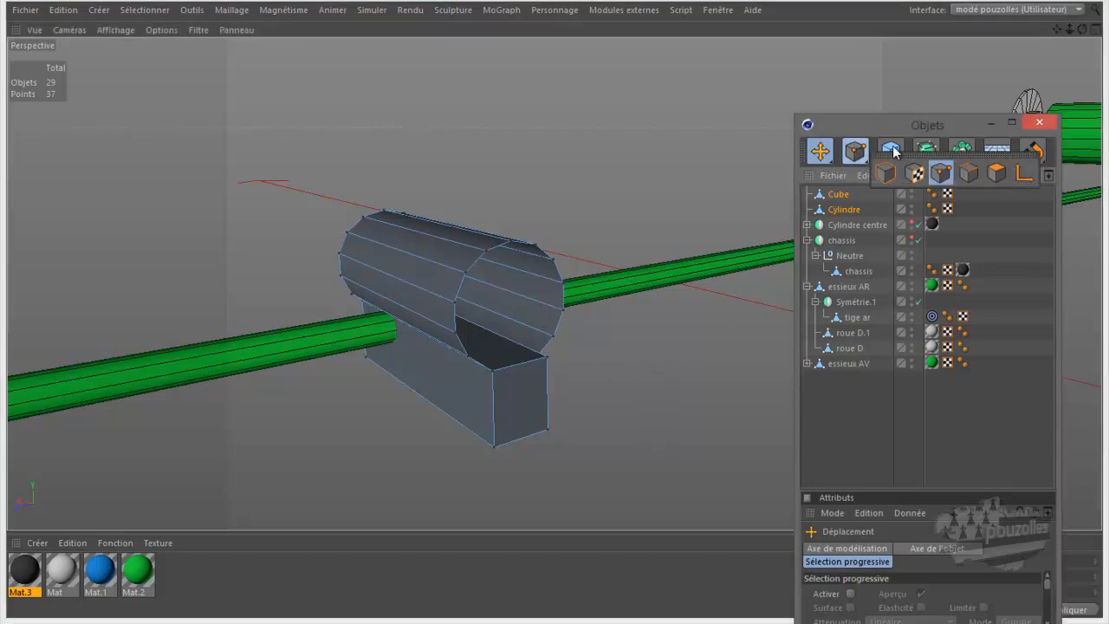
{"action": "left_click", "coordinate": [860, 153]}
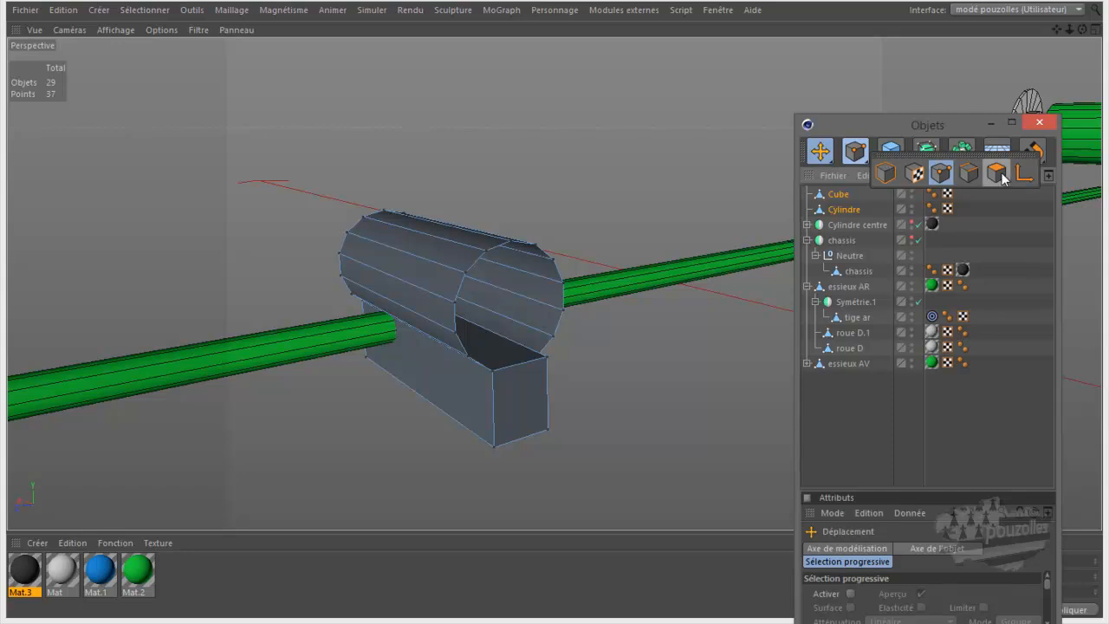
{"action": "left_click", "coordinate": [997, 174]}
{"action": "left_click", "coordinate": [514, 389]}
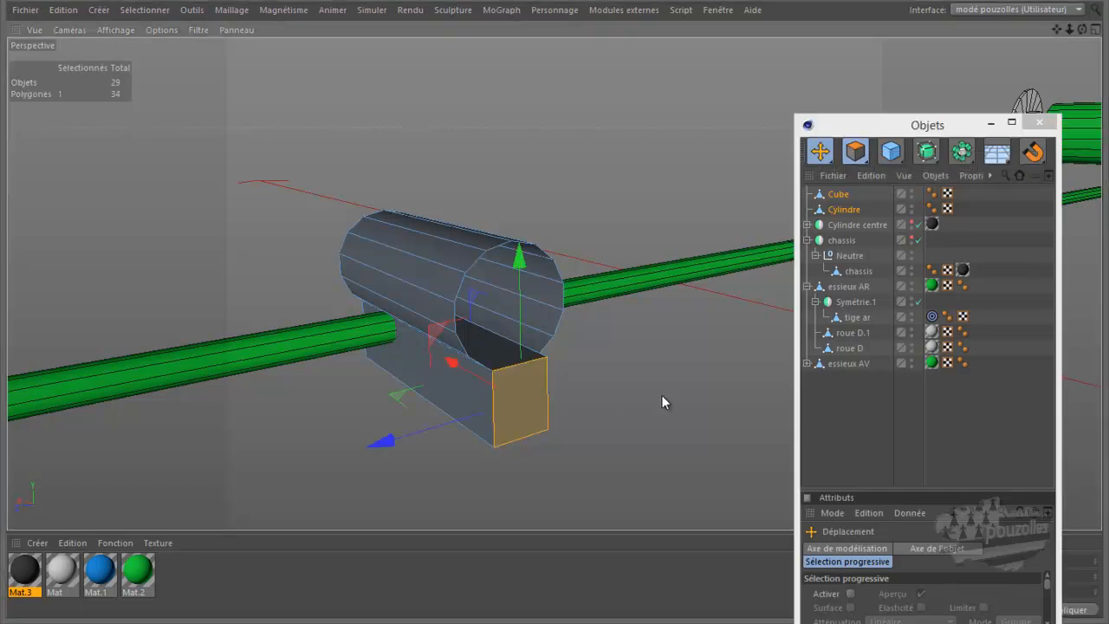
{"action": "key", "text": "Delete"}
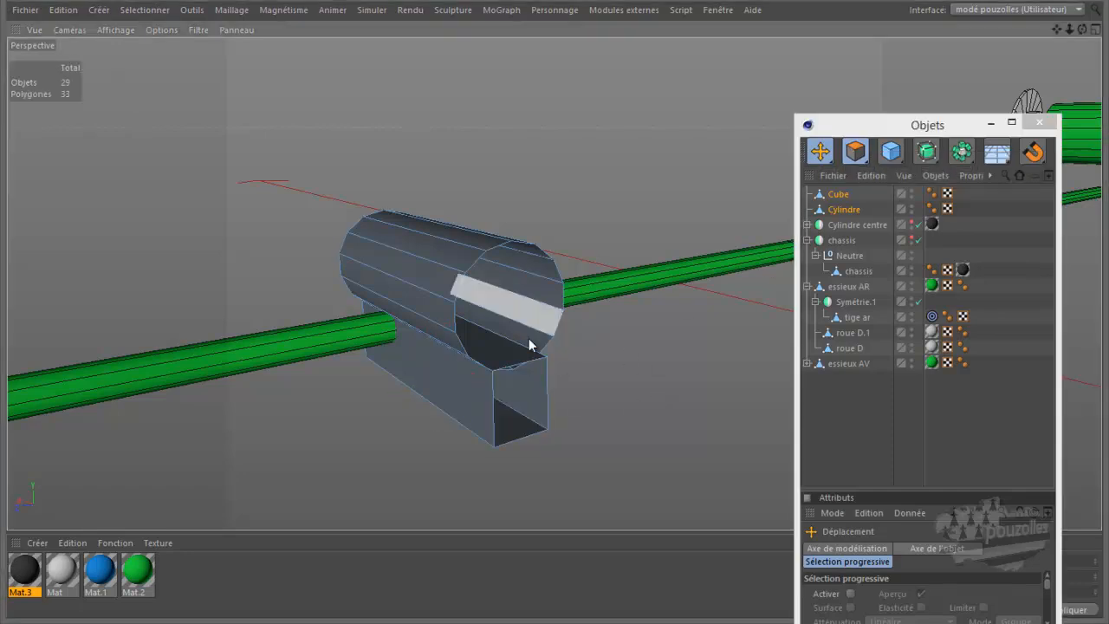
{"action": "left_click", "coordinate": [547, 351]}
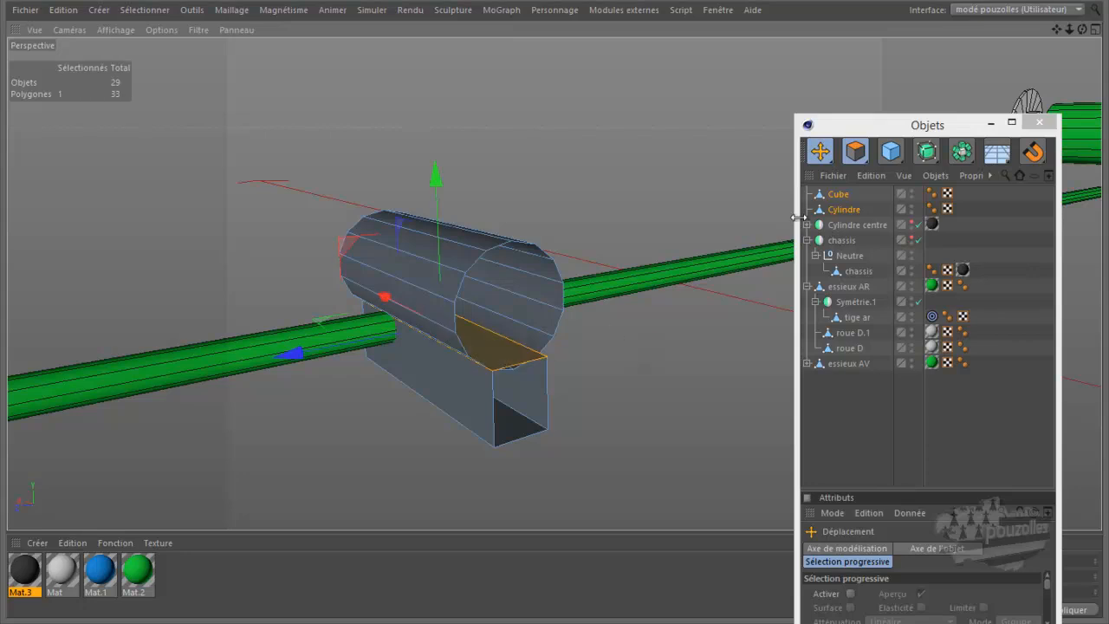
{"action": "key", "text": "Delete"}
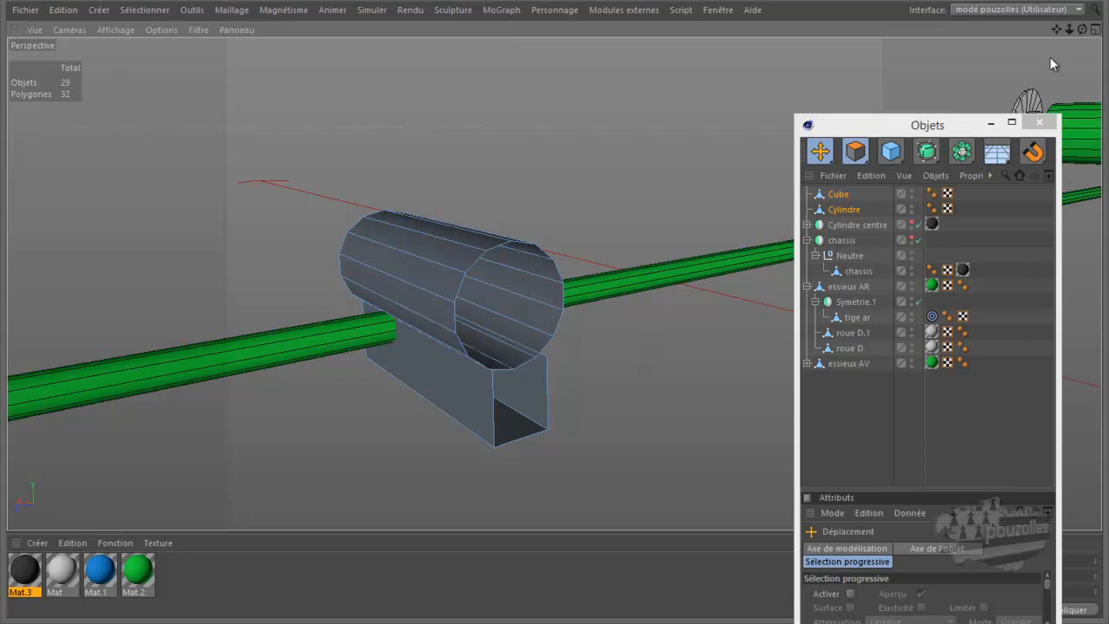
{"action": "left_click_drag", "start_coordinate": [1080, 32], "coordinate": [556, 314]}
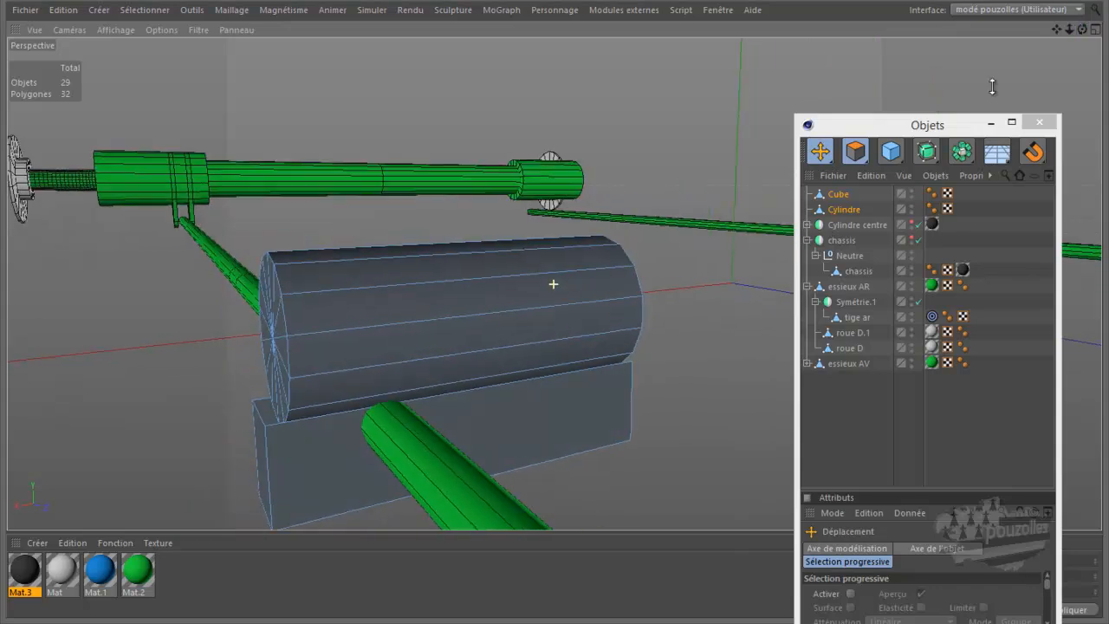
{"action": "left_click", "coordinate": [855, 151]}
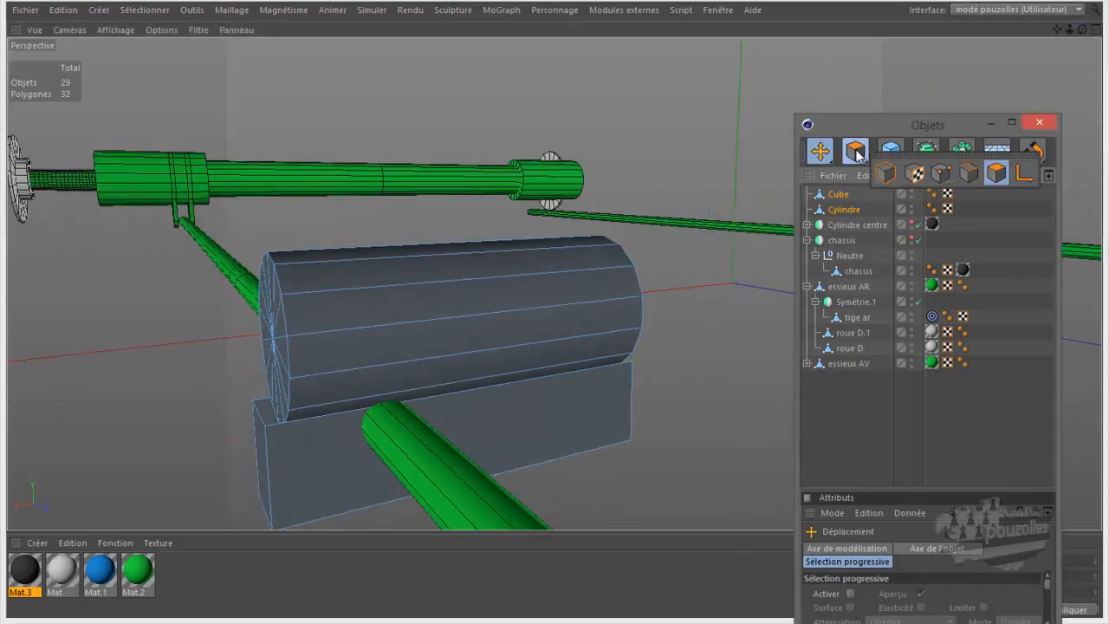
{"action": "left_click", "coordinate": [69, 13]}
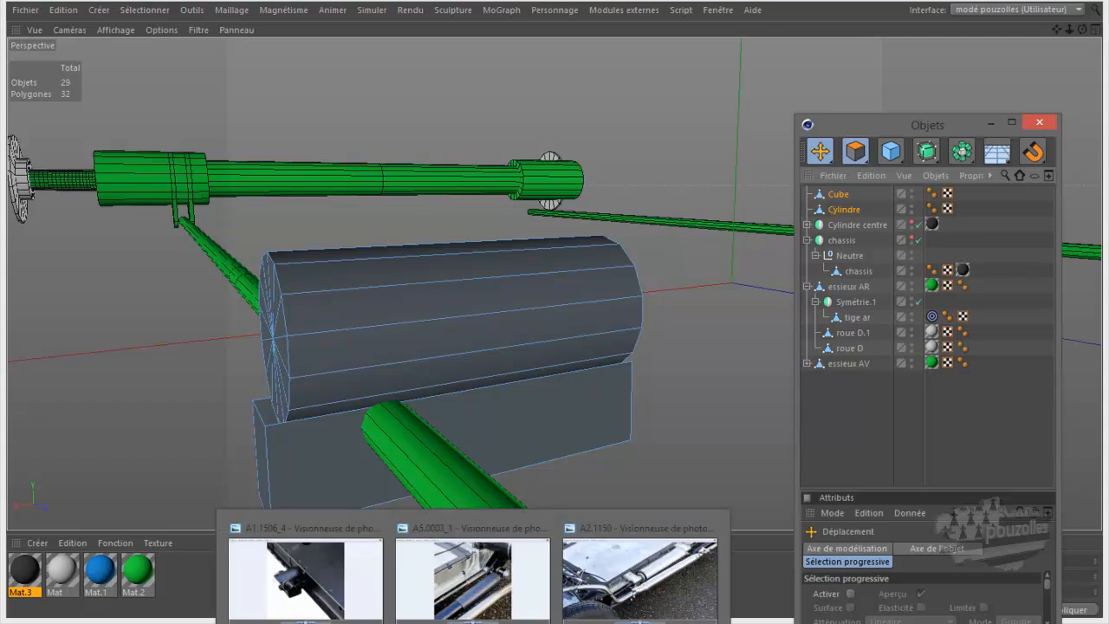
{"action": "mouse_move", "coordinate": [329, 587]}
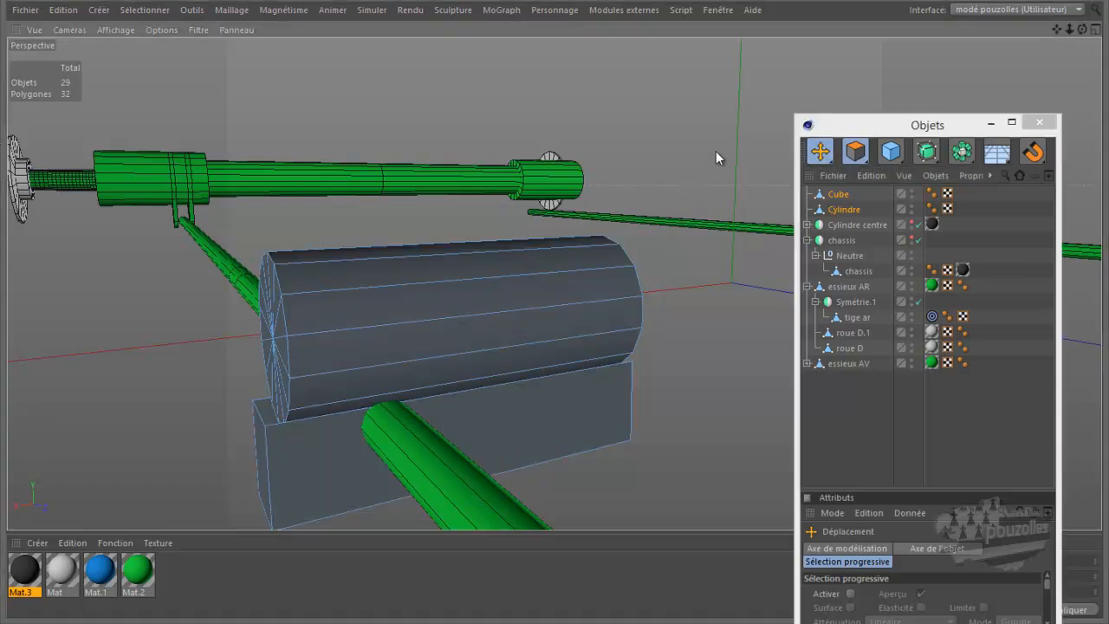
- Unhide Cylindre centre and chassis, and nest Cube and Cylindre inside the Neutre null of the chassis symmetry
{"action": "left_click", "coordinate": [911, 236]}
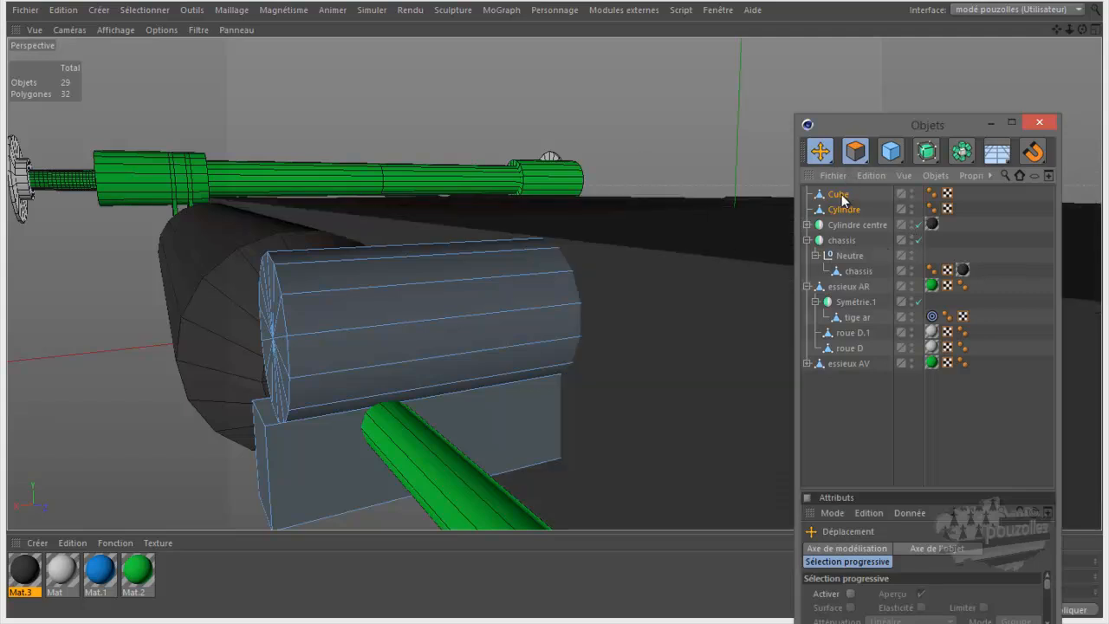
{"action": "left_click_drag", "start_coordinate": [854, 260], "coordinate": [854, 257]}
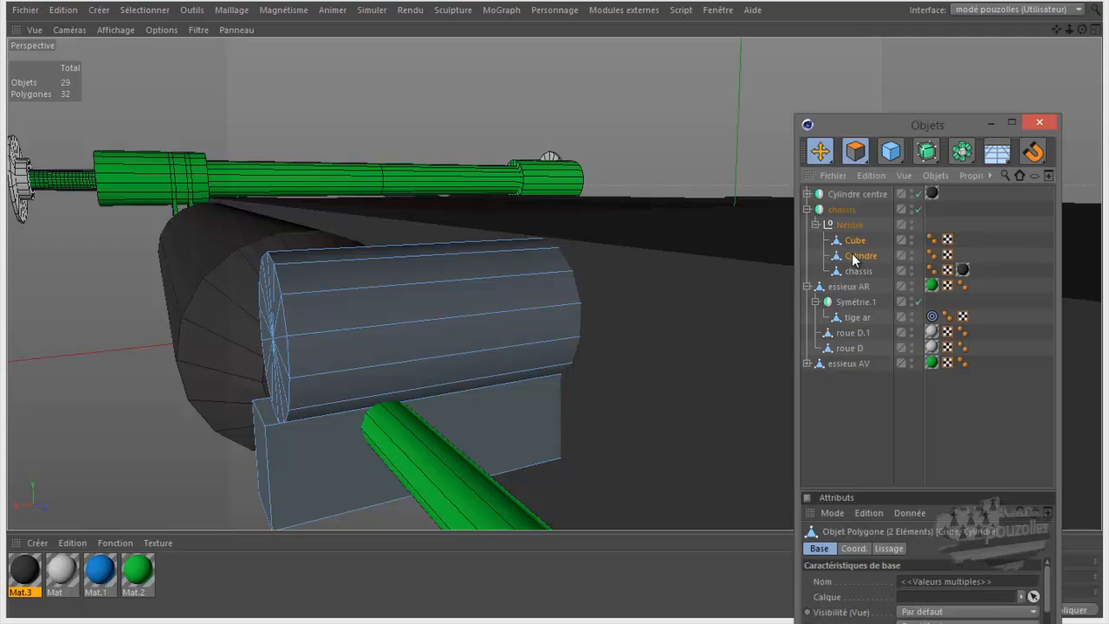
- Nest Cylindre centre inside the same Neutre null, and collapse the chassis and essieux AR hierarchies
{"action": "left_click", "coordinate": [848, 197]}
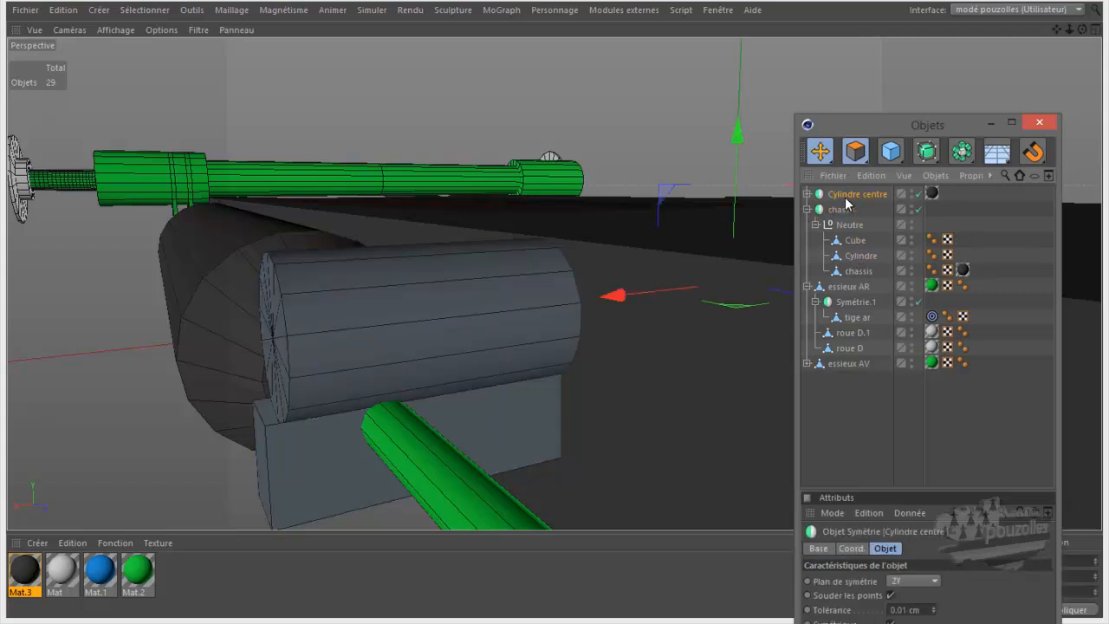
{"action": "left_click_drag", "start_coordinate": [627, 251], "coordinate": [527, 231], "text": "alt"}
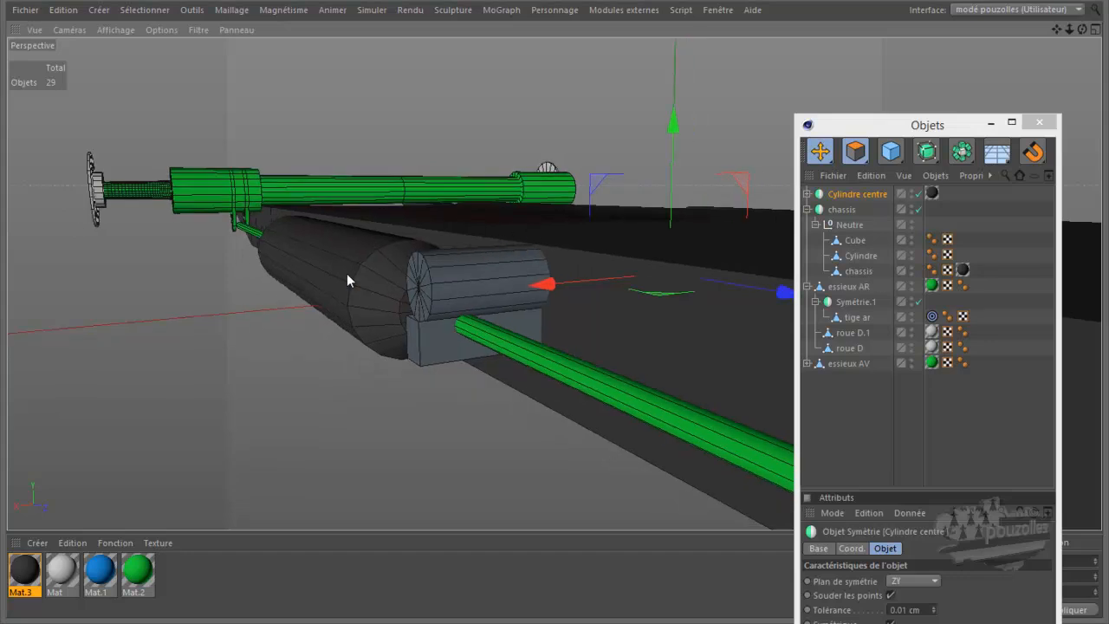
{"action": "left_click_drag", "start_coordinate": [855, 194], "coordinate": [855, 237]}
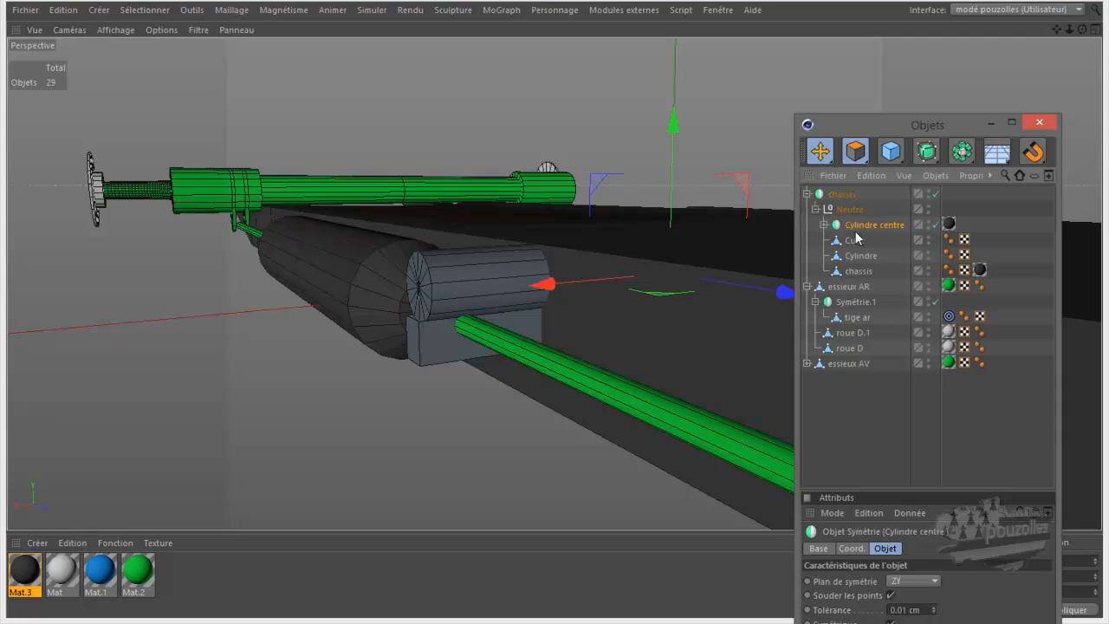
{"action": "left_click", "coordinate": [806, 194]}
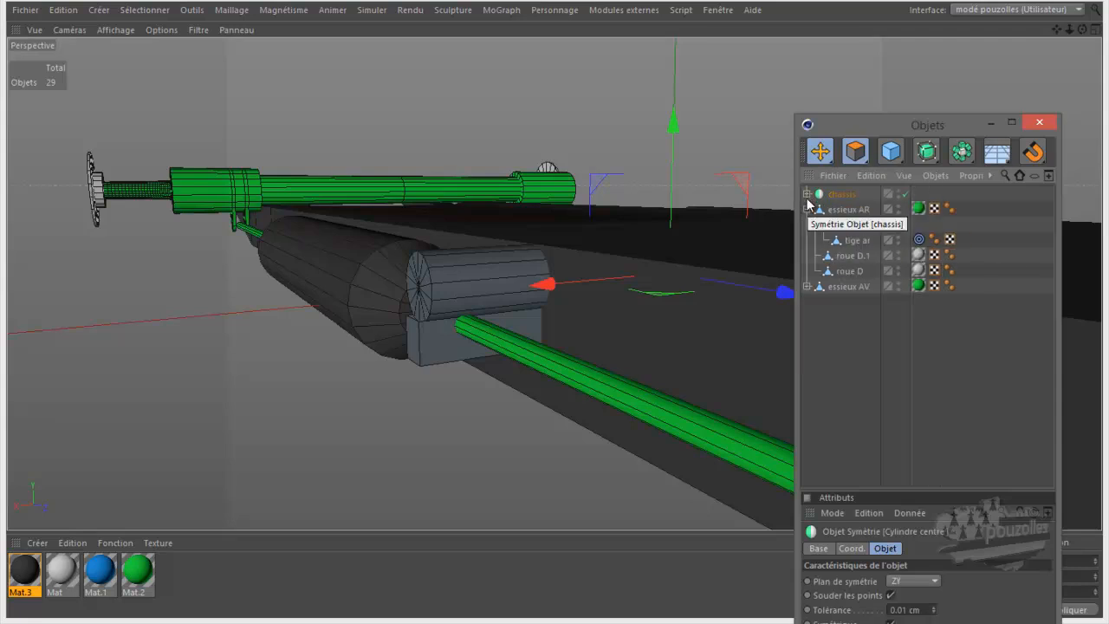
{"action": "left_click", "coordinate": [807, 209]}
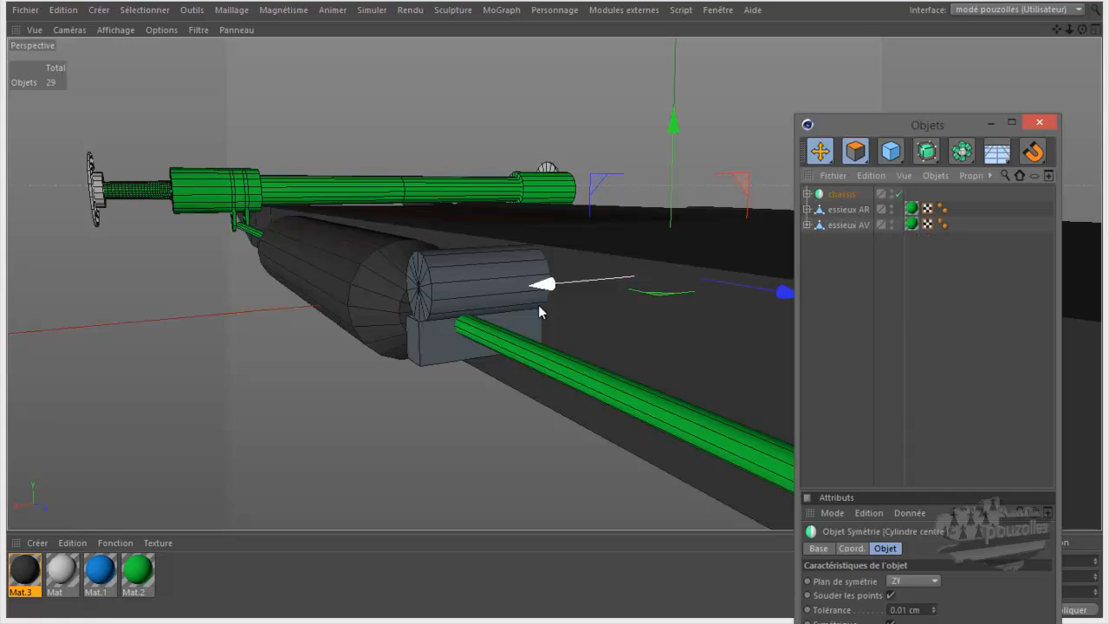
- Add a Cylindre primitive to the scene while in the top view and reduce its number of rotation segments
{"action": "middle_click", "coordinate": [537, 304]}
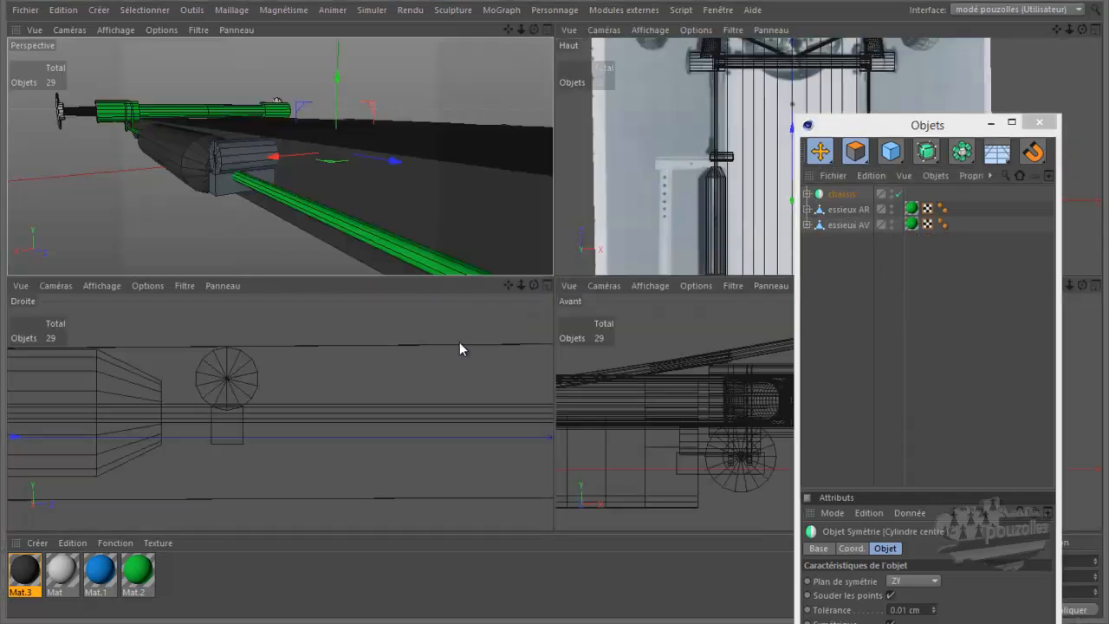
{"action": "middle_click", "coordinate": [607, 229]}
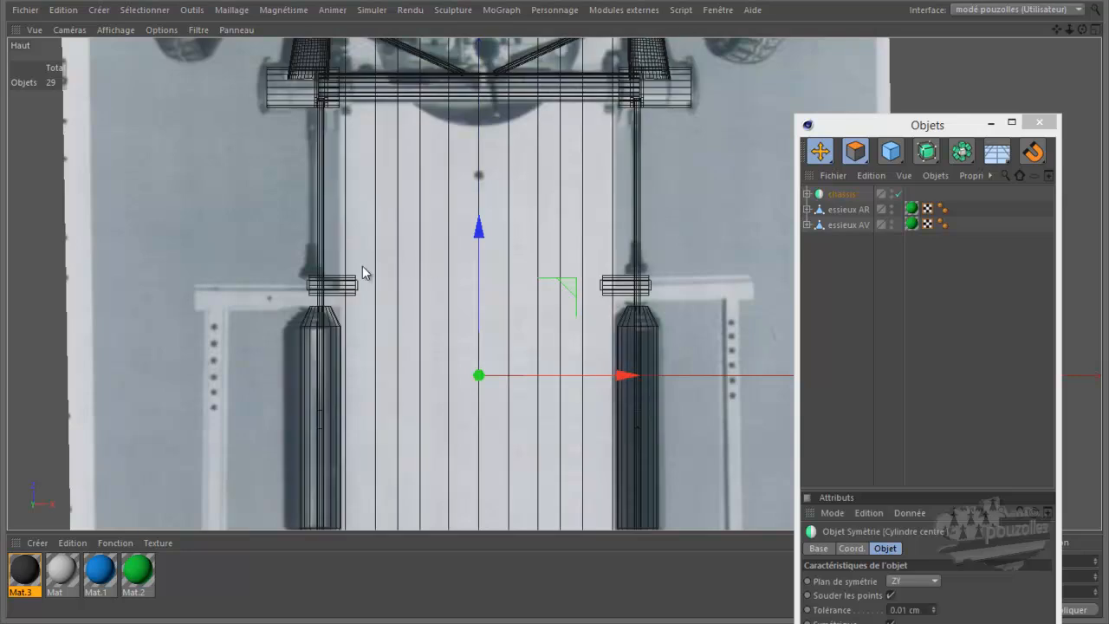
{"action": "scroll", "coordinate": [330, 280], "scroll_direction": "down", "scroll_amount": 2}
{"action": "scroll", "coordinate": [519, 186], "scroll_direction": "up", "scroll_amount": 3}
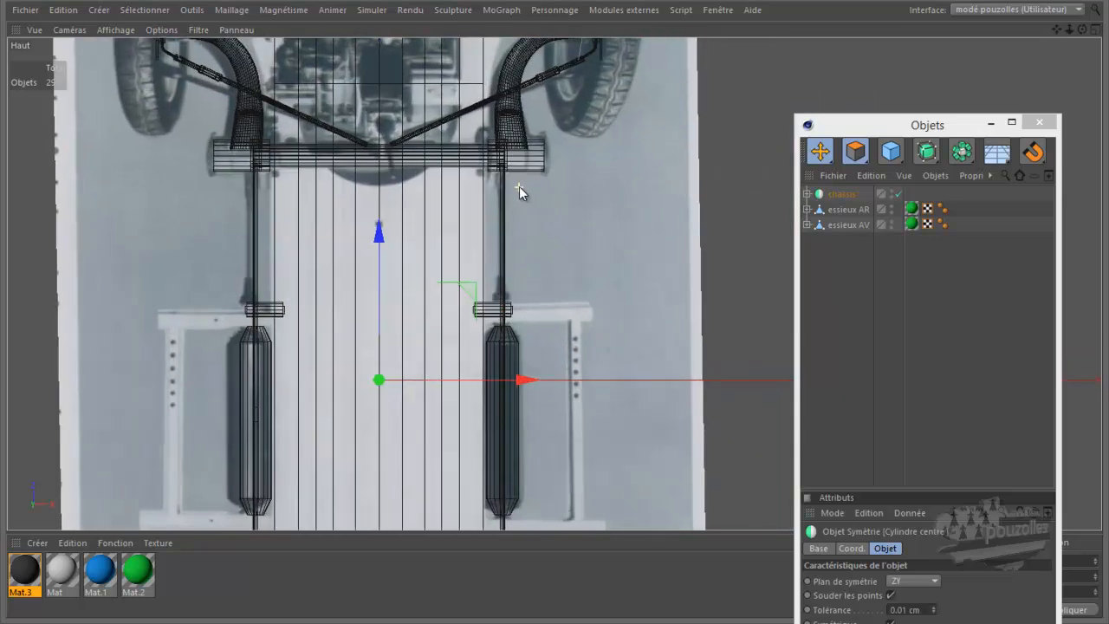
{"action": "left_click_drag", "start_coordinate": [890, 150], "coordinate": [1004, 175]}
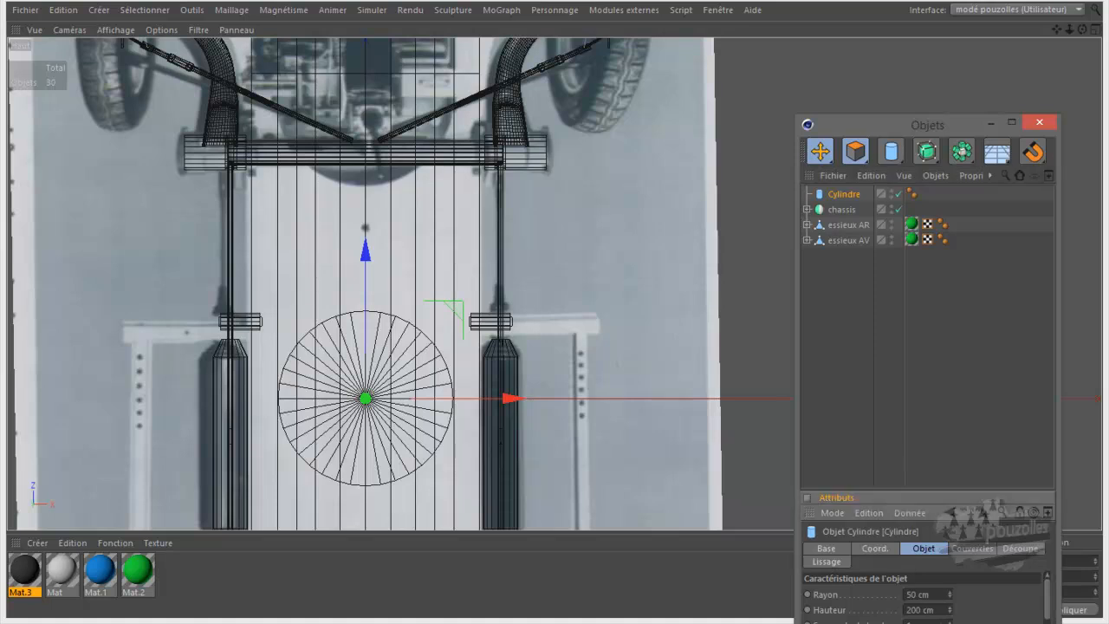
{"action": "key", "text": "Return"}
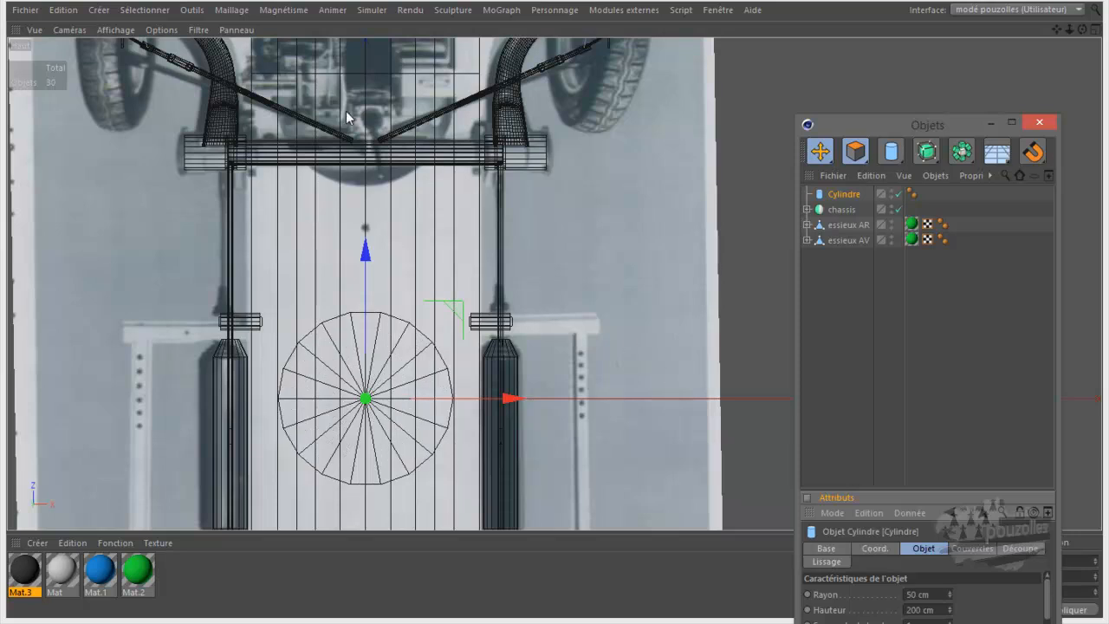
- Rotate the new cylinder a quarter turn to lie along the chassis length, and move it over beside the right-hand suspension rod
{"action": "left_click_drag", "start_coordinate": [820, 151], "coordinate": [940, 173]}
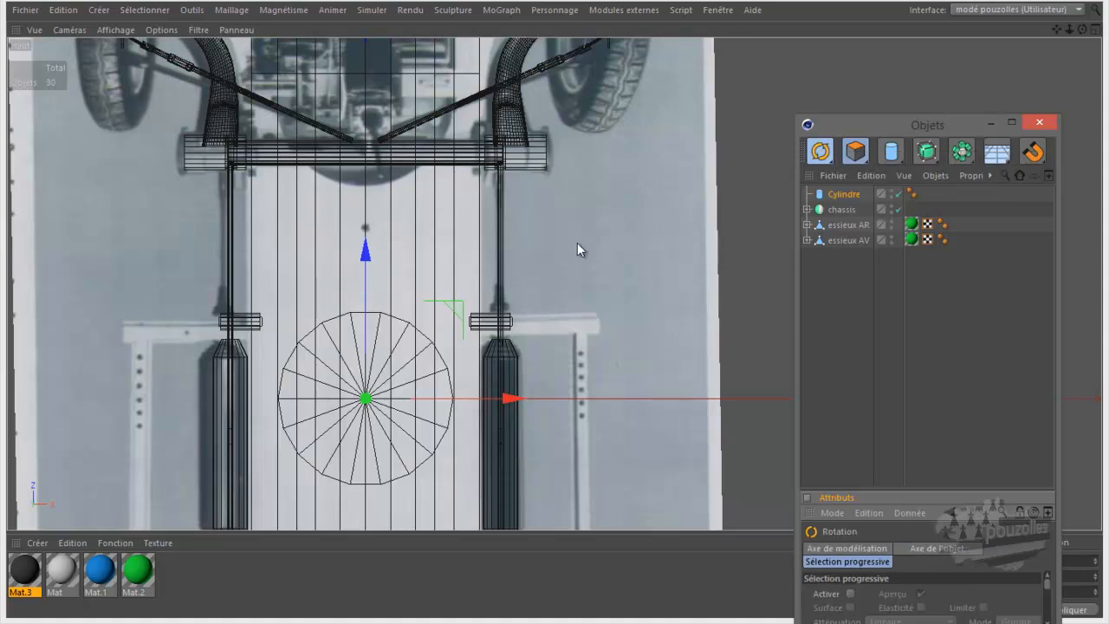
{"action": "left_click_drag", "start_coordinate": [363, 325], "coordinate": [355, 501]}
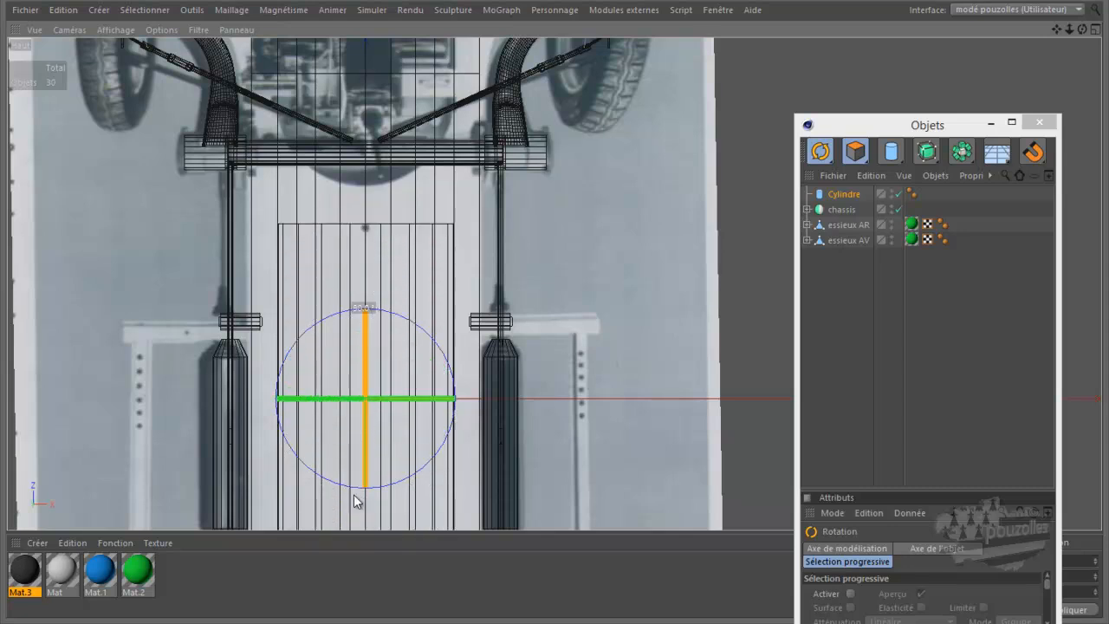
{"action": "scroll", "coordinate": [431, 278], "scroll_direction": "down", "scroll_amount": 2}
{"action": "left_click_drag", "start_coordinate": [816, 153], "coordinate": [908, 174]}
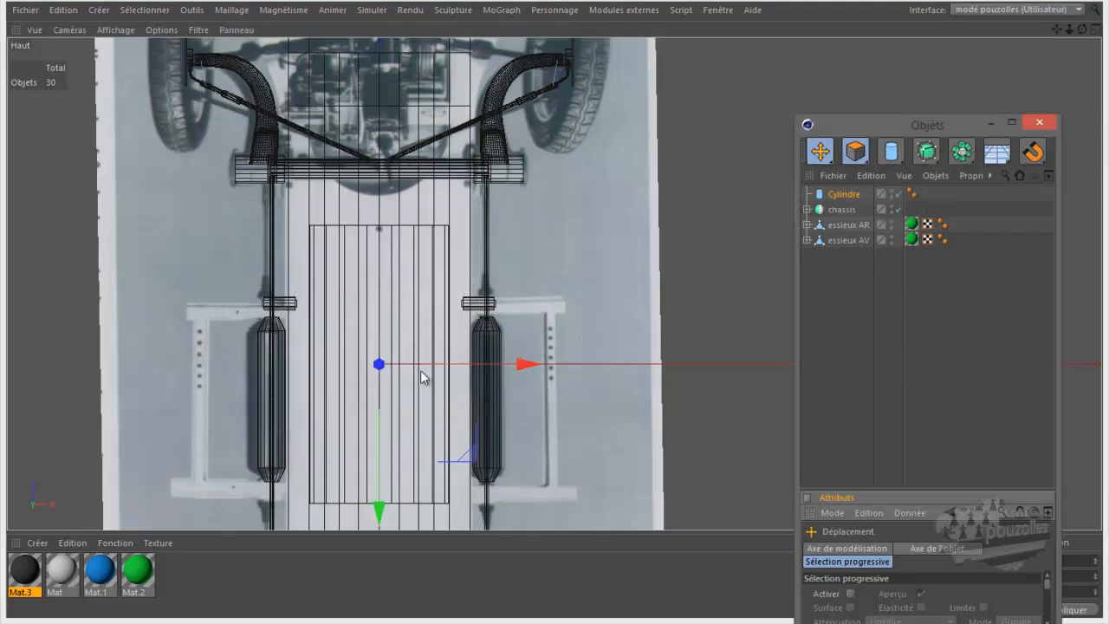
{"action": "left_click_drag", "start_coordinate": [470, 457], "coordinate": [598, 317]}
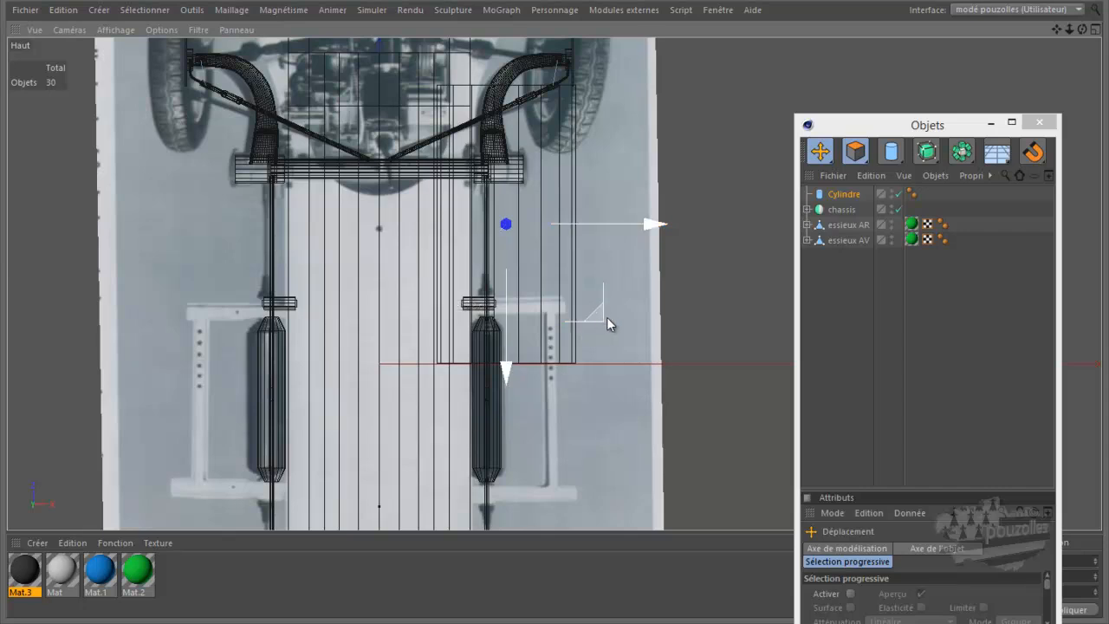
- Set the new cylinder's radius to 5 cm
{"action": "left_click", "coordinate": [857, 195]}
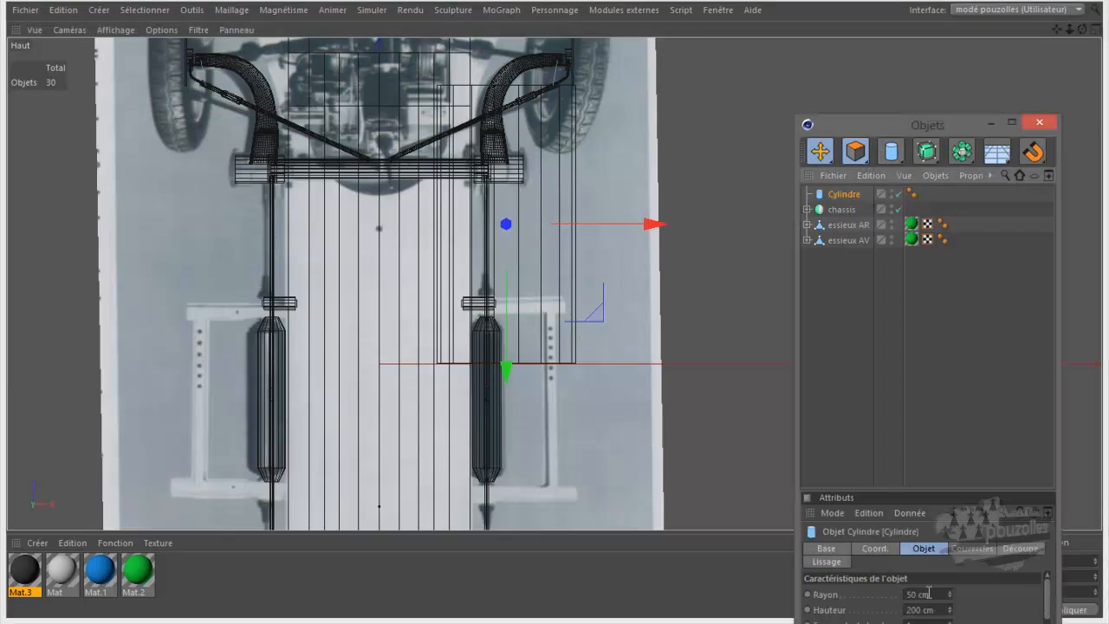
{"action": "left_click_drag", "start_coordinate": [950, 600], "coordinate": [952, 603]}
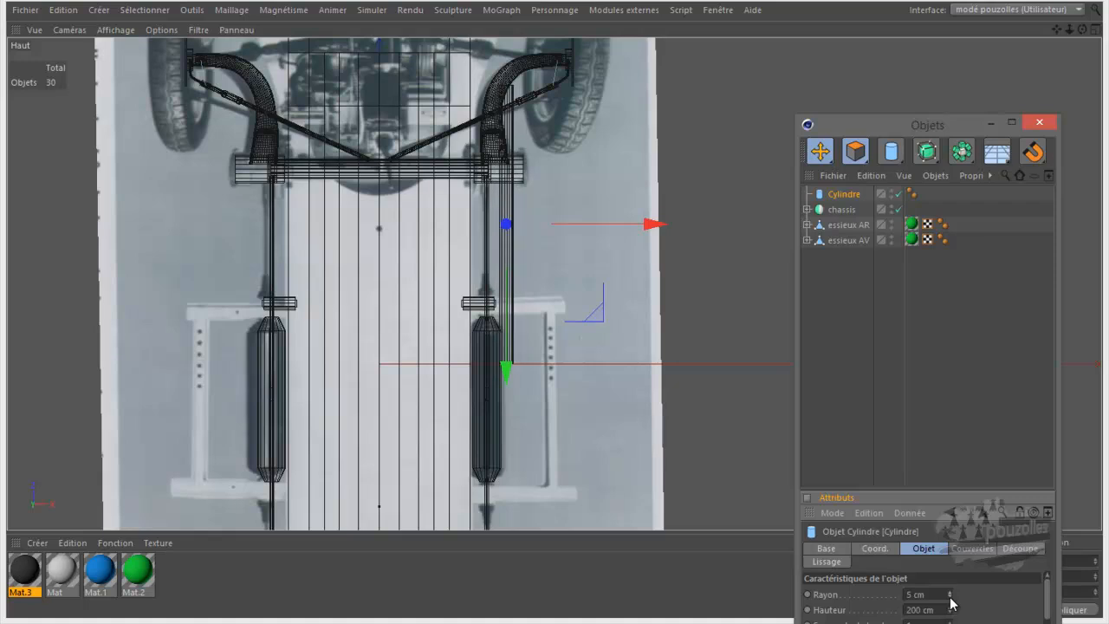
- Check the new cylinder against the suspension in the perspective view and reduce its radius to 4 cm
{"action": "middle_click", "coordinate": [274, 275]}
{"action": "middle_click", "coordinate": [280, 192]}
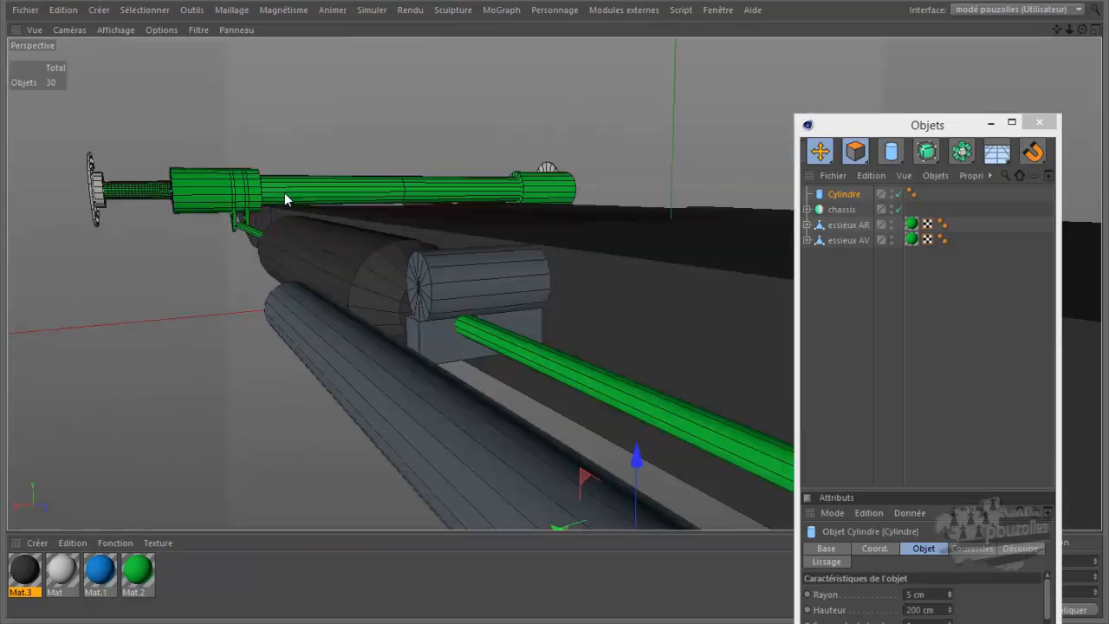
{"action": "scroll", "coordinate": [242, 211], "scroll_direction": "down", "scroll_amount": 4}
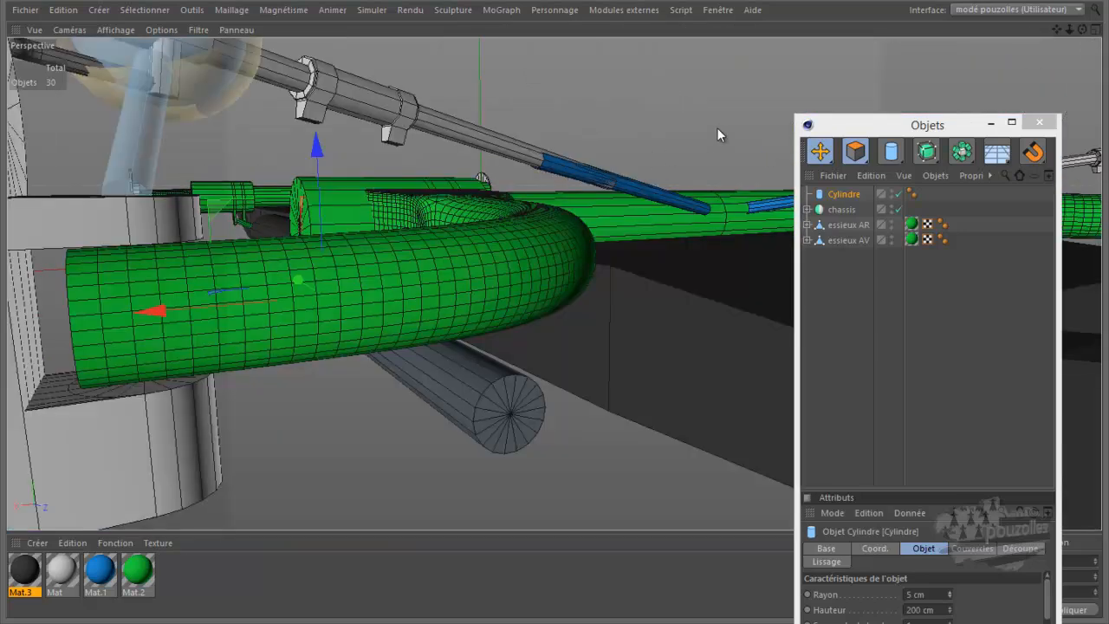
{"action": "left_click_drag", "start_coordinate": [1081, 30], "coordinate": [684, 195]}
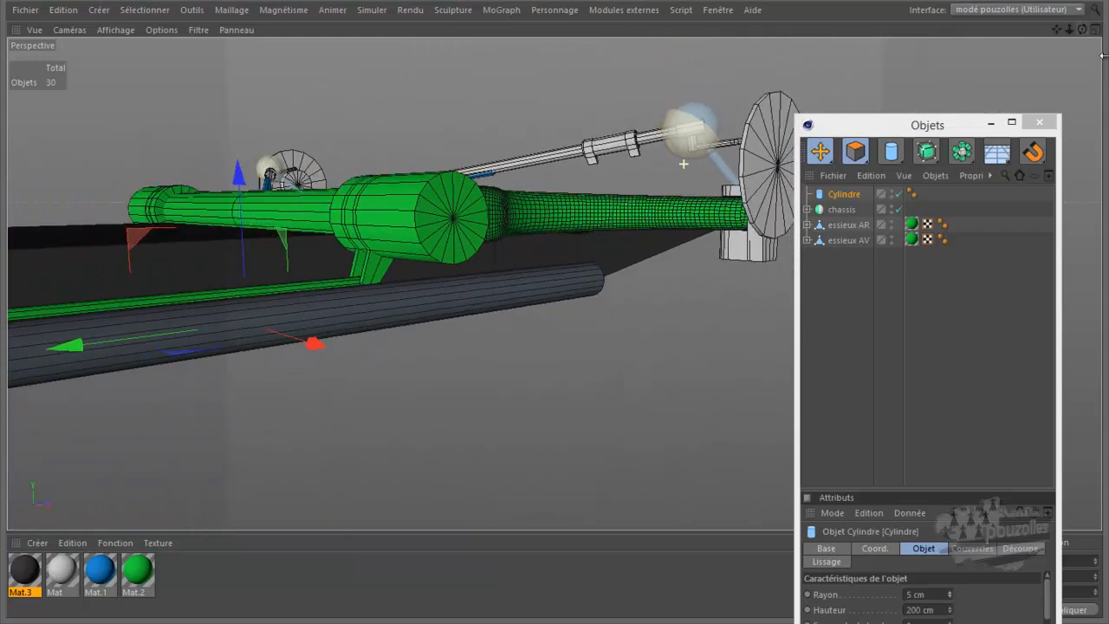
{"action": "left_click_drag", "start_coordinate": [1088, 32], "coordinate": [1007, 69]}
{"action": "left_click", "coordinate": [846, 197]}
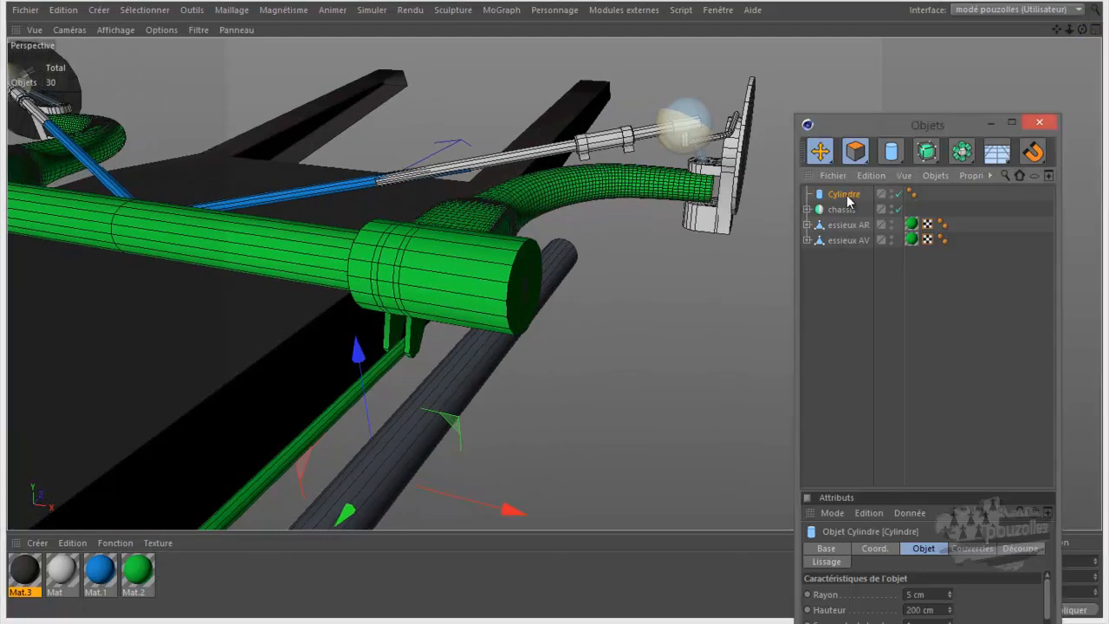
{"action": "left_click", "coordinate": [951, 598]}
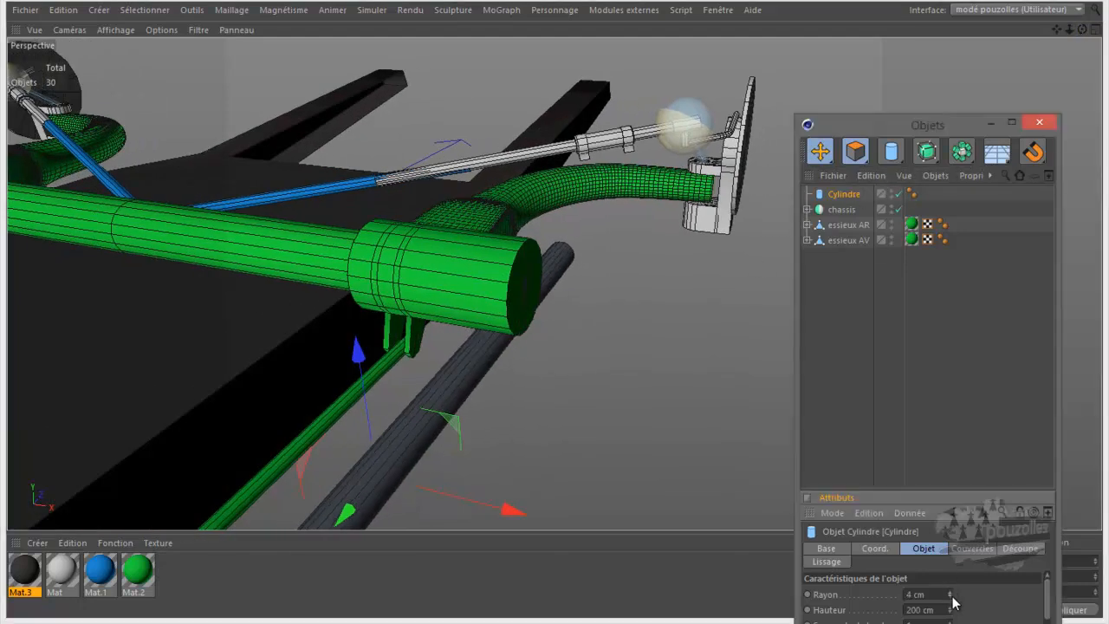
{"action": "left_click_drag", "start_coordinate": [466, 294], "coordinate": [568, 184], "text": "alt"}
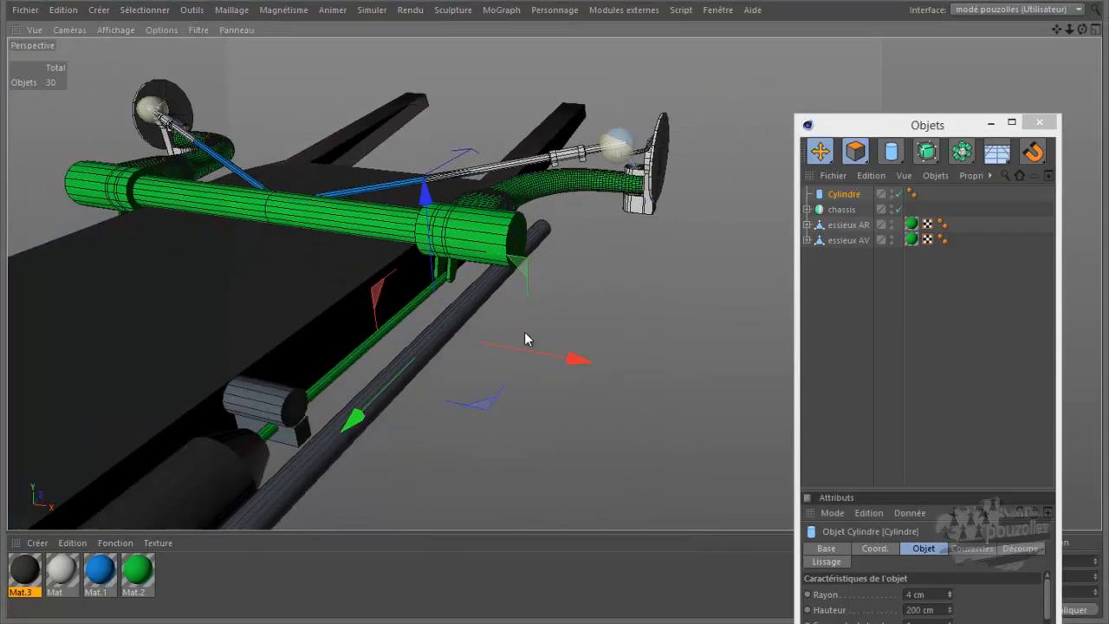
{"action": "left_click_drag", "start_coordinate": [512, 339], "coordinate": [536, 333], "text": "alt"}
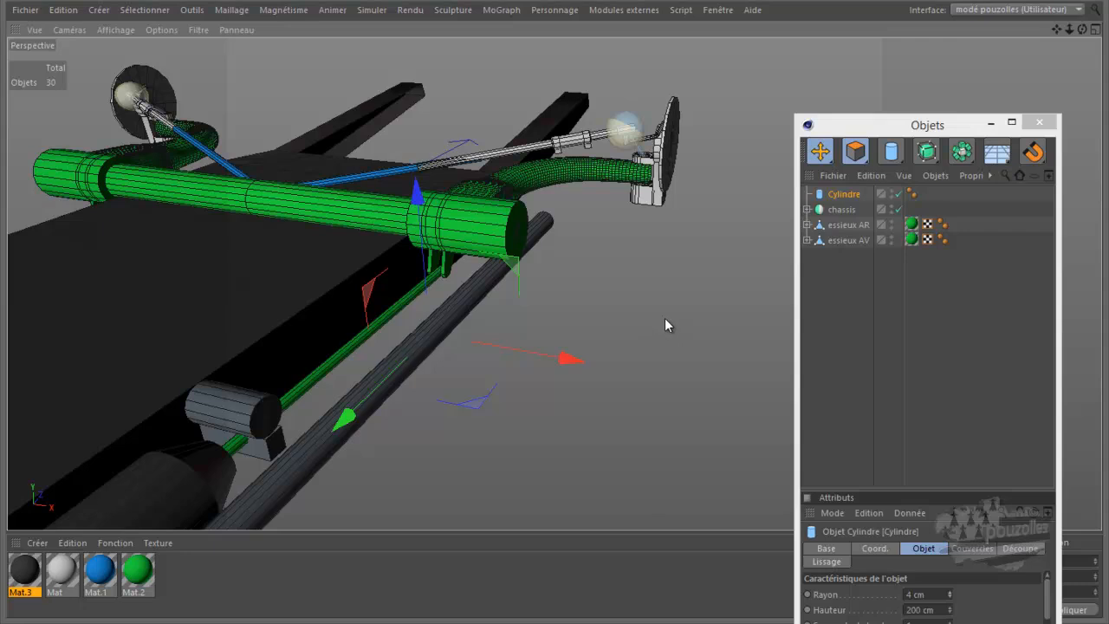
- In the top view, shorten the cylinder to a height of 75 cm and move it closer to the rod, starting at the axle tube's edge
{"action": "middle_click", "coordinate": [557, 377]}
{"action": "middle_click", "coordinate": [693, 171]}
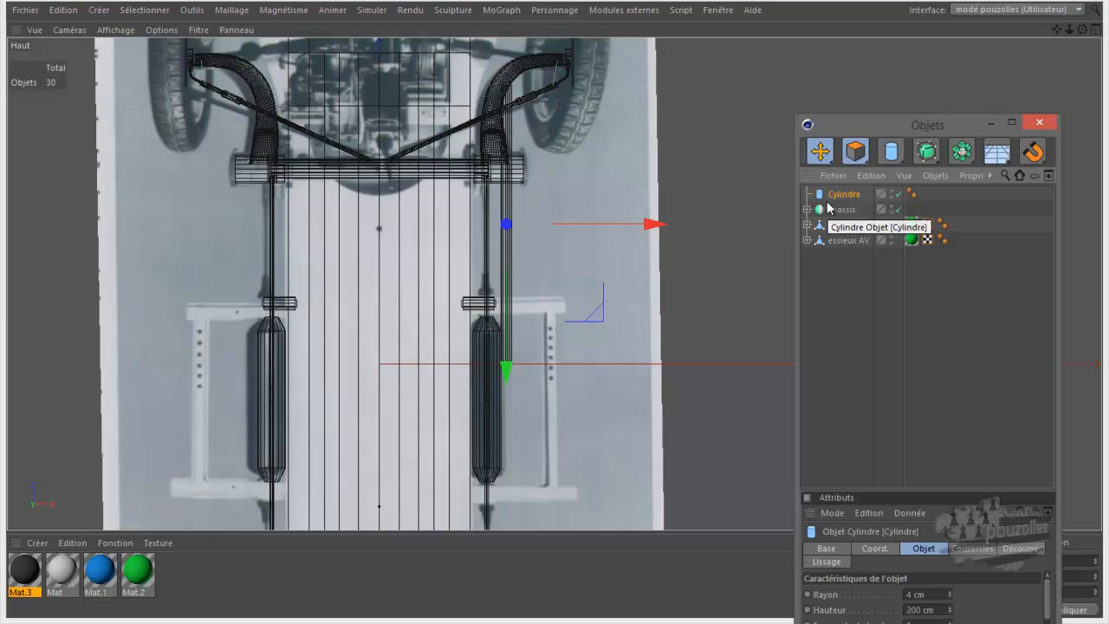
{"action": "left_click", "coordinate": [950, 612]}
{"action": "left_click_drag", "start_coordinate": [949, 610], "coordinate": [949, 610]}
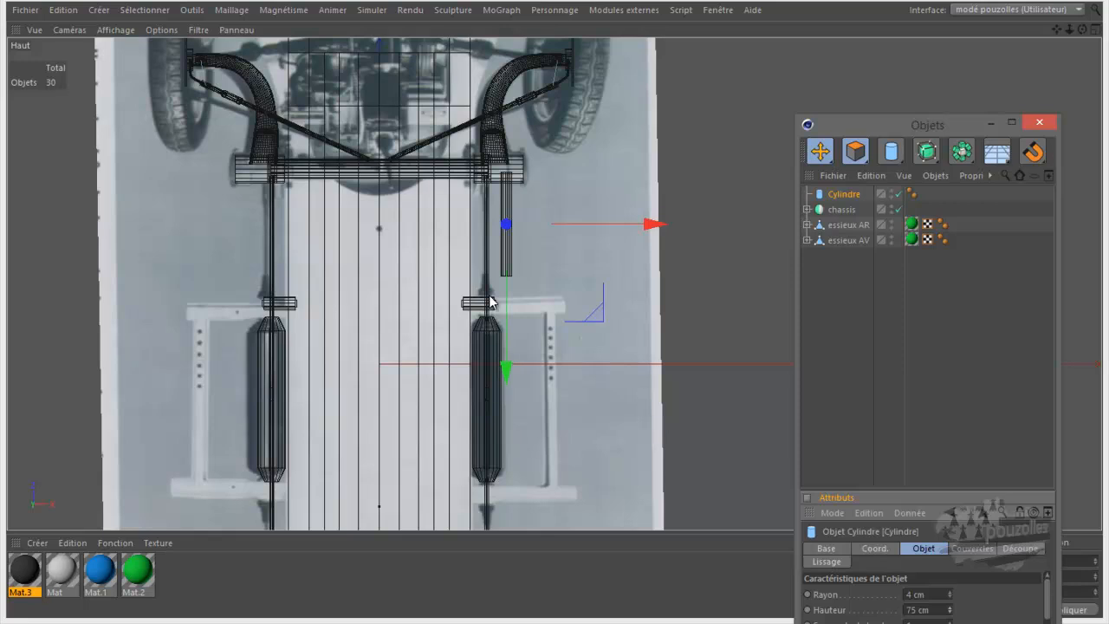
{"action": "scroll", "coordinate": [506, 166], "scroll_direction": "up", "scroll_amount": 3}
{"action": "scroll", "coordinate": [506, 163], "scroll_direction": "up", "scroll_amount": 4}
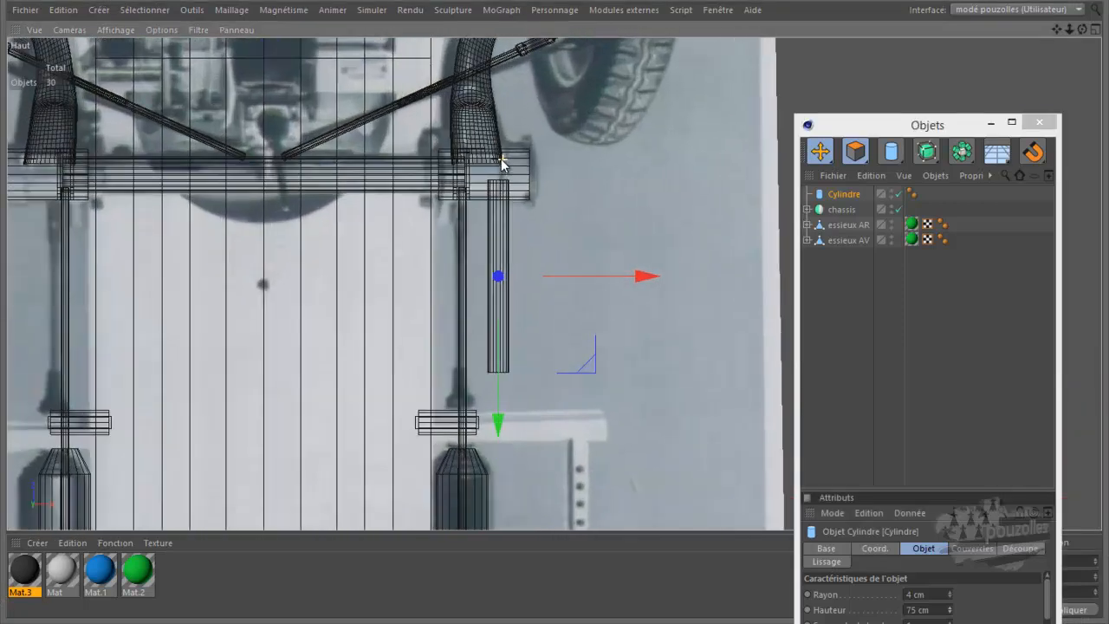
{"action": "left_click_drag", "start_coordinate": [643, 316], "coordinate": [629, 323]}
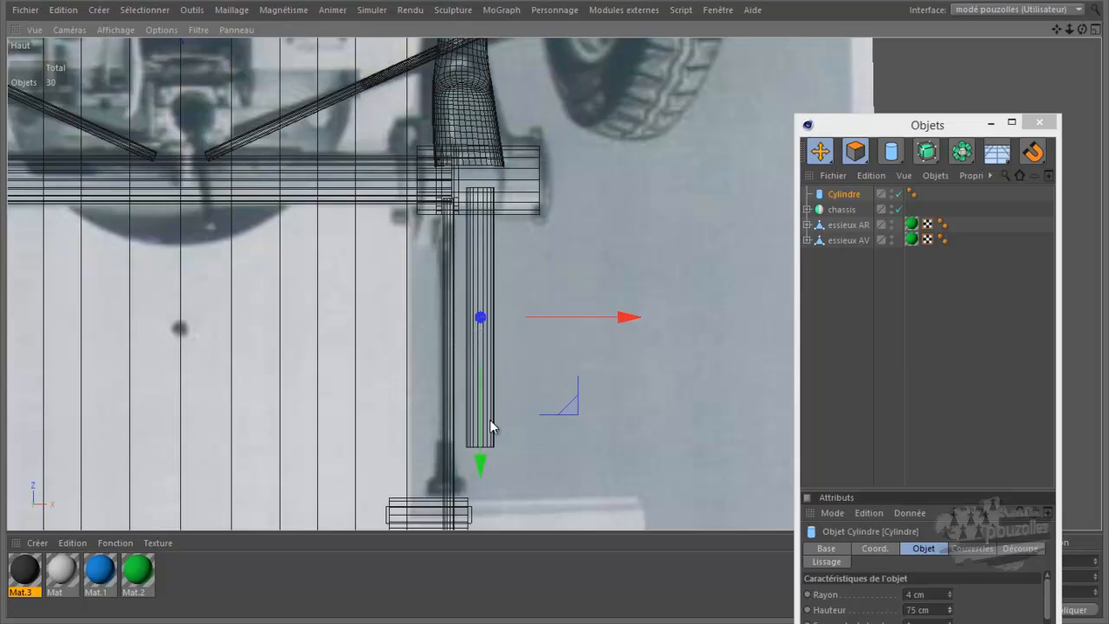
{"action": "left_click_drag", "start_coordinate": [482, 463], "coordinate": [479, 479]}
{"action": "left_click_drag", "start_coordinate": [477, 483], "coordinate": [478, 485]}
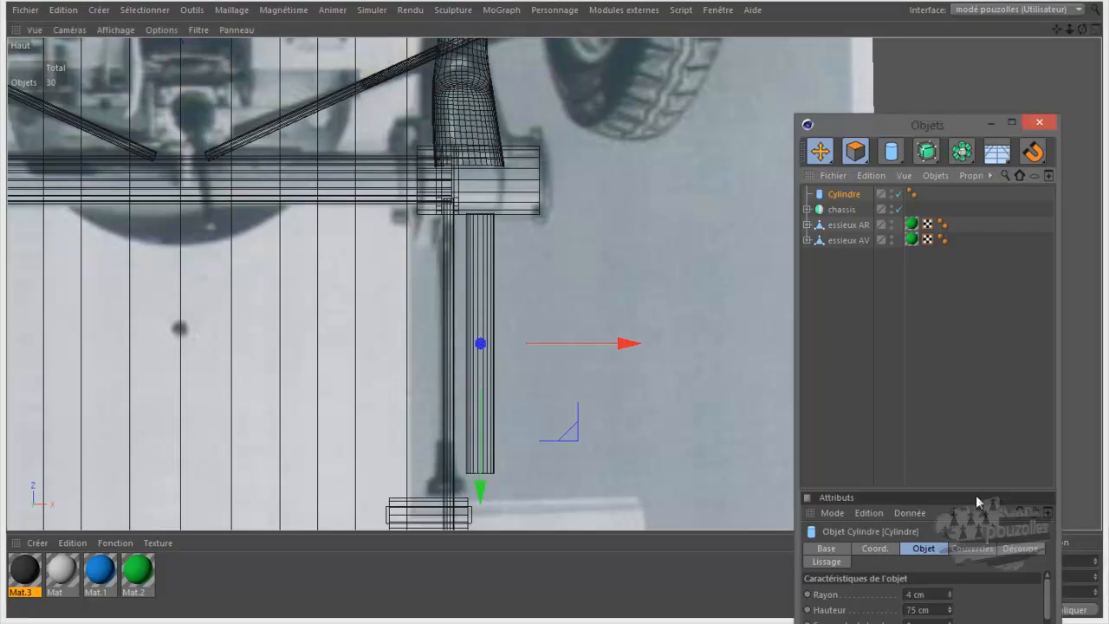
- Set the cylinder's height to 62 cm and shift it back against the axle tube, slightly closer to the rod
{"action": "left_click_drag", "start_coordinate": [950, 613], "coordinate": [951, 612]}
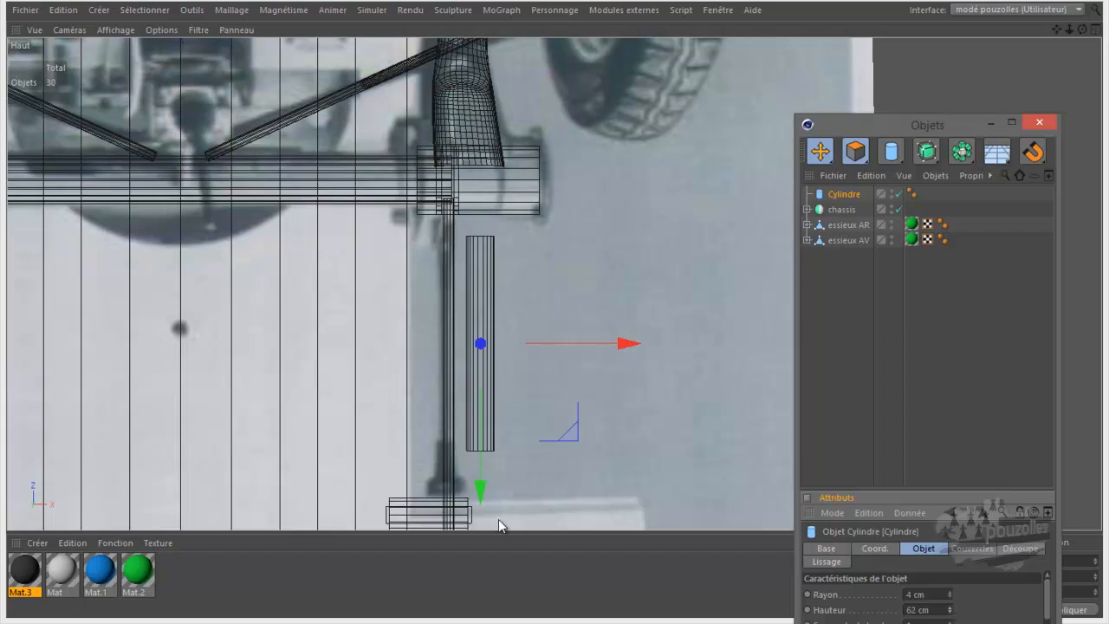
{"action": "left_click_drag", "start_coordinate": [480, 487], "coordinate": [482, 466]}
{"action": "left_click_drag", "start_coordinate": [627, 326], "coordinate": [620, 327]}
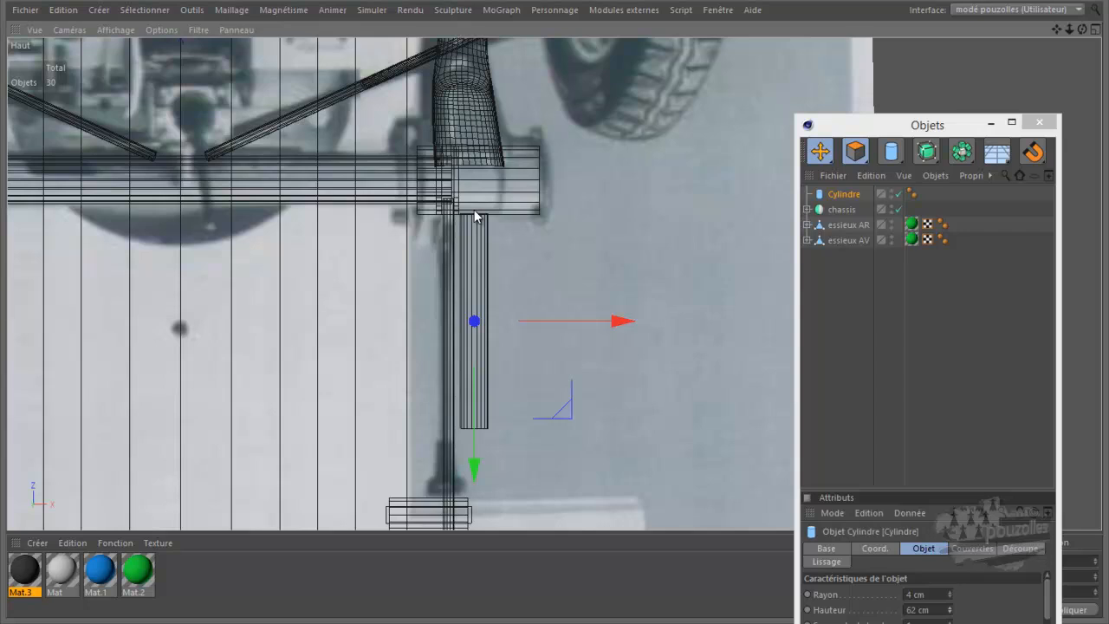
- Duplicate the cylinder, rotate the copy 90° so it lies crosswise, and move it to the original's end at the axle tube
{"action": "left_click_drag", "start_coordinate": [842, 198], "coordinate": [844, 206]}
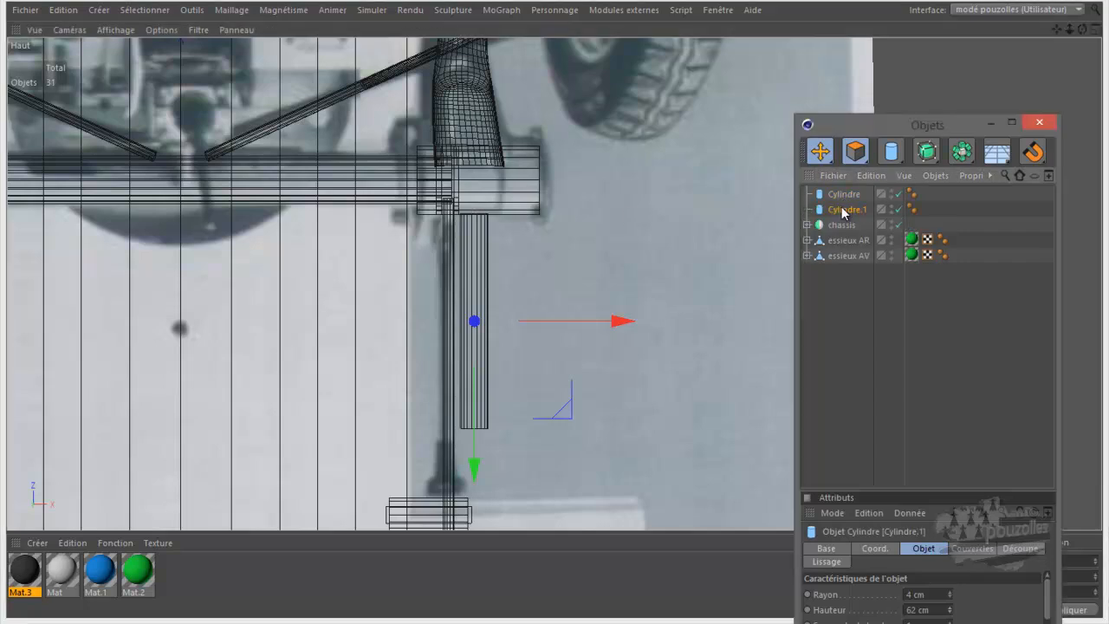
{"action": "left_click", "coordinate": [825, 155]}
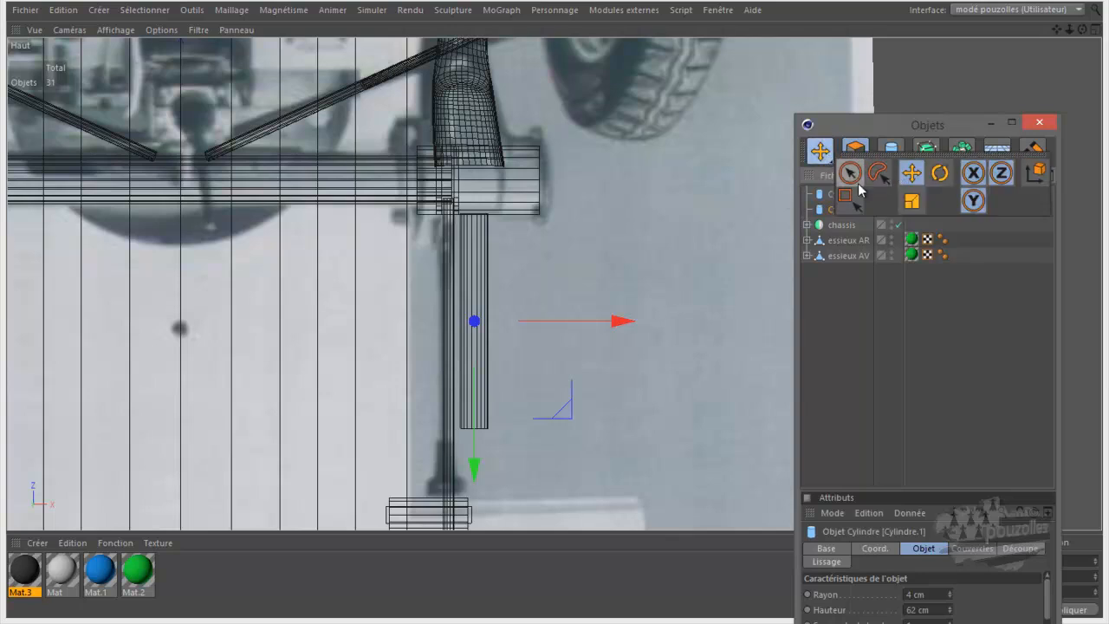
{"action": "left_click", "coordinate": [937, 174]}
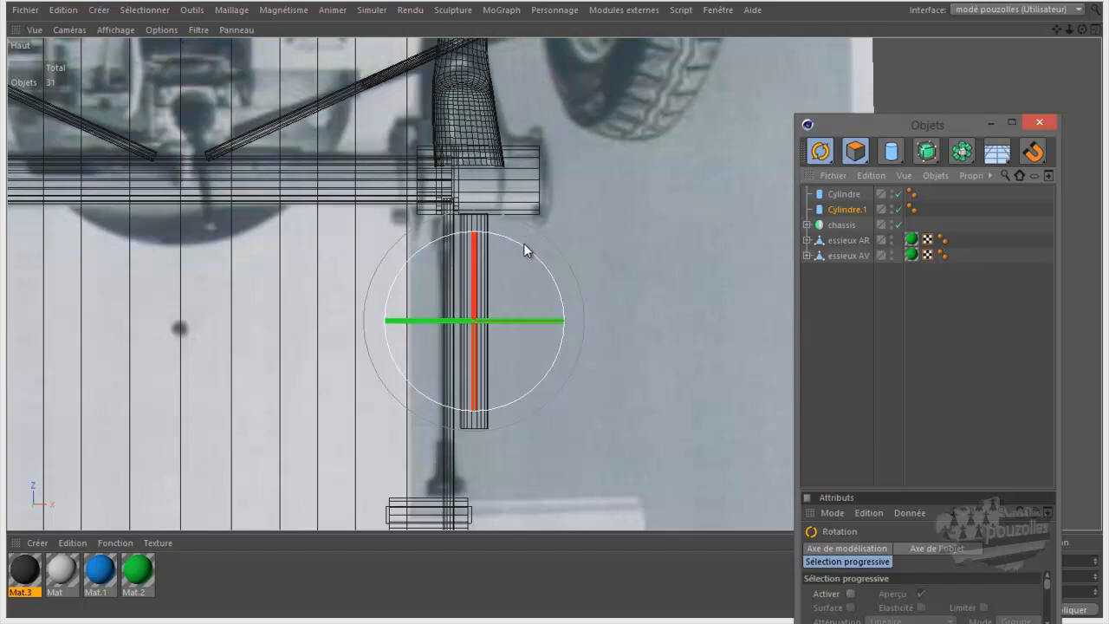
{"action": "left_click_drag", "start_coordinate": [523, 243], "coordinate": [544, 360]}
{"action": "left_click_drag", "start_coordinate": [820, 152], "coordinate": [908, 175]}
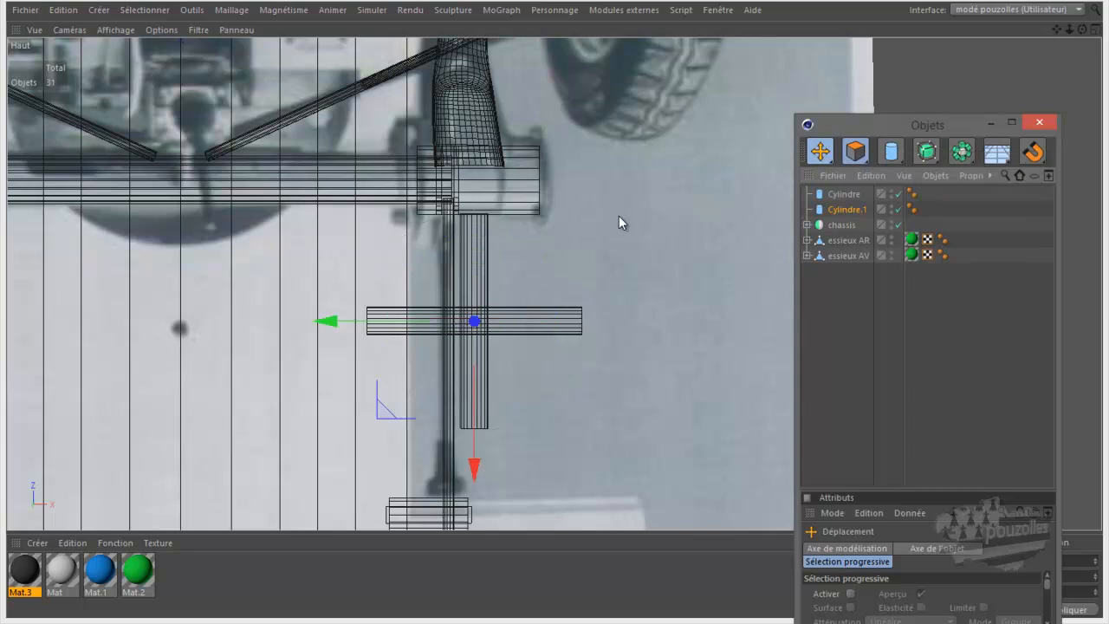
{"action": "left_click_drag", "start_coordinate": [474, 468], "coordinate": [484, 352]}
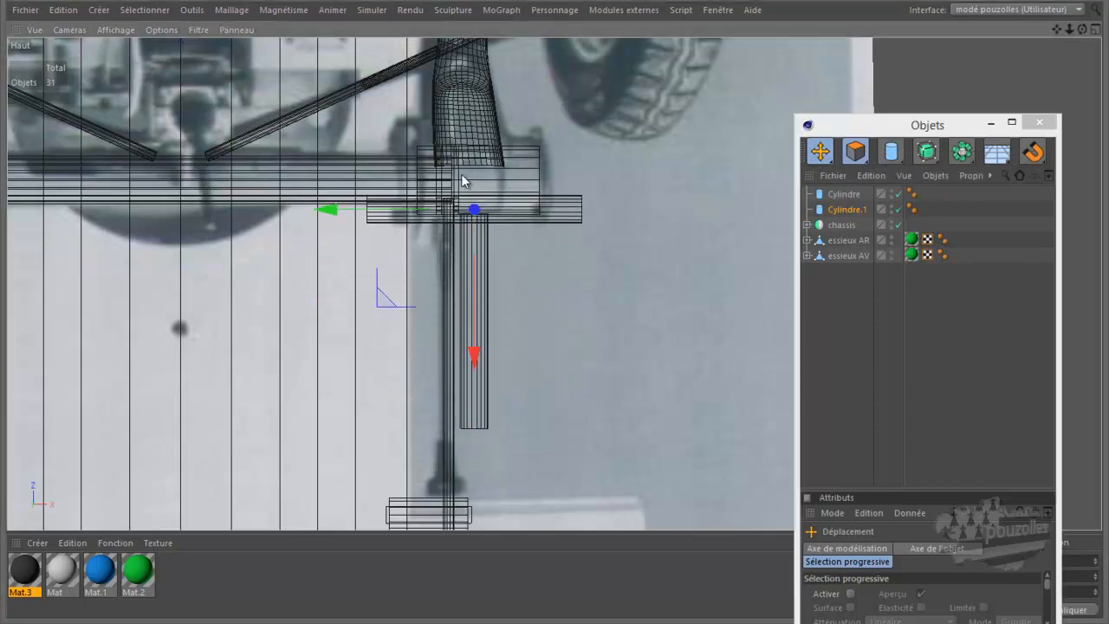
- Shorten the crosswise cylinder copy to a height of 4 cm and inspect its fit in the perspective view
{"action": "scroll", "coordinate": [461, 192], "scroll_direction": "up", "scroll_amount": 3}
{"action": "scroll", "coordinate": [461, 197], "scroll_direction": "up", "scroll_amount": 1}
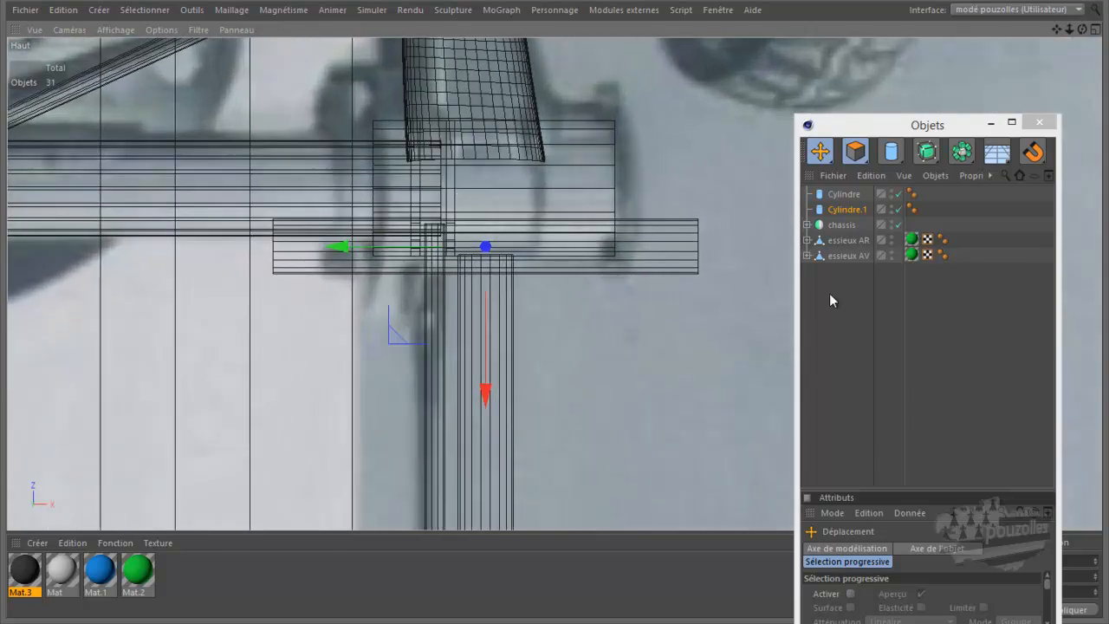
{"action": "left_click", "coordinate": [847, 210]}
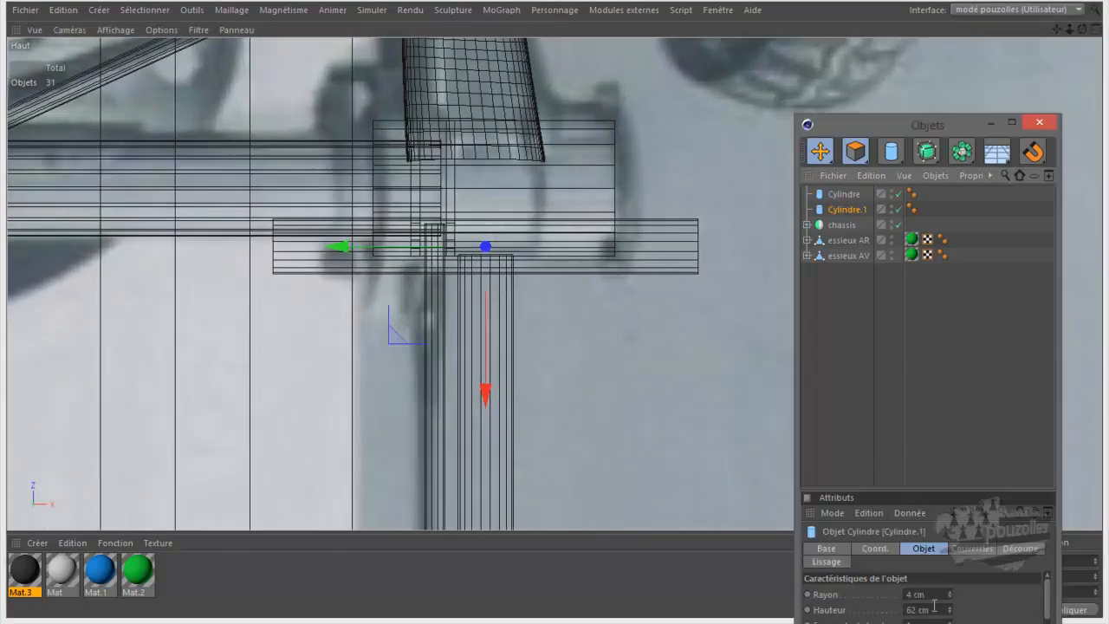
{"action": "left_click_drag", "start_coordinate": [949, 609], "coordinate": [951, 615]}
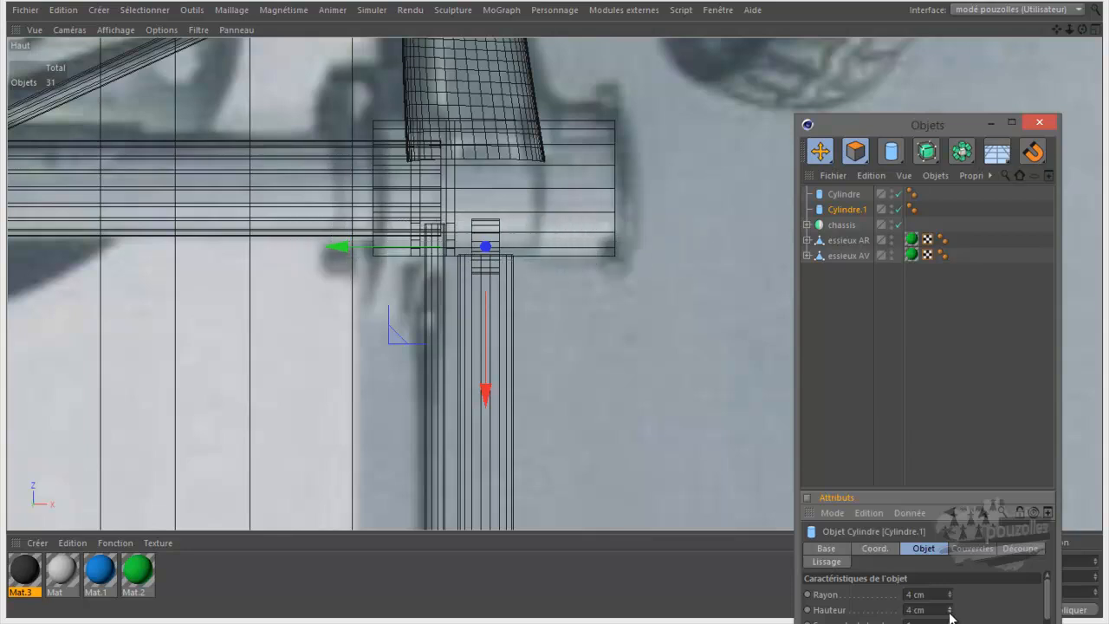
{"action": "middle_click", "coordinate": [321, 242]}
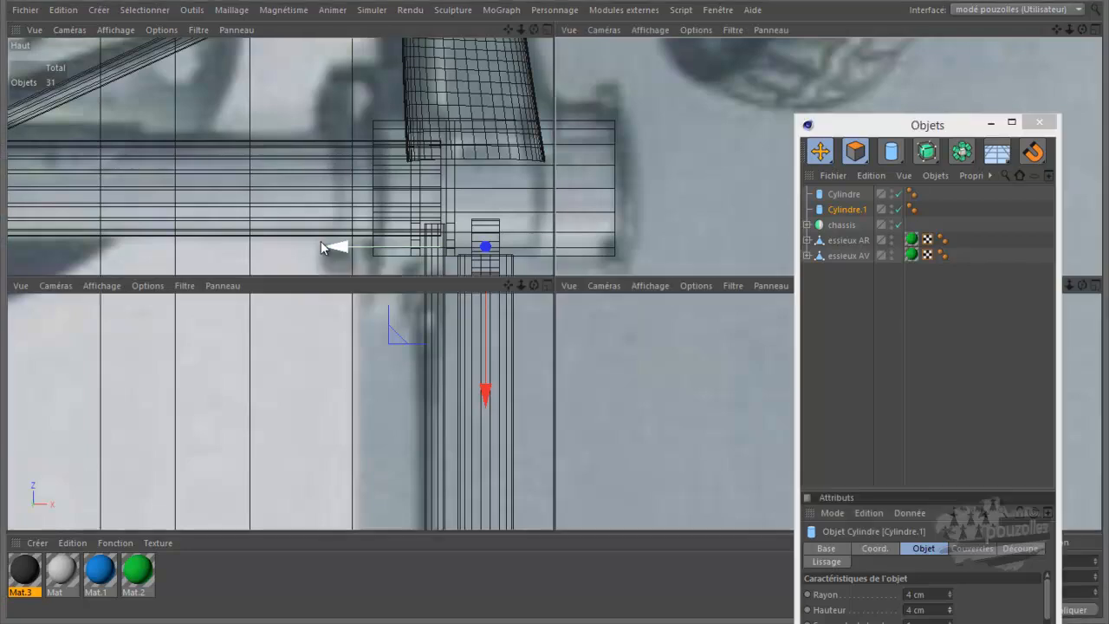
{"action": "middle_click", "coordinate": [258, 206]}
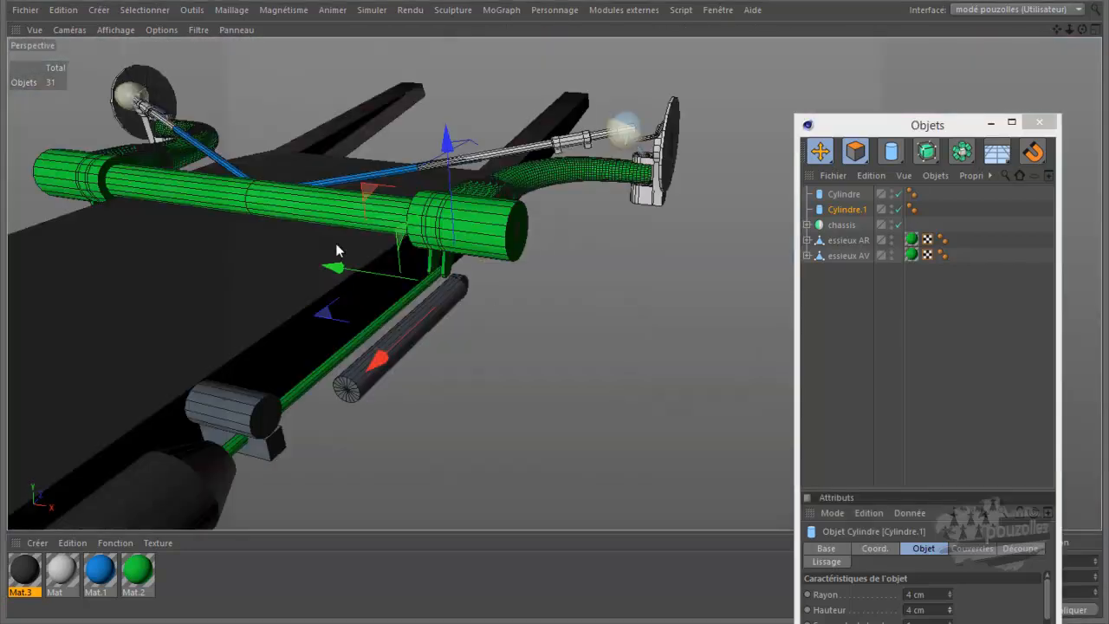
{"action": "scroll", "coordinate": [493, 306], "scroll_direction": "up", "scroll_amount": 10}
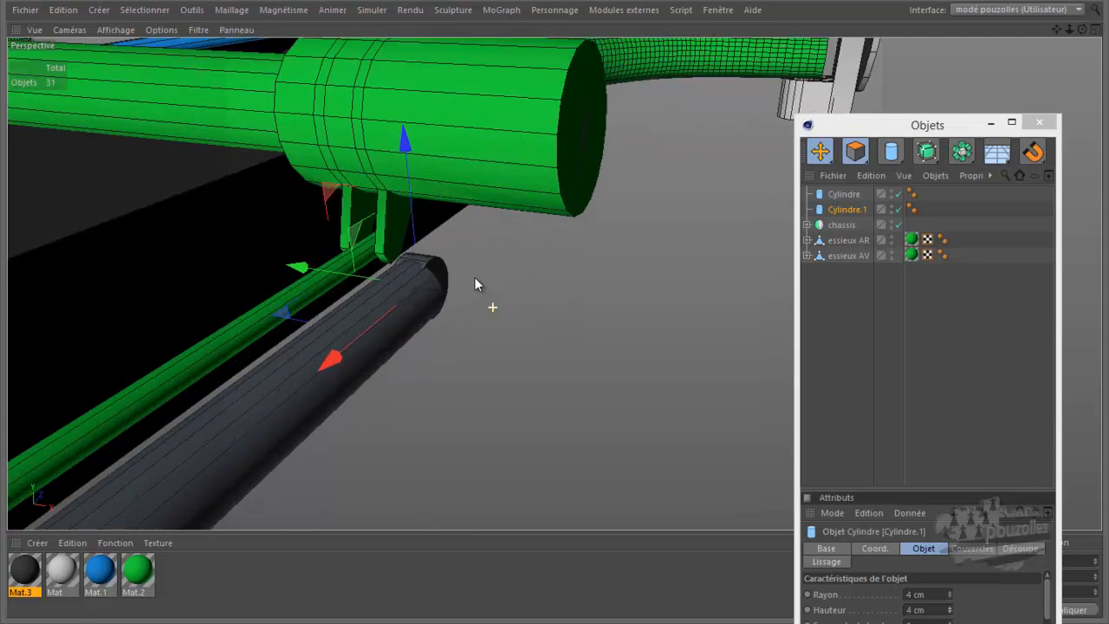
{"action": "left_click_drag", "start_coordinate": [1082, 30], "coordinate": [553, 312]}
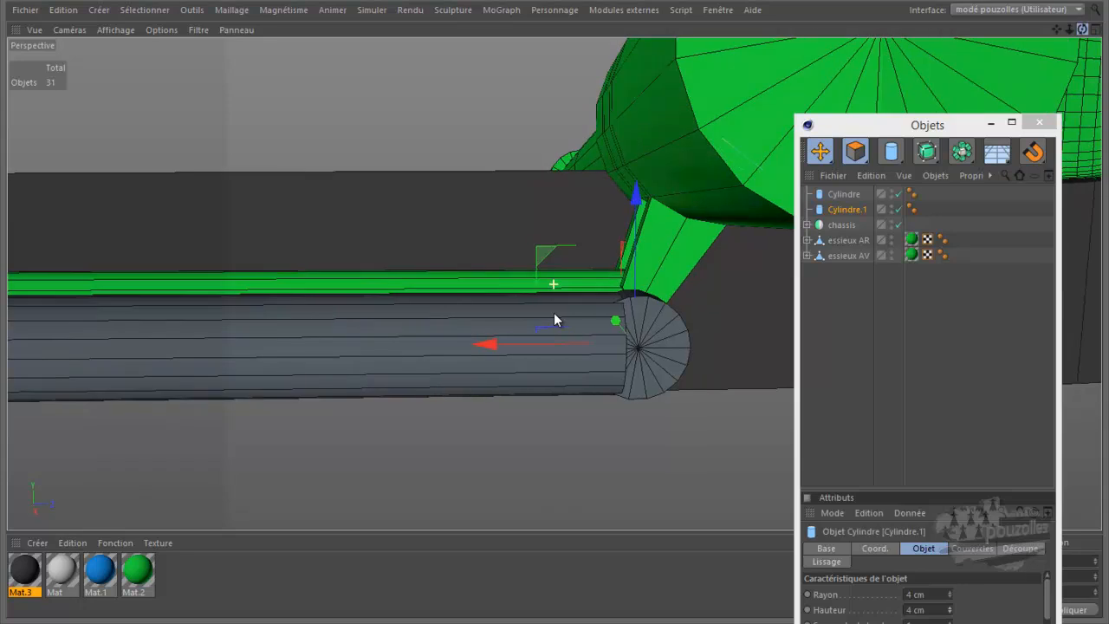
- Try a height of 3 cm and a radius of 5 cm on the crosswise cylinder, and return both values to 4 cm
{"action": "left_click", "coordinate": [950, 612]}
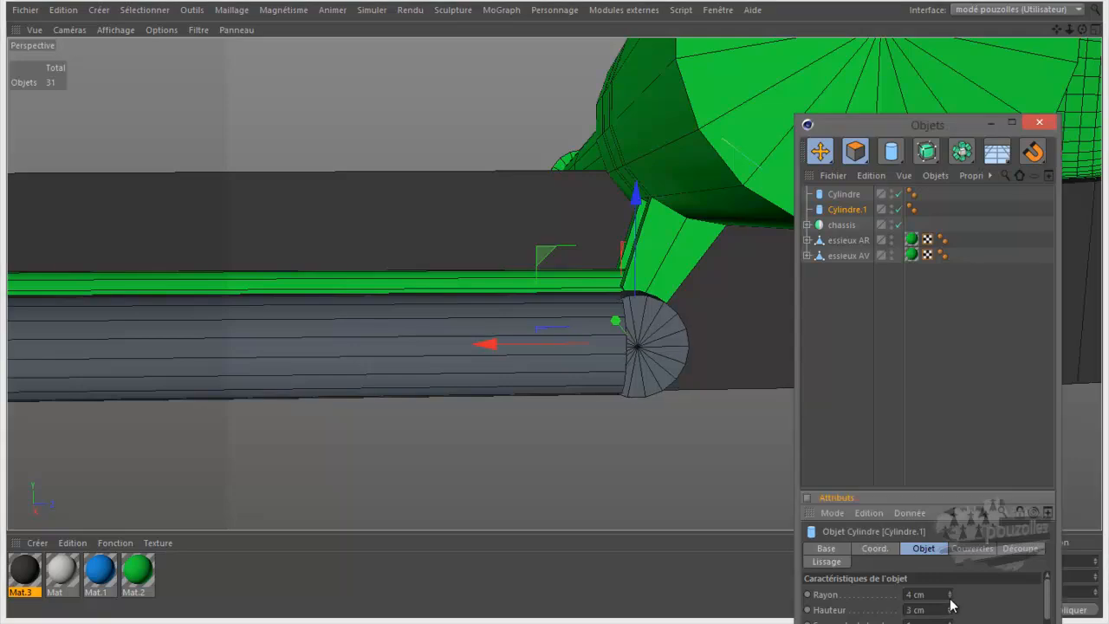
{"action": "left_click", "coordinate": [950, 607]}
{"action": "left_click", "coordinate": [950, 591]}
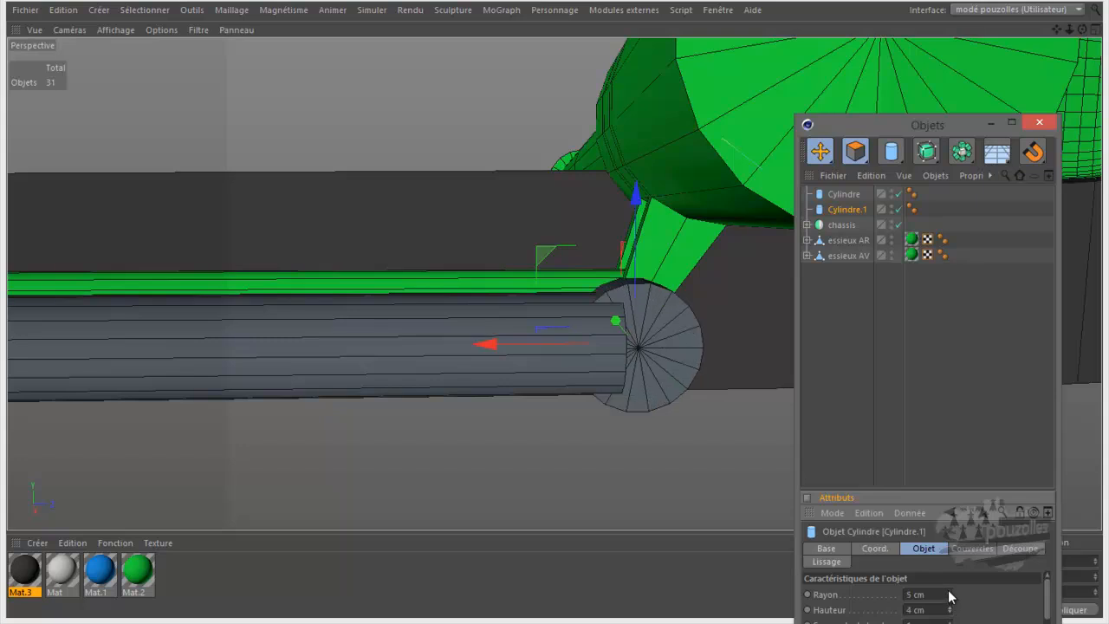
{"action": "left_click", "coordinate": [950, 597]}
{"action": "left_click", "coordinate": [950, 597]}
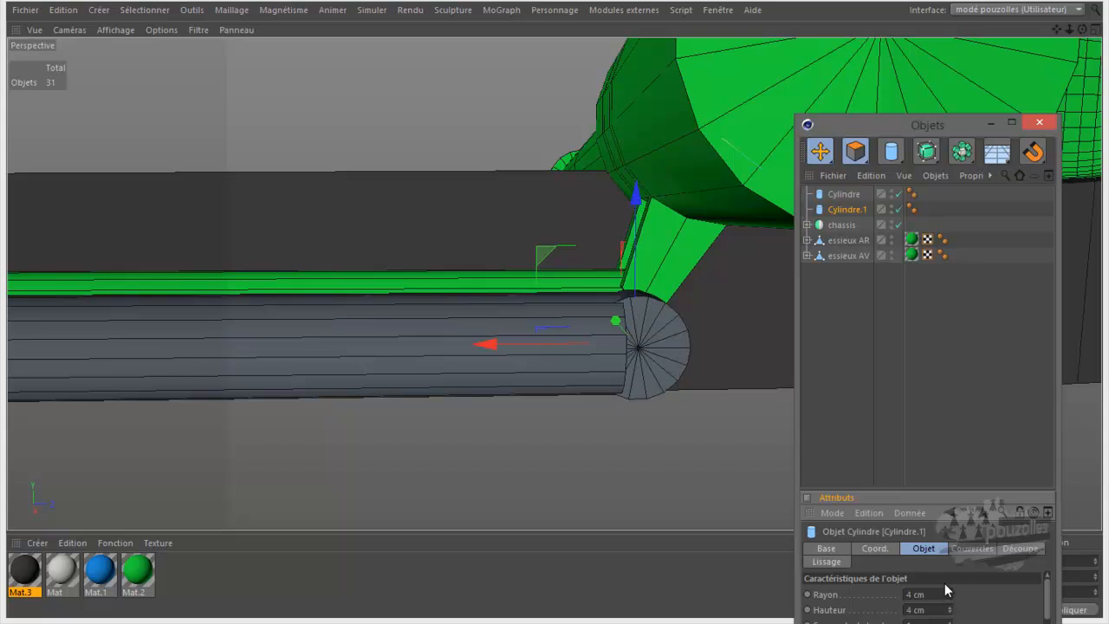
- Nudge the crosswise cylinder slightly outward along the chassis length at the long cylinder's end
{"action": "left_click_drag", "start_coordinate": [487, 345], "coordinate": [499, 352]}
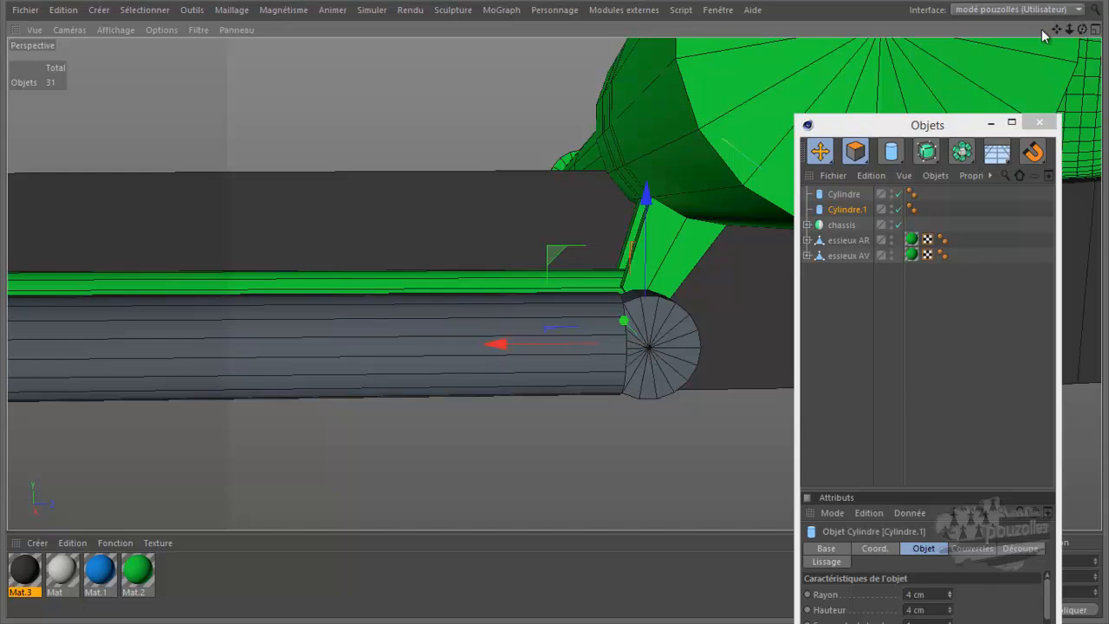
{"action": "left_click_drag", "start_coordinate": [547, 314], "coordinate": [558, 312]}
- Raise the long and crosswise cylinders together onto the thin rod's axis in the right view and shift them about 0.8 cm along the chassis
{"action": "left_click_drag", "start_coordinate": [934, 193], "coordinate": [835, 212]}
{"action": "middle_click", "coordinate": [539, 417]}
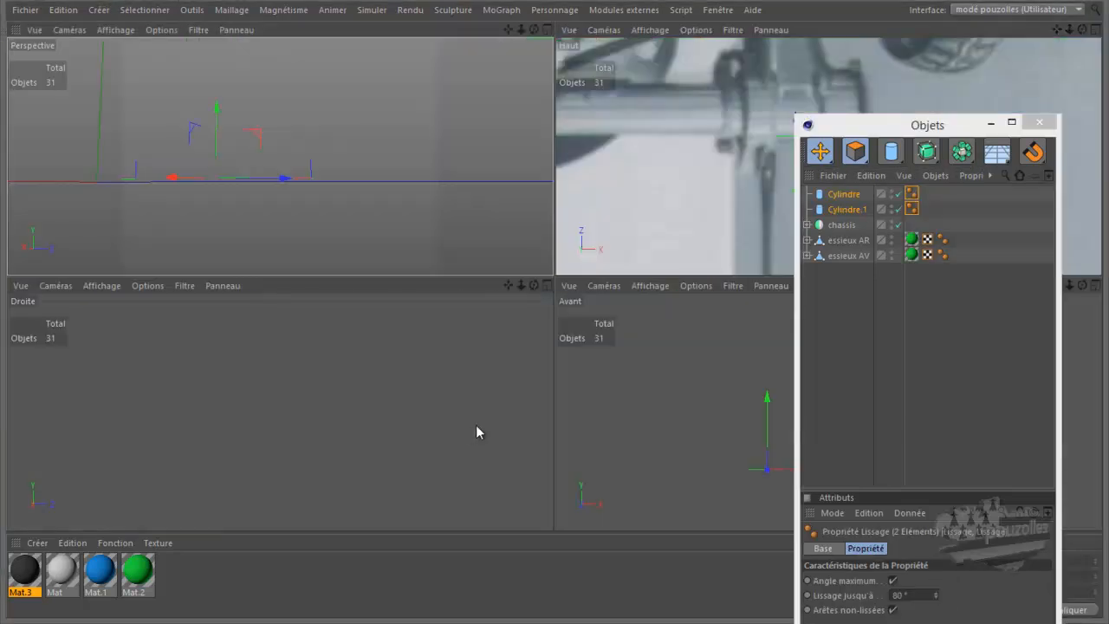
{"action": "middle_click", "coordinate": [600, 414]}
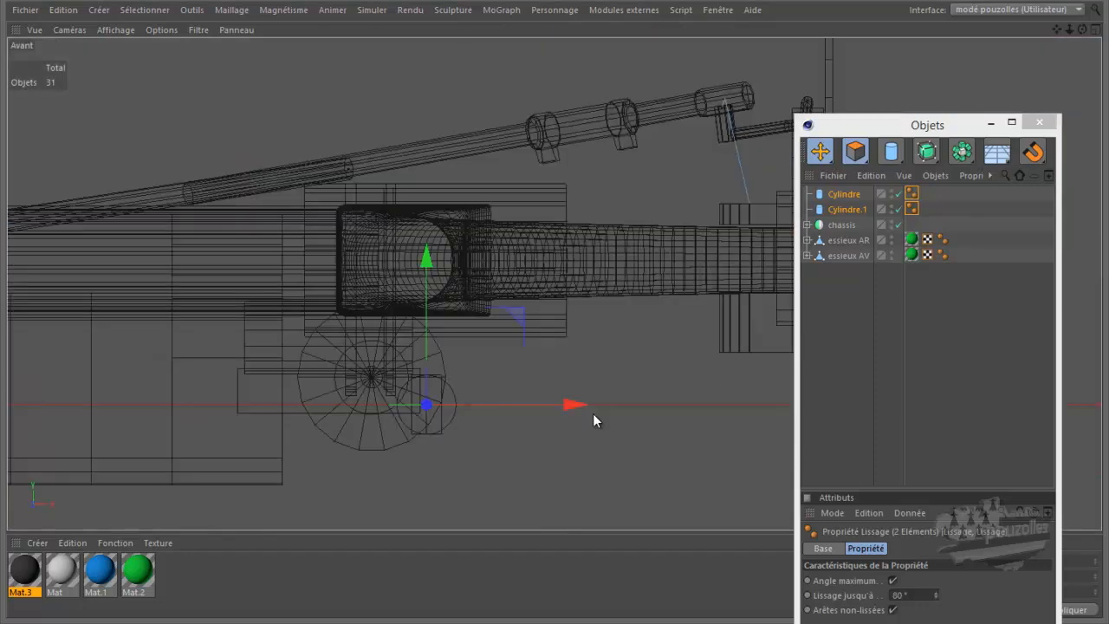
{"action": "scroll", "coordinate": [400, 351], "scroll_direction": "up", "scroll_amount": 5}
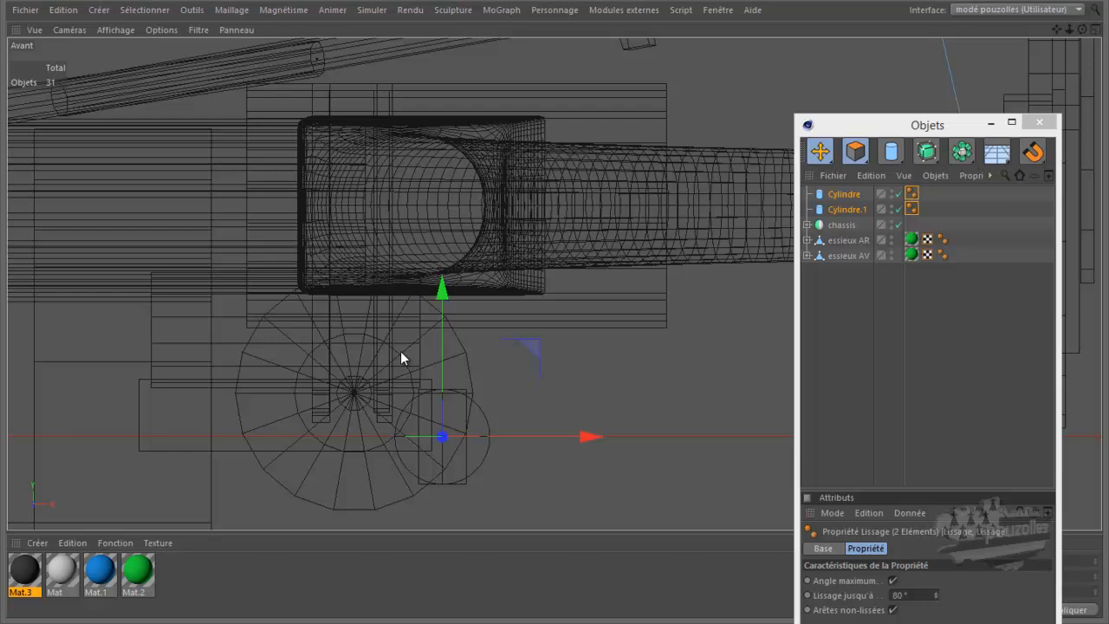
{"action": "middle_click", "coordinate": [400, 351]}
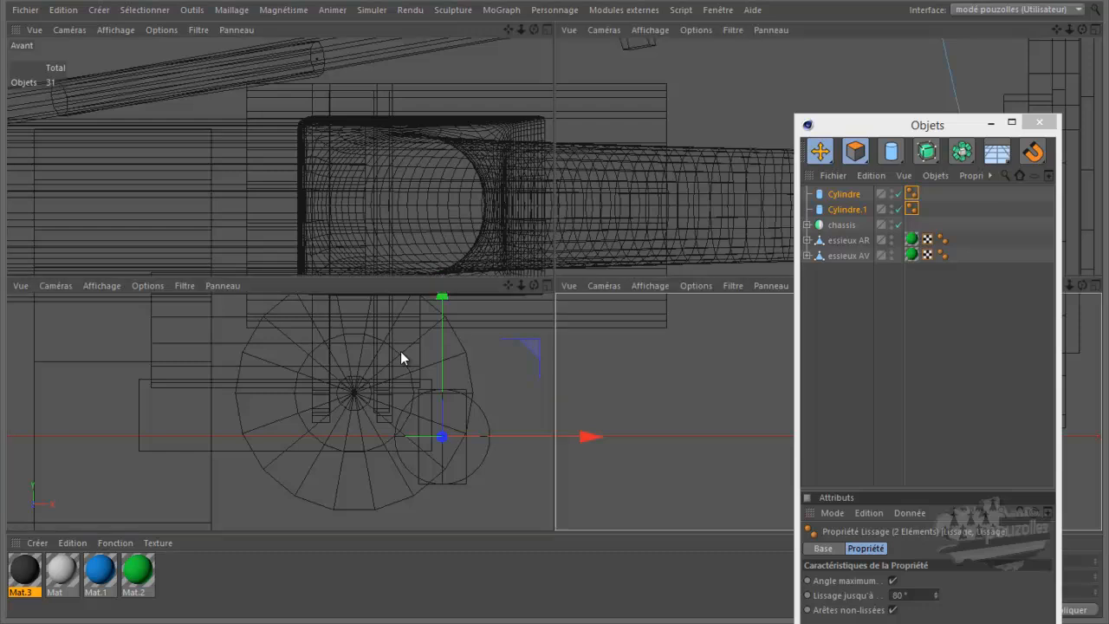
{"action": "middle_click", "coordinate": [376, 382]}
{"action": "scroll", "coordinate": [308, 375], "scroll_direction": "down", "scroll_amount": 5}
{"action": "right_click_drag", "start_coordinate": [230, 372], "coordinate": [208, 371], "text": "alt"}
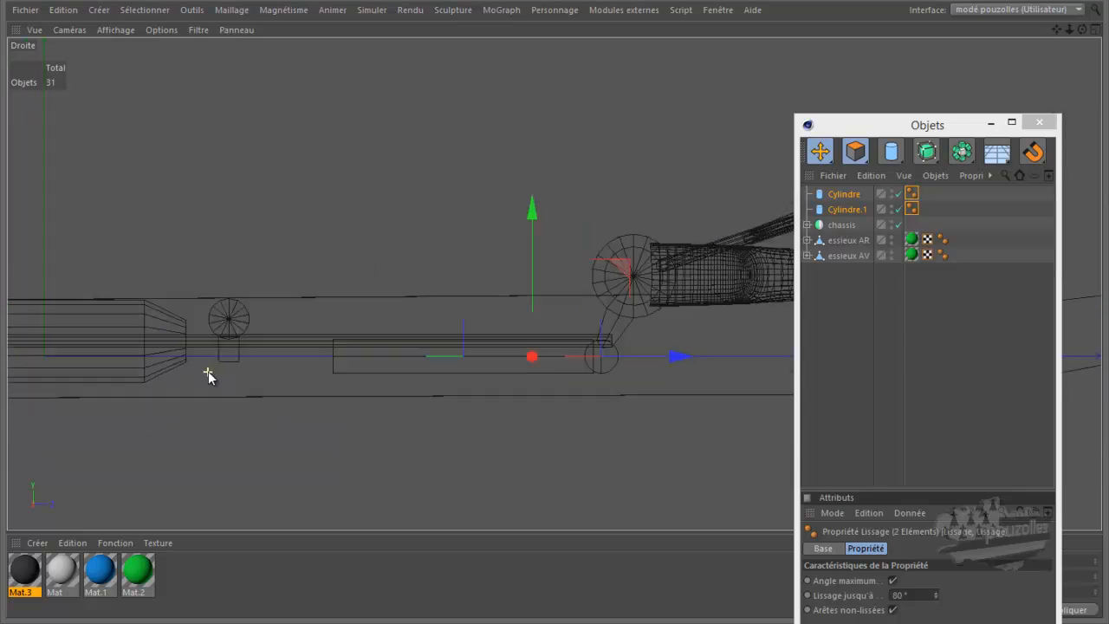
{"action": "right_click_drag", "start_coordinate": [511, 357], "coordinate": [574, 356], "text": "alt"}
{"action": "scroll", "coordinate": [574, 356], "scroll_direction": "up", "scroll_amount": 1}
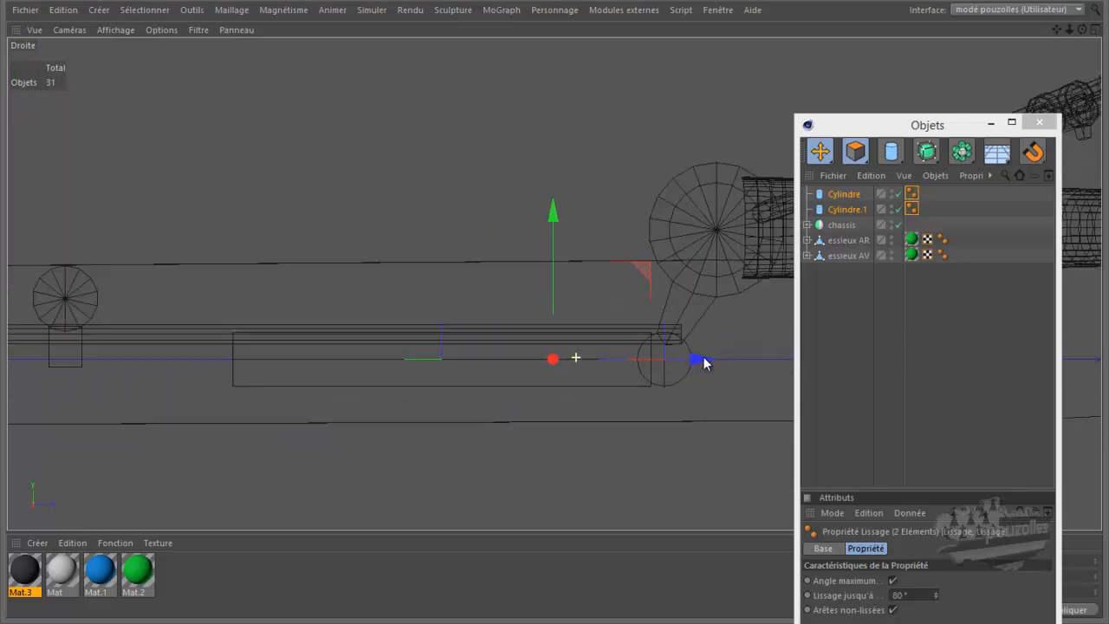
{"action": "scroll", "coordinate": [737, 359], "scroll_direction": "up", "scroll_amount": 3}
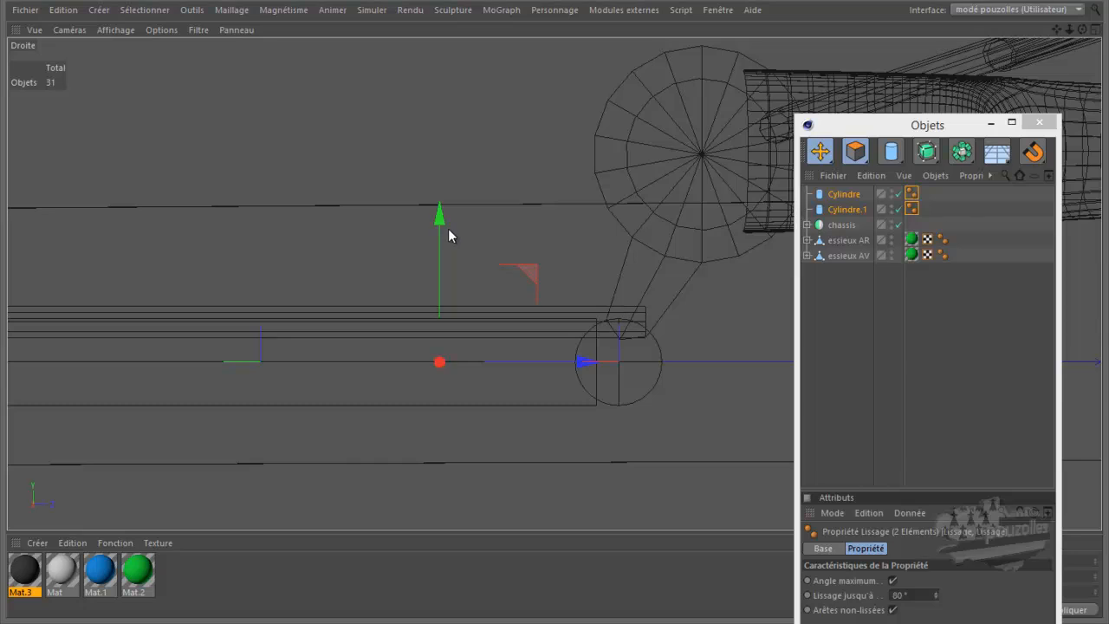
{"action": "left_click_drag", "start_coordinate": [438, 220], "coordinate": [439, 180]}
{"action": "left_click_drag", "start_coordinate": [587, 322], "coordinate": [596, 324]}
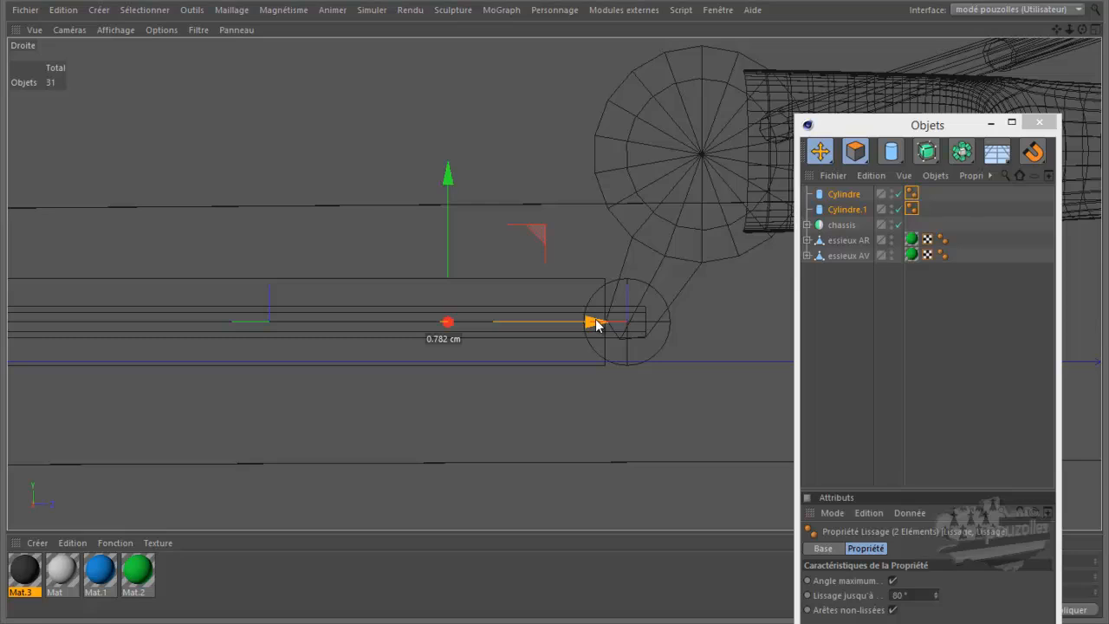
- Move both cylinders about 0.6 cm sideways towards the green rod and check their clearance from the brackets
{"action": "middle_click", "coordinate": [299, 246]}
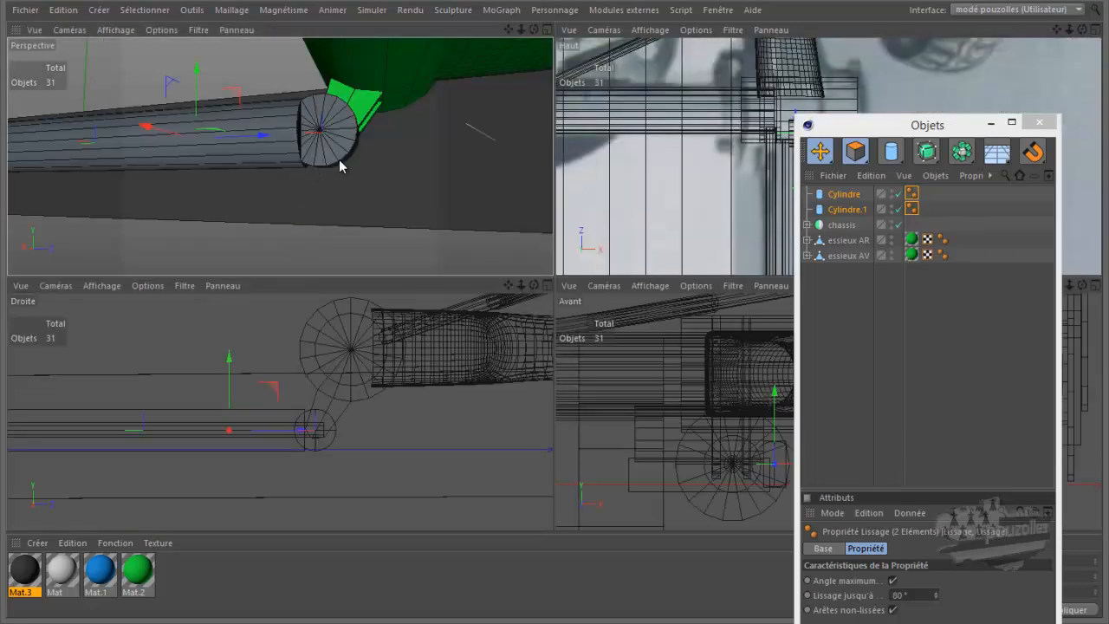
{"action": "middle_click", "coordinate": [339, 159]}
{"action": "left_click_drag", "start_coordinate": [1082, 31], "coordinate": [554, 312]}
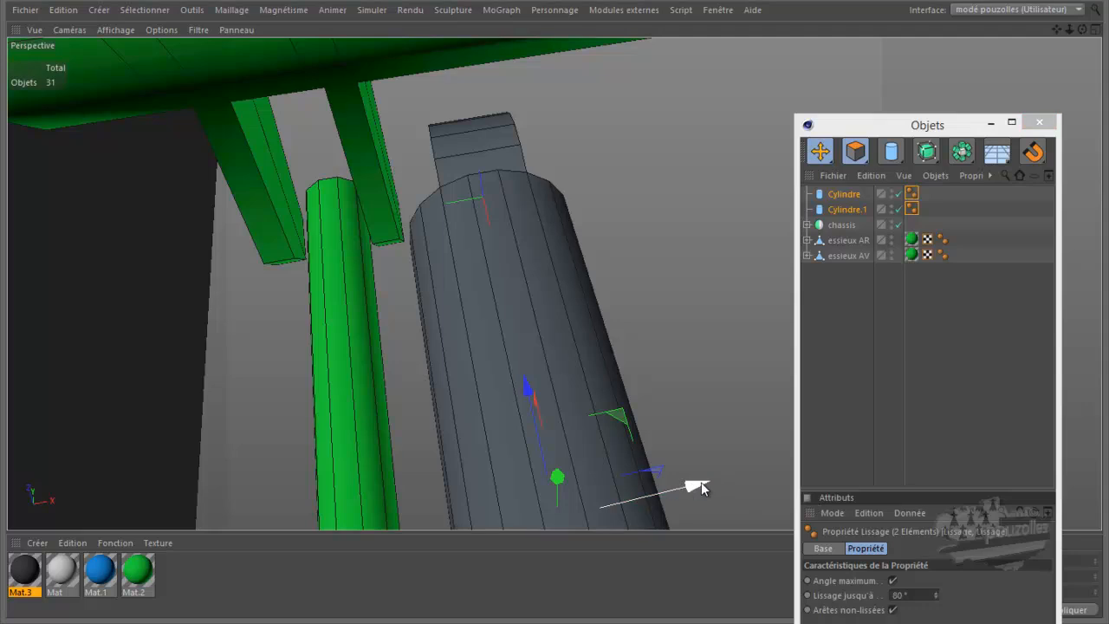
{"action": "left_click_drag", "start_coordinate": [698, 487], "coordinate": [679, 495]}
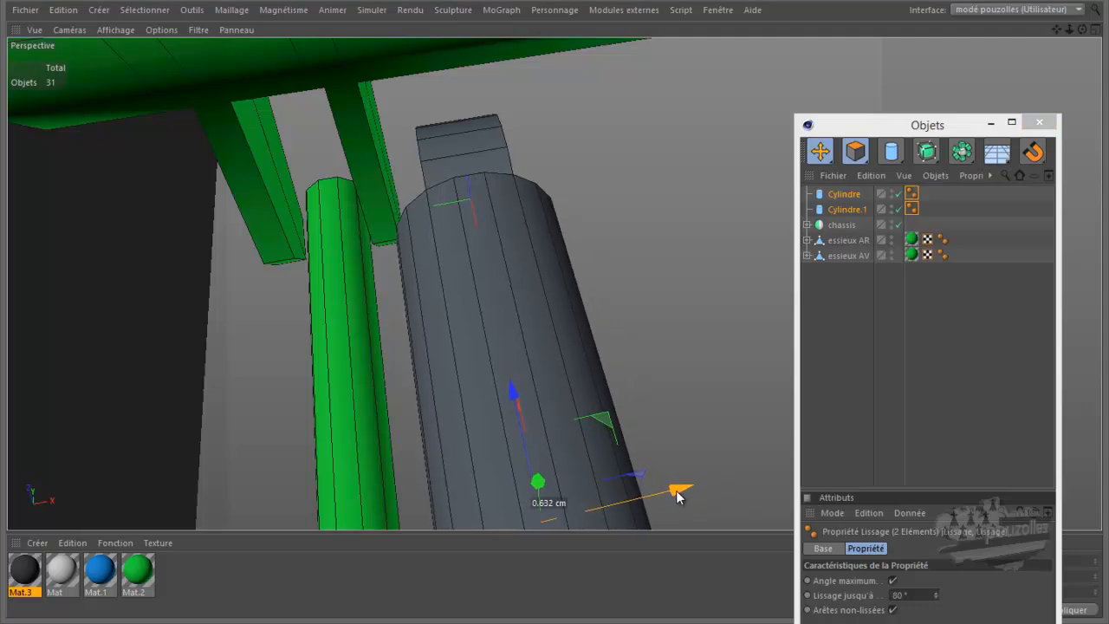
{"action": "left_click_drag", "start_coordinate": [1081, 29], "coordinate": [560, 315]}
{"action": "scroll", "coordinate": [485, 299], "scroll_direction": "down", "scroll_amount": 6}
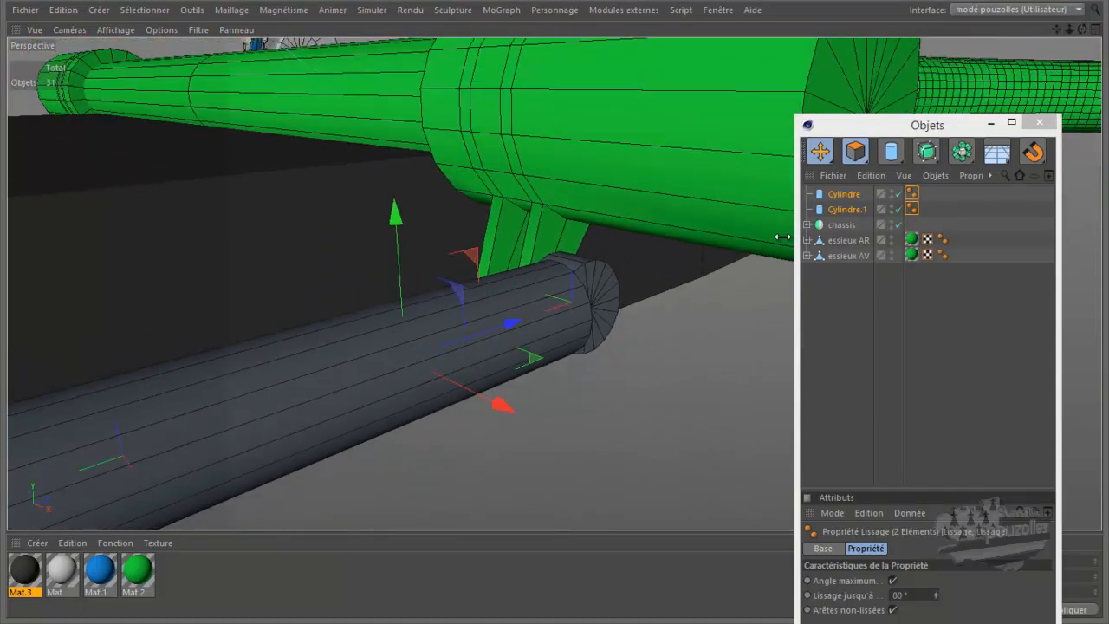
- Duplicate the crosswise cylinder and set the copy's rotation segments to 6
{"action": "left_click", "coordinate": [844, 211]}
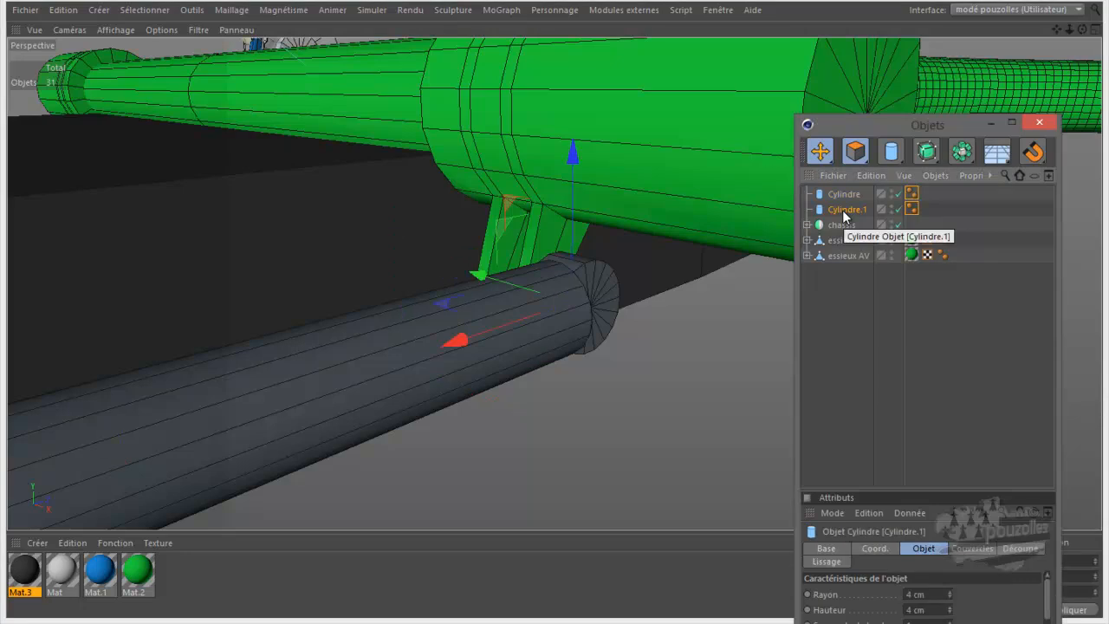
{"action": "left_click_drag", "start_coordinate": [845, 216], "coordinate": [844, 224], "text": "ctrl"}
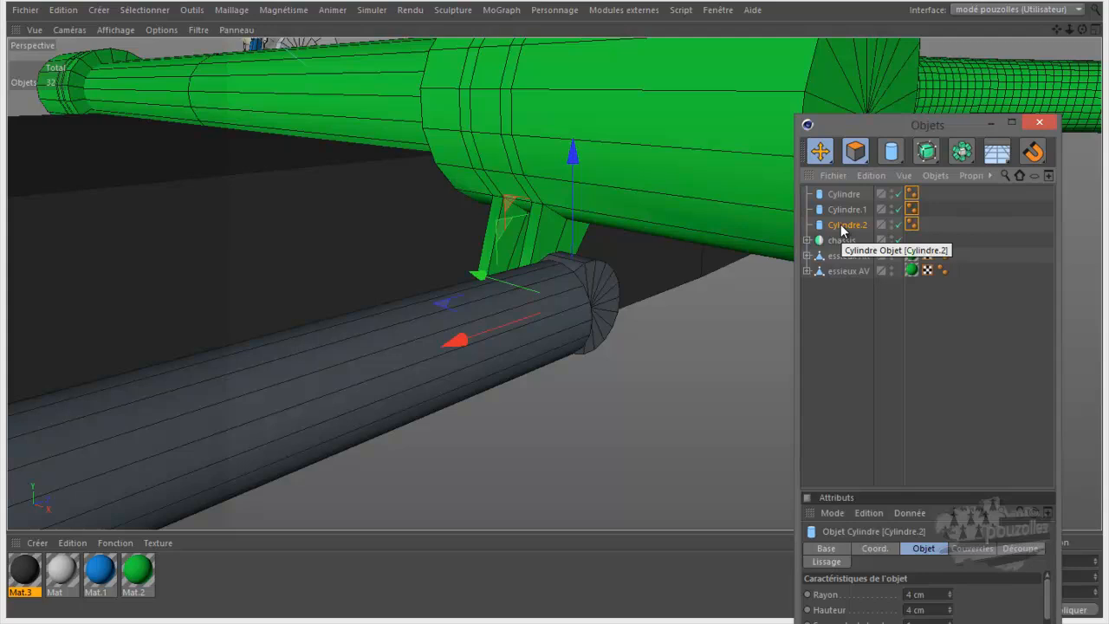
{"action": "middle_click", "coordinate": [620, 345]}
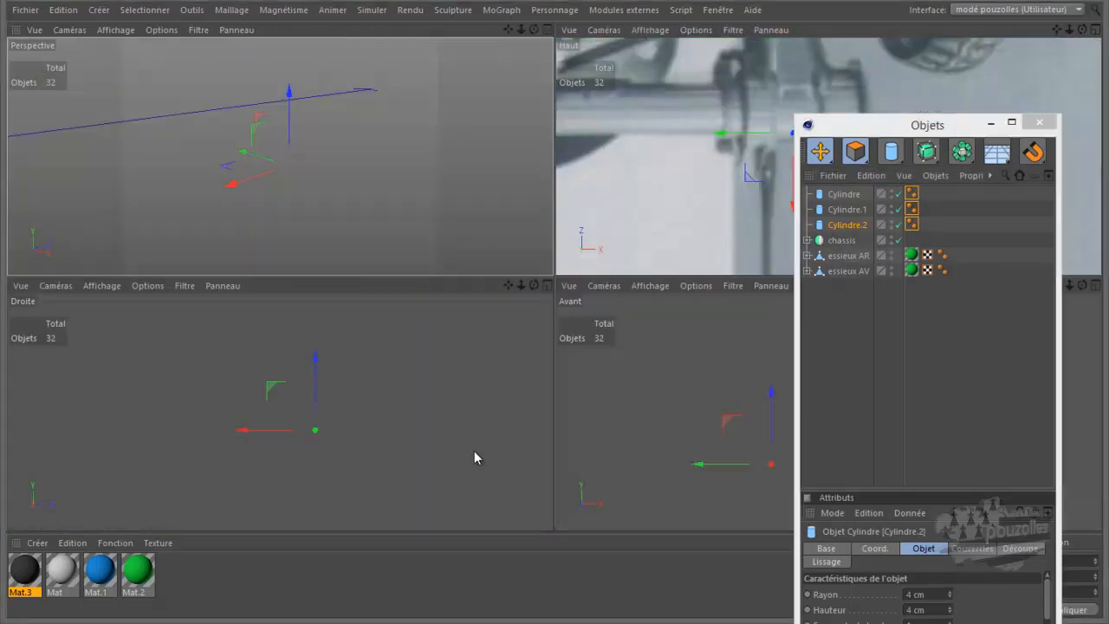
{"action": "middle_click", "coordinate": [321, 435]}
{"action": "scroll", "coordinate": [673, 306], "scroll_direction": "up", "scroll_amount": 5}
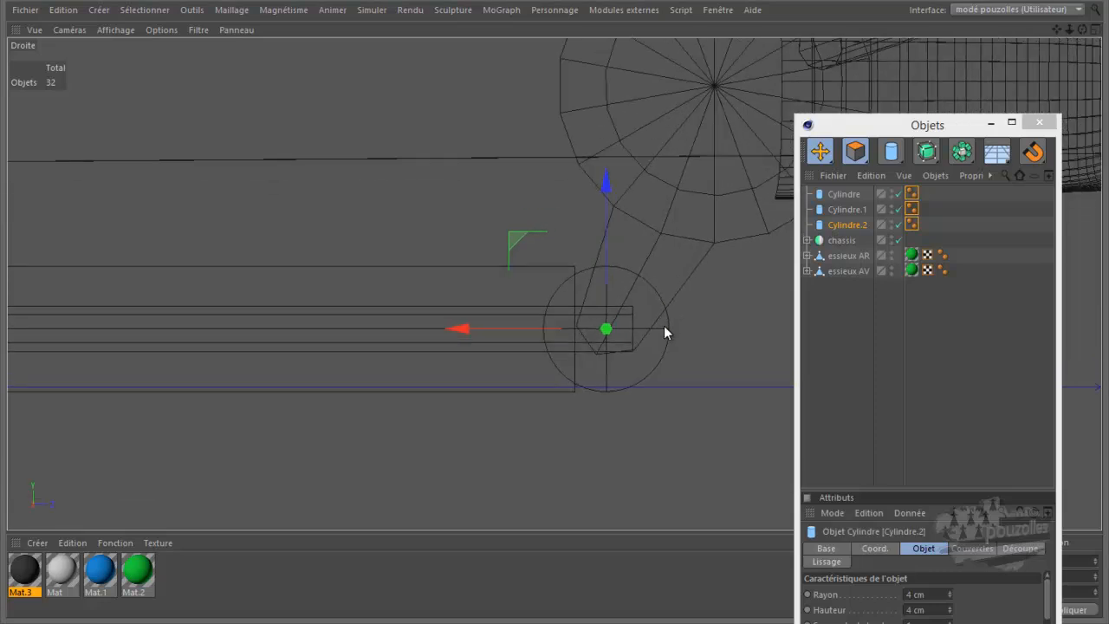
{"action": "scroll", "coordinate": [664, 326], "scroll_direction": "up", "scroll_amount": 3}
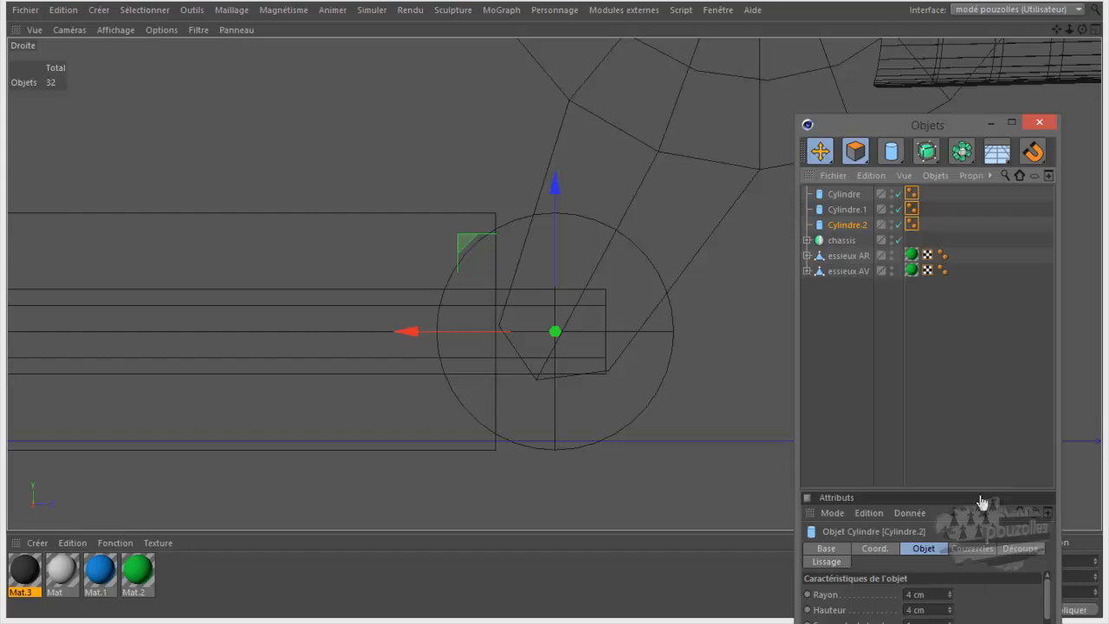
{"action": "left_click_drag", "start_coordinate": [976, 490], "coordinate": [977, 423]}
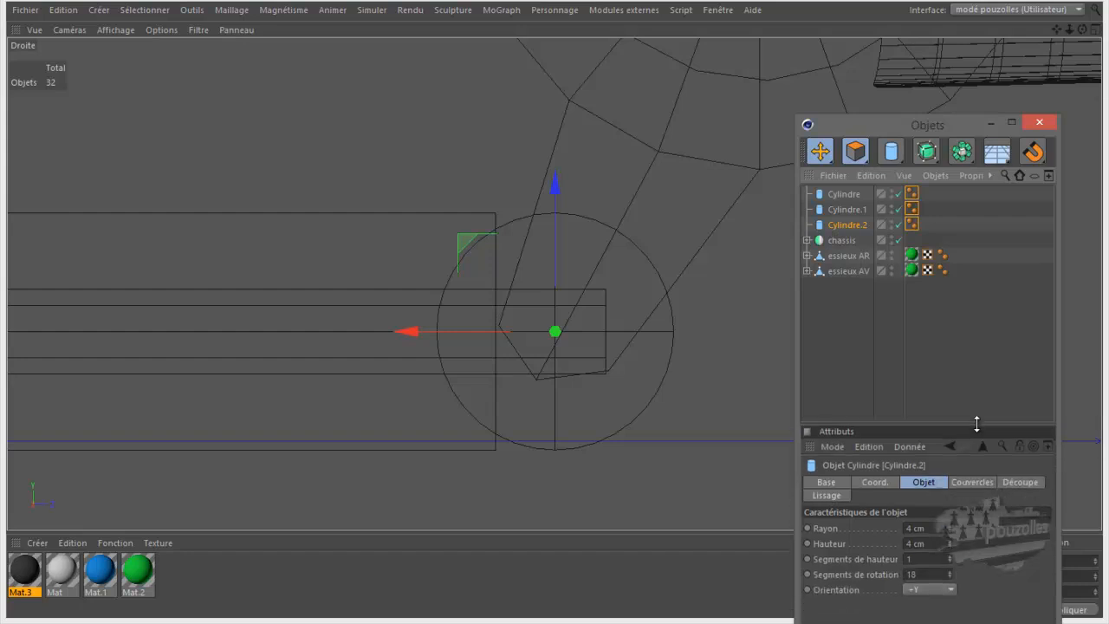
{"action": "left_click", "coordinate": [923, 573]}
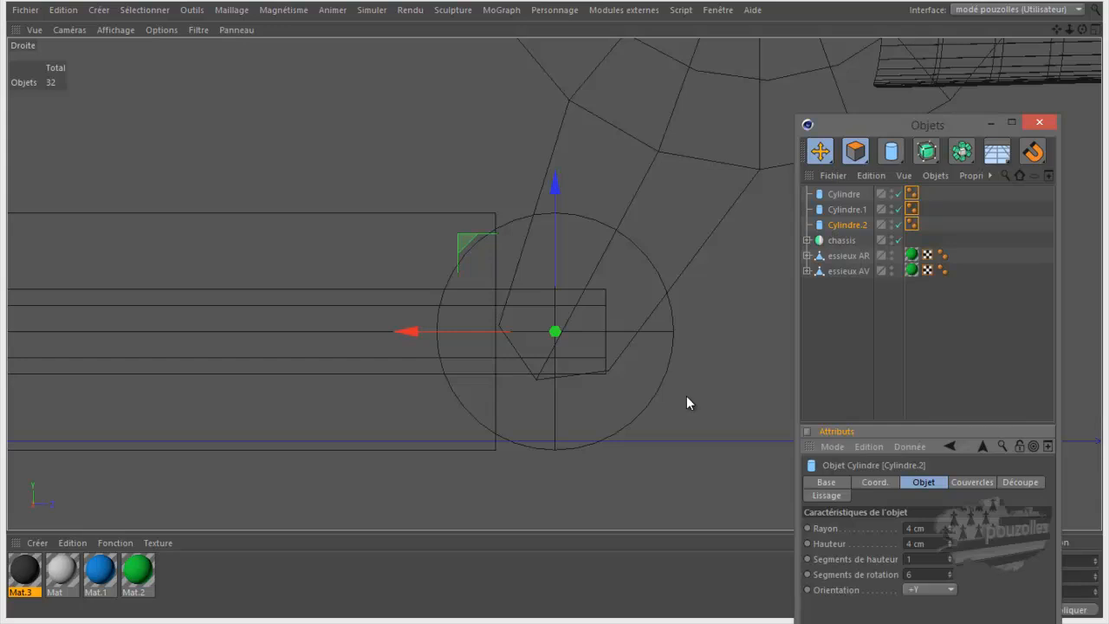
- Shift the six-sided copy slightly outward from the crosswise cylinder's end face in the top view
{"action": "middle_click", "coordinate": [453, 259]}
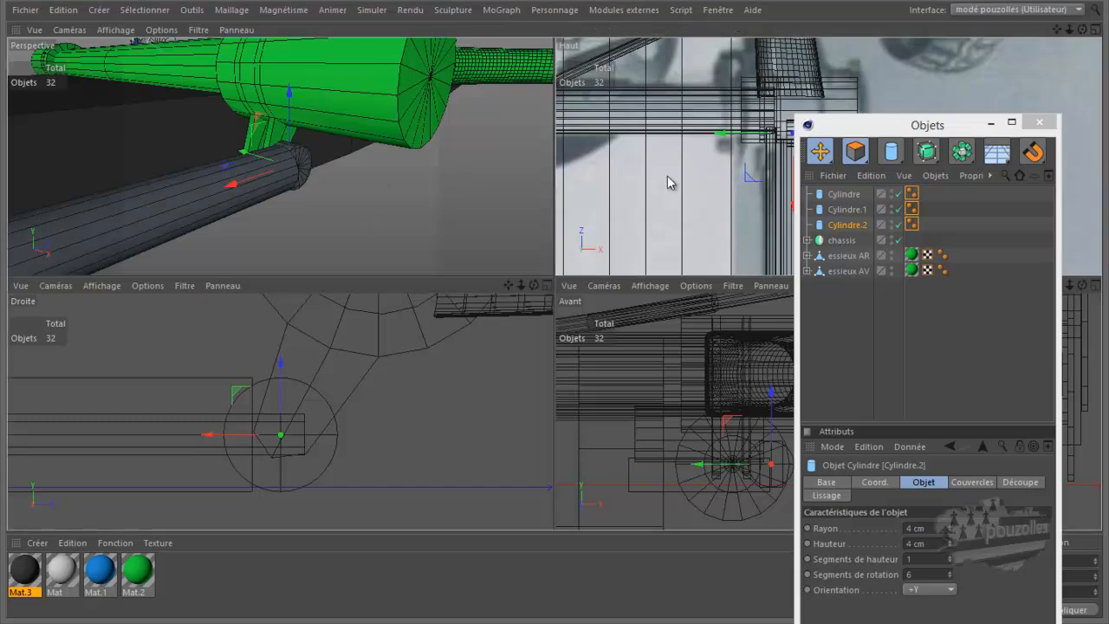
{"action": "middle_click", "coordinate": [600, 231]}
{"action": "left_click_drag", "start_coordinate": [334, 237], "coordinate": [343, 237]}
{"action": "middle_click", "coordinate": [425, 295]}
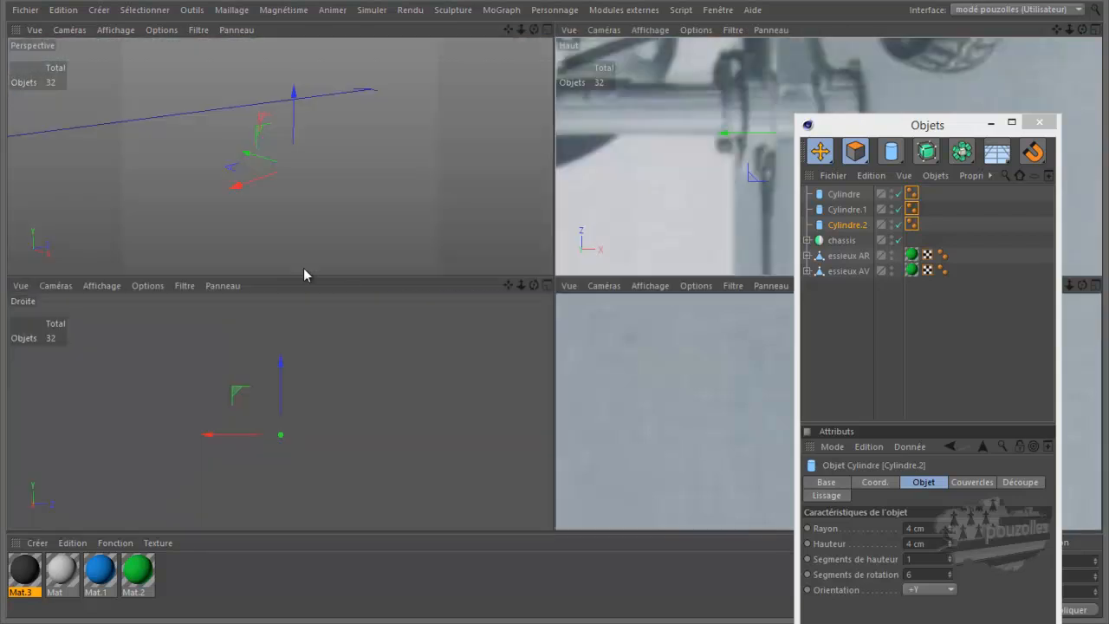
{"action": "middle_click", "coordinate": [279, 249]}
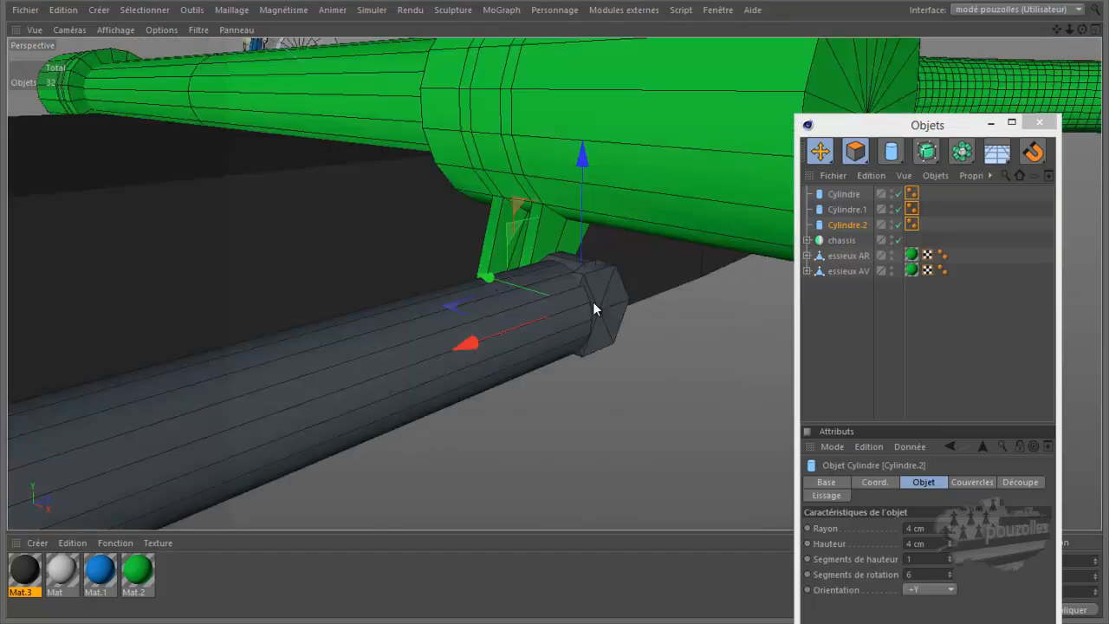
- Reduce the six-sided cylinder's radius to 1.5 cm so it forms a hexagonal bolt head on the crosswise cylinder
{"action": "scroll", "coordinate": [594, 303], "scroll_direction": "up", "scroll_amount": 4}
{"action": "scroll", "coordinate": [594, 300], "scroll_direction": "up", "scroll_amount": 4}
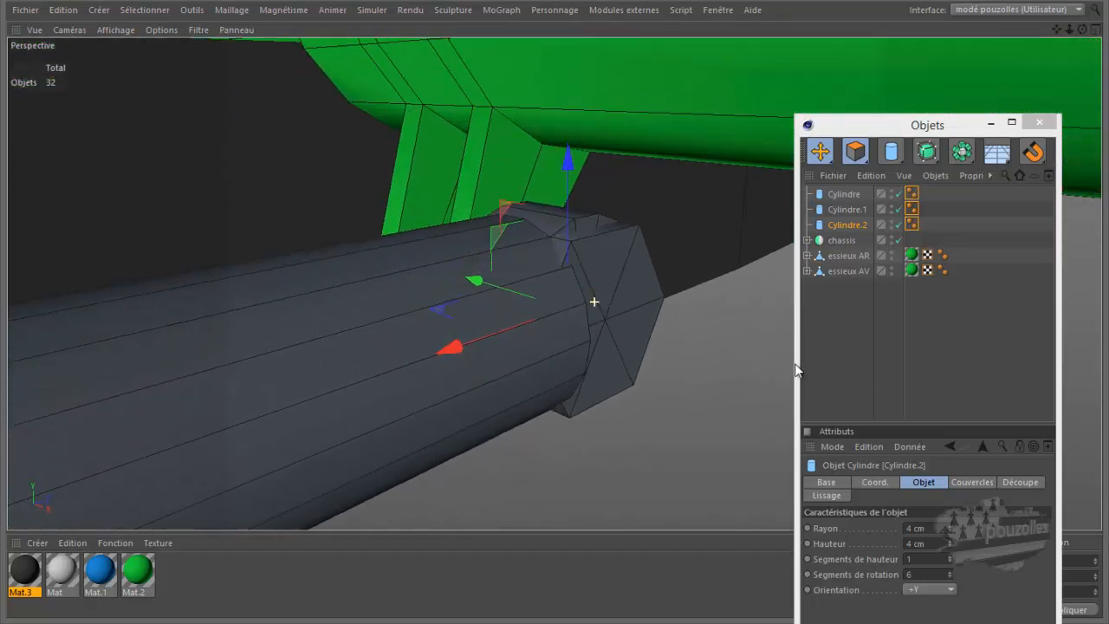
{"action": "left_click", "coordinate": [950, 528]}
{"action": "left_click", "coordinate": [951, 528]}
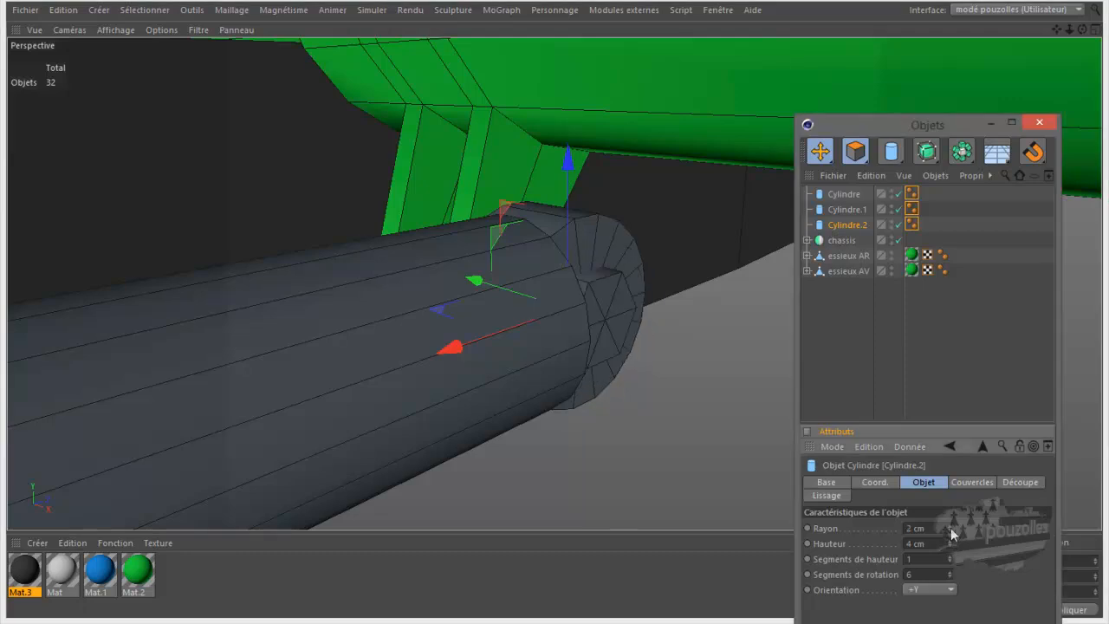
{"action": "scroll", "coordinate": [621, 389], "scroll_direction": "down", "scroll_amount": 3}
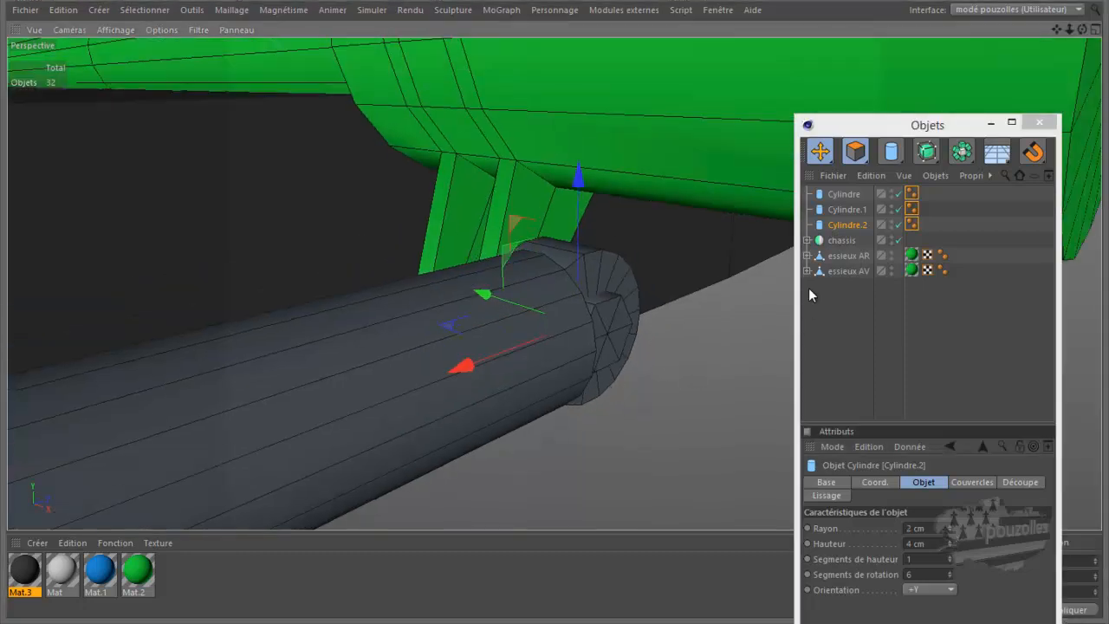
{"action": "scroll", "coordinate": [541, 315], "scroll_direction": "up", "scroll_amount": 5}
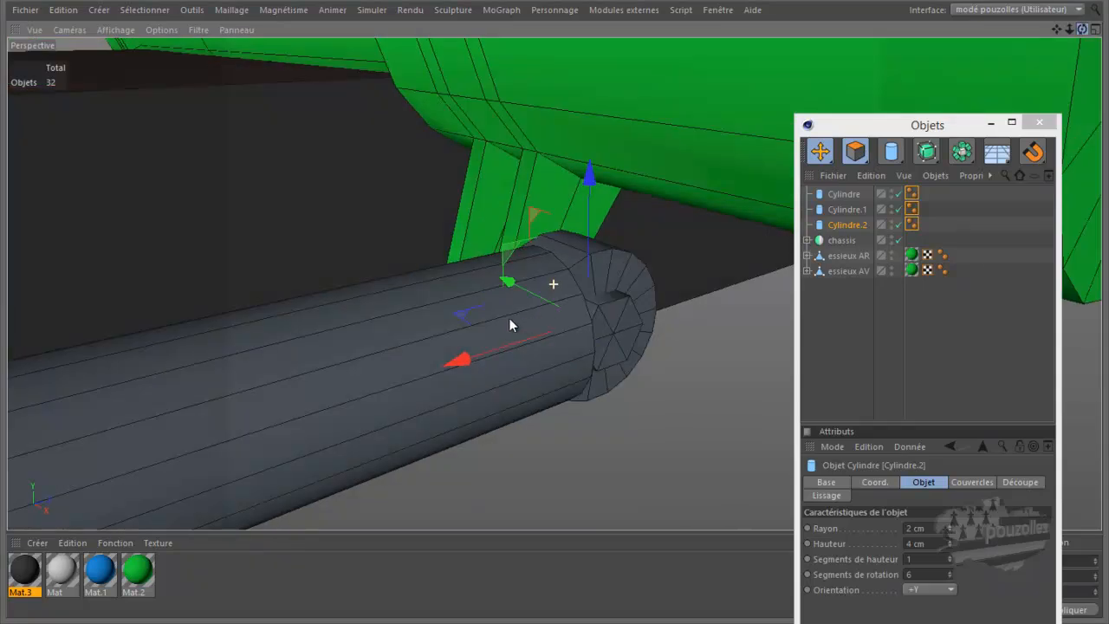
{"action": "scroll", "coordinate": [555, 312], "scroll_direction": "up", "scroll_amount": 5}
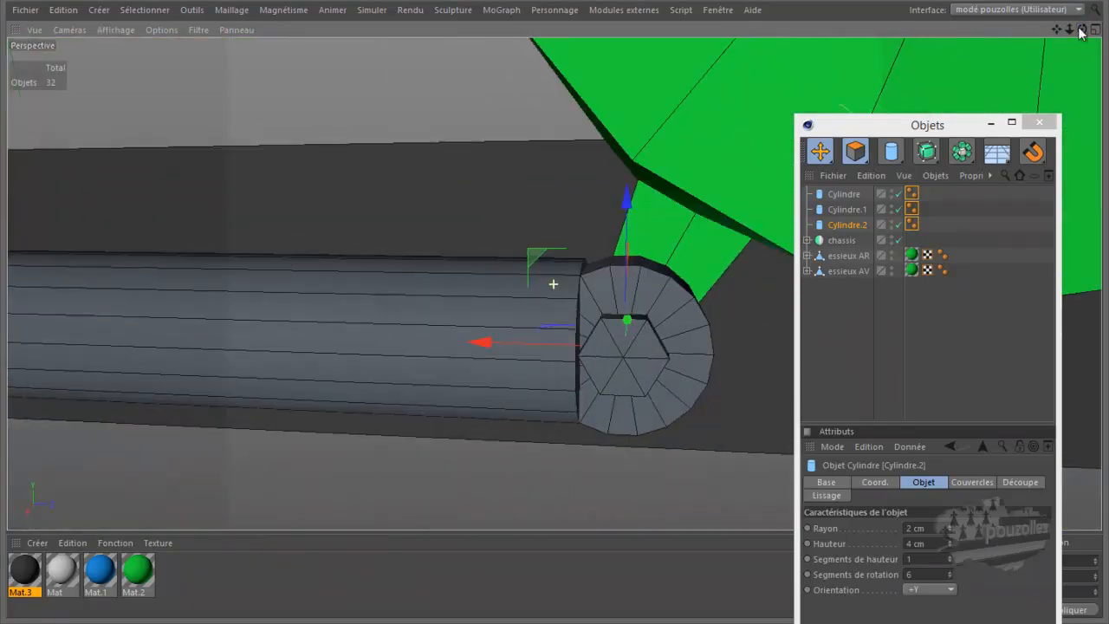
{"action": "left_click", "coordinate": [949, 532]}
{"action": "left_click", "coordinate": [949, 527]}
{"action": "double_click", "coordinate": [915, 528]}
{"action": "type", "text": "1"}
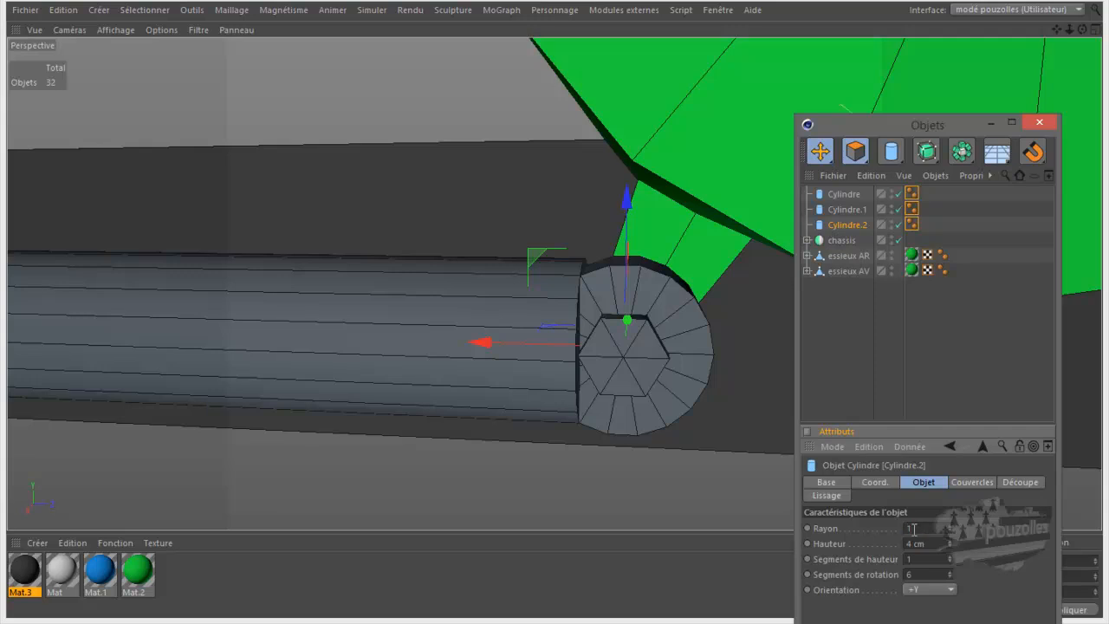
{"action": "type", "text": ".5"}
{"action": "key", "text": "Return"}
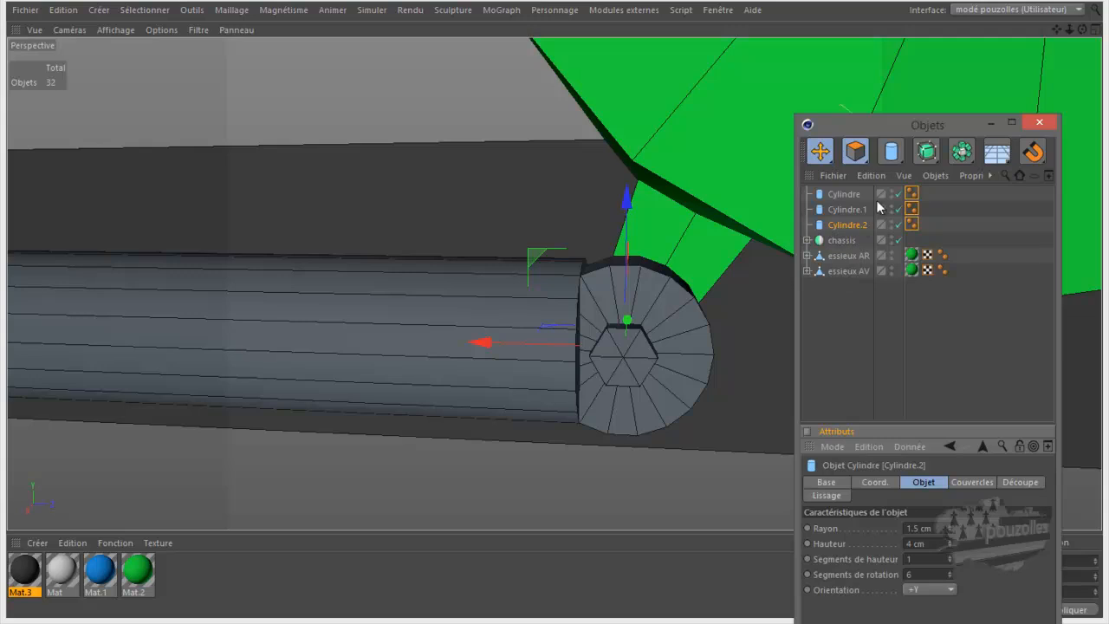
- Convert all three cylinders to editable polygon objects and optimise their points
{"action": "left_click_drag", "start_coordinate": [935, 193], "coordinate": [840, 234]}
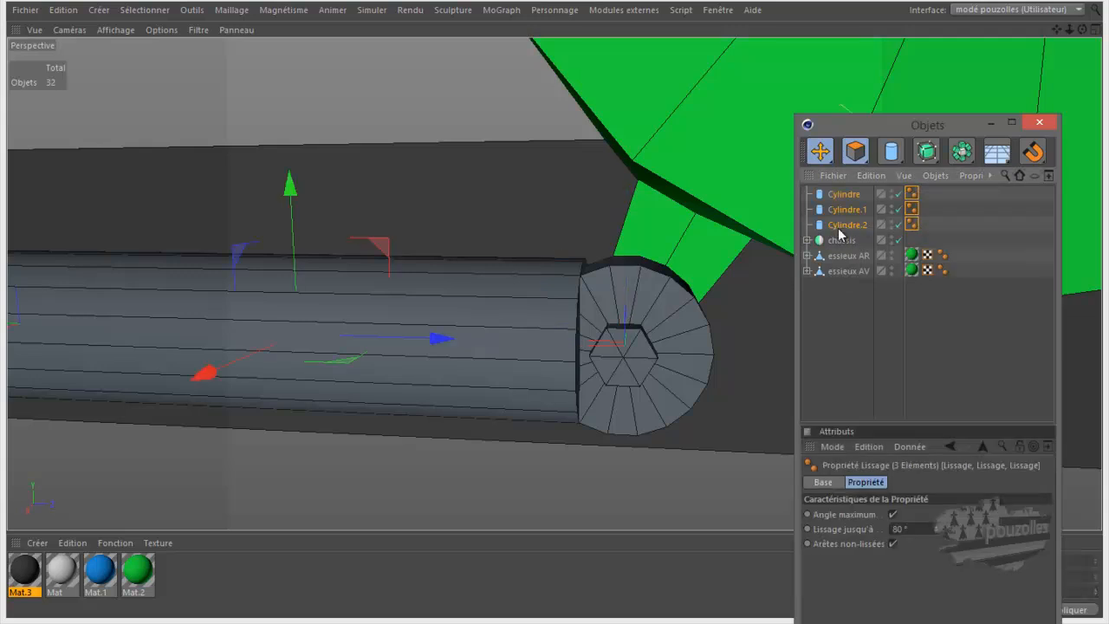
{"action": "key", "text": "c"}
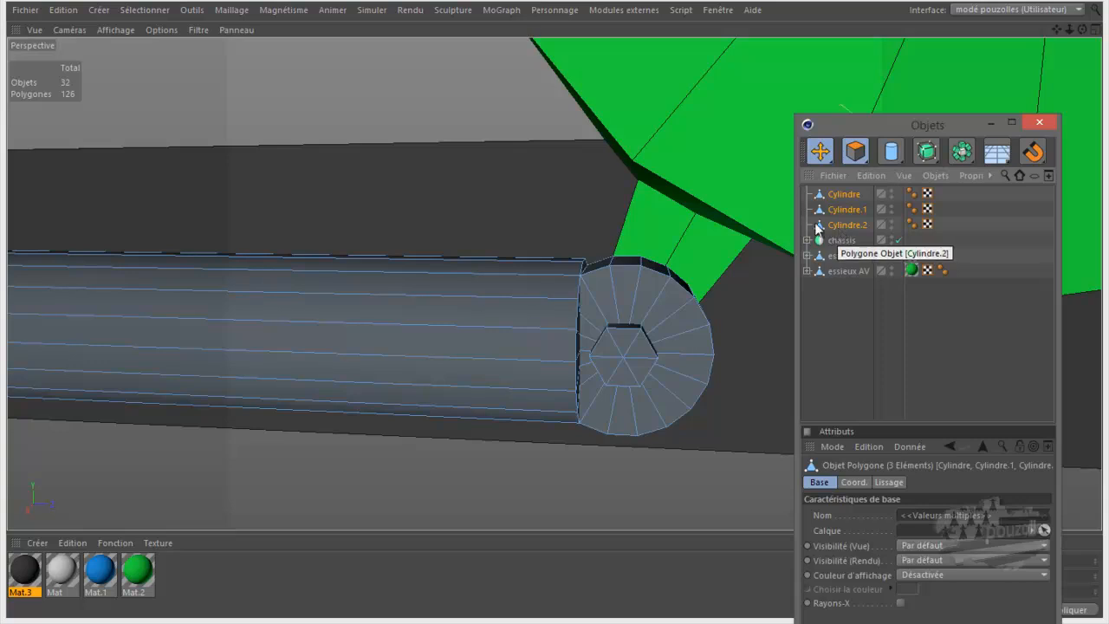
{"action": "left_click_drag", "start_coordinate": [867, 147], "coordinate": [943, 171]}
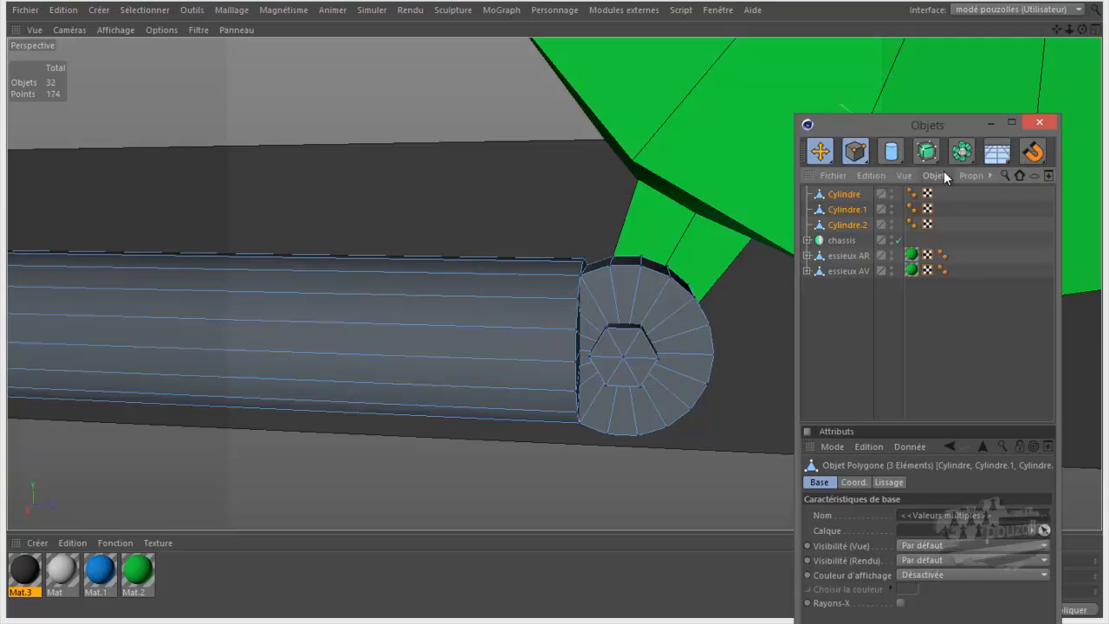
{"action": "right_click", "coordinate": [392, 97]}
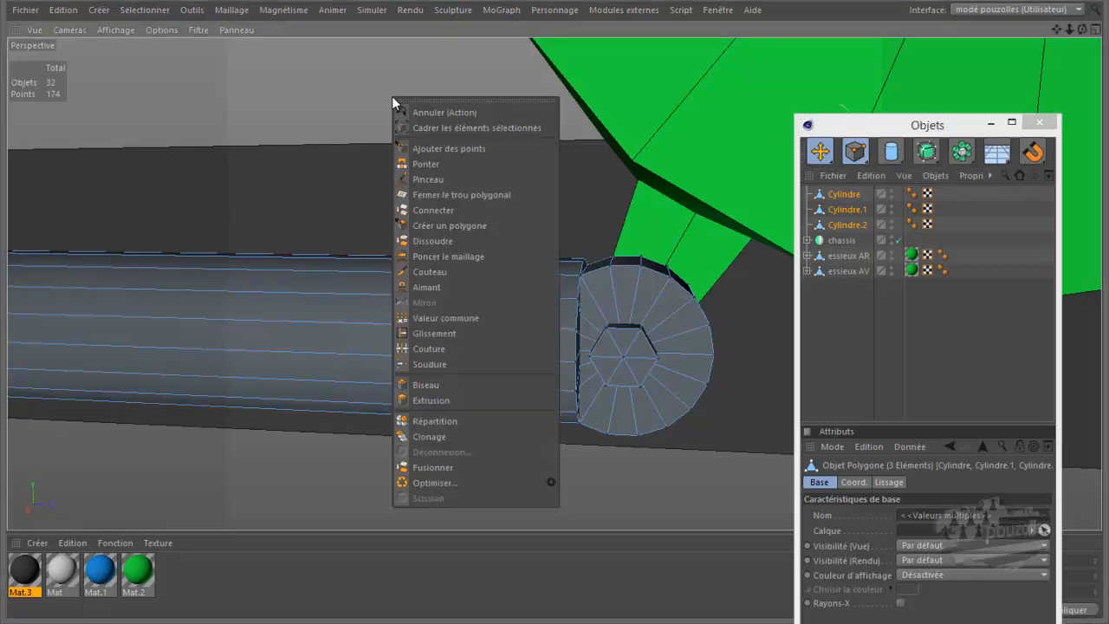
{"action": "left_click", "coordinate": [448, 477]}
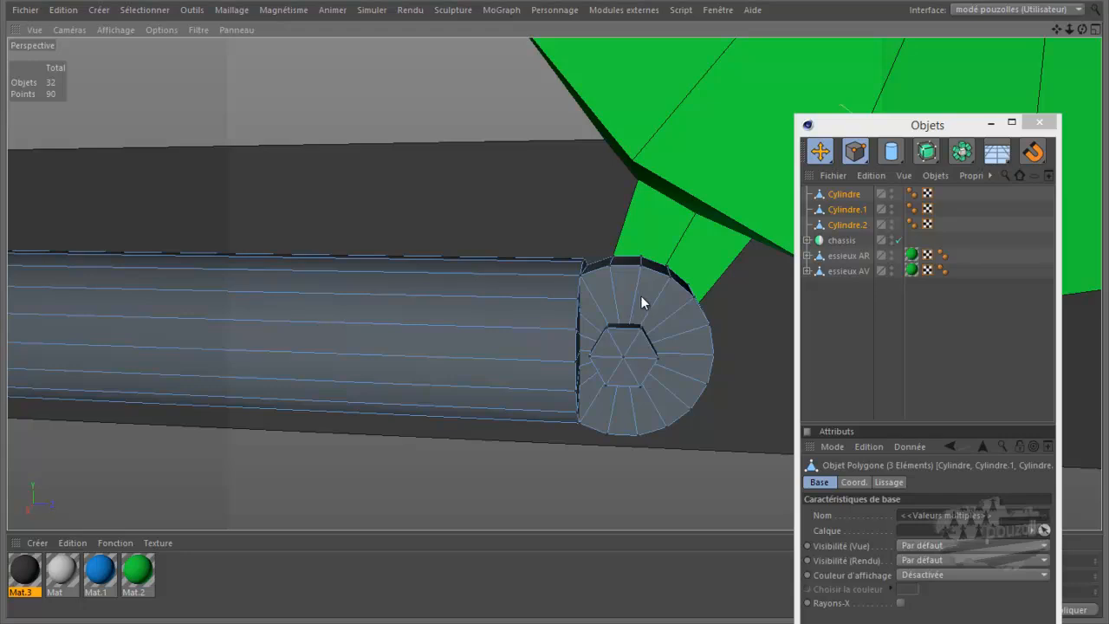
- Delete the centre points of the hidden inner end caps on the crosswise cylinder and the hexagonal bolt head
{"action": "left_click_drag", "start_coordinate": [950, 209], "coordinate": [849, 229]}
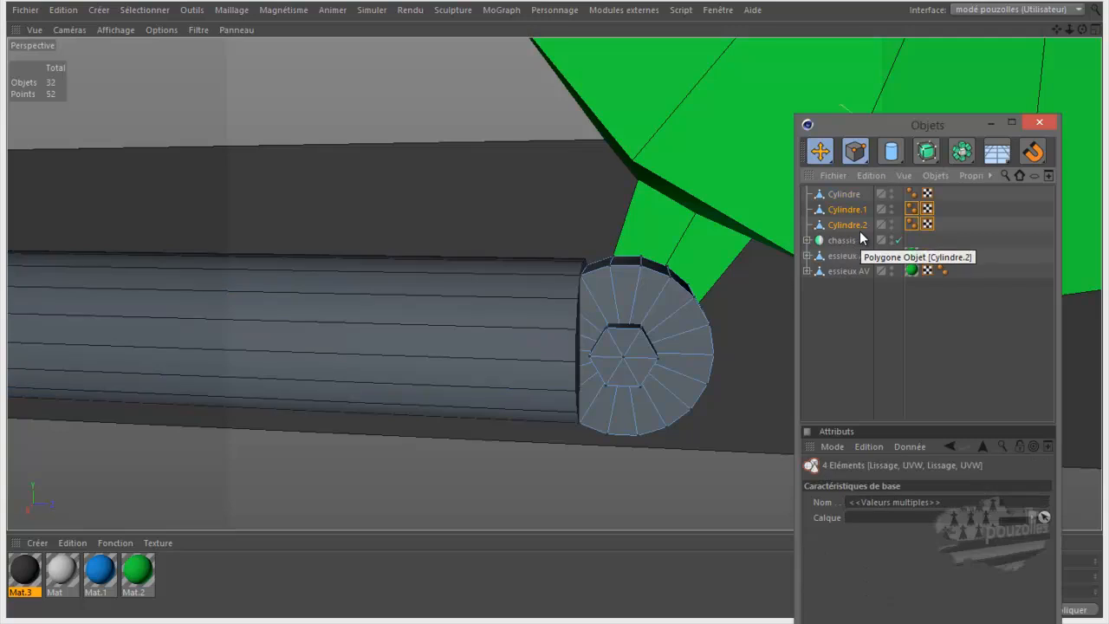
{"action": "left_click_drag", "start_coordinate": [1082, 30], "coordinate": [556, 313]}
{"action": "left_click", "coordinate": [857, 154]}
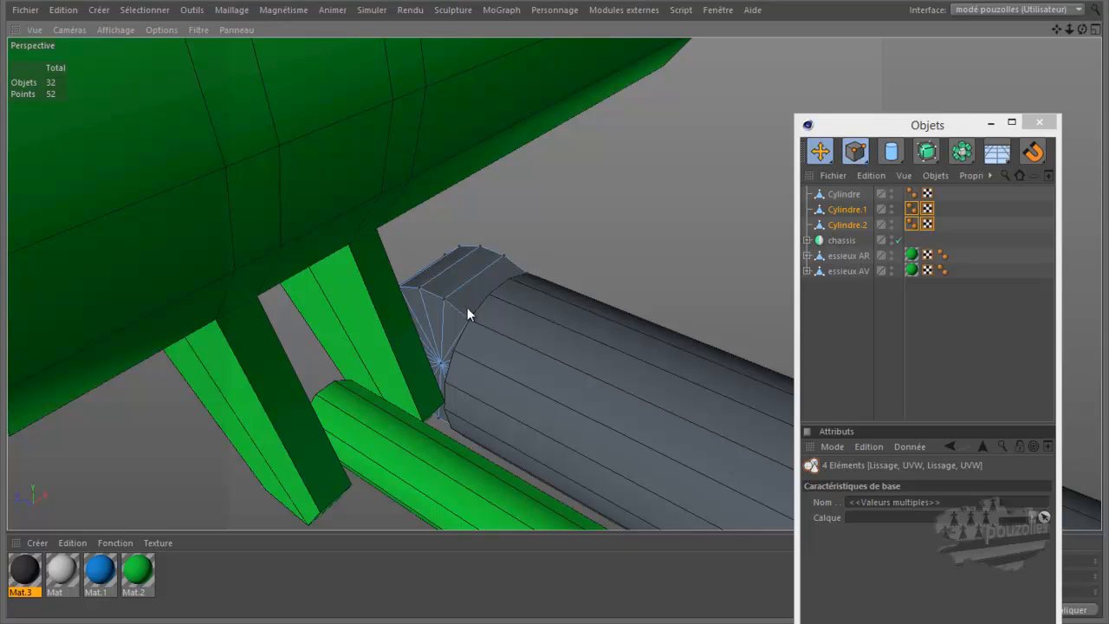
{"action": "left_click", "coordinate": [440, 364]}
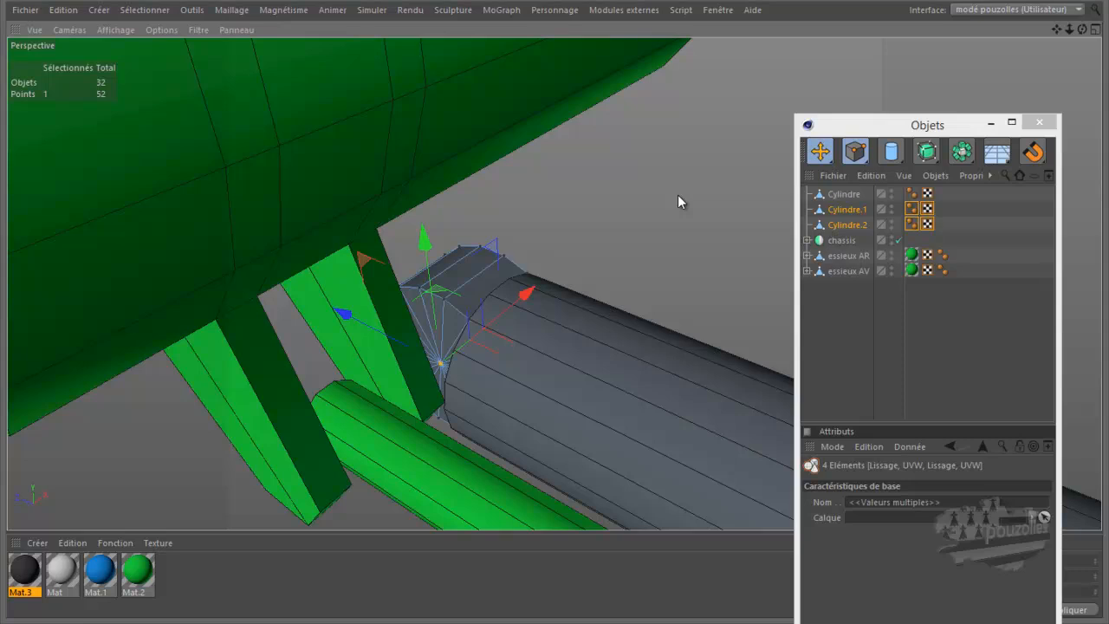
{"action": "key", "text": "Delete"}
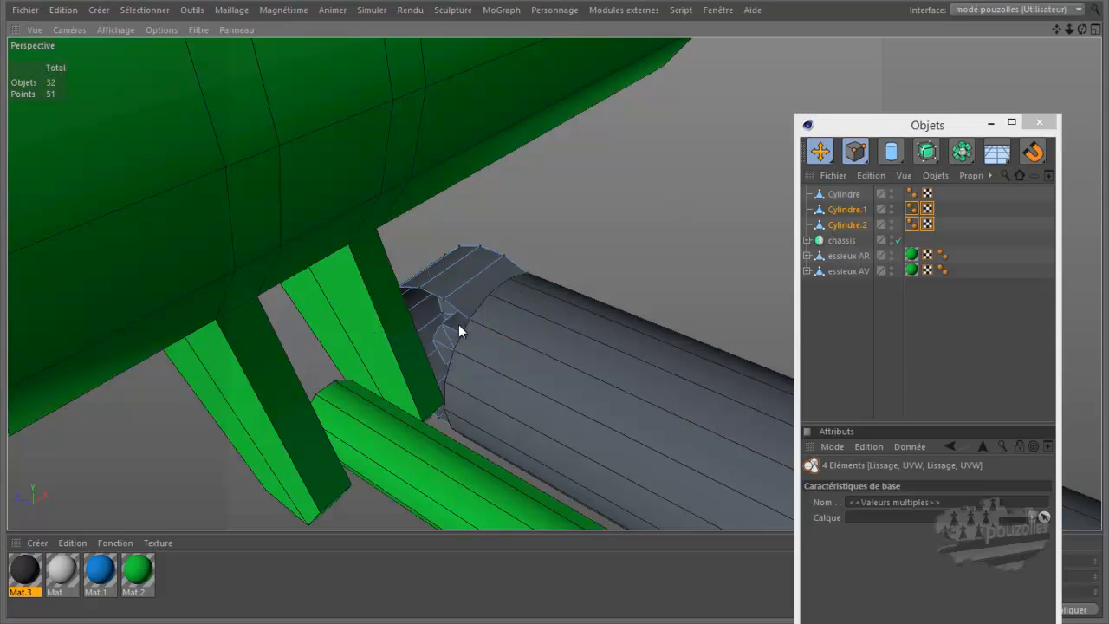
{"action": "left_click", "coordinate": [443, 279]}
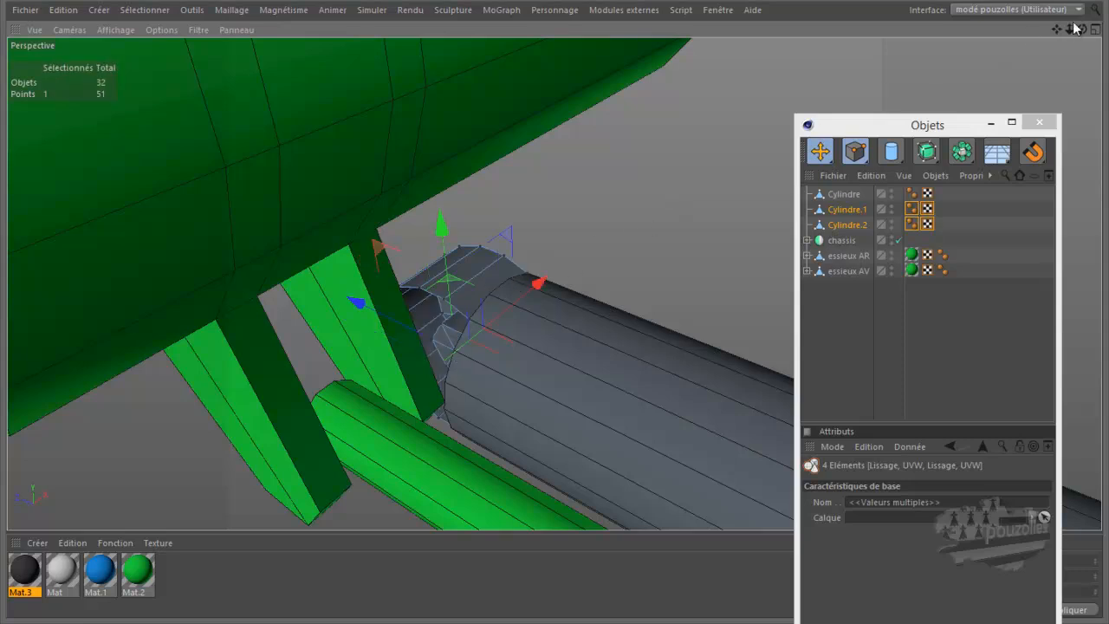
{"action": "left_click_drag", "start_coordinate": [1081, 36], "coordinate": [555, 311]}
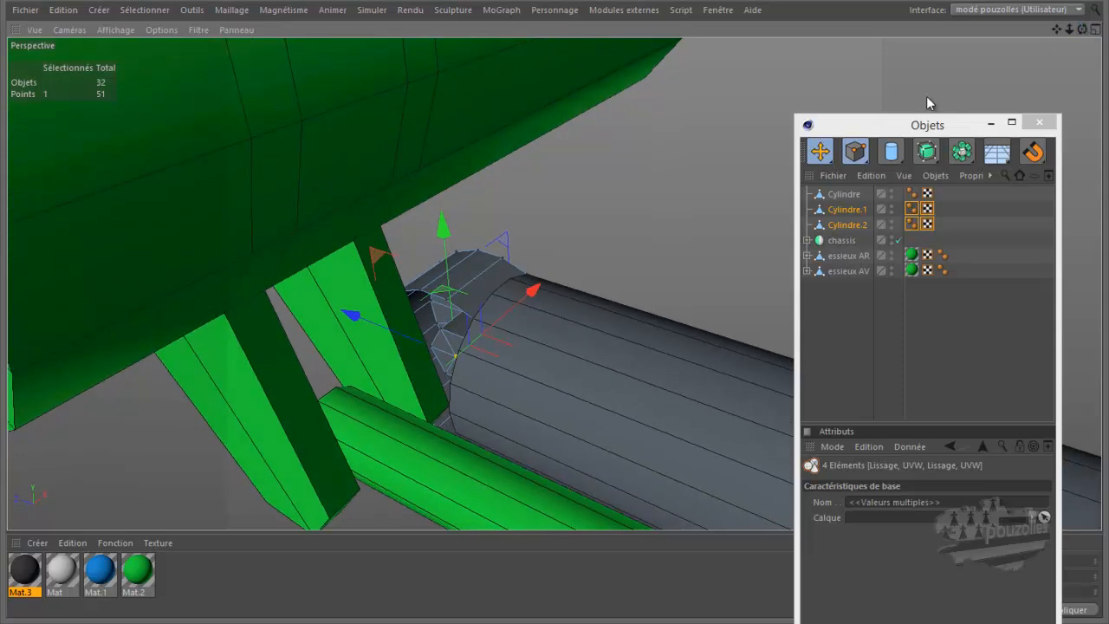
{"action": "key", "text": "Delete"}
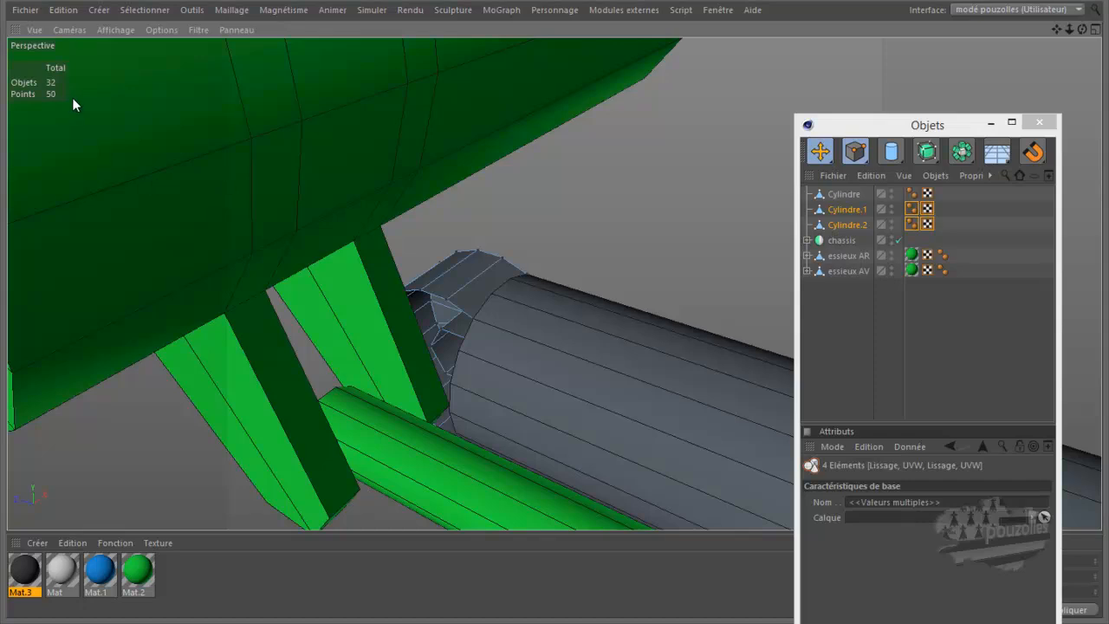
{"action": "left_click_drag", "start_coordinate": [1082, 28], "coordinate": [554, 313]}
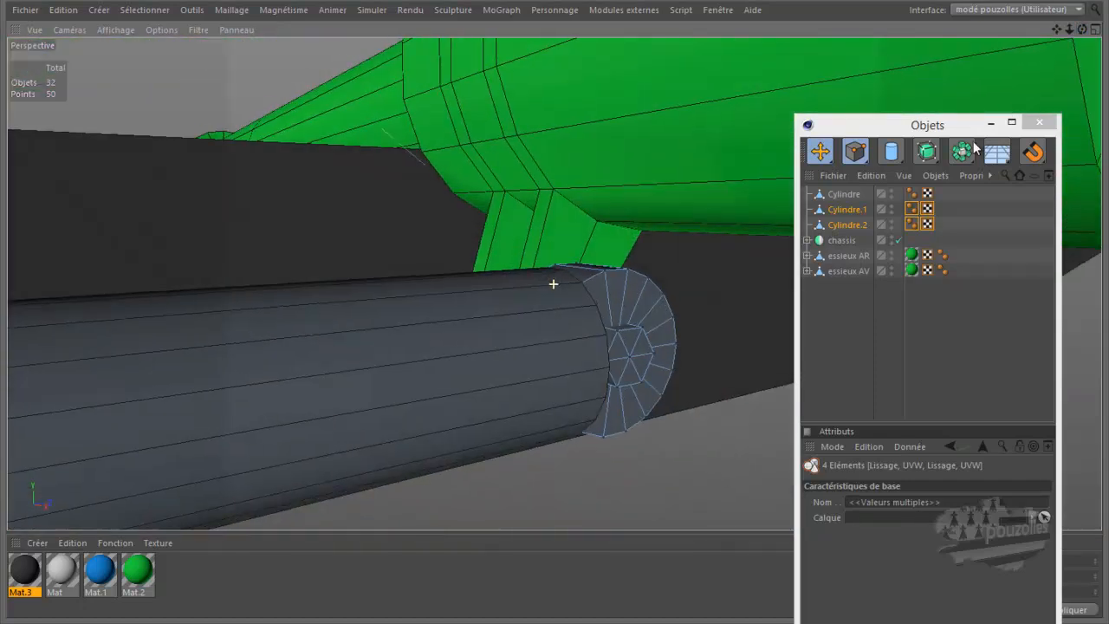
{"action": "scroll", "coordinate": [708, 314], "scroll_direction": "down", "scroll_amount": 3}
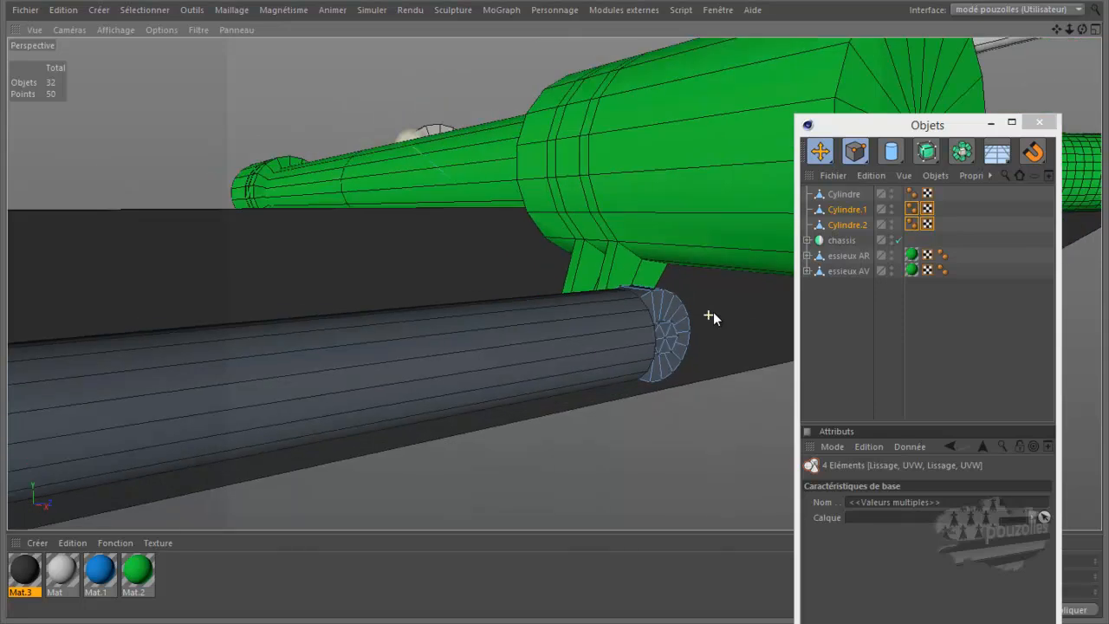
- Move Cylindre.2 to the head of the object list and nest Cylindre and Cylindre.1 under it as children
{"action": "left_click", "coordinate": [846, 225]}
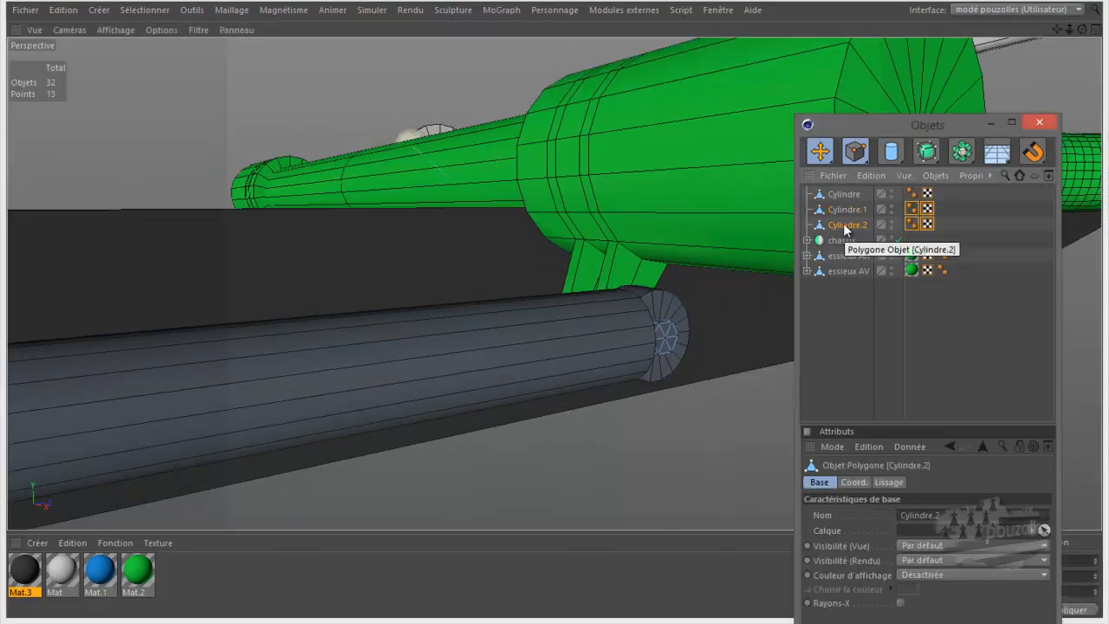
{"action": "left_click_drag", "start_coordinate": [845, 227], "coordinate": [844, 188]}
{"action": "left_click_drag", "start_coordinate": [945, 206], "coordinate": [850, 193]}
{"action": "left_click", "coordinate": [807, 193]}
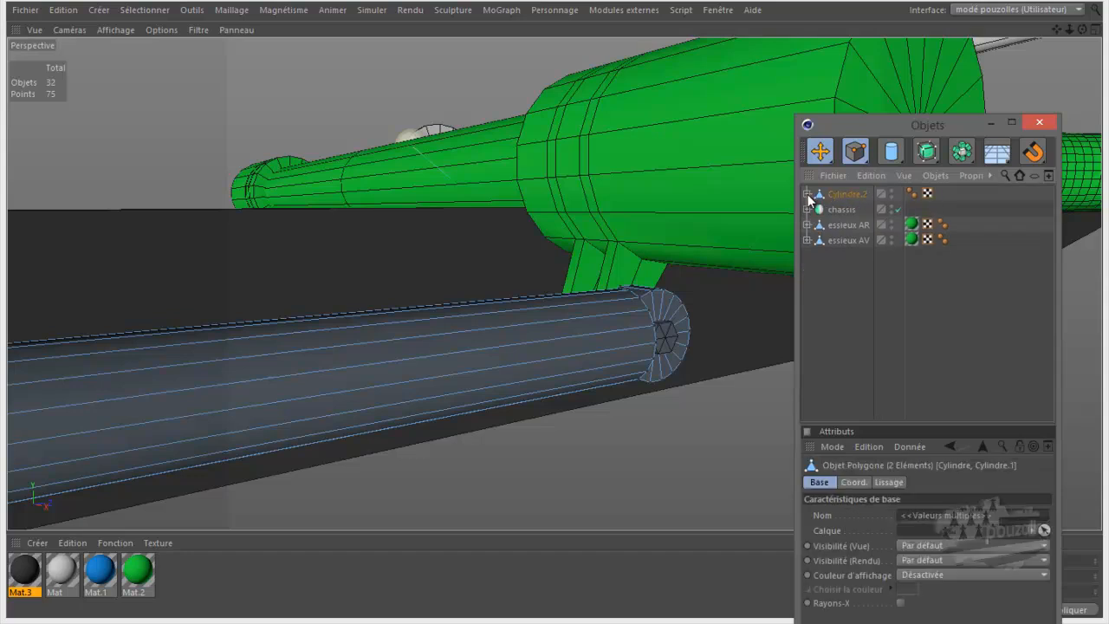
{"action": "left_click", "coordinate": [807, 193]}
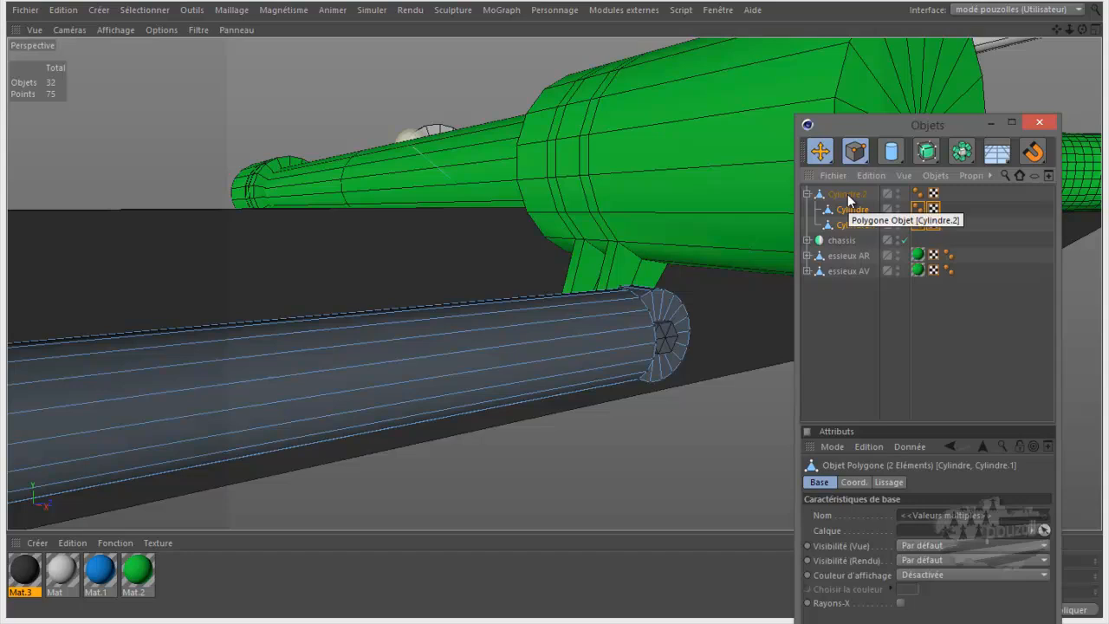
{"action": "left_click", "coordinate": [845, 196]}
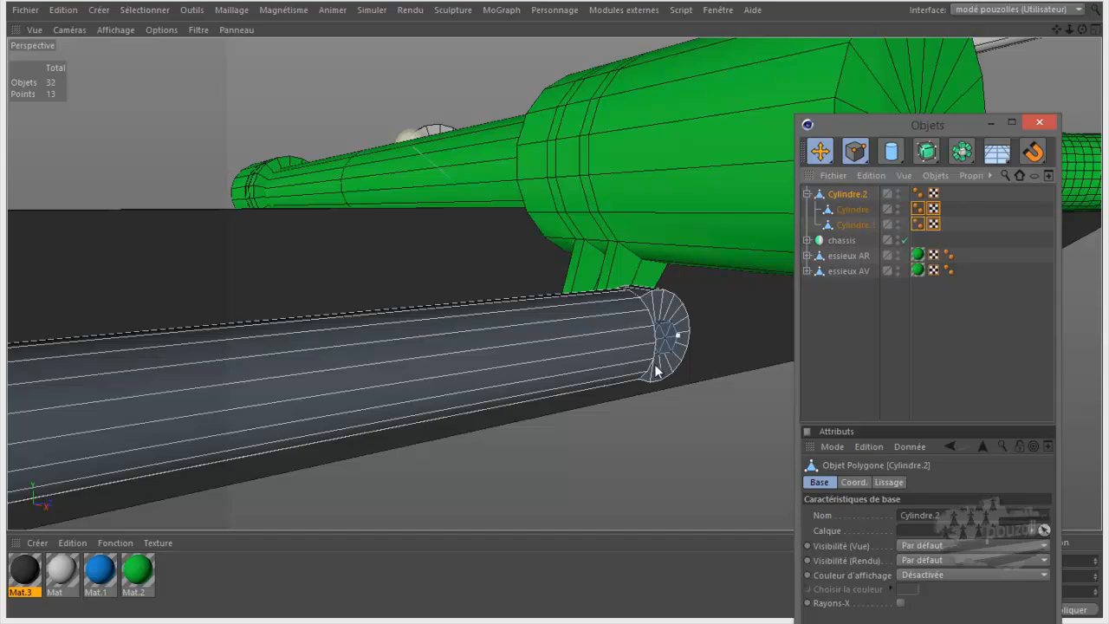
- Delete the centre point of the long cylinder's end cap facing away from the bolt head
{"action": "left_click_drag", "start_coordinate": [654, 363], "coordinate": [673, 367], "text": "alt"}
{"action": "scroll", "coordinate": [673, 360], "scroll_direction": "down", "scroll_amount": 3}
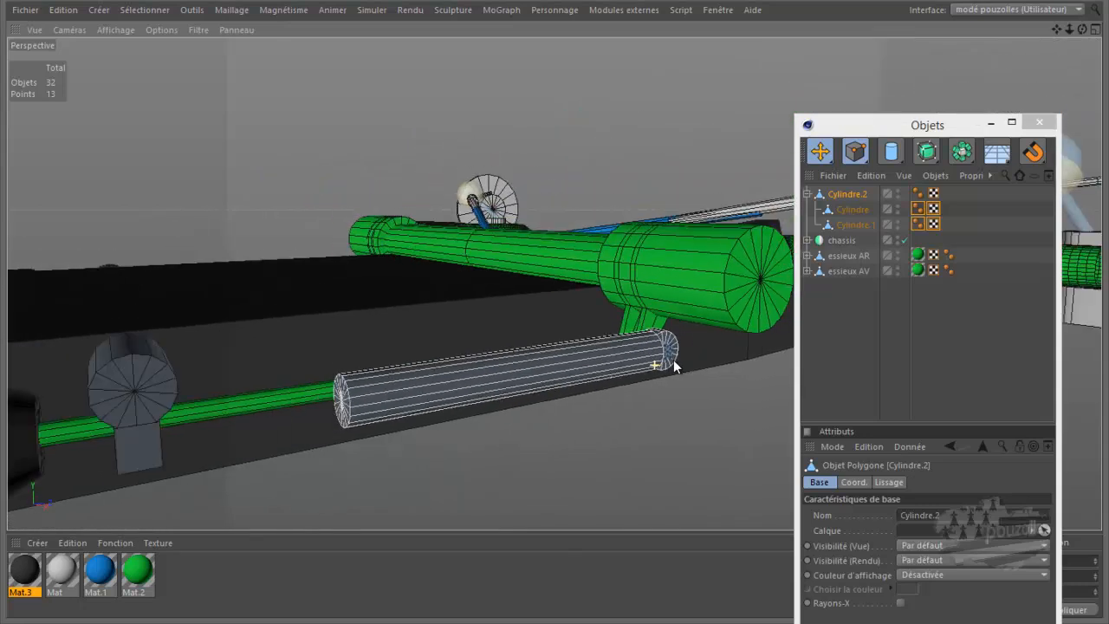
{"action": "scroll", "coordinate": [673, 360], "scroll_direction": "down", "scroll_amount": 4}
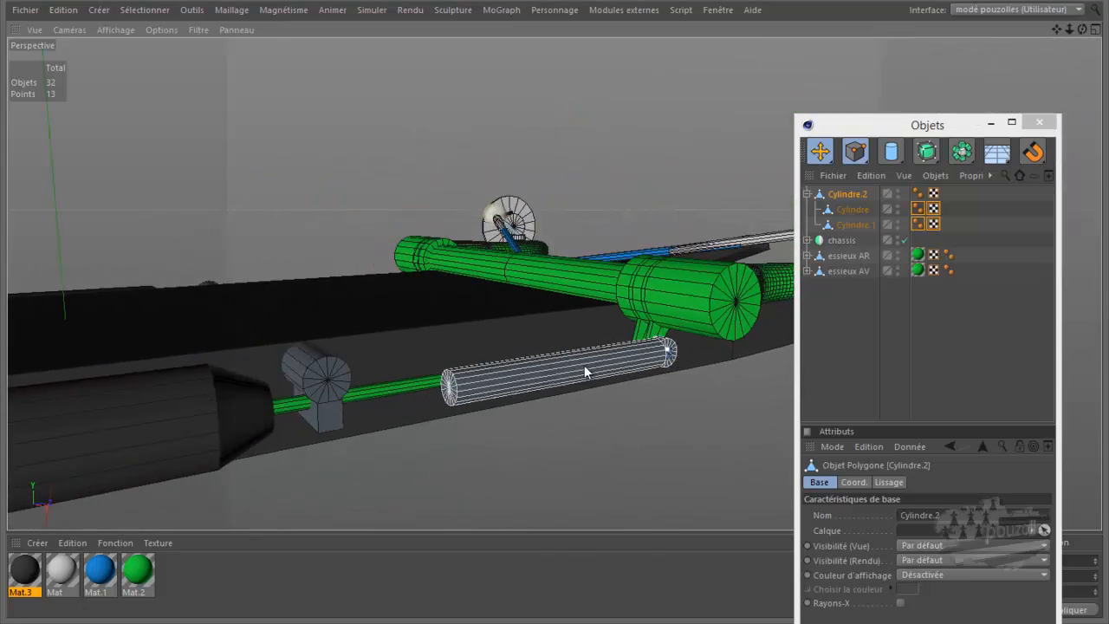
{"action": "left_click", "coordinate": [850, 210]}
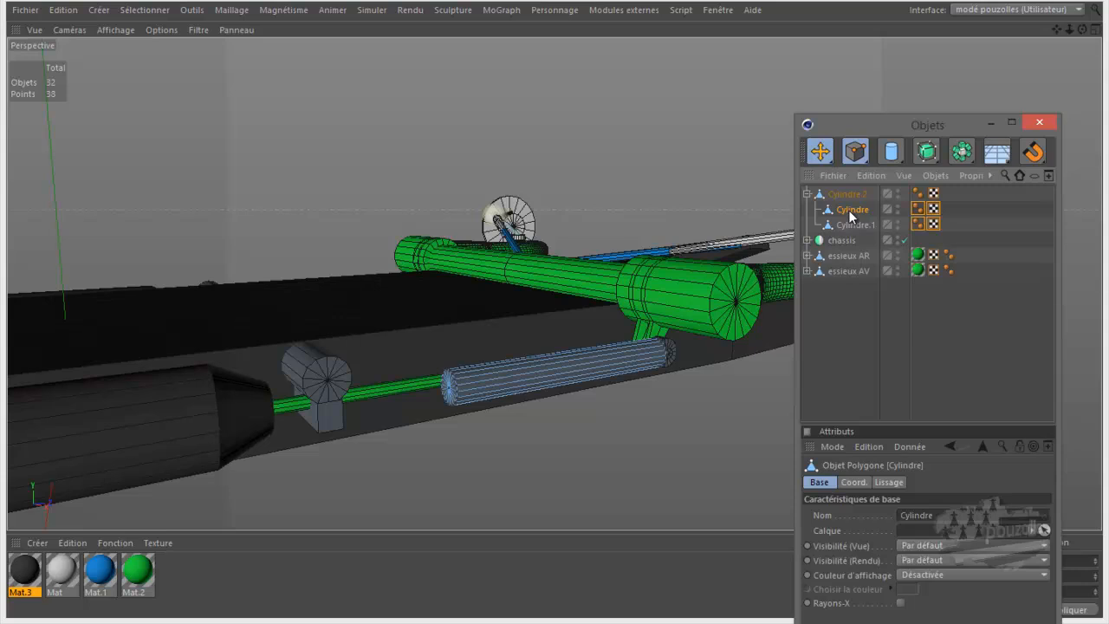
{"action": "left_click", "coordinate": [453, 386]}
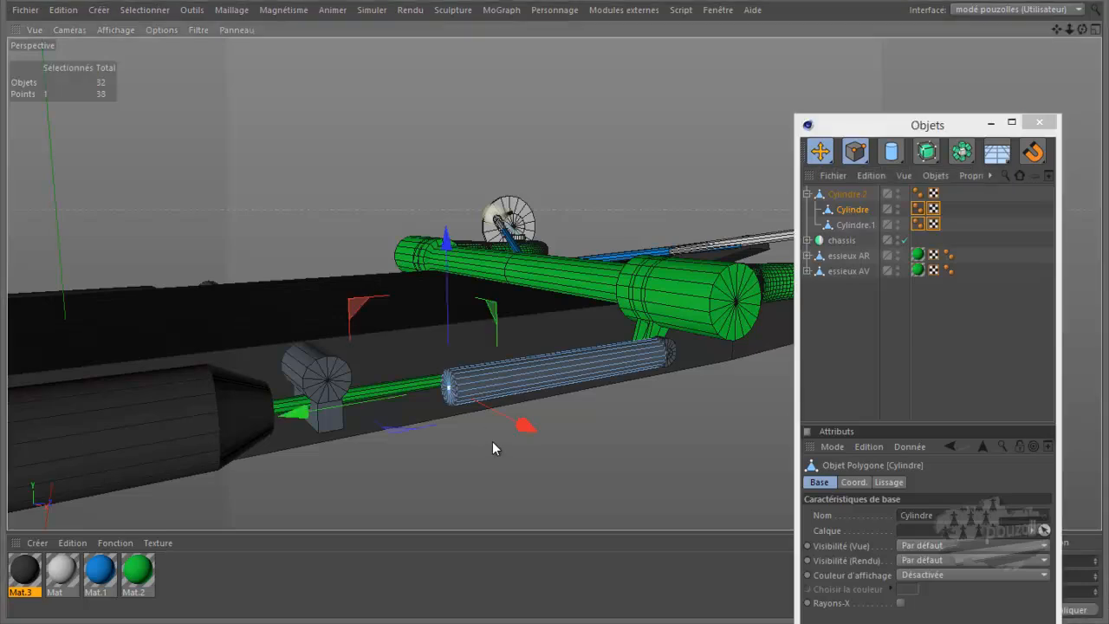
{"action": "key", "text": "Delete"}
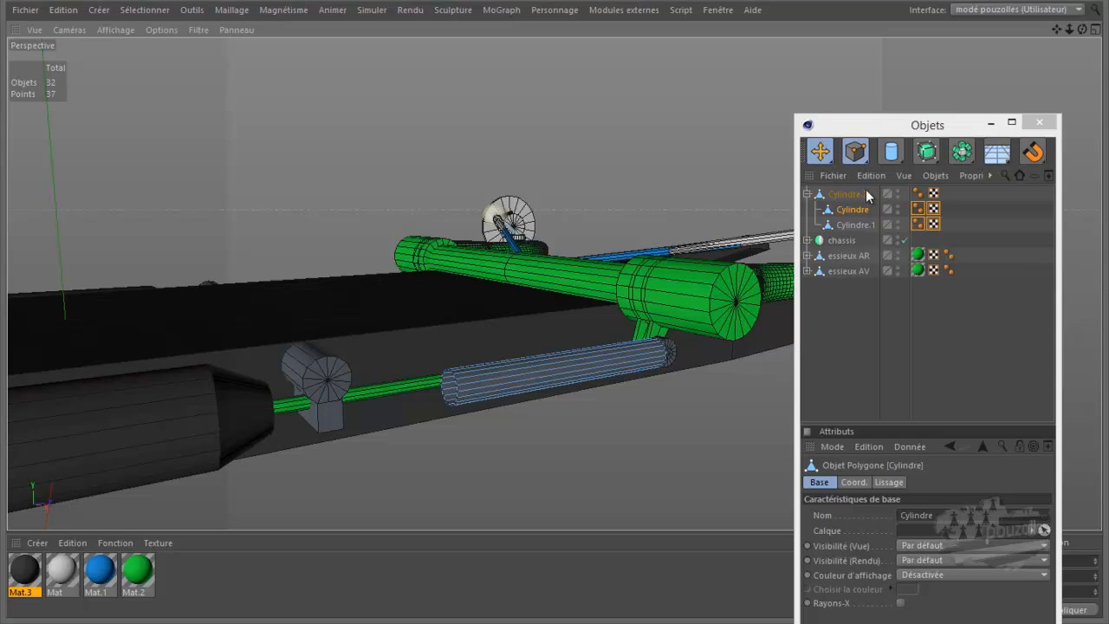
- Merge Cylindre.2 and its two children into a single polygon object, deleting the originals, and switch to object mode
{"action": "left_click_drag", "start_coordinate": [978, 188], "coordinate": [848, 225]}
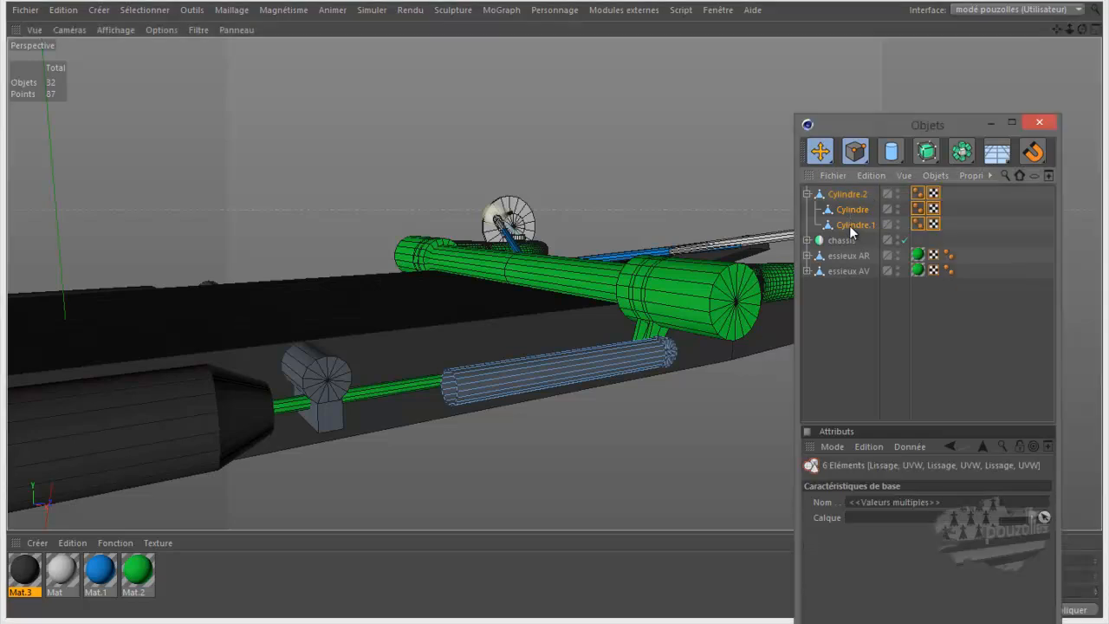
{"action": "right_click", "coordinate": [852, 199]}
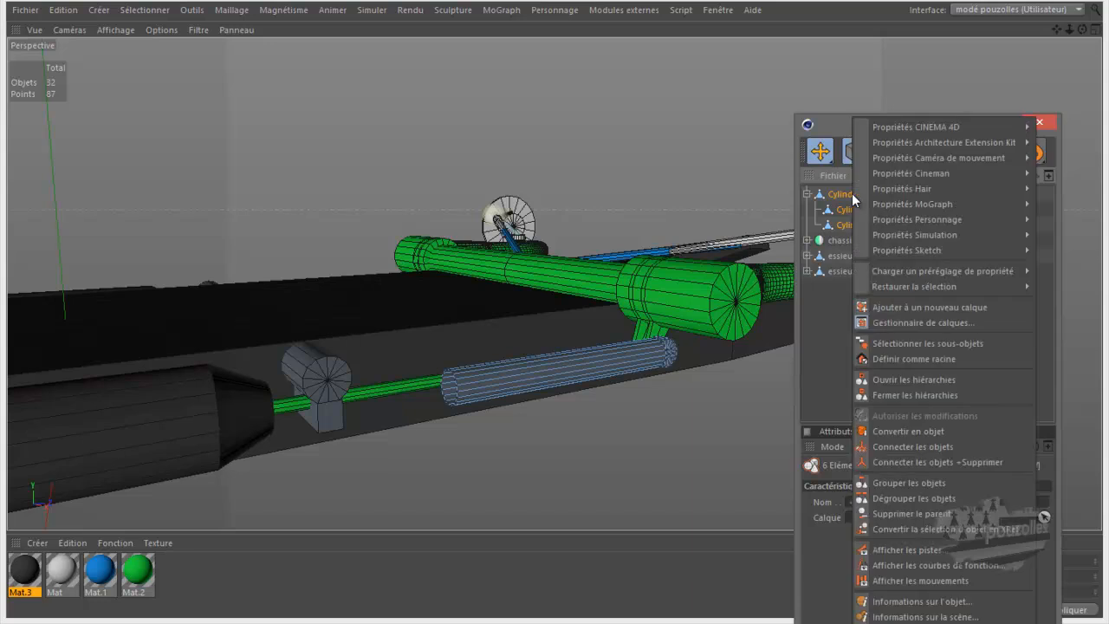
{"action": "left_click", "coordinate": [938, 462]}
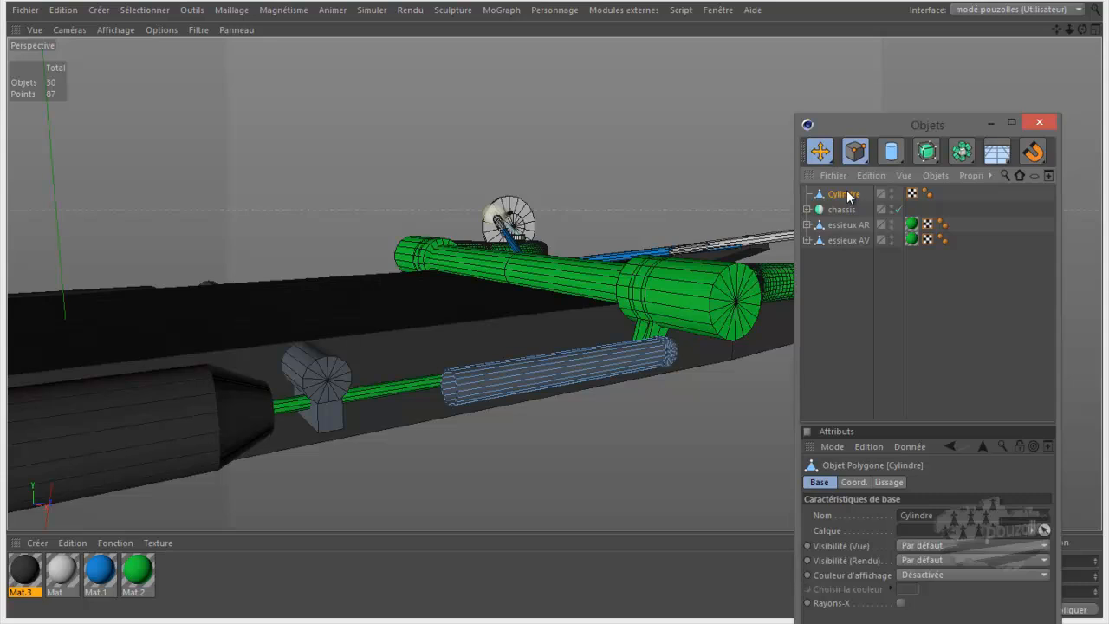
{"action": "left_click_drag", "start_coordinate": [853, 150], "coordinate": [885, 168]}
- Try shifting the merged part's axis along the rod in the right view, and return it to the crosswise cylinder's centre
{"action": "middle_click", "coordinate": [600, 368]}
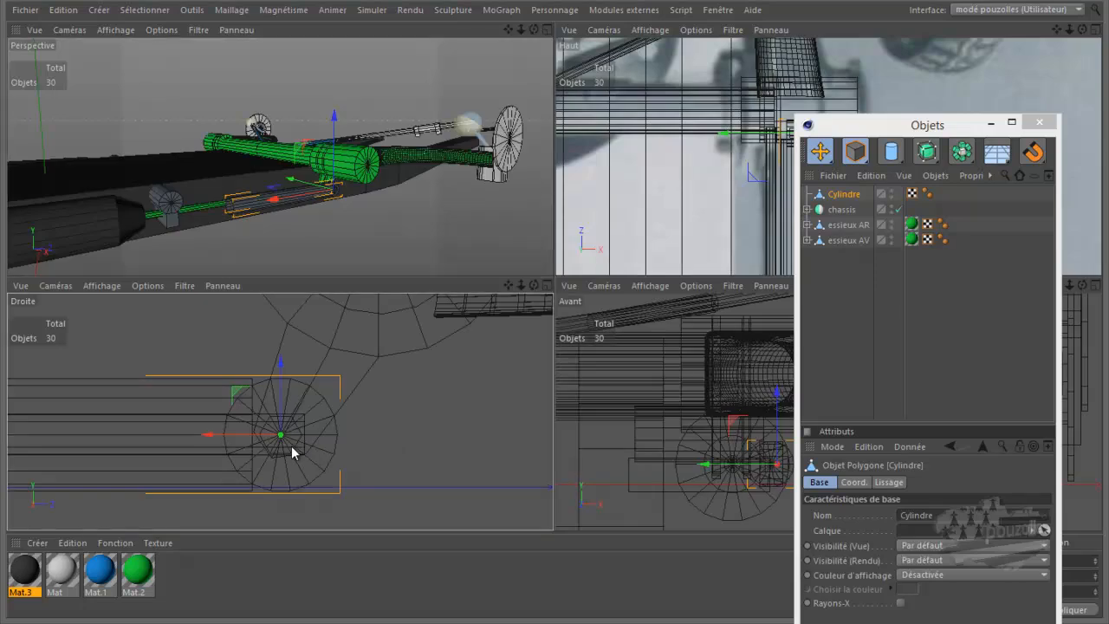
{"action": "middle_click", "coordinate": [291, 445]}
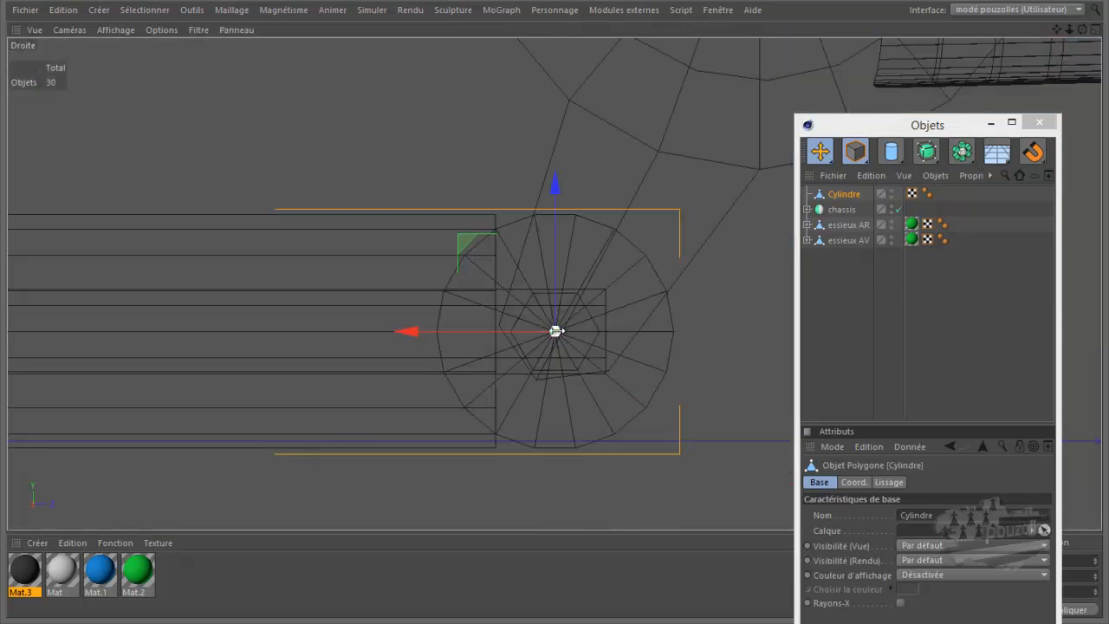
{"action": "scroll", "coordinate": [553, 341], "scroll_direction": "up", "scroll_amount": 1}
{"action": "scroll", "coordinate": [555, 340], "scroll_direction": "up", "scroll_amount": 4}
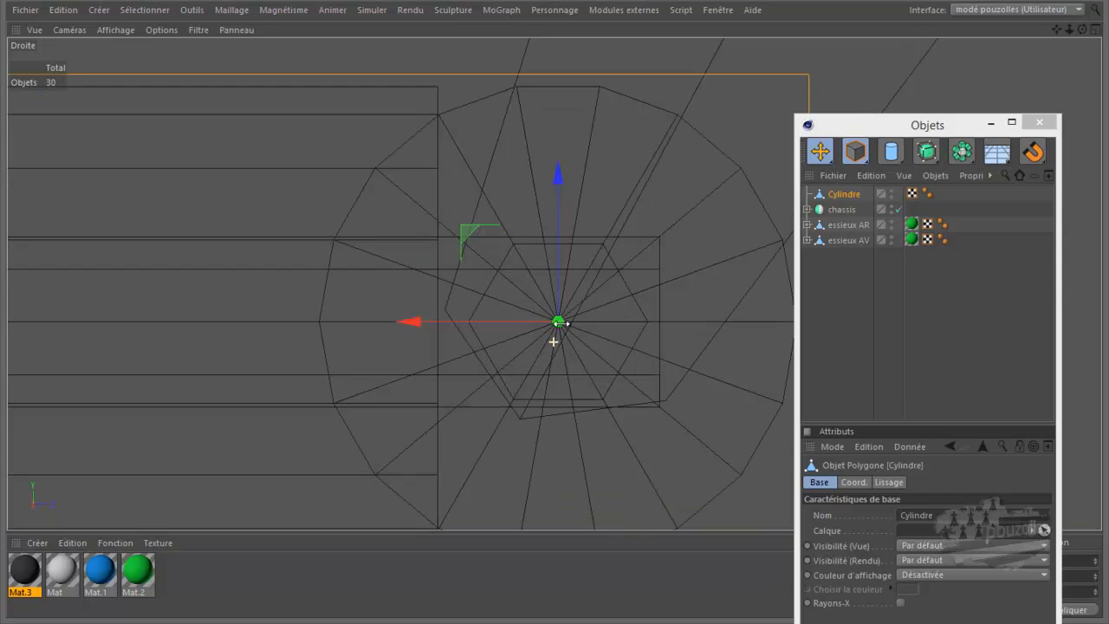
{"action": "scroll", "coordinate": [558, 323], "scroll_direction": "down", "scroll_amount": 3}
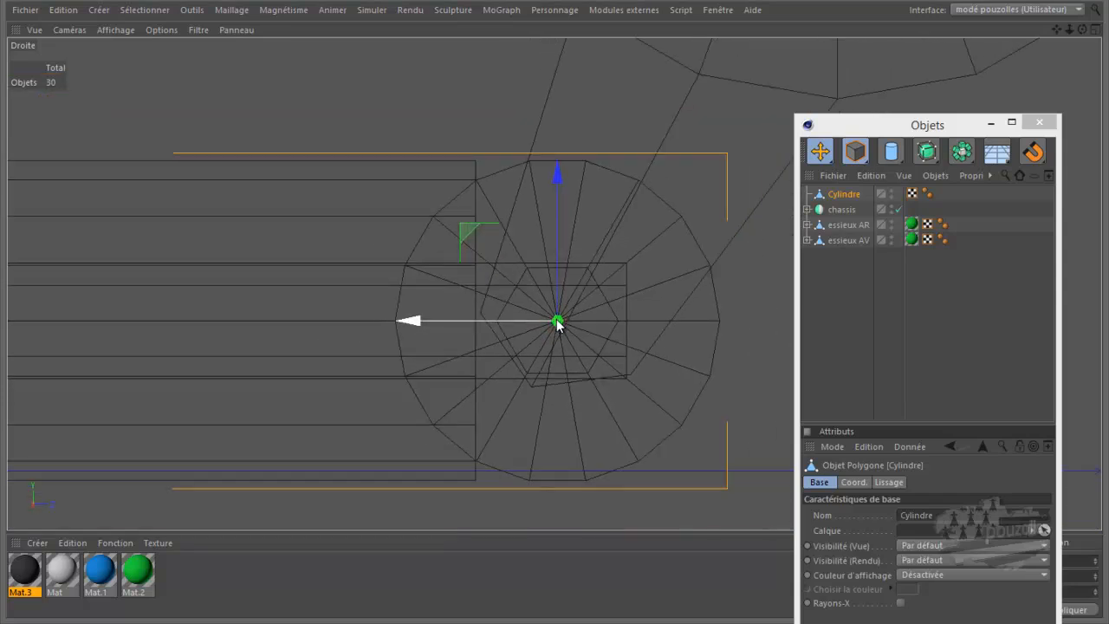
{"action": "left_click_drag", "start_coordinate": [408, 320], "coordinate": [317, 339]}
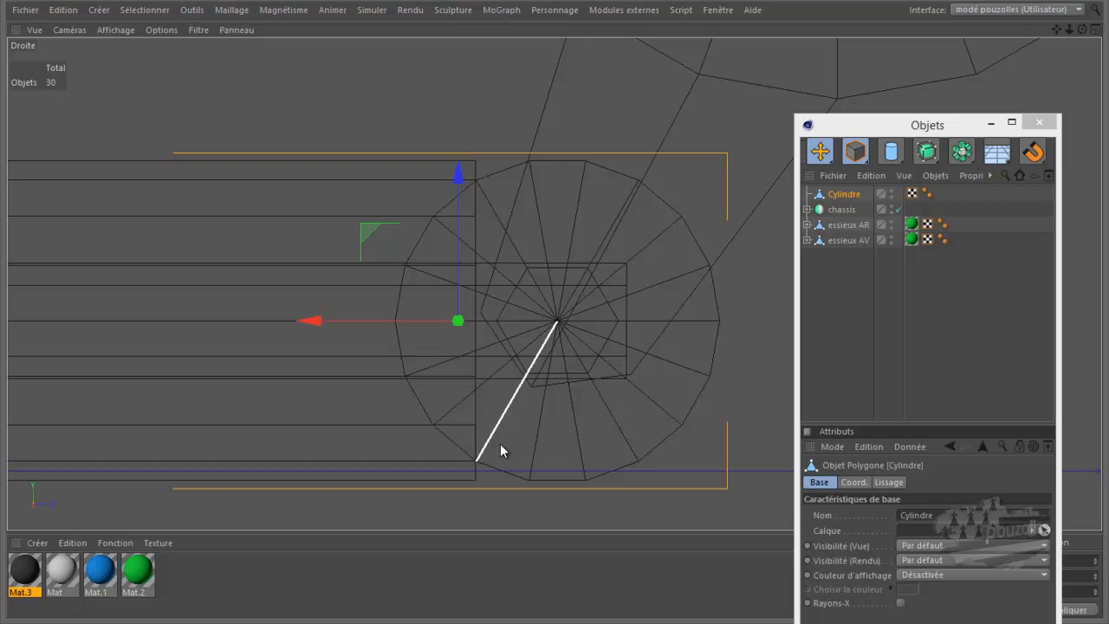
{"action": "left_click", "coordinate": [557, 320]}
{"action": "left_click_drag", "start_coordinate": [557, 320], "coordinate": [618, 424]}
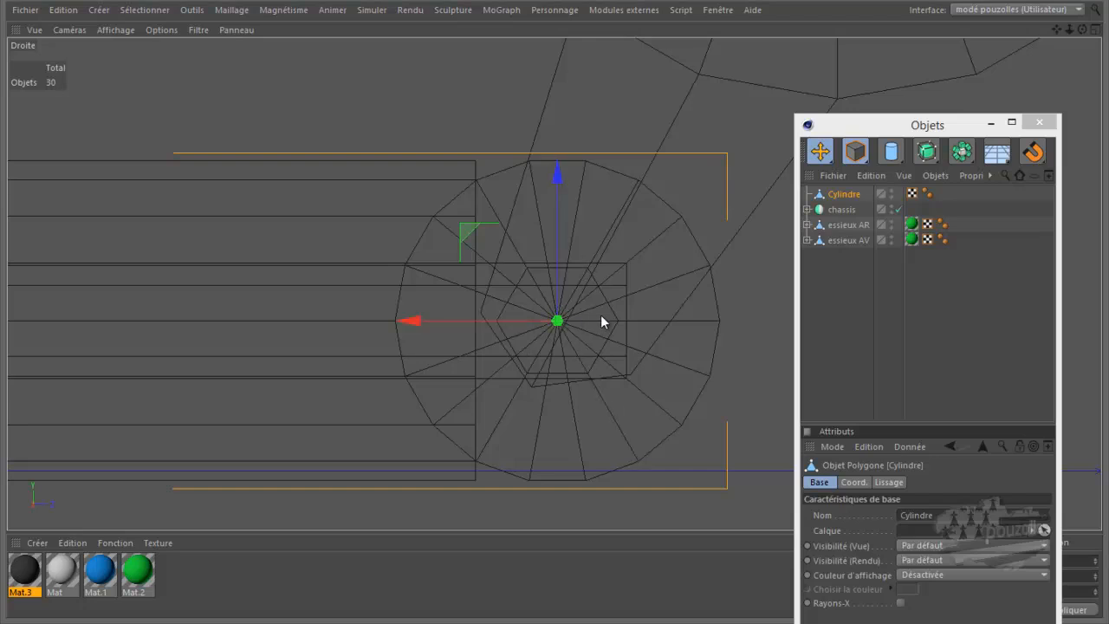
{"action": "scroll", "coordinate": [617, 315], "scroll_direction": "down", "scroll_amount": 8}
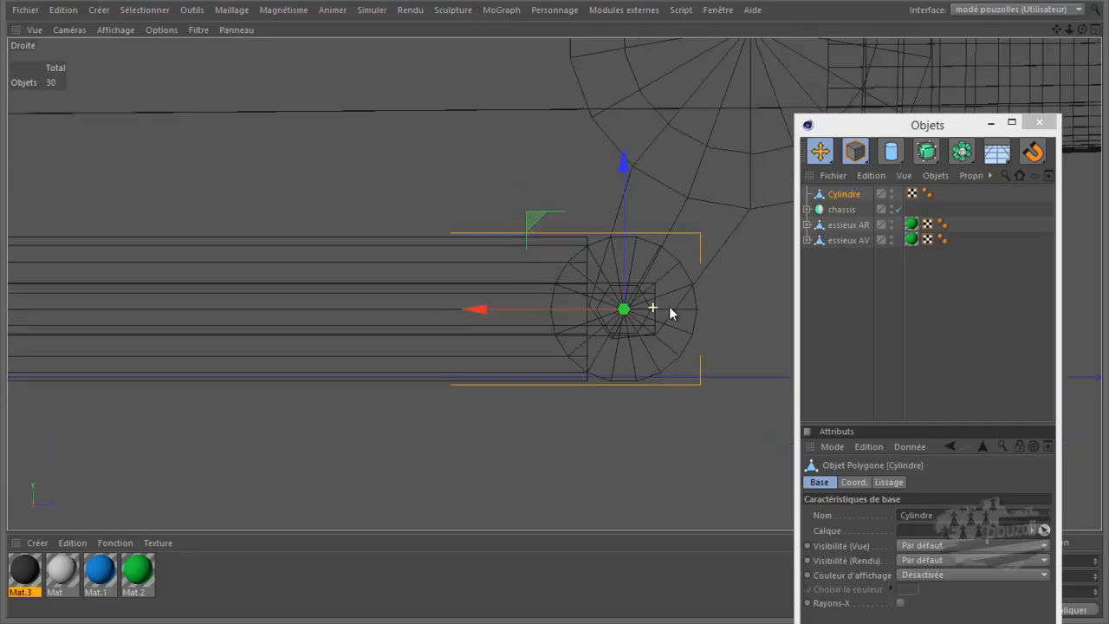
- Duplicate the Cylindre object and rotate the copy half a turn about its pivot so it points the opposite way
{"action": "scroll", "coordinate": [690, 309], "scroll_direction": "down", "scroll_amount": 6}
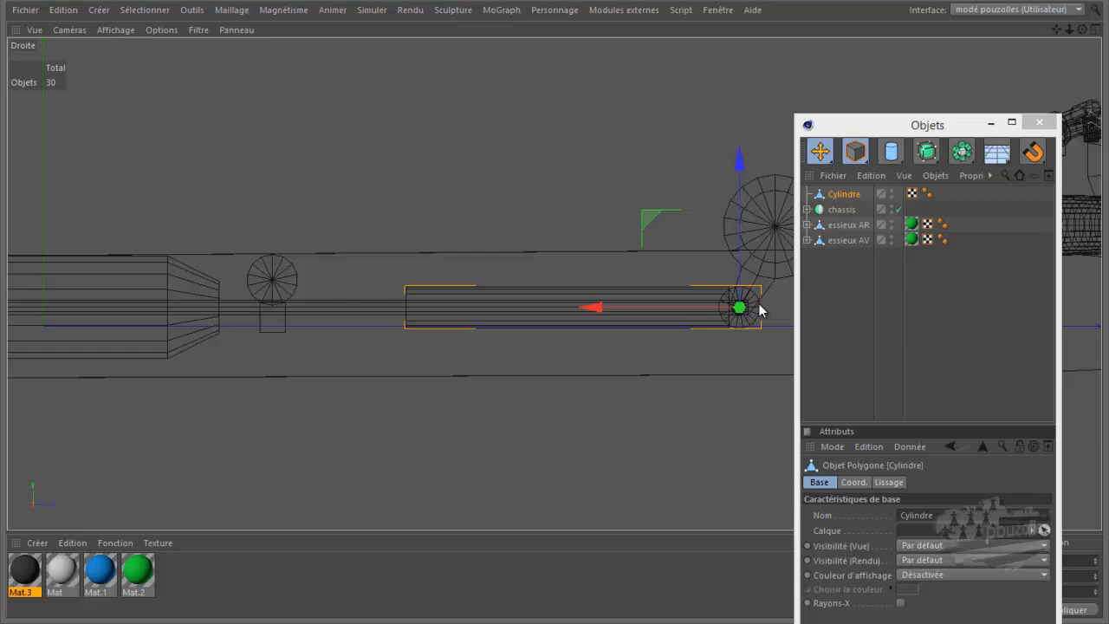
{"action": "left_click_drag", "start_coordinate": [843, 200], "coordinate": [844, 214], "text": "ctrl"}
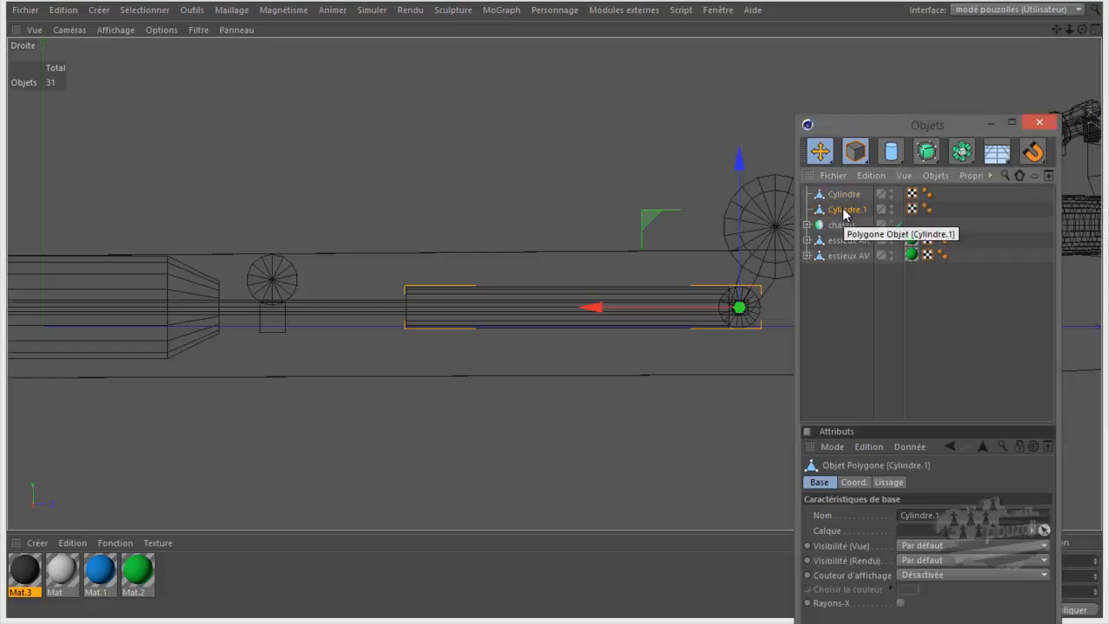
{"action": "left_click", "coordinate": [856, 152]}
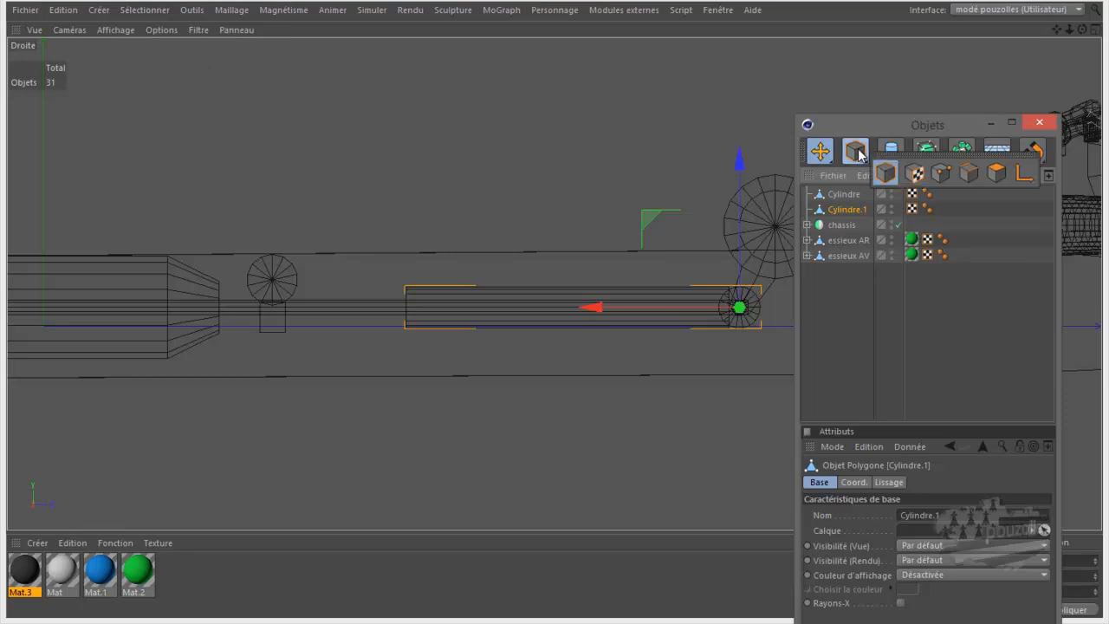
{"action": "left_click", "coordinate": [819, 152]}
{"action": "left_click", "coordinate": [944, 176]}
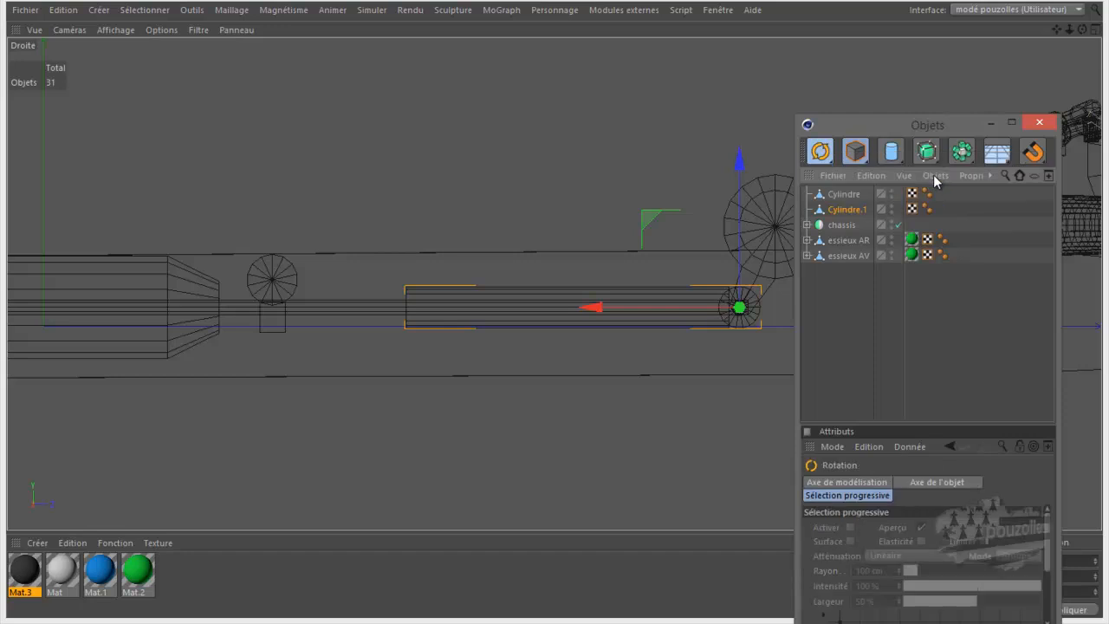
{"action": "left_click_drag", "start_coordinate": [703, 224], "coordinate": [770, 377]}
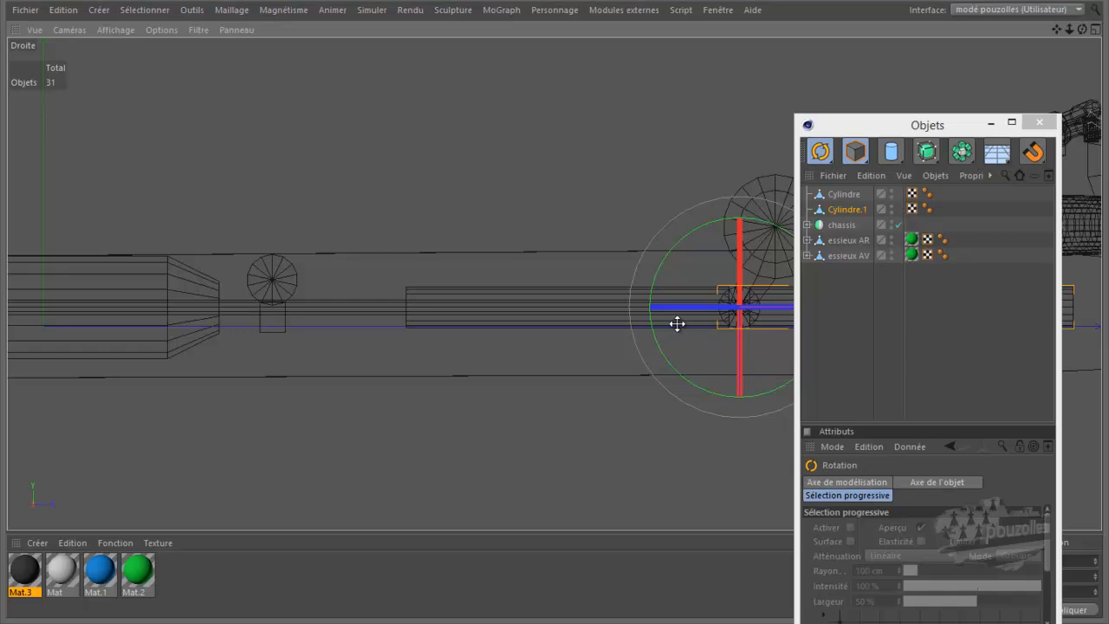
- Move Cylindre.1 along the chassis until its pivot end sits on the small bracket below the round joint
{"action": "left_click", "coordinate": [819, 156]}
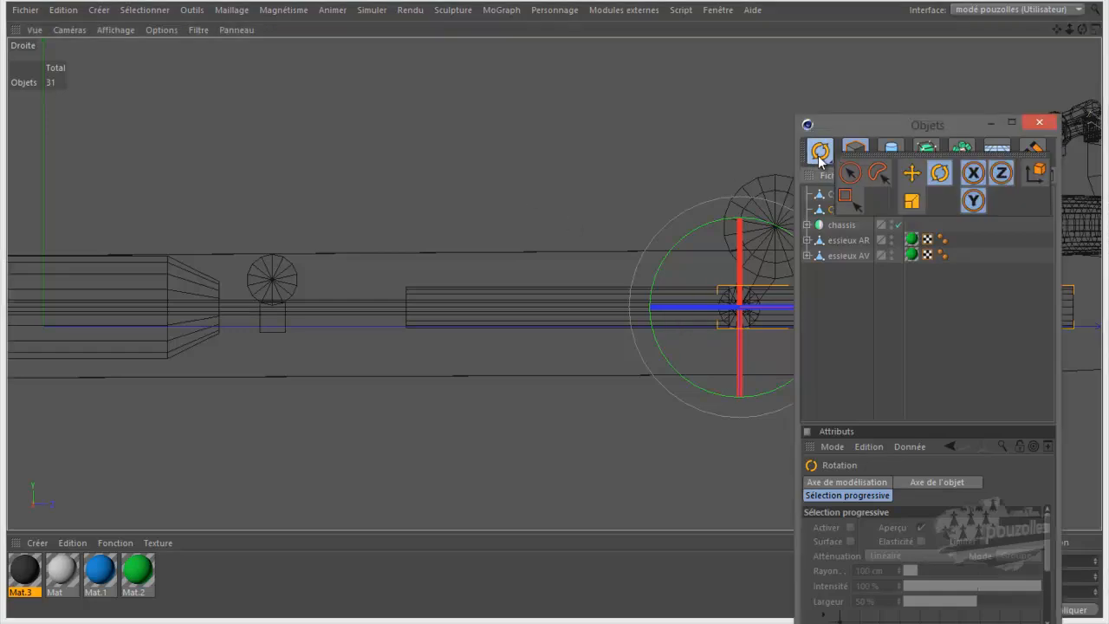
{"action": "left_click", "coordinate": [911, 172]}
{"action": "left_click_drag", "start_coordinate": [770, 313], "coordinate": [304, 403]}
{"action": "scroll", "coordinate": [296, 298], "scroll_direction": "up", "scroll_amount": 3}
{"action": "scroll", "coordinate": [296, 297], "scroll_direction": "up", "scroll_amount": 1}
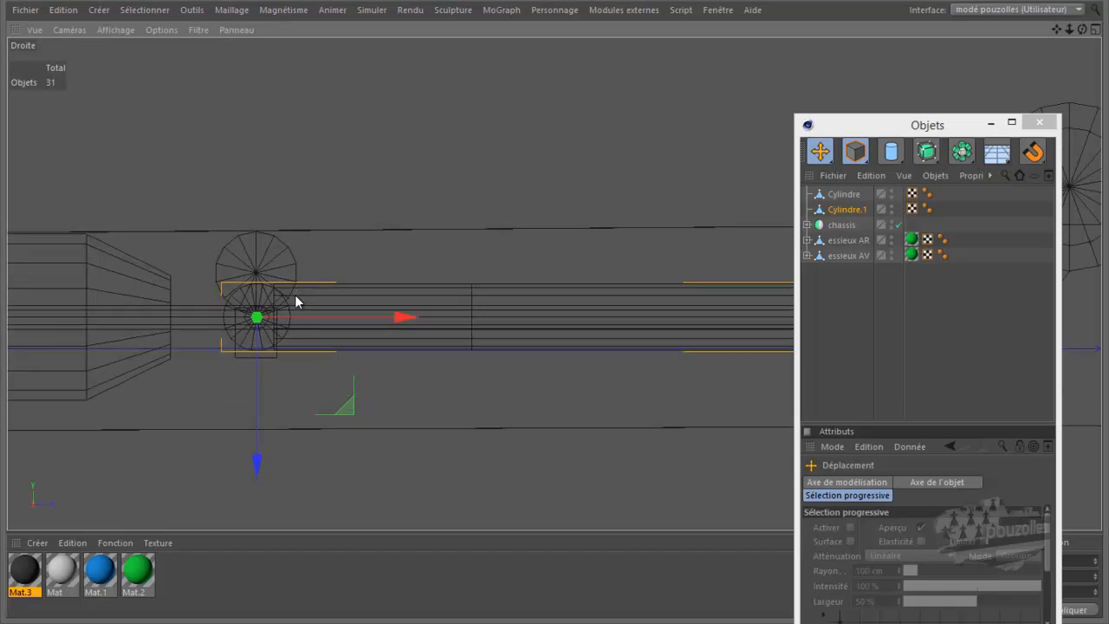
- Scale Cylindre.1 down slightly in the perspective view so it is thinner than the original cylinder
{"action": "middle_click", "coordinate": [271, 236]}
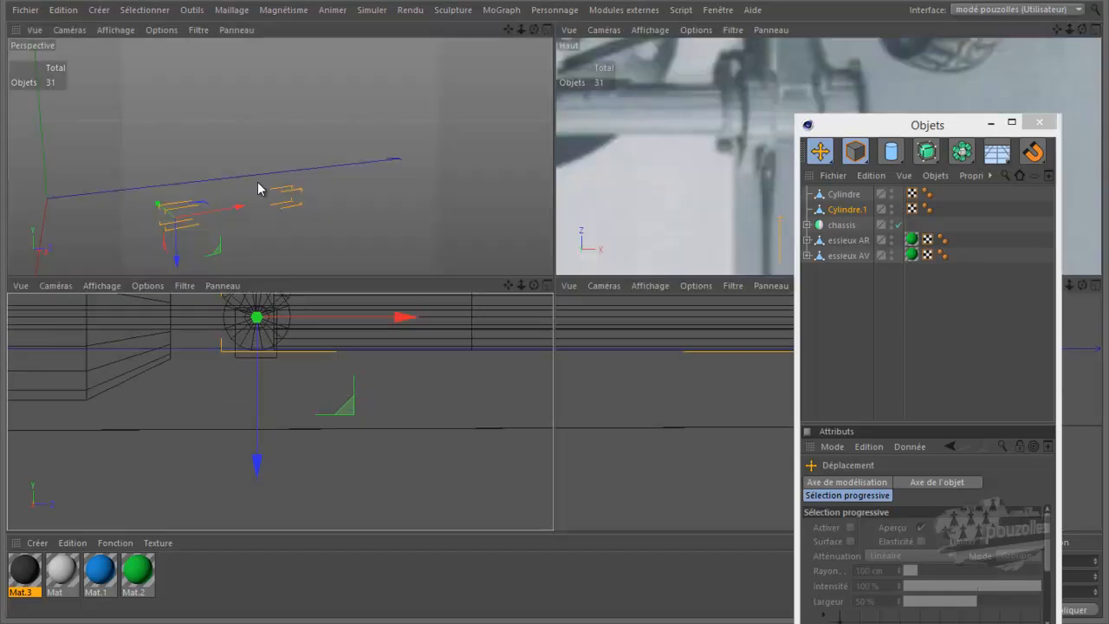
{"action": "middle_click", "coordinate": [257, 184]}
{"action": "scroll", "coordinate": [403, 457], "scroll_direction": "up", "scroll_amount": 4}
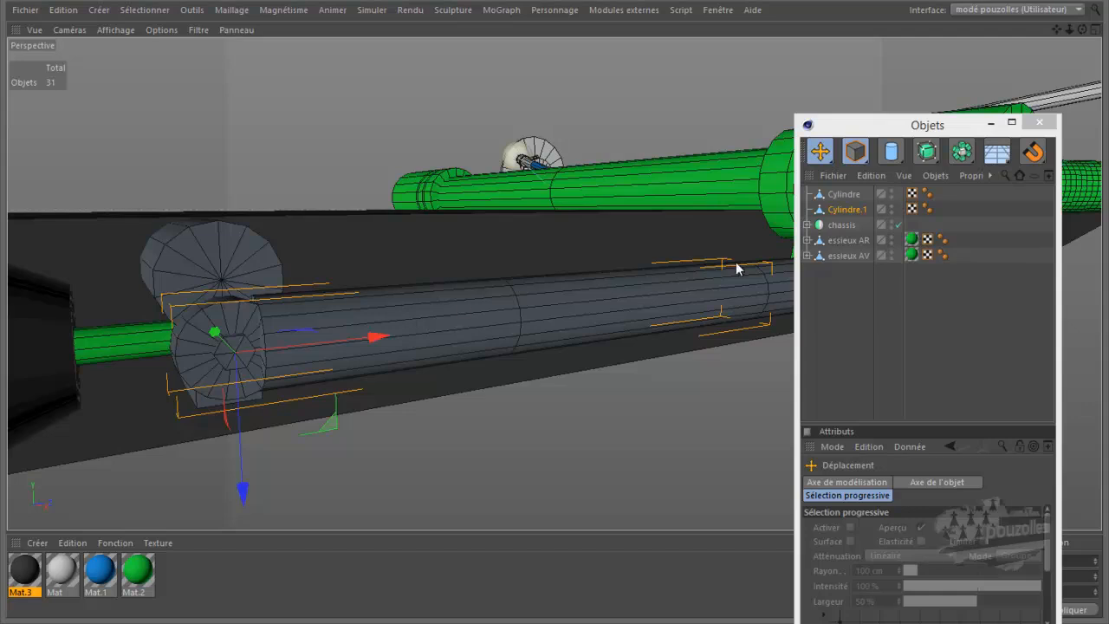
{"action": "left_click", "coordinate": [850, 153]}
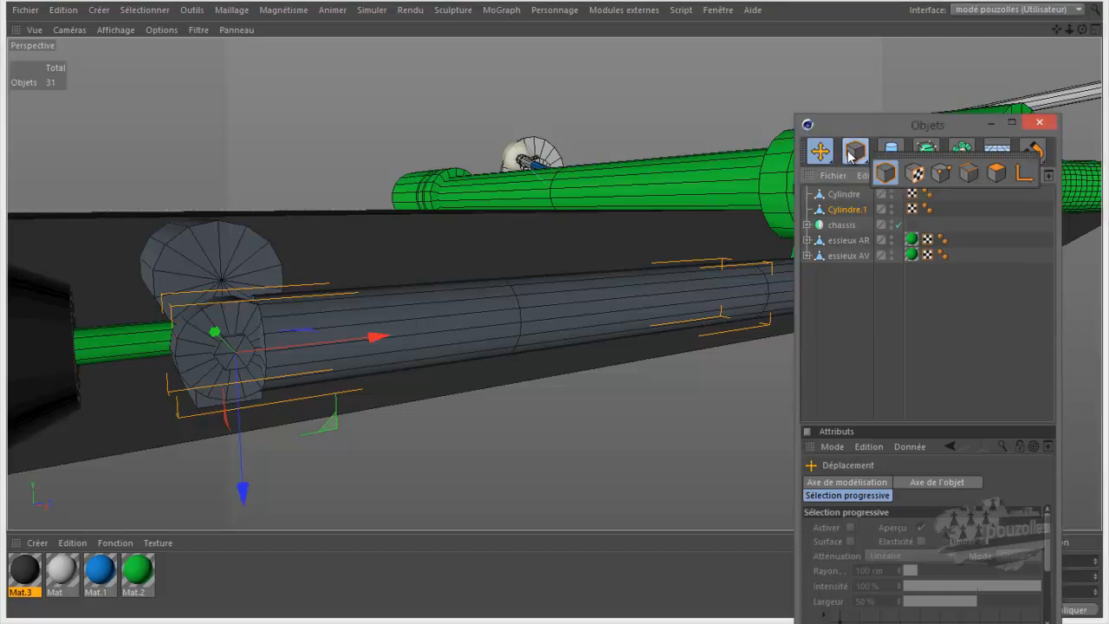
{"action": "left_click", "coordinate": [819, 152]}
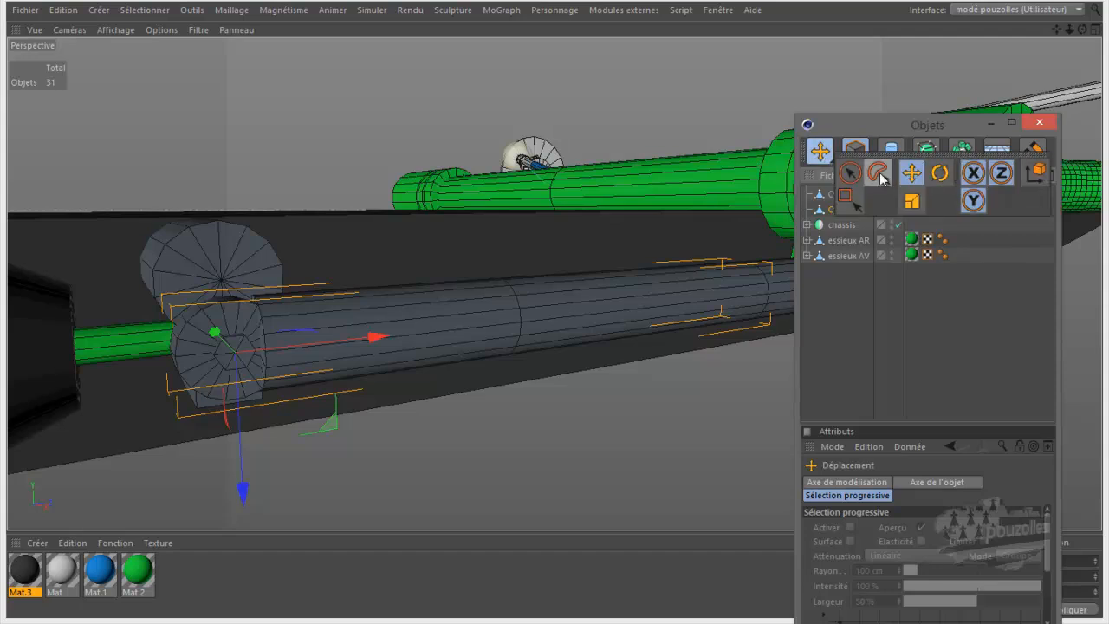
{"action": "left_click", "coordinate": [911, 201]}
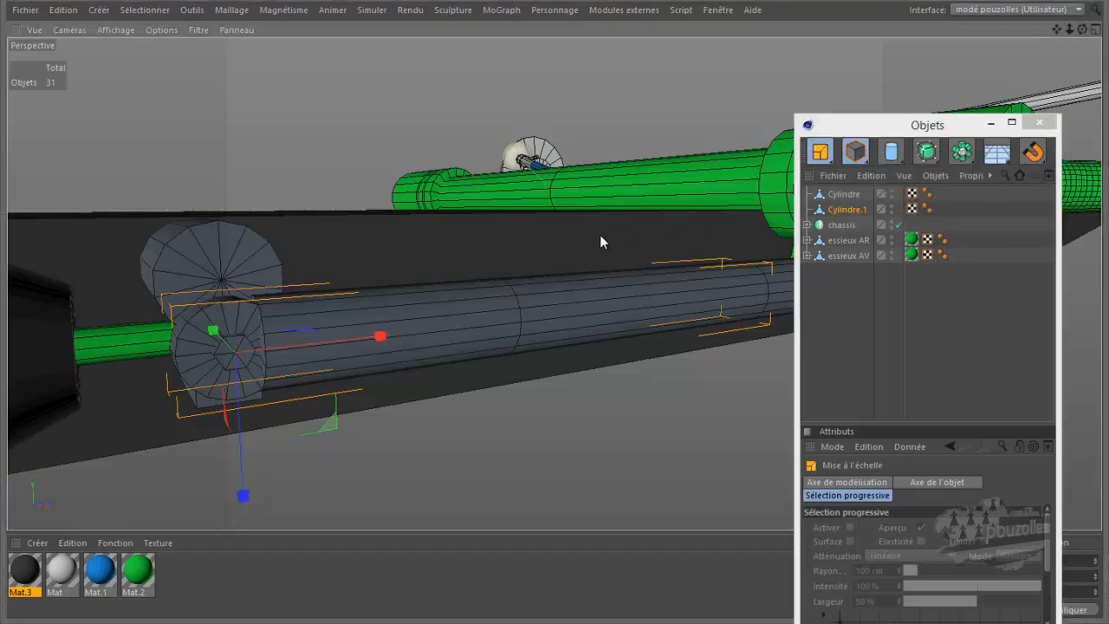
{"action": "left_click_drag", "start_coordinate": [591, 240], "coordinate": [561, 269]}
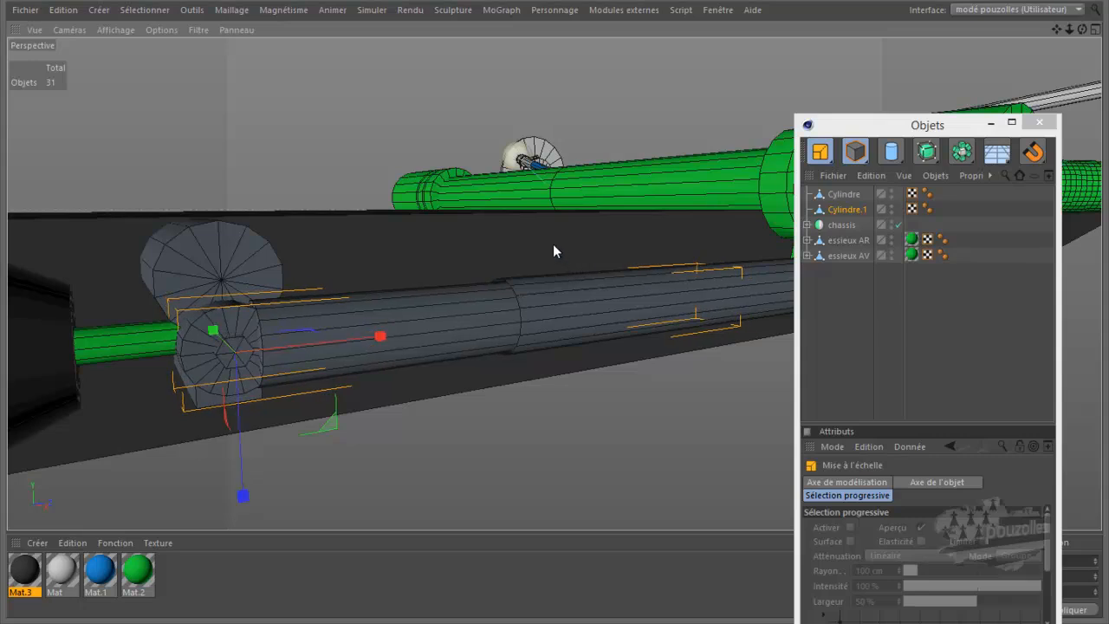
{"action": "left_click", "coordinate": [555, 248]}
- Move Cylindre.1 down about 1.8 cm along its blue axis, below the round joint
{"action": "left_click_drag", "start_coordinate": [1080, 31], "coordinate": [552, 313]}
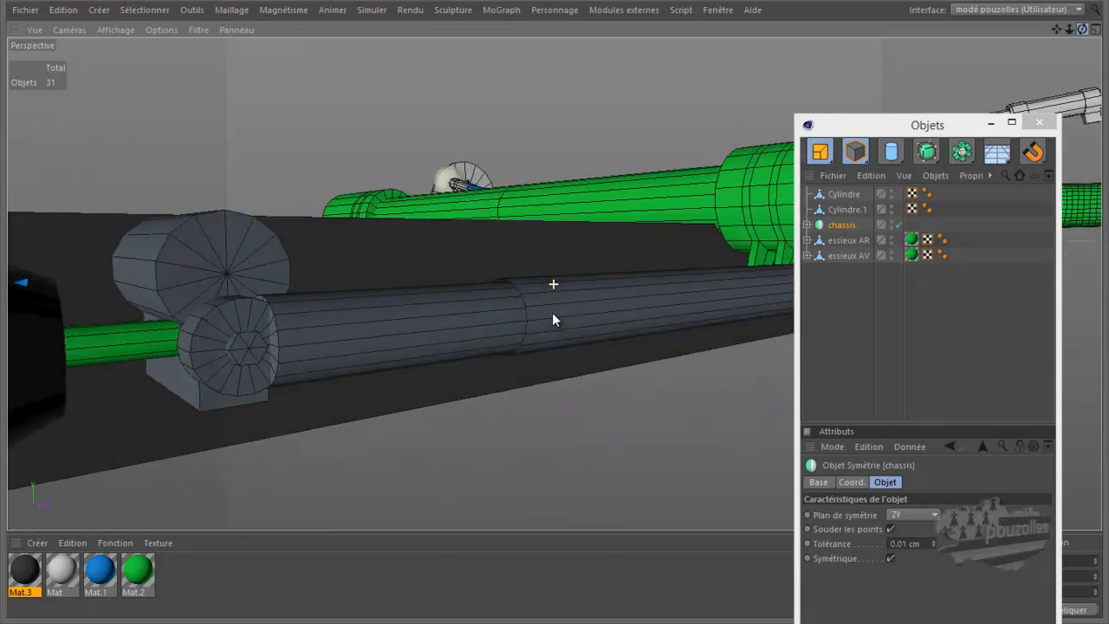
{"action": "left_click", "coordinate": [843, 210]}
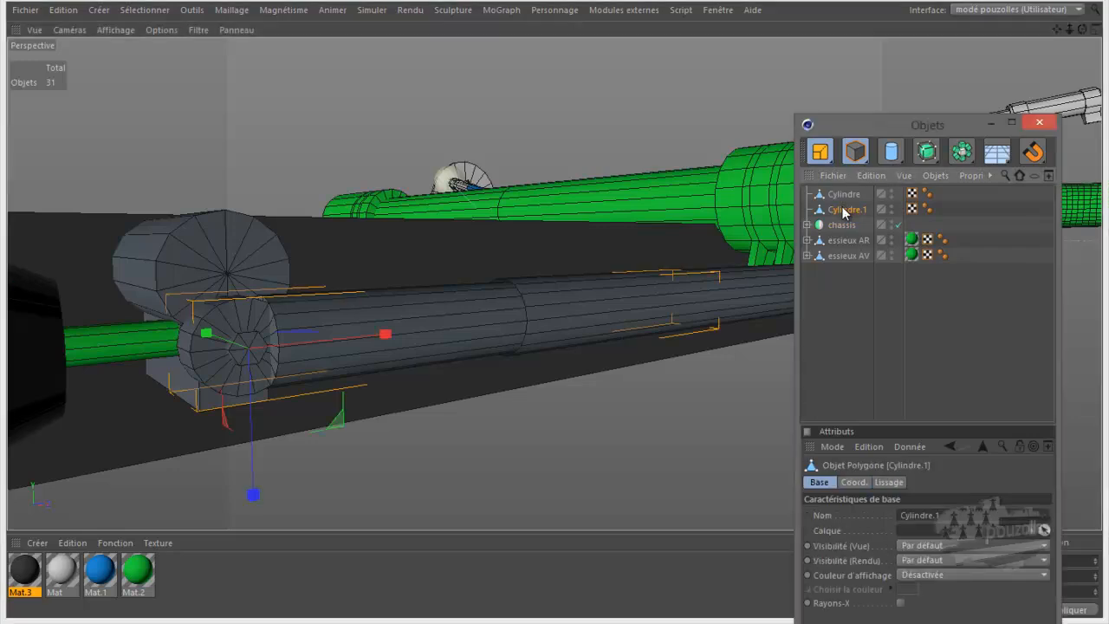
{"action": "left_click", "coordinate": [826, 154]}
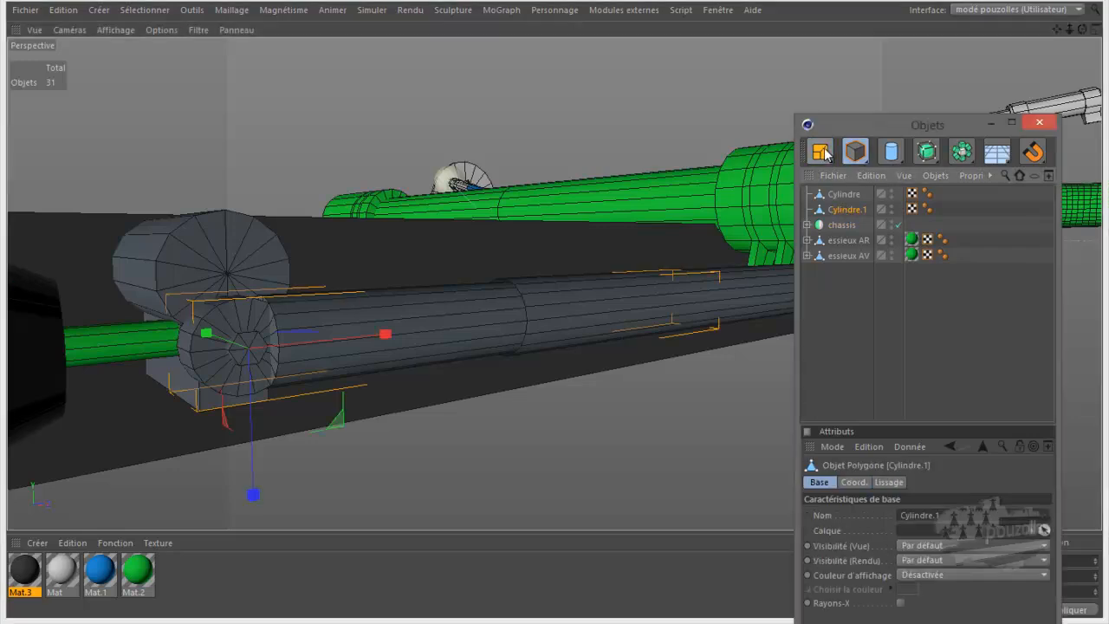
{"action": "left_click", "coordinate": [910, 173]}
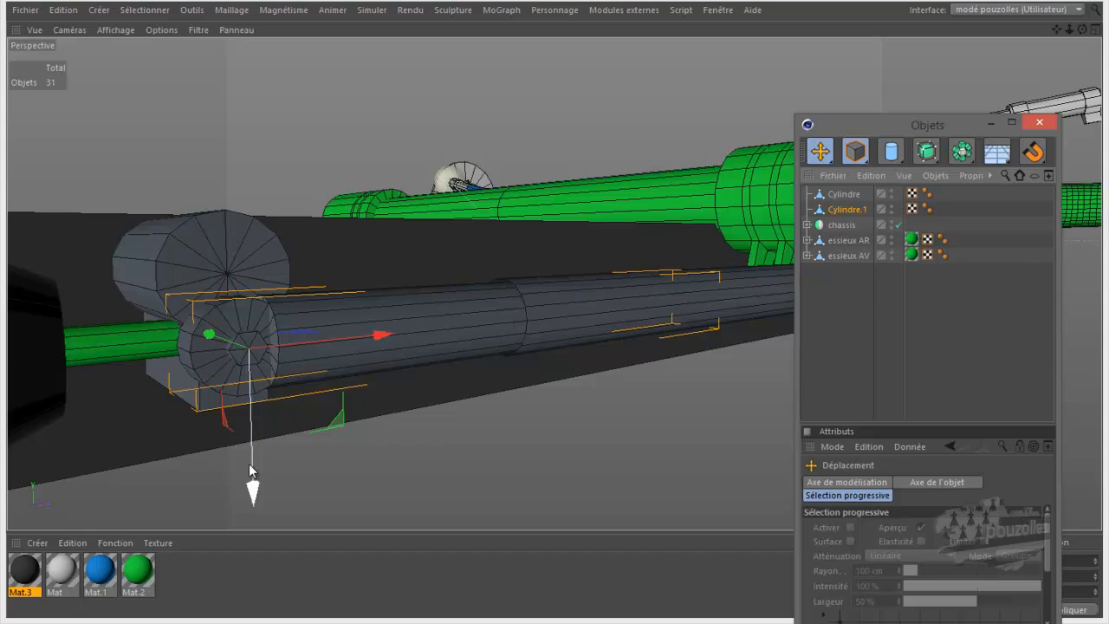
{"action": "left_click_drag", "start_coordinate": [251, 488], "coordinate": [252, 514]}
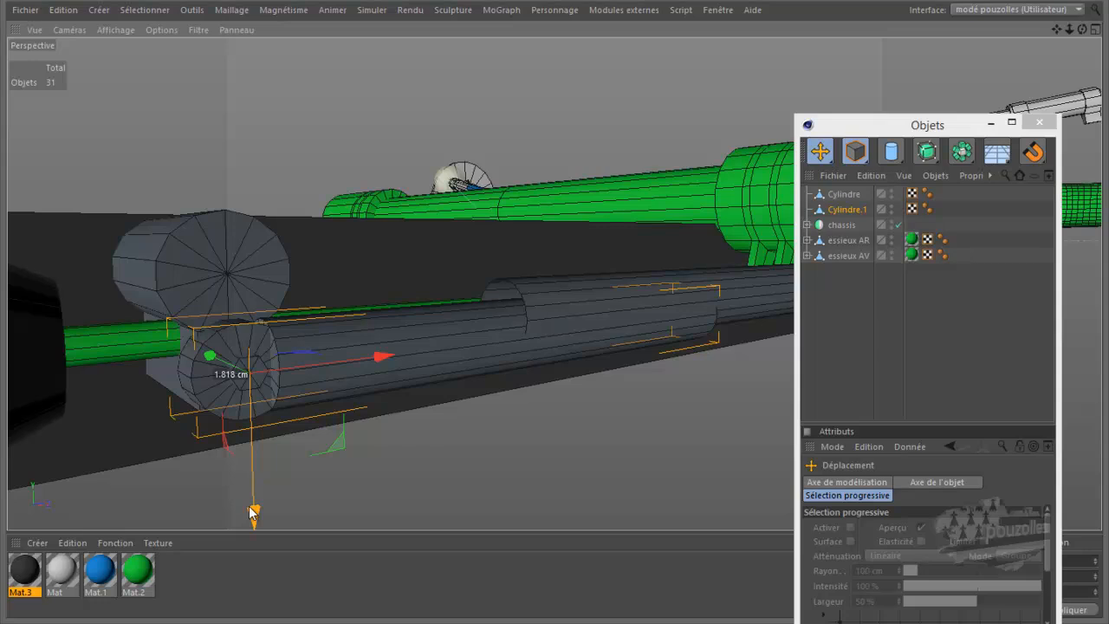
{"action": "left_click_drag", "start_coordinate": [250, 512], "coordinate": [252, 511]}
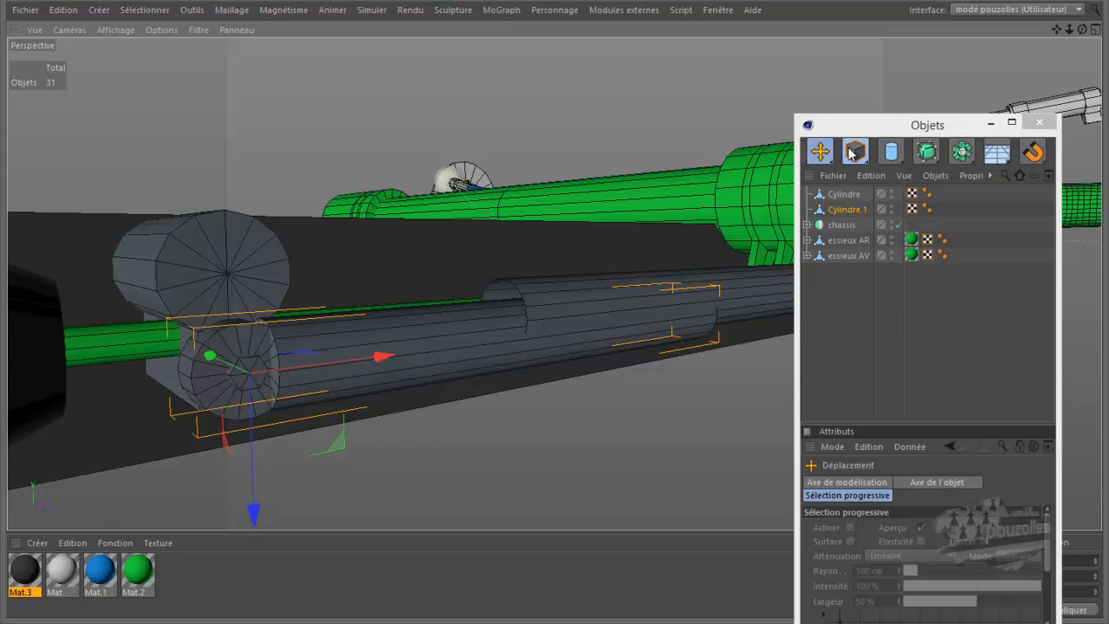
- Scale both Cylindre.1 and Cylindre down a little more
{"action": "left_click_drag", "start_coordinate": [825, 154], "coordinate": [911, 201]}
{"action": "left_click_drag", "start_coordinate": [562, 164], "coordinate": [508, 232]}
{"action": "left_click", "coordinate": [842, 194]}
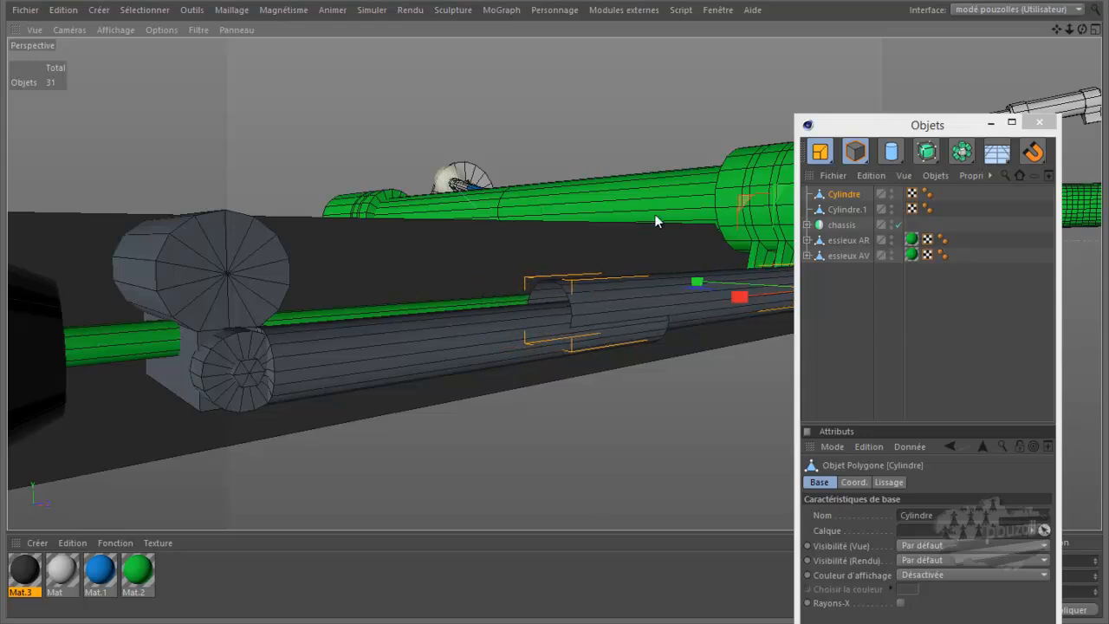
- In the right view, rotate only the axis of Cylindre a quarter turn so its Z axis points along the cylinder
{"action": "left_click", "coordinate": [822, 152]}
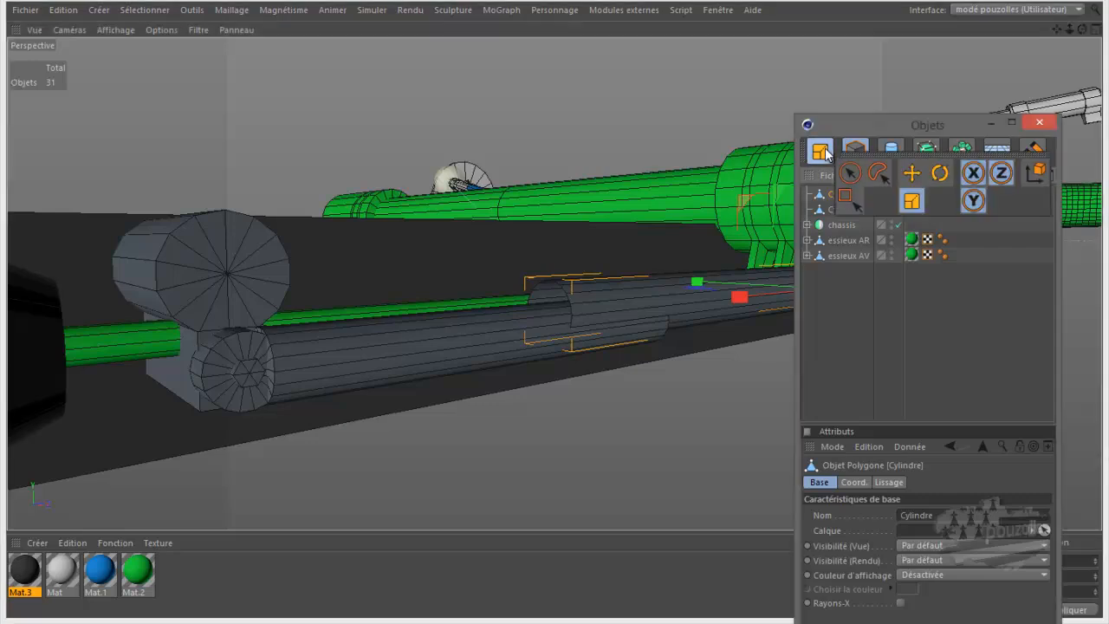
{"action": "left_click", "coordinate": [911, 173]}
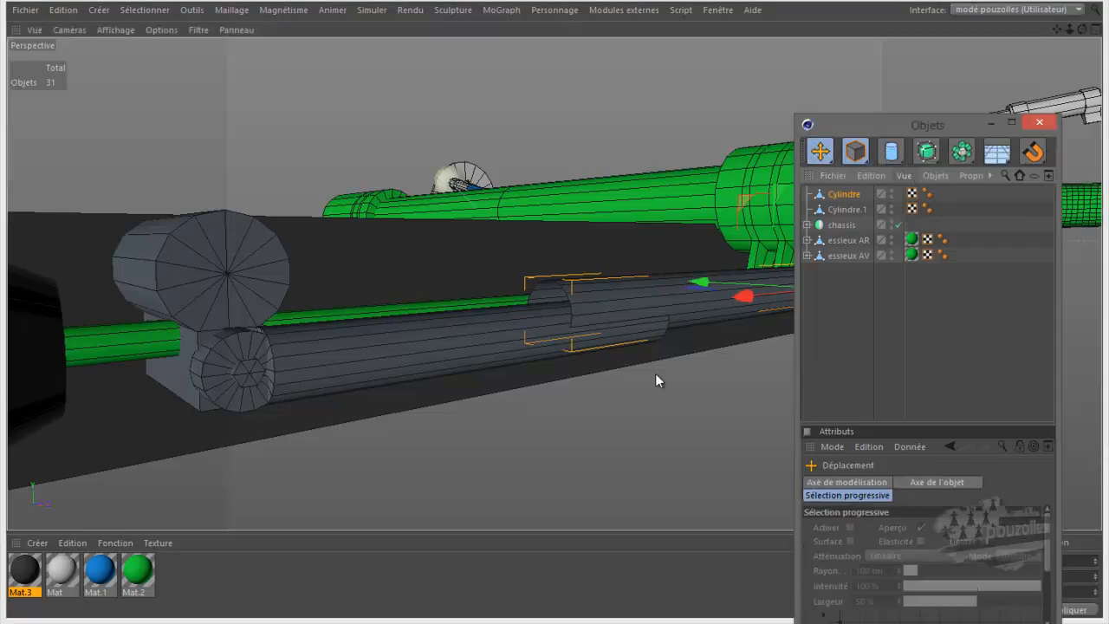
{"action": "middle_click", "coordinate": [598, 431]}
{"action": "middle_click", "coordinate": [396, 423]}
{"action": "scroll", "coordinate": [326, 416], "scroll_direction": "down", "scroll_amount": 4}
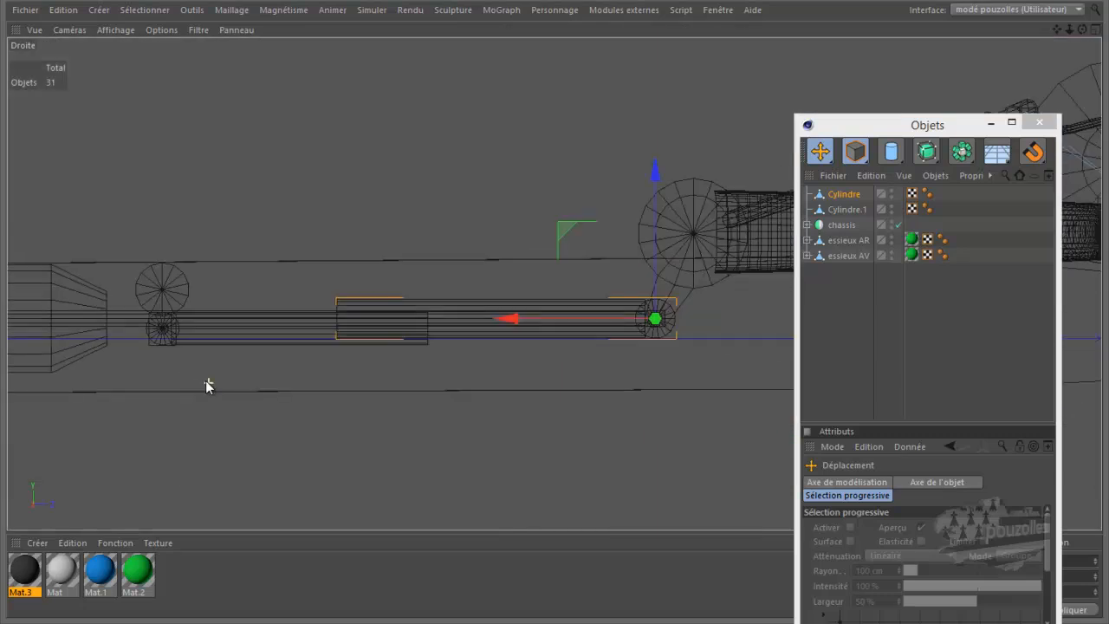
{"action": "scroll", "coordinate": [208, 385], "scroll_direction": "down", "scroll_amount": 2}
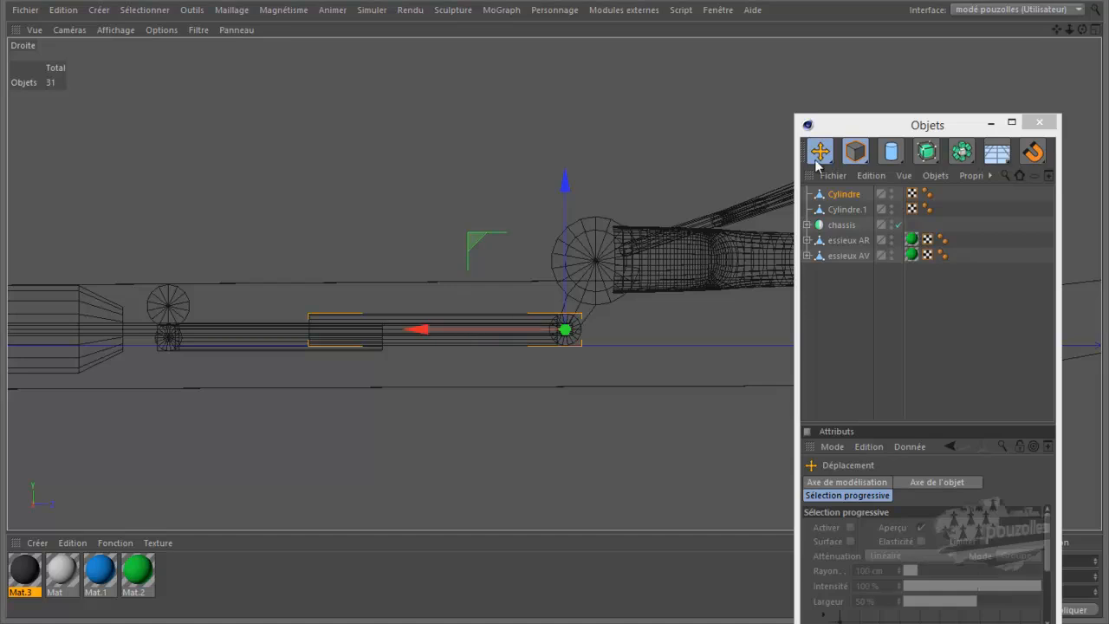
{"action": "left_click", "coordinate": [858, 150]}
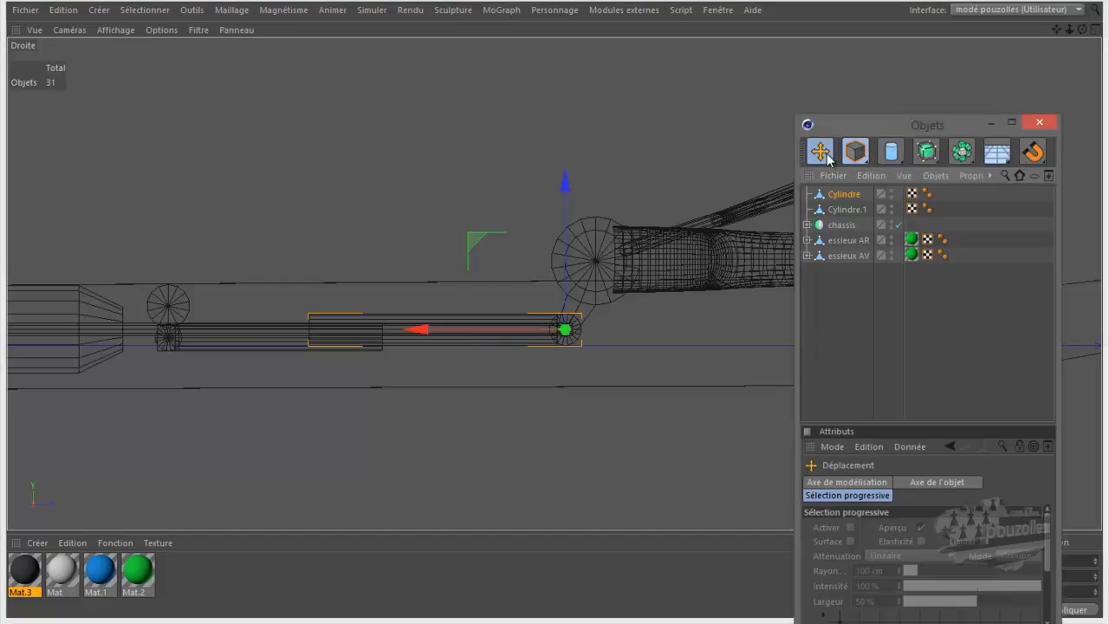
{"action": "left_click", "coordinate": [819, 150]}
{"action": "left_click", "coordinate": [939, 173]}
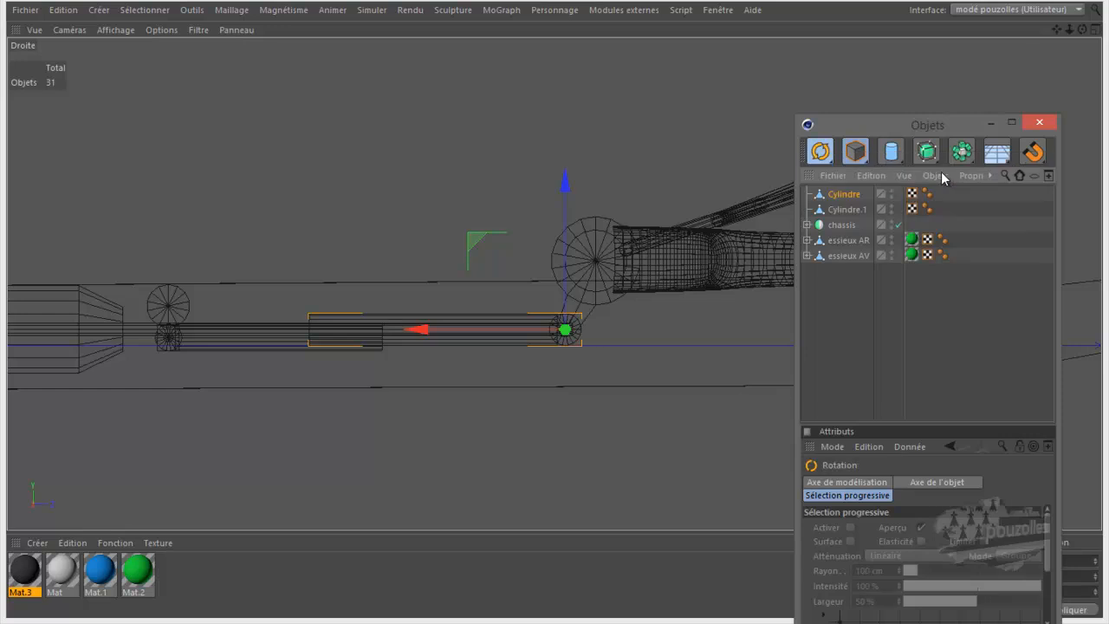
{"action": "left_click", "coordinate": [858, 151]}
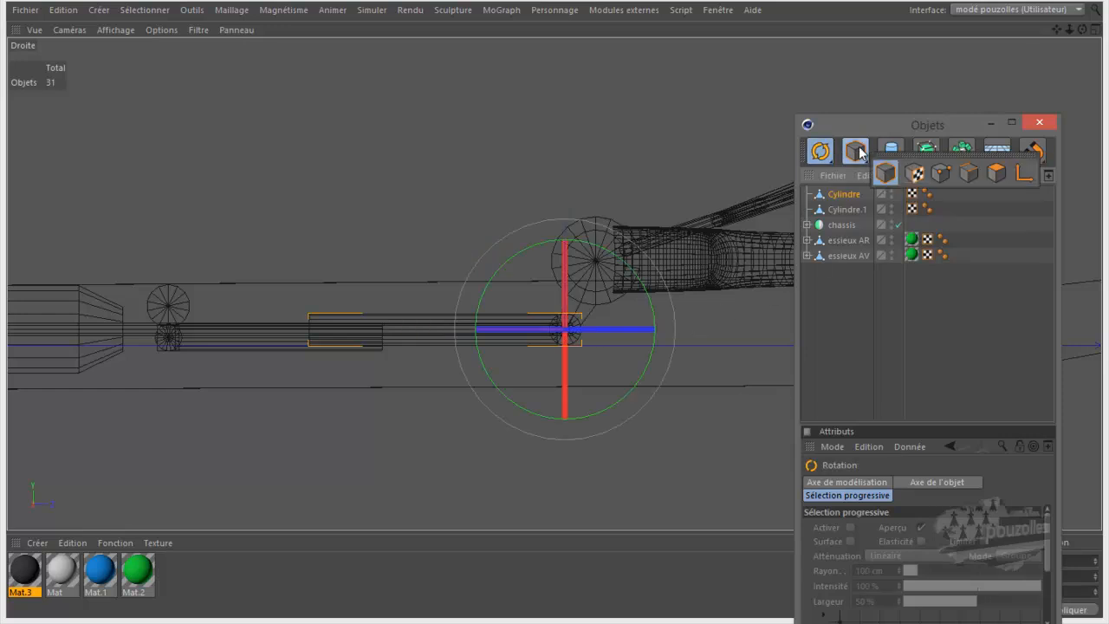
{"action": "left_click", "coordinate": [1024, 173]}
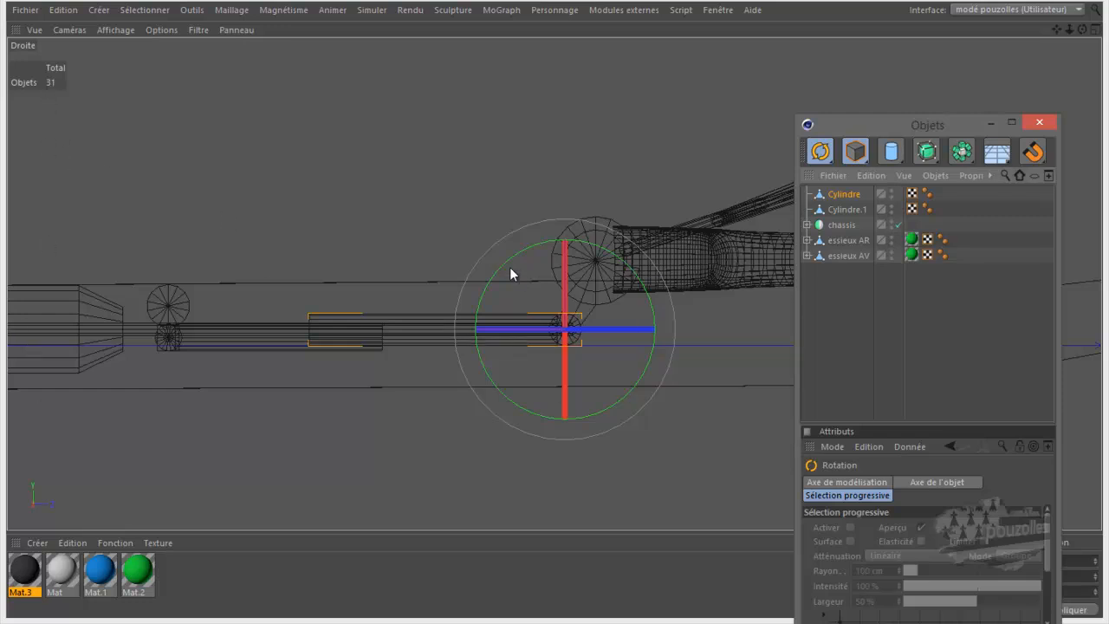
{"action": "left_click_drag", "start_coordinate": [509, 268], "coordinate": [510, 373]}
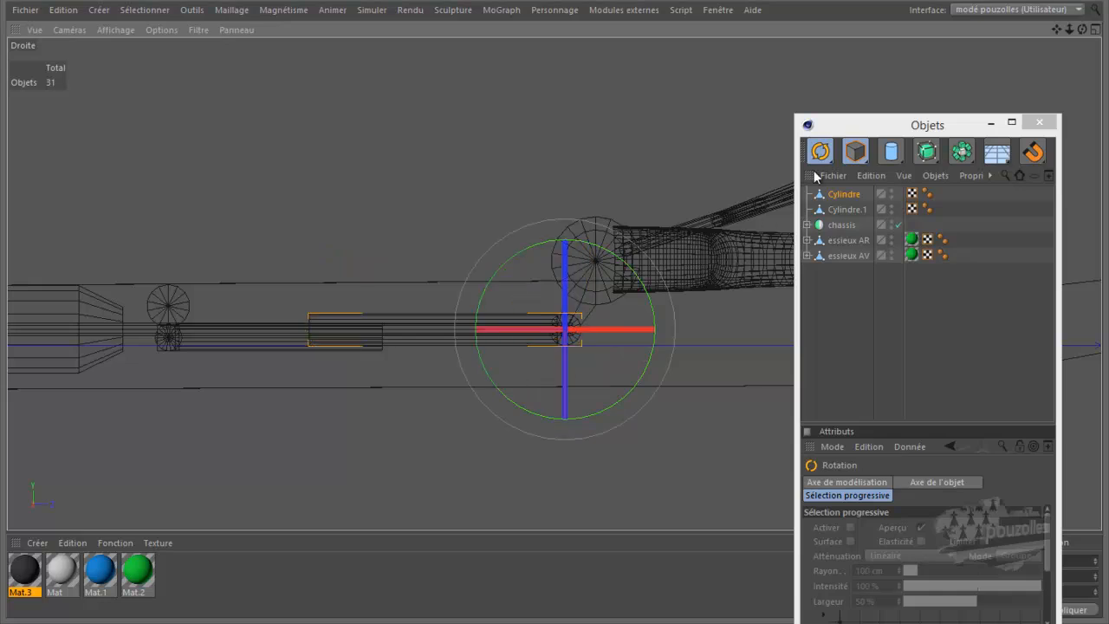
{"action": "left_click_drag", "start_coordinate": [826, 160], "coordinate": [912, 174]}
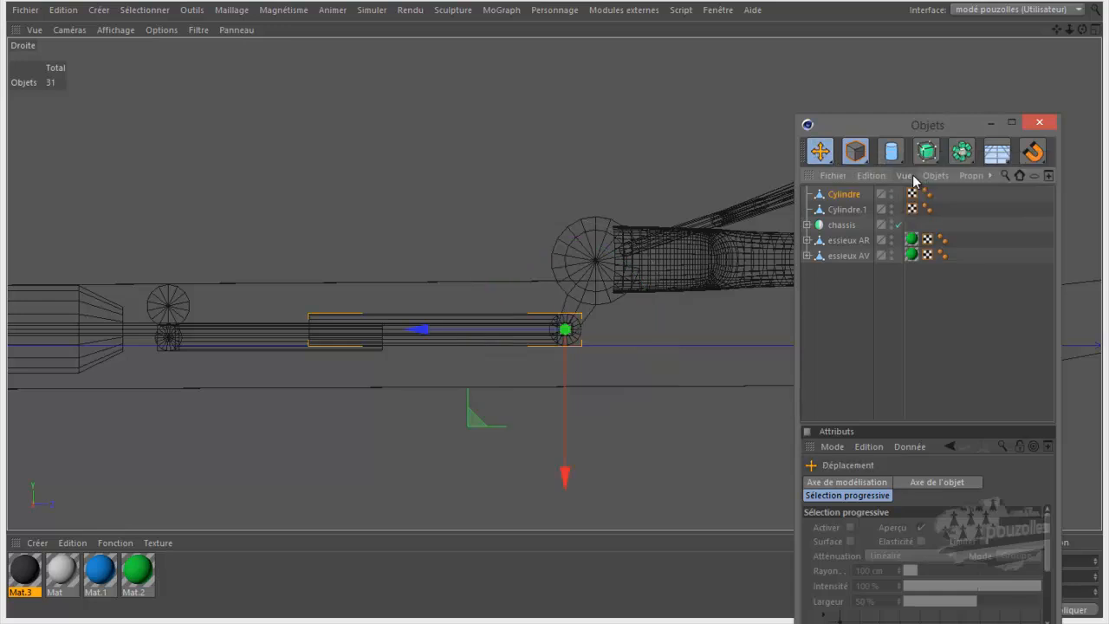
- Rotate the axis of Cylindre.1 a quarter turn so its Z axis points along the cylinder towards Cylindre
{"action": "left_click", "coordinate": [840, 211]}
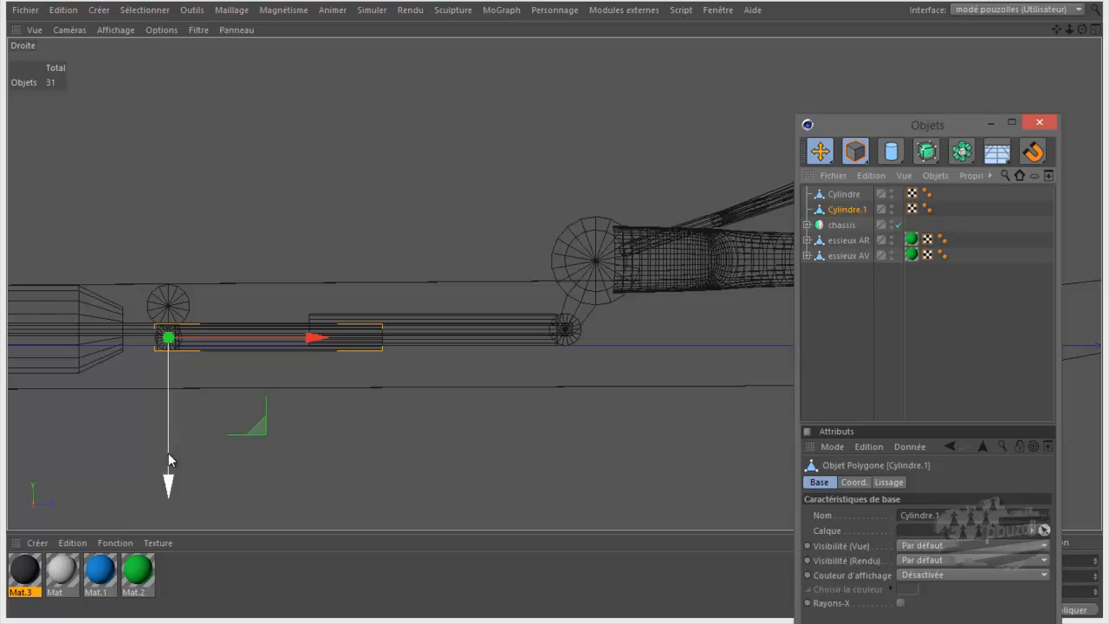
{"action": "left_click_drag", "start_coordinate": [822, 151], "coordinate": [939, 171]}
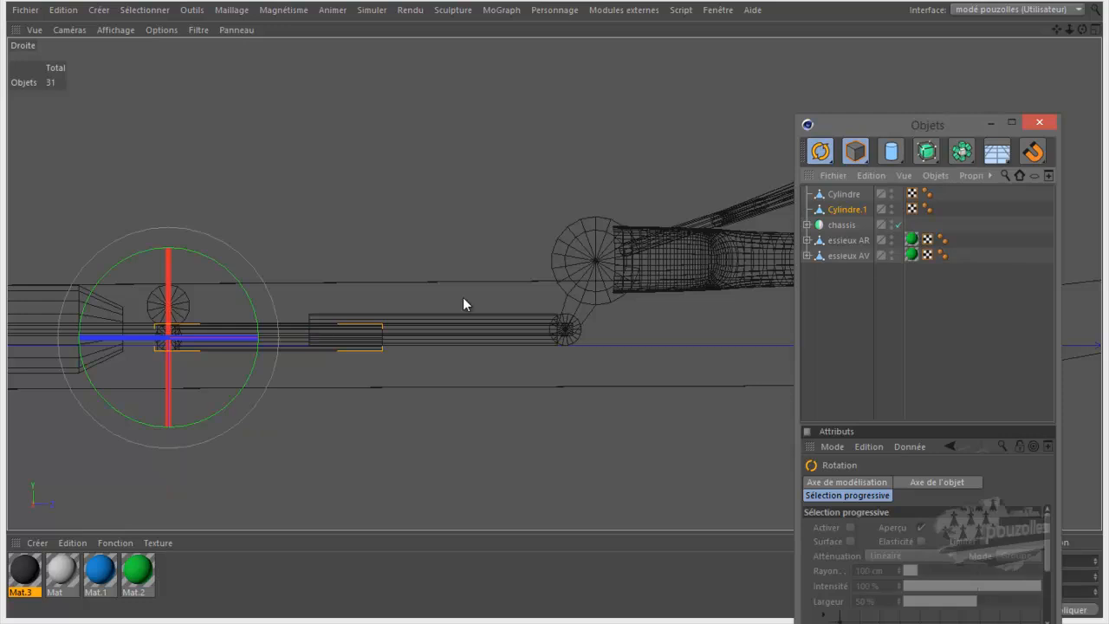
{"action": "left_click_drag", "start_coordinate": [246, 382], "coordinate": [199, 305]}
{"action": "left_click", "coordinate": [63, 10]}
{"action": "left_click", "coordinate": [82, 32]}
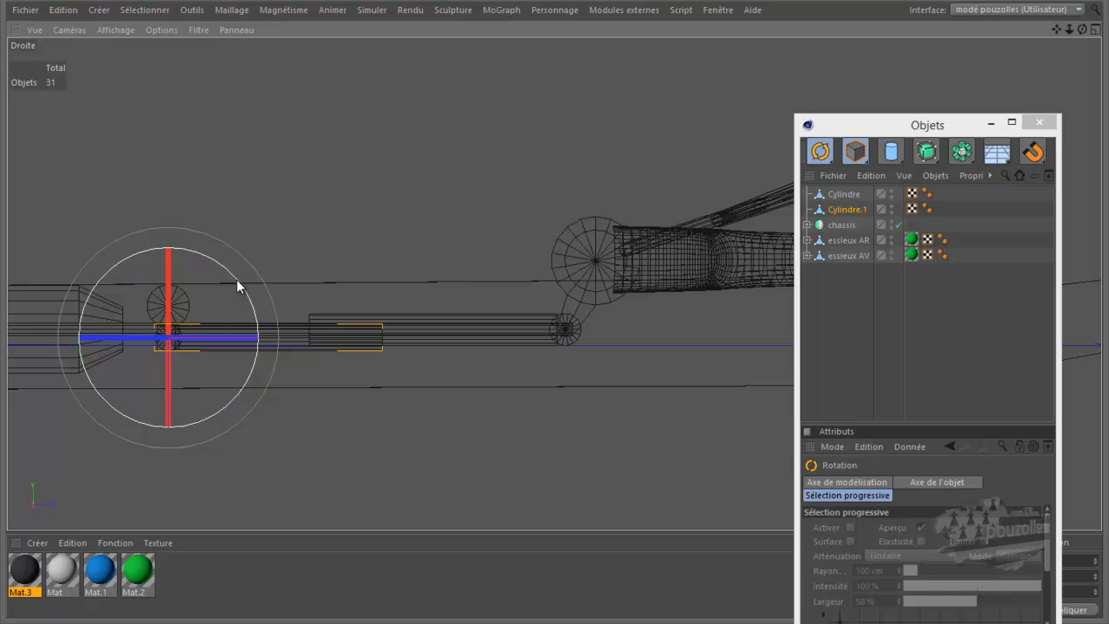
{"action": "left_click_drag", "start_coordinate": [237, 279], "coordinate": [133, 290]}
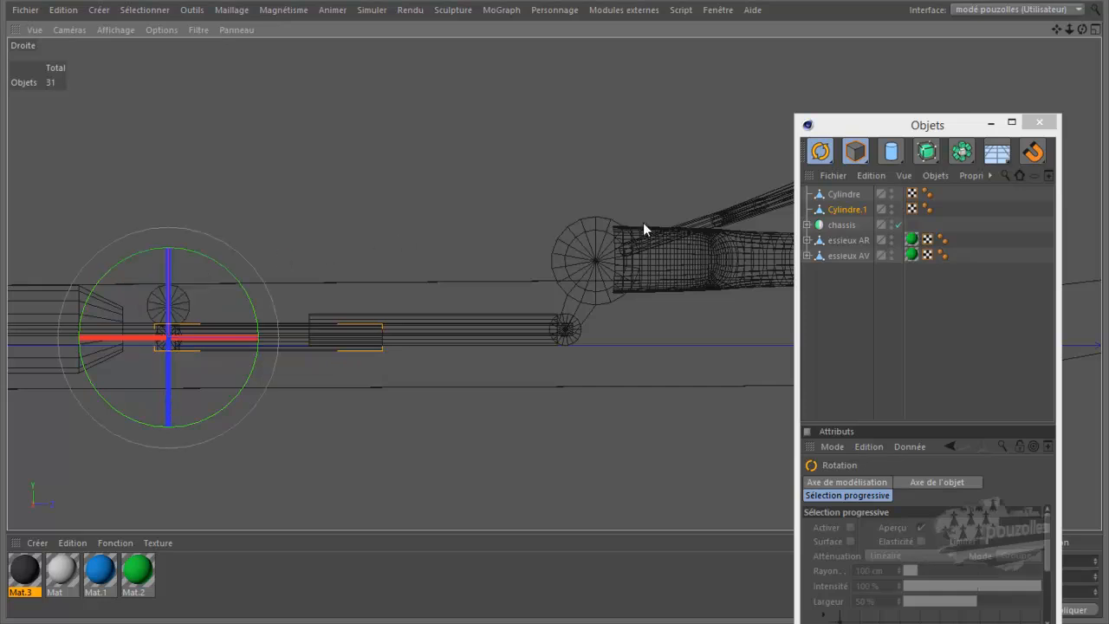
{"action": "left_click_drag", "start_coordinate": [819, 152], "coordinate": [905, 171]}
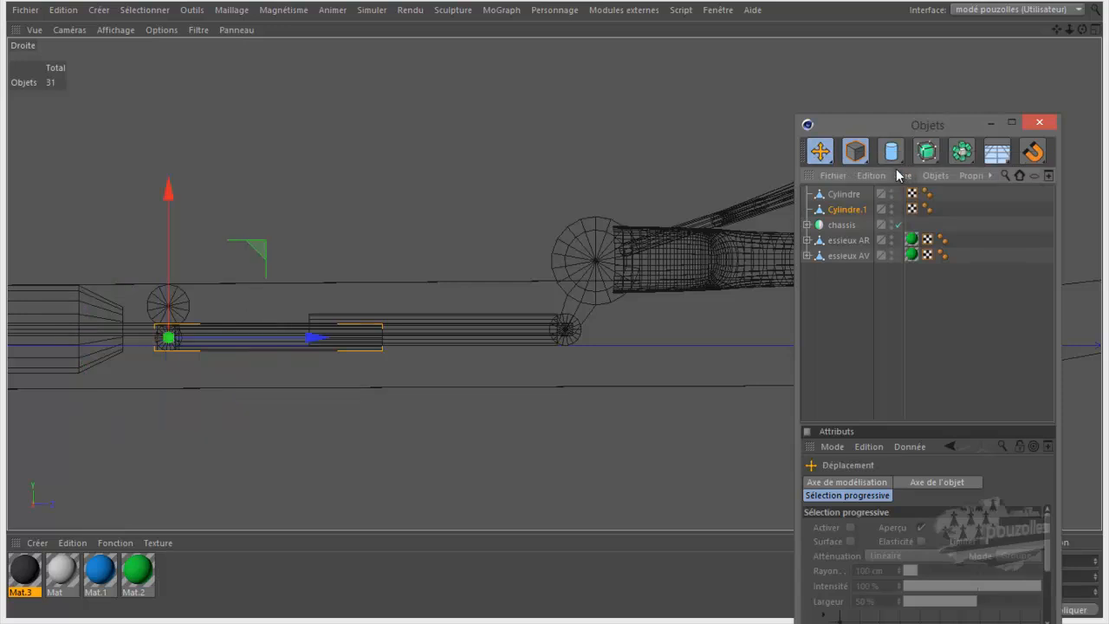
- Rename the Cylindre.1 object as "verin ar" while viewing the cylinder in perspective
{"action": "left_click_drag", "start_coordinate": [855, 152], "coordinate": [1027, 174]}
{"action": "middle_click", "coordinate": [411, 270]}
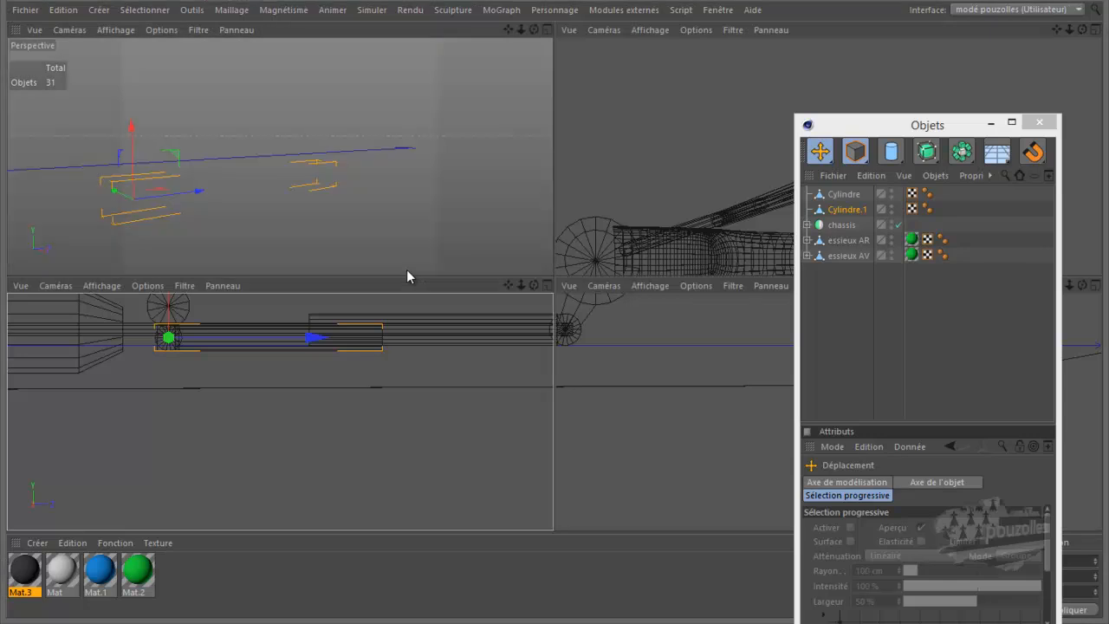
{"action": "middle_click", "coordinate": [348, 245]}
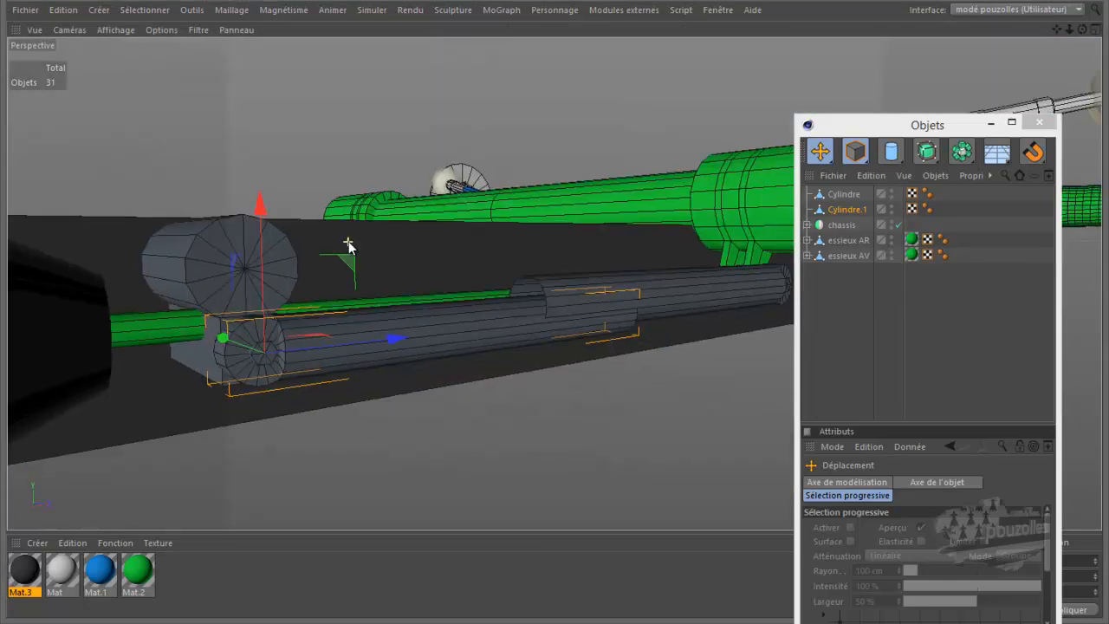
{"action": "left_click_drag", "start_coordinate": [936, 127], "coordinate": [764, 396]}
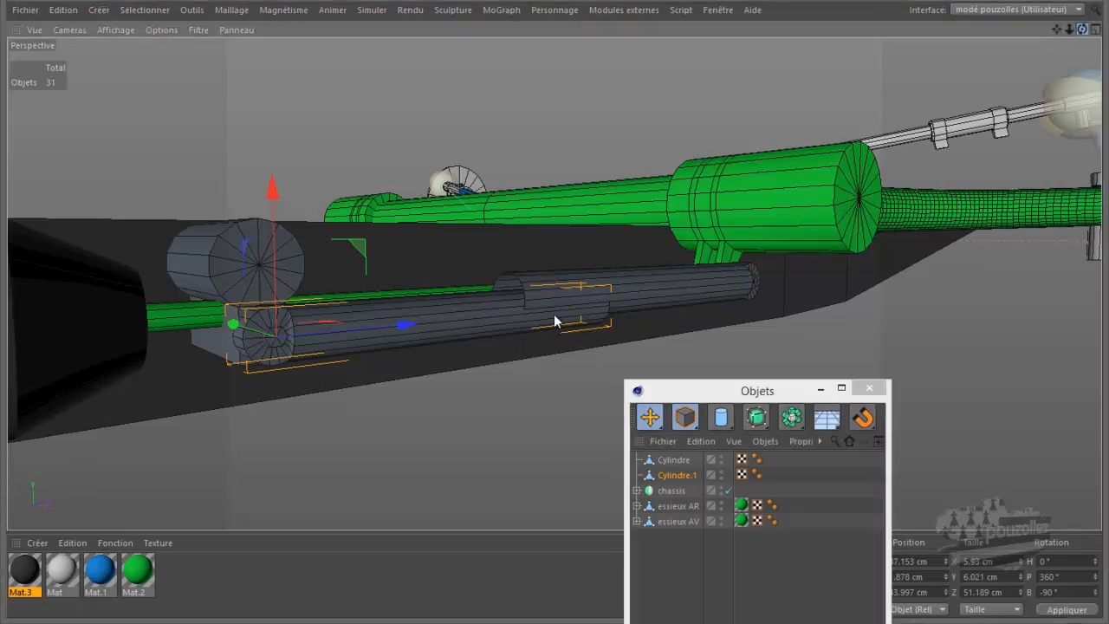
{"action": "scroll", "coordinate": [544, 319], "scroll_direction": "up", "scroll_amount": 3}
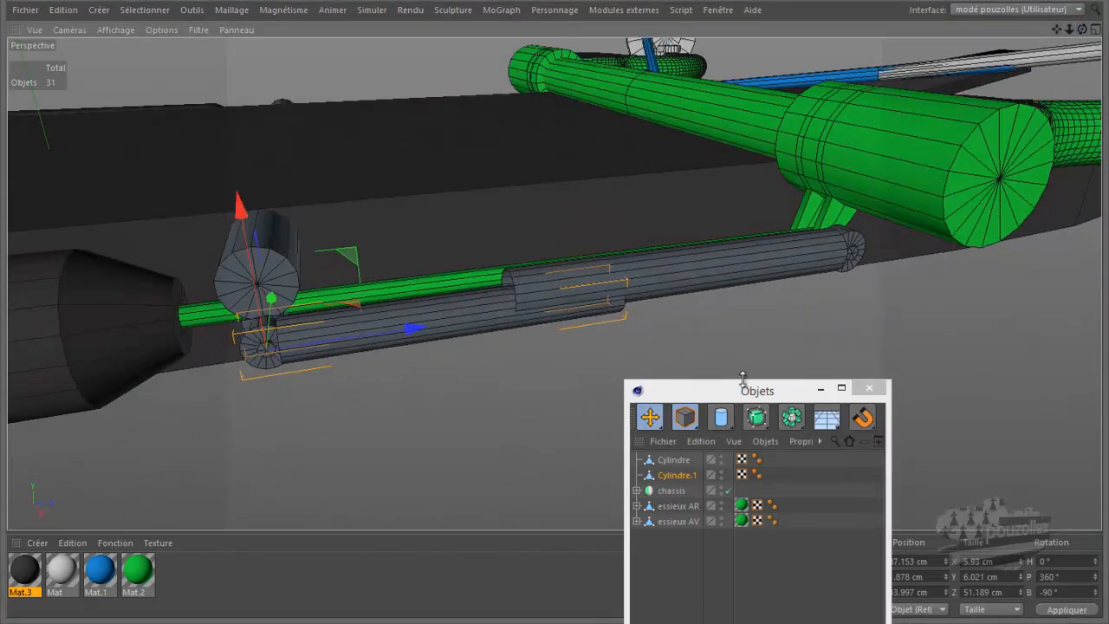
{"action": "left_click_drag", "start_coordinate": [745, 394], "coordinate": [794, 329]}
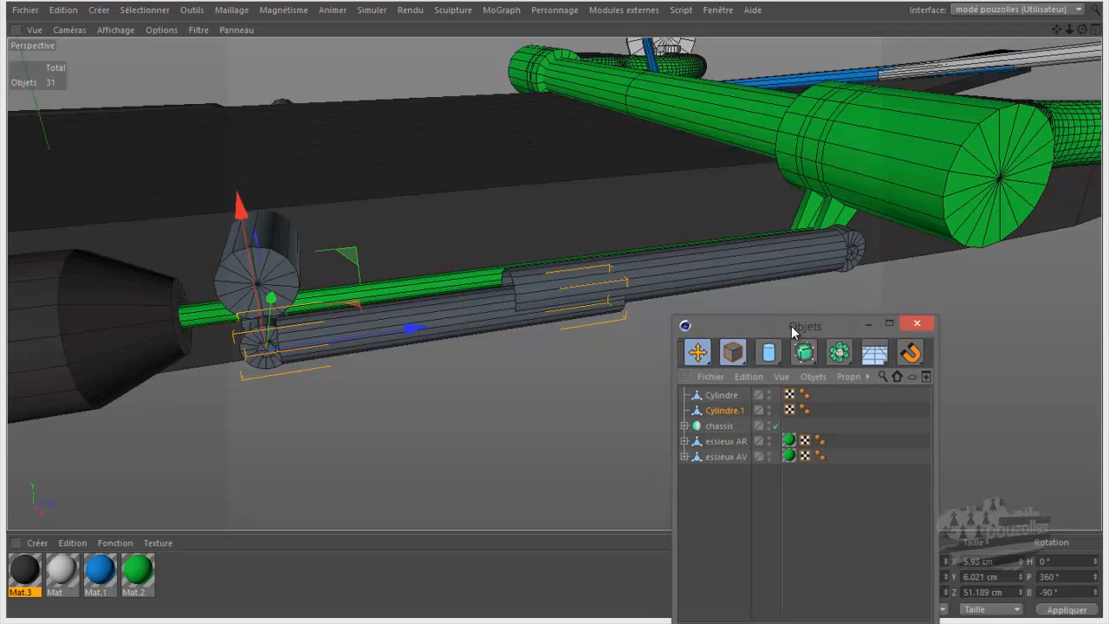
{"action": "double_click", "coordinate": [722, 410]}
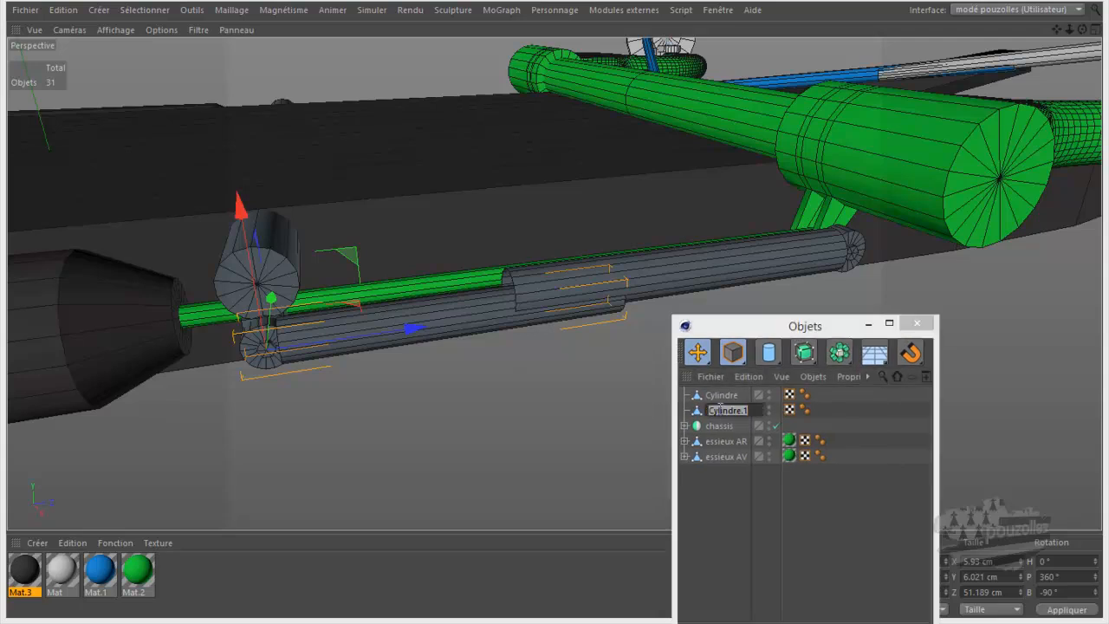
{"action": "type", "text": "e"}
- Rename the remaining top-level Cylindre object, the cylinder part at the axle pivot, as "verin av"
{"action": "left_click", "coordinate": [724, 396]}
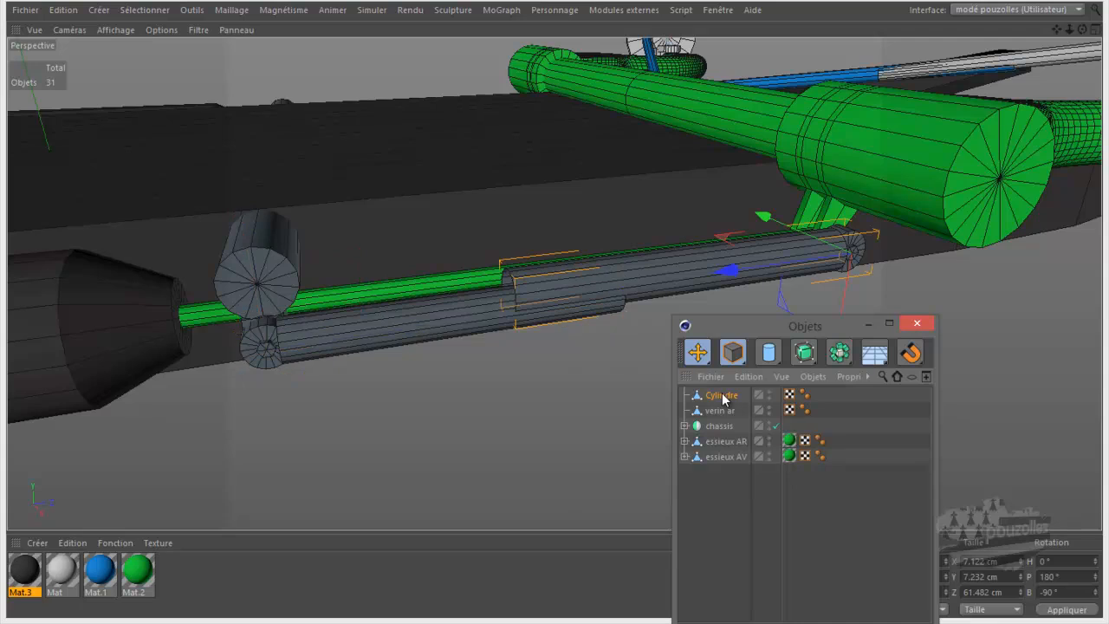
{"action": "double_click", "coordinate": [724, 396]}
{"action": "type", "text": "verin av"}
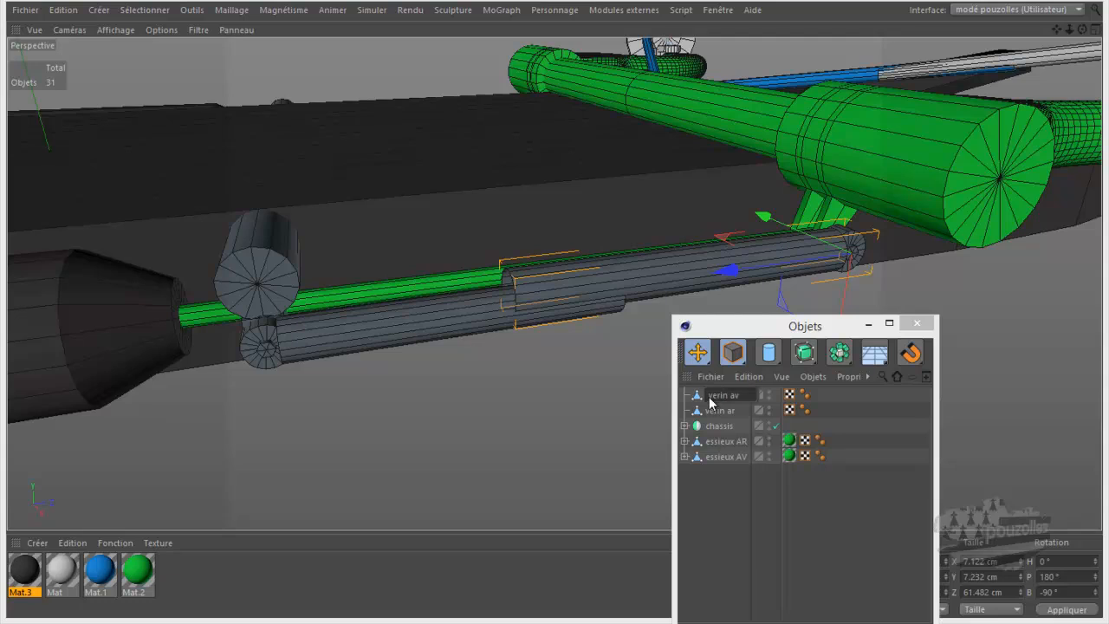
{"action": "left_click", "coordinate": [712, 400]}
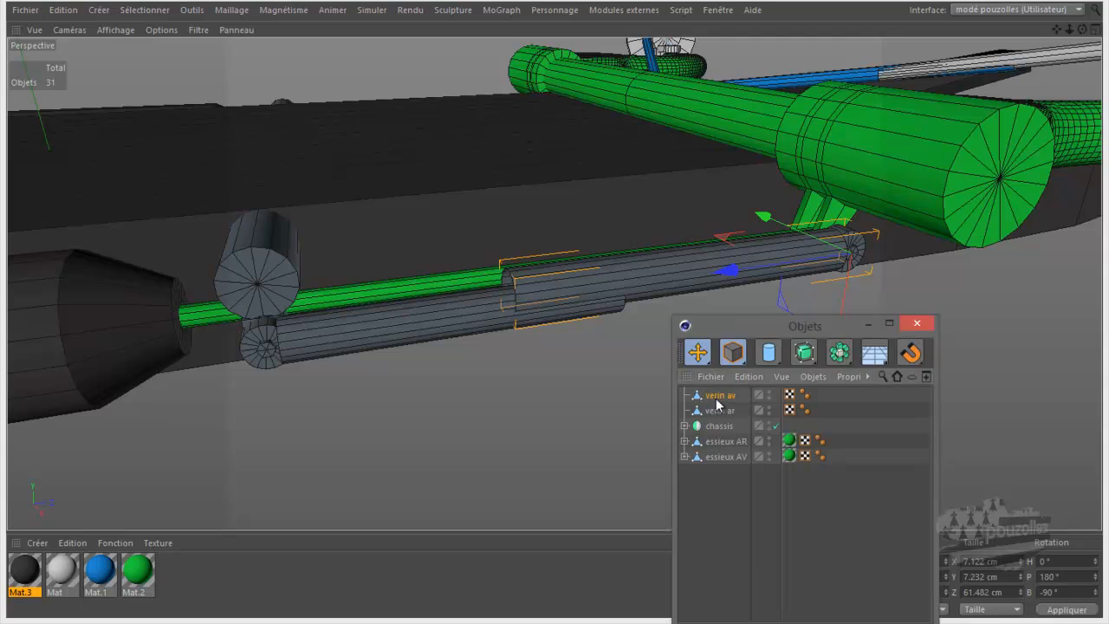
- Move verin ar into the chassis symmetry's Neutre group, between Cylindre centre and Cube
{"action": "left_click", "coordinate": [721, 413]}
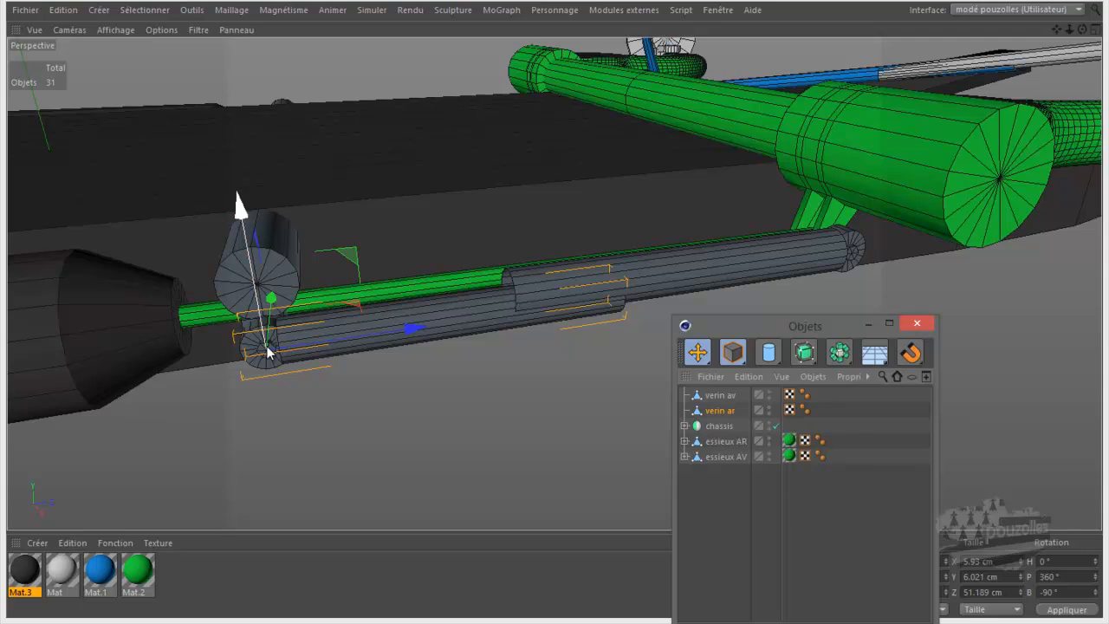
{"action": "left_click_drag", "start_coordinate": [723, 412], "coordinate": [719, 415]}
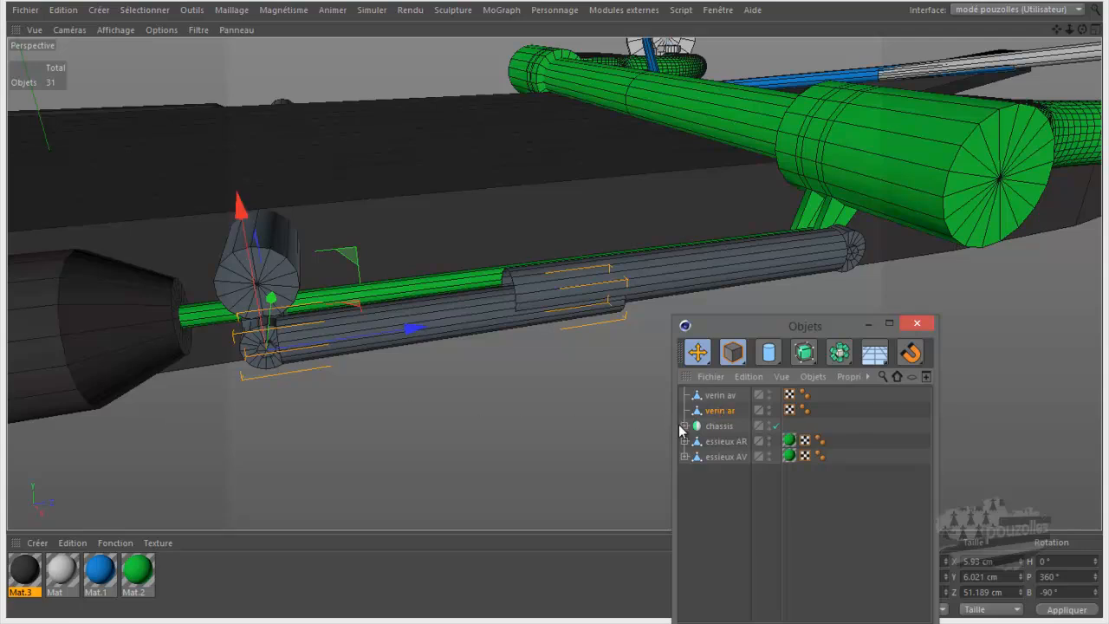
{"action": "left_click", "coordinate": [684, 425]}
{"action": "left_click_drag", "start_coordinate": [720, 412], "coordinate": [738, 467]}
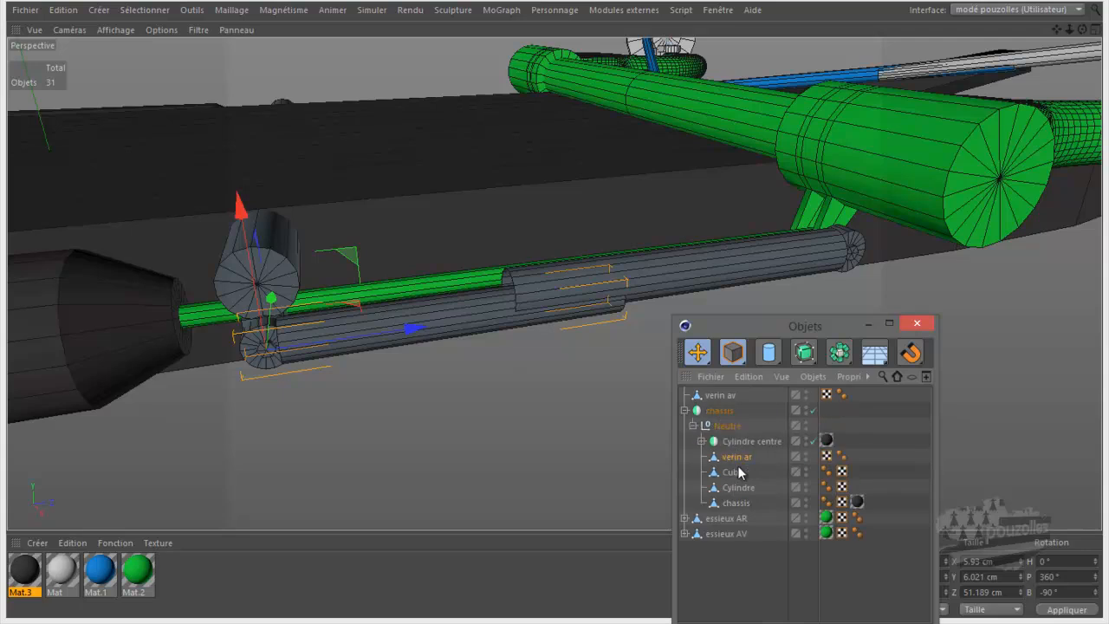
- Move verin av into Symétrie.1 under essieux AV, just above tige av
{"action": "left_click_drag", "start_coordinate": [589, 325], "coordinate": [444, 292], "text": "alt"}
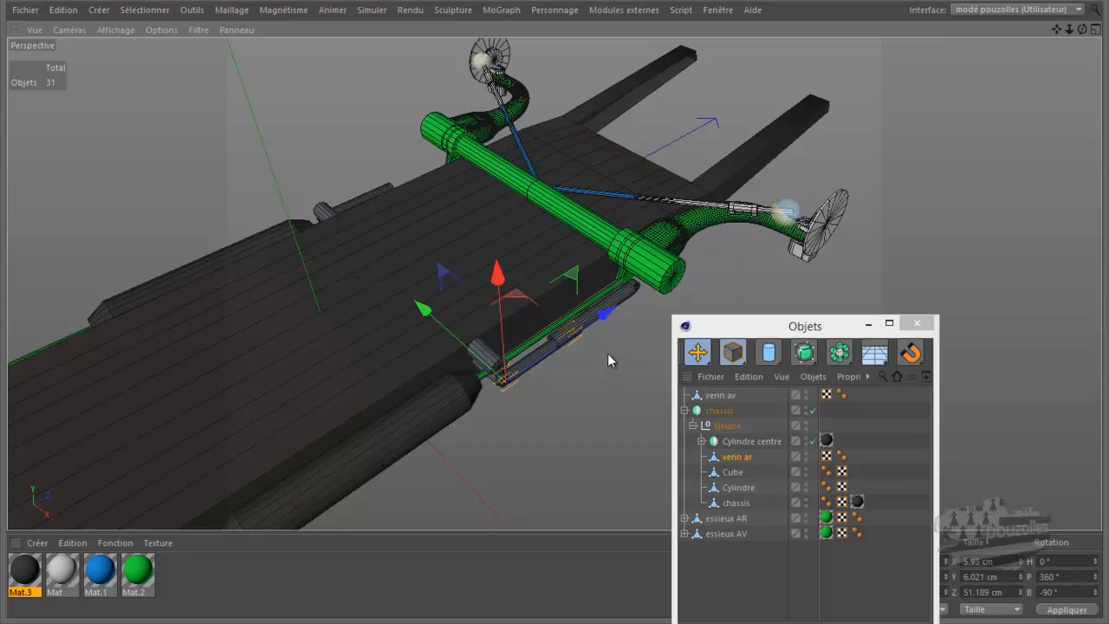
{"action": "scroll", "coordinate": [607, 352], "scroll_direction": "up", "scroll_amount": 5}
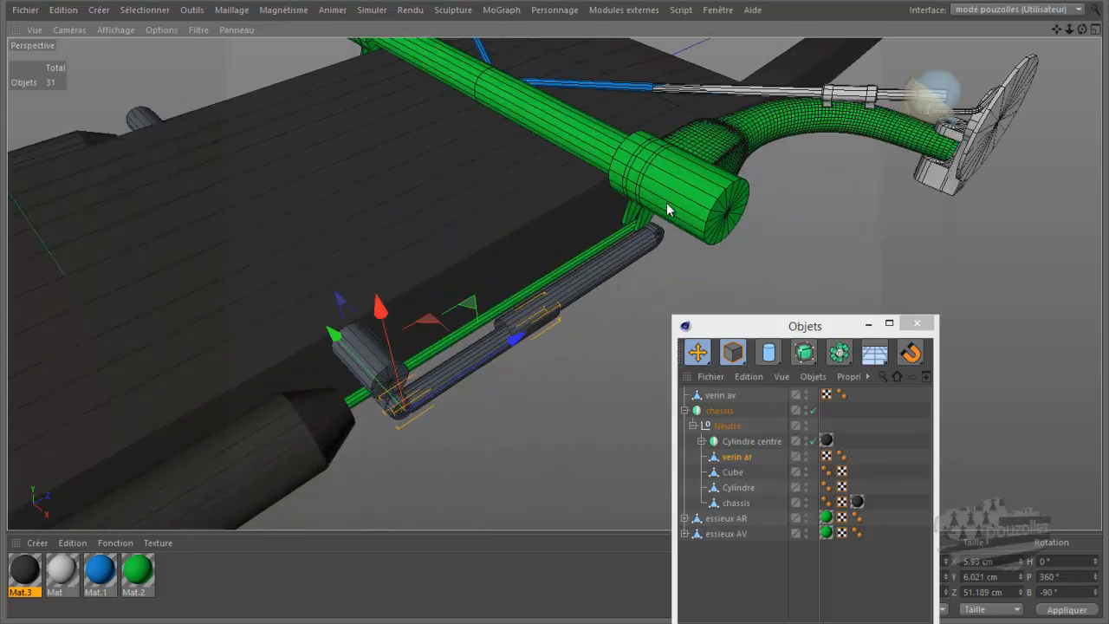
{"action": "left_click_drag", "start_coordinate": [784, 324], "coordinate": [894, 195]}
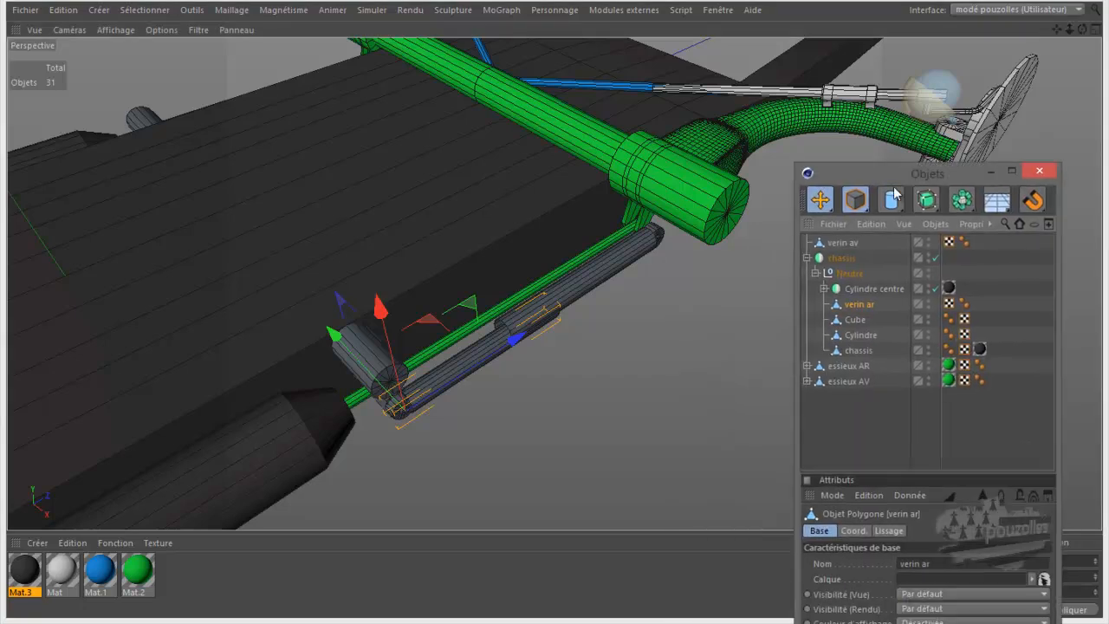
{"action": "left_click", "coordinate": [806, 381]}
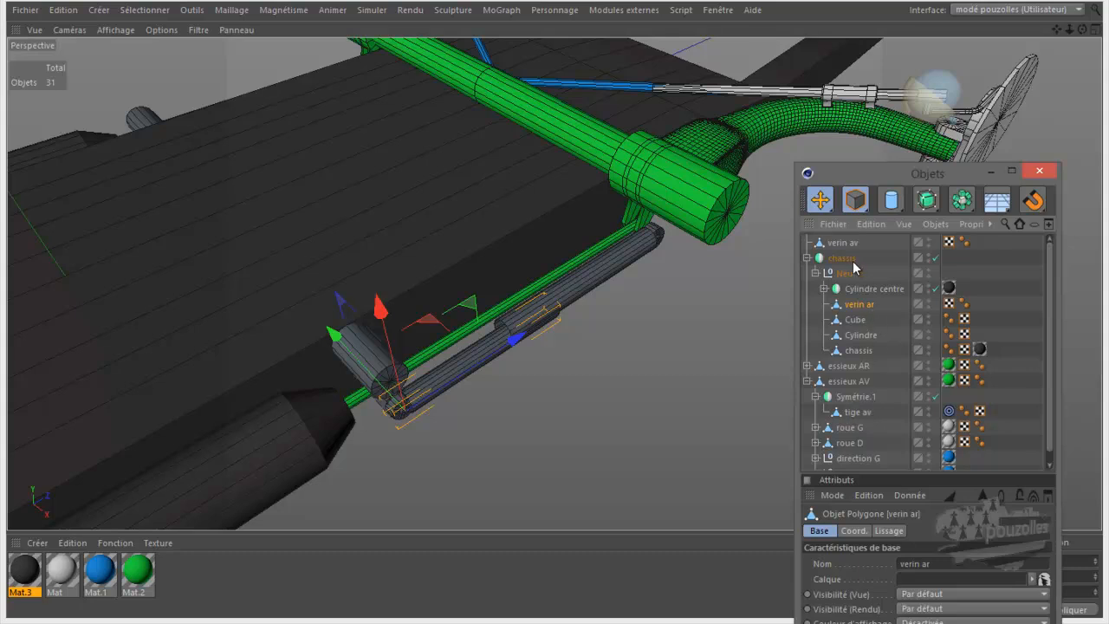
{"action": "left_click_drag", "start_coordinate": [847, 245], "coordinate": [861, 408]}
{"action": "left_click_drag", "start_coordinate": [861, 407], "coordinate": [871, 404]}
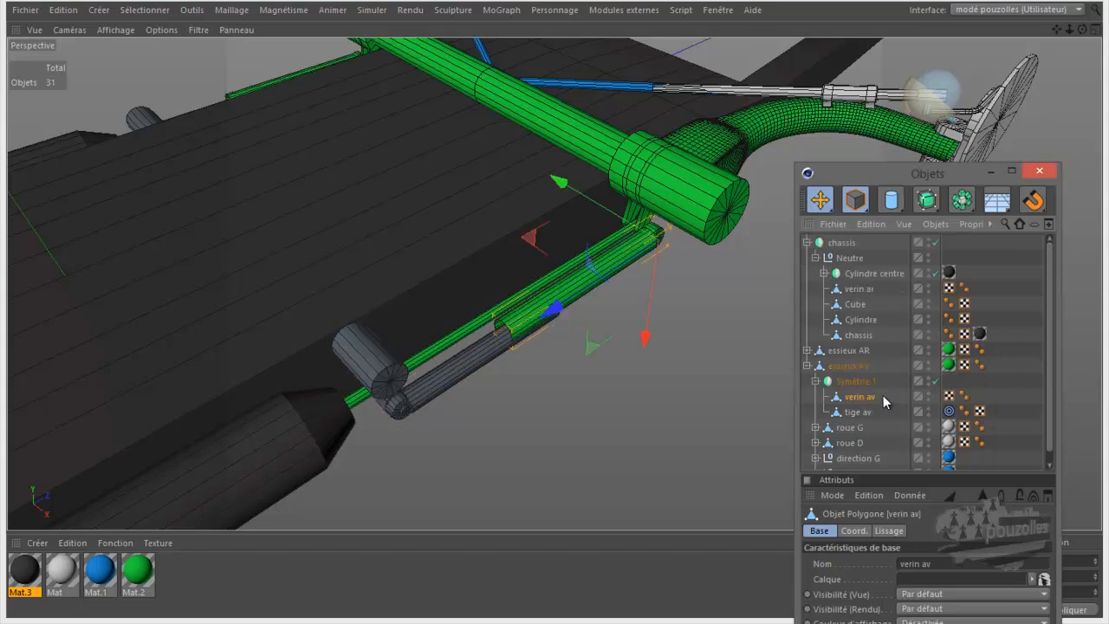
- Group verin av and tige av together in a null inside Symétrie.1
{"action": "left_click", "coordinate": [856, 412], "text": "ctrl"}
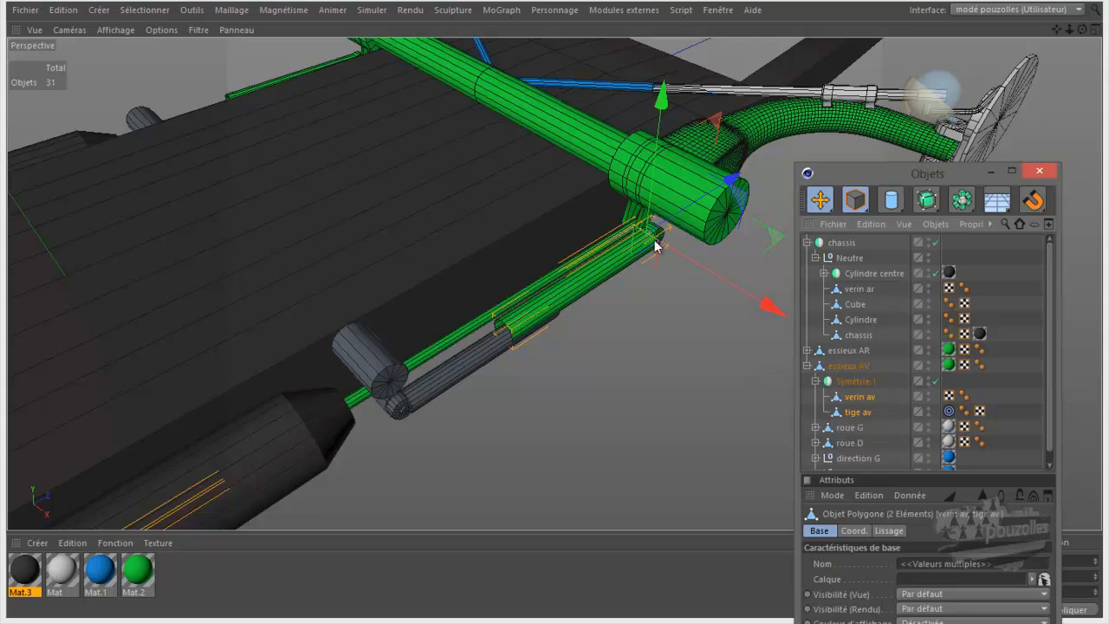
{"action": "left_click_drag", "start_coordinate": [1080, 31], "coordinate": [557, 314]}
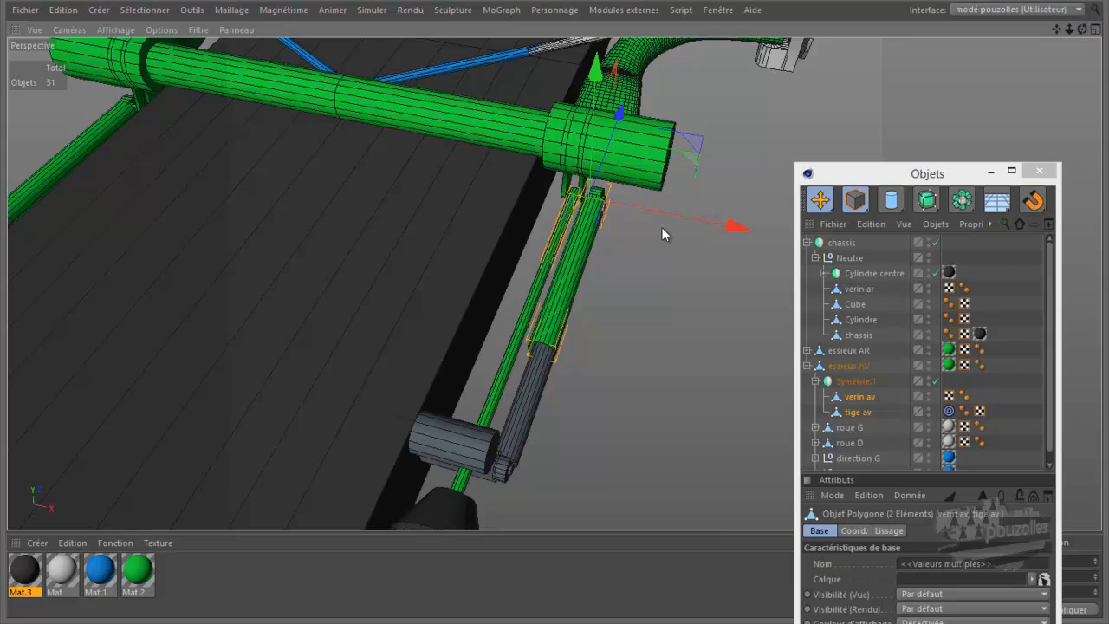
{"action": "scroll", "coordinate": [661, 229], "scroll_direction": "down", "scroll_amount": 3}
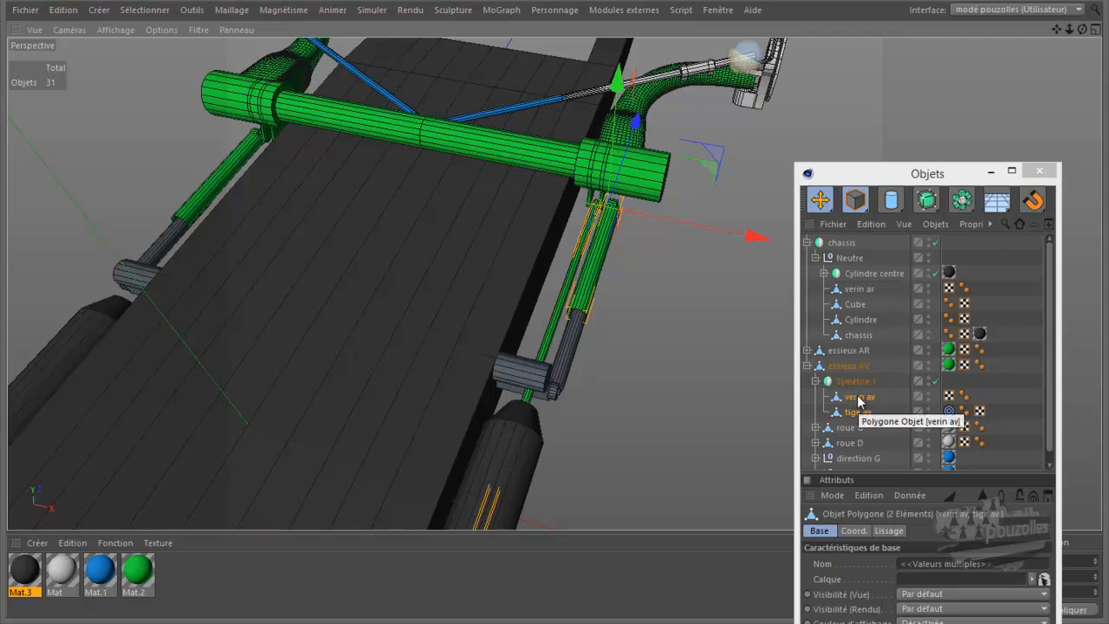
{"action": "key", "text": "alt+g"}
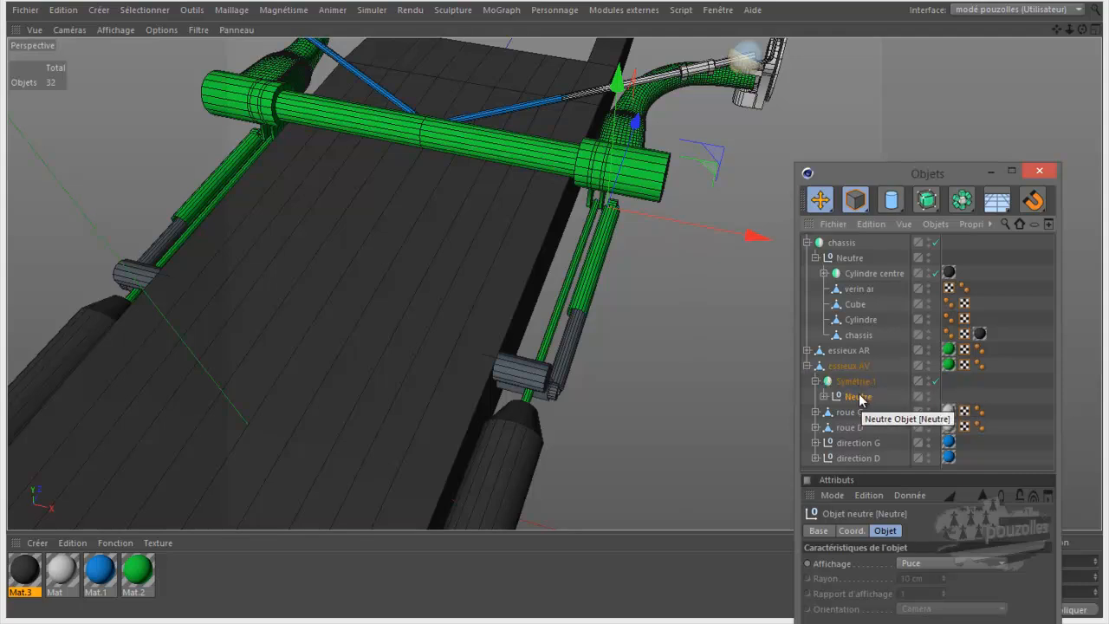
- Expand the new null under Symétrie.1 and add a Cible expression to verin av
{"action": "left_click", "coordinate": [824, 396]}
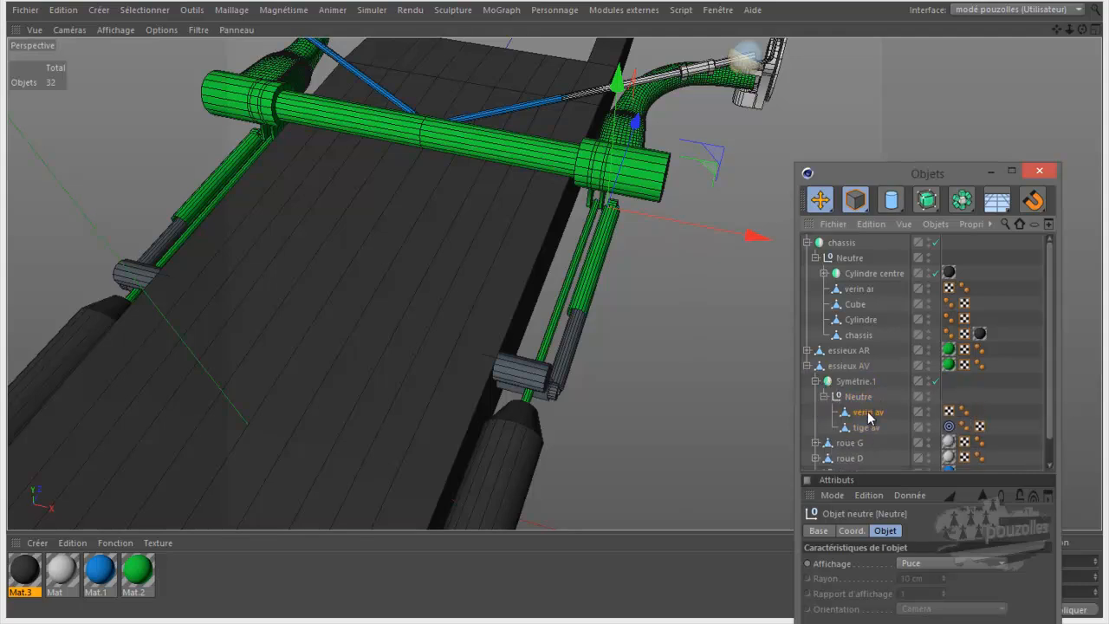
{"action": "left_click", "coordinate": [867, 413]}
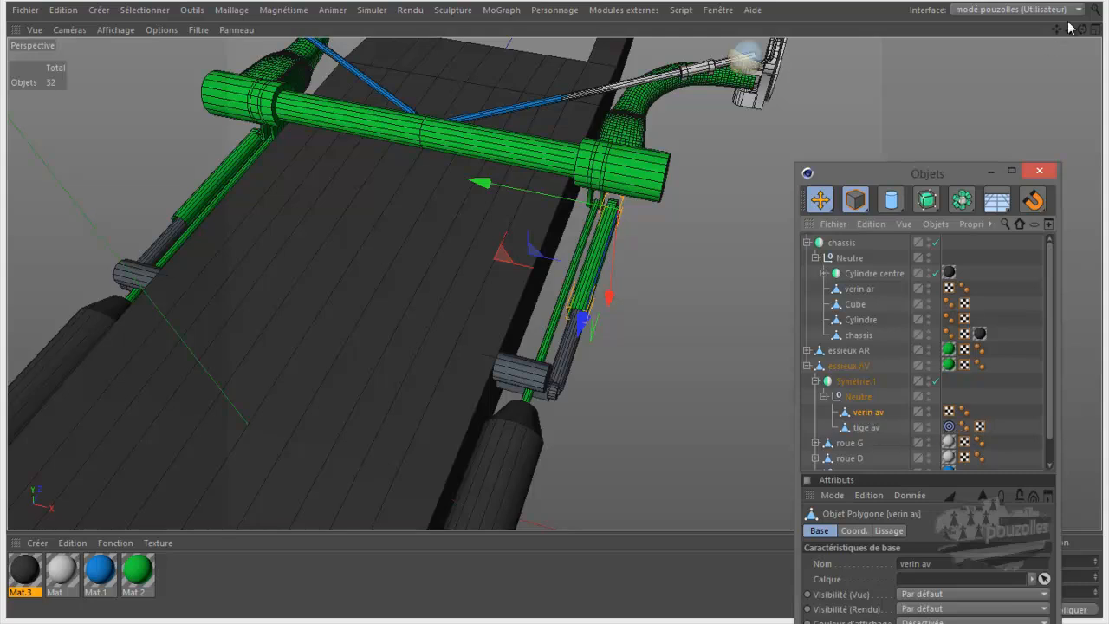
{"action": "left_click_drag", "start_coordinate": [1082, 30], "coordinate": [553, 314]}
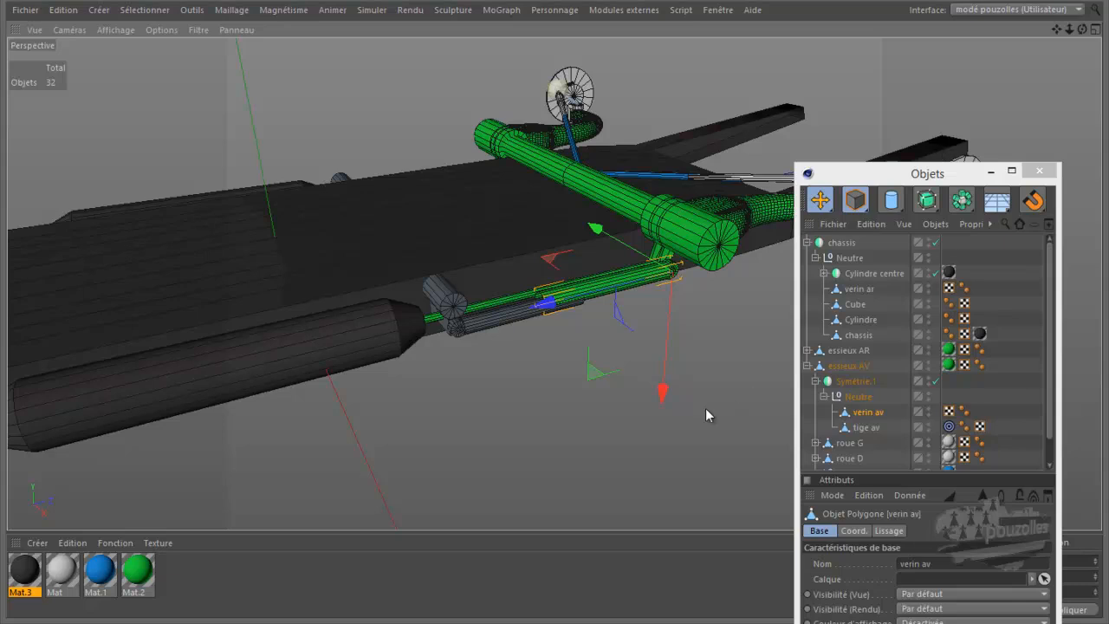
{"action": "right_click", "coordinate": [505, 396]}
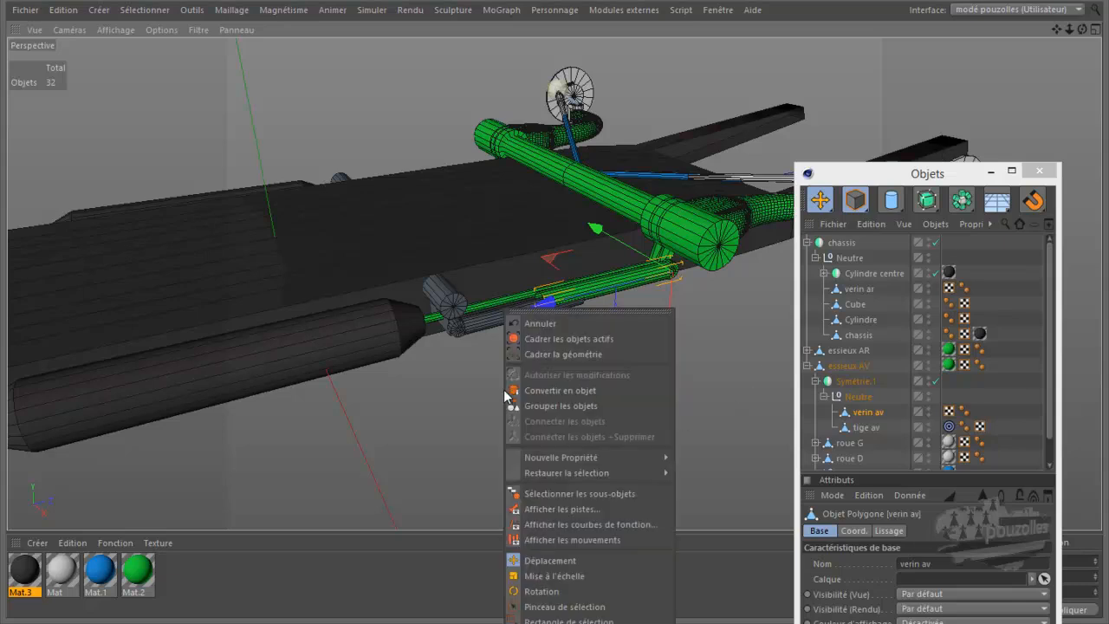
{"action": "left_click", "coordinate": [496, 397]}
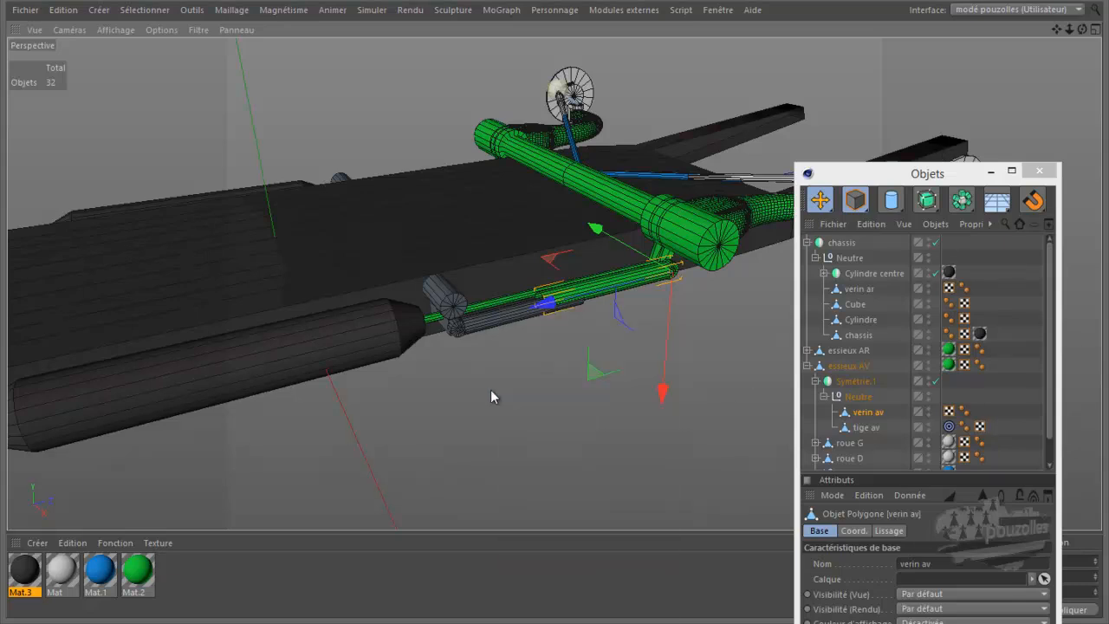
{"action": "right_click", "coordinate": [867, 412]}
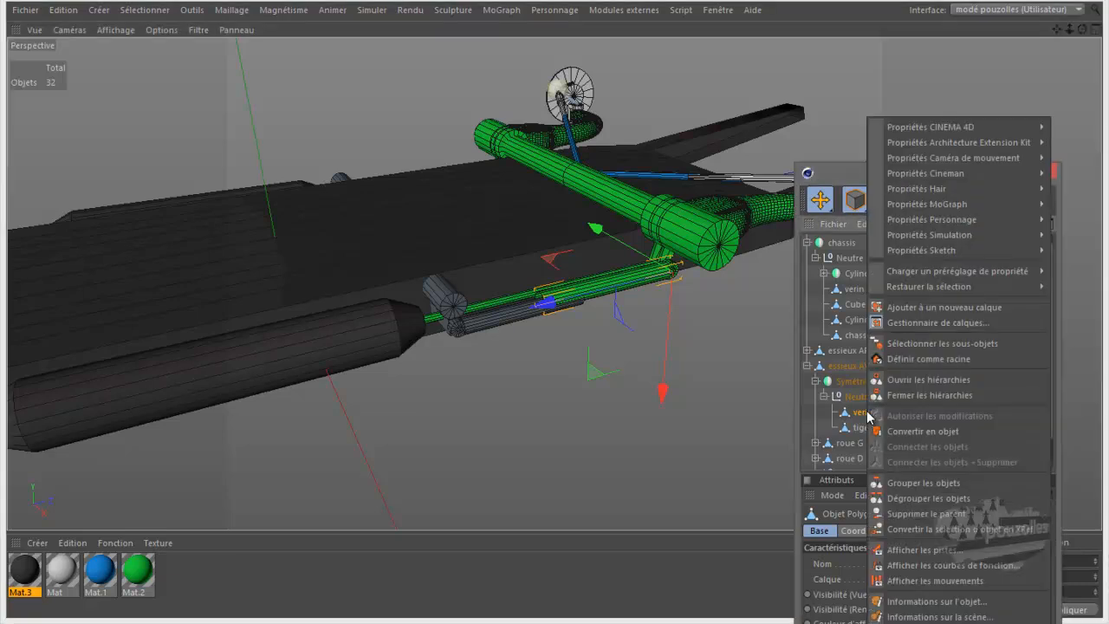
{"action": "mouse_move", "coordinate": [892, 127]}
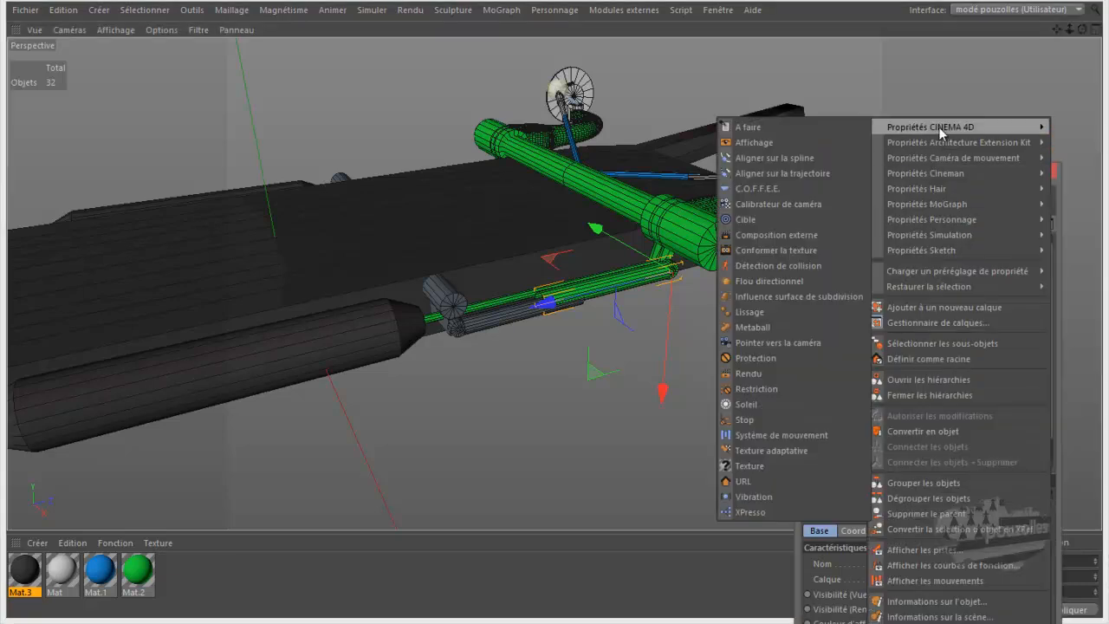
{"action": "left_click", "coordinate": [759, 219]}
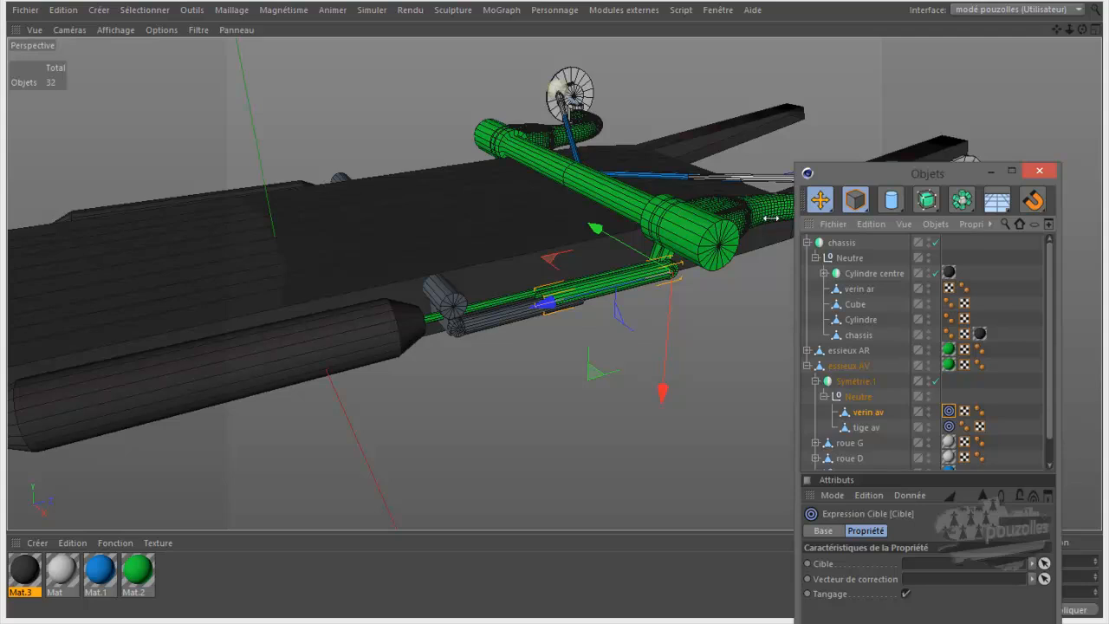
- Try to set verin ar as the target of verin av's Cible expression and inspect the cylinder's alignment
{"action": "left_click_drag", "start_coordinate": [904, 164], "coordinate": [912, 106]}
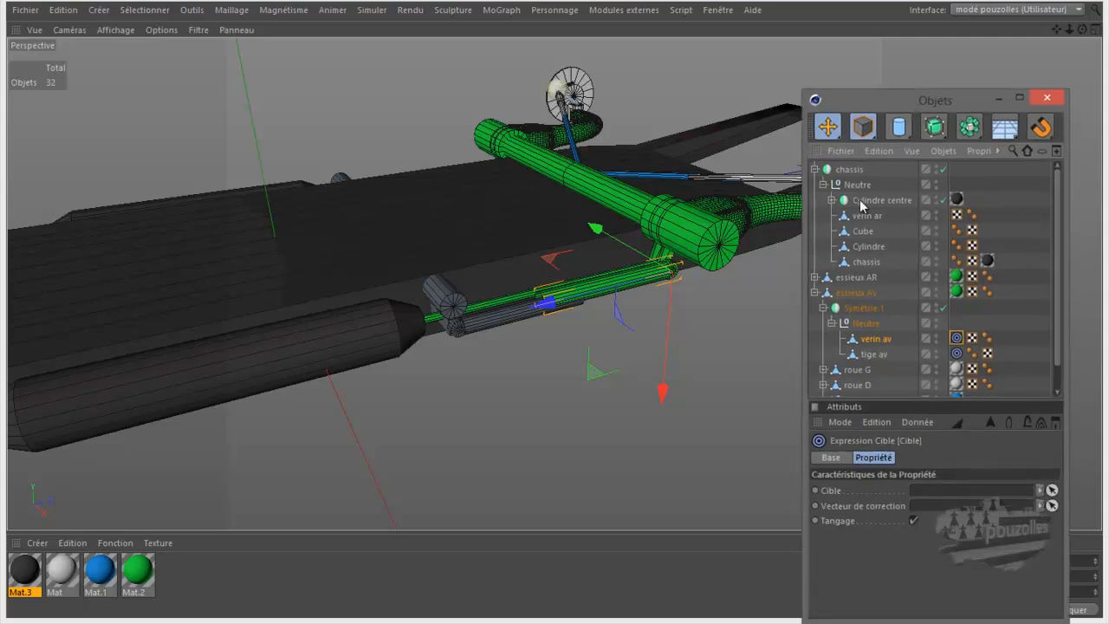
{"action": "left_click_drag", "start_coordinate": [864, 219], "coordinate": [941, 490]}
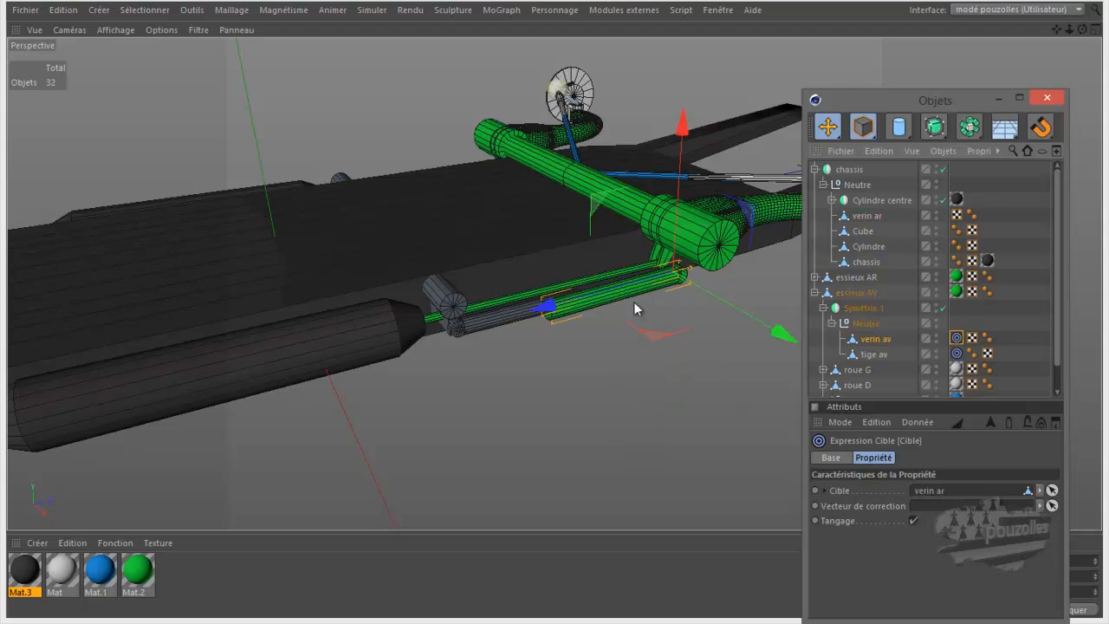
{"action": "scroll", "coordinate": [624, 292], "scroll_direction": "up", "scroll_amount": 5}
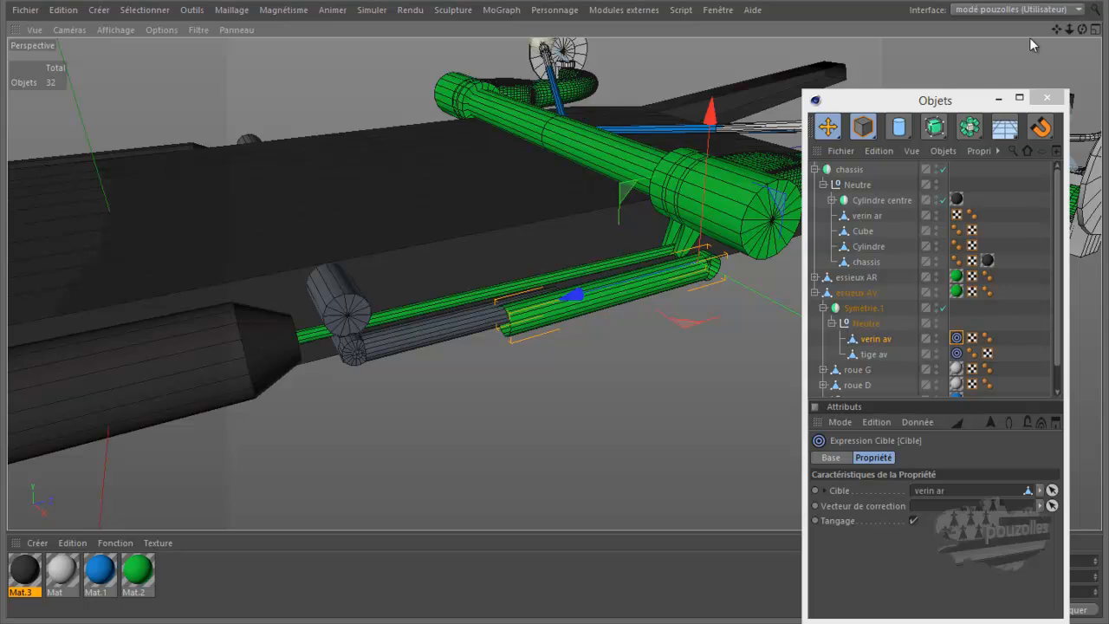
{"action": "left_click_drag", "start_coordinate": [1082, 29], "coordinate": [556, 320]}
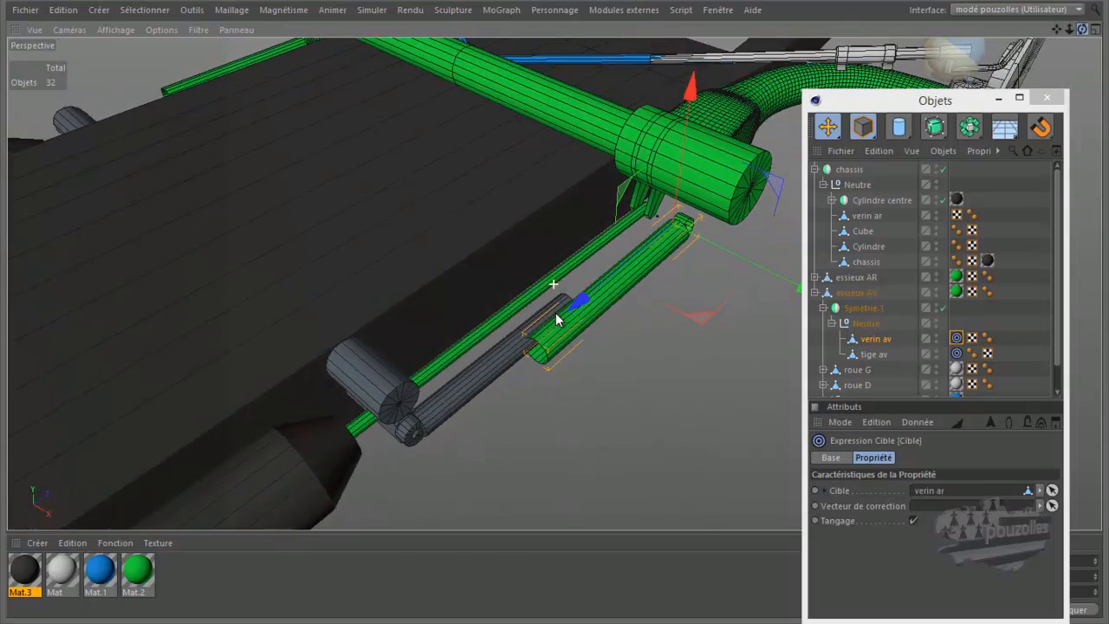
- Undo the verin ar target assignment and the Cible expression added to verin av
{"action": "left_click", "coordinate": [63, 9]}
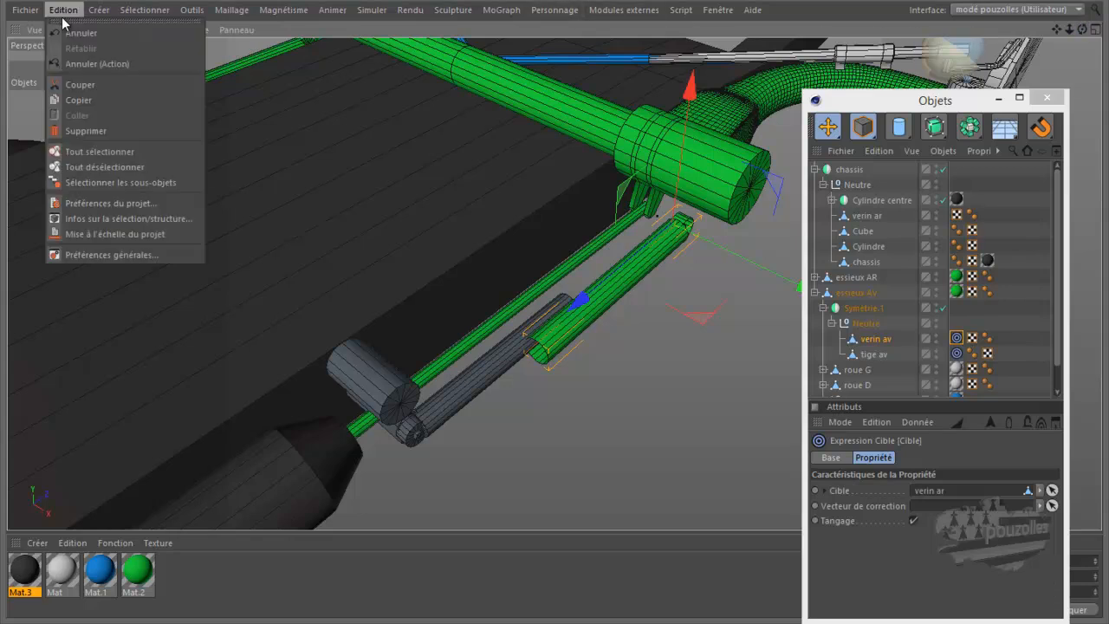
{"action": "left_click", "coordinate": [73, 33]}
{"action": "left_click", "coordinate": [63, 10]}
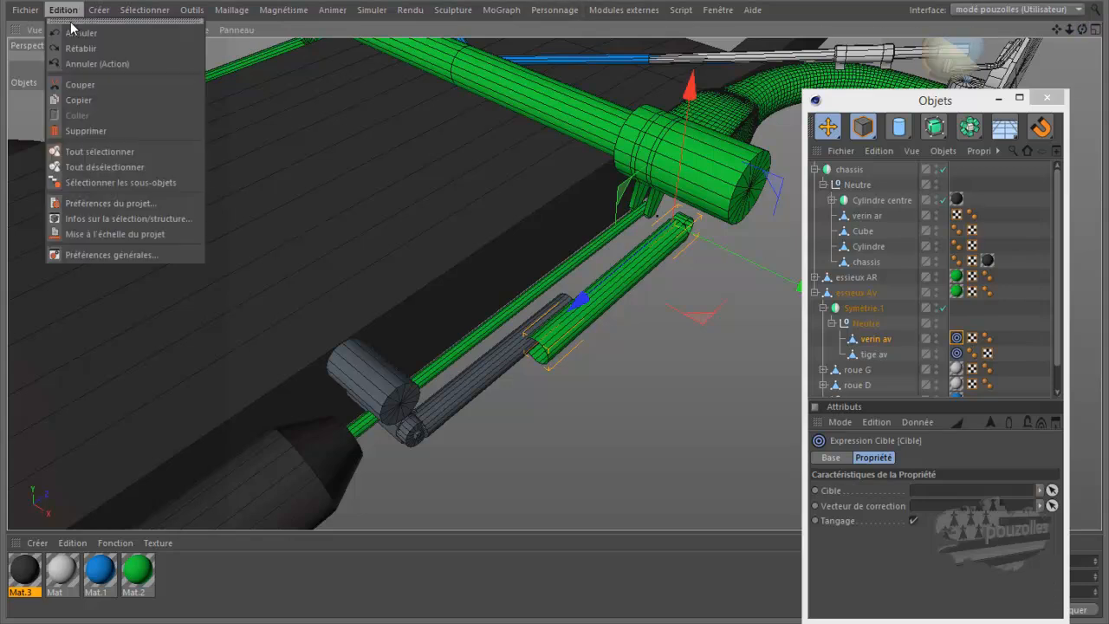
{"action": "left_click", "coordinate": [79, 35]}
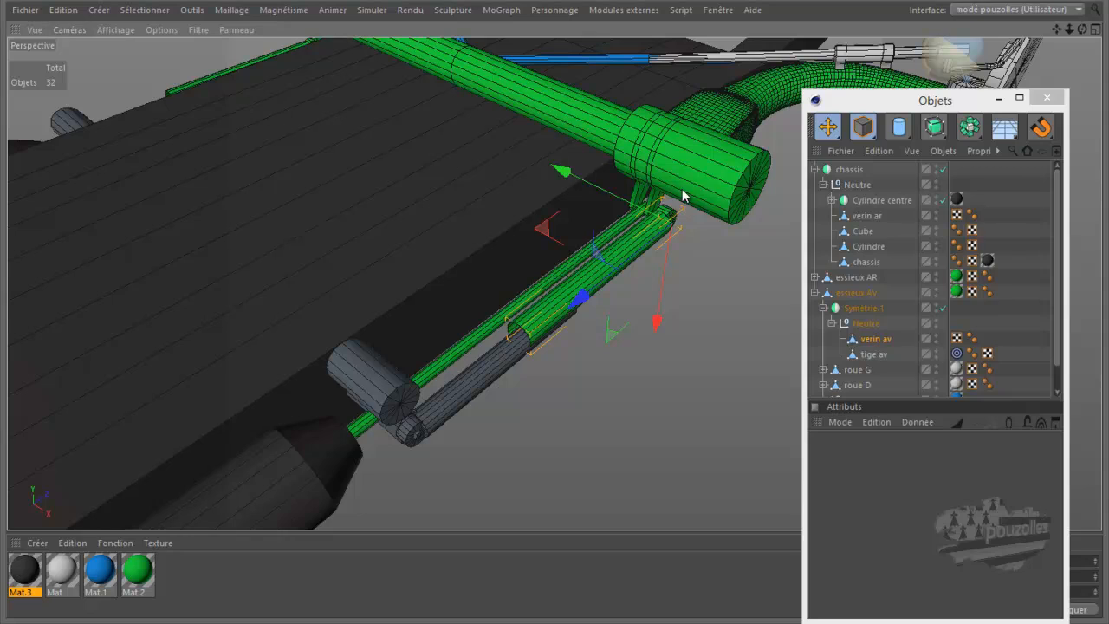
- Shift only verin av's axis sideways in the top view to centre it on the part's end pivot
{"action": "left_click", "coordinate": [871, 341]}
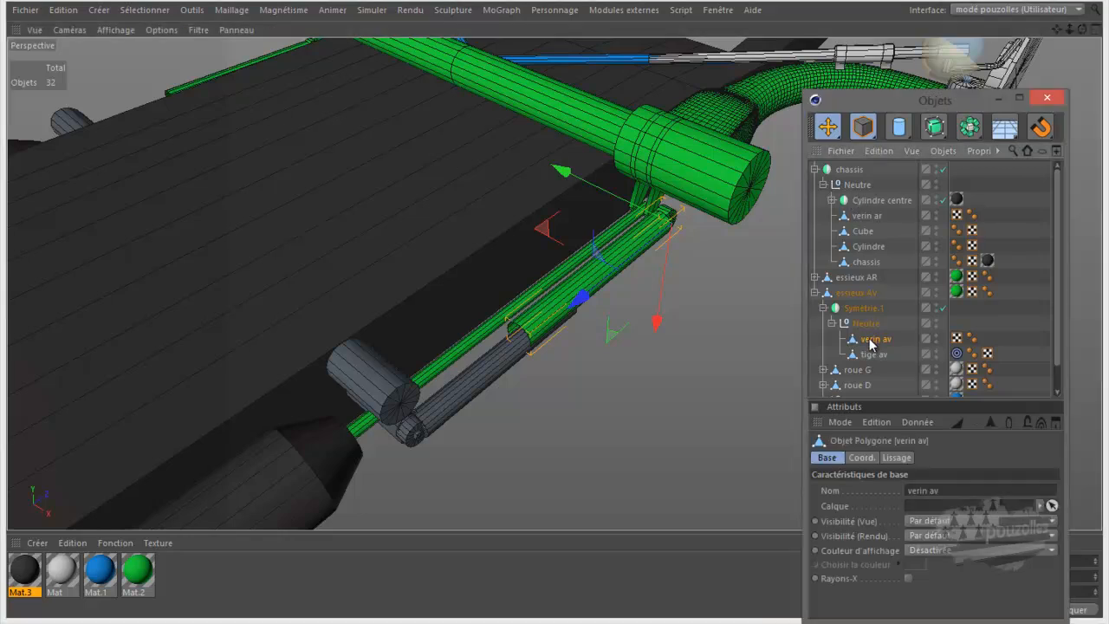
{"action": "middle_click", "coordinate": [667, 338]}
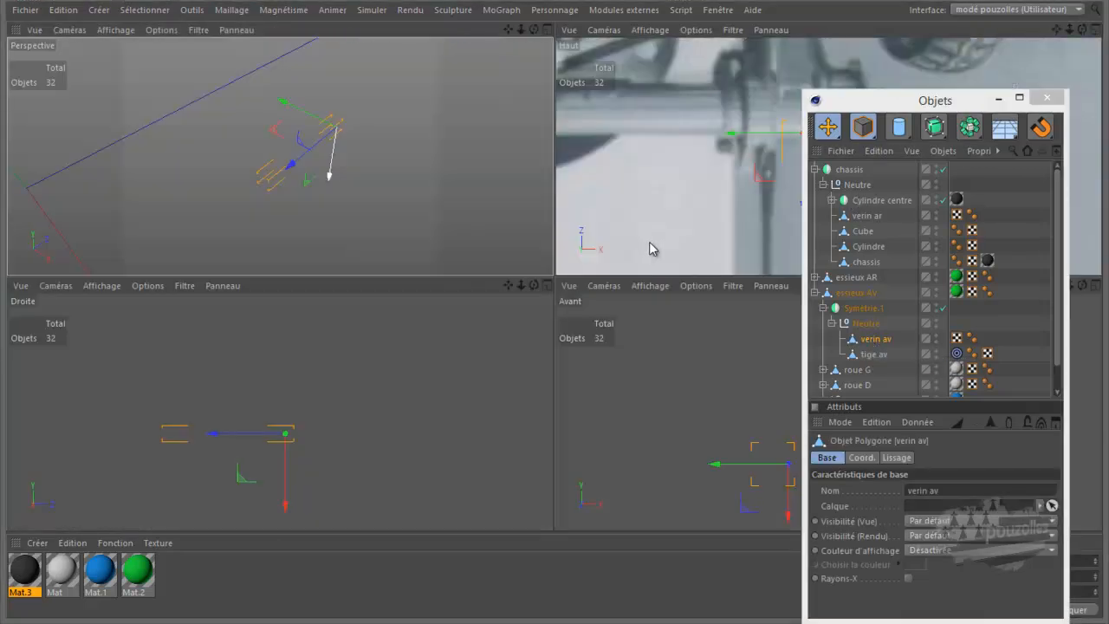
{"action": "middle_click", "coordinate": [647, 239]}
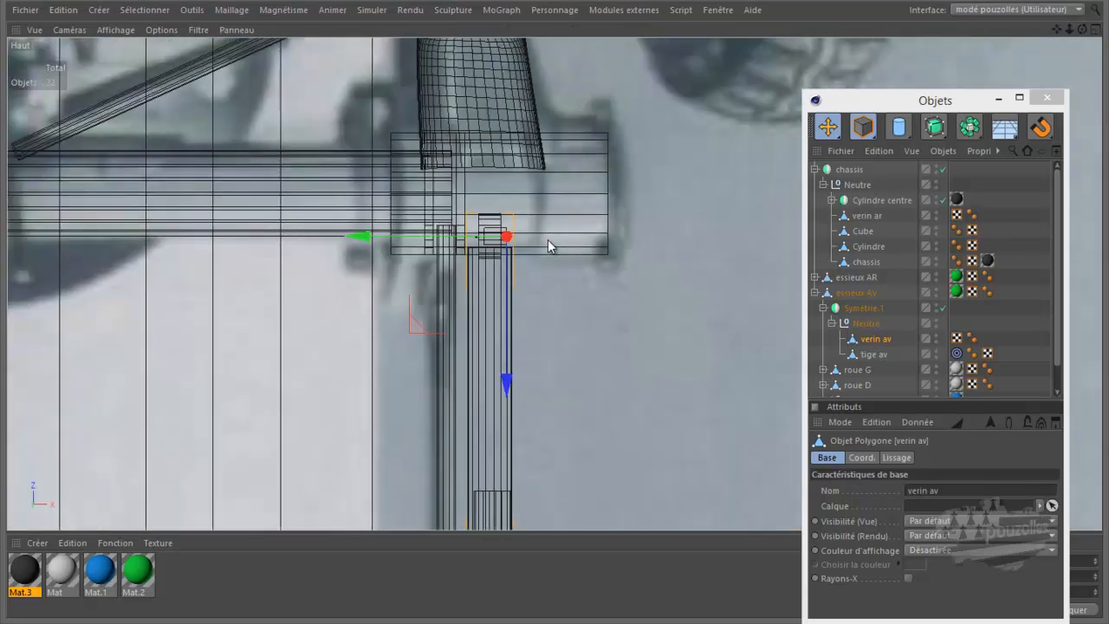
{"action": "scroll", "coordinate": [542, 242], "scroll_direction": "down", "scroll_amount": 5}
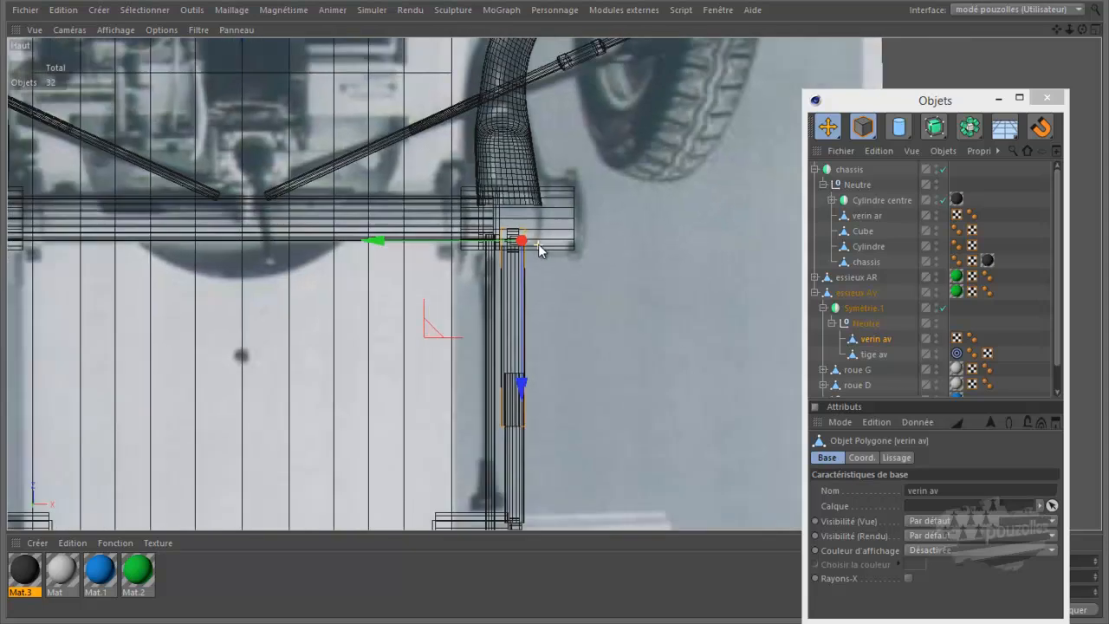
{"action": "scroll", "coordinate": [538, 244], "scroll_direction": "down", "scroll_amount": 2}
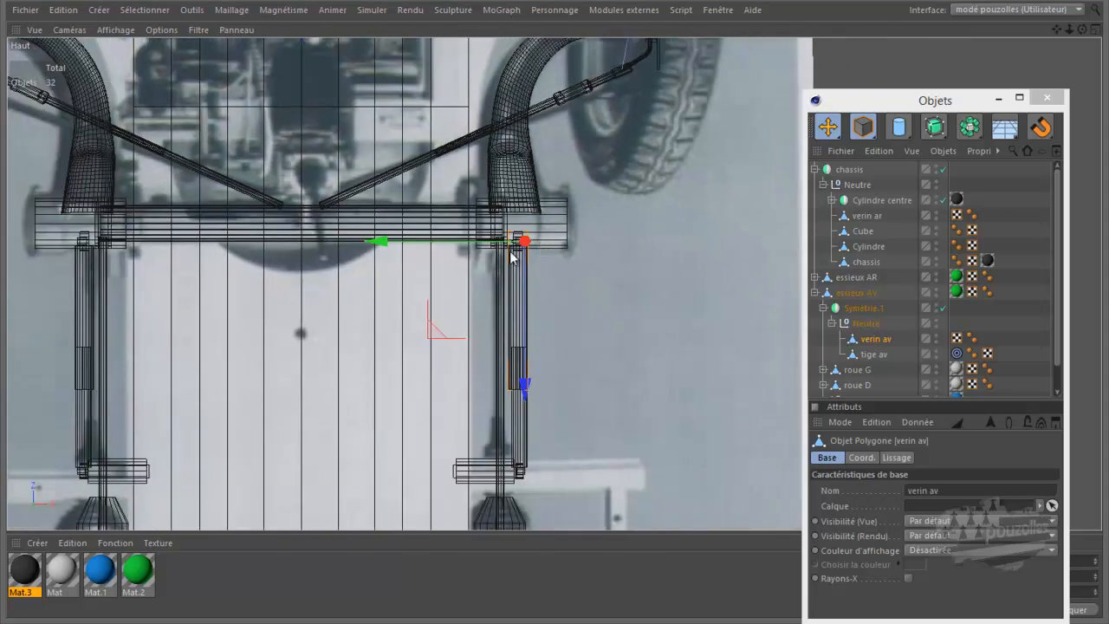
{"action": "scroll", "coordinate": [520, 251], "scroll_direction": "up", "scroll_amount": 3}
{"action": "scroll", "coordinate": [543, 247], "scroll_direction": "up", "scroll_amount": 4}
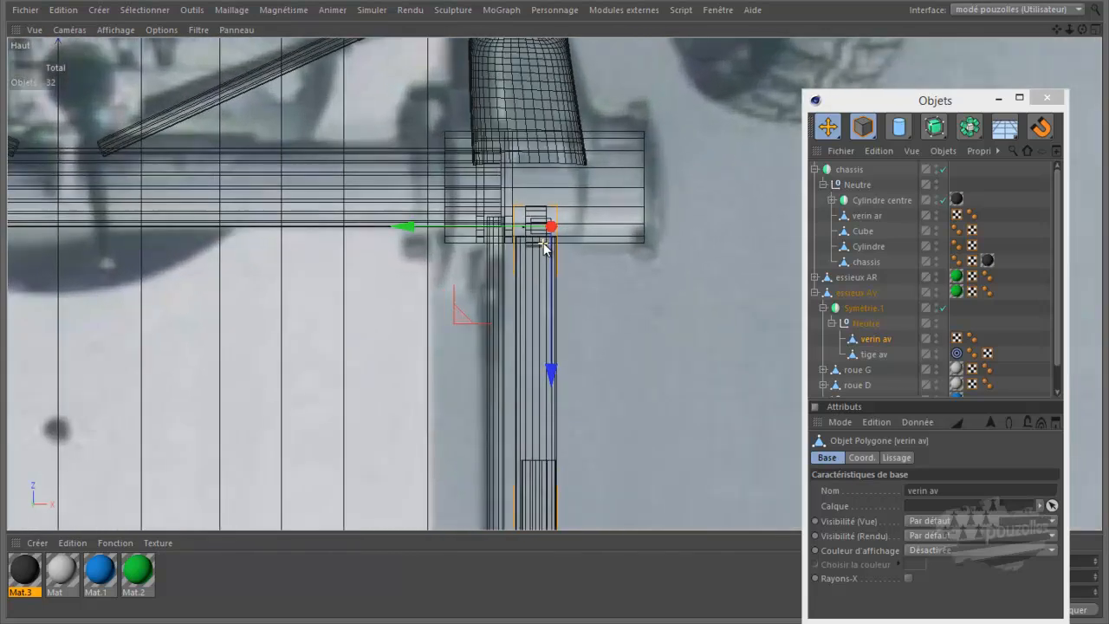
{"action": "scroll", "coordinate": [543, 247], "scroll_direction": "up", "scroll_amount": 3}
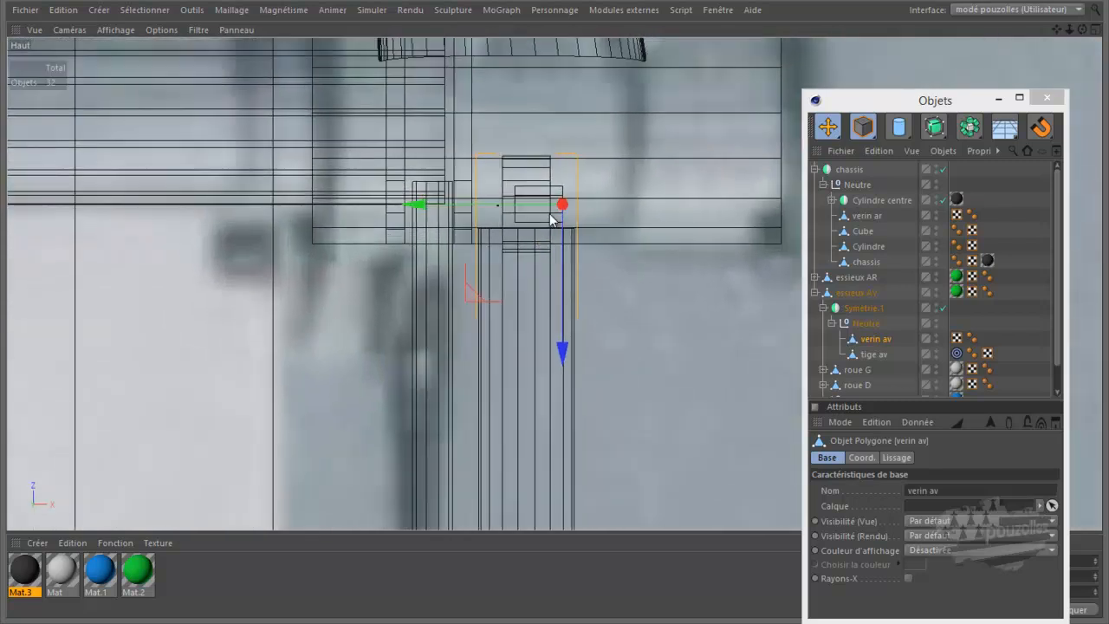
{"action": "left_click_drag", "start_coordinate": [864, 129], "coordinate": [1032, 149]}
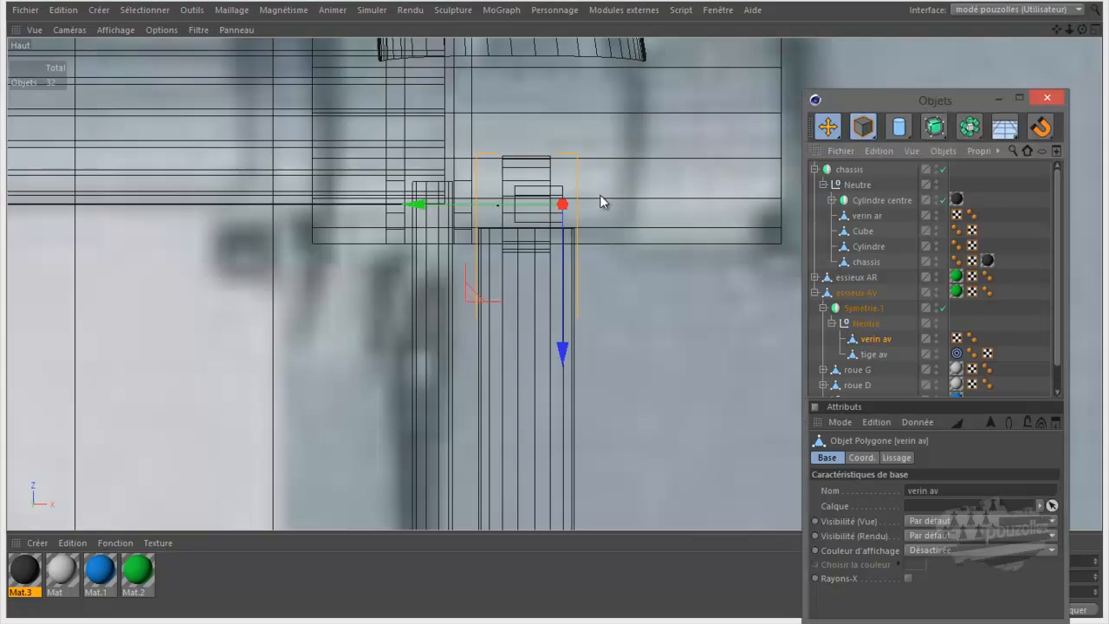
{"action": "left_click_drag", "start_coordinate": [415, 205], "coordinate": [384, 222]}
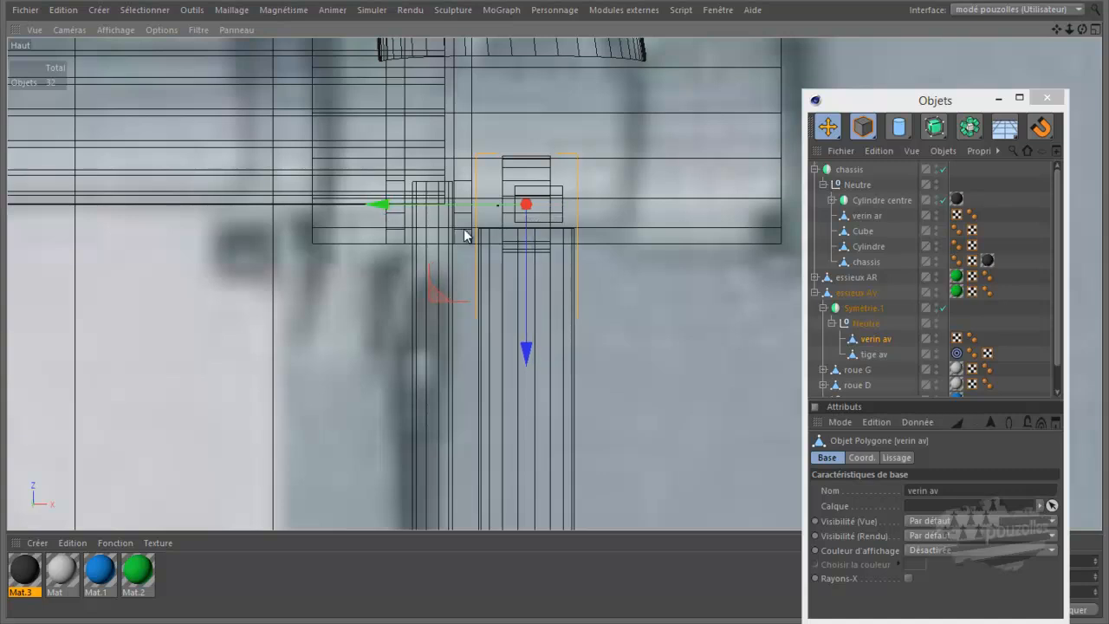
- Shift only verin ar's axis sideways in the top view to centre it on its end pivot, and return to object editing
{"action": "left_click", "coordinate": [871, 217]}
{"action": "scroll", "coordinate": [606, 130], "scroll_direction": "down", "scroll_amount": 4}
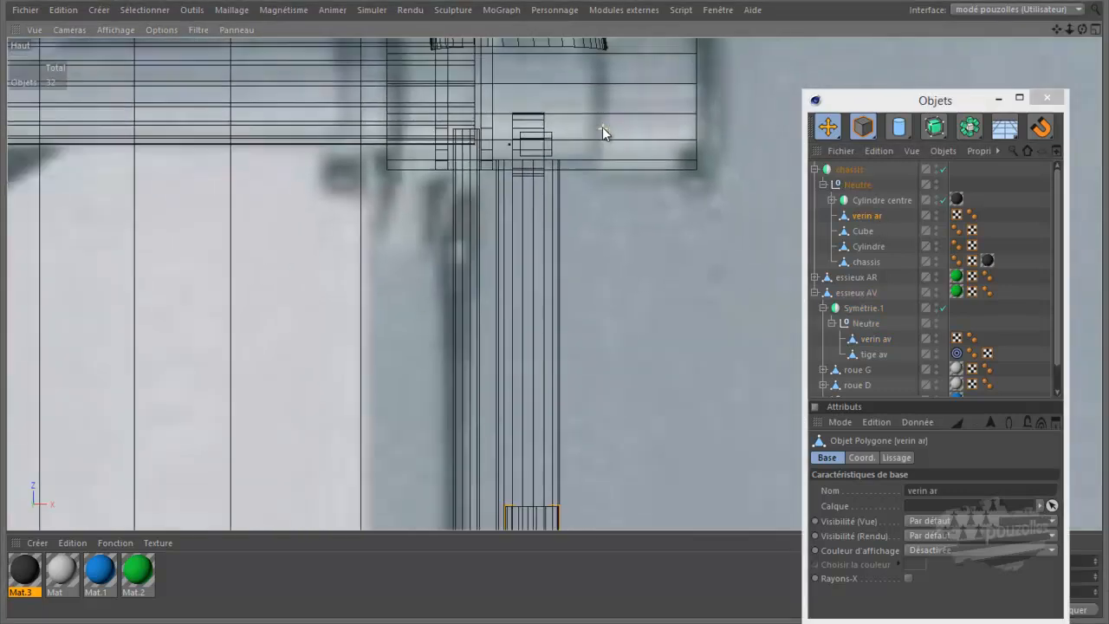
{"action": "scroll", "coordinate": [598, 126], "scroll_direction": "down", "scroll_amount": 5}
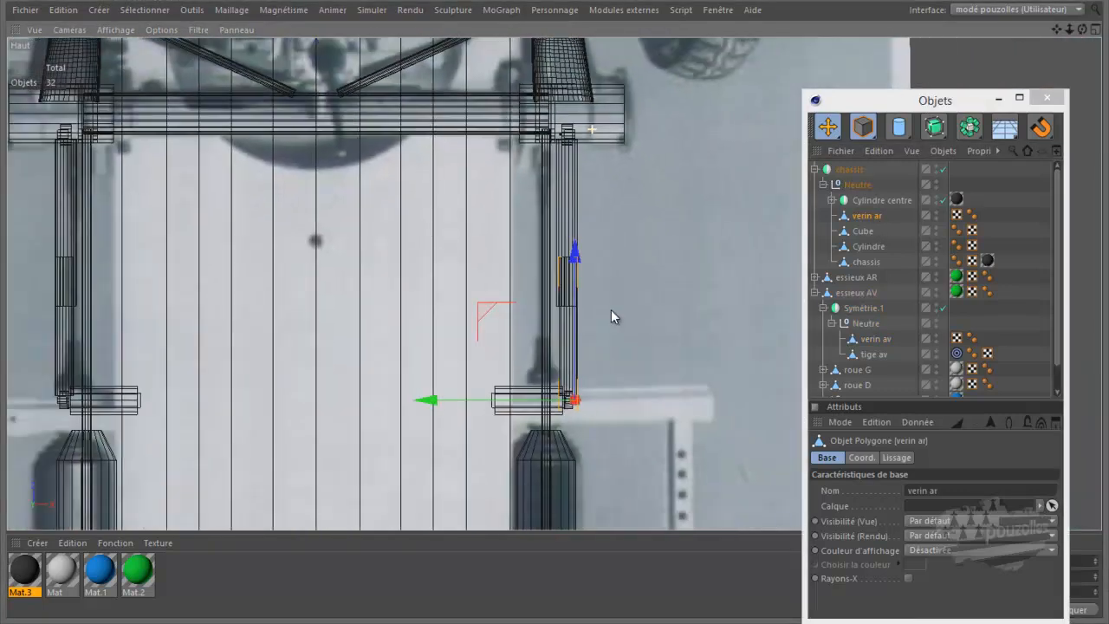
{"action": "scroll", "coordinate": [572, 400], "scroll_direction": "up", "scroll_amount": 3}
{"action": "scroll", "coordinate": [568, 407], "scroll_direction": "up", "scroll_amount": 3}
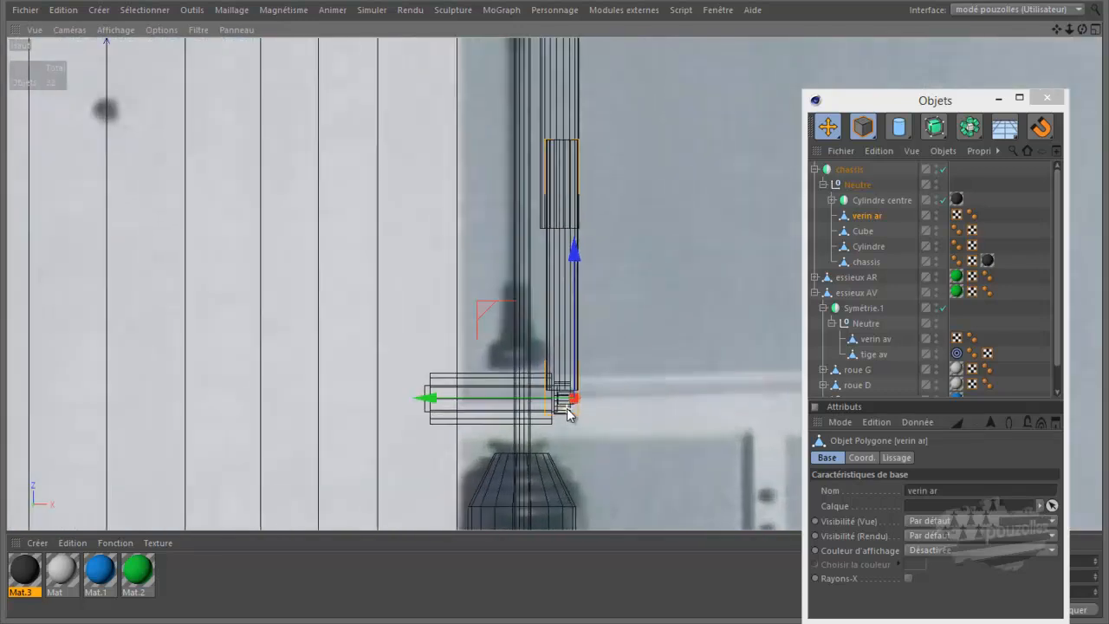
{"action": "scroll", "coordinate": [567, 414], "scroll_direction": "up", "scroll_amount": 5}
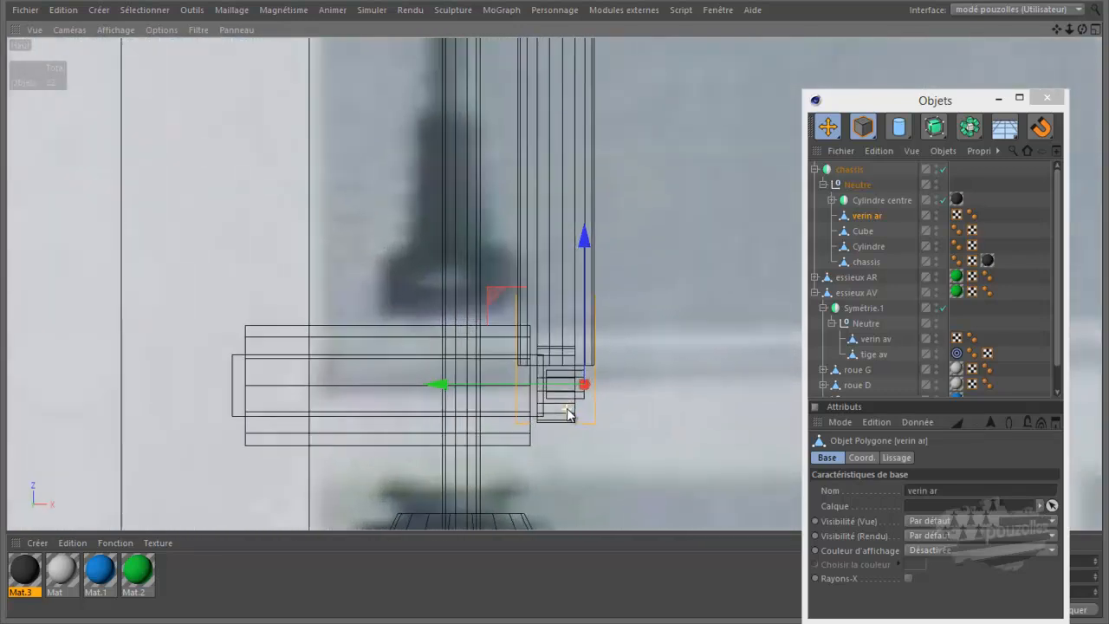
{"action": "scroll", "coordinate": [567, 414], "scroll_direction": "up", "scroll_amount": 3}
{"action": "left_click_drag", "start_coordinate": [449, 365], "coordinate": [404, 379]}
{"action": "scroll", "coordinate": [410, 384], "scroll_direction": "down", "scroll_amount": 5}
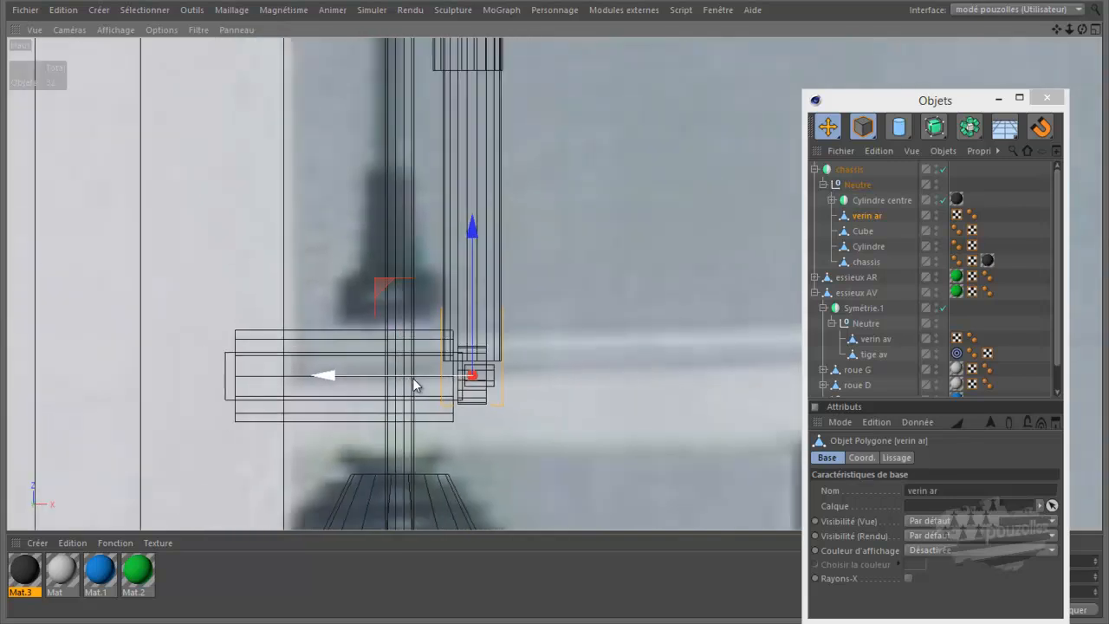
{"action": "left_click_drag", "start_coordinate": [863, 126], "coordinate": [1031, 151]}
- Add a Cible expression to verin av in the perspective view and set verin ar as its target
{"action": "middle_click", "coordinate": [474, 279]}
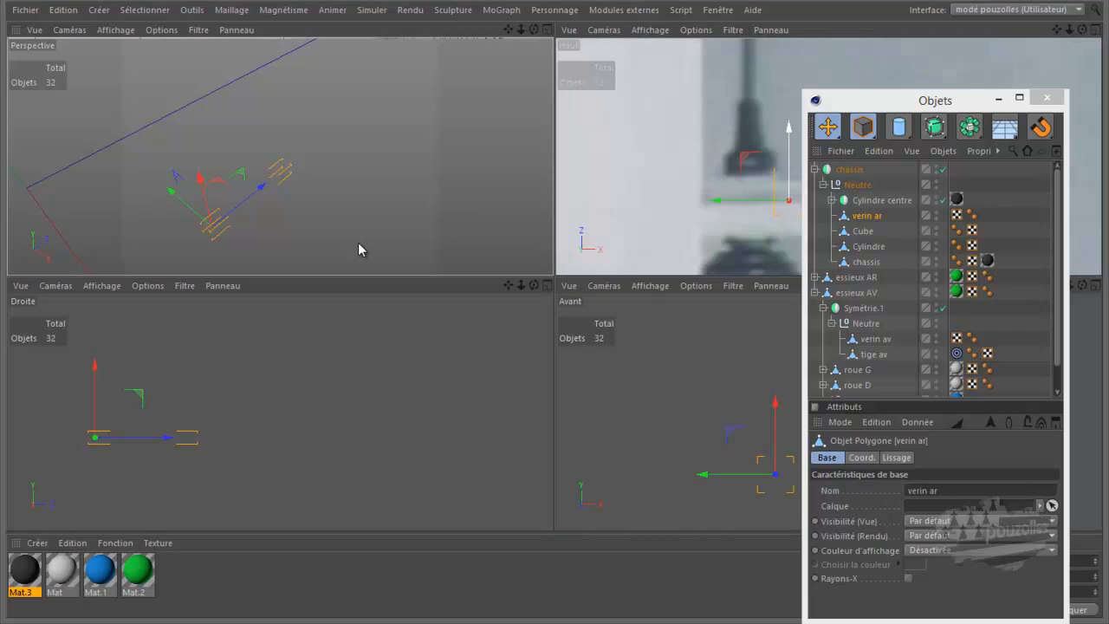
{"action": "middle_click", "coordinate": [361, 249]}
{"action": "scroll", "coordinate": [408, 265], "scroll_direction": "up", "scroll_amount": 5}
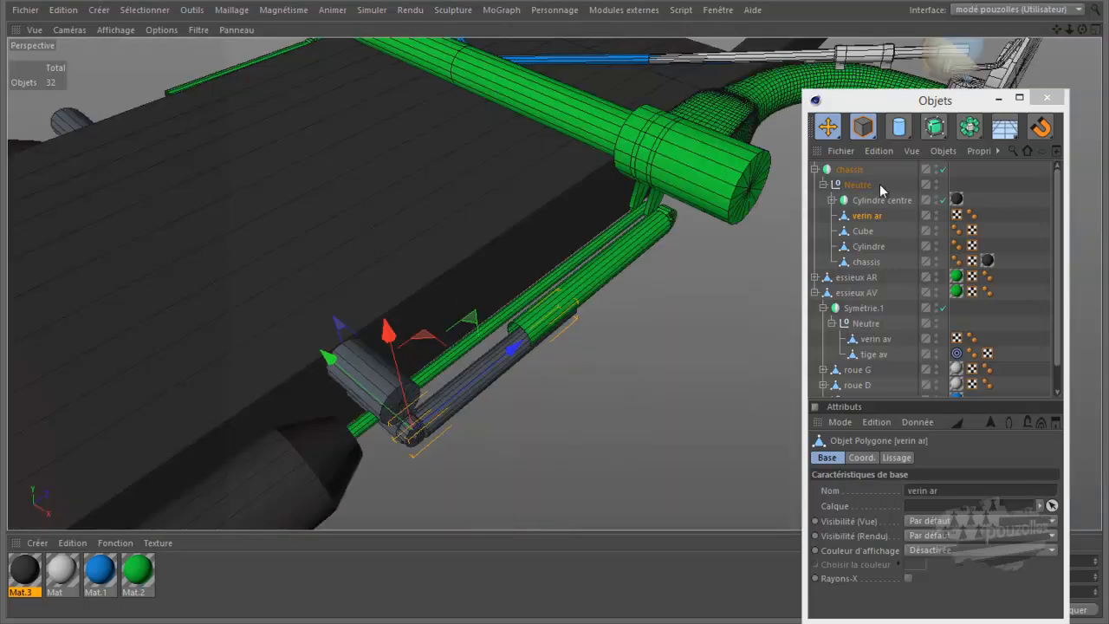
{"action": "left_click", "coordinate": [875, 339]}
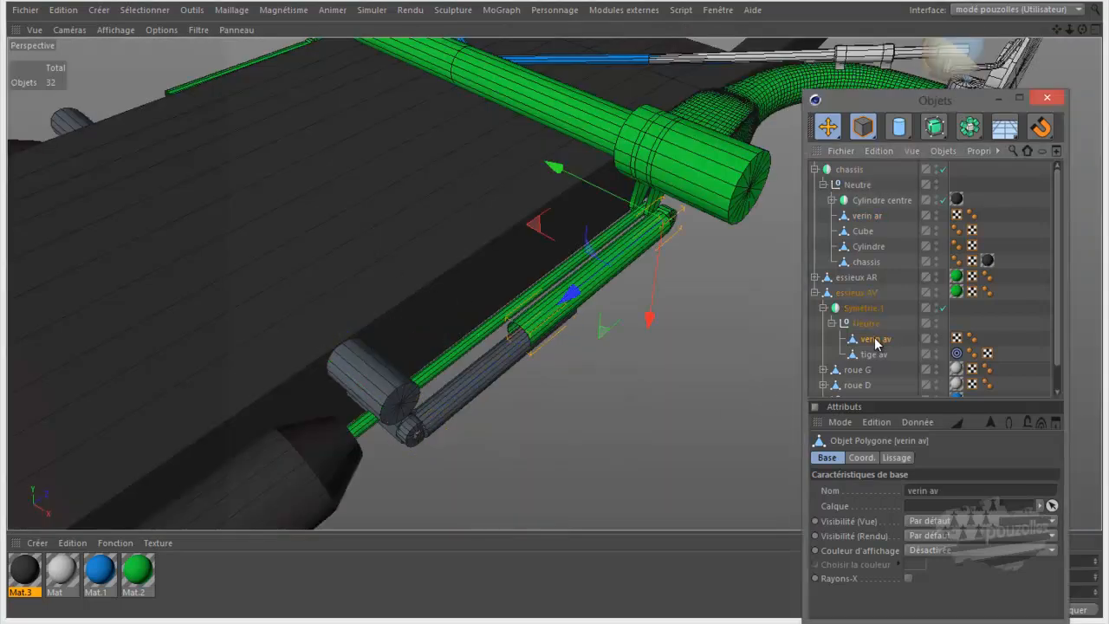
{"action": "right_click", "coordinate": [874, 338]}
{"action": "mouse_move", "coordinate": [931, 124]}
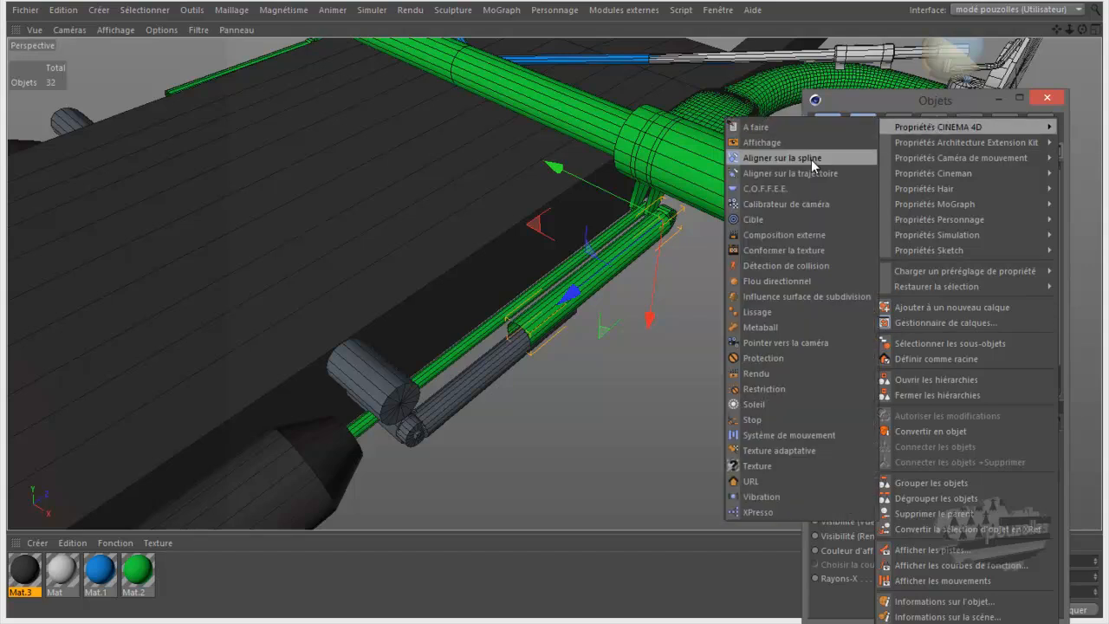
{"action": "left_click", "coordinate": [762, 218]}
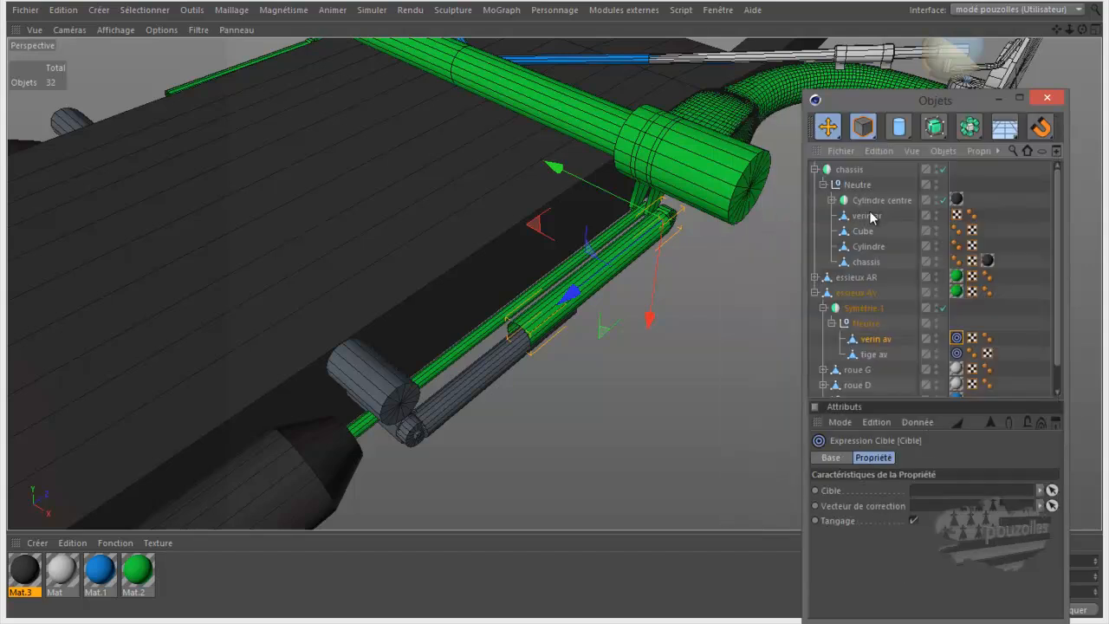
{"action": "left_click_drag", "start_coordinate": [870, 224], "coordinate": [945, 488]}
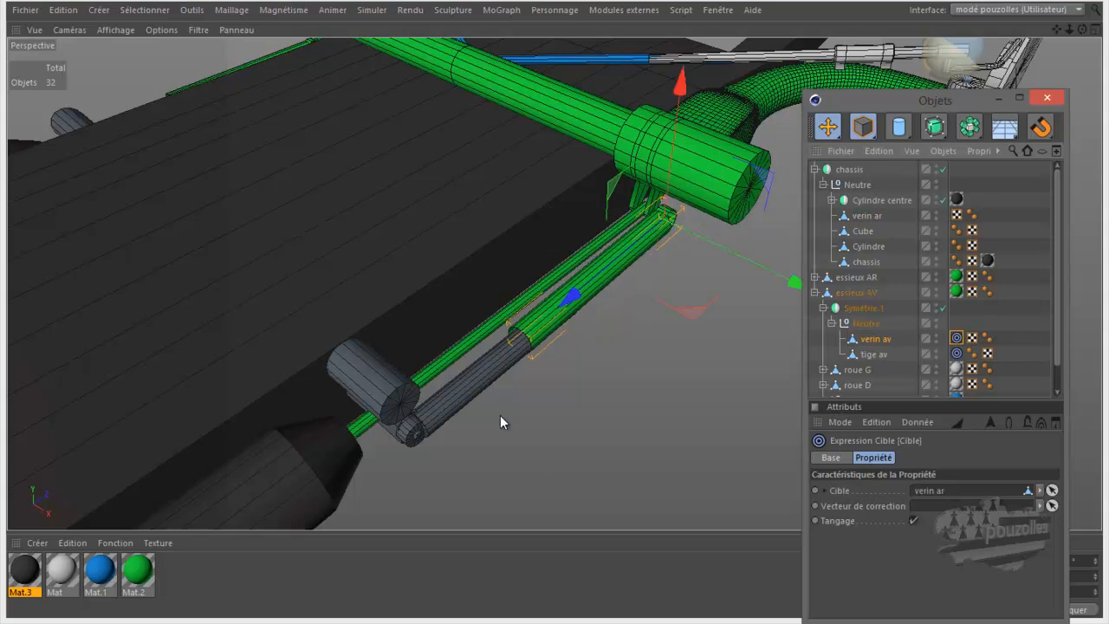
- Add a Cible expression to verin ar and set verin av as its target
{"action": "right_click", "coordinate": [866, 219]}
{"action": "mouse_move", "coordinate": [931, 127]}
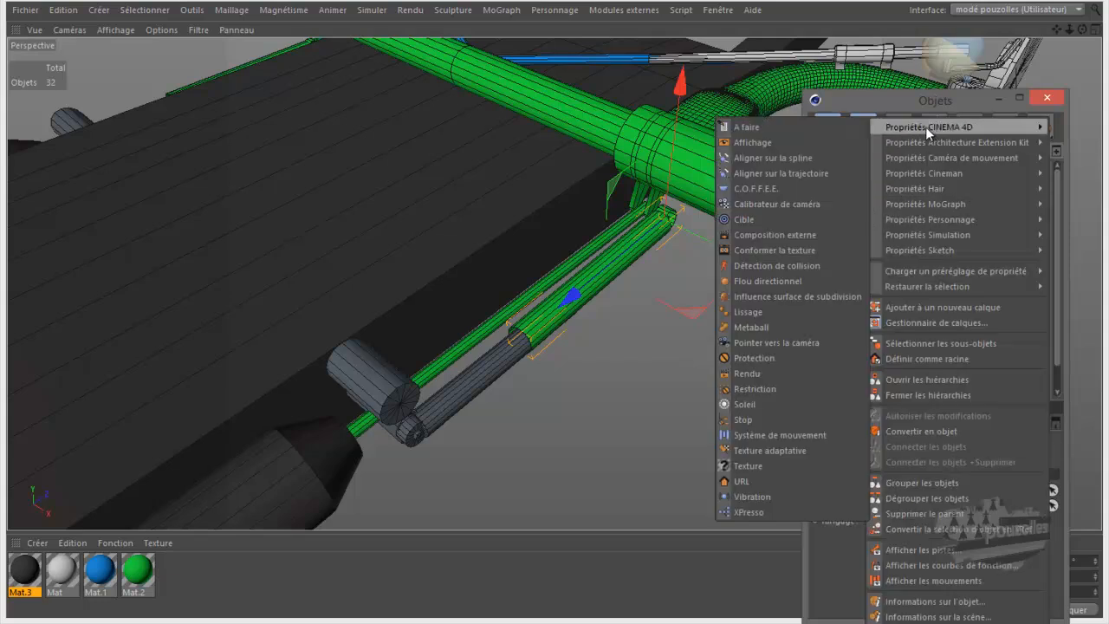
{"action": "left_click", "coordinate": [738, 221]}
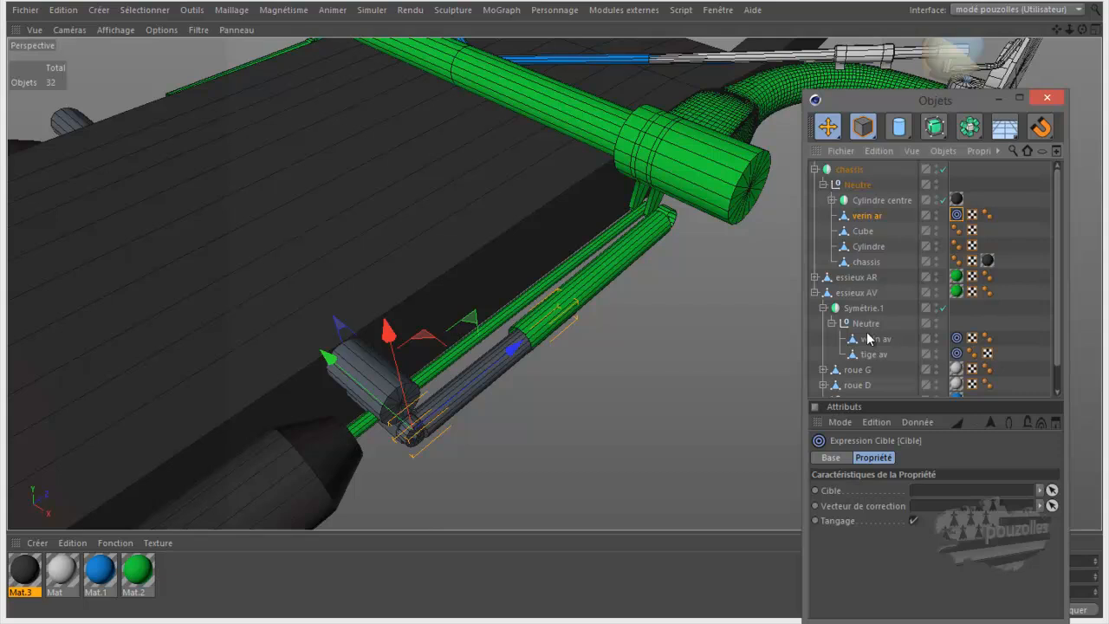
{"action": "left_click_drag", "start_coordinate": [869, 345], "coordinate": [922, 492]}
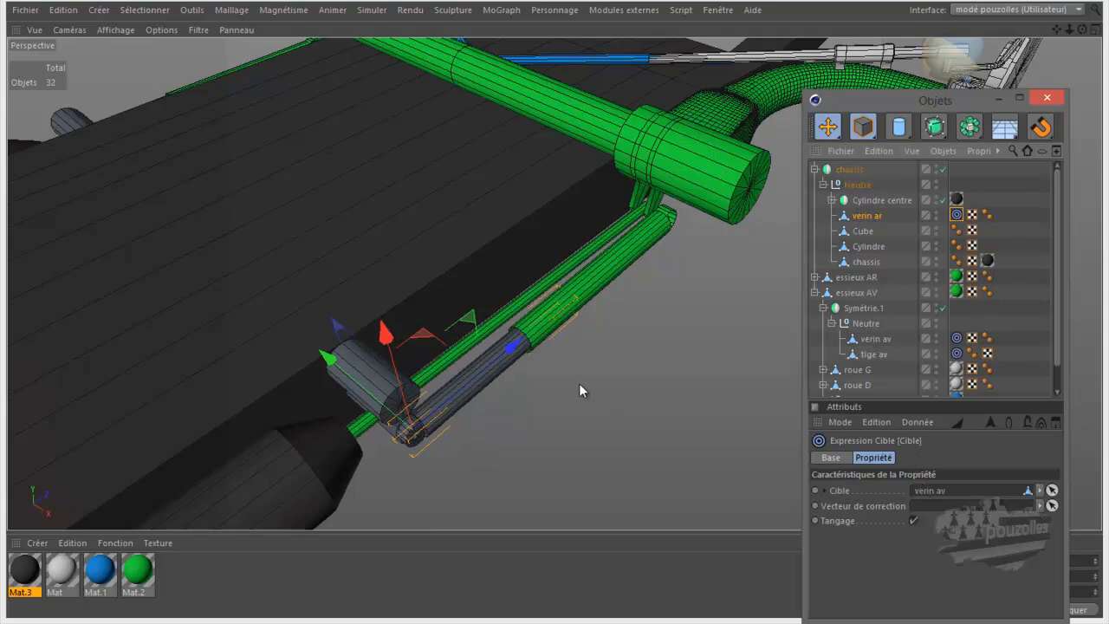
- Inspect the cylinder's alignment from the side, checking the axes of verin av and verin ar at their pivots
{"action": "left_click_drag", "start_coordinate": [1081, 31], "coordinate": [557, 309]}
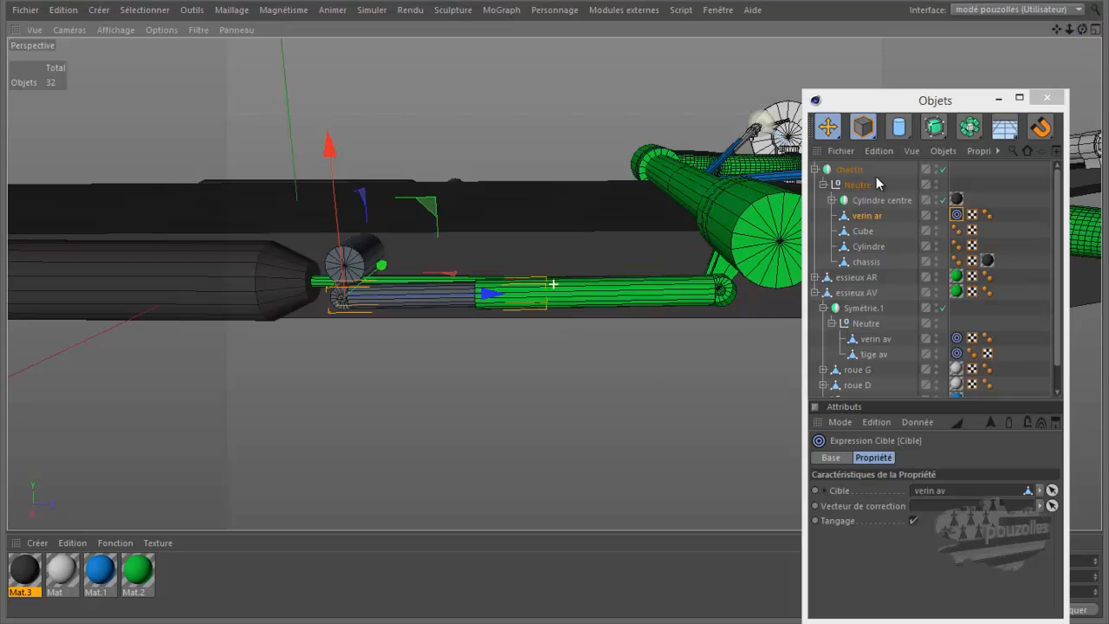
{"action": "scroll", "coordinate": [730, 299], "scroll_direction": "up", "scroll_amount": 3}
{"action": "scroll", "coordinate": [730, 298], "scroll_direction": "up", "scroll_amount": 2}
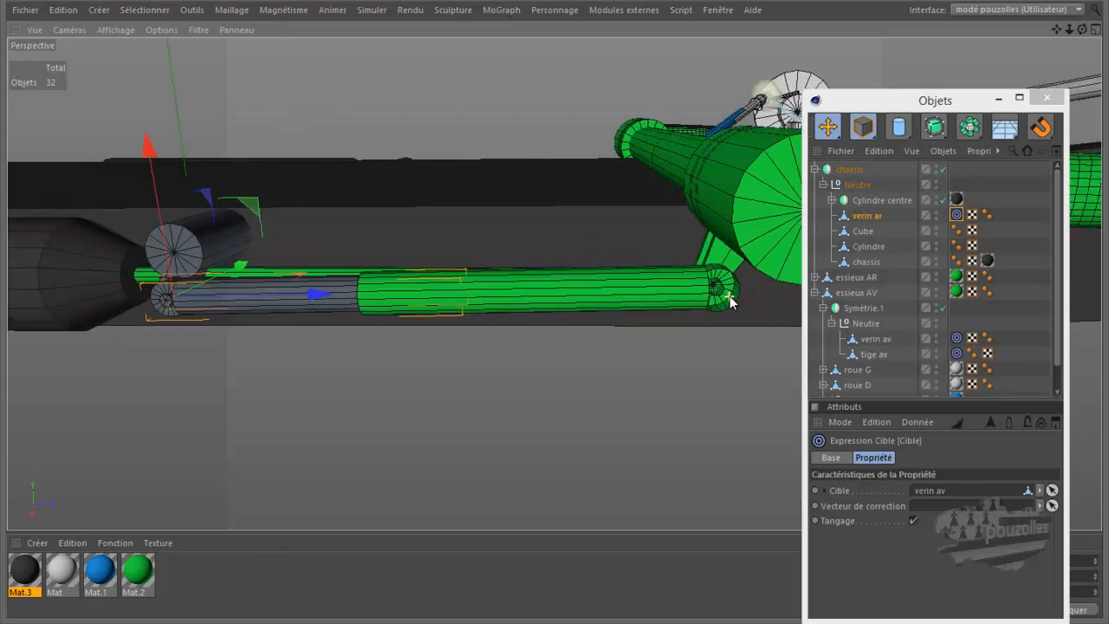
{"action": "scroll", "coordinate": [730, 299], "scroll_direction": "up", "scroll_amount": 2}
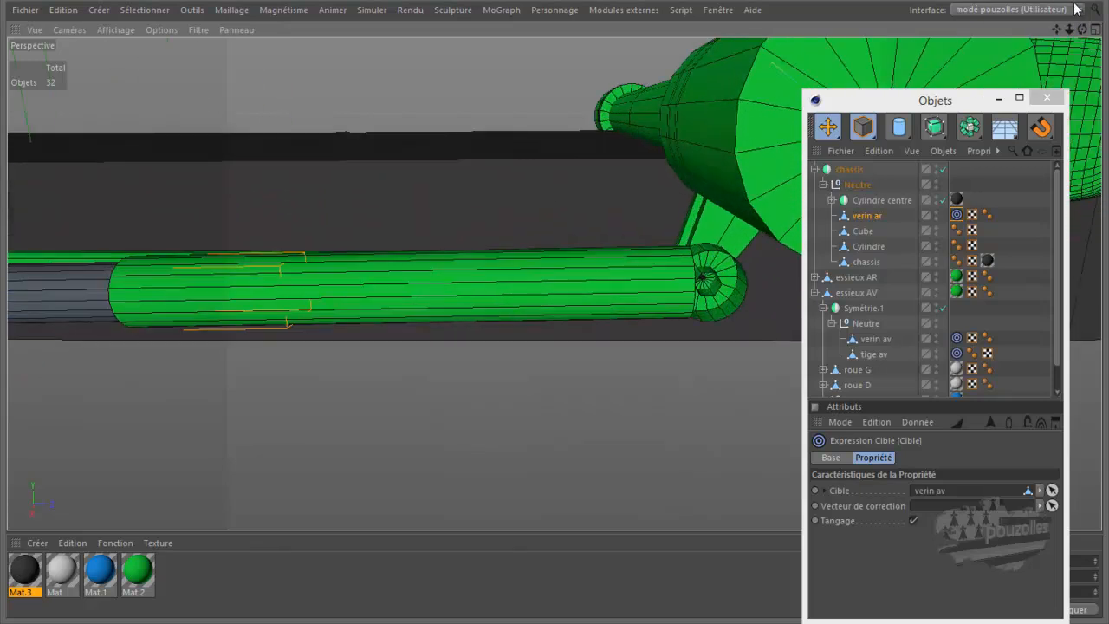
{"action": "left_click_drag", "start_coordinate": [560, 326], "coordinate": [559, 312]}
{"action": "scroll", "coordinate": [642, 299], "scroll_direction": "down", "scroll_amount": 5}
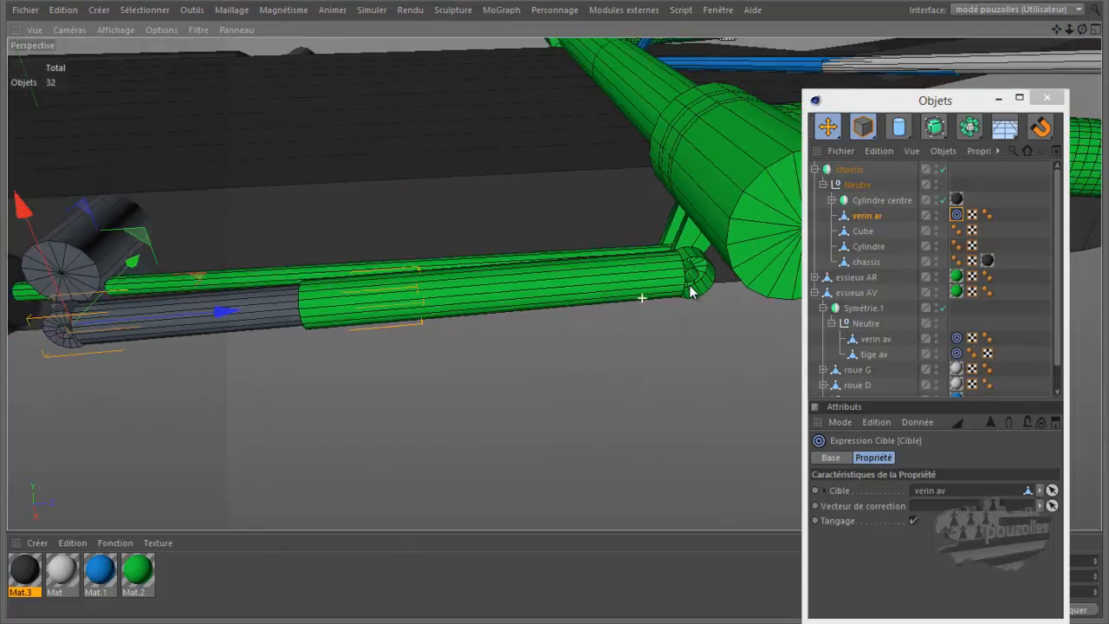
{"action": "scroll", "coordinate": [708, 276], "scroll_direction": "up", "scroll_amount": 4}
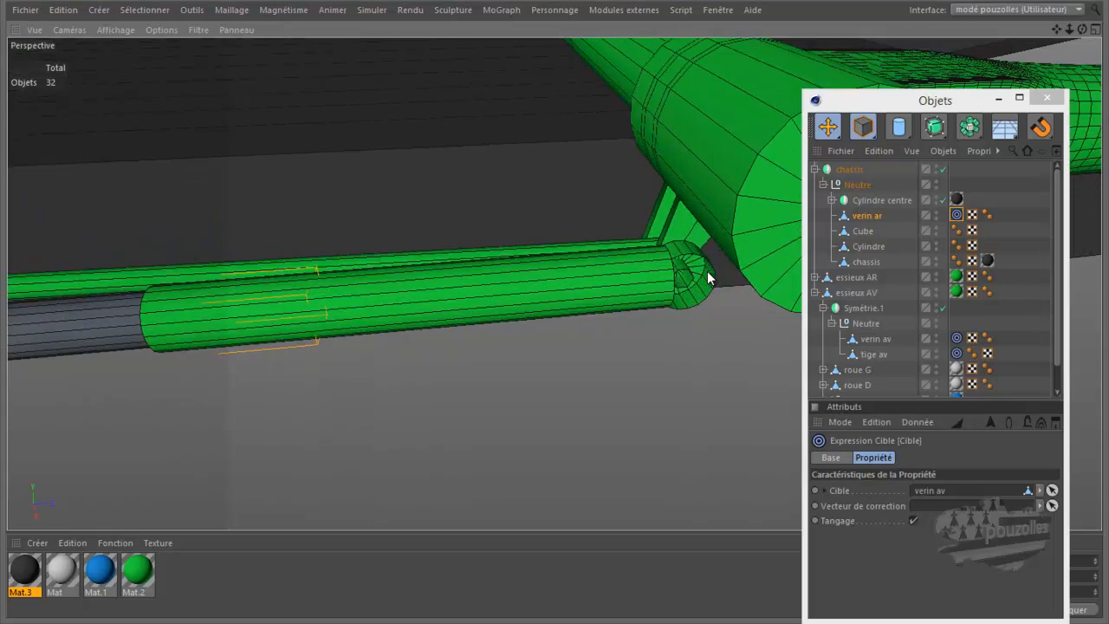
{"action": "left_click", "coordinate": [829, 128]}
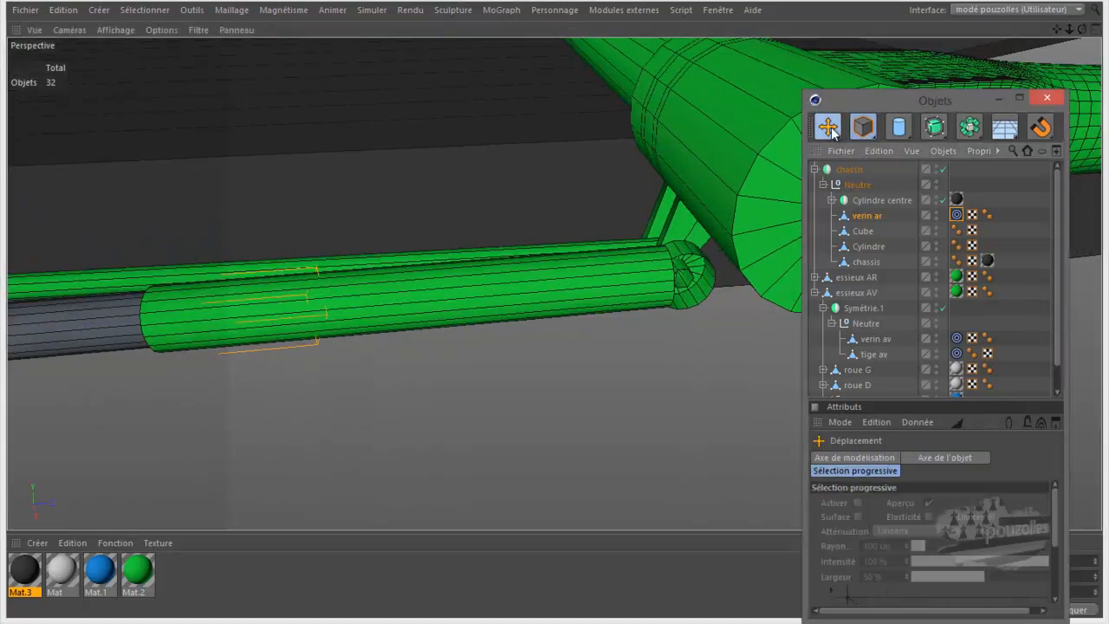
{"action": "left_click", "coordinate": [872, 339]}
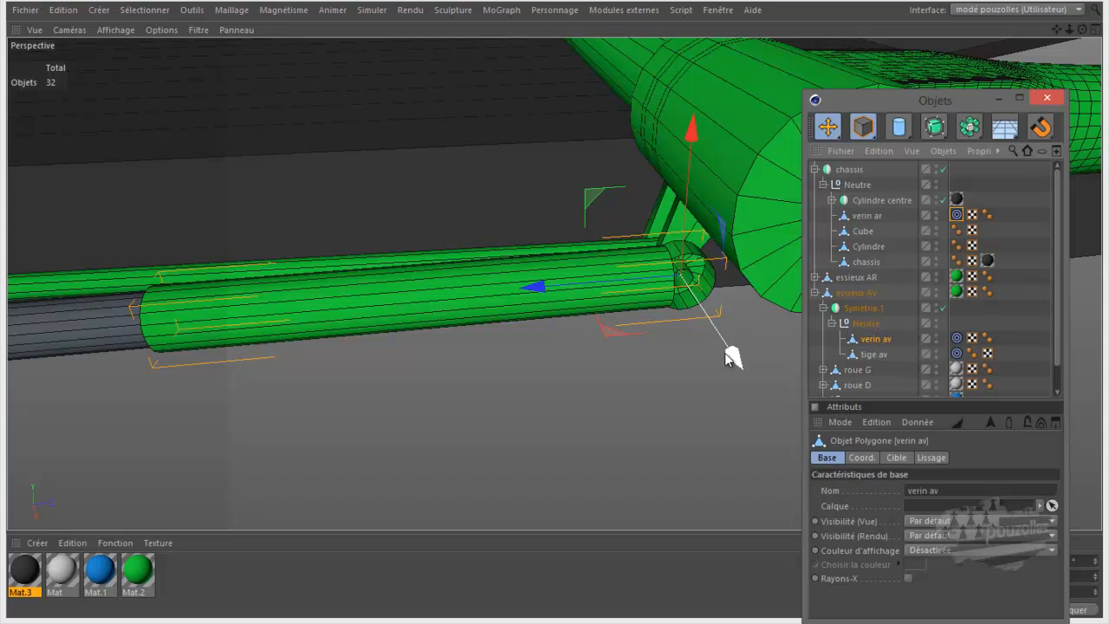
{"action": "left_click", "coordinate": [867, 215]}
{"action": "key", "text": "o"}
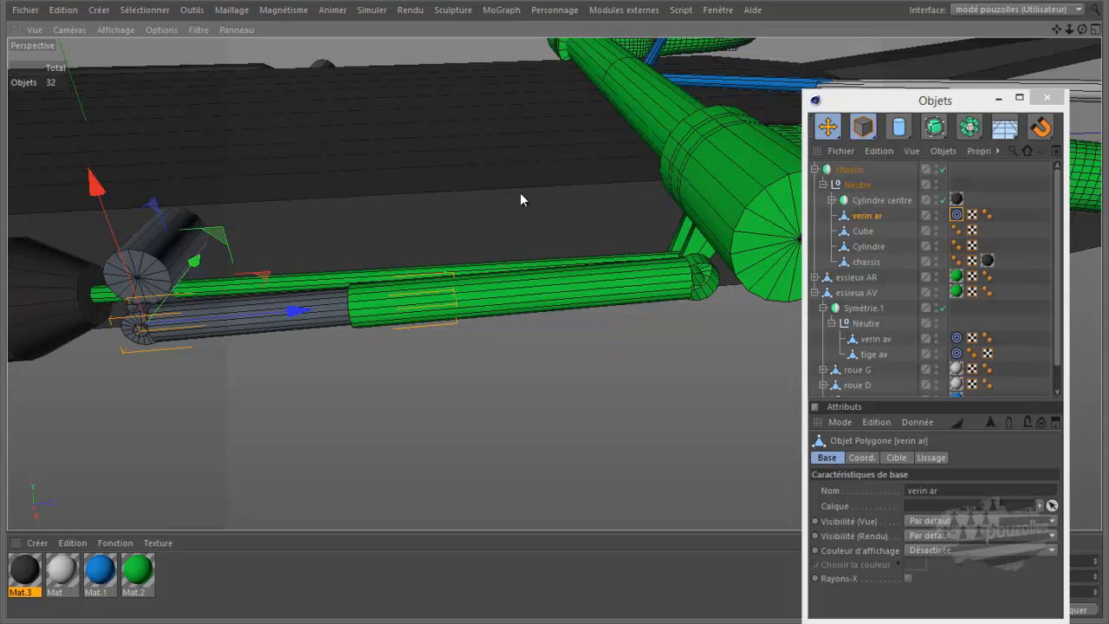
- Undo the Cible expressions and targets added to verin ar and verin av
{"action": "left_click", "coordinate": [63, 9]}
{"action": "left_click", "coordinate": [77, 21]}
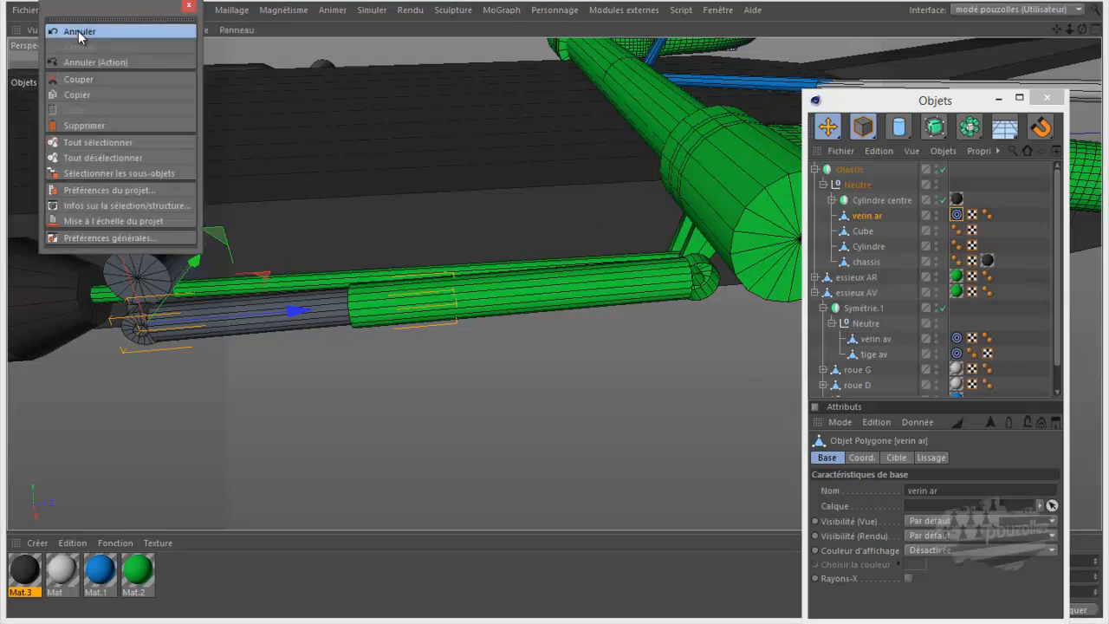
{"action": "left_click", "coordinate": [78, 31]}
{"action": "left_click", "coordinate": [79, 34]}
{"action": "left_click", "coordinate": [79, 32]}
{"action": "left_click", "coordinate": [79, 32]}
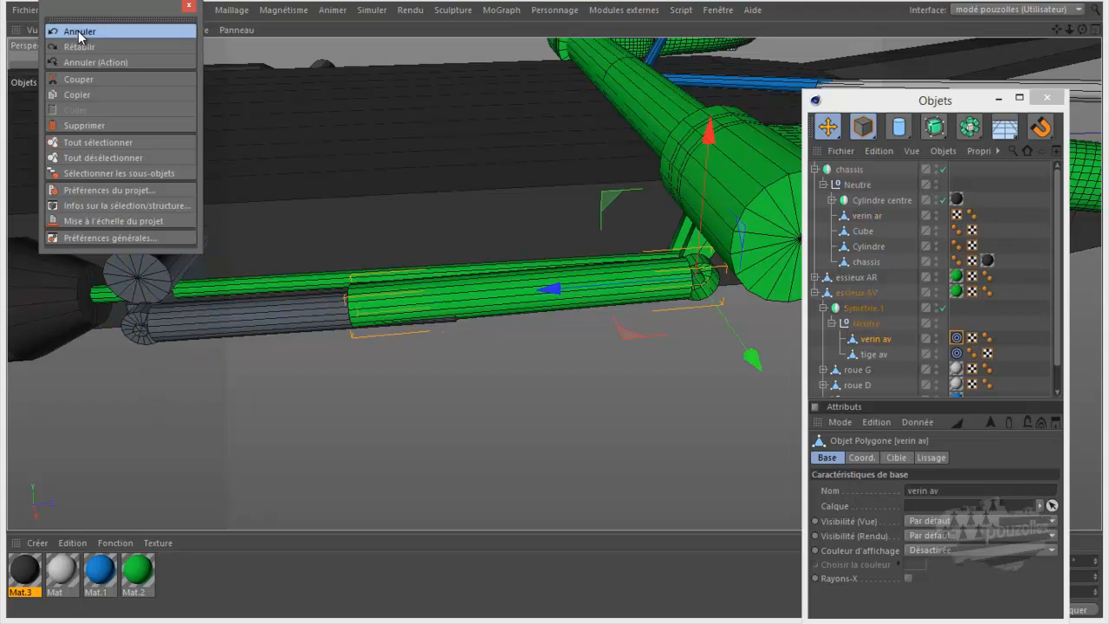
{"action": "left_click", "coordinate": [79, 33]}
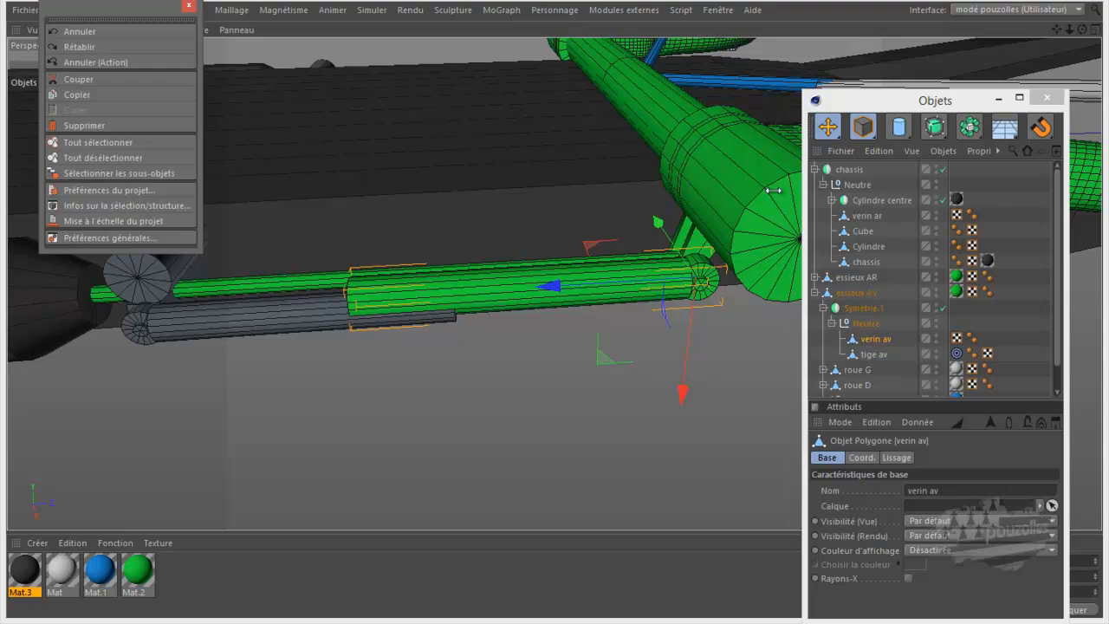
{"action": "left_click", "coordinate": [871, 343]}
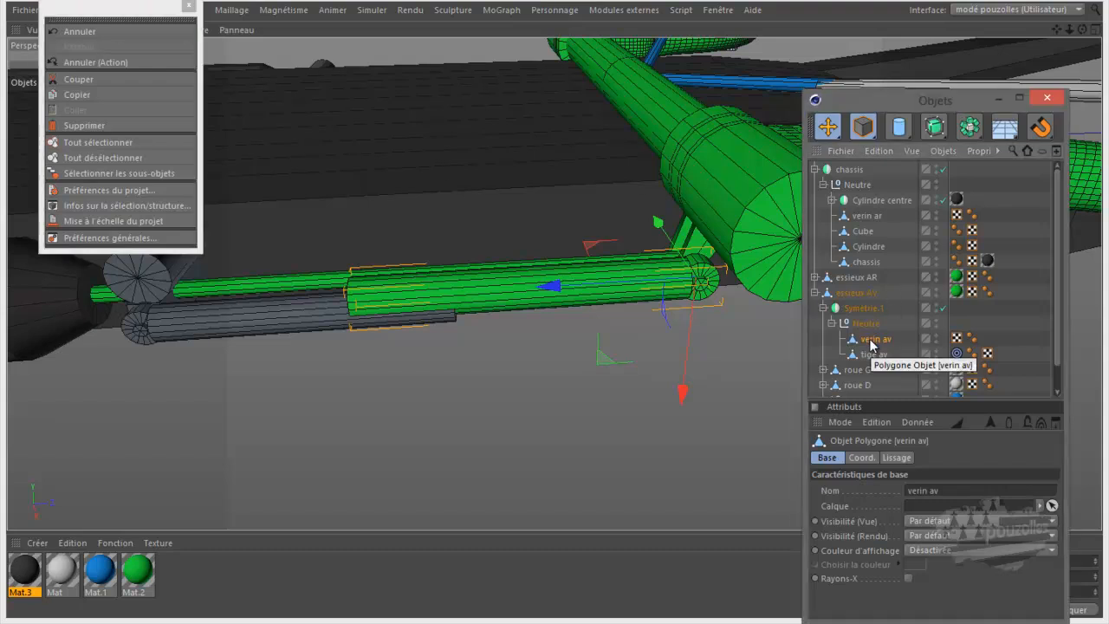
{"action": "left_click", "coordinate": [188, 5]}
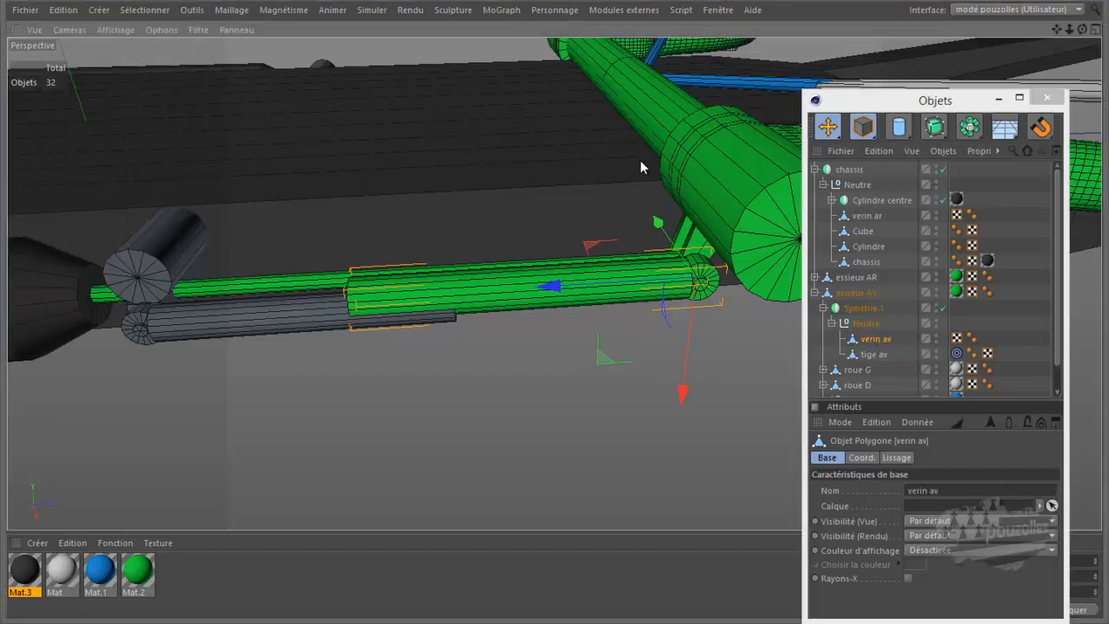
- Compare the axes of verin ar and verin av, rotate verin av's axis so its X points upward, and return to object editing
{"action": "left_click", "coordinate": [869, 217]}
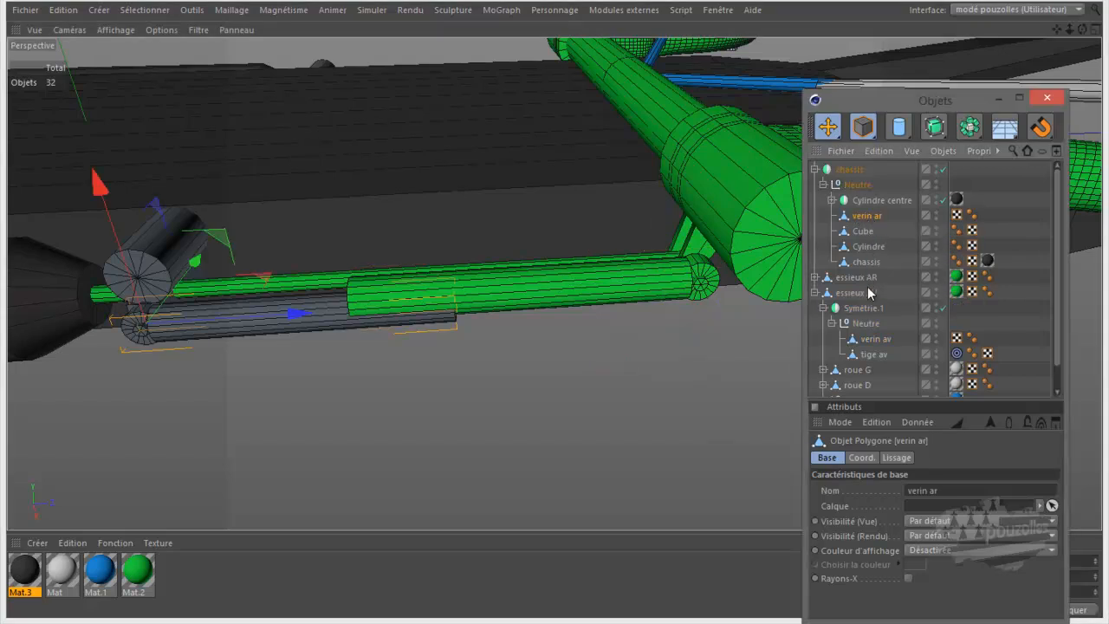
{"action": "left_click", "coordinate": [872, 339]}
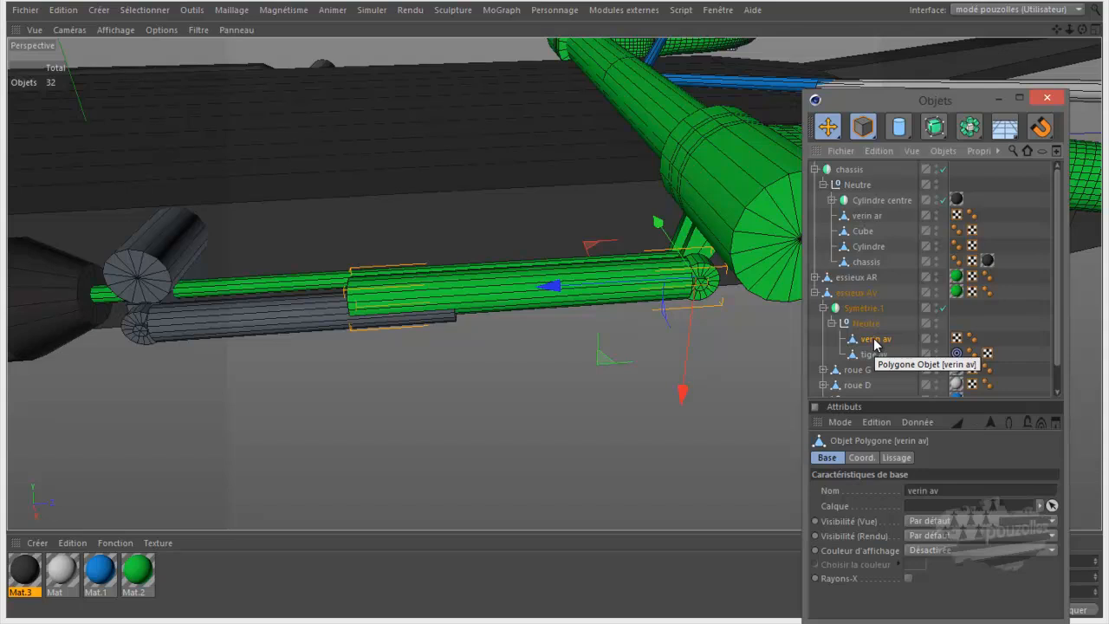
{"action": "left_click", "coordinate": [869, 217]}
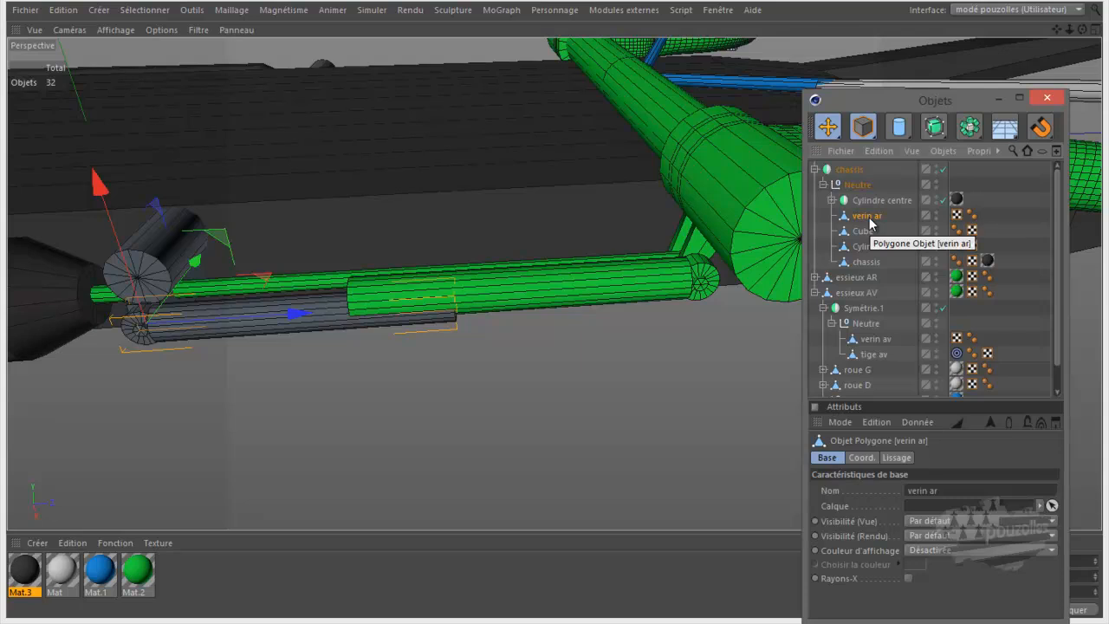
{"action": "left_click", "coordinate": [876, 341]}
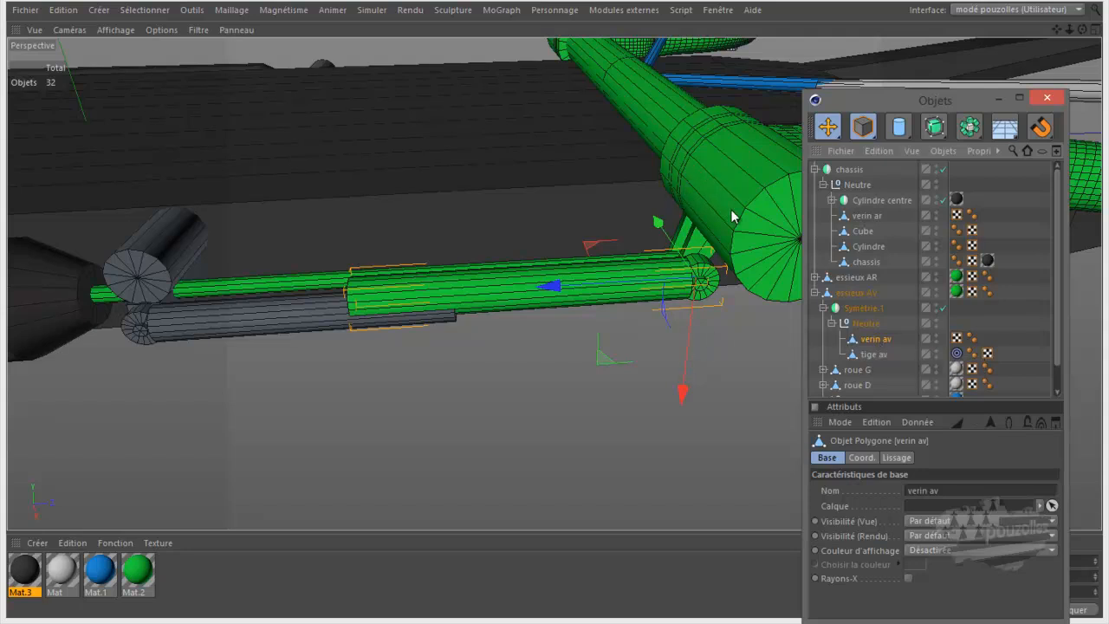
{"action": "left_click_drag", "start_coordinate": [827, 127], "coordinate": [944, 149]}
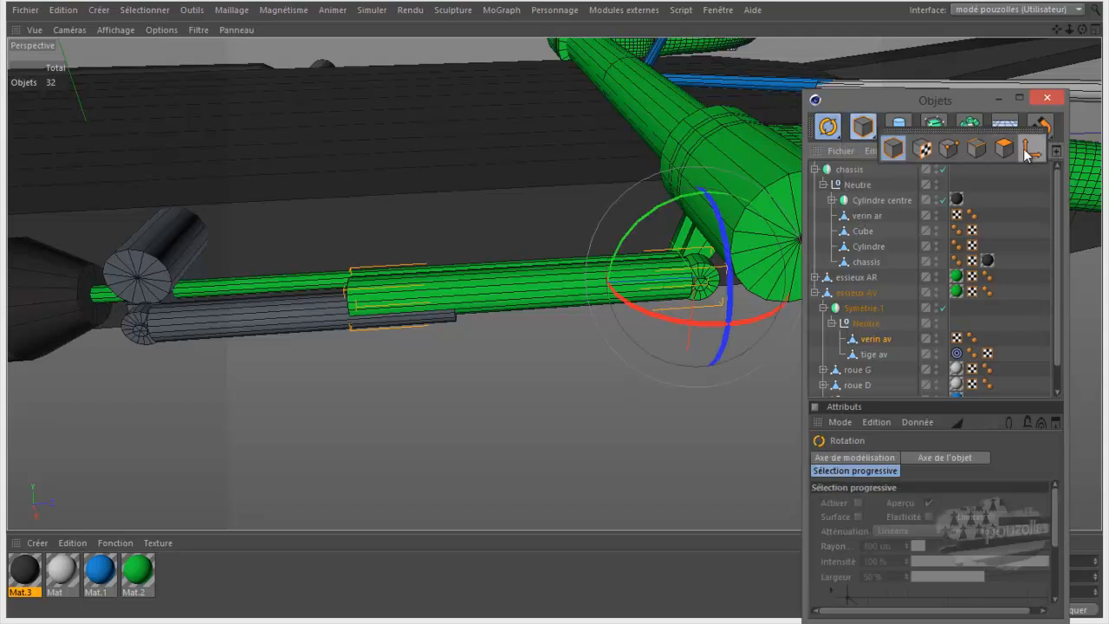
{"action": "left_click_drag", "start_coordinate": [726, 259], "coordinate": [513, 528]}
{"action": "left_click", "coordinate": [863, 126]}
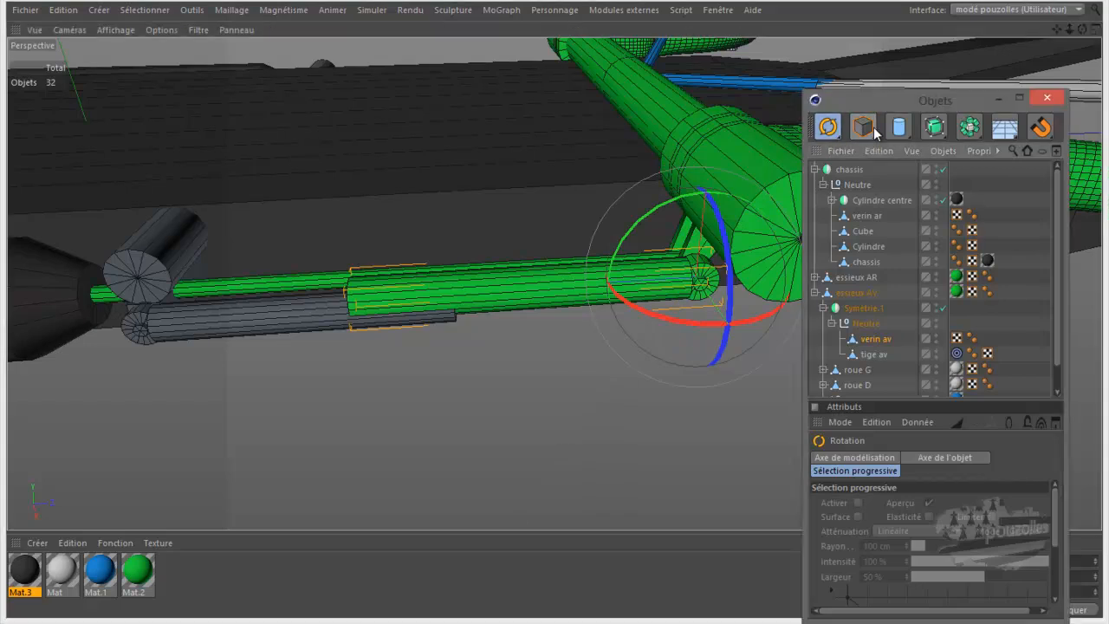
{"action": "left_click", "coordinate": [1032, 149]}
{"action": "left_click_drag", "start_coordinate": [824, 130], "coordinate": [921, 147]}
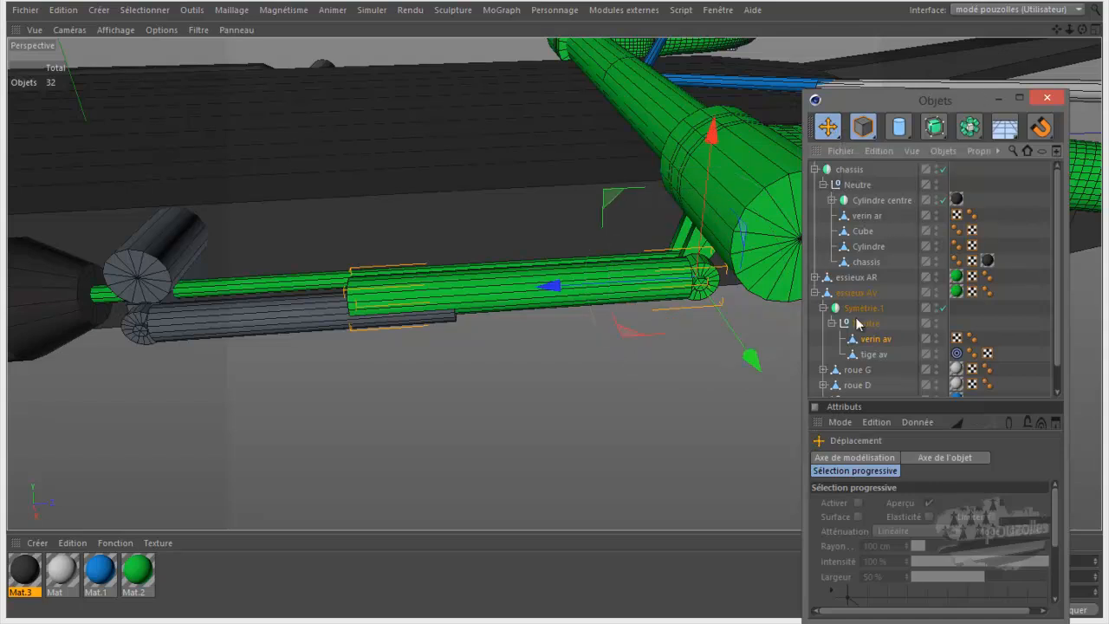
- Add a Cible expression to the reoriented verin av and set verin ar as its target
{"action": "right_click", "coordinate": [868, 343]}
{"action": "mouse_move", "coordinate": [916, 127]}
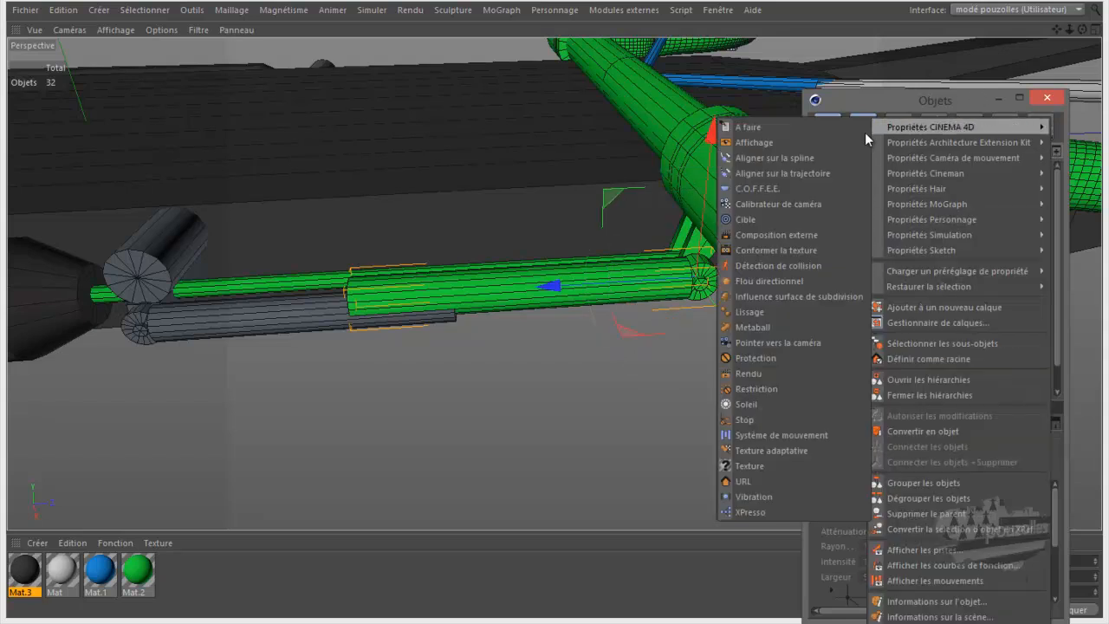
{"action": "left_click", "coordinate": [764, 221]}
{"action": "left_click_drag", "start_coordinate": [857, 215], "coordinate": [928, 492]}
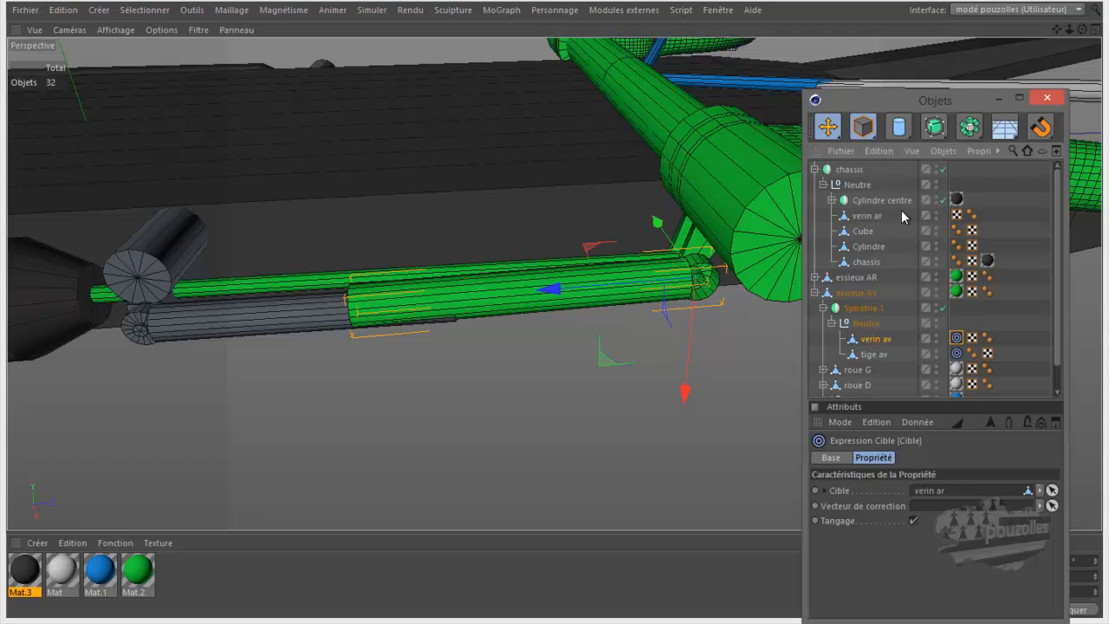
- Add a Cible expression to verin ar again and set verin av as its target
{"action": "right_click", "coordinate": [871, 220]}
{"action": "mouse_move", "coordinate": [918, 127]}
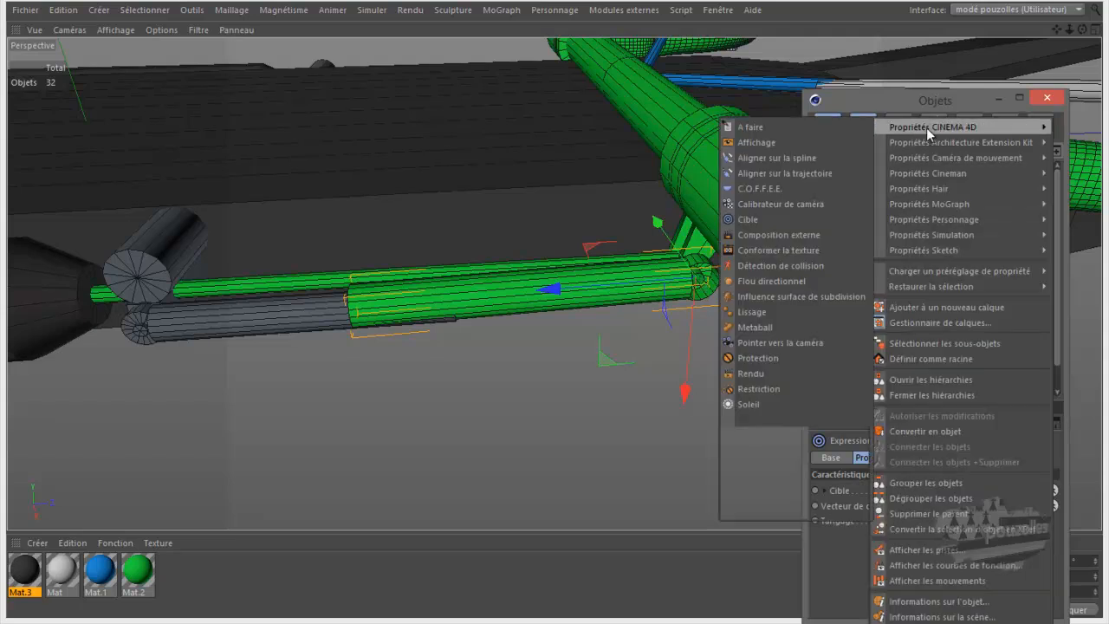
{"action": "left_click", "coordinate": [760, 218]}
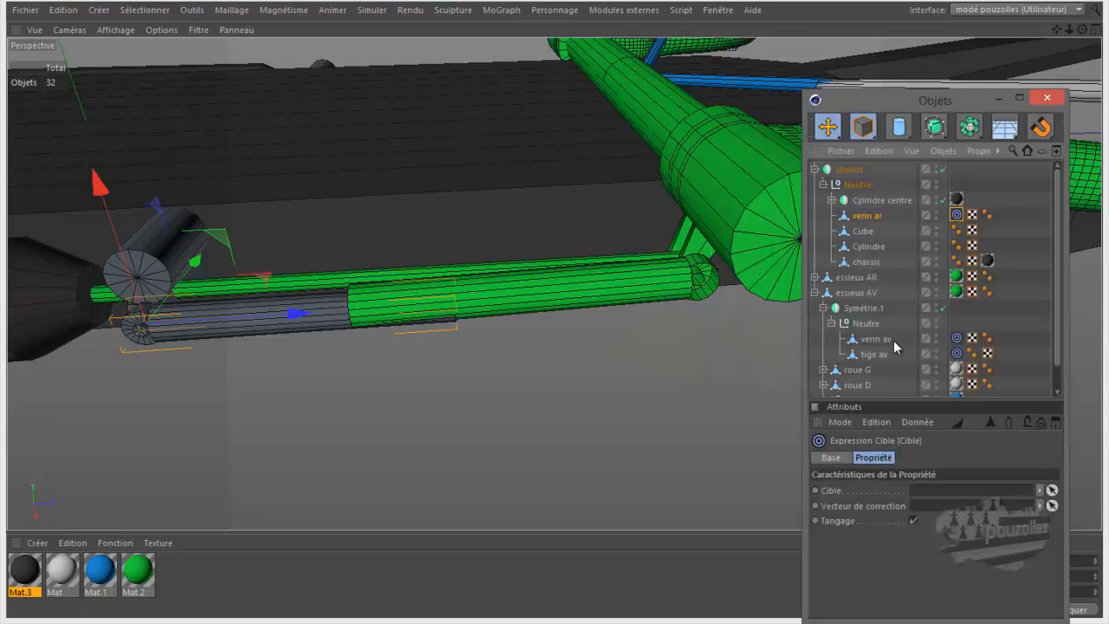
{"action": "left_click_drag", "start_coordinate": [872, 345], "coordinate": [935, 494]}
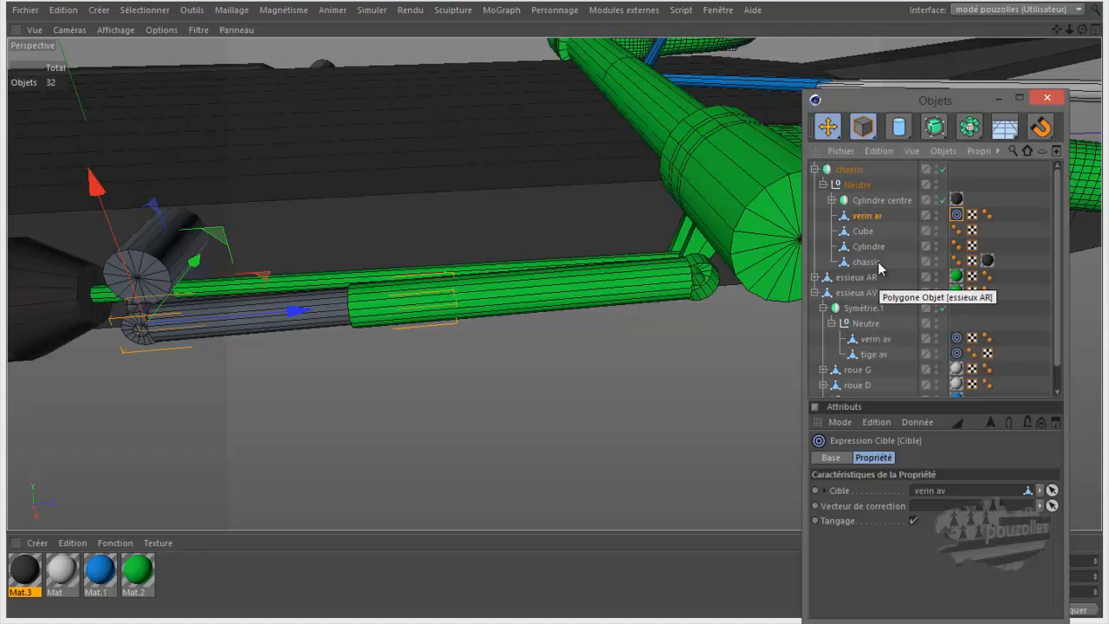
- Rotate the front axle essieux AV by about 4.9° to test the cylinder rig, and undo that rotation
{"action": "left_click_drag", "start_coordinate": [901, 104], "coordinate": [892, 217]}
{"action": "left_click", "coordinate": [812, 402]}
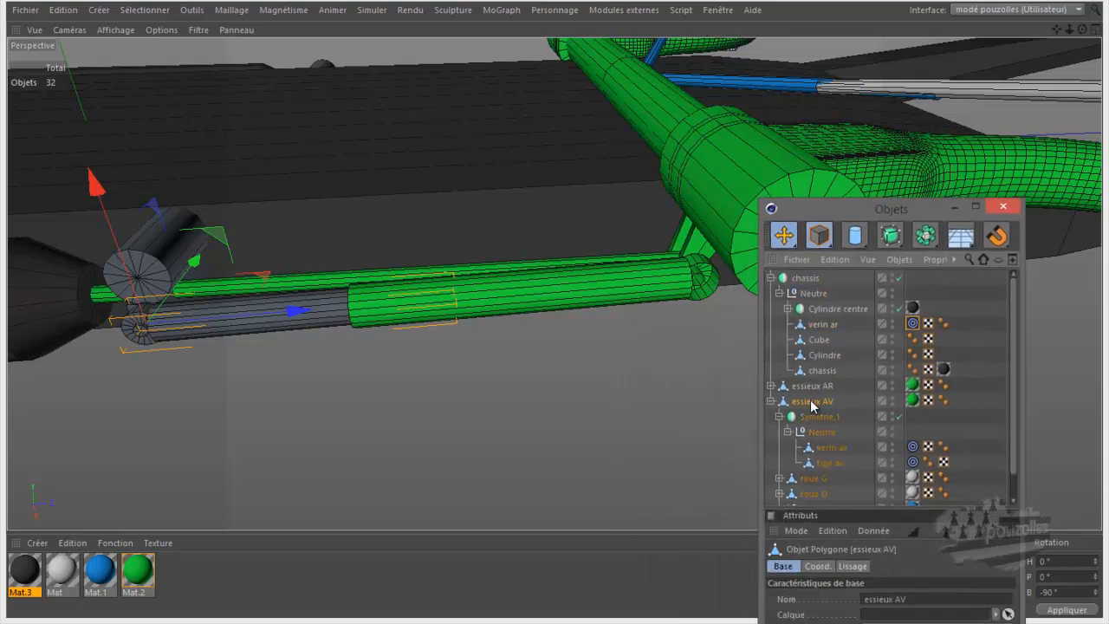
{"action": "left_click", "coordinate": [783, 235]}
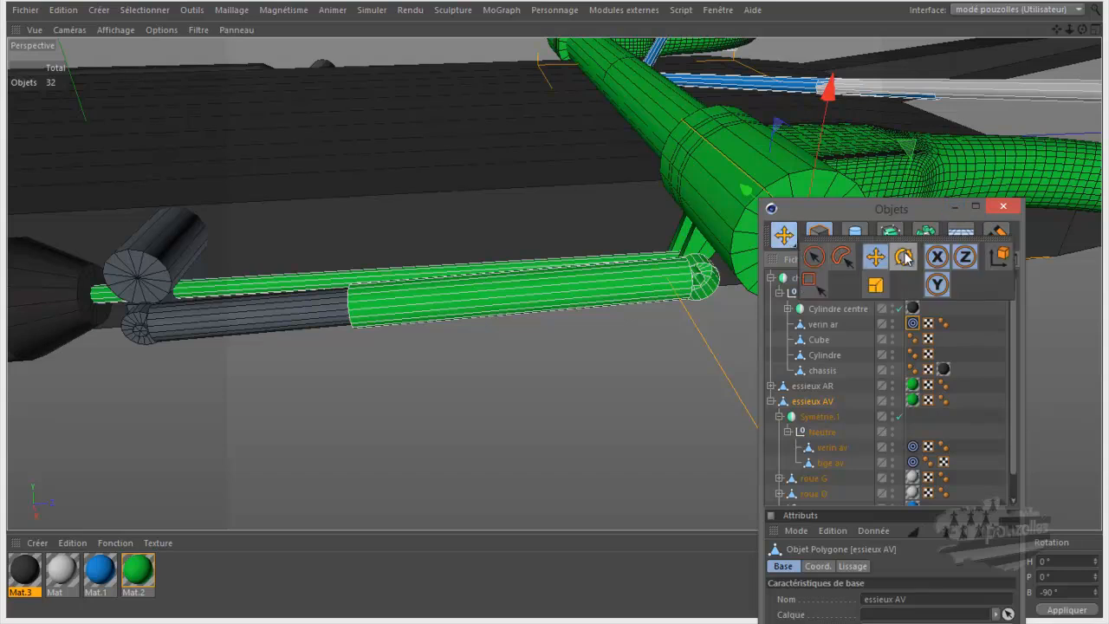
{"action": "left_click", "coordinate": [903, 256]}
{"action": "left_click_drag", "start_coordinate": [877, 215], "coordinate": [840, 404]}
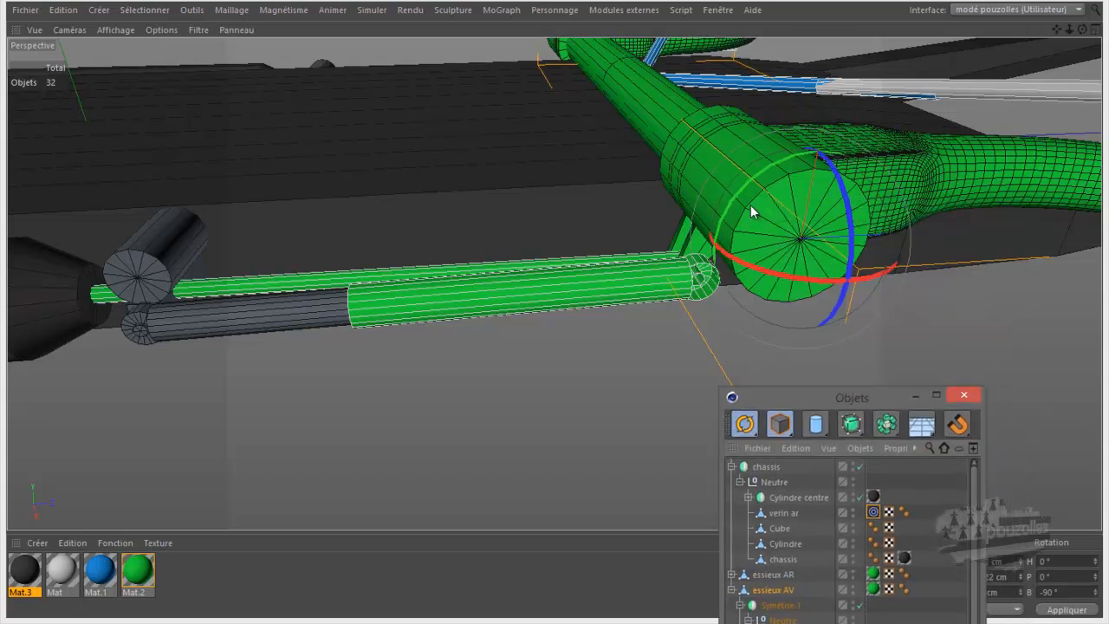
{"action": "mouse_move", "coordinate": [737, 198]}
{"action": "left_mouse_down"}
{"action": "mouse_move", "coordinate": [738, 230]}
{"action": "mouse_move", "coordinate": [736, 165]}
{"action": "mouse_move", "coordinate": [737, 184]}
{"action": "left_mouse_up"}
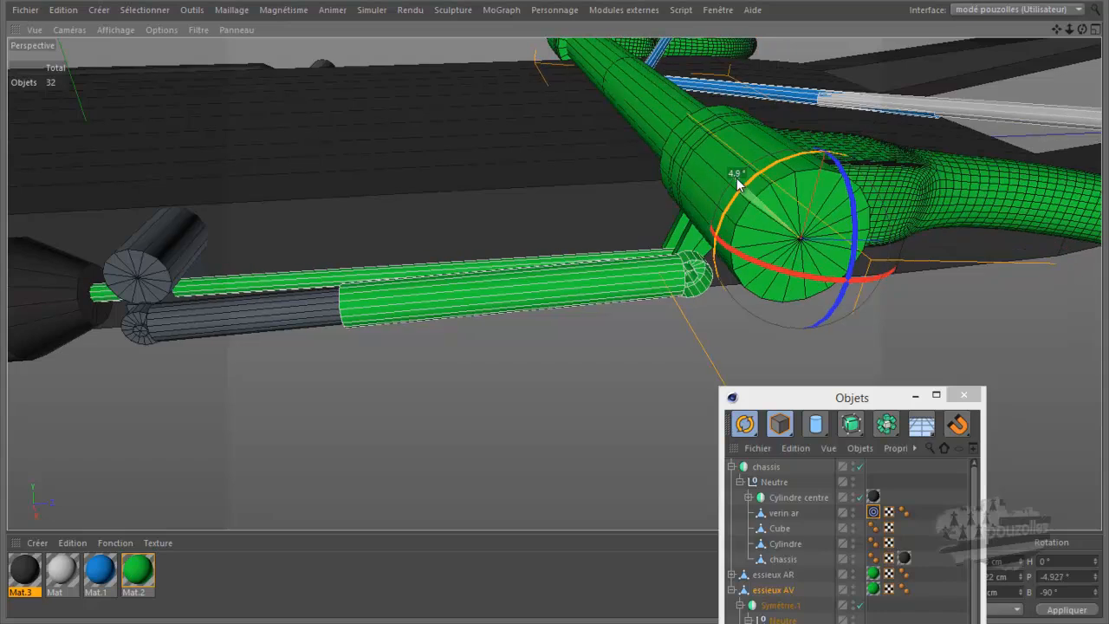
{"action": "left_click", "coordinate": [66, 10]}
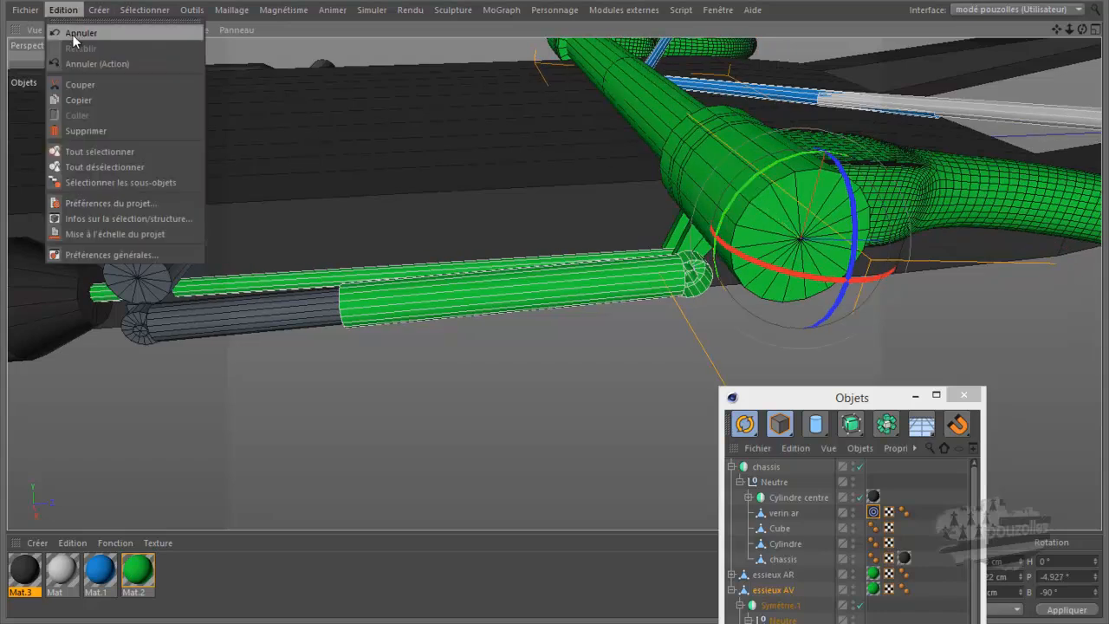
{"action": "left_click", "coordinate": [70, 39]}
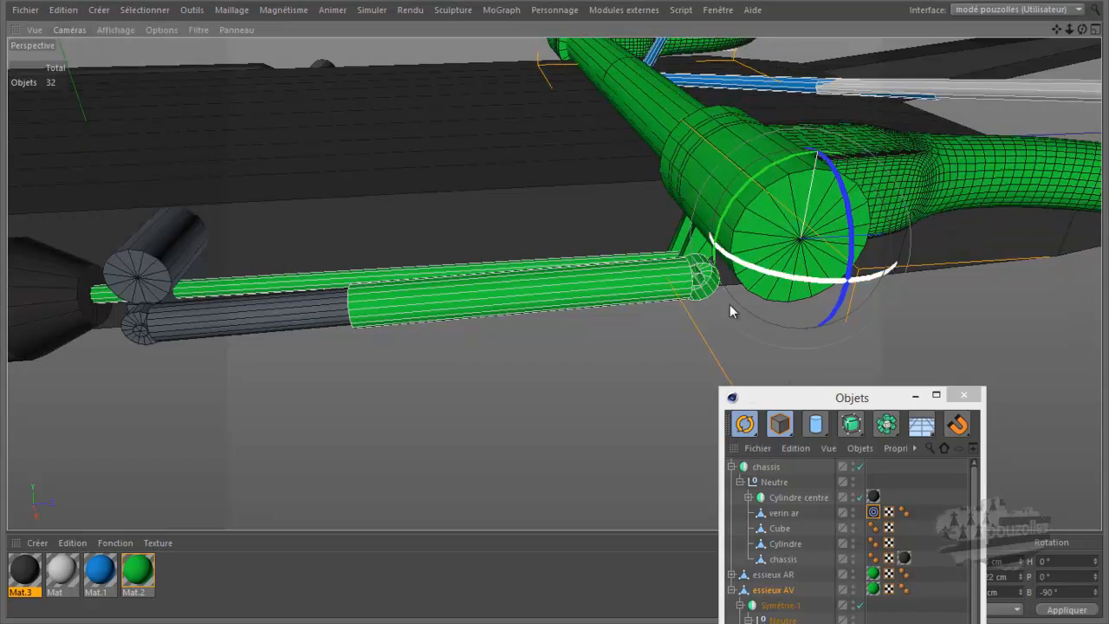
- Select the hexagonal edge loop inside verin av's axle-side pivot with Loop Selection
{"action": "left_click_drag", "start_coordinate": [803, 402], "coordinate": [806, 384]}
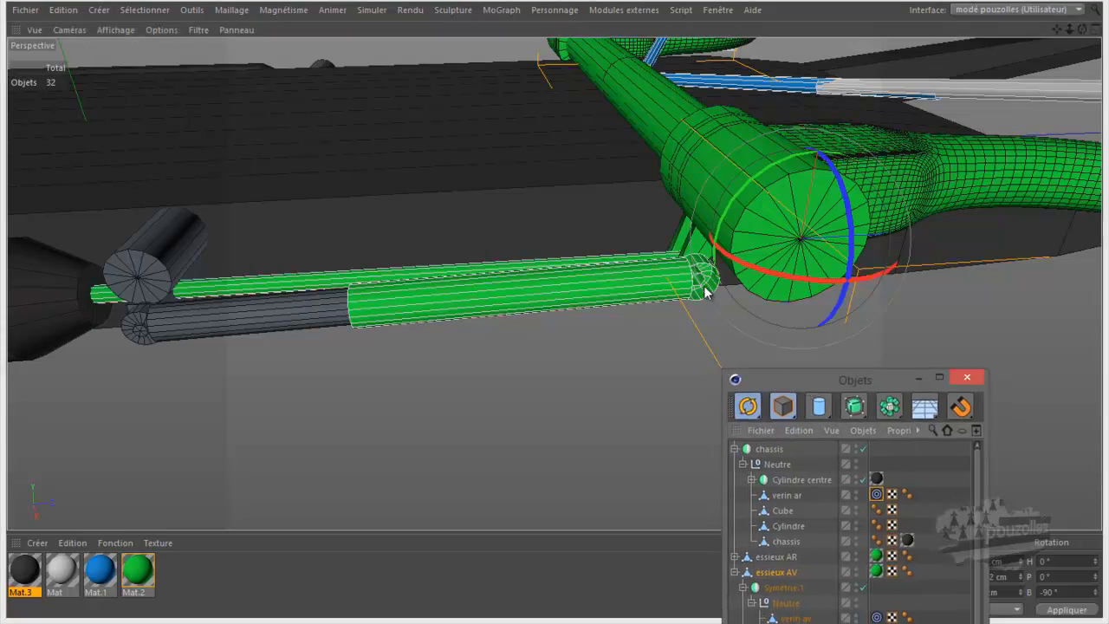
{"action": "scroll", "coordinate": [706, 293], "scroll_direction": "up", "scroll_amount": 5}
{"action": "scroll", "coordinate": [703, 292], "scroll_direction": "up", "scroll_amount": 6}
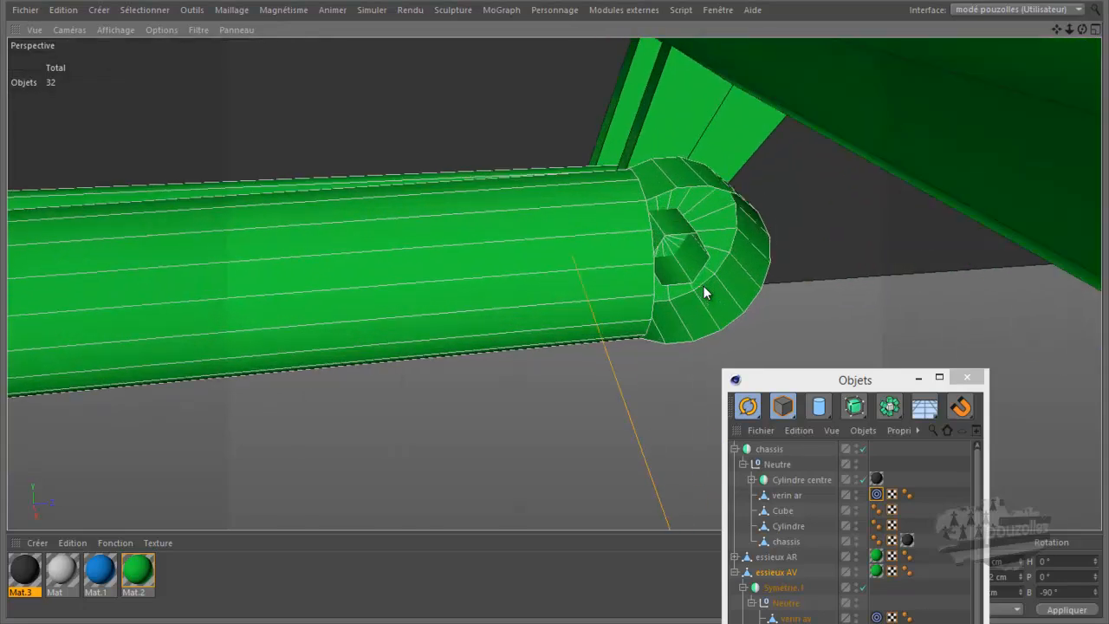
{"action": "right_click", "coordinate": [702, 285]}
{"action": "left_click", "coordinate": [817, 422]}
{"action": "left_click", "coordinate": [778, 413]}
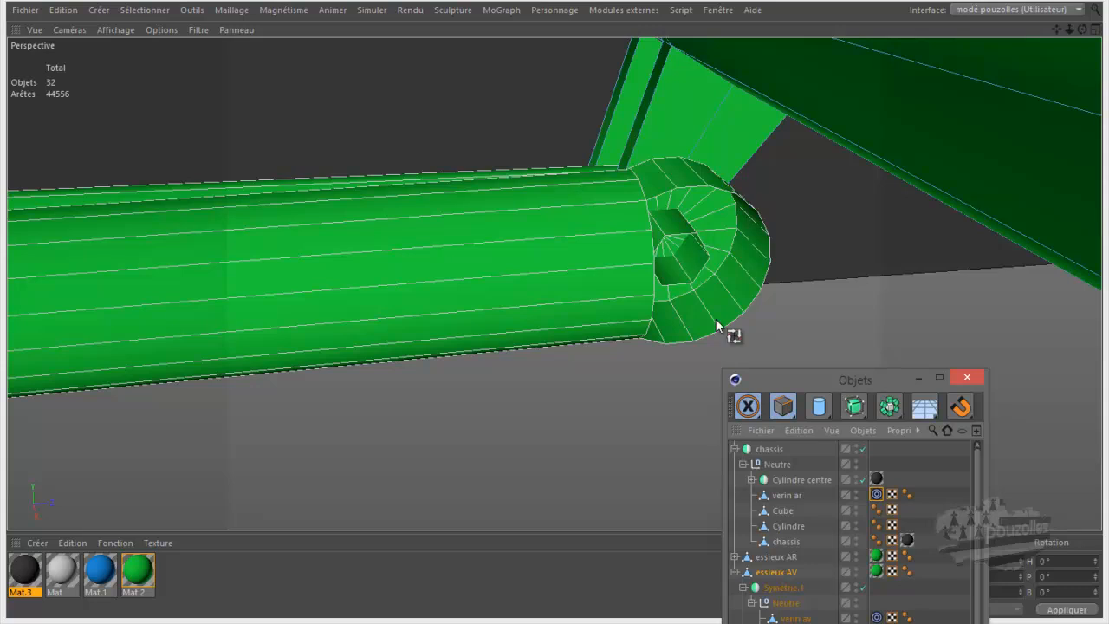
{"action": "left_click_drag", "start_coordinate": [811, 377], "coordinate": [896, 180]}
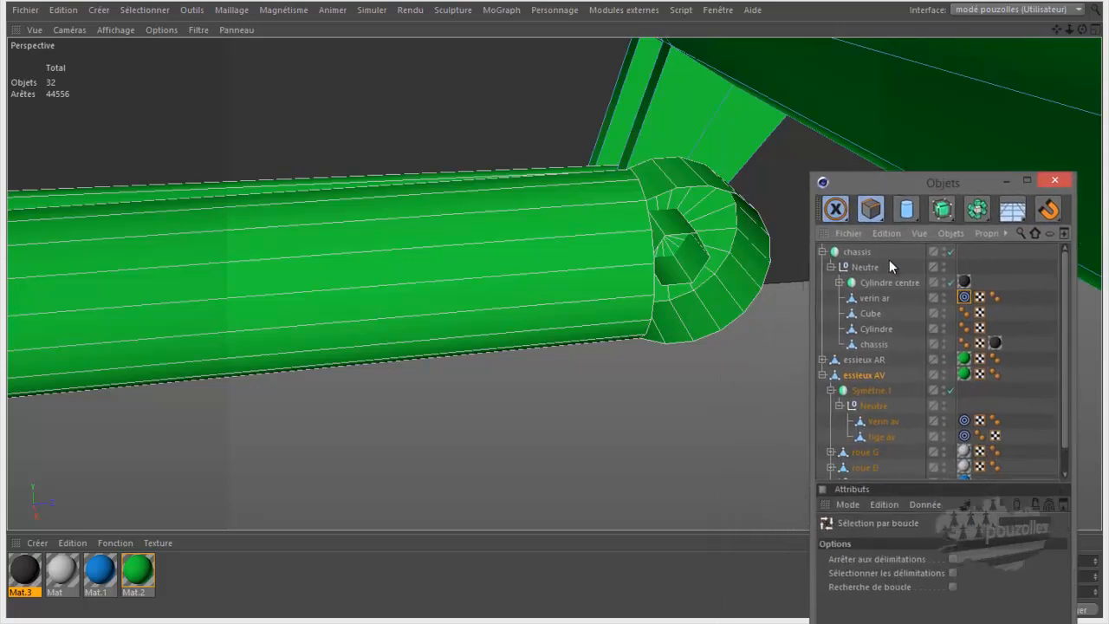
{"action": "left_click", "coordinate": [884, 419]}
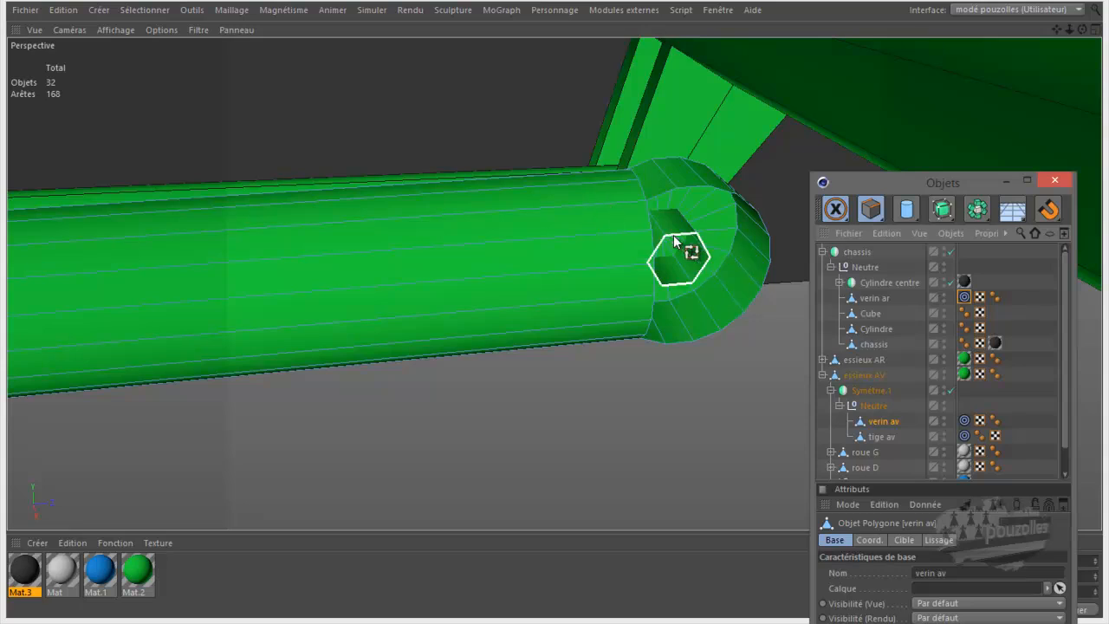
{"action": "left_click", "coordinate": [675, 245]}
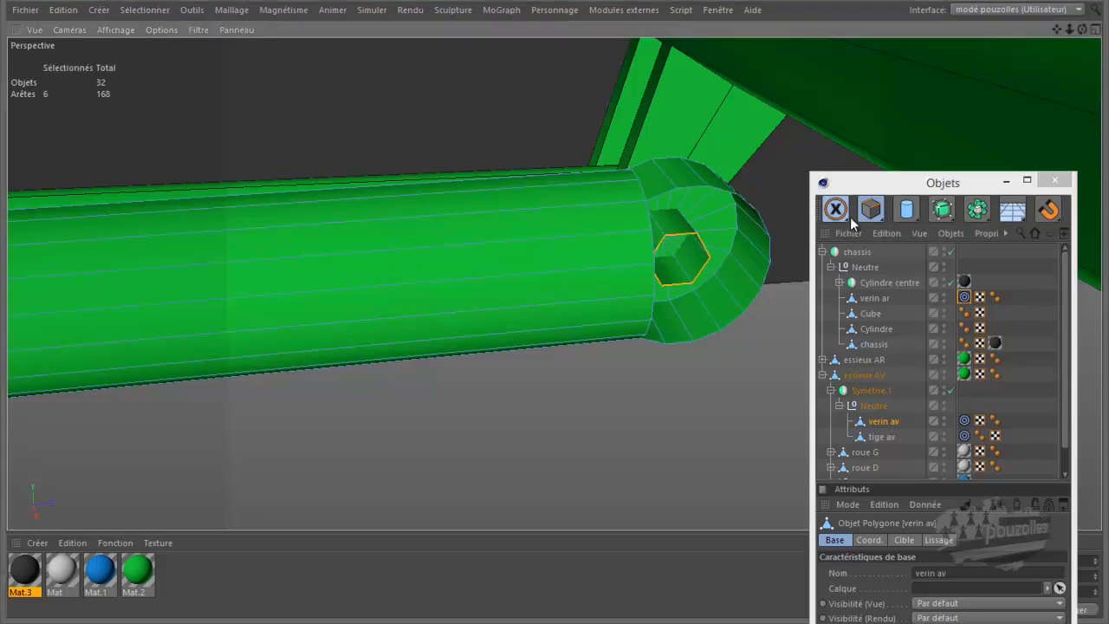
- Extrude the selected hexagonal edge loop outward from verin av's pivot face to form a protruding pin
{"action": "left_click_drag", "start_coordinate": [839, 210], "coordinate": [924, 229]}
{"action": "key", "text": "e"}
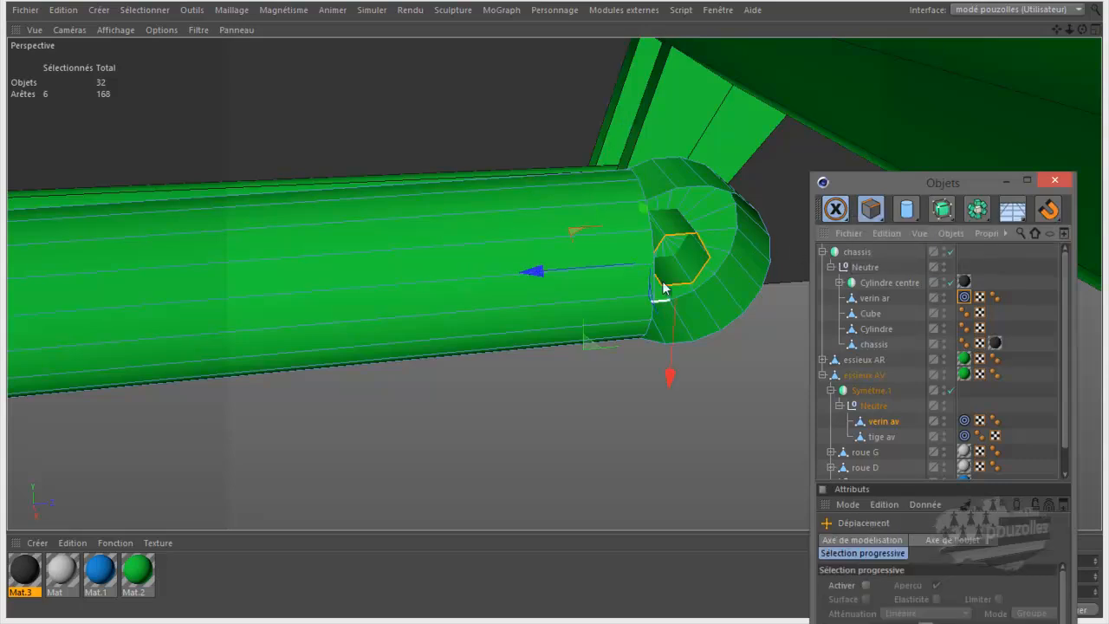
{"action": "left_click_drag", "start_coordinate": [645, 218], "coordinate": [664, 307], "text": "ctrl"}
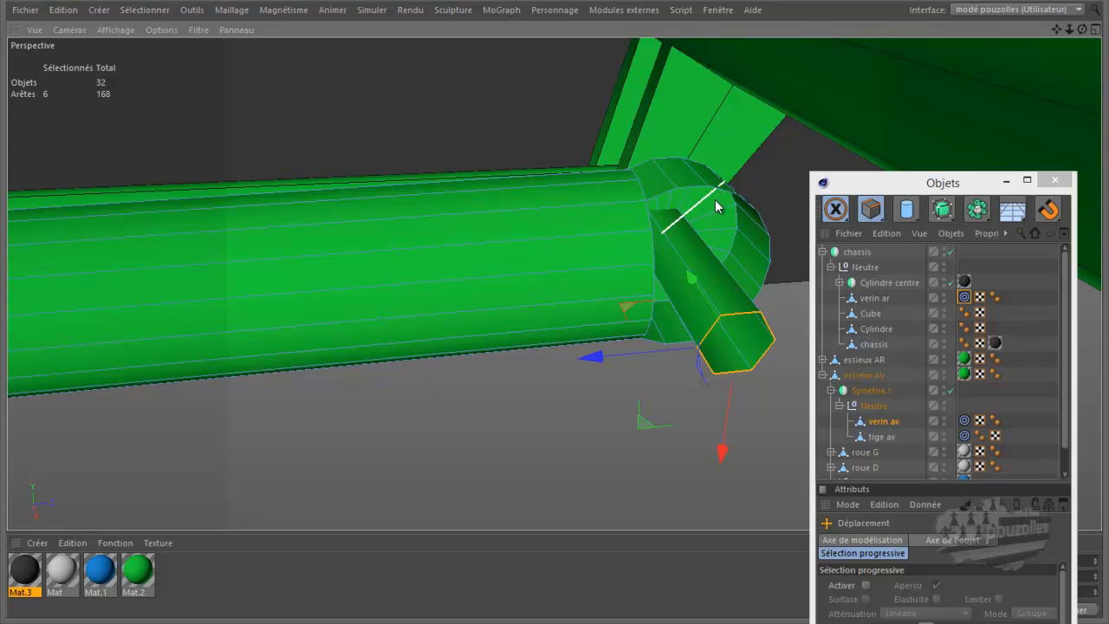
- Close the polygon hole on verin av's pivot end face around the hexagonal pin
{"action": "left_click", "coordinate": [871, 208]}
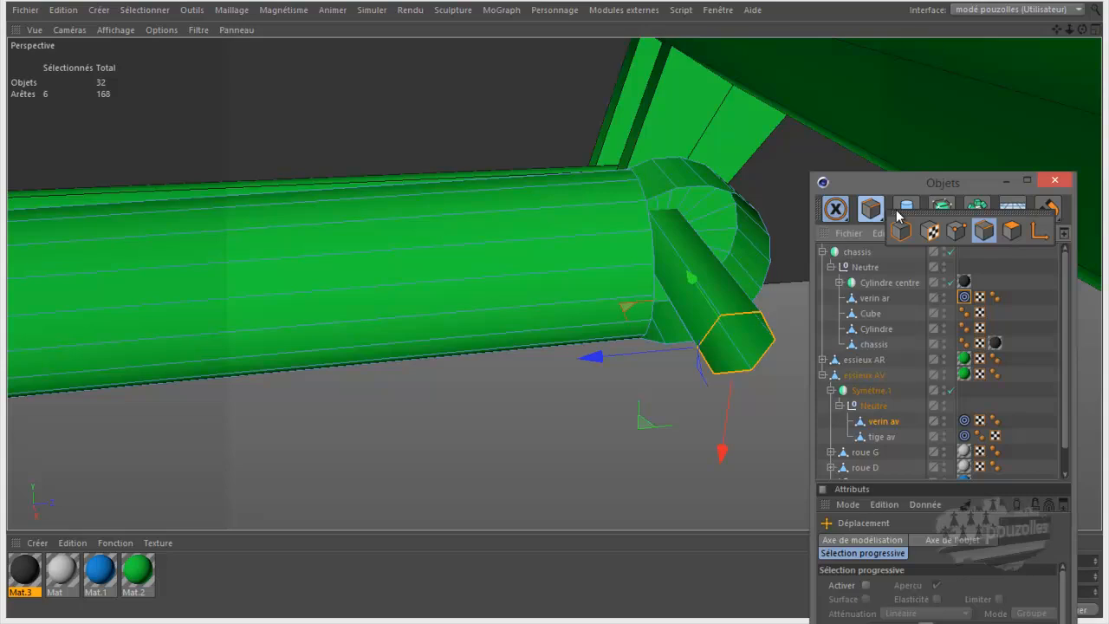
{"action": "right_click", "coordinate": [515, 389]}
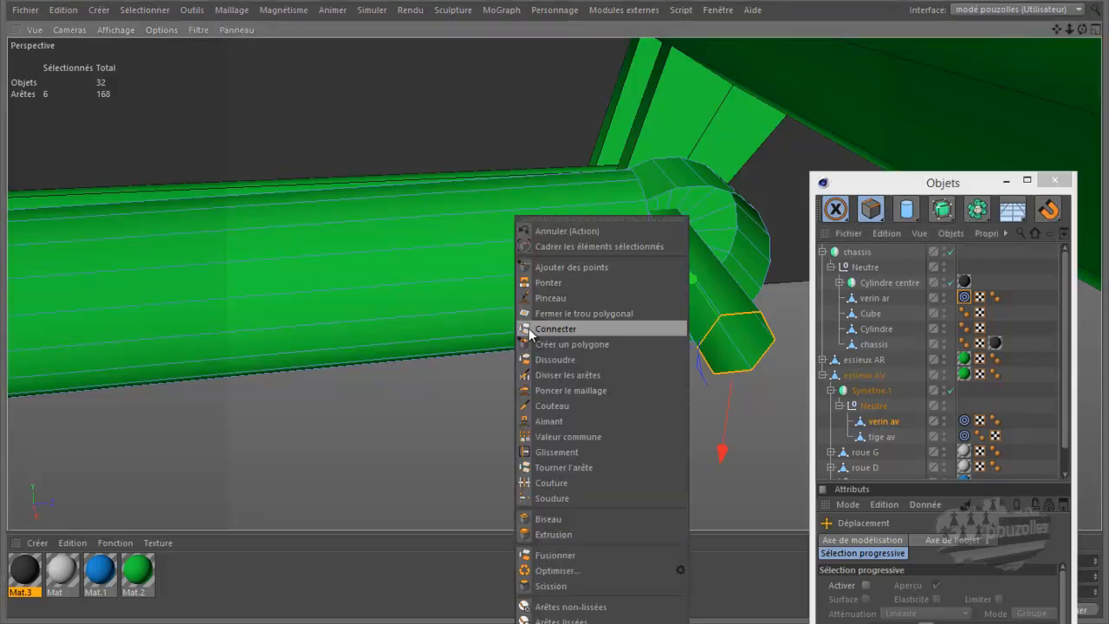
{"action": "left_click", "coordinate": [557, 312]}
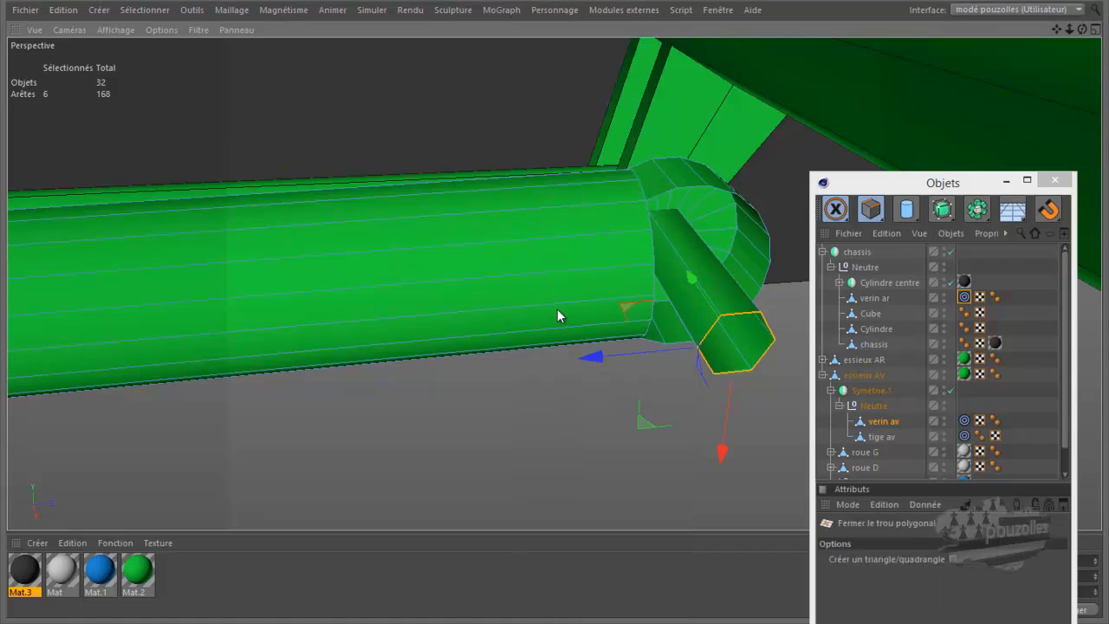
{"action": "left_click", "coordinate": [704, 191]}
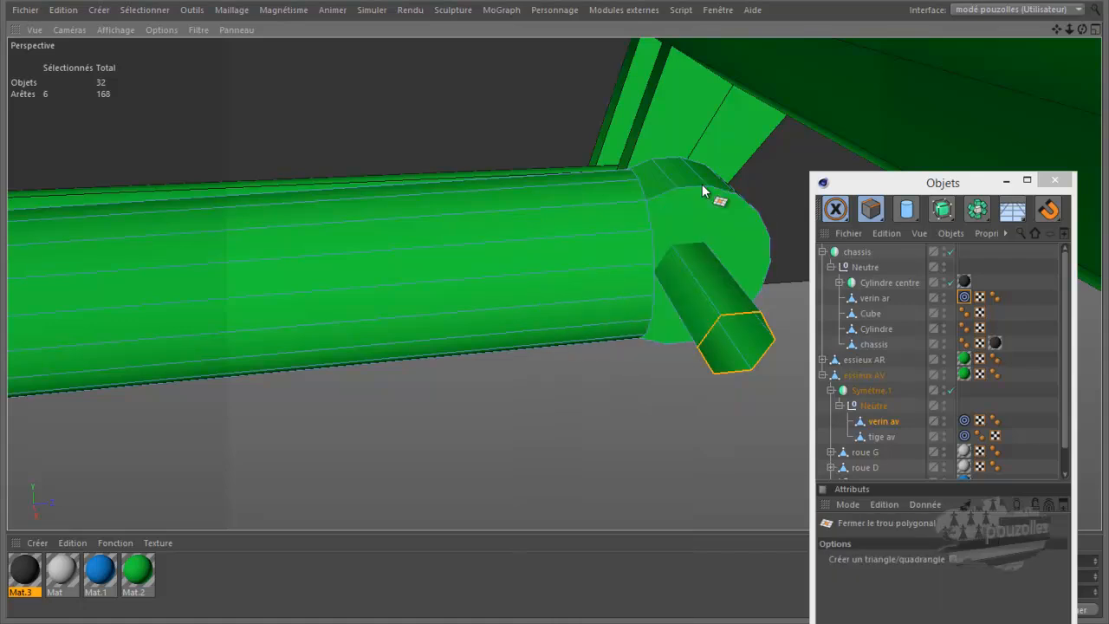
- Close the polygon hole on the hexagonal pin's end and move that end back close to verin av's pivot face
{"action": "left_click", "coordinate": [738, 318]}
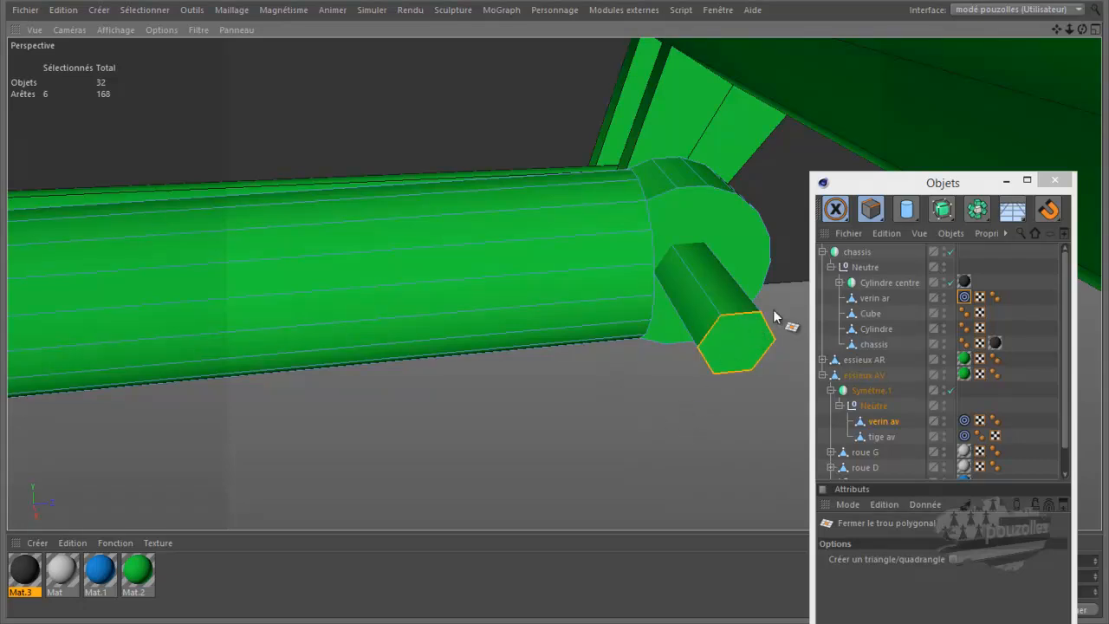
{"action": "left_click", "coordinate": [837, 209]}
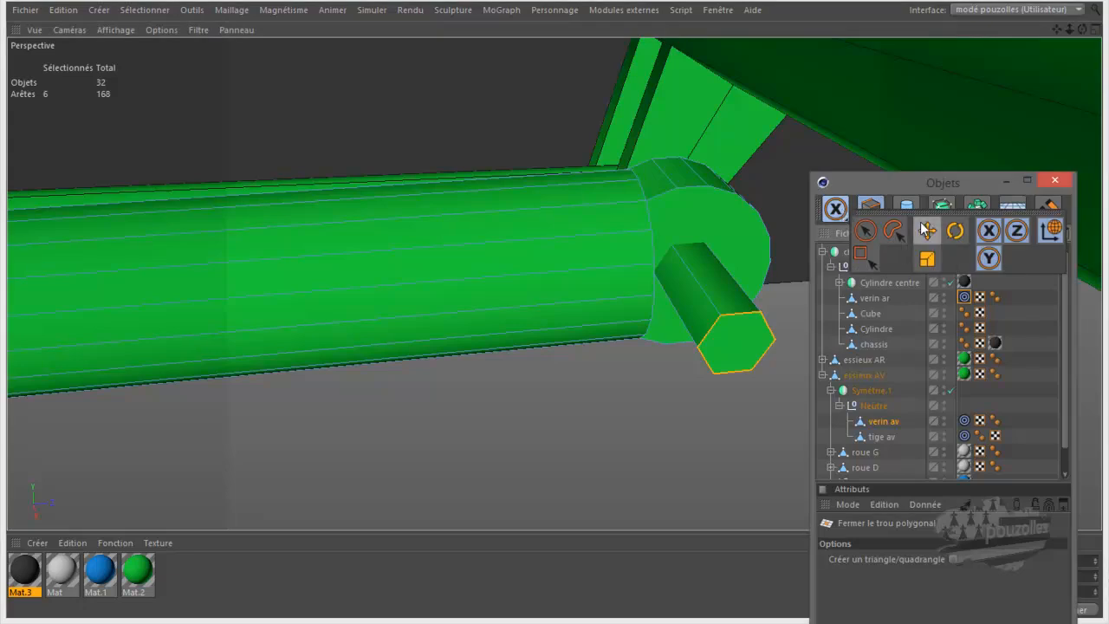
{"action": "left_click", "coordinate": [926, 230]}
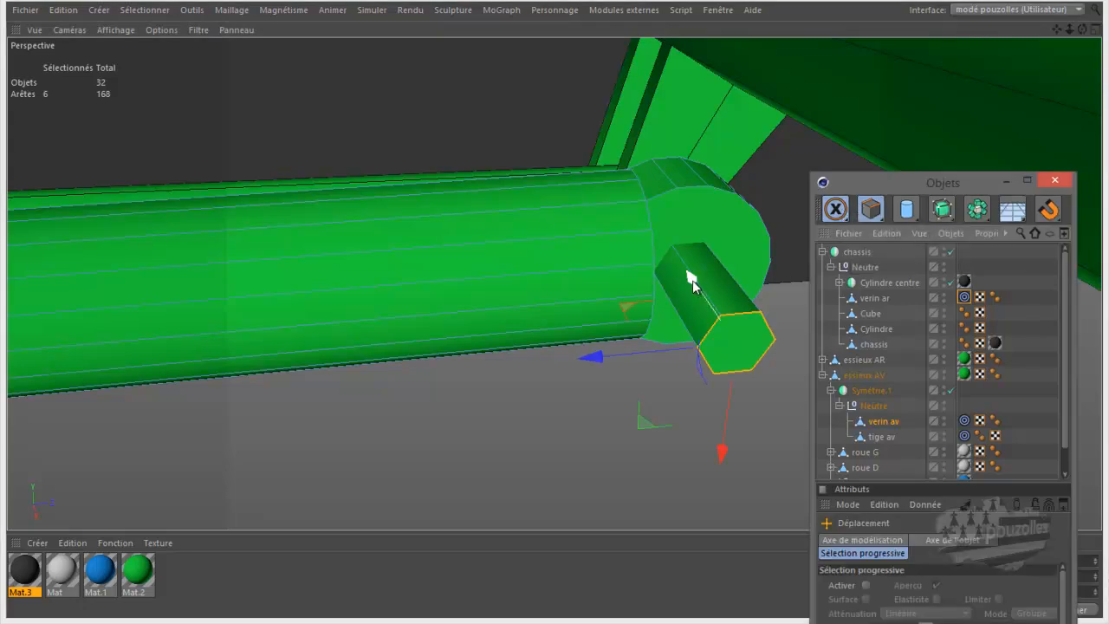
{"action": "left_click_drag", "start_coordinate": [691, 280], "coordinate": [665, 225]}
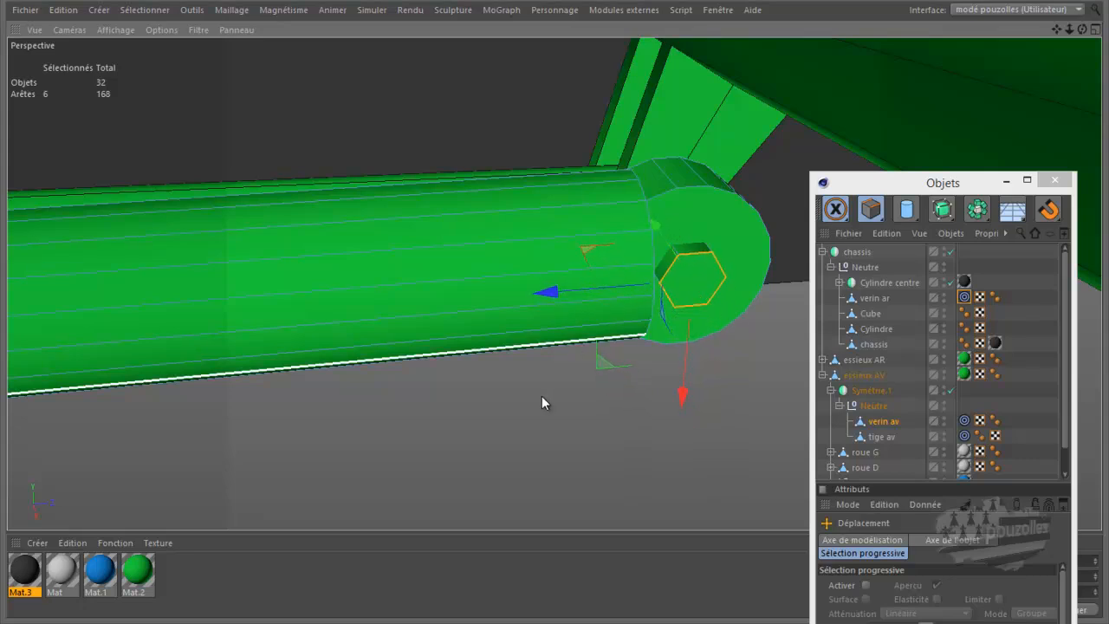
{"action": "scroll", "coordinate": [542, 398], "scroll_direction": "down", "scroll_amount": 1}
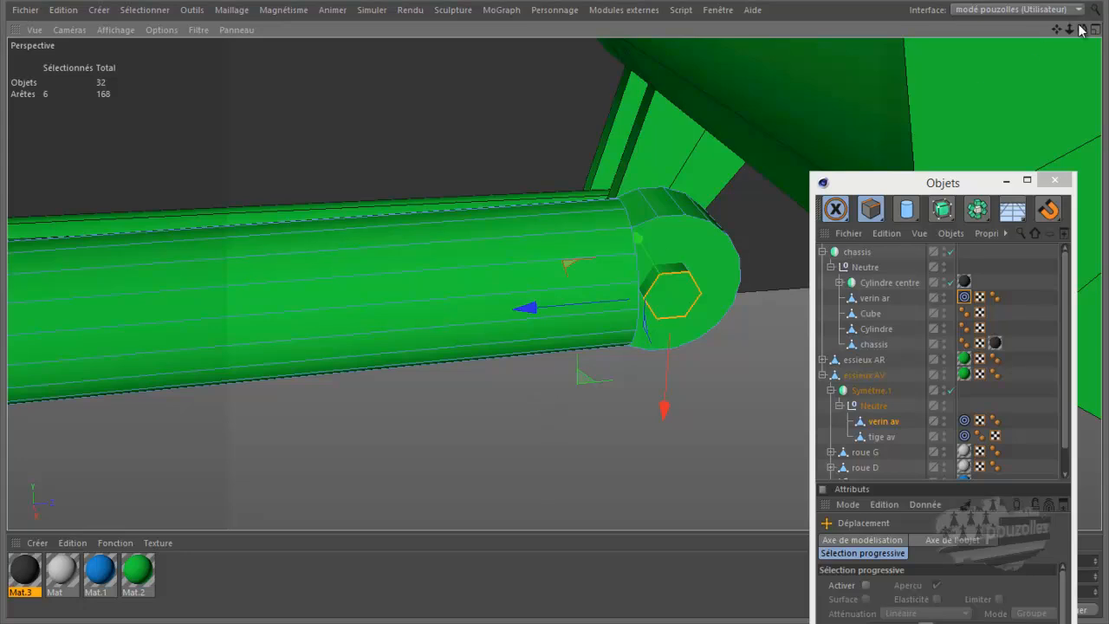
- Delete the two centre points capping the opposite side of verin av's pivot, one after the other
{"action": "left_click_drag", "start_coordinate": [1081, 30], "coordinate": [557, 321]}
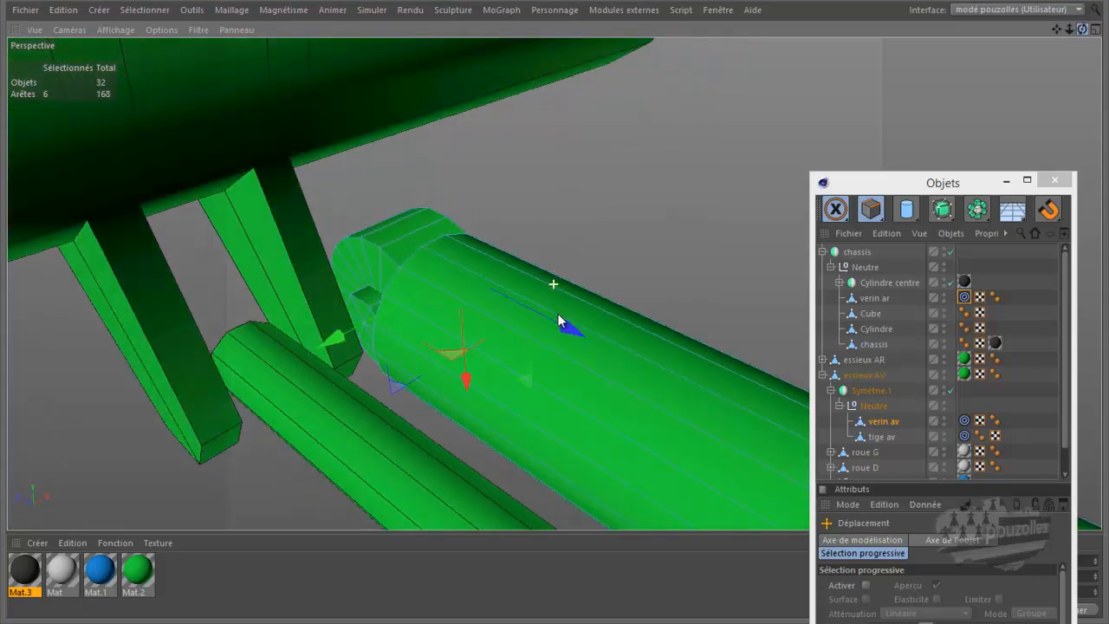
{"action": "left_click", "coordinate": [872, 210]}
{"action": "left_click", "coordinate": [957, 230]}
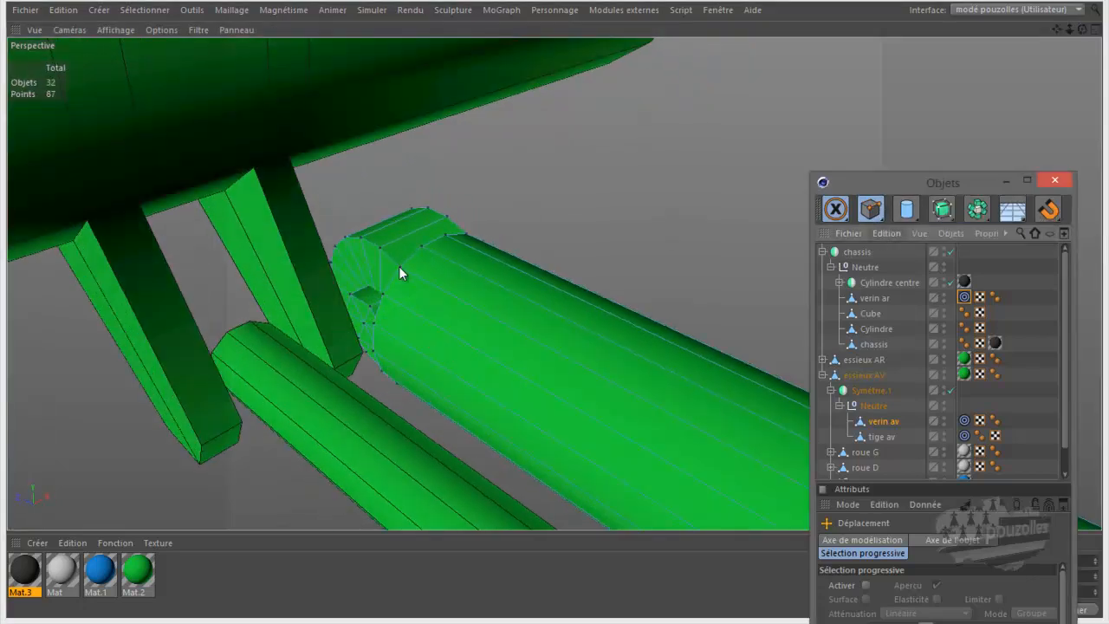
{"action": "left_click", "coordinate": [365, 323]}
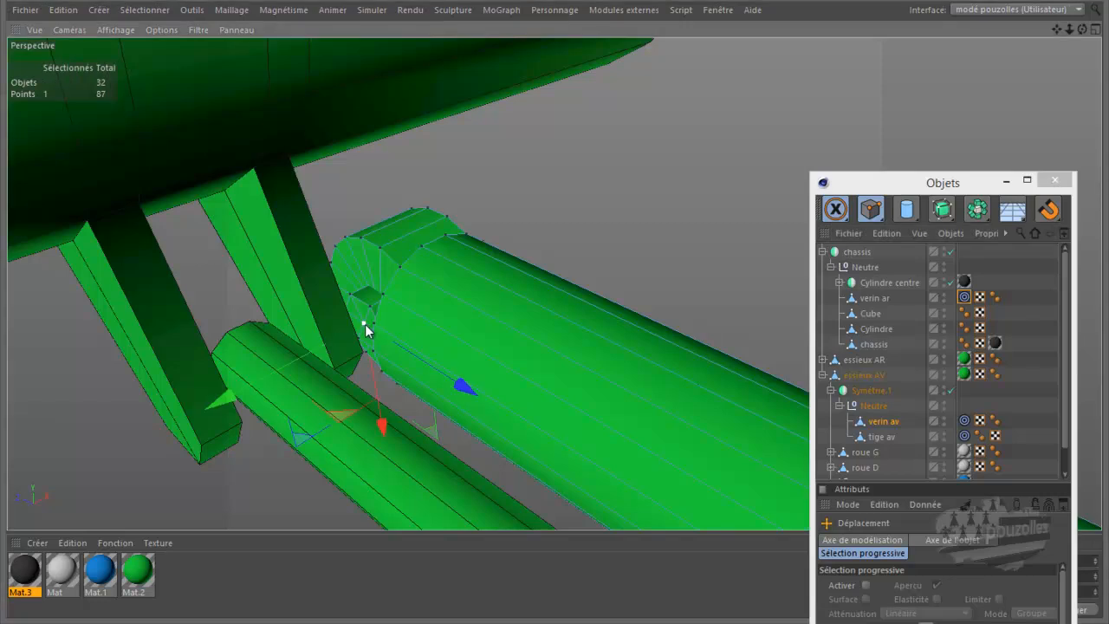
{"action": "key", "text": "Delete"}
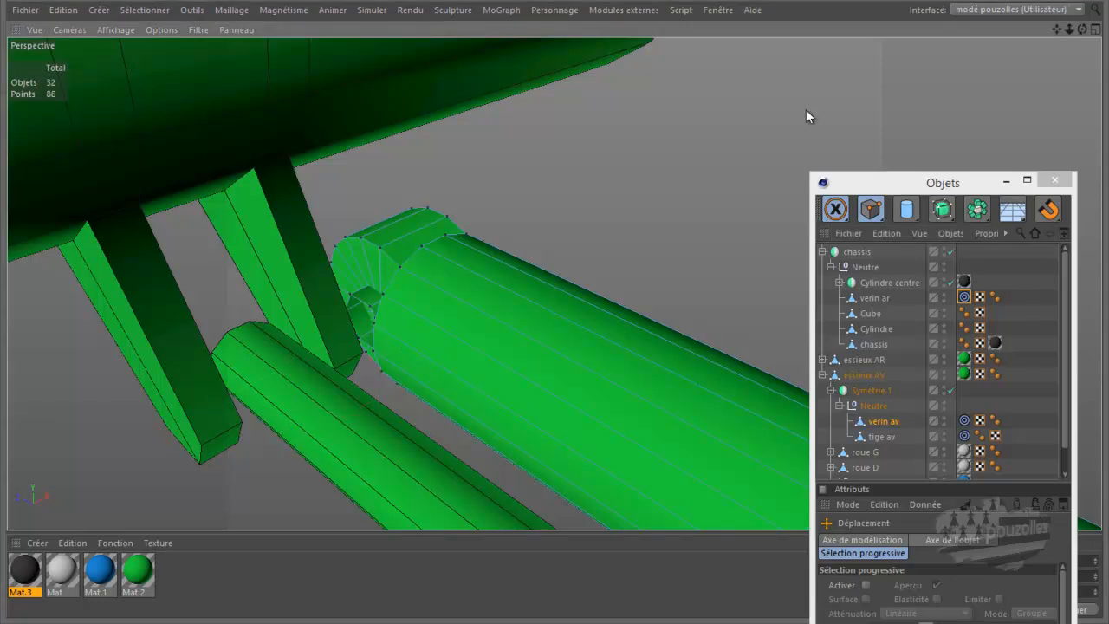
{"action": "left_click_drag", "start_coordinate": [1084, 35], "coordinate": [555, 313]}
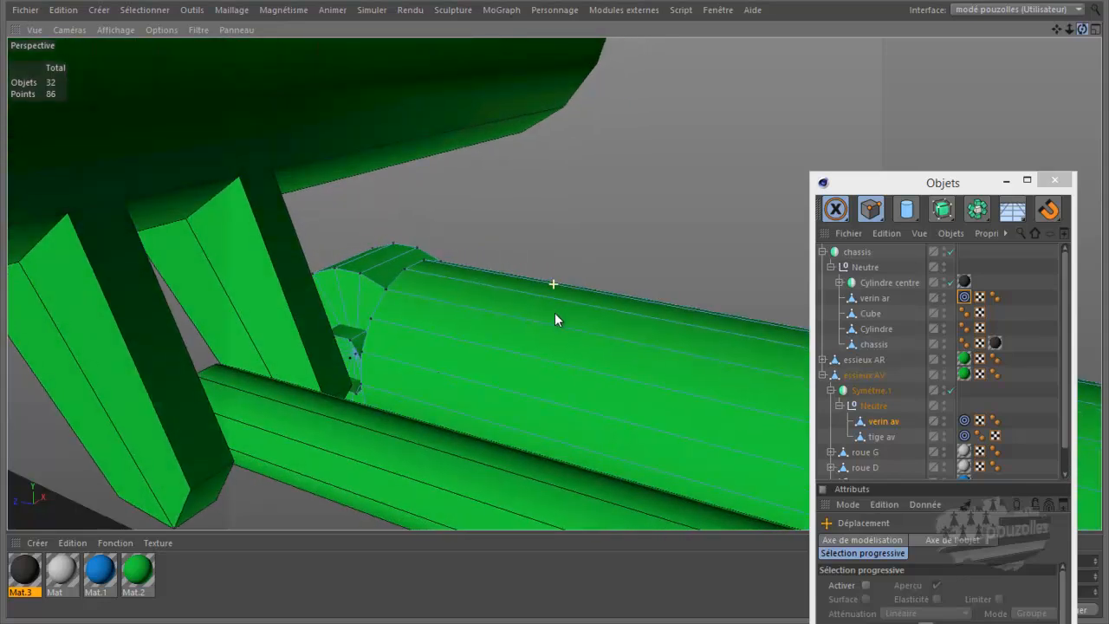
{"action": "left_click", "coordinate": [356, 353]}
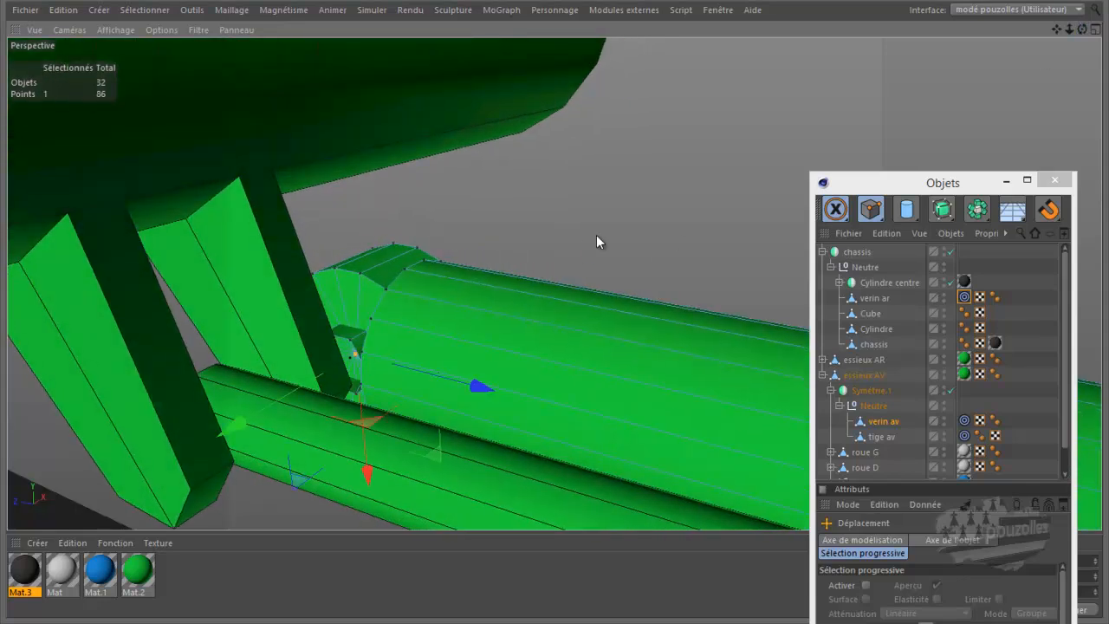
{"action": "key", "text": "Delete"}
{"action": "scroll", "coordinate": [587, 243], "scroll_direction": "down", "scroll_amount": 3}
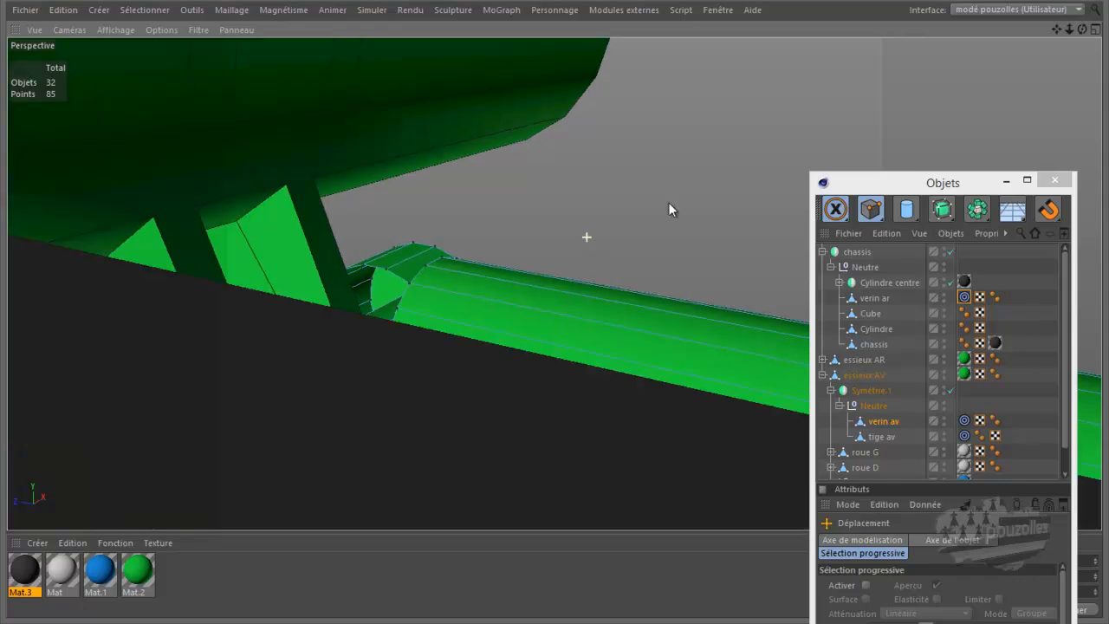
- Select the hexagonal edge loop on verin av's open pivot side and move it outward through both front axle brackets
{"action": "left_click_drag", "start_coordinate": [1082, 32], "coordinate": [555, 314]}
{"action": "mouse_move", "coordinate": [555, 319]}
{"action": "left_mouse_down", "text": "alt"}
{"action": "mouse_move", "coordinate": [594, 297]}
{"action": "mouse_move", "coordinate": [558, 312]}
{"action": "left_mouse_up", "text": "alt"}
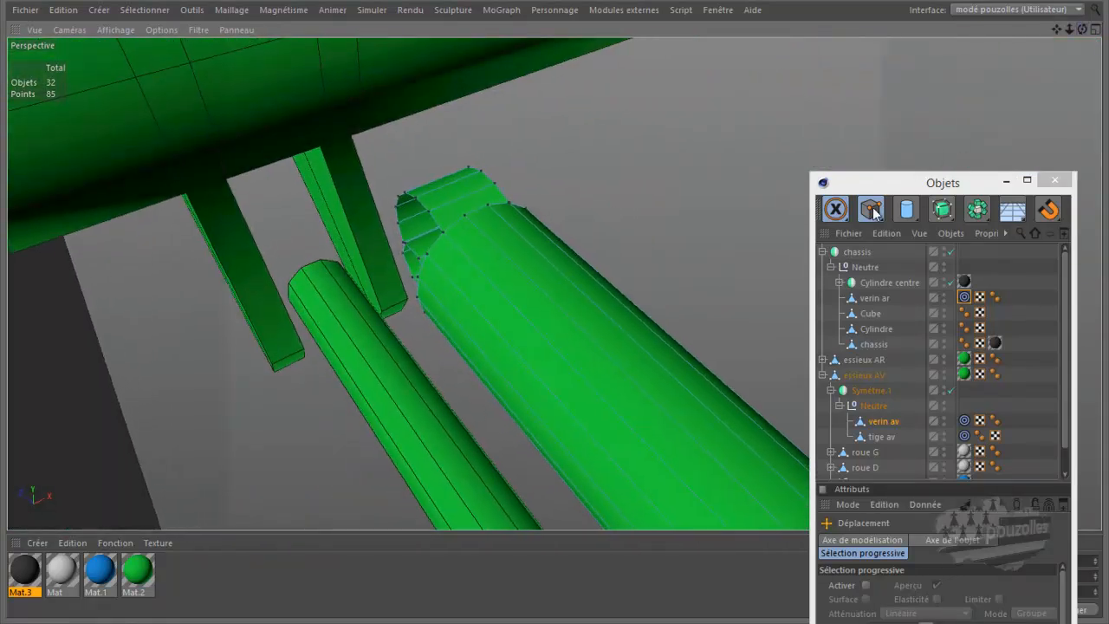
{"action": "left_click_drag", "start_coordinate": [871, 208], "coordinate": [984, 229]}
{"action": "key", "text": "u"}
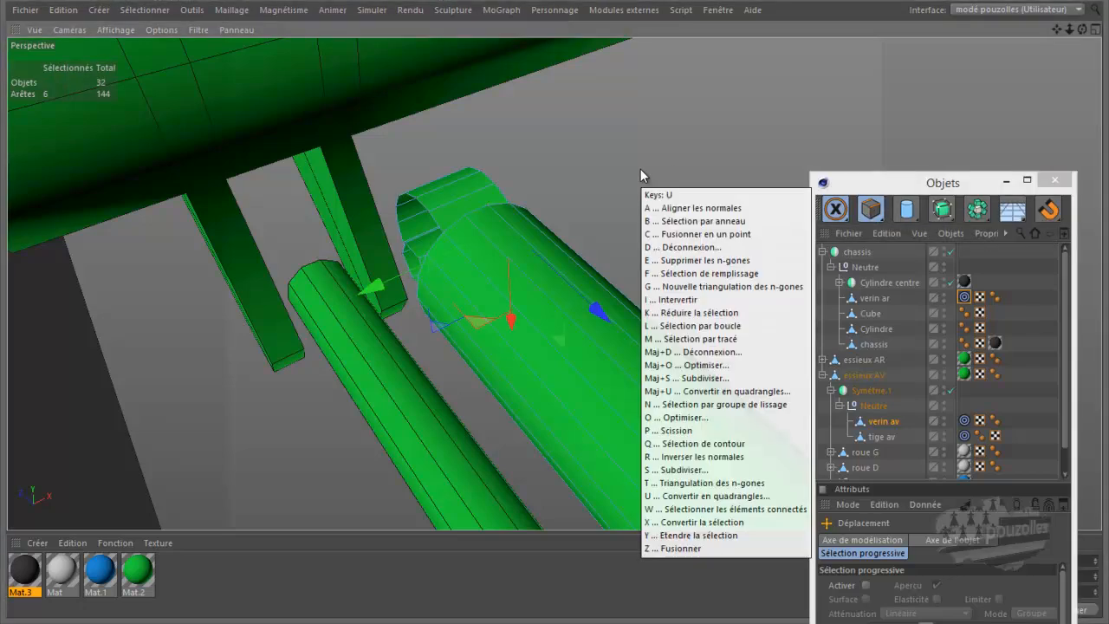
{"action": "key", "text": "l"}
{"action": "left_click", "coordinate": [414, 250]}
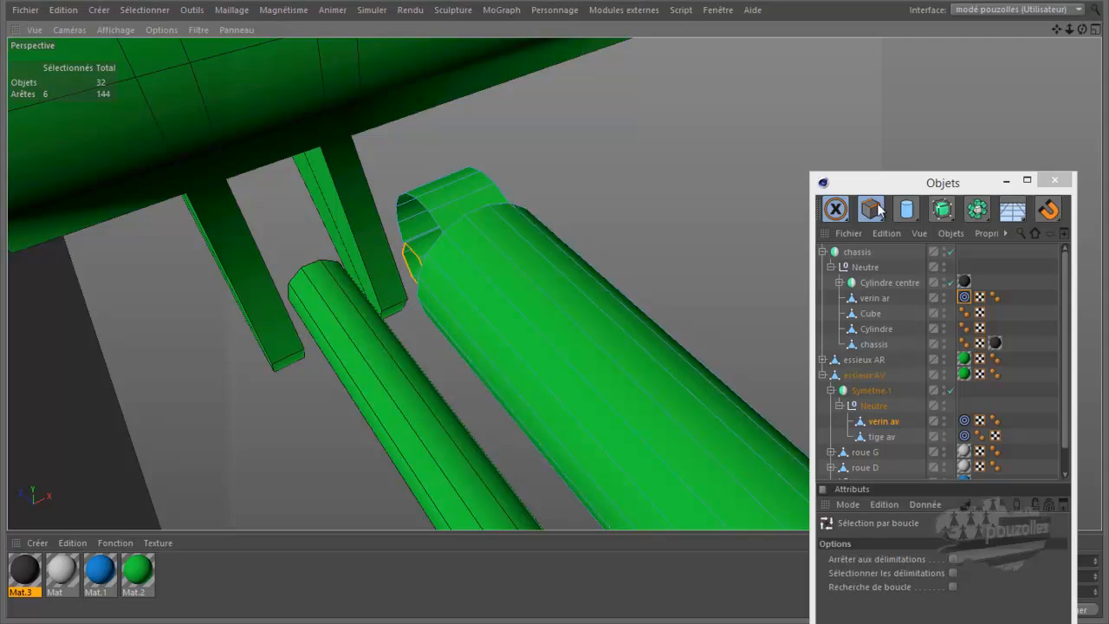
{"action": "left_click_drag", "start_coordinate": [870, 209], "coordinate": [928, 229]}
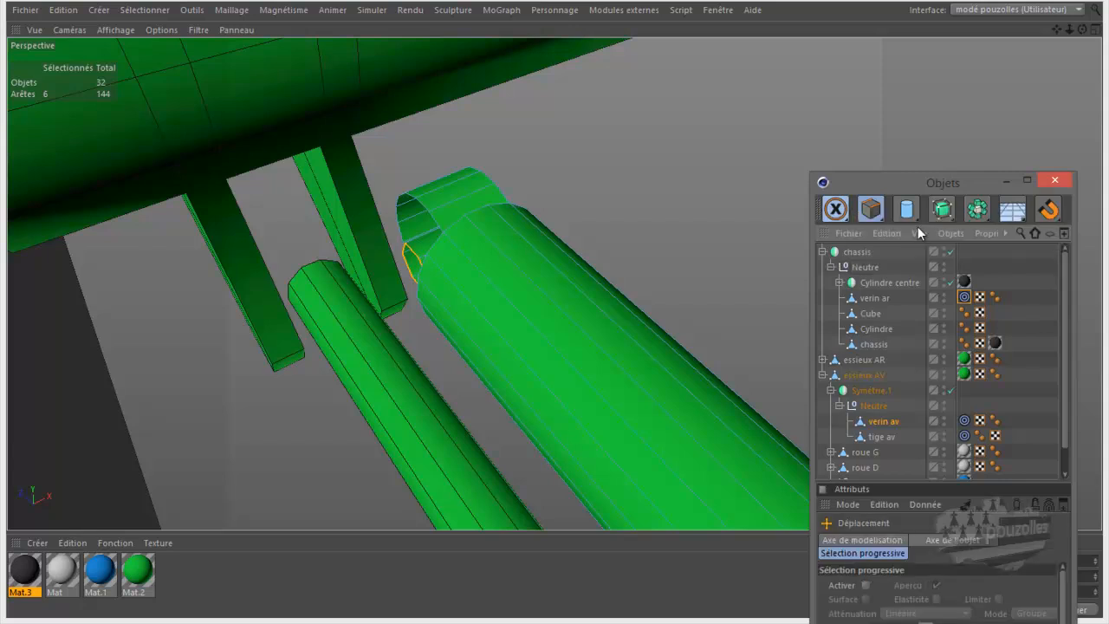
{"action": "left_click_drag", "start_coordinate": [265, 329], "coordinate": [101, 415]}
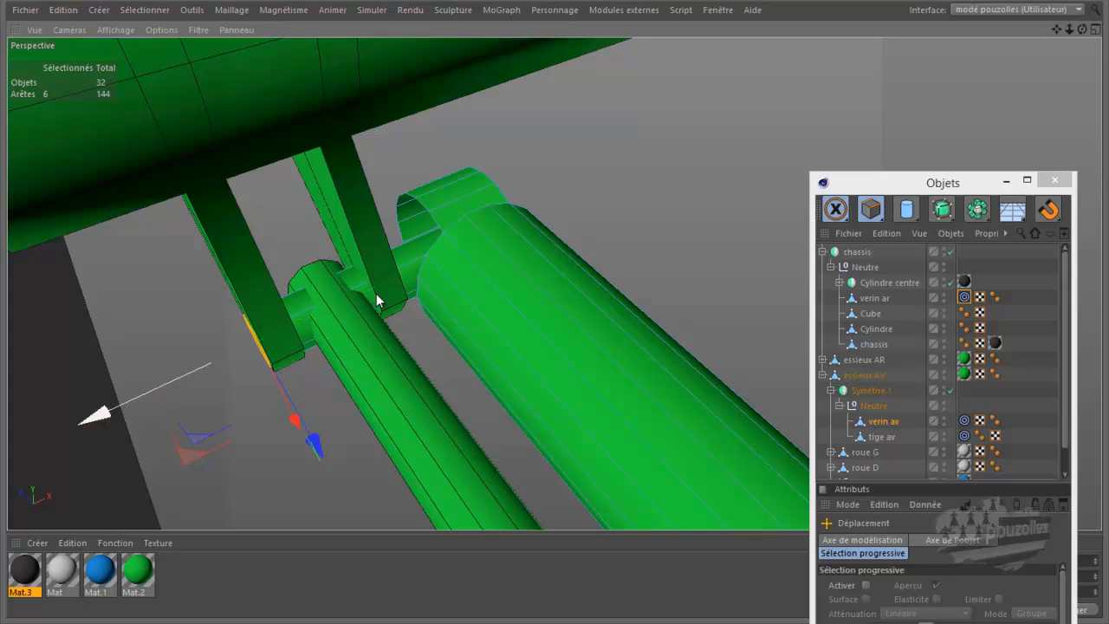
- Move the Cube bracket's end polygon inward, away from verin ar's pivot, and clear the selection
{"action": "left_click_drag", "start_coordinate": [1082, 30], "coordinate": [706, 208]}
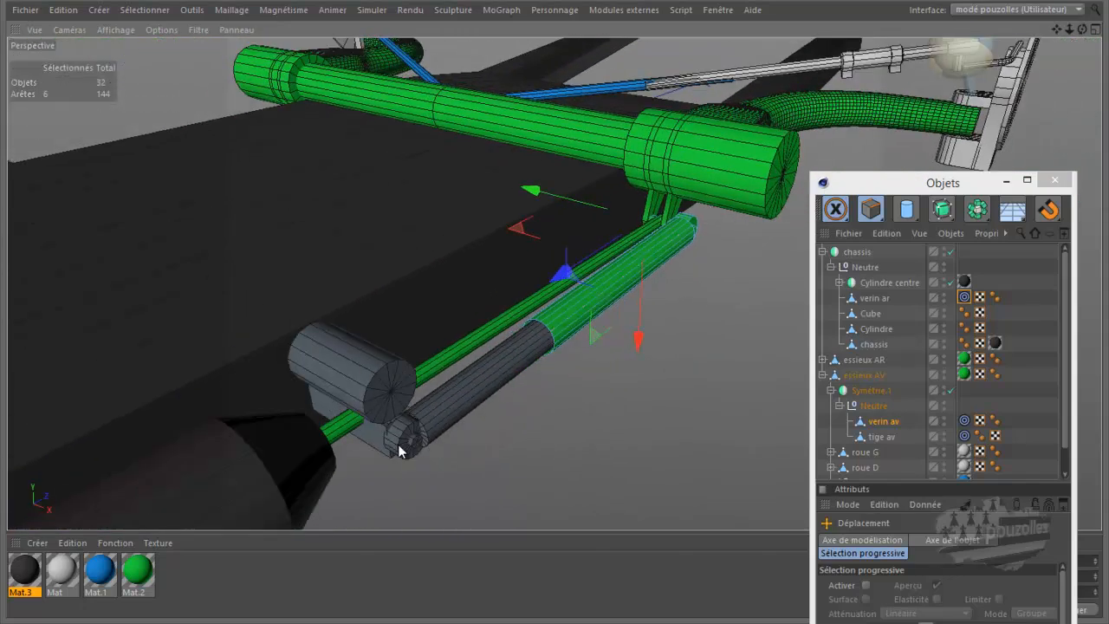
{"action": "scroll", "coordinate": [401, 446], "scroll_direction": "up", "scroll_amount": 3}
{"action": "scroll", "coordinate": [395, 450], "scroll_direction": "up", "scroll_amount": 5}
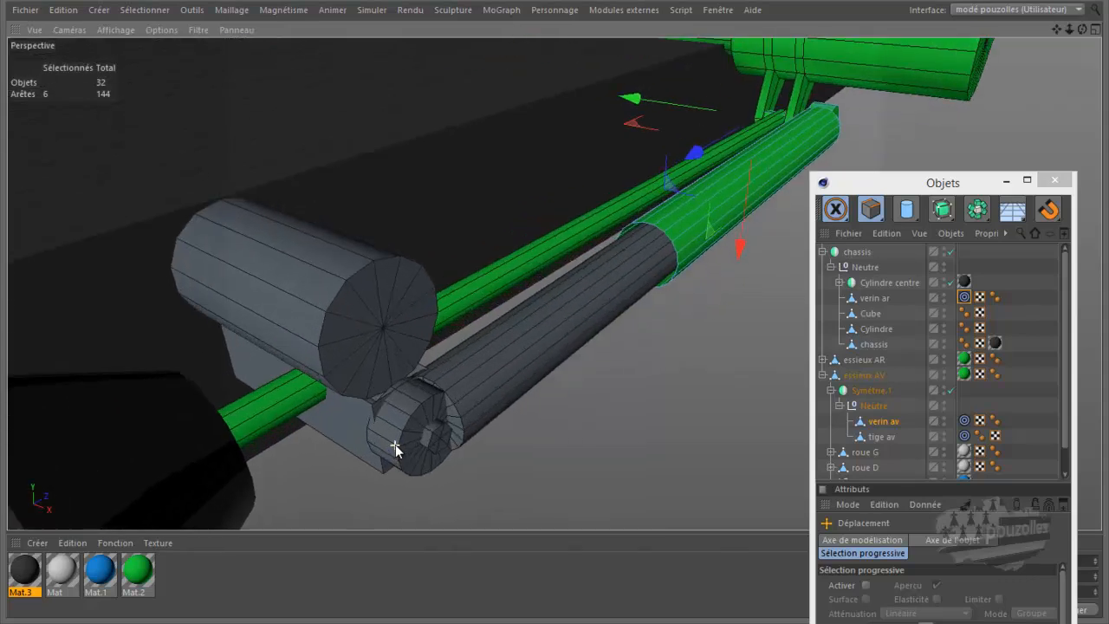
{"action": "scroll", "coordinate": [395, 445], "scroll_direction": "up", "scroll_amount": 4}
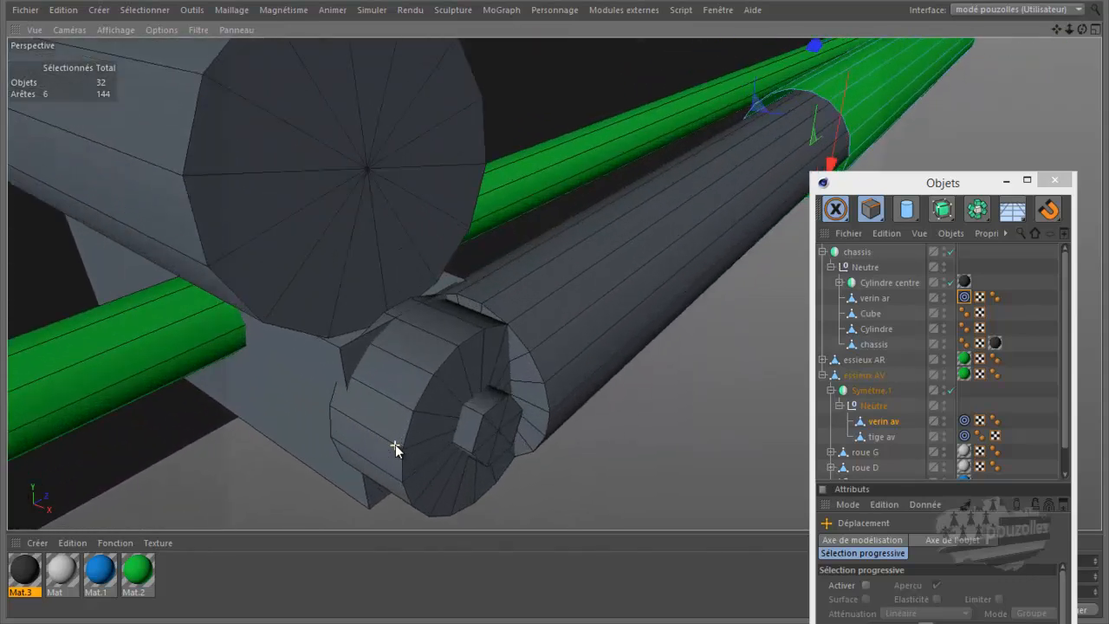
{"action": "left_click", "coordinate": [342, 338]}
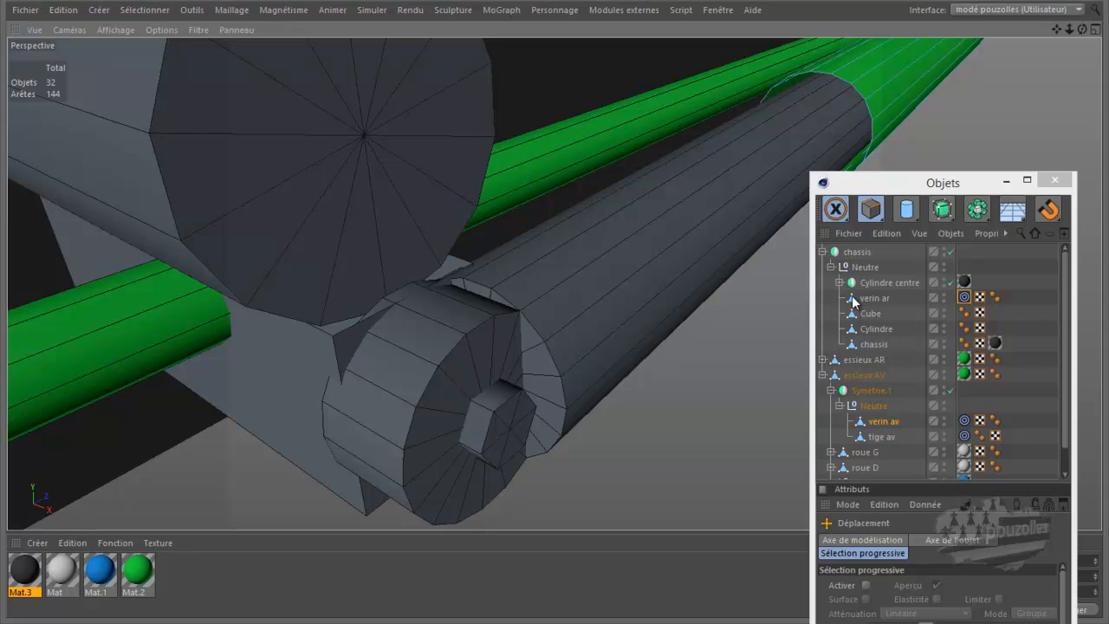
{"action": "left_click", "coordinate": [872, 315]}
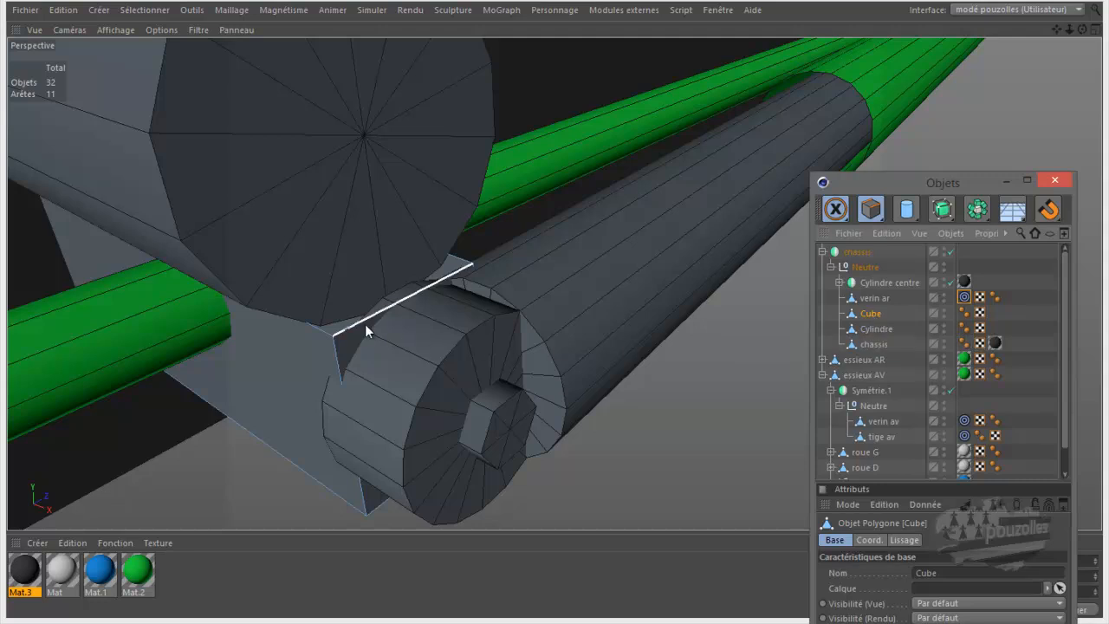
{"action": "key", "text": "u"}
{"action": "key", "text": "l"}
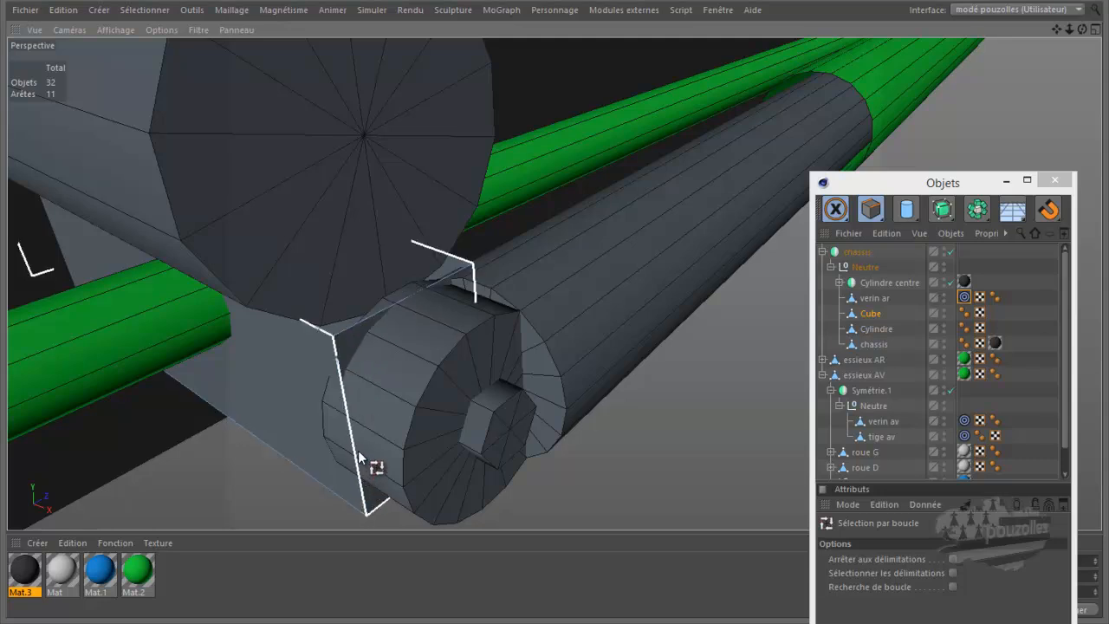
{"action": "left_click_drag", "start_coordinate": [871, 210], "coordinate": [1010, 234]}
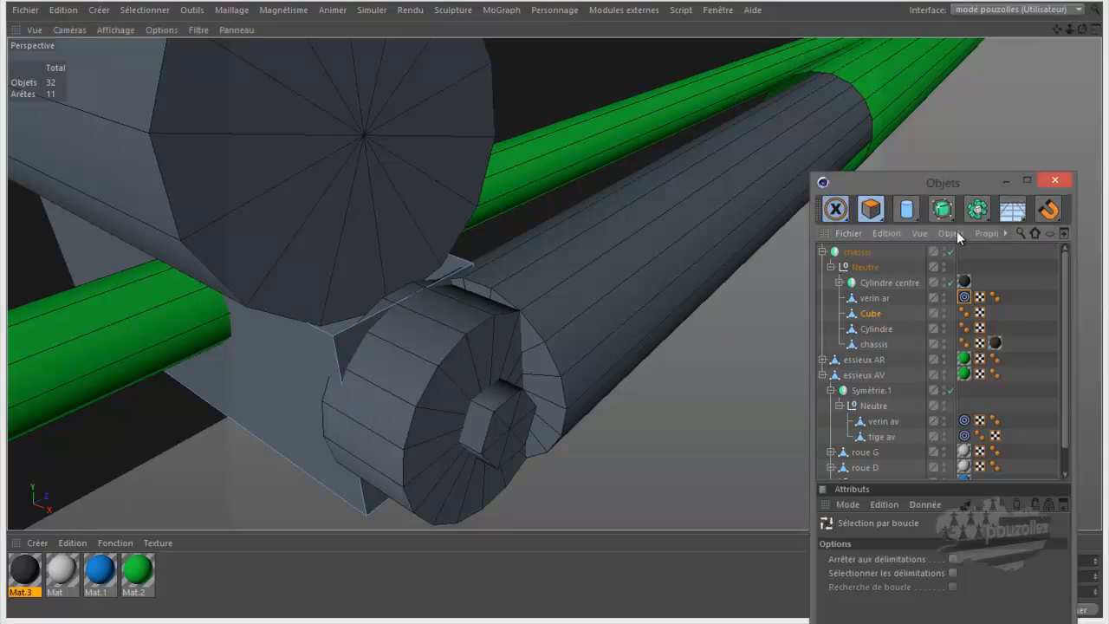
{"action": "left_click_drag", "start_coordinate": [829, 214], "coordinate": [934, 232]}
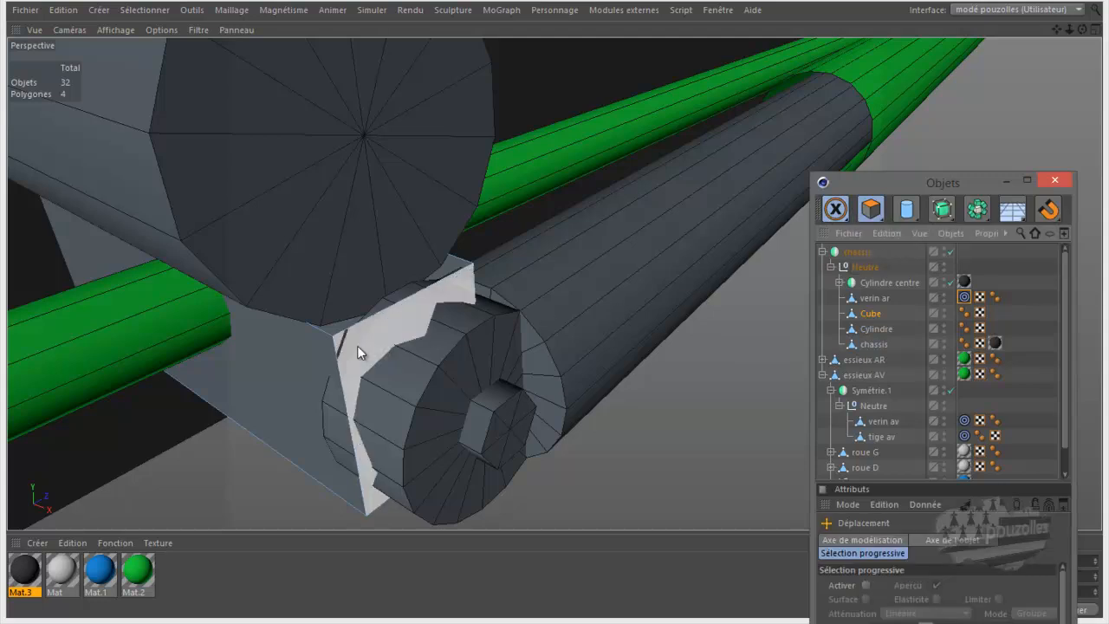
{"action": "left_click", "coordinate": [356, 345]}
{"action": "left_click_drag", "start_coordinate": [535, 447], "coordinate": [491, 453]}
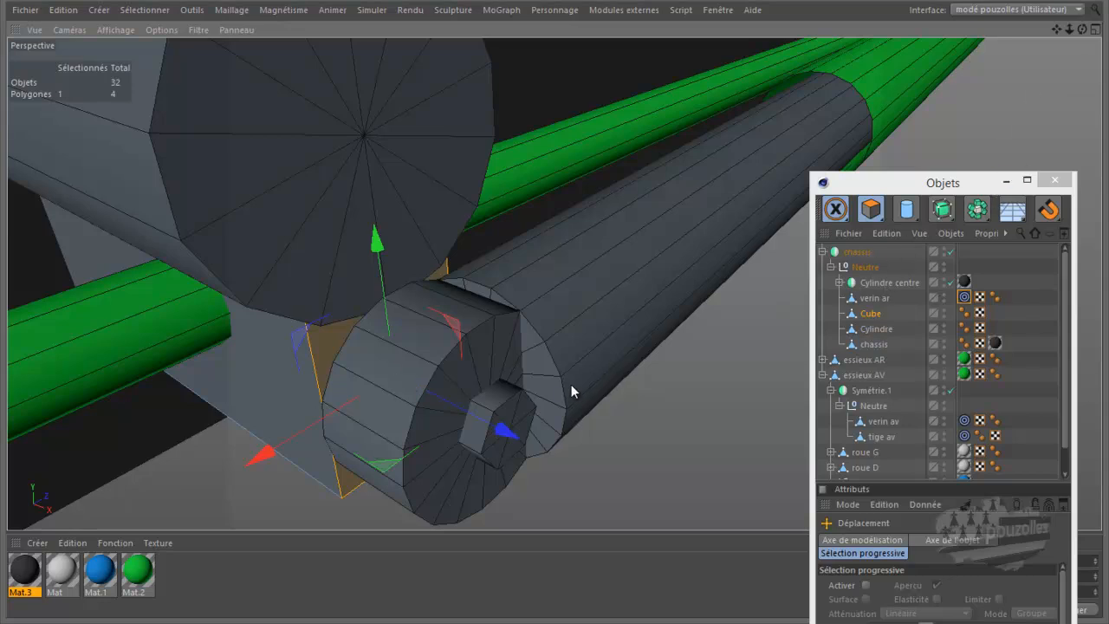
{"action": "left_click", "coordinate": [520, 401]}
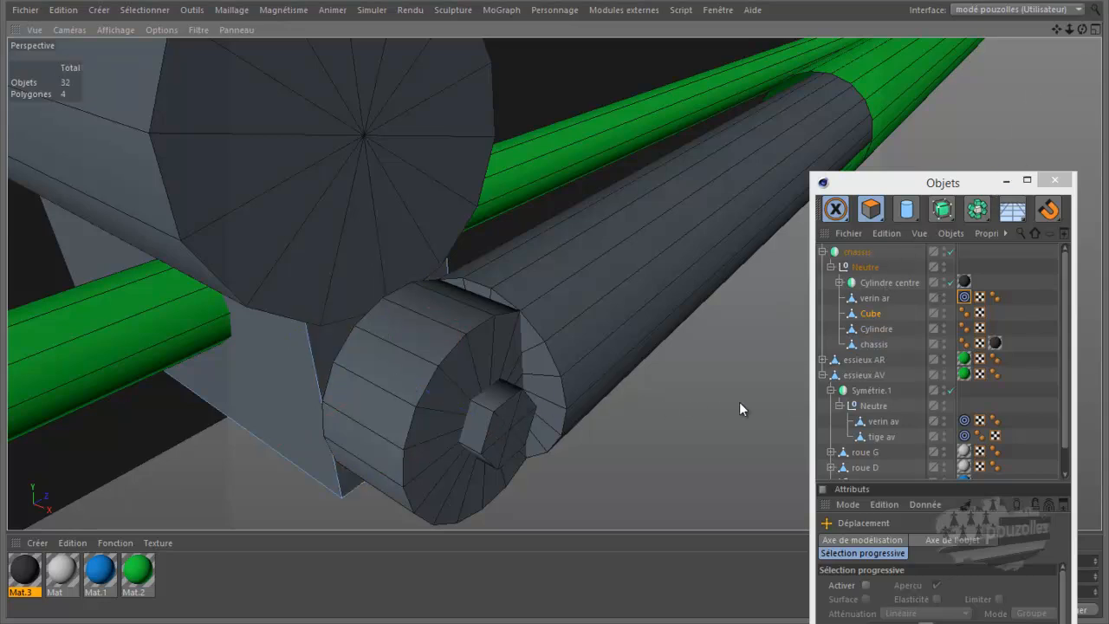
- Select the hexagonal edge loop on the bracket-facing side of verin ar's pivot with Loop Selection and activate the Move tool
{"action": "left_click", "coordinate": [882, 422]}
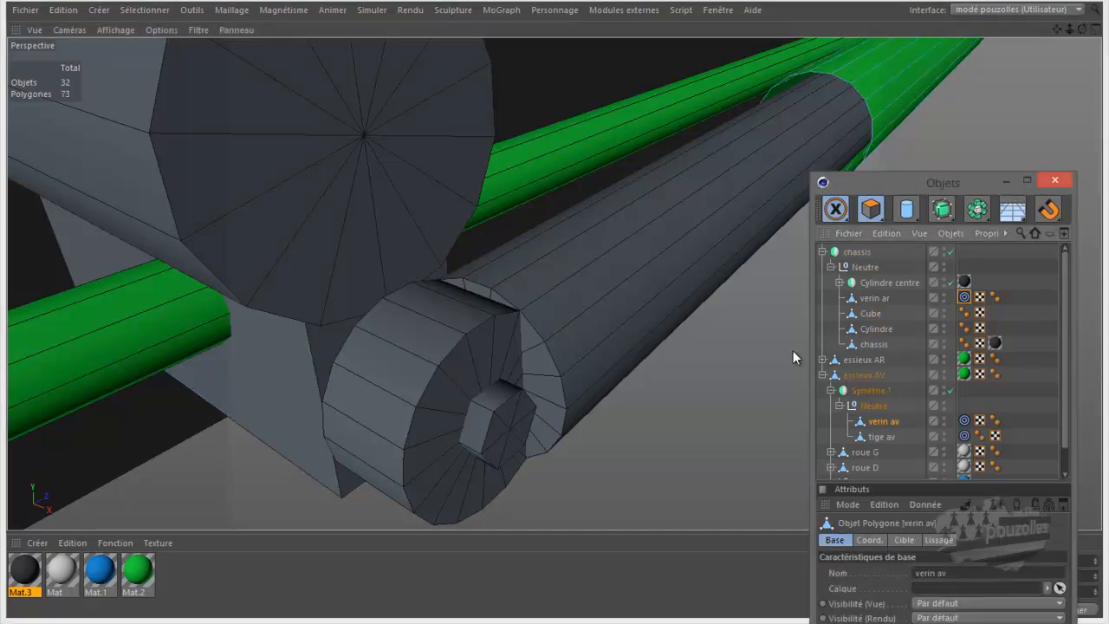
{"action": "left_click_drag", "start_coordinate": [661, 371], "coordinate": [557, 353], "text": "alt"}
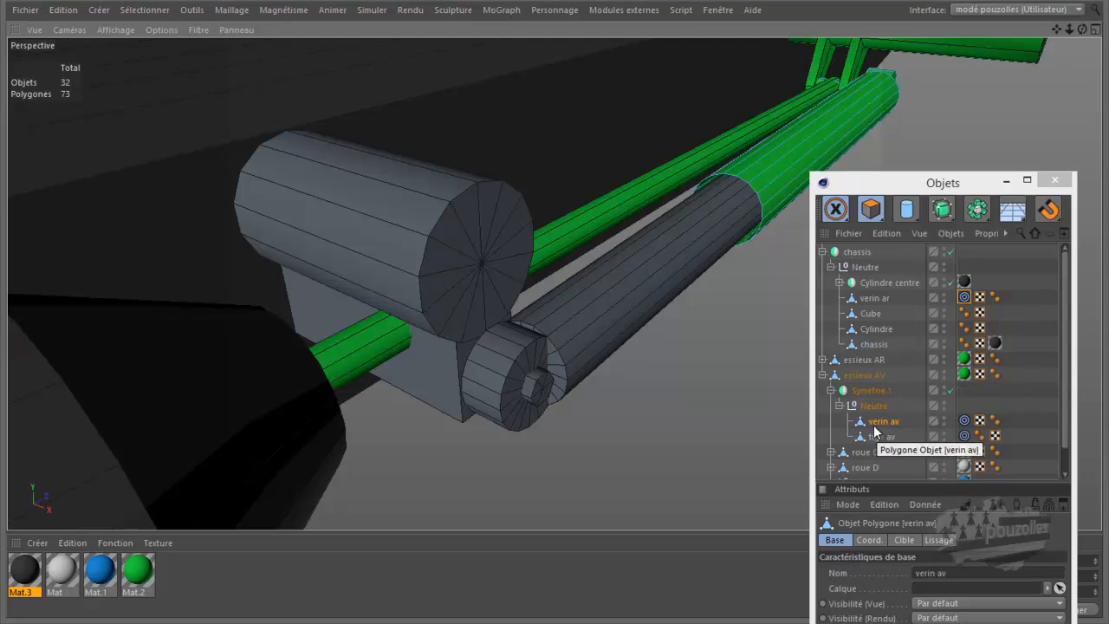
{"action": "left_click", "coordinate": [874, 298]}
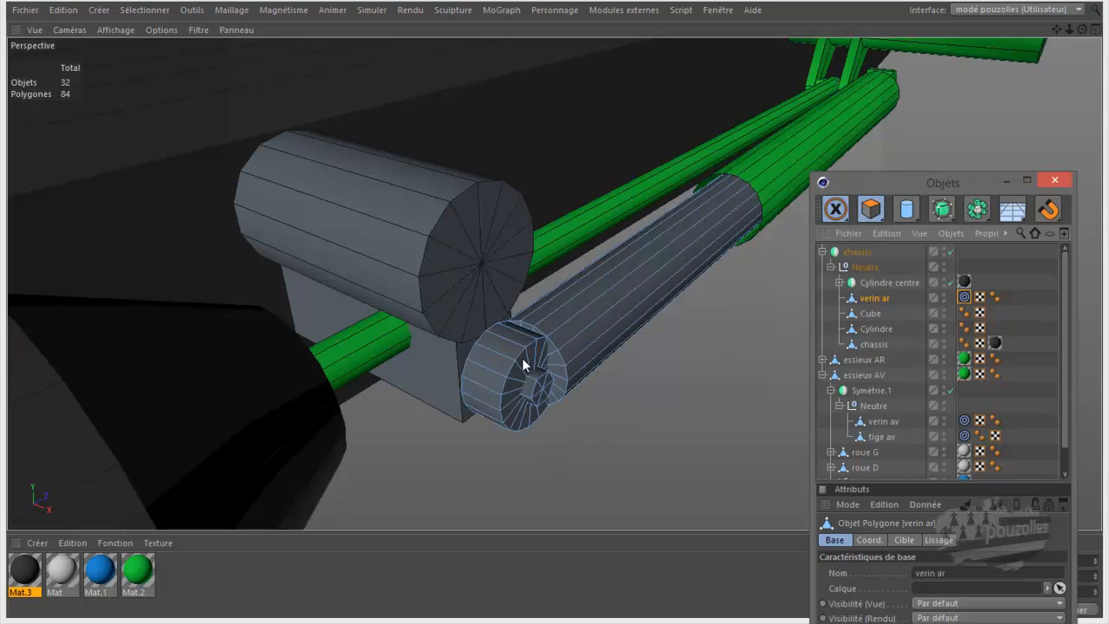
{"action": "scroll", "coordinate": [476, 368], "scroll_direction": "up", "scroll_amount": 4}
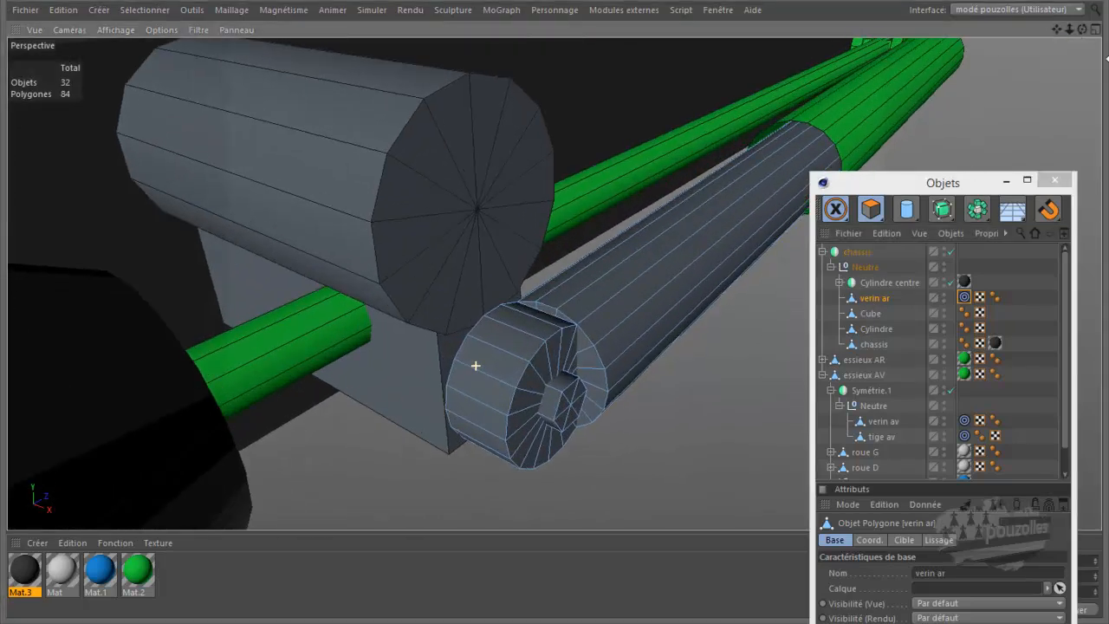
{"action": "left_click_drag", "start_coordinate": [1084, 27], "coordinate": [555, 313]}
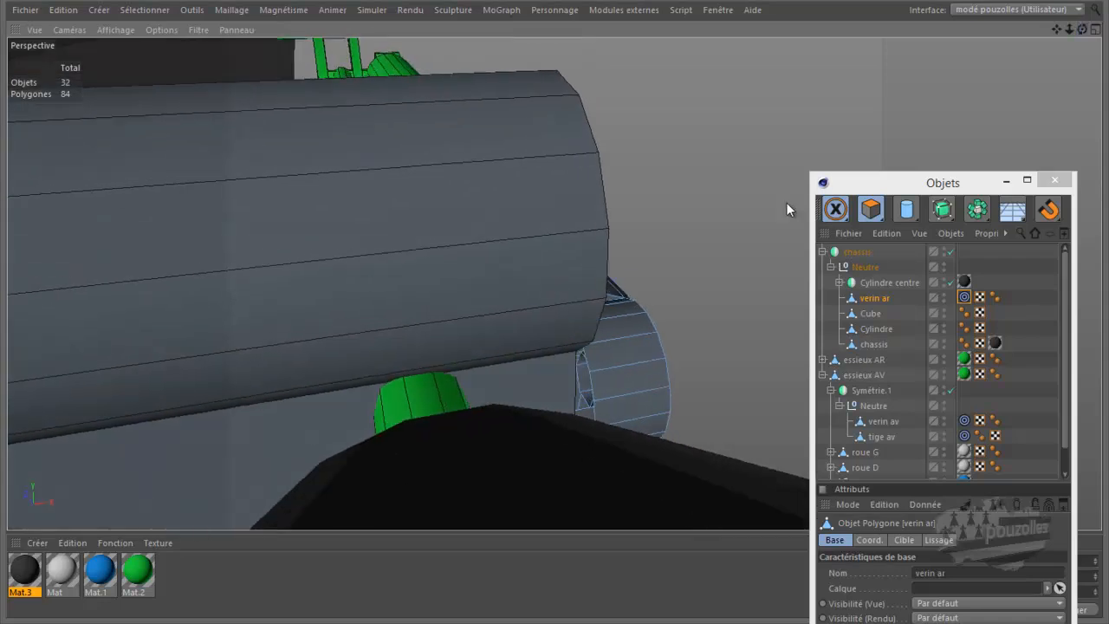
{"action": "key", "text": "u"}
{"action": "key", "text": "l"}
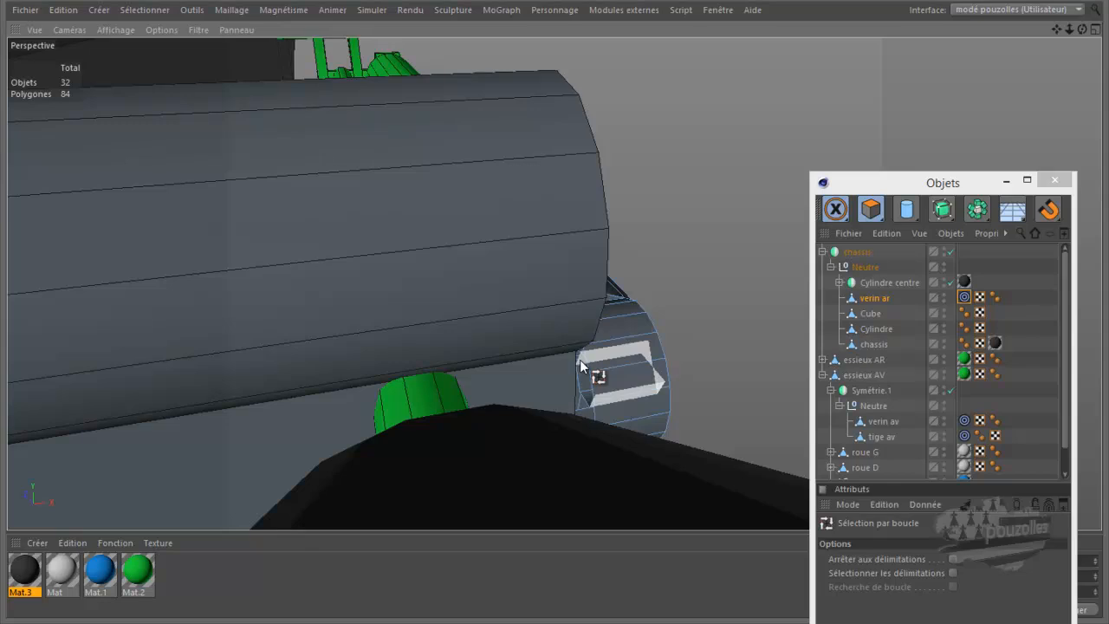
{"action": "left_click", "coordinate": [872, 209]}
{"action": "left_click", "coordinate": [979, 233]}
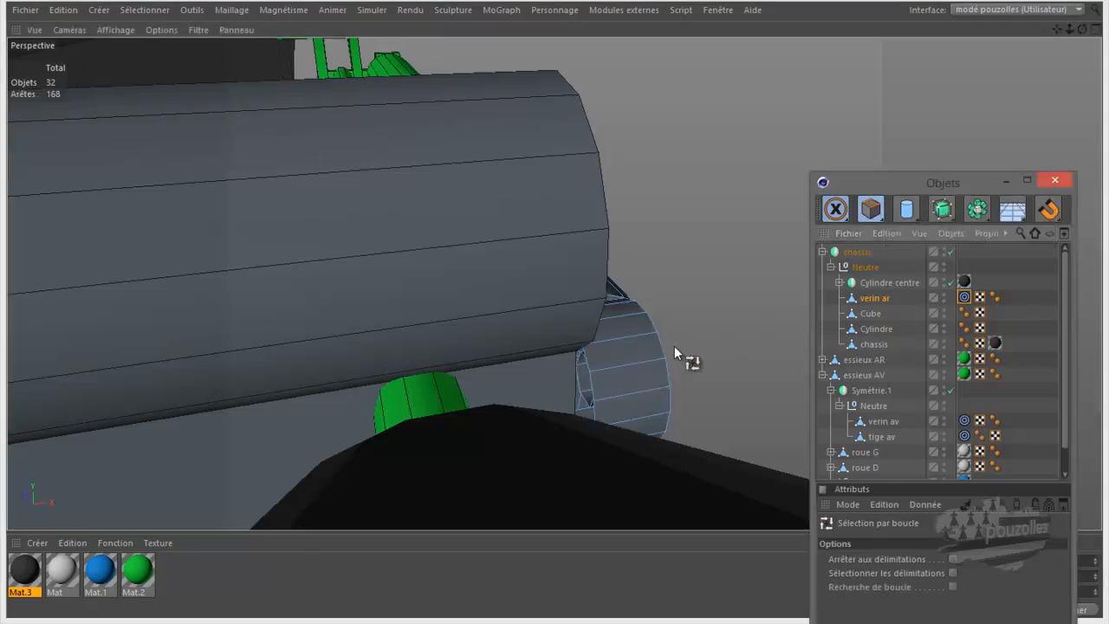
{"action": "left_click", "coordinate": [584, 372]}
{"action": "left_click_drag", "start_coordinate": [834, 214], "coordinate": [915, 228]}
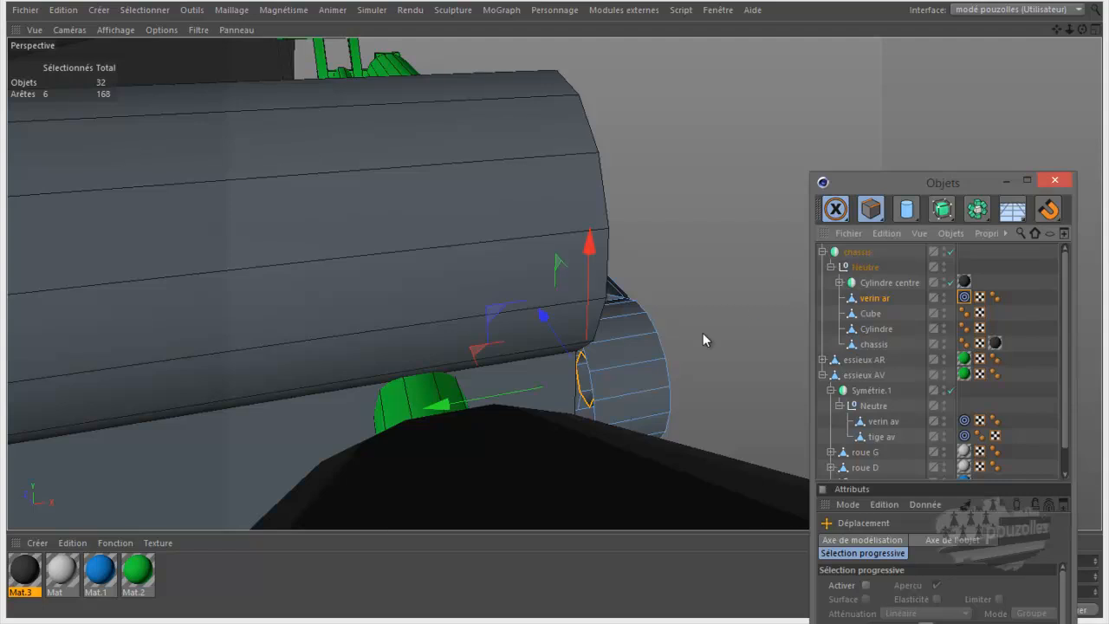
- Move the selected edge loop of verin ar's pivot inward into the chassis bracket and clear the edge selection
{"action": "left_click_drag", "start_coordinate": [500, 397], "coordinate": [468, 400]}
{"action": "left_click_drag", "start_coordinate": [1082, 31], "coordinate": [554, 317]}
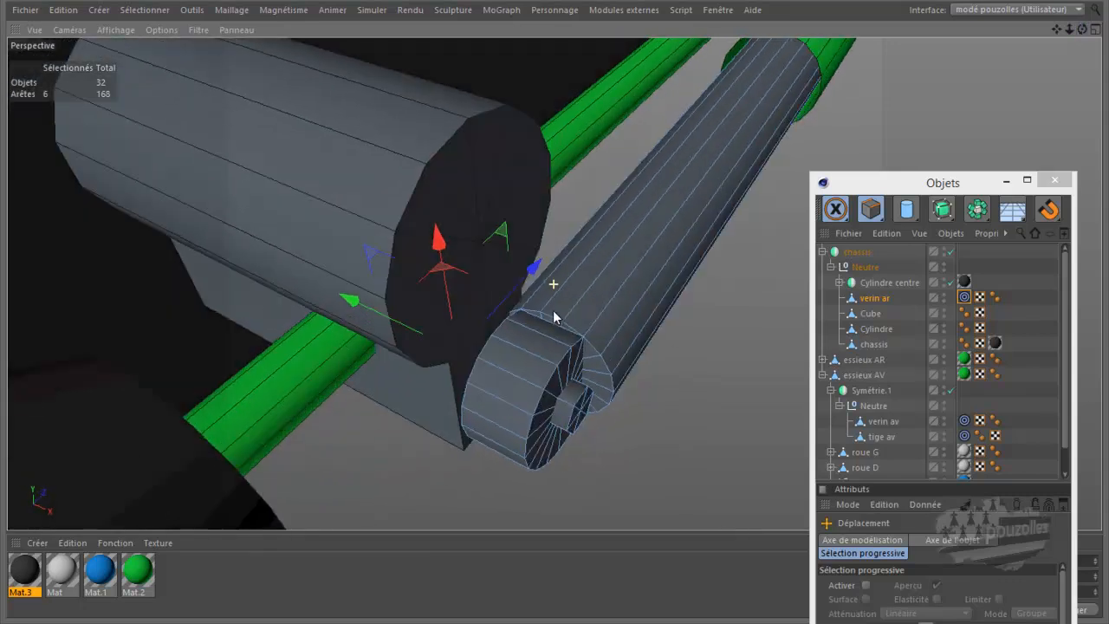
{"action": "scroll", "coordinate": [539, 459], "scroll_direction": "down", "scroll_amount": 2}
{"action": "scroll", "coordinate": [432, 395], "scroll_direction": "down", "scroll_amount": 2}
{"action": "scroll", "coordinate": [432, 394], "scroll_direction": "down", "scroll_amount": 2}
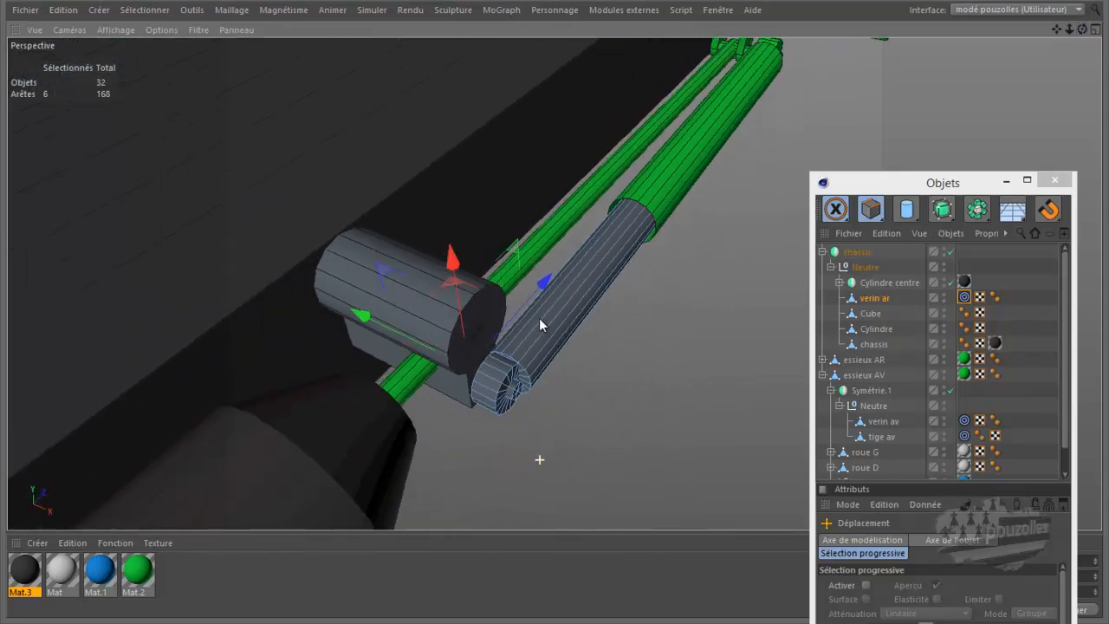
{"action": "left_click", "coordinate": [662, 396]}
{"action": "scroll", "coordinate": [662, 396], "scroll_direction": "down", "scroll_amount": 2}
{"action": "scroll", "coordinate": [660, 401], "scroll_direction": "down", "scroll_amount": 4}
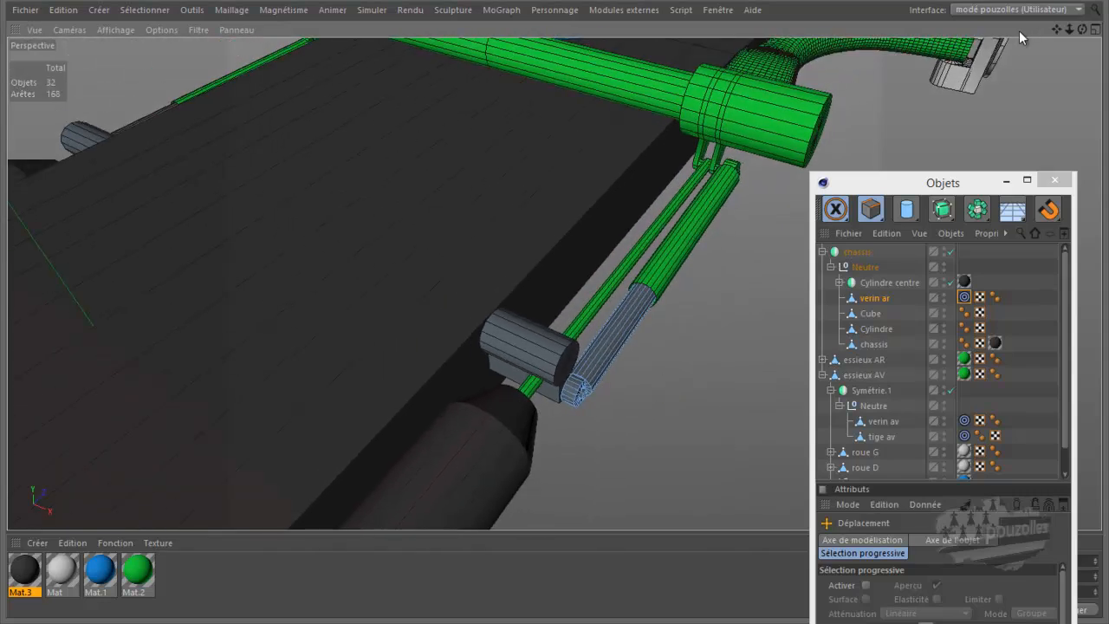
{"action": "scroll", "coordinate": [693, 180], "scroll_direction": "down", "scroll_amount": 3}
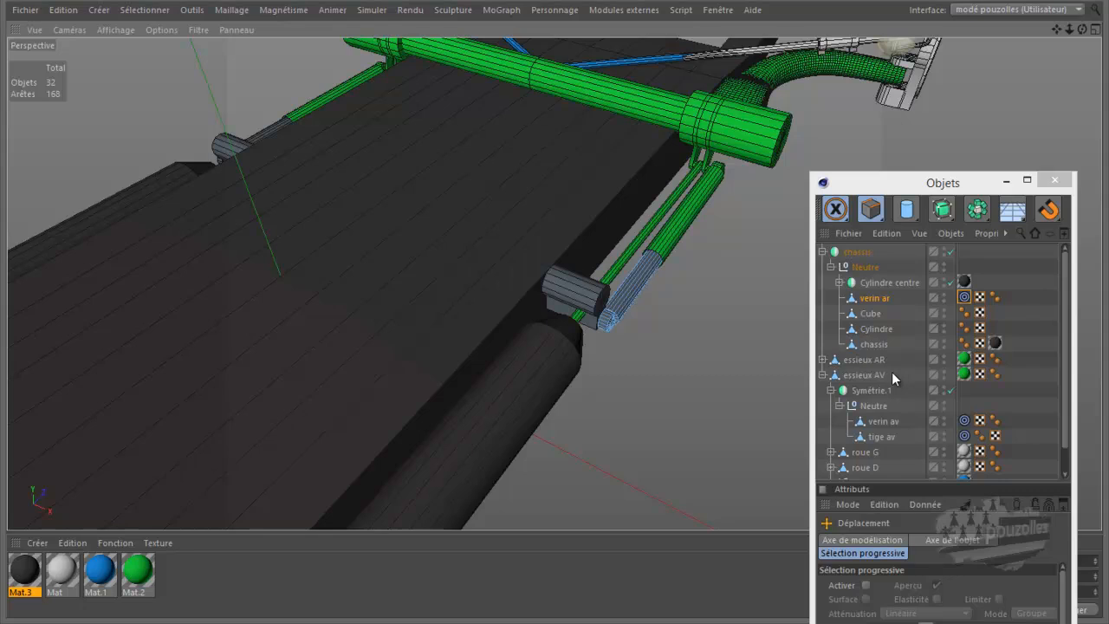
- Duplicate the Cube and Cylindre bracket objects together and activate the Move tool in object mode for the copies
{"action": "left_click_drag", "start_coordinate": [889, 308], "coordinate": [875, 333]}
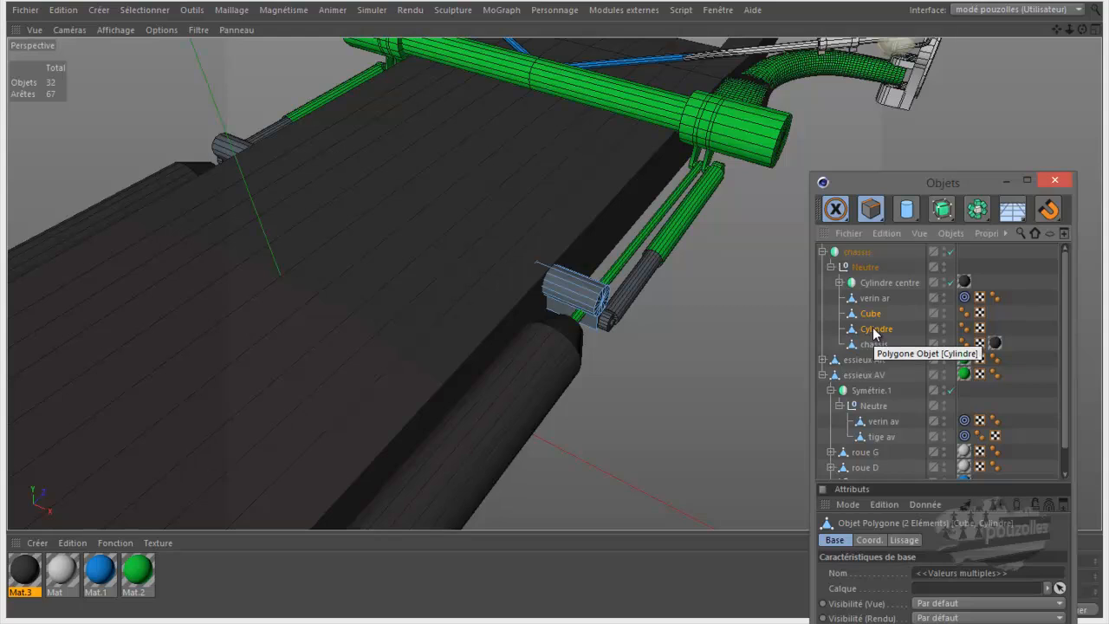
{"action": "left_click_drag", "start_coordinate": [875, 333], "coordinate": [873, 342]}
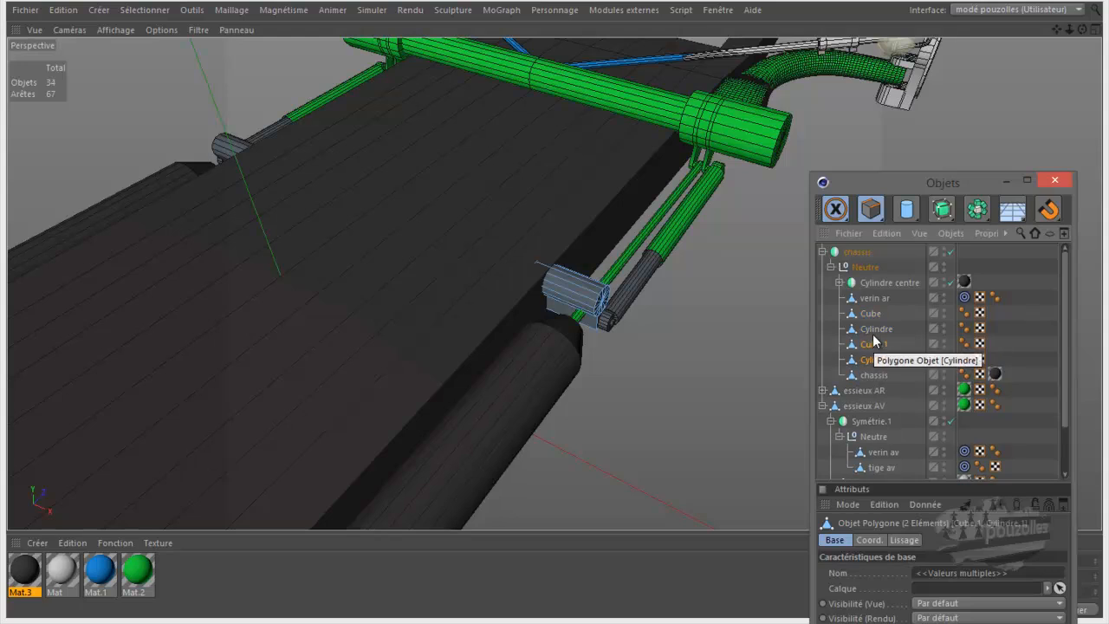
{"action": "left_click", "coordinate": [836, 211]}
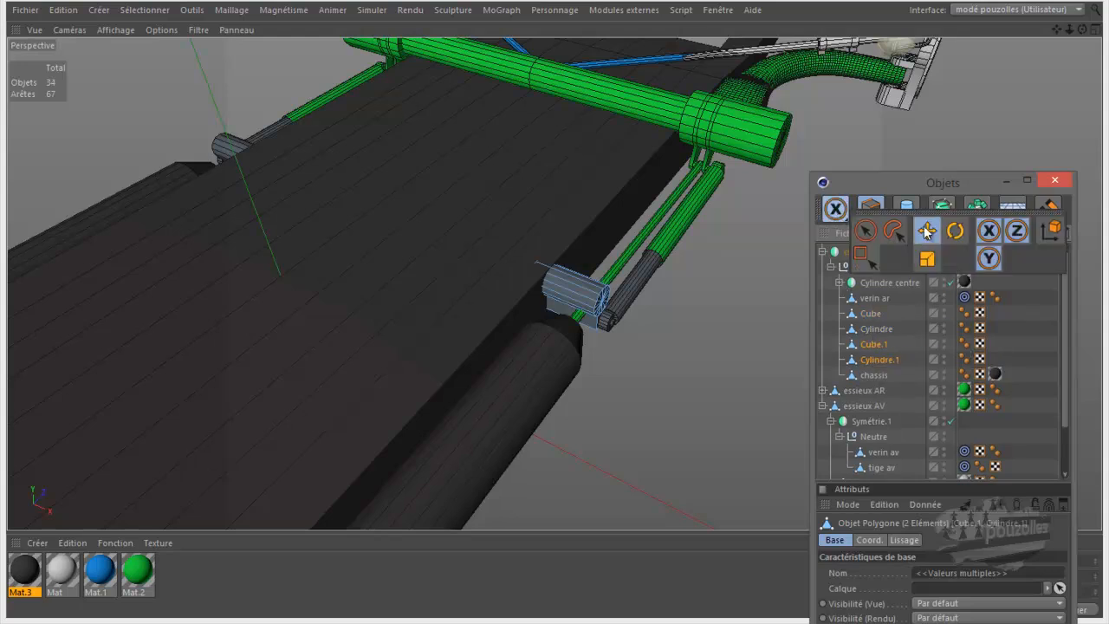
{"action": "left_click", "coordinate": [926, 229]}
{"action": "left_click", "coordinate": [884, 211]}
{"action": "left_click", "coordinate": [897, 231]}
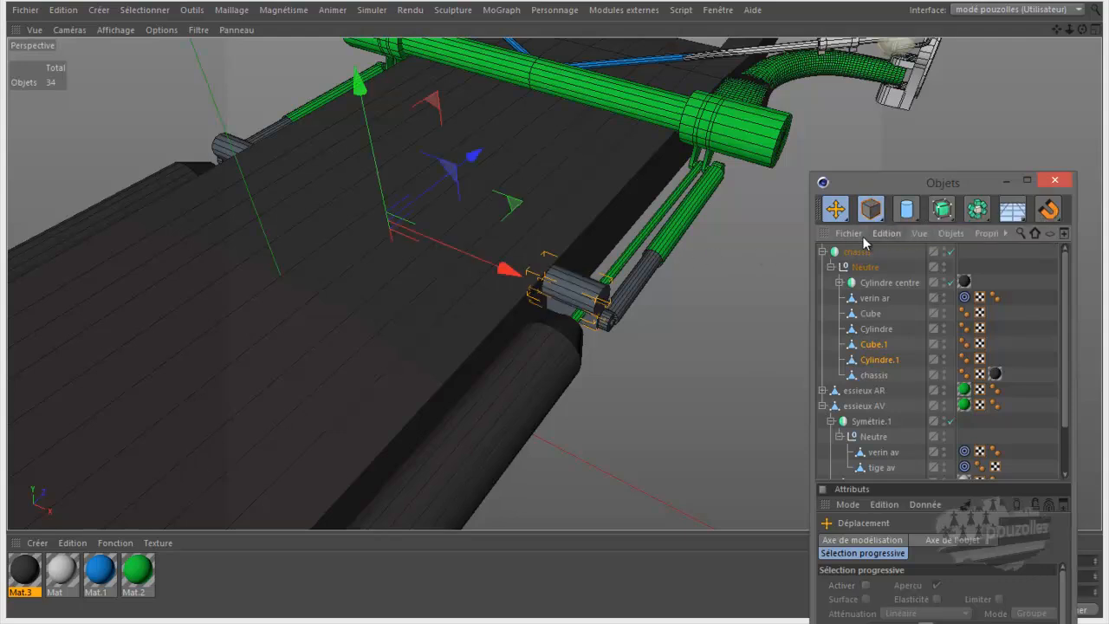
- In the top view, move the bracket copies along Z to just behind the rear end of the side tank, following the reference image
{"action": "middle_click", "coordinate": [488, 337]}
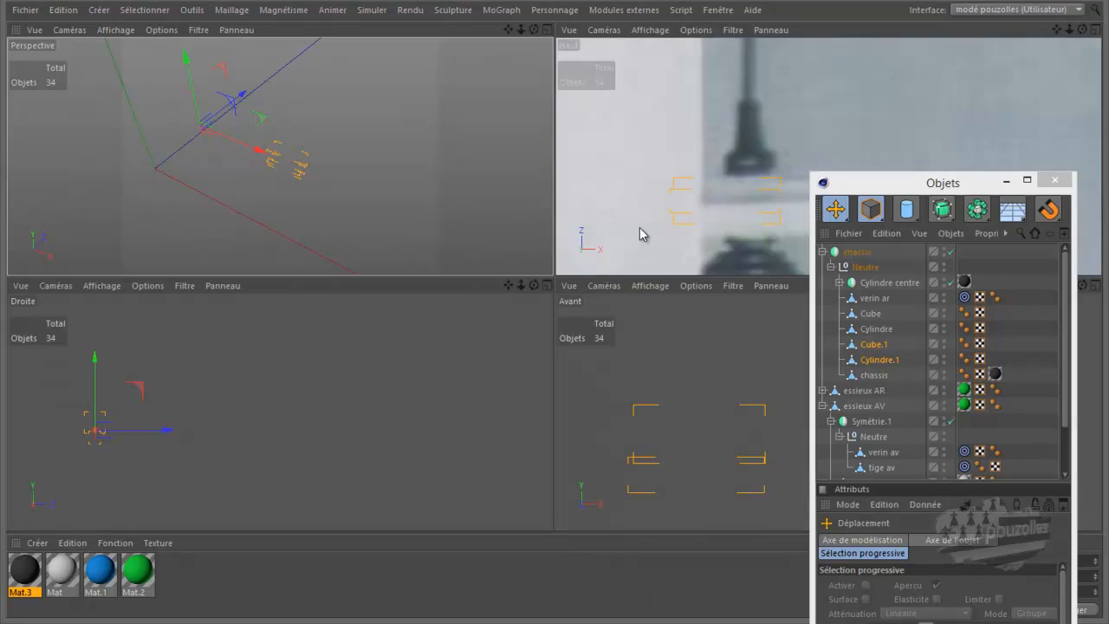
{"action": "middle_click", "coordinate": [639, 230]}
{"action": "scroll", "coordinate": [639, 233], "scroll_direction": "down", "scroll_amount": 6}
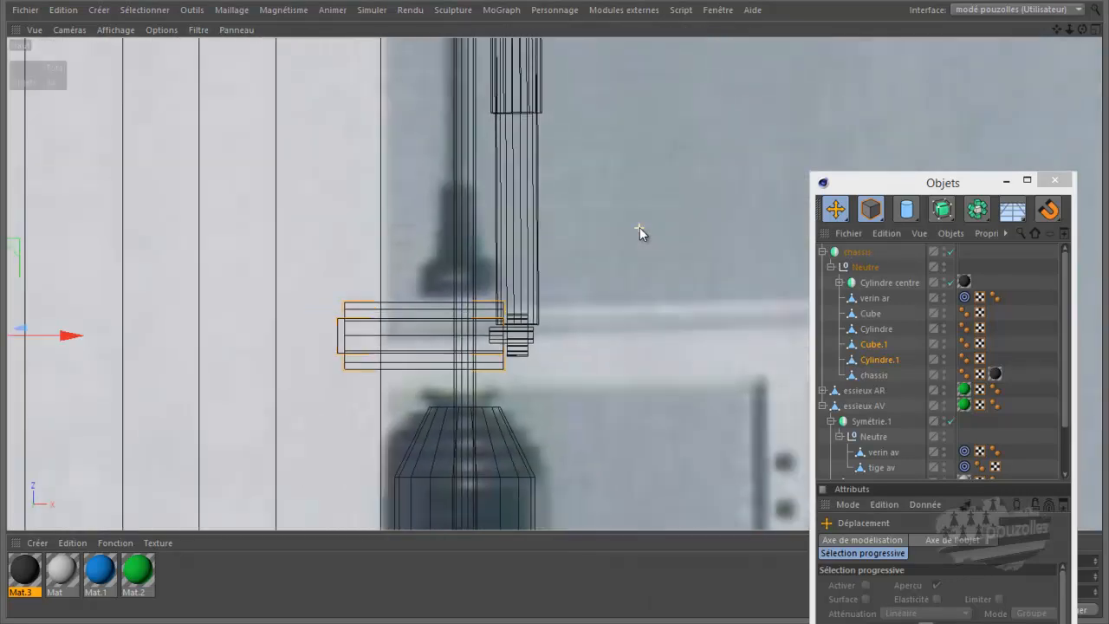
{"action": "scroll", "coordinate": [637, 170], "scroll_direction": "down", "scroll_amount": 1}
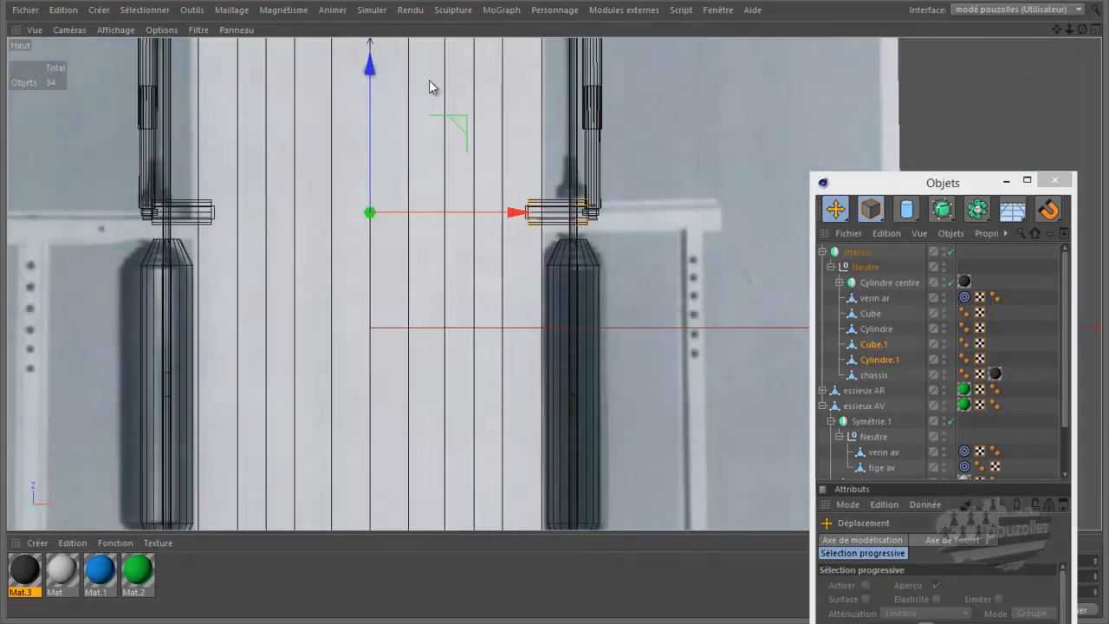
{"action": "left_click_drag", "start_coordinate": [383, 190], "coordinate": [425, 440]}
{"action": "middle_click_drag", "start_coordinate": [476, 304], "coordinate": [510, 204], "text": "alt"}
{"action": "scroll", "coordinate": [510, 205], "scroll_direction": "down", "scroll_amount": 4}
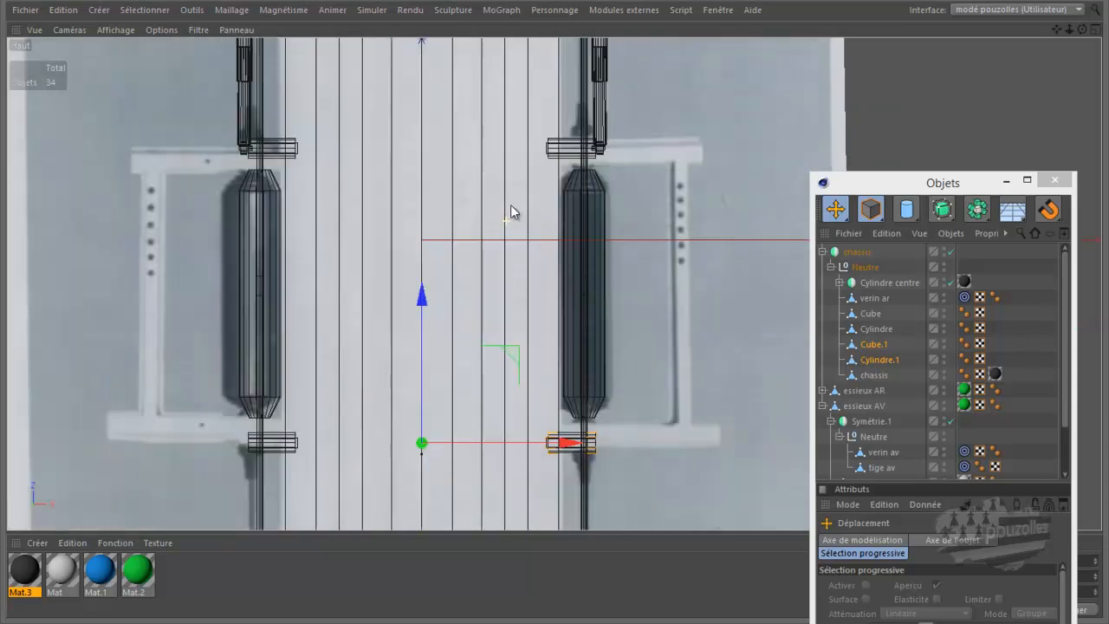
{"action": "scroll", "coordinate": [525, 413], "scroll_direction": "up", "scroll_amount": 5}
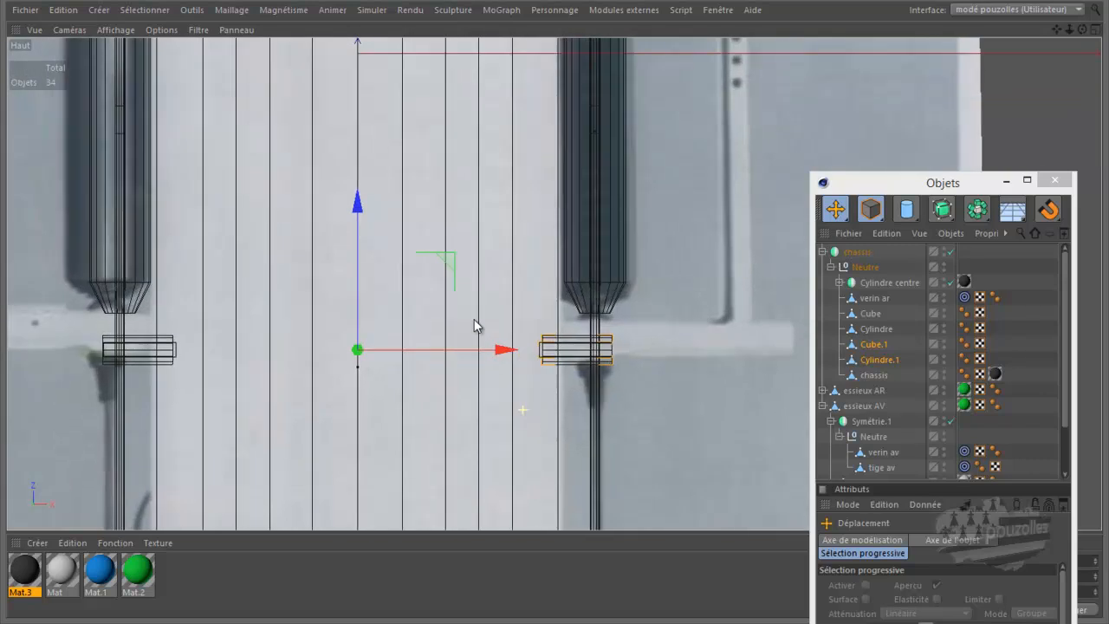
{"action": "left_click_drag", "start_coordinate": [357, 210], "coordinate": [357, 191]}
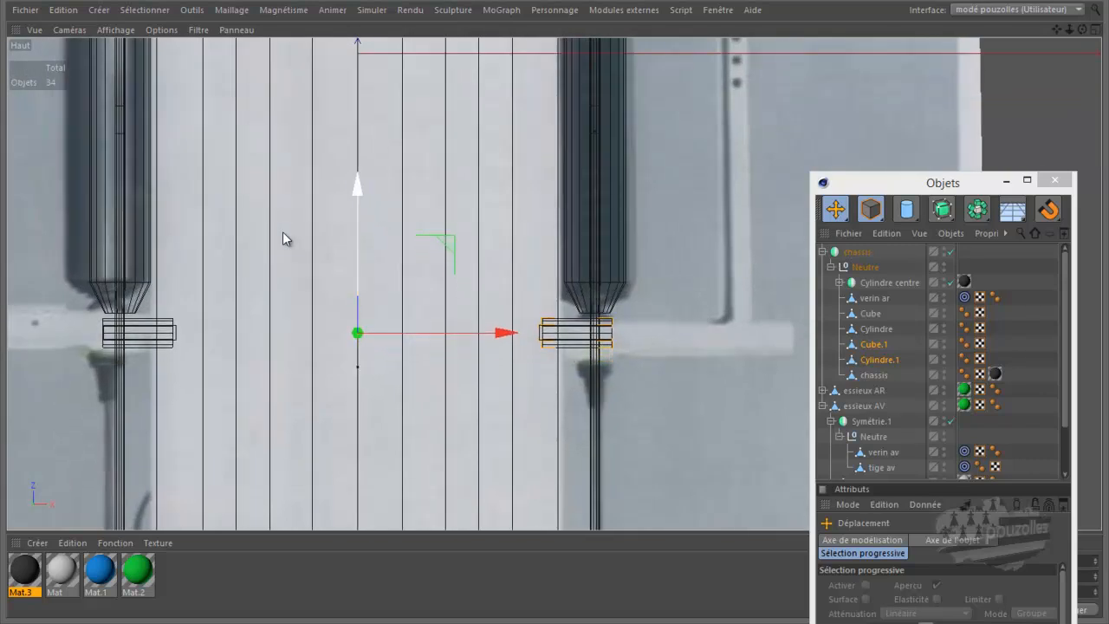
- In the side view, lower the duplicated bracket slightly beside the side tank's rear end, check it in perspective and deselect it
{"action": "middle_click", "coordinate": [283, 231]}
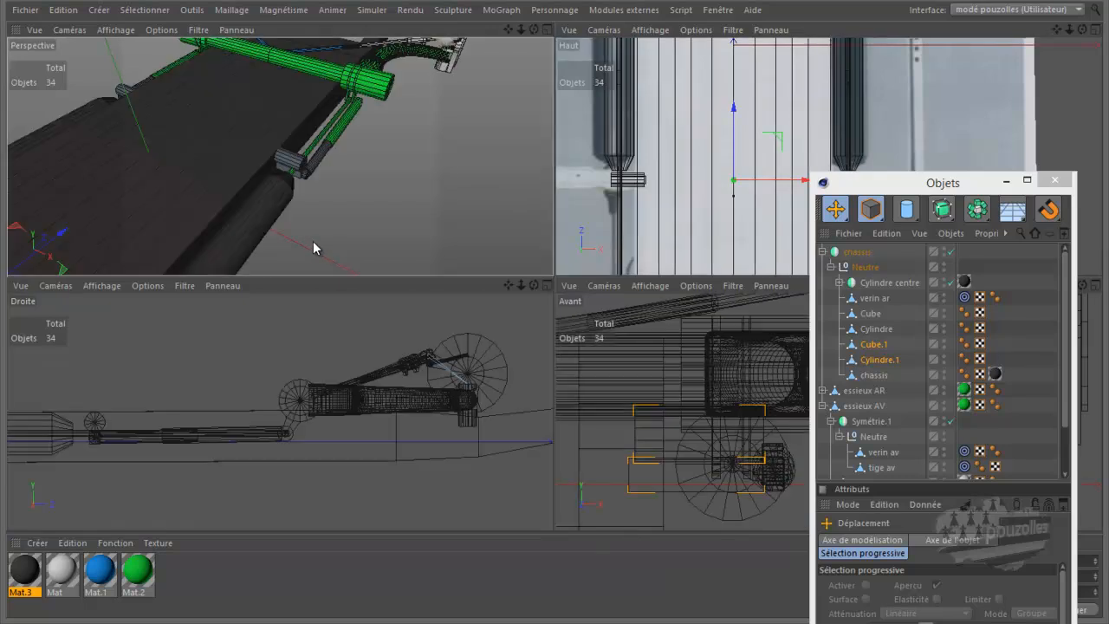
{"action": "middle_click", "coordinate": [314, 246]}
{"action": "left_click_drag", "start_coordinate": [425, 171], "coordinate": [601, 189], "text": "alt"}
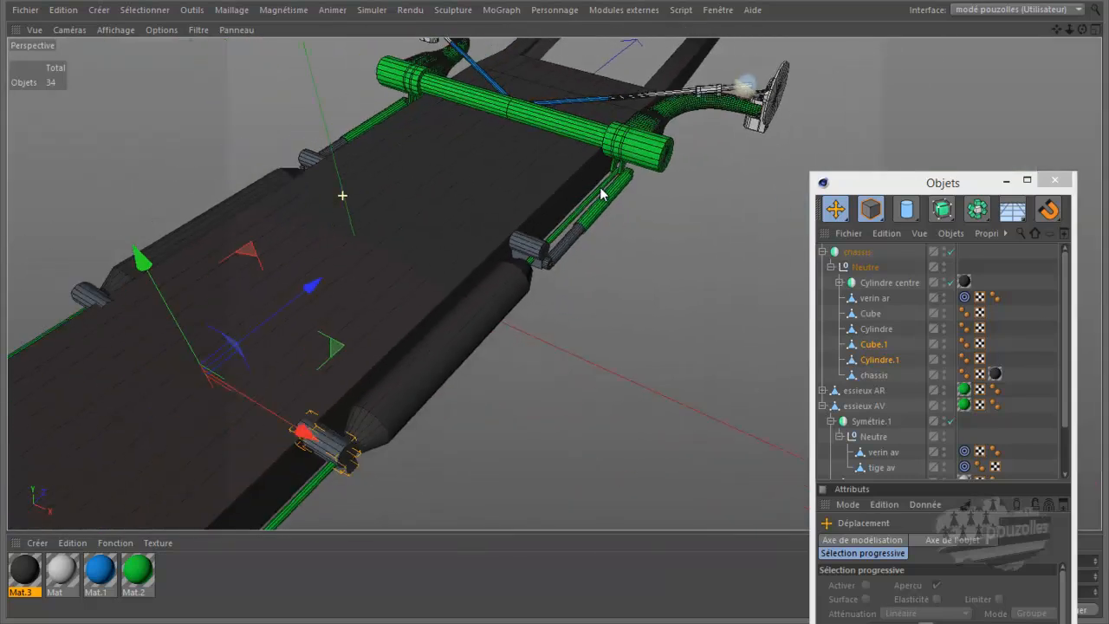
{"action": "middle_click", "coordinate": [426, 464]}
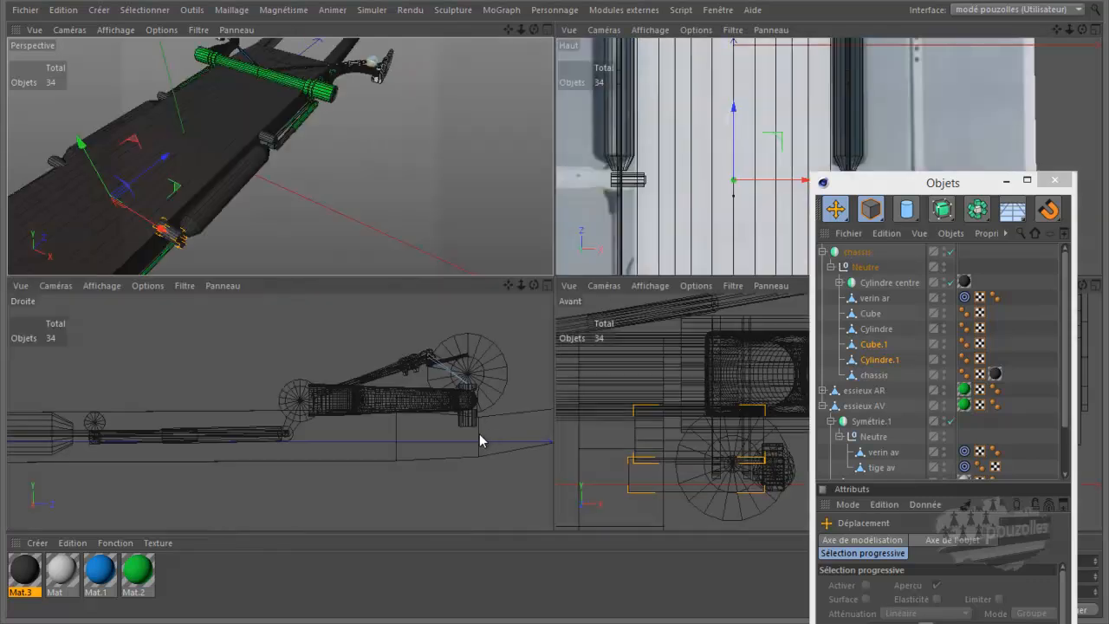
{"action": "middle_click", "coordinate": [479, 433]}
{"action": "scroll", "coordinate": [606, 403], "scroll_direction": "up", "scroll_amount": 3}
{"action": "scroll", "coordinate": [624, 400], "scroll_direction": "down", "scroll_amount": 3}
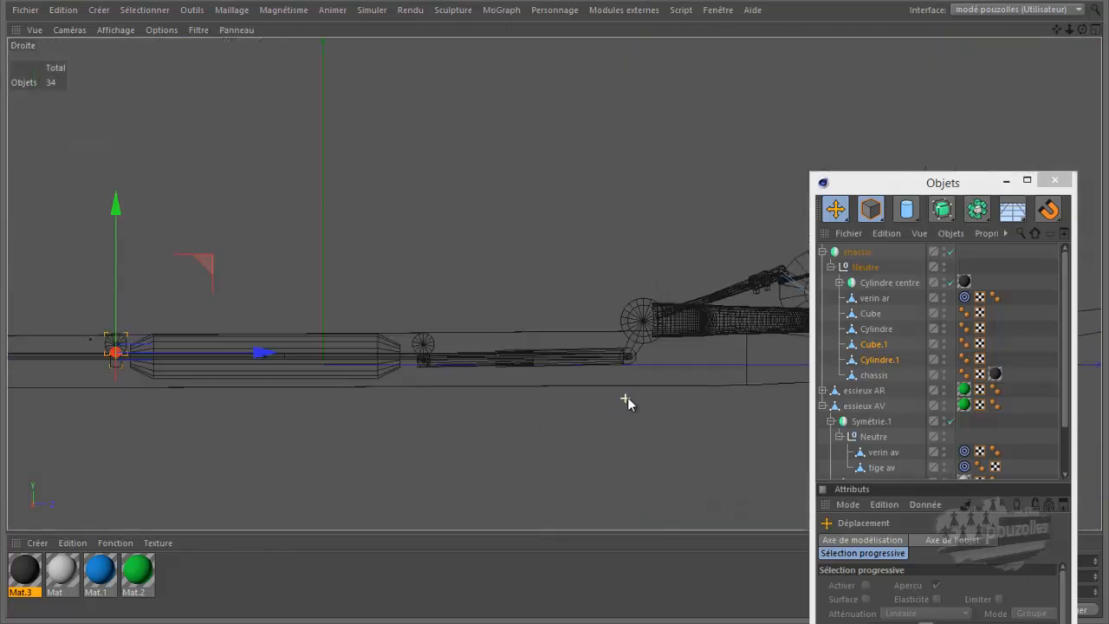
{"action": "scroll", "coordinate": [197, 381], "scroll_direction": "up", "scroll_amount": 2}
{"action": "scroll", "coordinate": [216, 348], "scroll_direction": "up", "scroll_amount": 5}
{"action": "scroll", "coordinate": [332, 345], "scroll_direction": "up", "scroll_amount": 4}
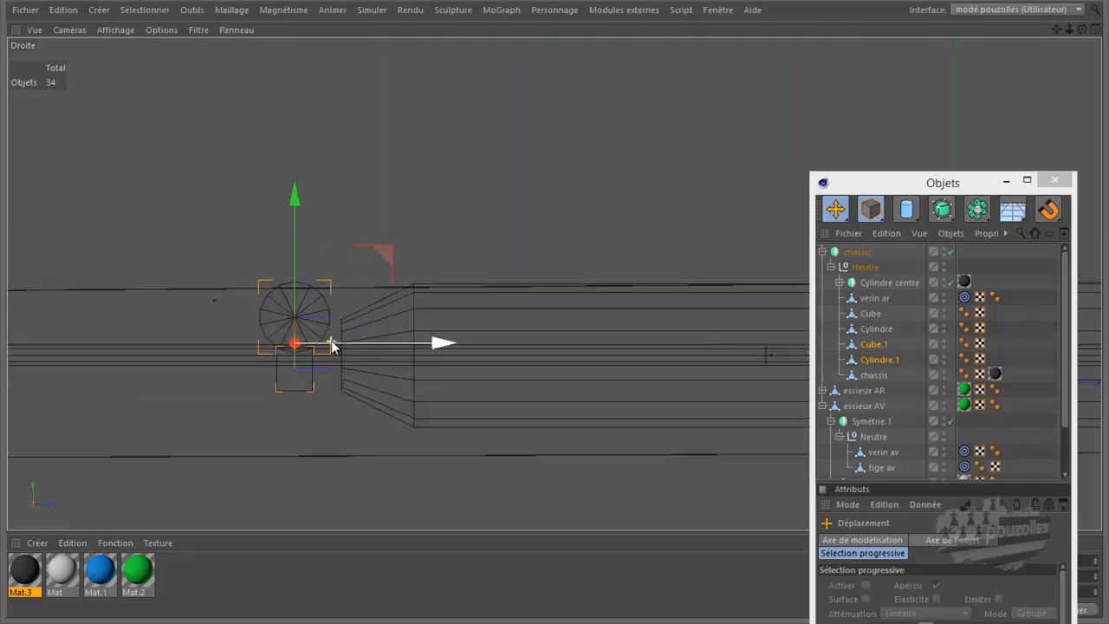
{"action": "left_click_drag", "start_coordinate": [287, 198], "coordinate": [347, 209]}
{"action": "middle_click", "coordinate": [347, 209]}
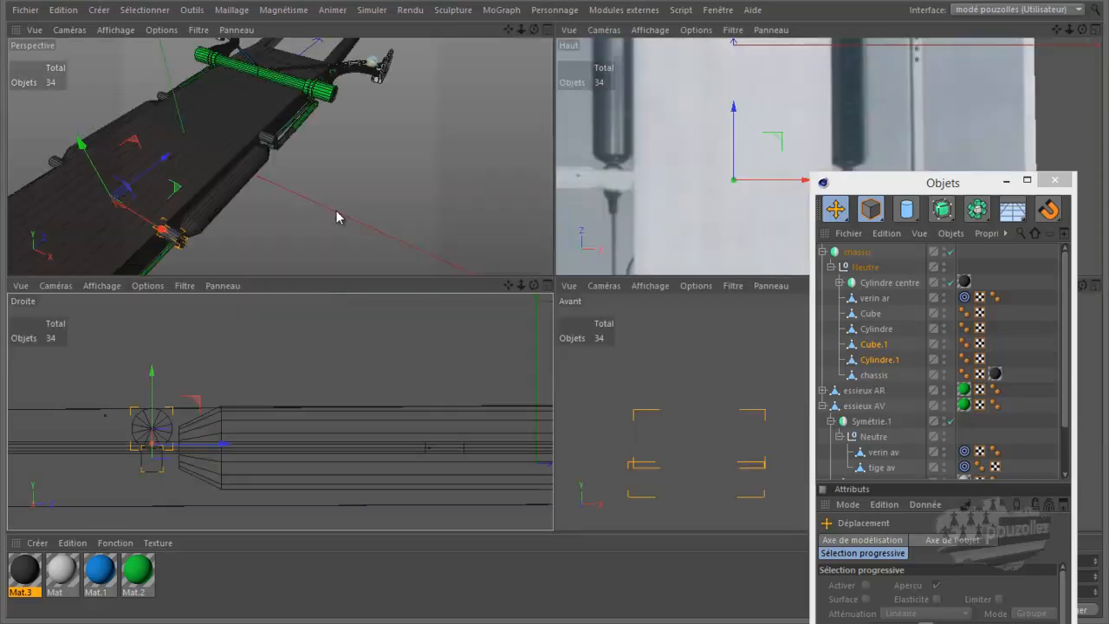
{"action": "middle_click", "coordinate": [340, 215]}
{"action": "scroll", "coordinate": [373, 173], "scroll_direction": "down", "scroll_amount": 1}
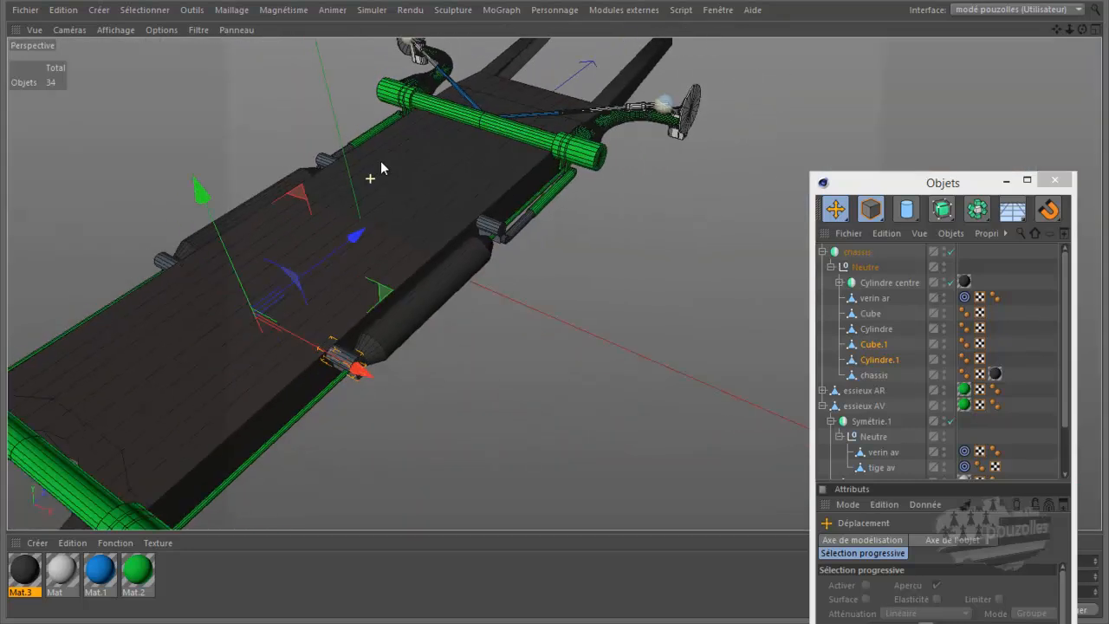
{"action": "scroll", "coordinate": [380, 161], "scroll_direction": "down", "scroll_amount": 1}
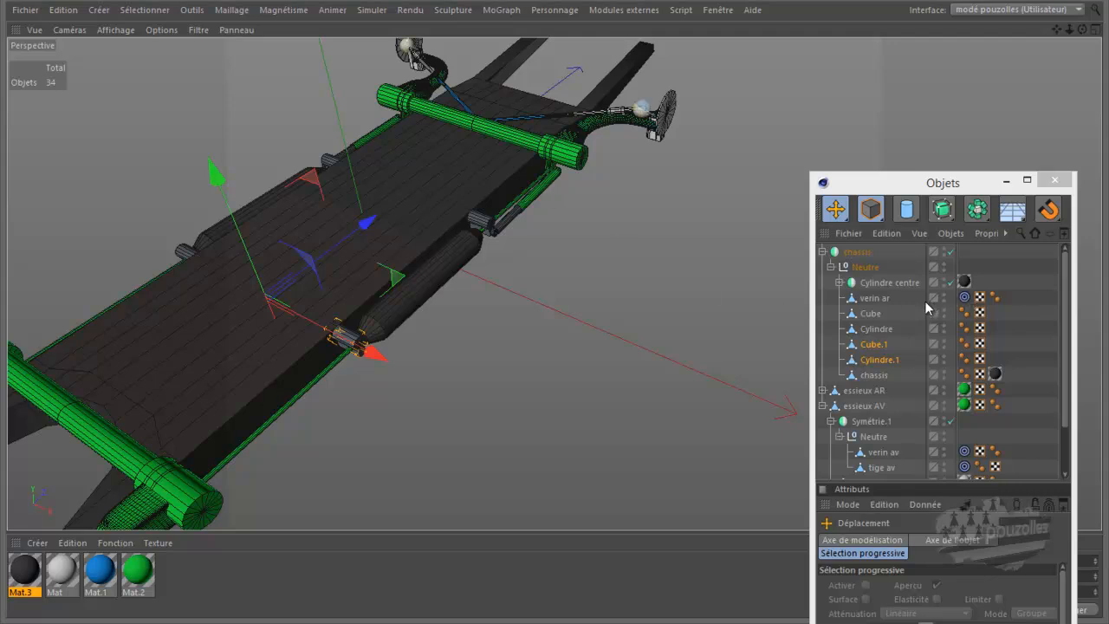
{"action": "left_click", "coordinate": [498, 364]}
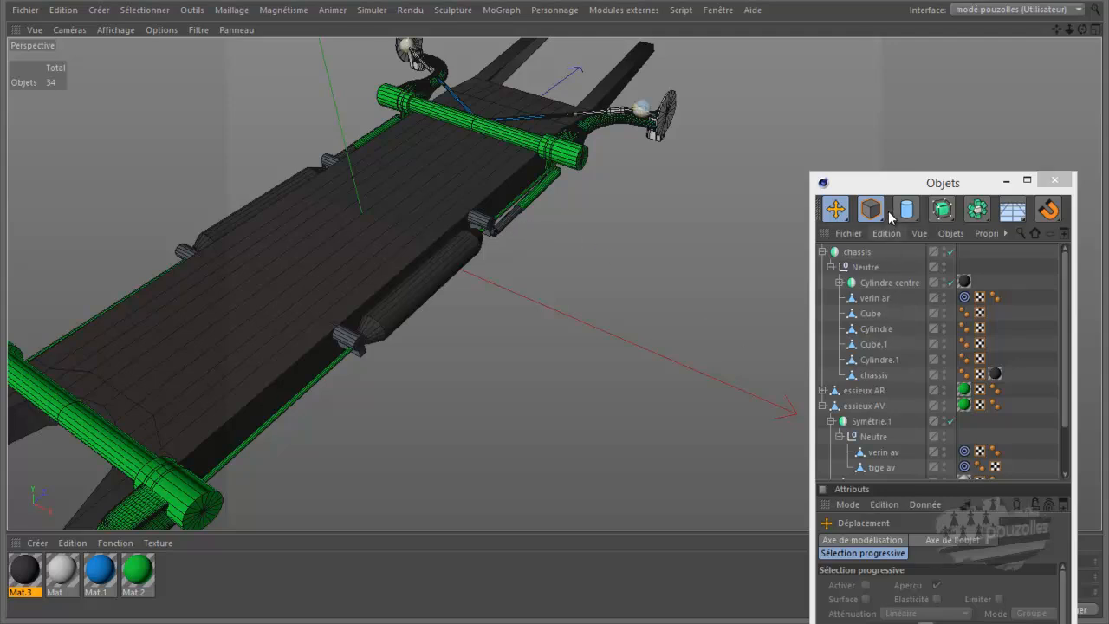
- Duplicate verin ar and verin av together, placing the copies directly below verin av in the front axle's Symétrie.1 hierarchy
{"action": "left_click_drag", "start_coordinate": [901, 189], "coordinate": [884, 84]}
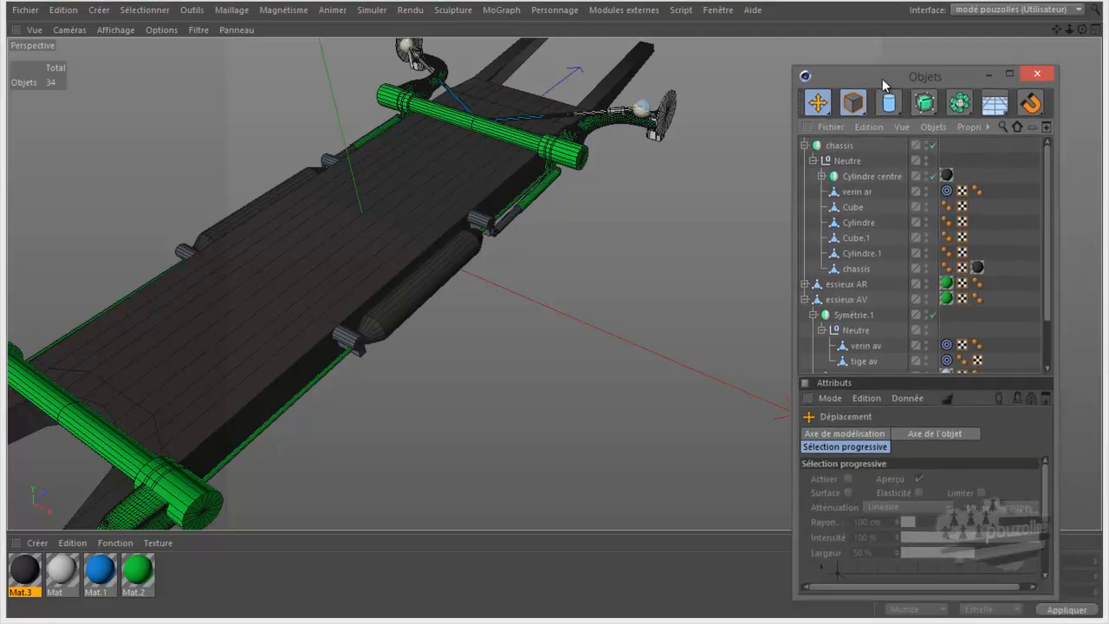
{"action": "left_click", "coordinate": [858, 192]}
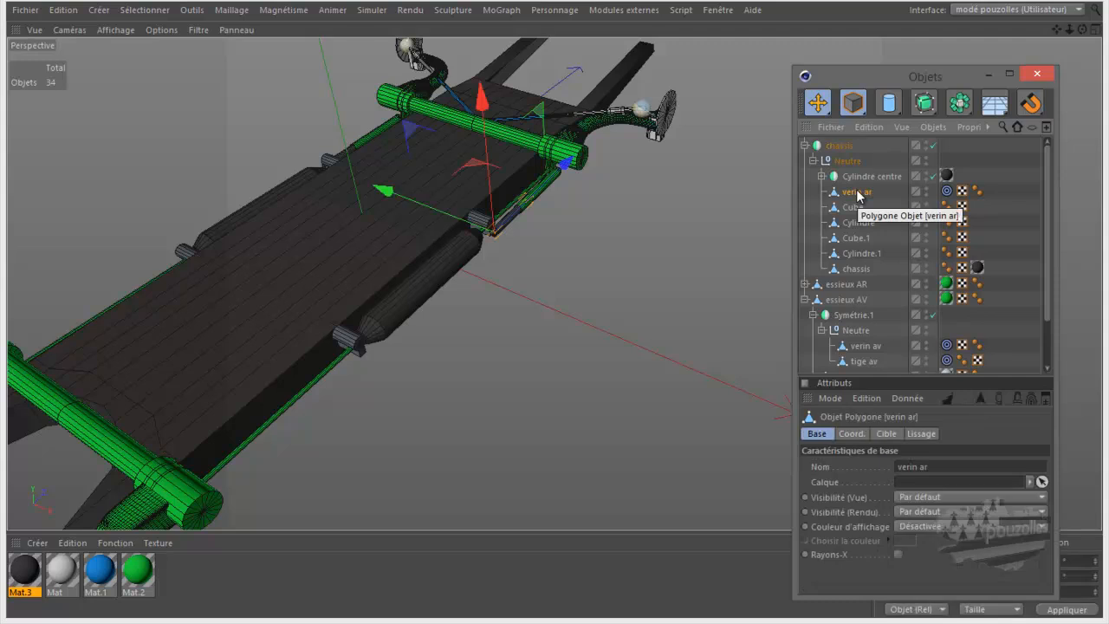
{"action": "left_click", "coordinate": [867, 346], "text": "ctrl"}
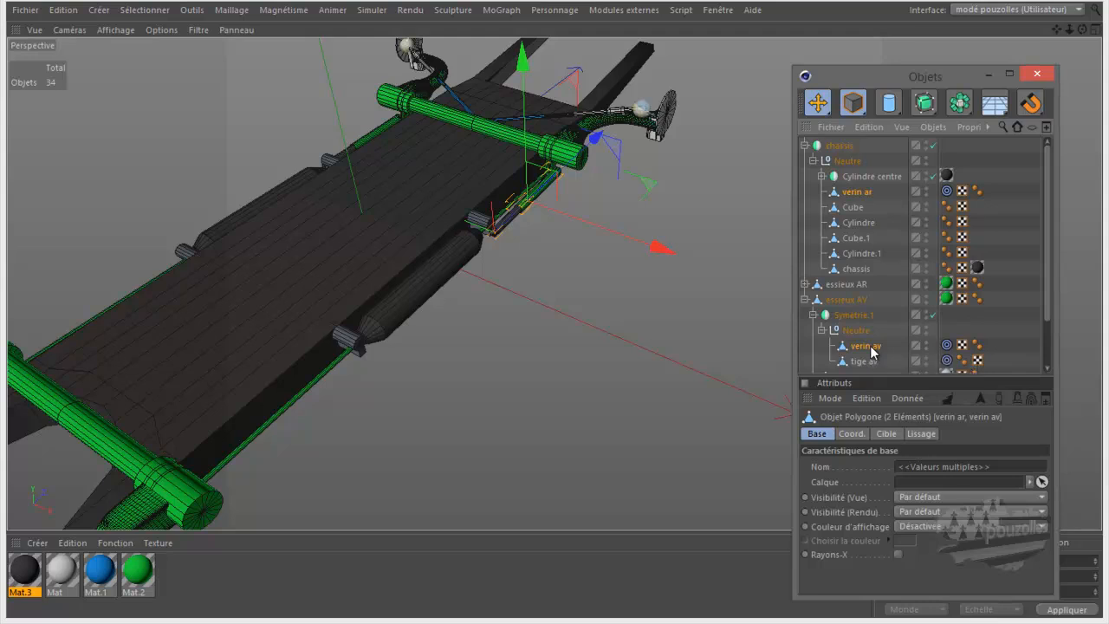
{"action": "left_click_drag", "start_coordinate": [870, 347], "coordinate": [870, 353], "text": "ctrl"}
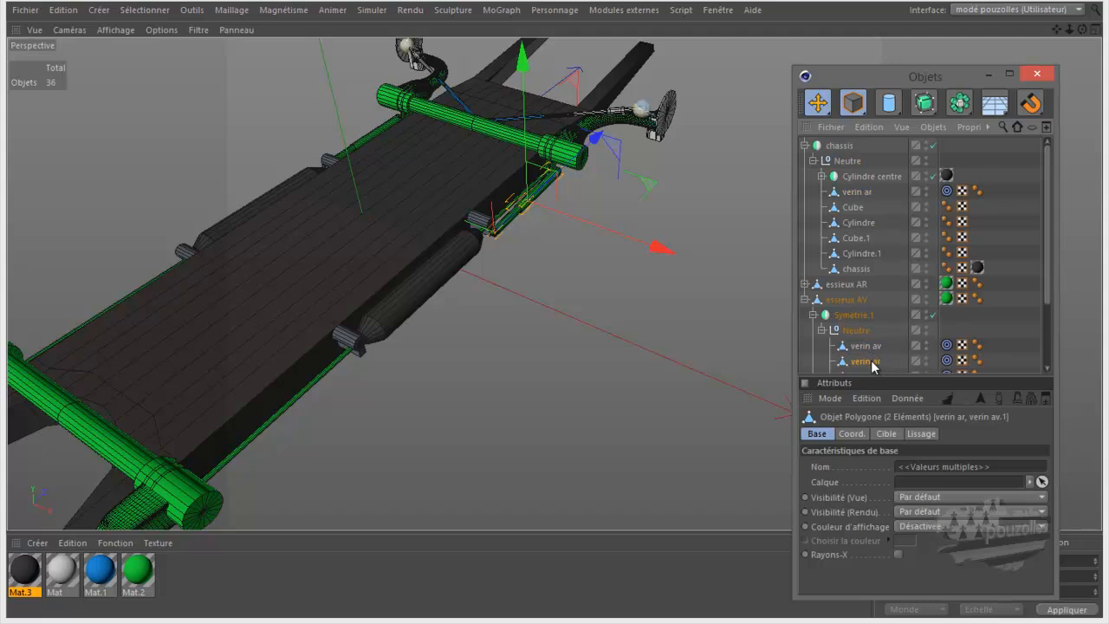
- Move the duplicated verin ar into Symétrie.1 under essieux AR and delete its Cible tag
{"action": "left_click", "coordinate": [866, 361]}
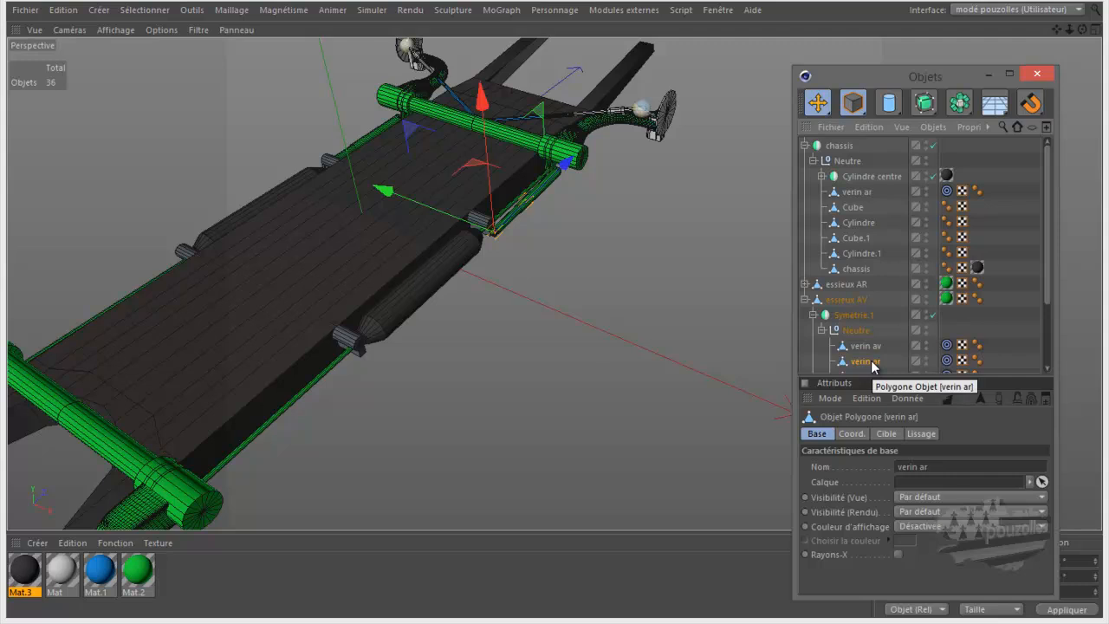
{"action": "left_click_drag", "start_coordinate": [872, 366], "coordinate": [877, 285]}
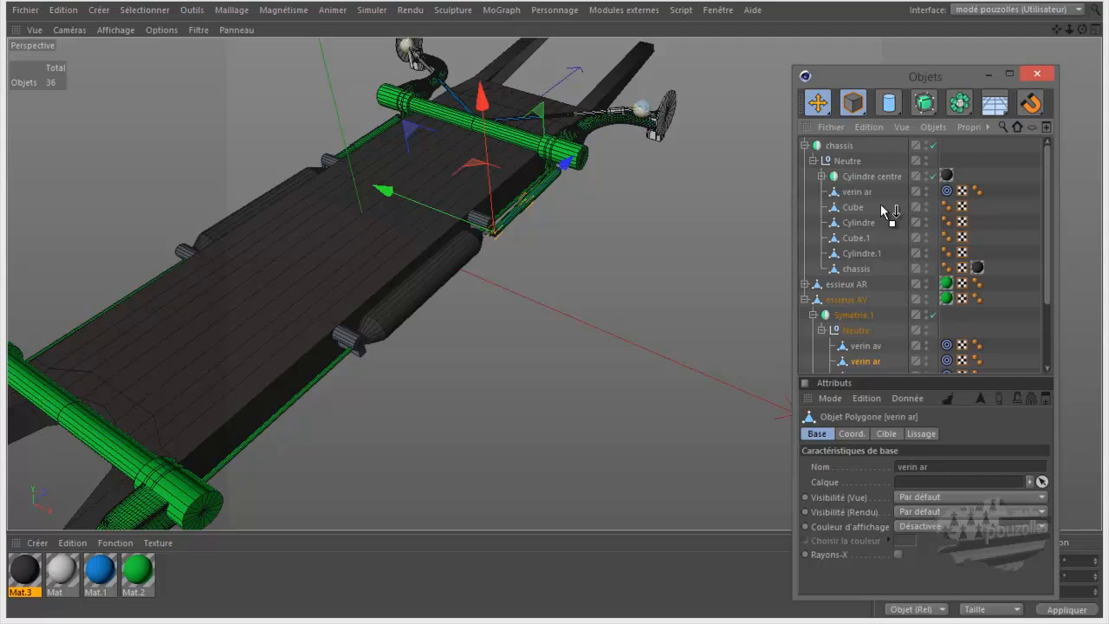
{"action": "left_click_drag", "start_coordinate": [880, 206], "coordinate": [888, 257]}
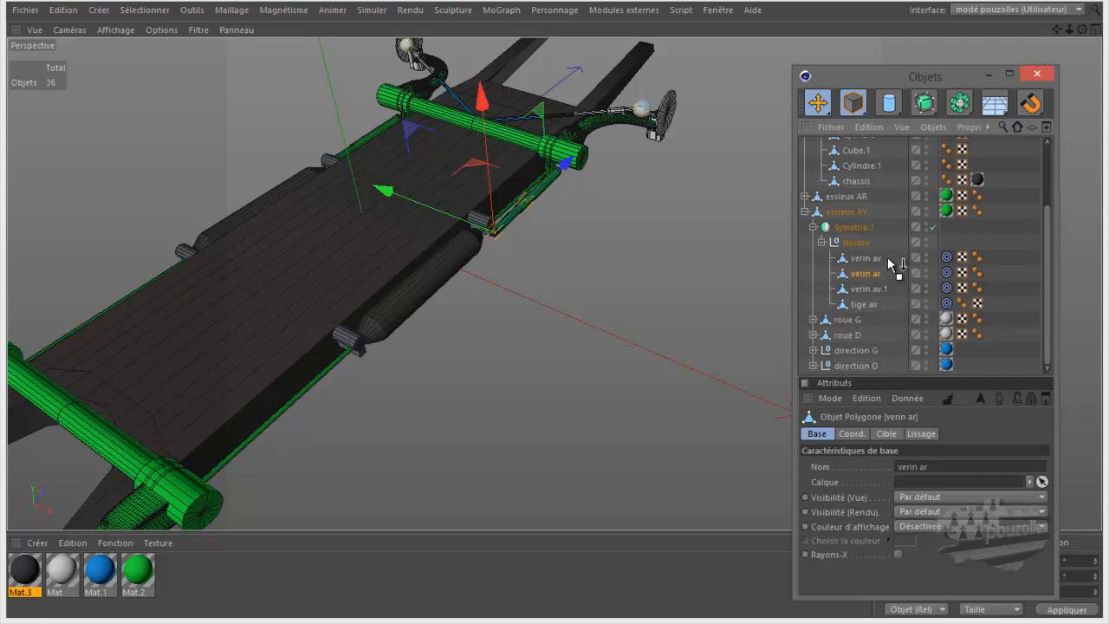
{"action": "left_click_drag", "start_coordinate": [848, 197], "coordinate": [858, 234]}
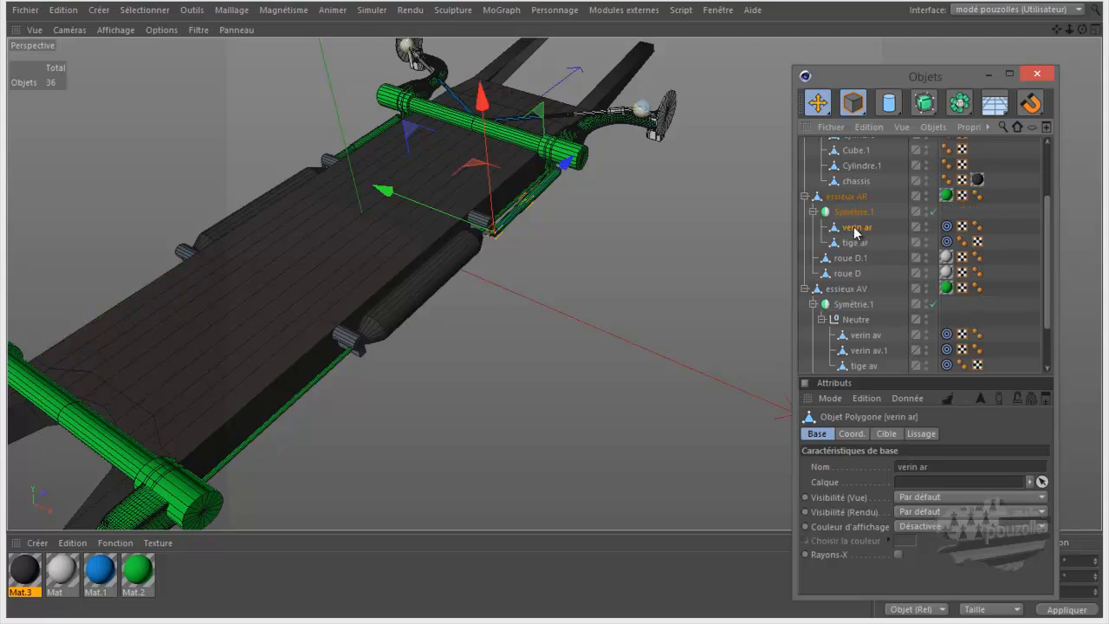
{"action": "left_click", "coordinate": [946, 226]}
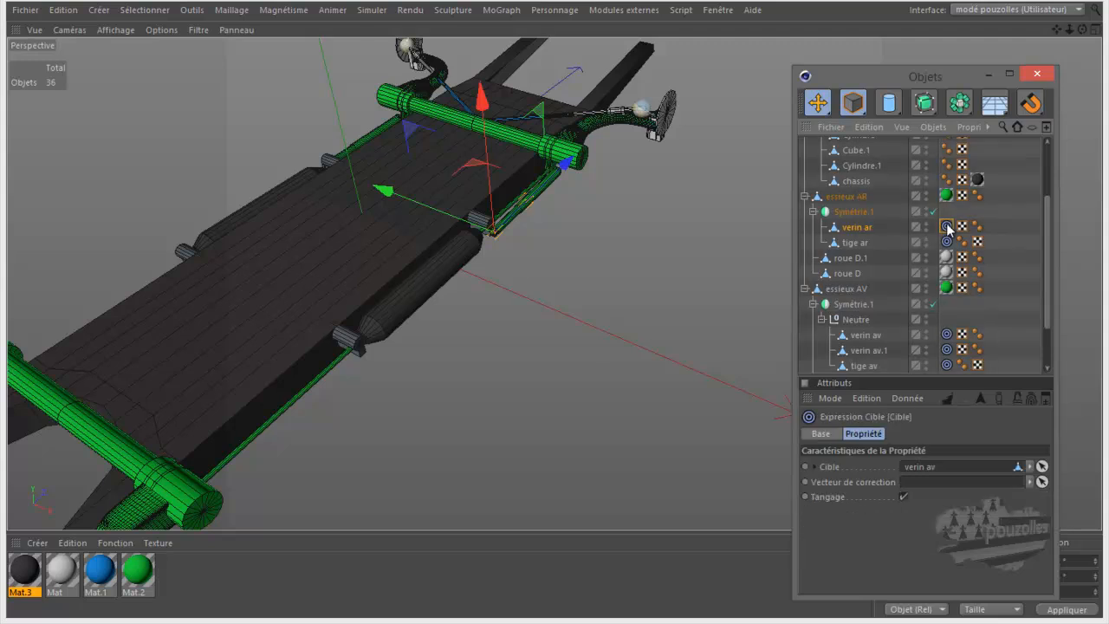
{"action": "key", "text": "Delete"}
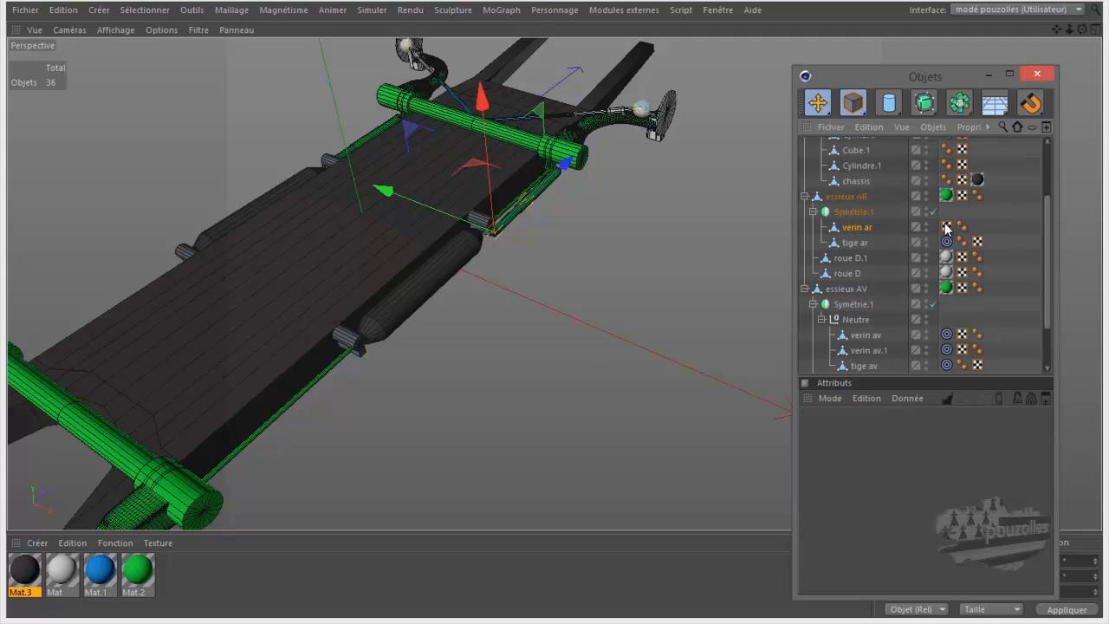
- Move the duplicate verin av.1 into Symétrie.1 under essieux AR, between verin ar and tige ar
{"action": "left_click", "coordinate": [866, 350]}
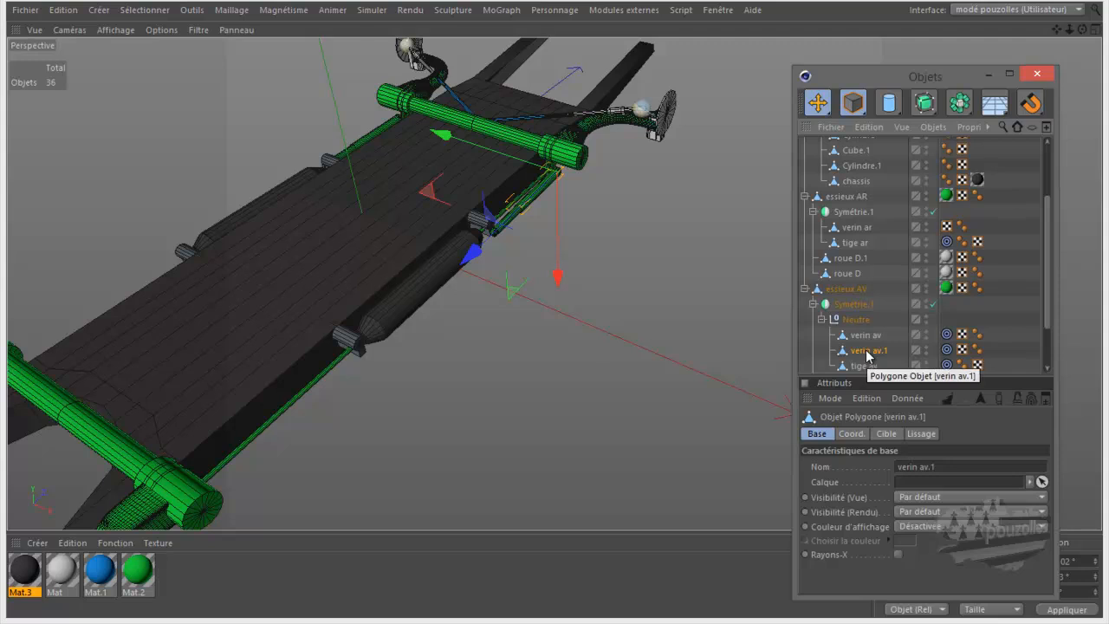
{"action": "left_click_drag", "start_coordinate": [866, 353], "coordinate": [856, 239]}
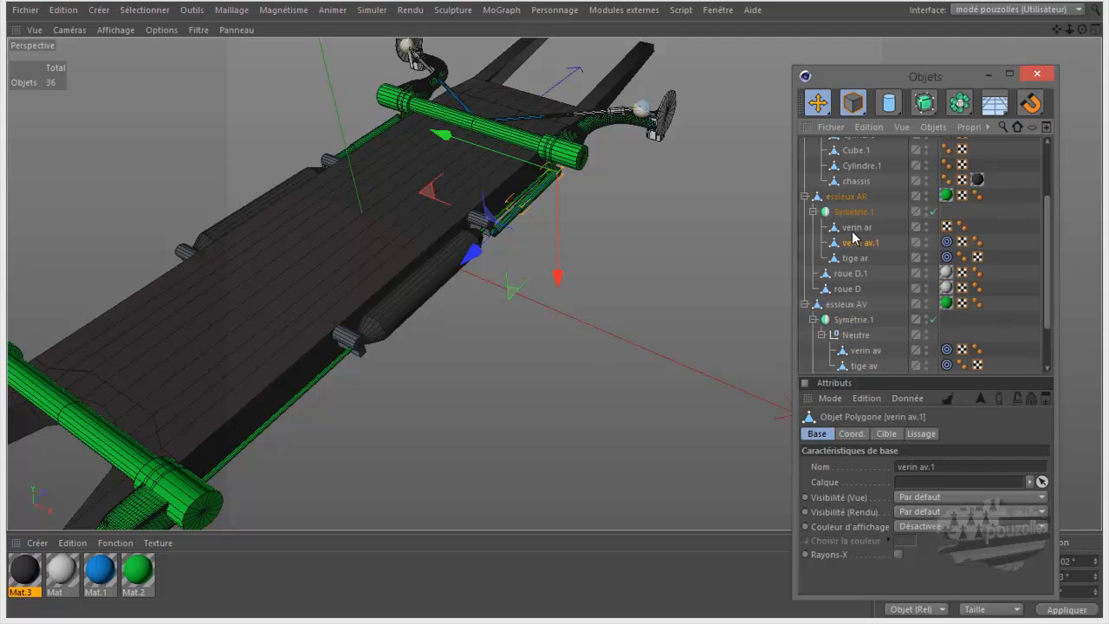
- Delete the Cible tag from verin av.1 under essieux AR and keep the part selected
{"action": "left_click", "coordinate": [947, 242]}
{"action": "key", "text": "Delete"}
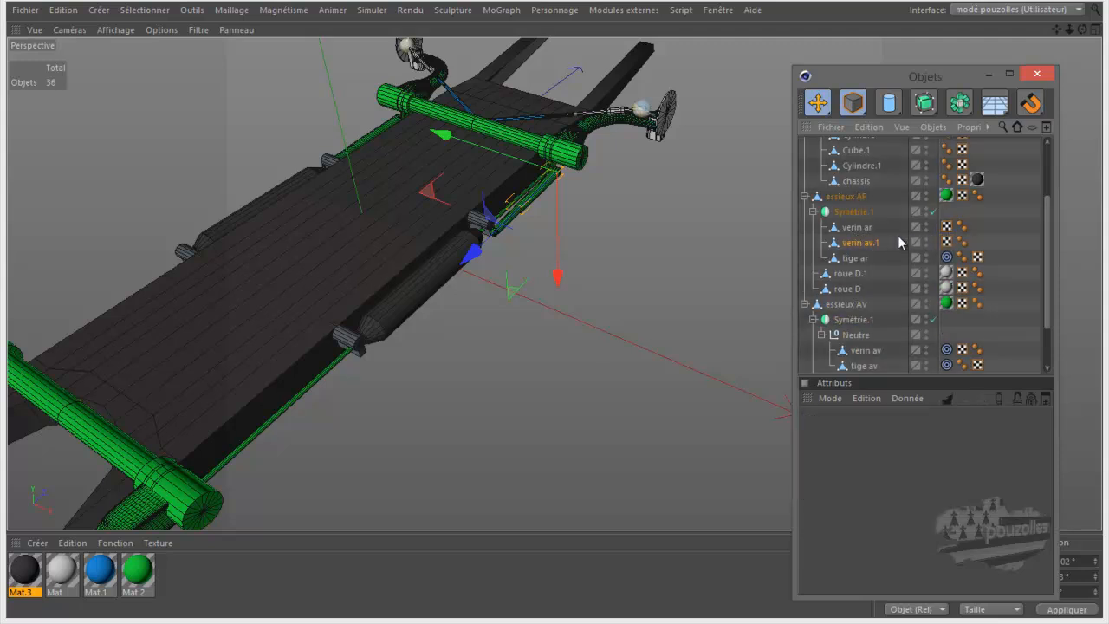
{"action": "scroll", "coordinate": [876, 244], "scroll_direction": "up", "scroll_amount": 2}
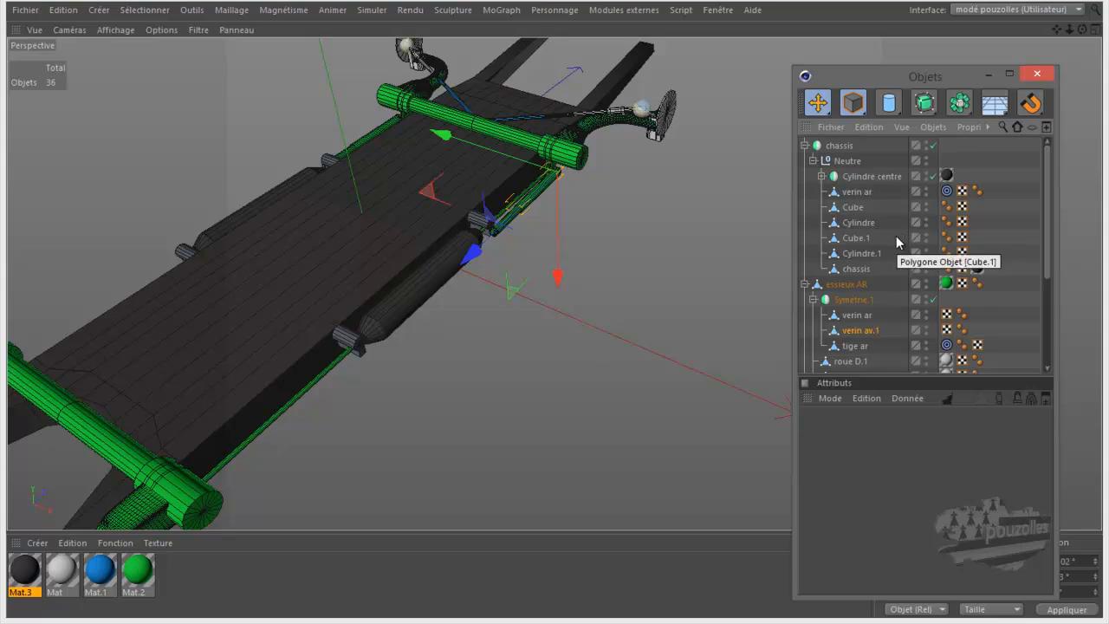
{"action": "scroll", "coordinate": [896, 236], "scroll_direction": "down", "scroll_amount": 2}
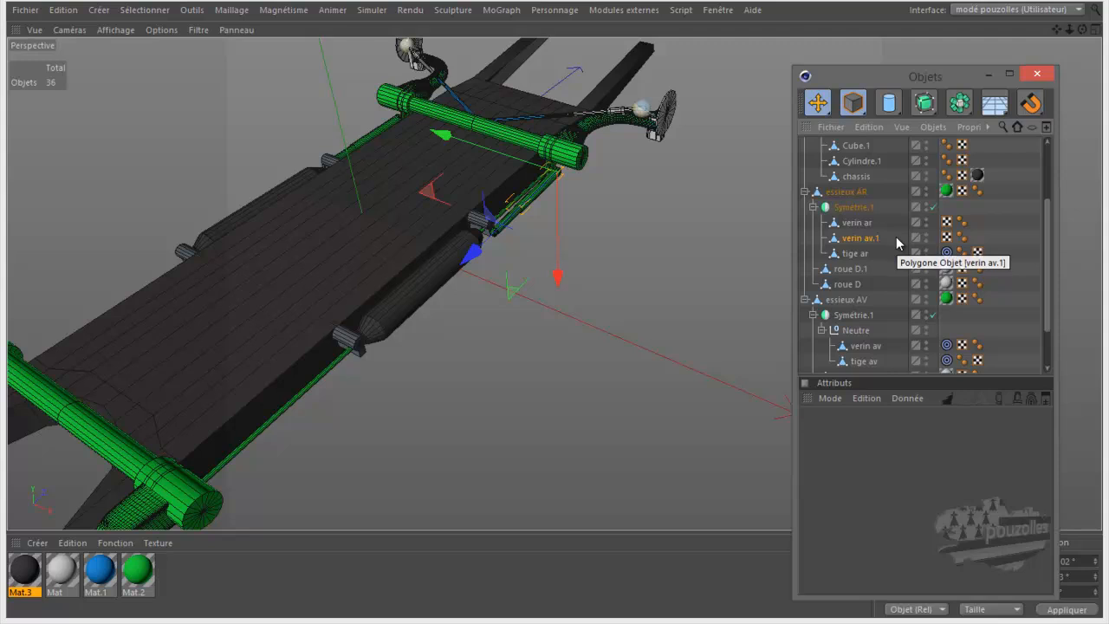
{"action": "left_click", "coordinate": [875, 246]}
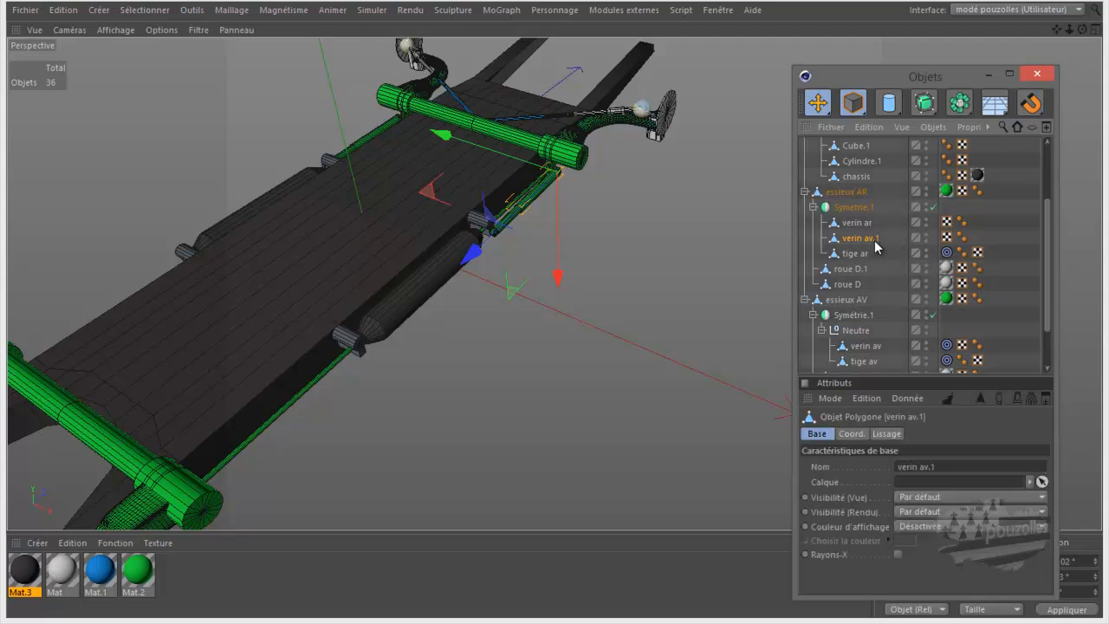
- Examine the contents of Cylindre centre and Cylindre centre D inside the chassis's Neutre group
{"action": "scroll", "coordinate": [888, 246], "scroll_direction": "up", "scroll_amount": 2}
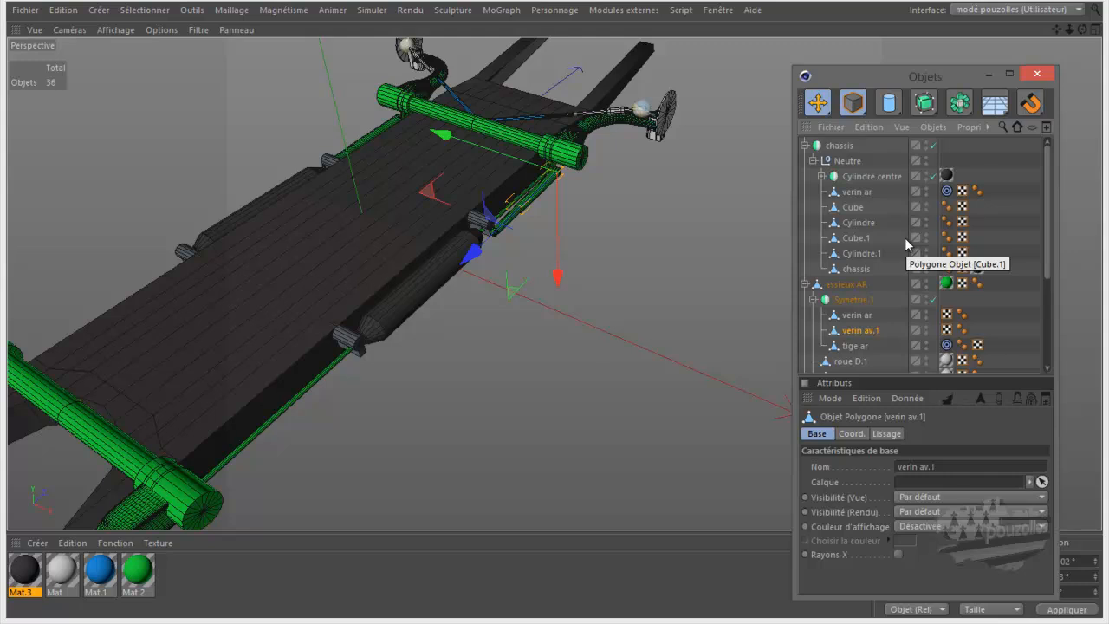
{"action": "left_click", "coordinate": [822, 177]}
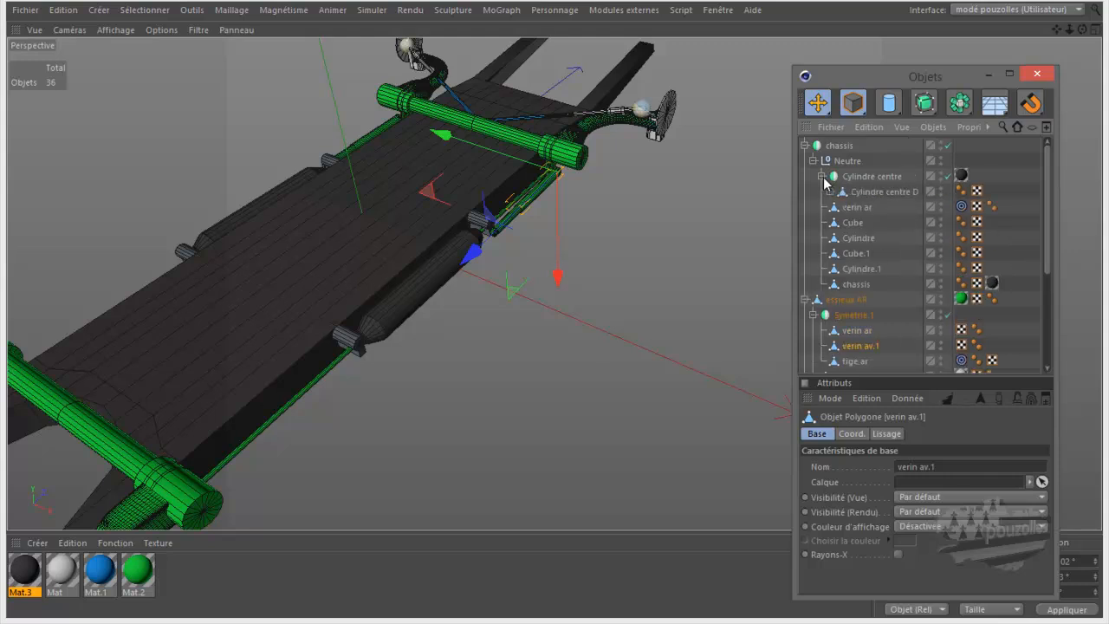
{"action": "left_click", "coordinate": [830, 191]}
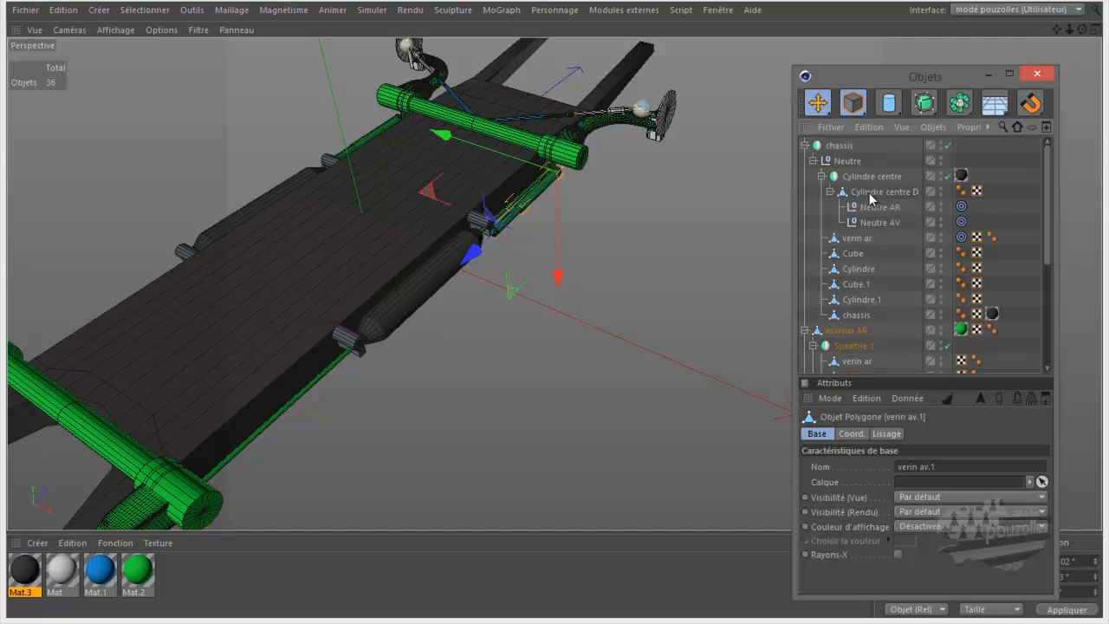
{"action": "left_click", "coordinate": [830, 193]}
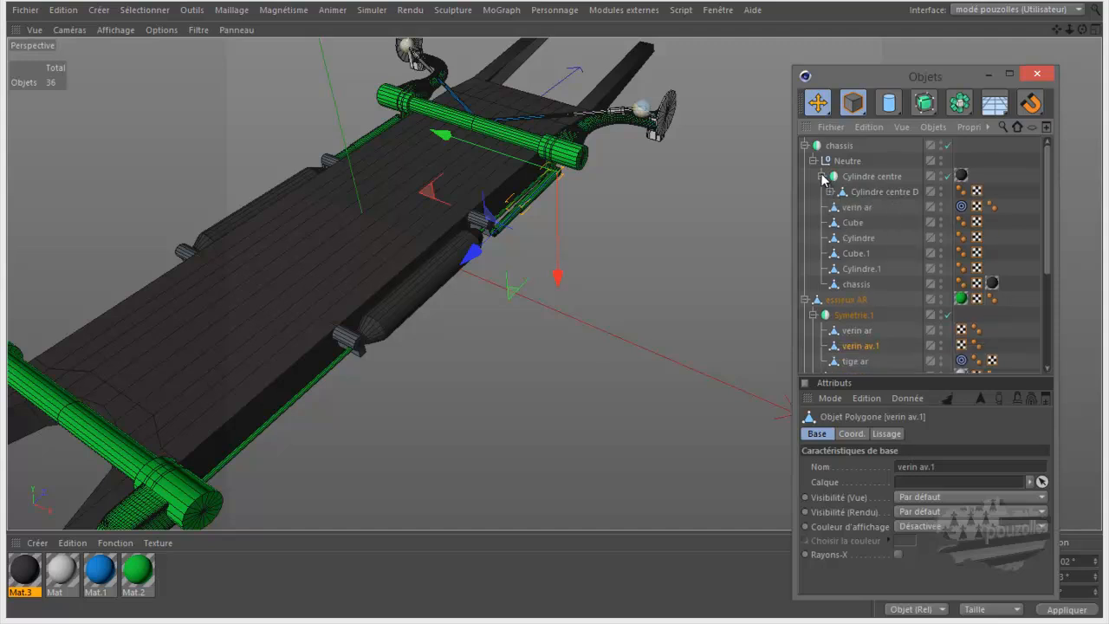
{"action": "left_click", "coordinate": [822, 177]}
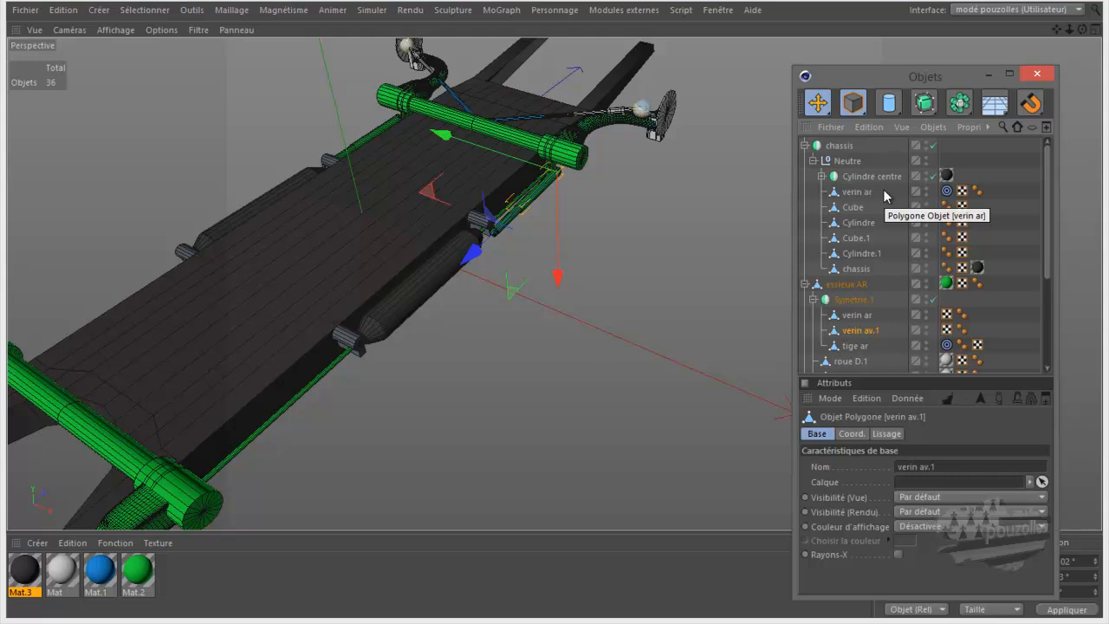
{"action": "left_click", "coordinate": [822, 176]}
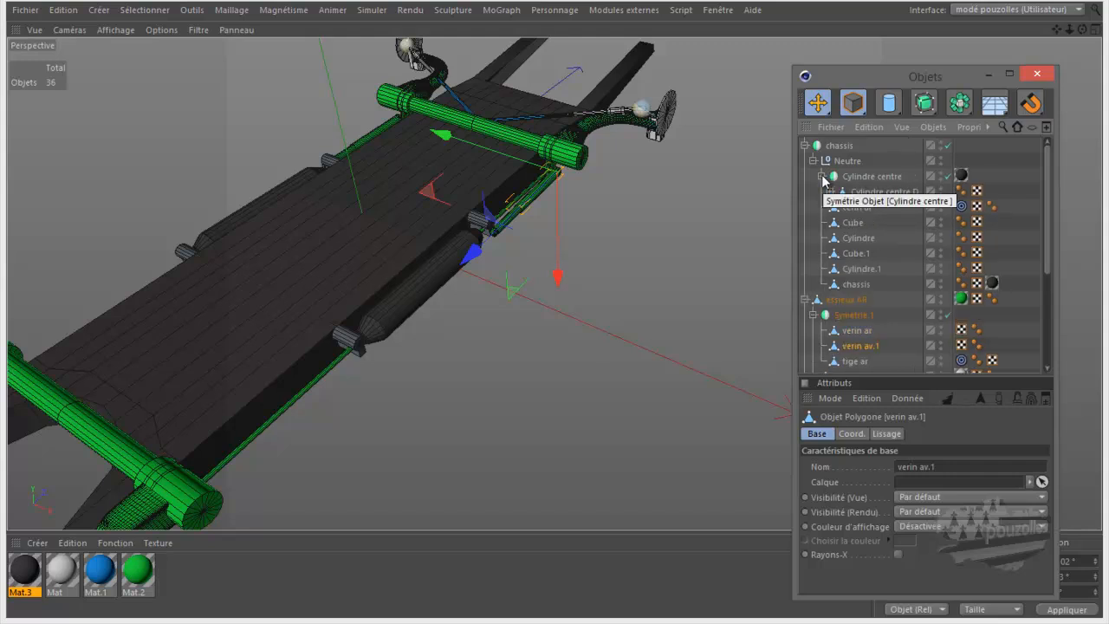
{"action": "left_click", "coordinate": [830, 191]}
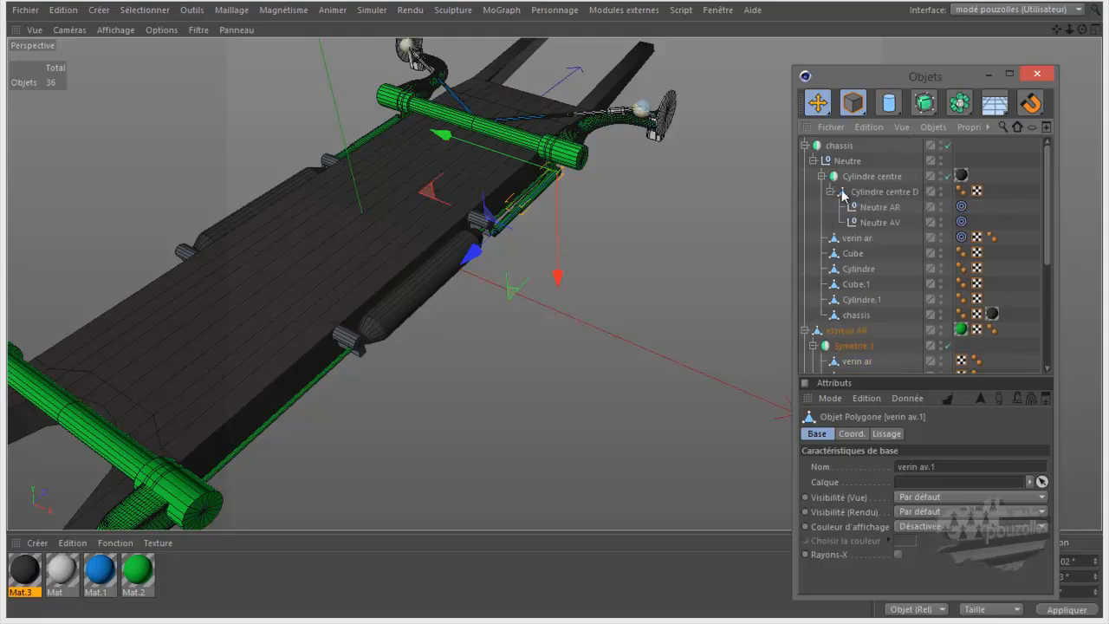
{"action": "left_click", "coordinate": [829, 191]}
{"action": "left_click", "coordinate": [822, 177]}
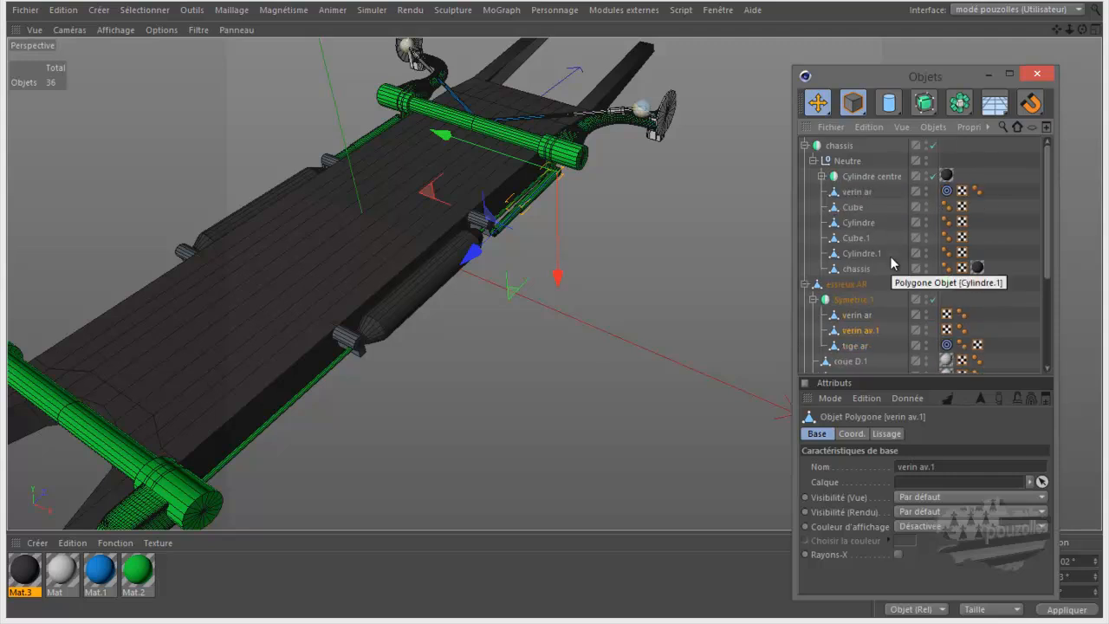
- Enlarge the object list, slide verin av.1 along its length to just behind the rear chassis bracket, and deselect it
{"action": "left_click_drag", "start_coordinate": [899, 375], "coordinate": [896, 517]}
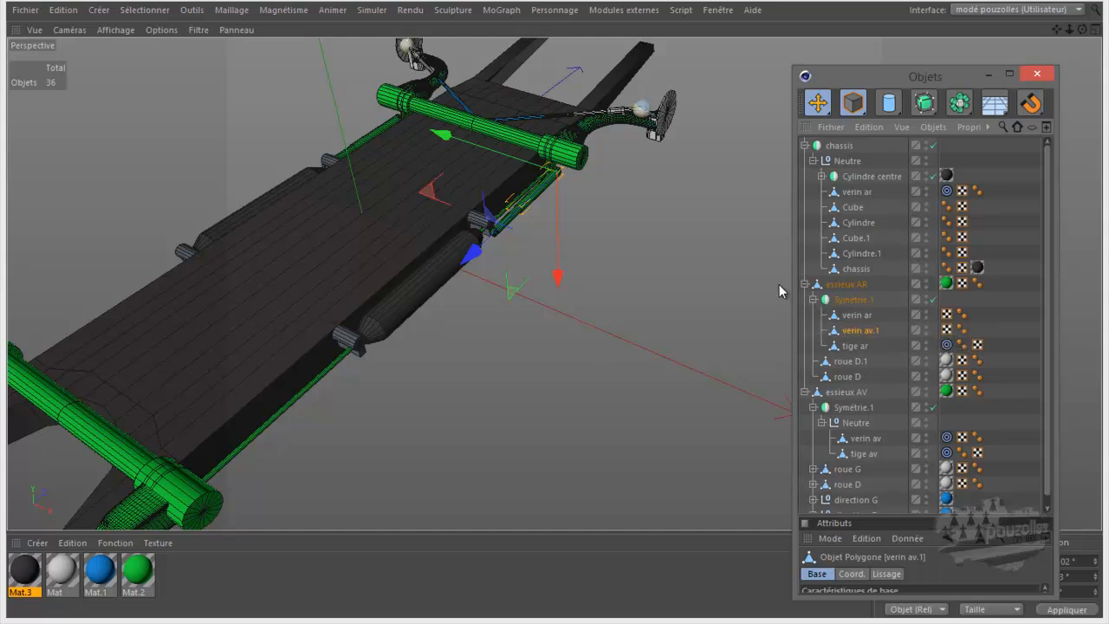
{"action": "left_click_drag", "start_coordinate": [470, 248], "coordinate": [252, 493]}
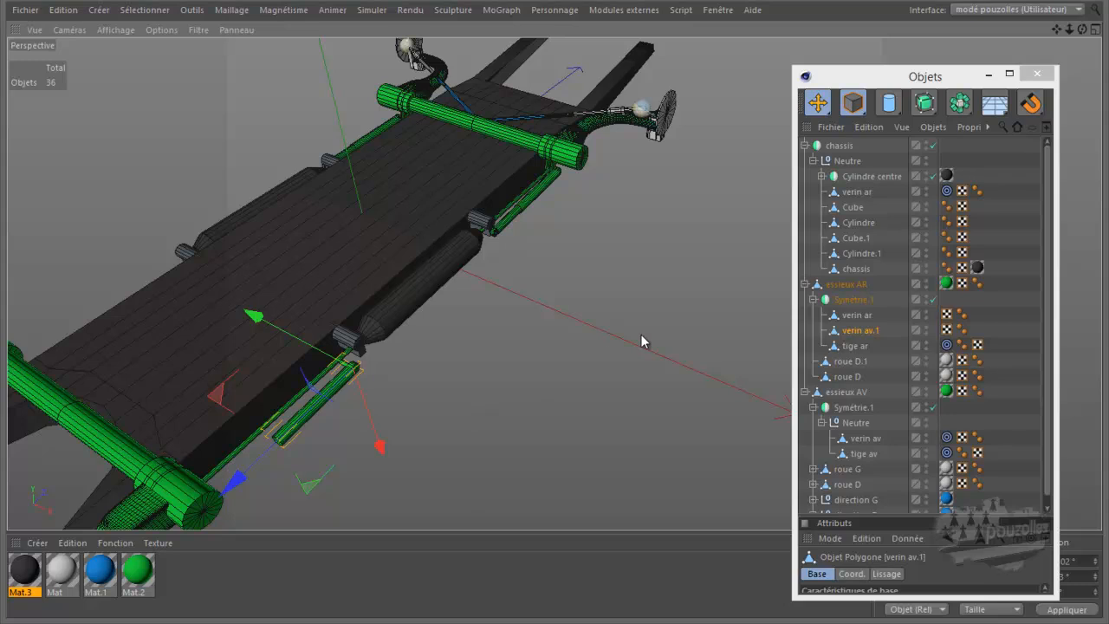
{"action": "left_click", "coordinate": [511, 227]}
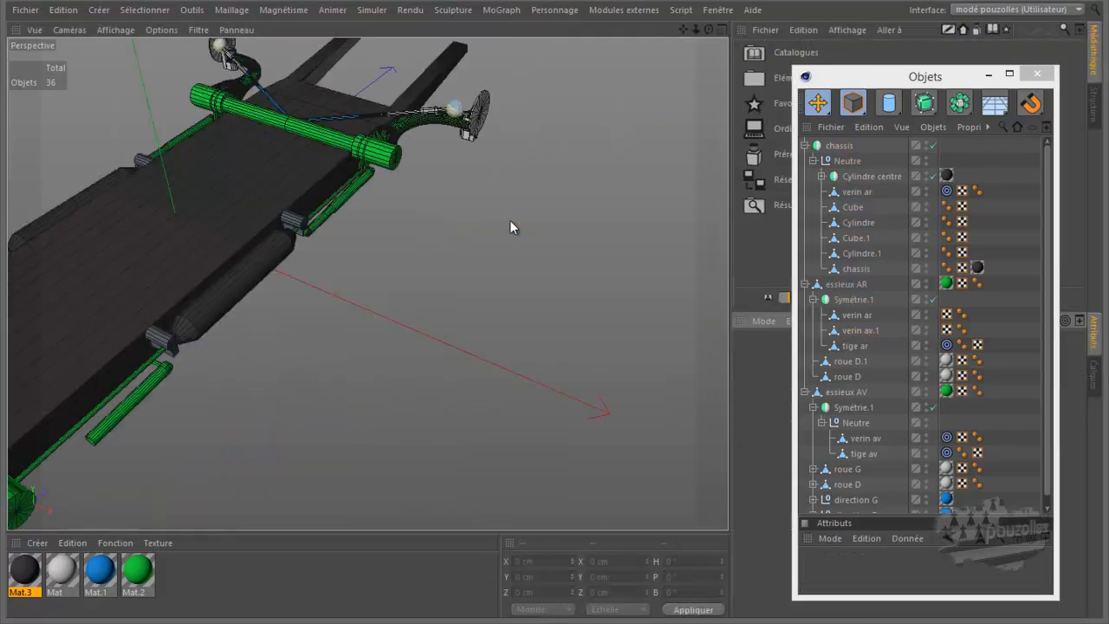
- Check which cylinder parts belong to the chassis, essieux AR and essieux AV, hiding the chassis's original verin ar in the viewport
{"action": "left_click", "coordinate": [325, 219]}
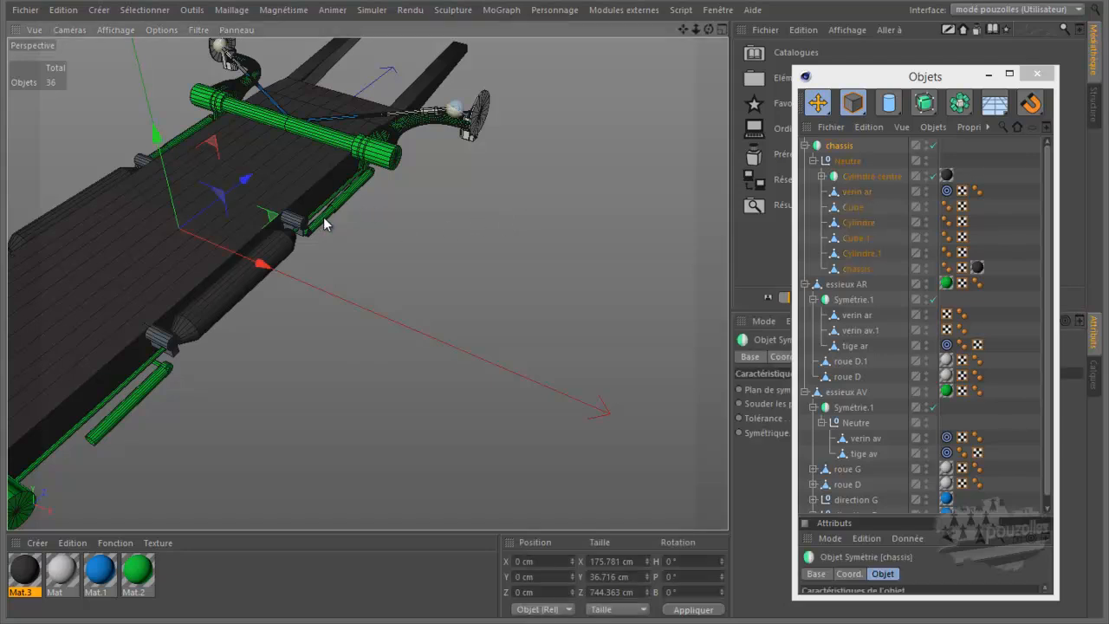
{"action": "left_click", "coordinate": [326, 225]}
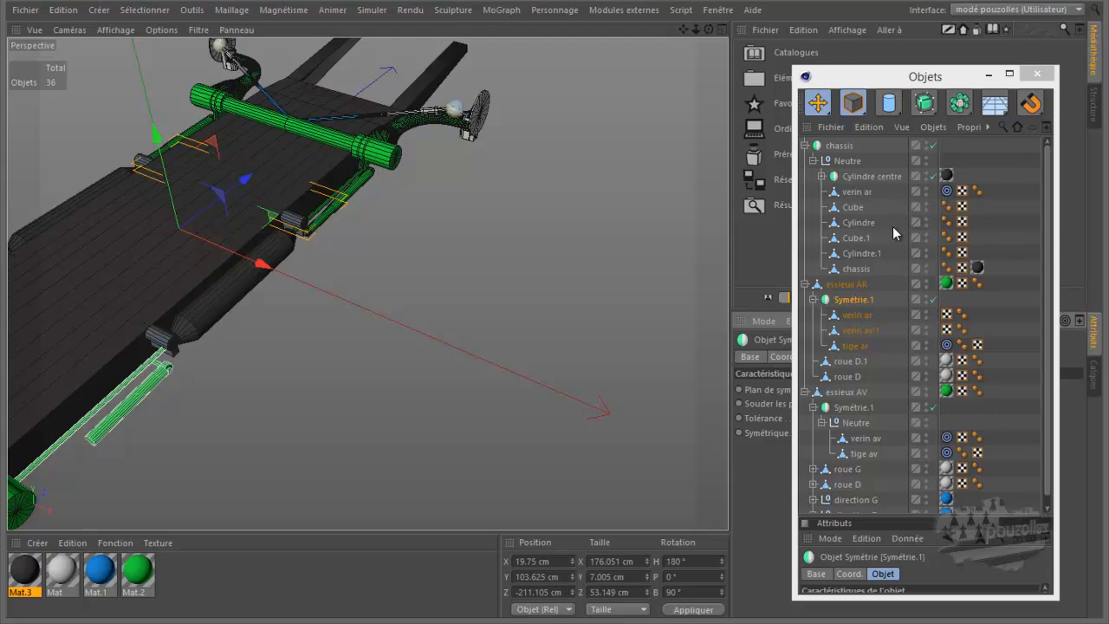
{"action": "scroll", "coordinate": [1051, 198], "scroll_direction": "down", "scroll_amount": 1}
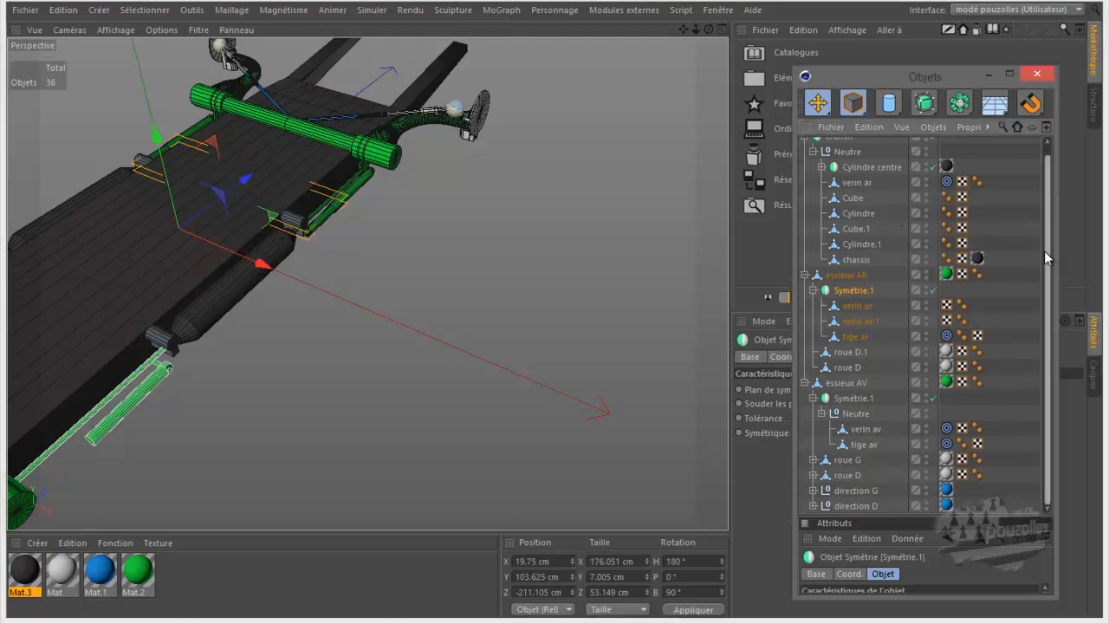
{"action": "left_click", "coordinate": [865, 430]}
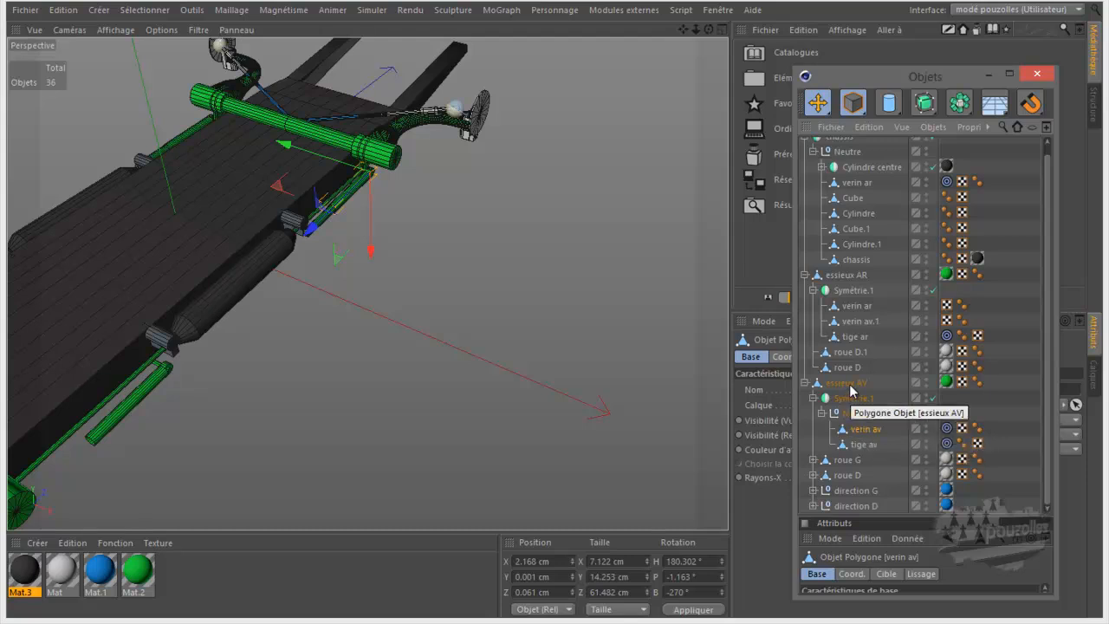
{"action": "left_click", "coordinate": [857, 324]}
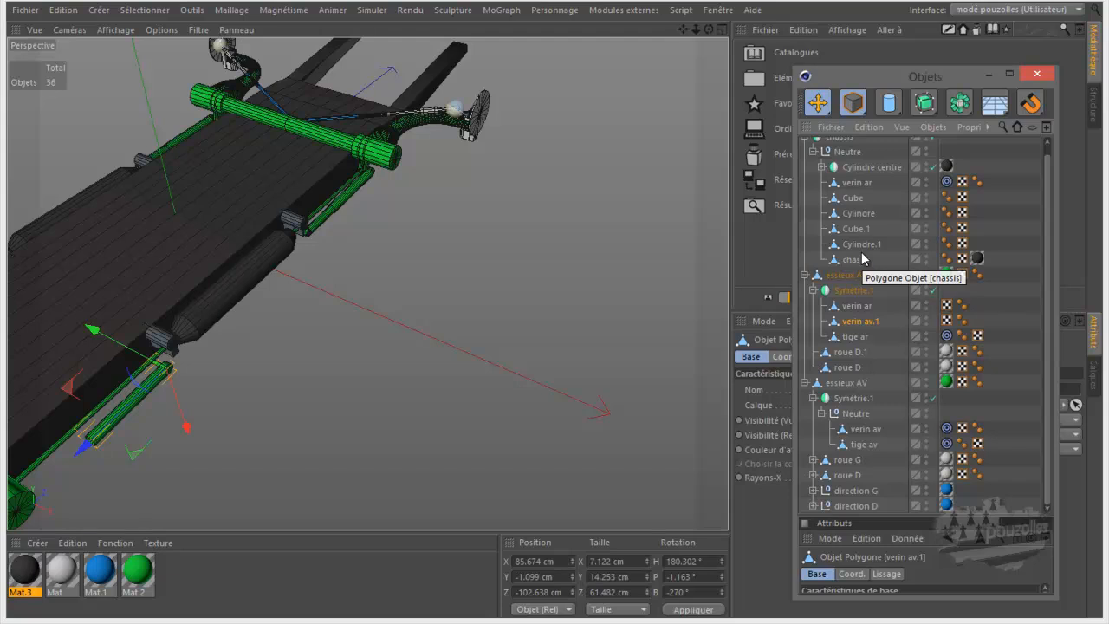
{"action": "scroll", "coordinate": [861, 258], "scroll_direction": "up", "scroll_amount": 1}
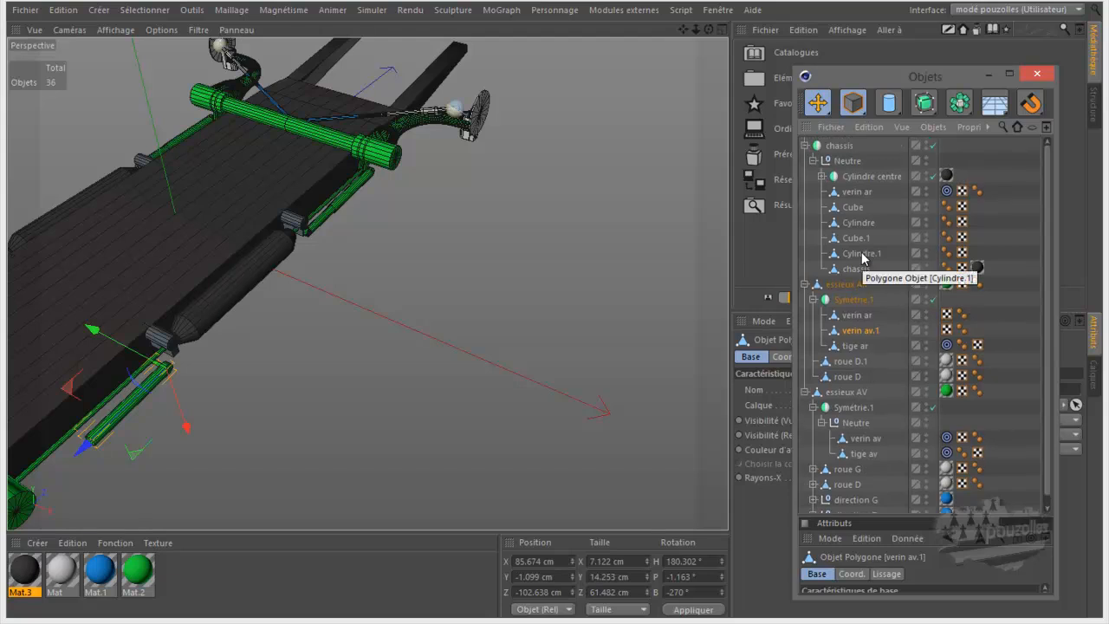
{"action": "left_click", "coordinate": [926, 188]}
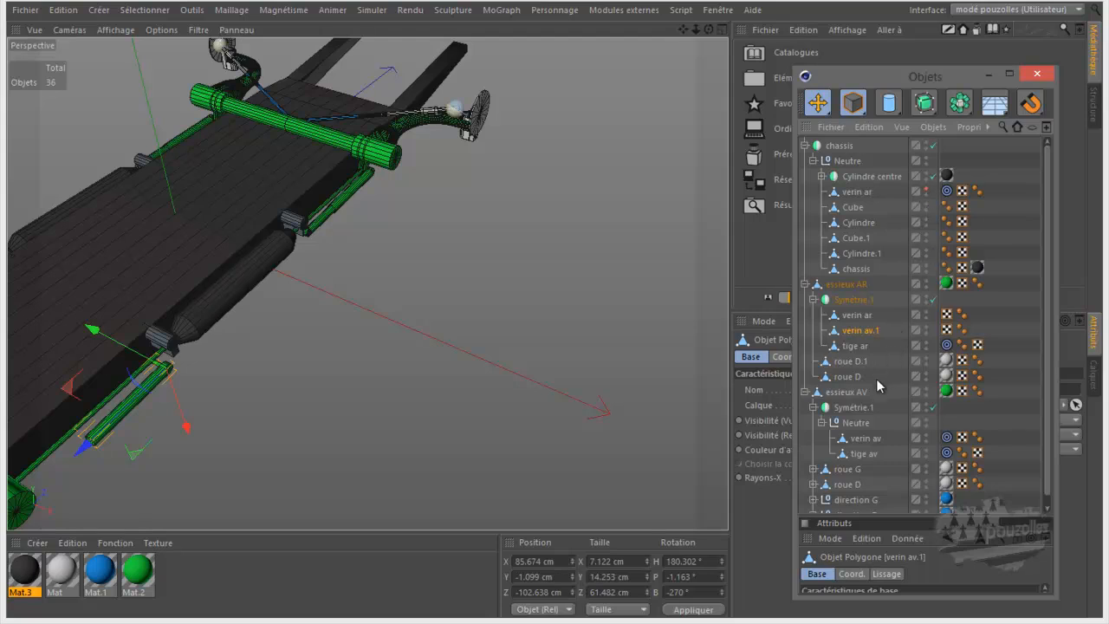
- Move essieux AR's verin ar into the chassis's Neutre above the original, and slide it lengthwise to the rear cylinder, at Z about -84.4 cm
{"action": "left_click", "coordinate": [859, 318]}
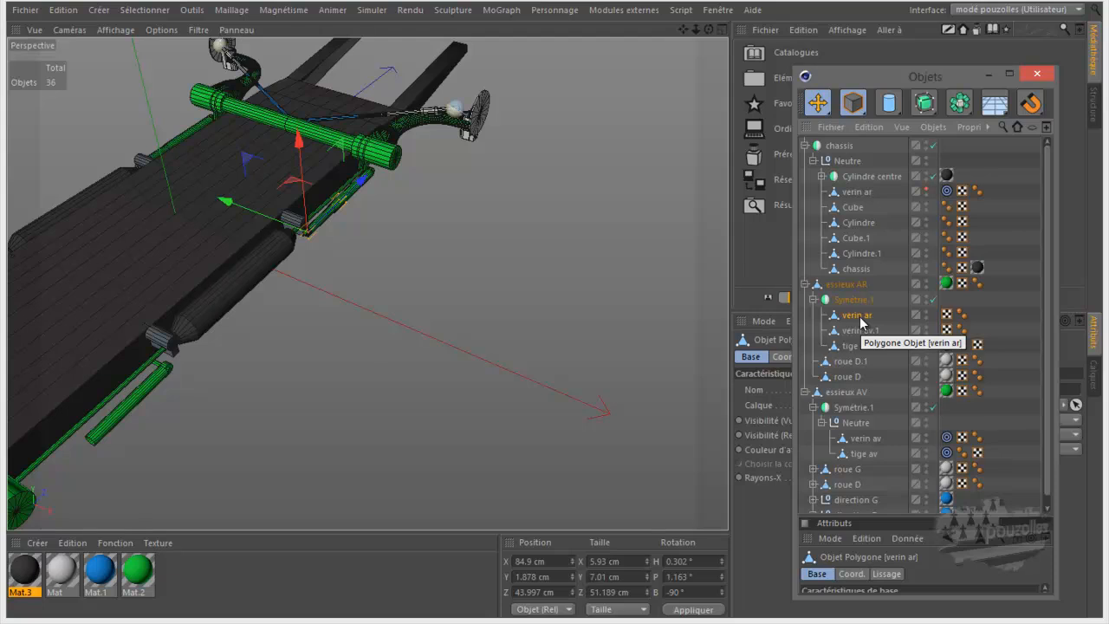
{"action": "left_click_drag", "start_coordinate": [860, 321], "coordinate": [860, 190]}
{"action": "left_click_drag", "start_coordinate": [367, 176], "coordinate": [295, 285]}
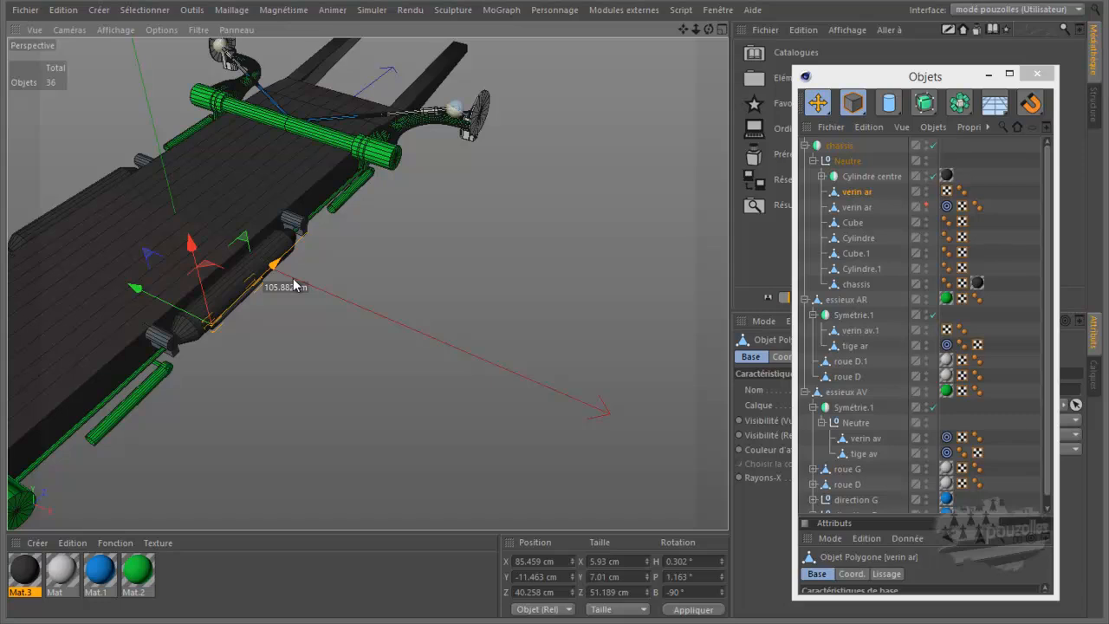
{"action": "left_click_drag", "start_coordinate": [294, 285], "coordinate": [166, 437]}
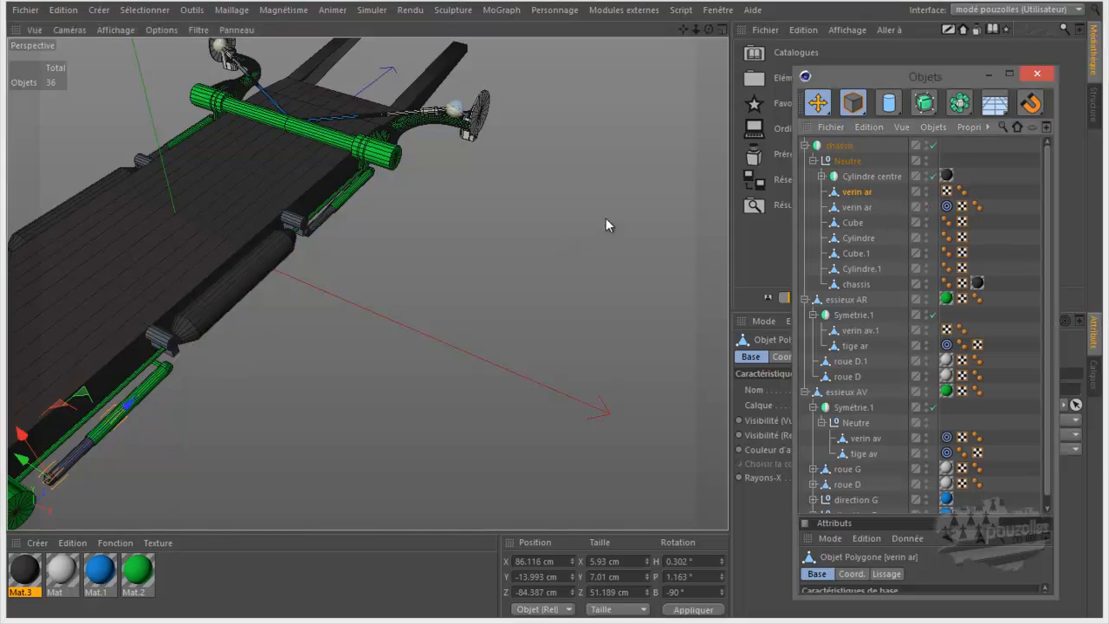
- Move the duplicated verin ar and verin av.1 together in the side view to the rear bracket, at Y about -0.4 cm and Z about -132.7 cm
{"action": "left_click", "coordinate": [860, 207]}
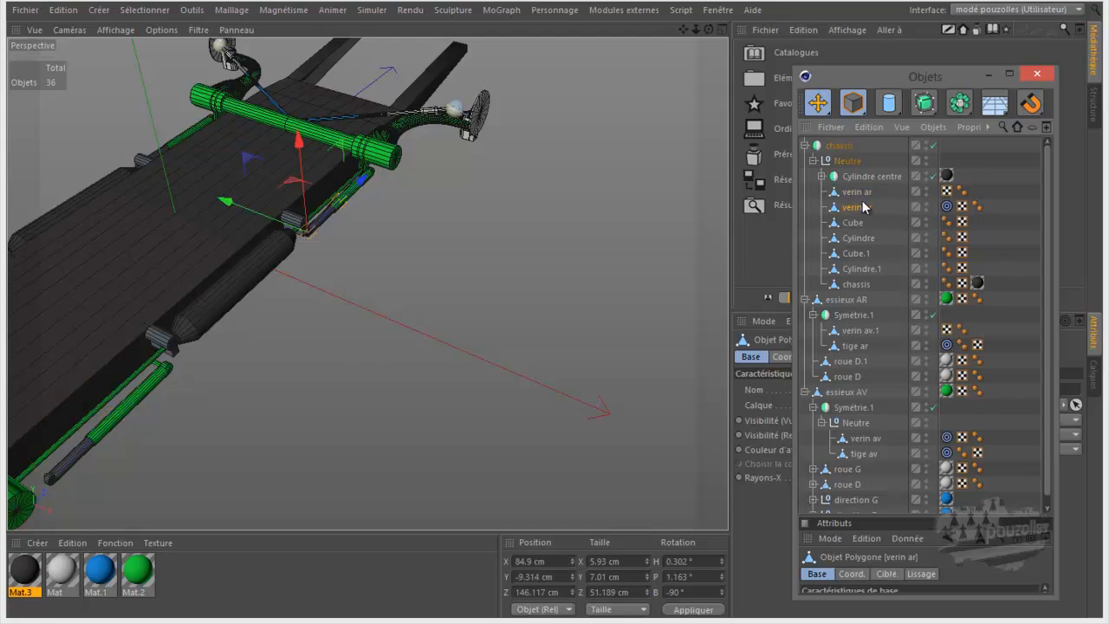
{"action": "left_click", "coordinate": [860, 192]}
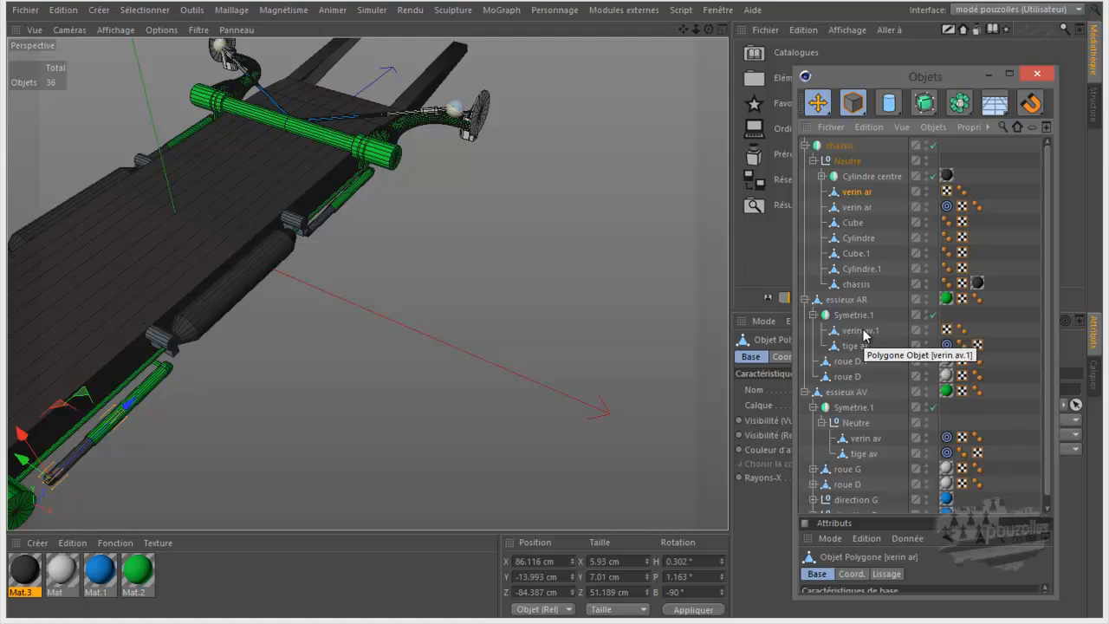
{"action": "left_click", "coordinate": [862, 331], "text": "ctrl"}
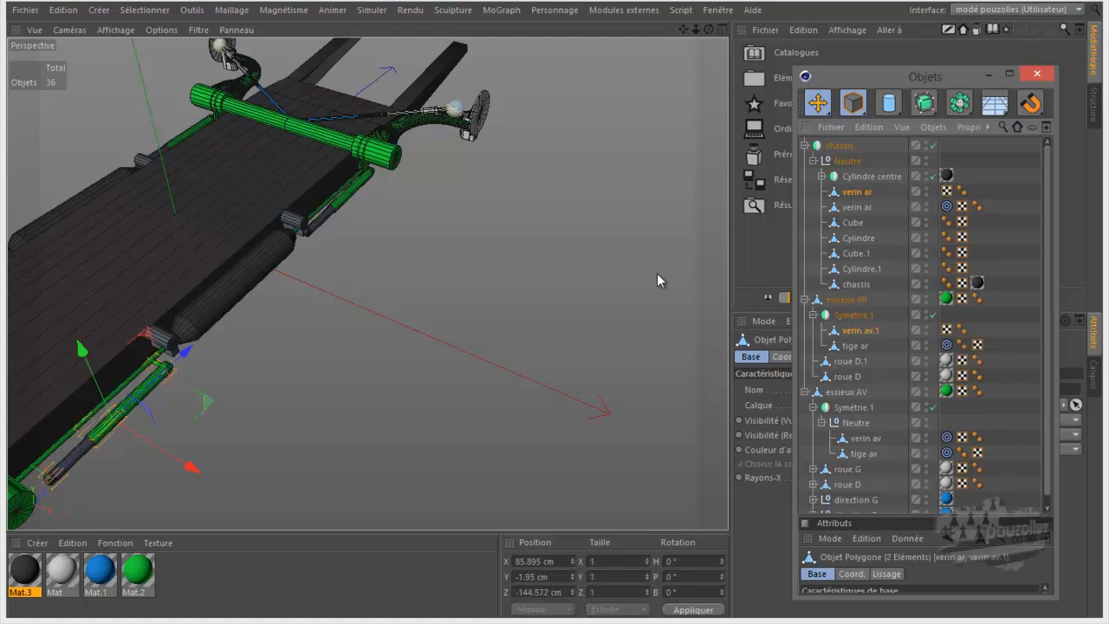
{"action": "middle_click", "coordinate": [592, 271]}
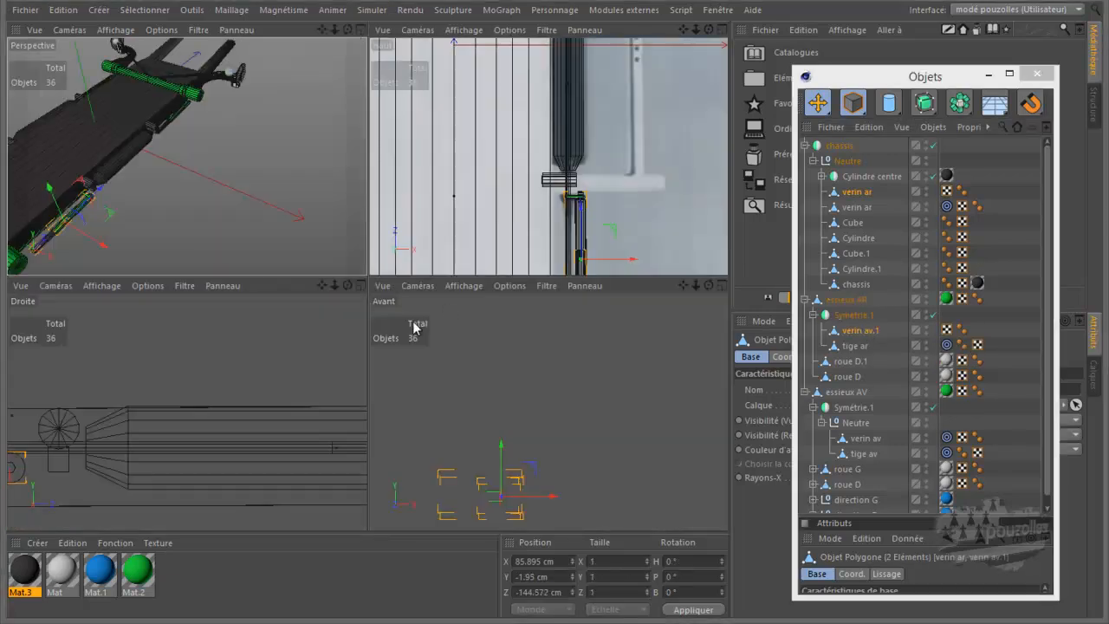
{"action": "middle_click", "coordinate": [309, 382]}
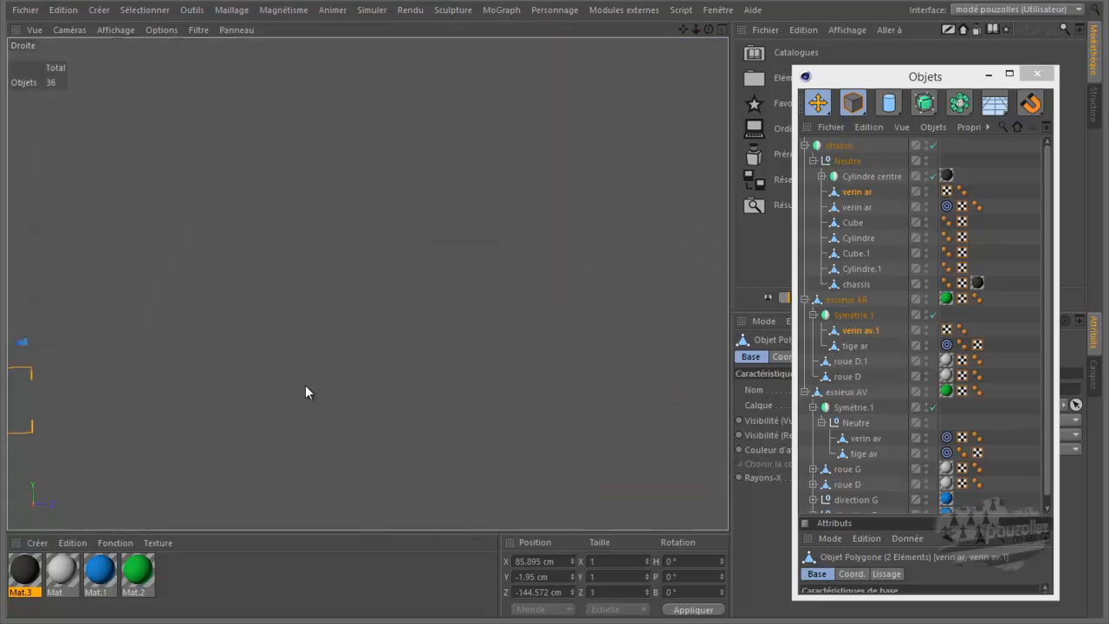
{"action": "scroll", "coordinate": [636, 294], "scroll_direction": "down", "scroll_amount": 7}
{"action": "scroll", "coordinate": [640, 302], "scroll_direction": "down", "scroll_amount": 1}
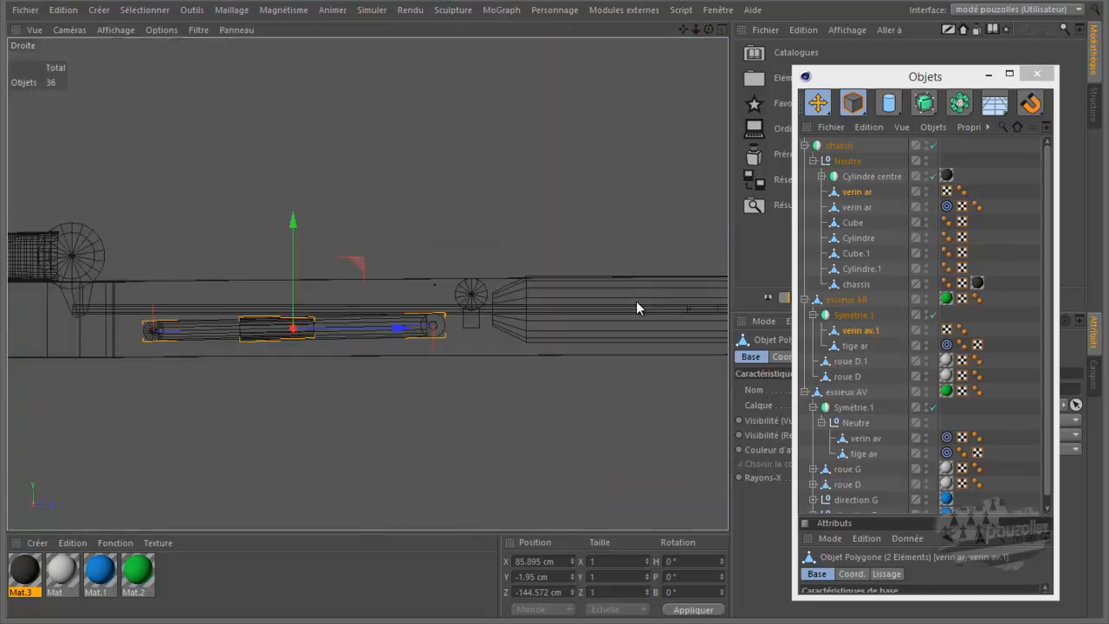
{"action": "scroll", "coordinate": [207, 343], "scroll_direction": "up", "scroll_amount": 4}
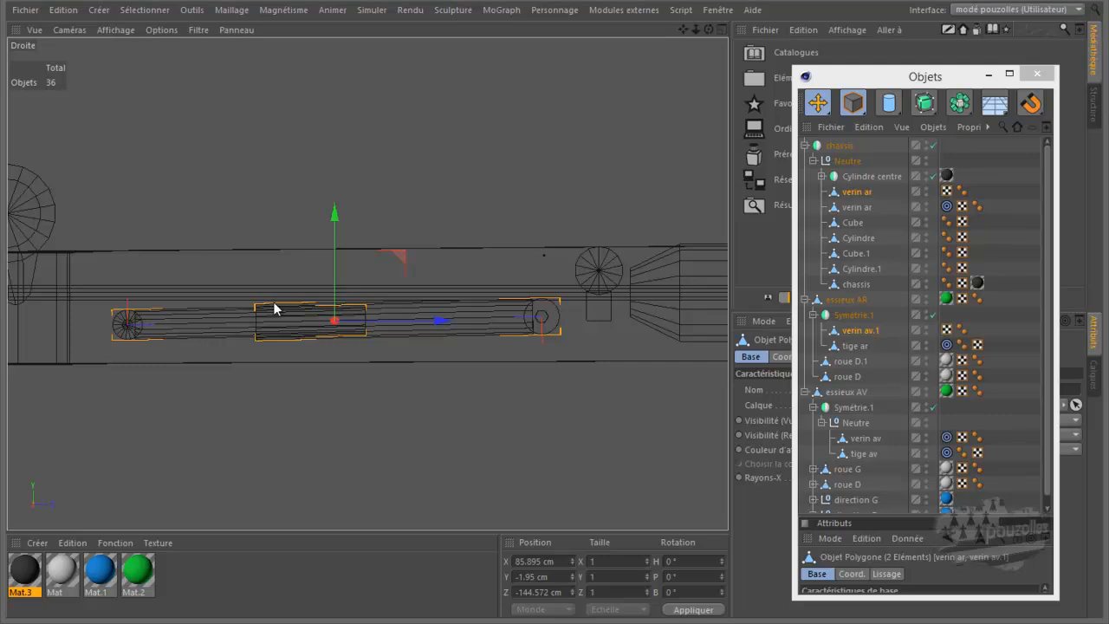
{"action": "scroll", "coordinate": [369, 291], "scroll_direction": "down", "scroll_amount": 2}
{"action": "middle_click_drag", "start_coordinate": [369, 291], "coordinate": [435, 290], "text": "alt"}
{"action": "left_click_drag", "start_coordinate": [382, 234], "coordinate": [381, 224]}
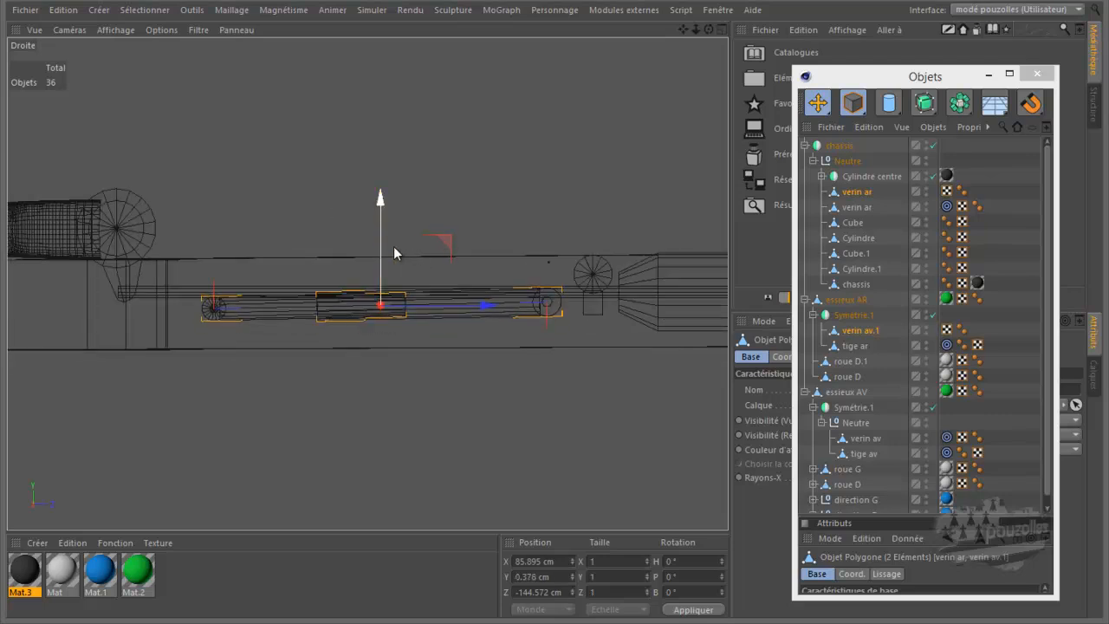
{"action": "left_click_drag", "start_coordinate": [488, 305], "coordinate": [531, 320]}
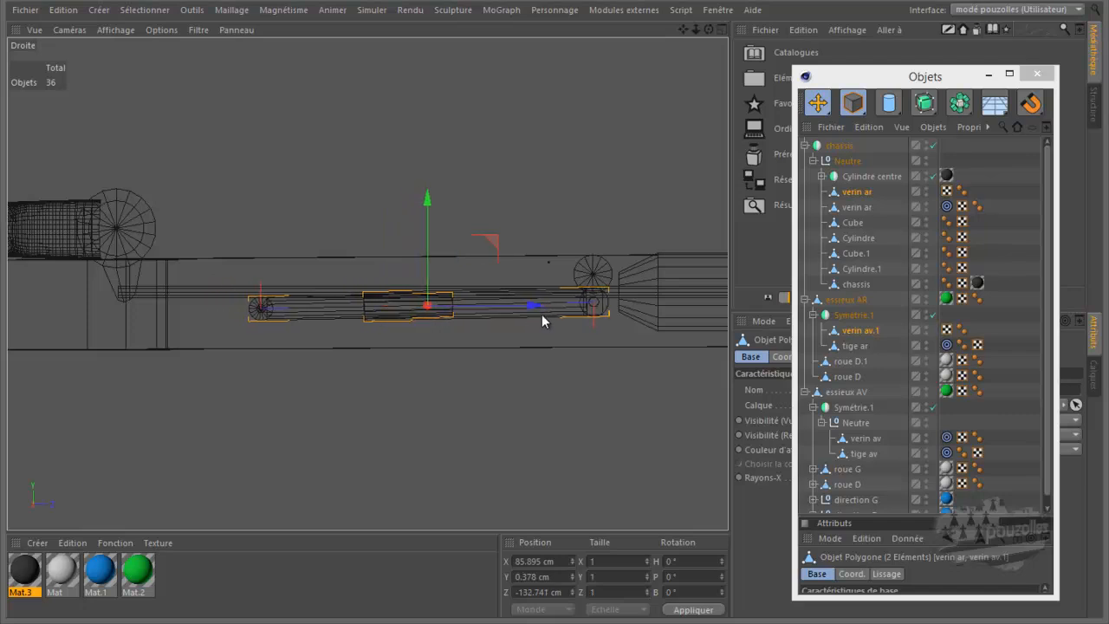
{"action": "left_click_drag", "start_coordinate": [426, 199], "coordinate": [427, 205]}
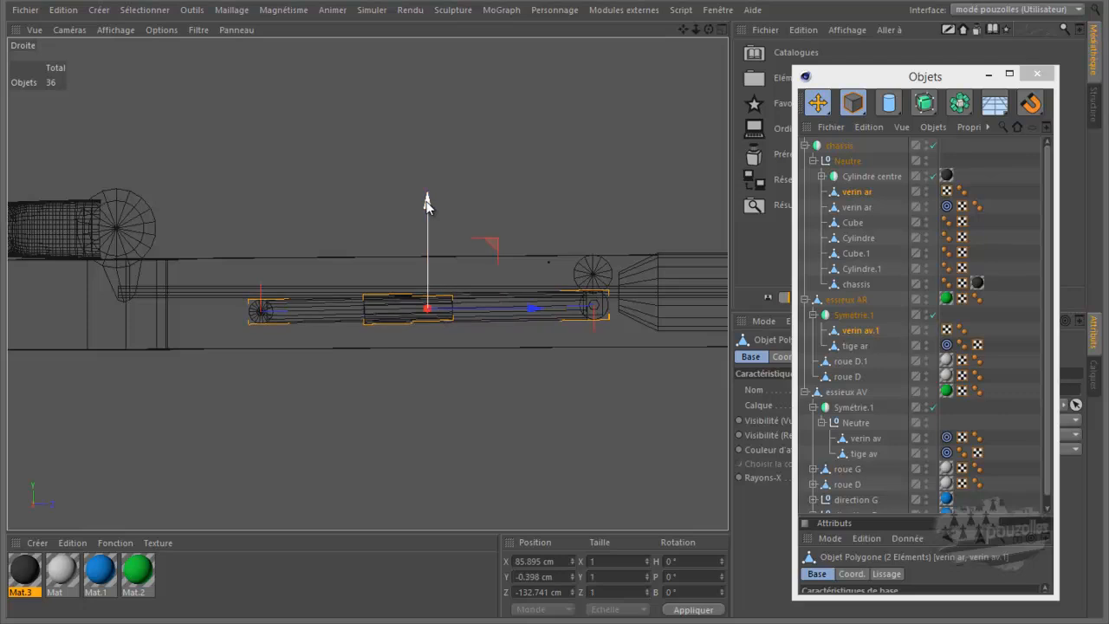
- Move only the chassis's upper verin ar to the rear axle's pivot in the side view, at Y about -7.8 cm and Z about -107.1 cm
{"action": "left_click", "coordinate": [308, 313]}
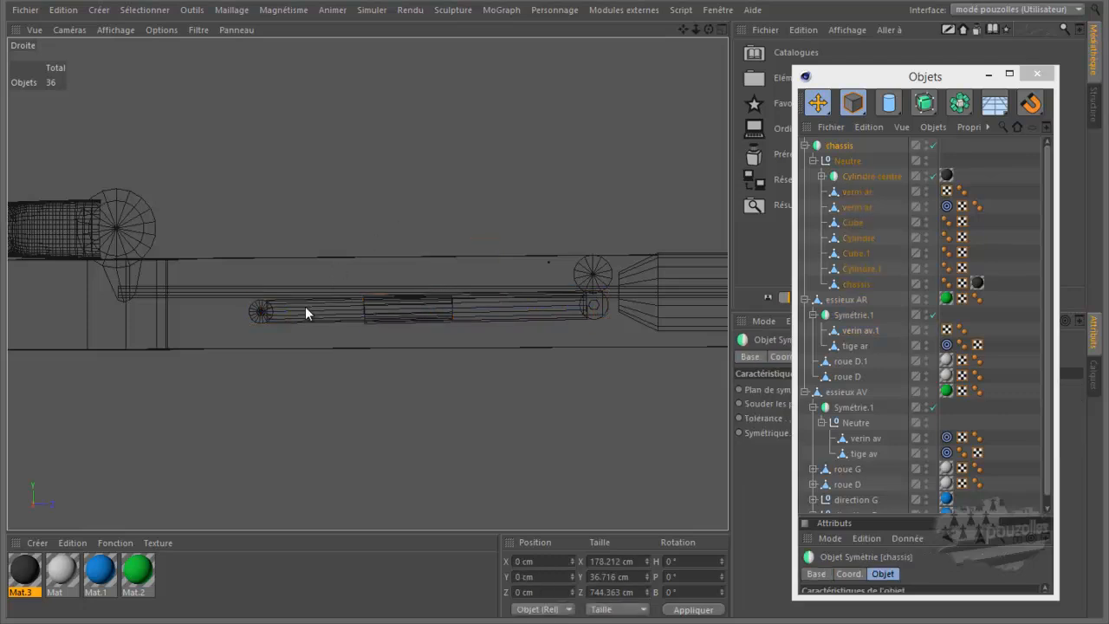
{"action": "left_click", "coordinate": [855, 192]}
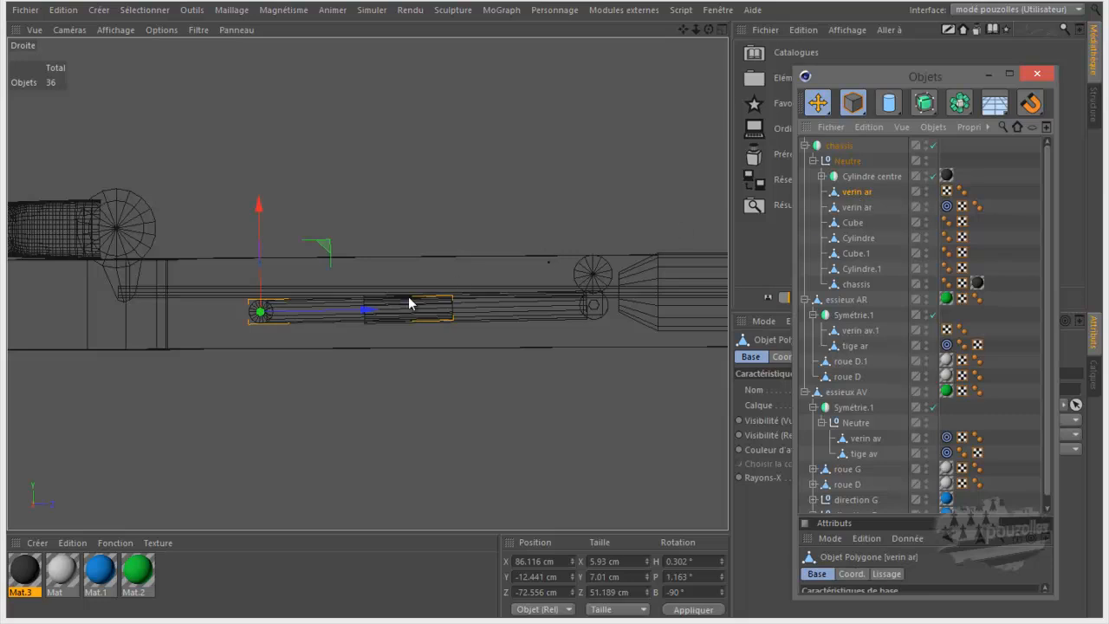
{"action": "left_click_drag", "start_coordinate": [366, 312], "coordinate": [227, 318]}
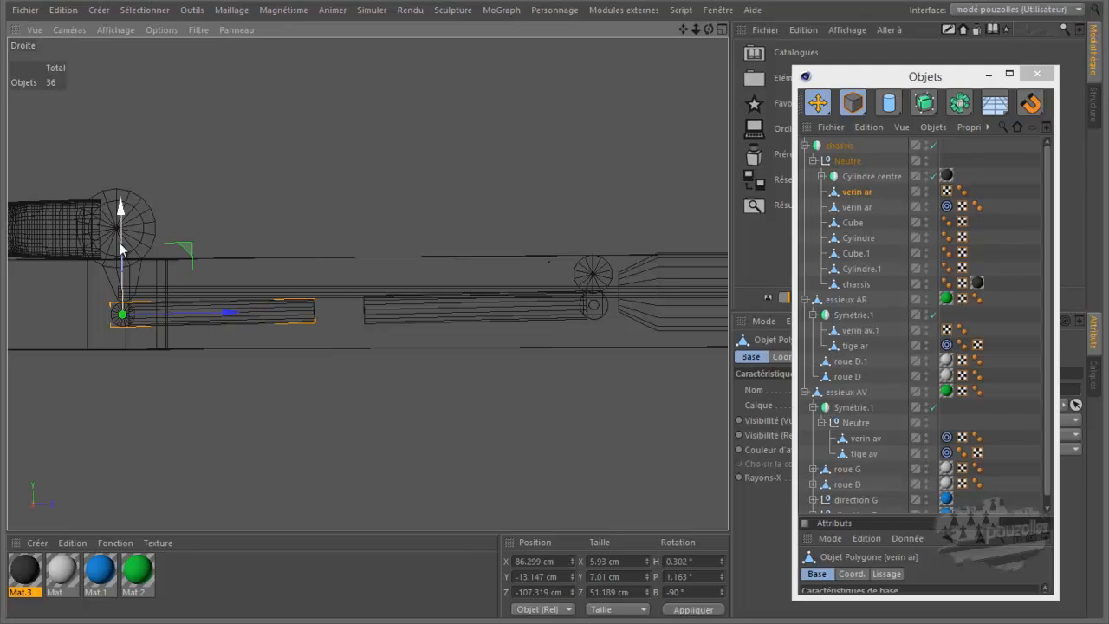
{"action": "left_click_drag", "start_coordinate": [122, 249], "coordinate": [122, 234]}
{"action": "scroll", "coordinate": [87, 285], "scroll_direction": "up", "scroll_amount": 4}
{"action": "scroll", "coordinate": [152, 249], "scroll_direction": "up", "scroll_amount": 4}
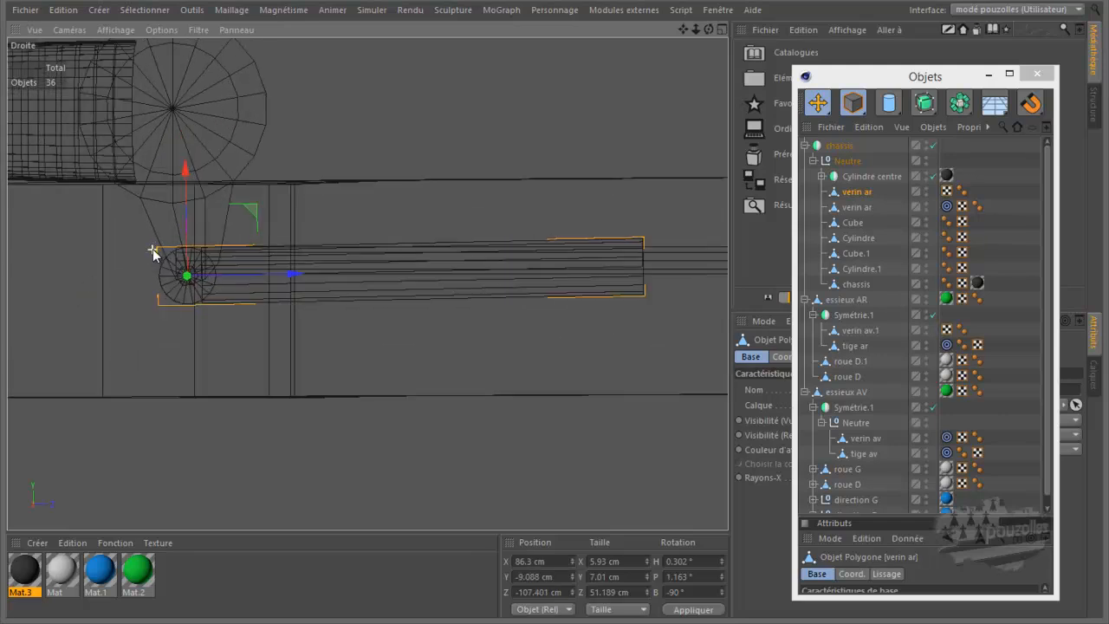
{"action": "scroll", "coordinate": [153, 252], "scroll_direction": "up", "scroll_amount": 2}
{"action": "left_click_drag", "start_coordinate": [207, 201], "coordinate": [215, 178]}
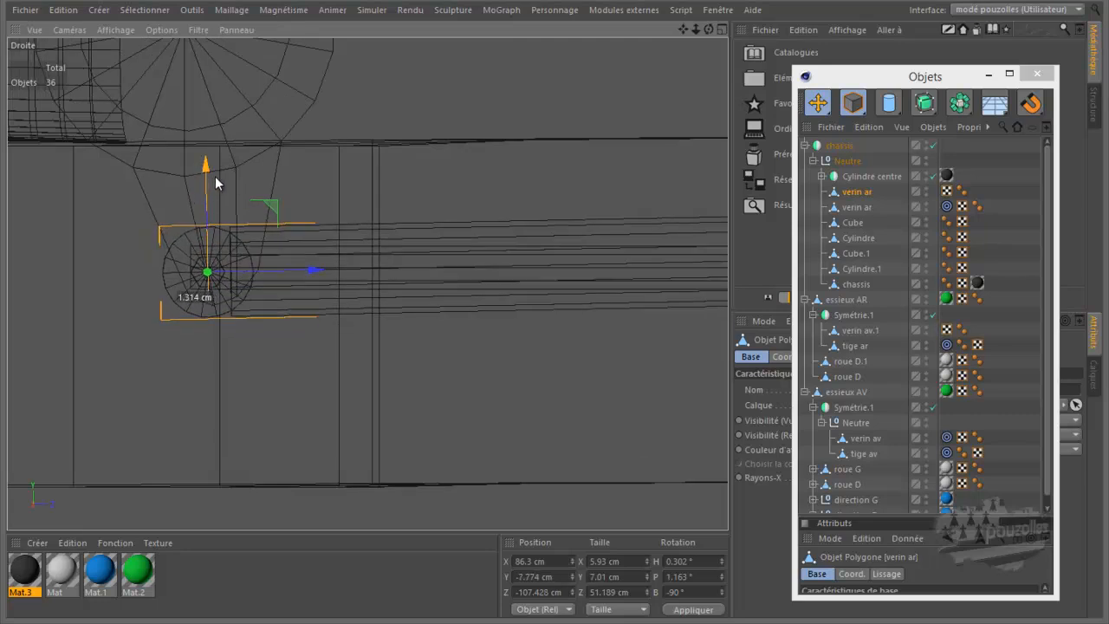
{"action": "left_click_drag", "start_coordinate": [312, 274], "coordinate": [313, 273]}
{"action": "scroll", "coordinate": [217, 379], "scroll_direction": "down", "scroll_amount": 6}
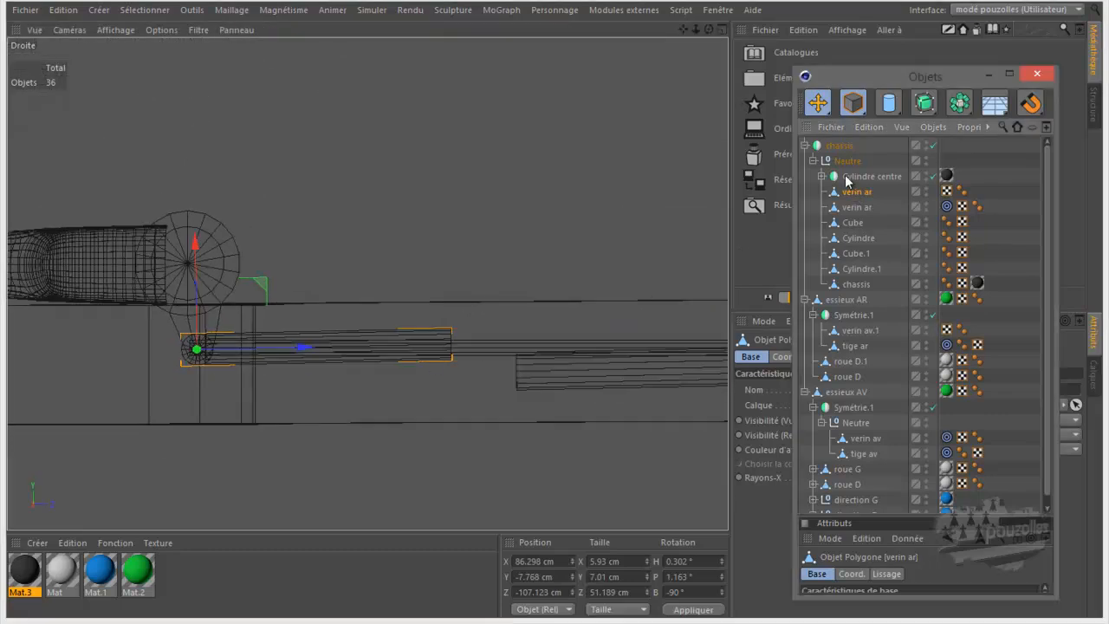
- Rectangle-select the points at verin ar's free end and extend them along the cylinder to Z about 69.1 cm
{"action": "left_click", "coordinate": [818, 104]}
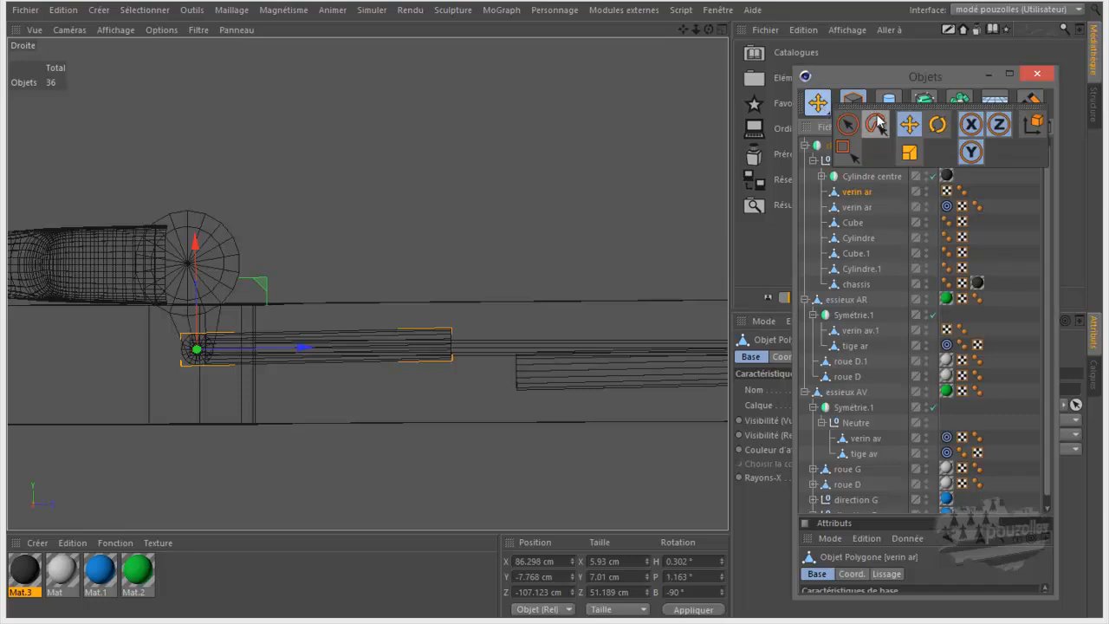
{"action": "left_click", "coordinate": [842, 148]}
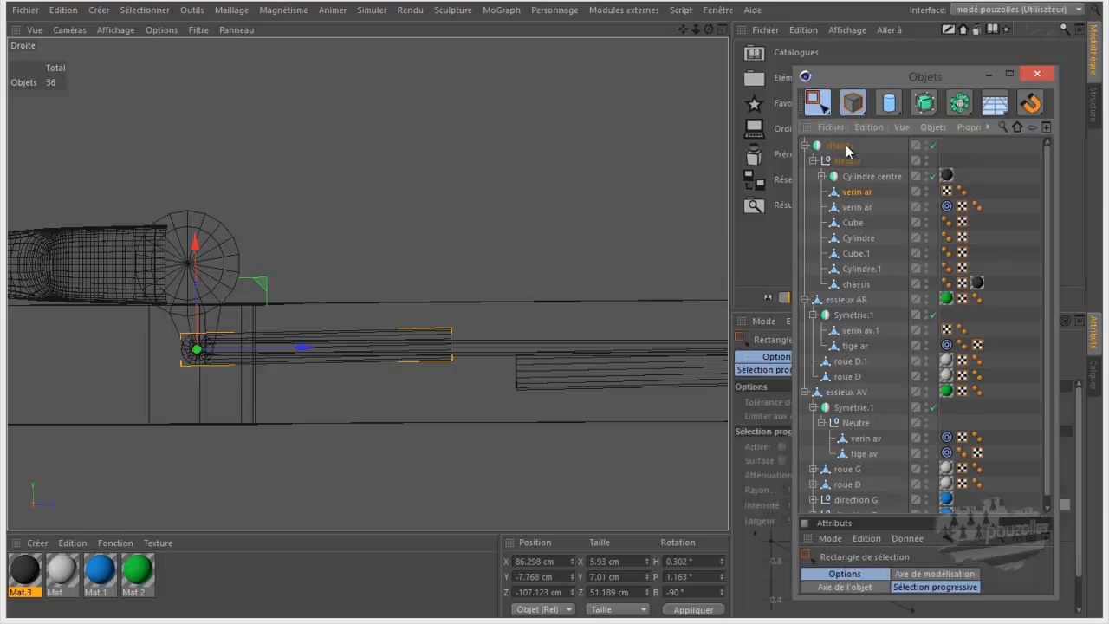
{"action": "left_click", "coordinate": [854, 102]}
{"action": "left_click", "coordinate": [941, 125]}
{"action": "left_click_drag", "start_coordinate": [523, 271], "coordinate": [428, 413]}
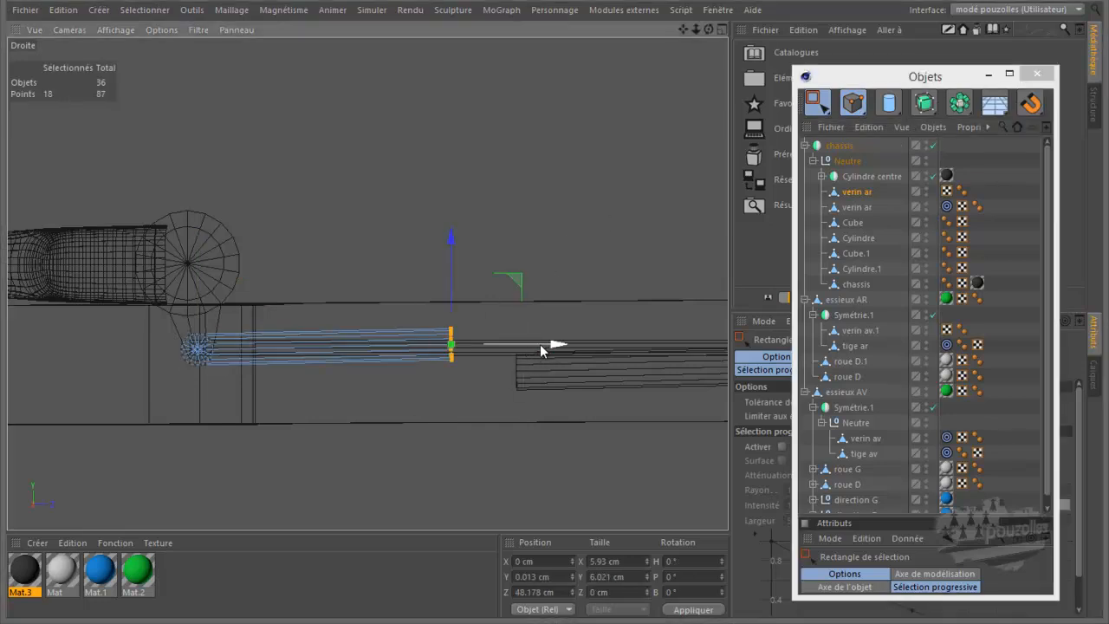
{"action": "left_click_drag", "start_coordinate": [553, 347], "coordinate": [663, 344]}
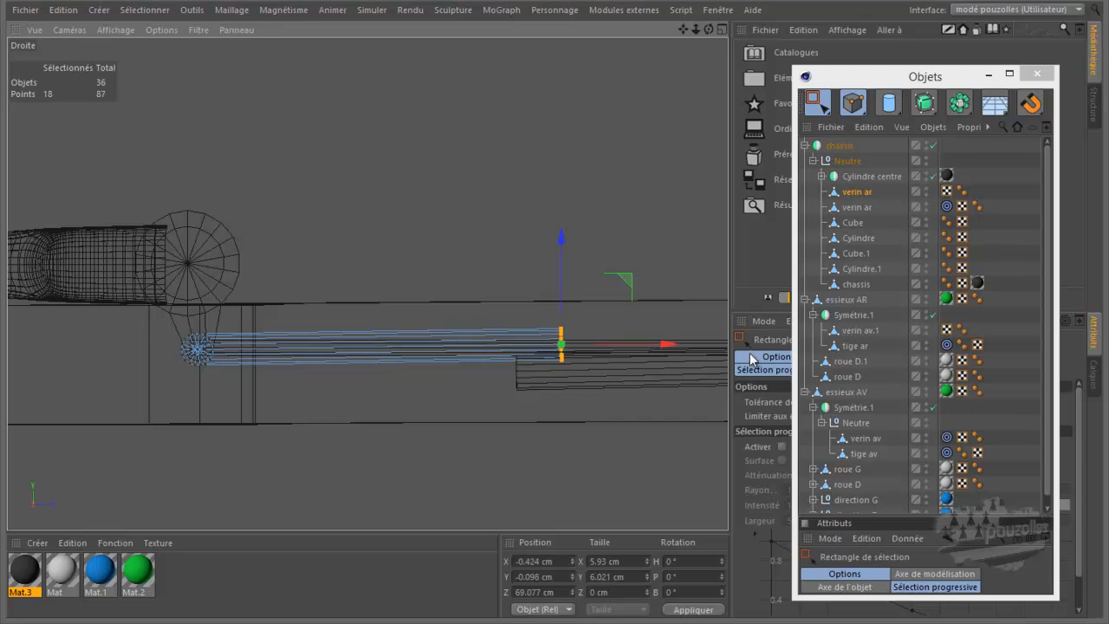
- Extend the free-end points of verin av.1 toward the rear axle to Z about 73.4 cm, and deselect them
{"action": "left_click", "coordinate": [847, 332]}
{"action": "left_click_drag", "start_coordinate": [578, 308], "coordinate": [479, 433]}
{"action": "key", "text": "e"}
{"action": "left_click_drag", "start_coordinate": [616, 372], "coordinate": [559, 355]}
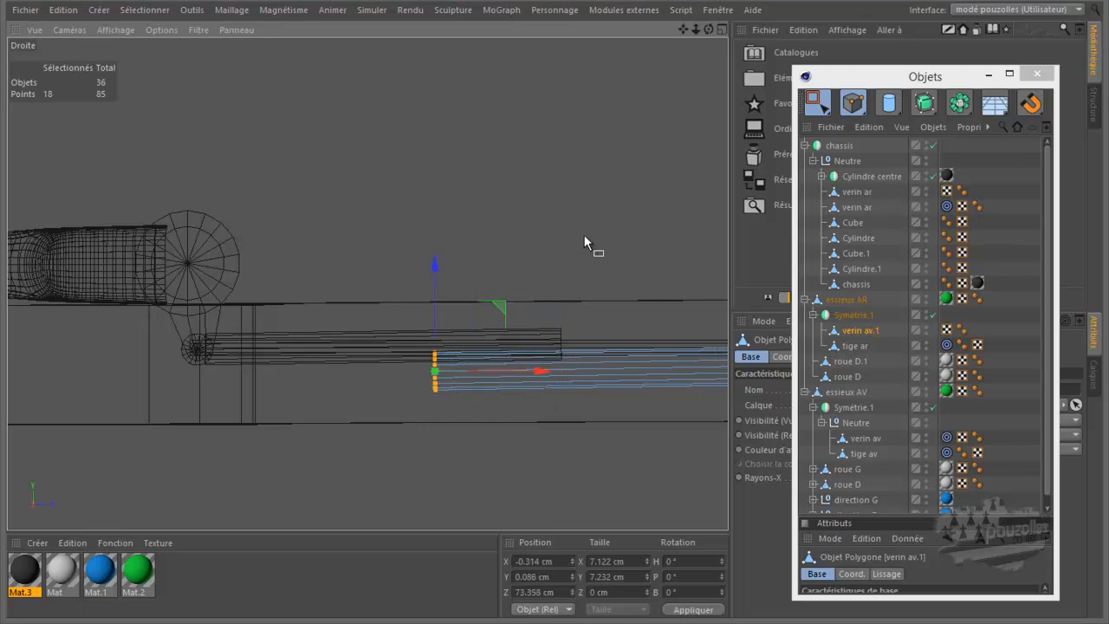
{"action": "left_click", "coordinate": [685, 215]}
- Return to model mode with the Move tool and show the rear cylinder close up in the perspective view
{"action": "left_click", "coordinate": [853, 102]}
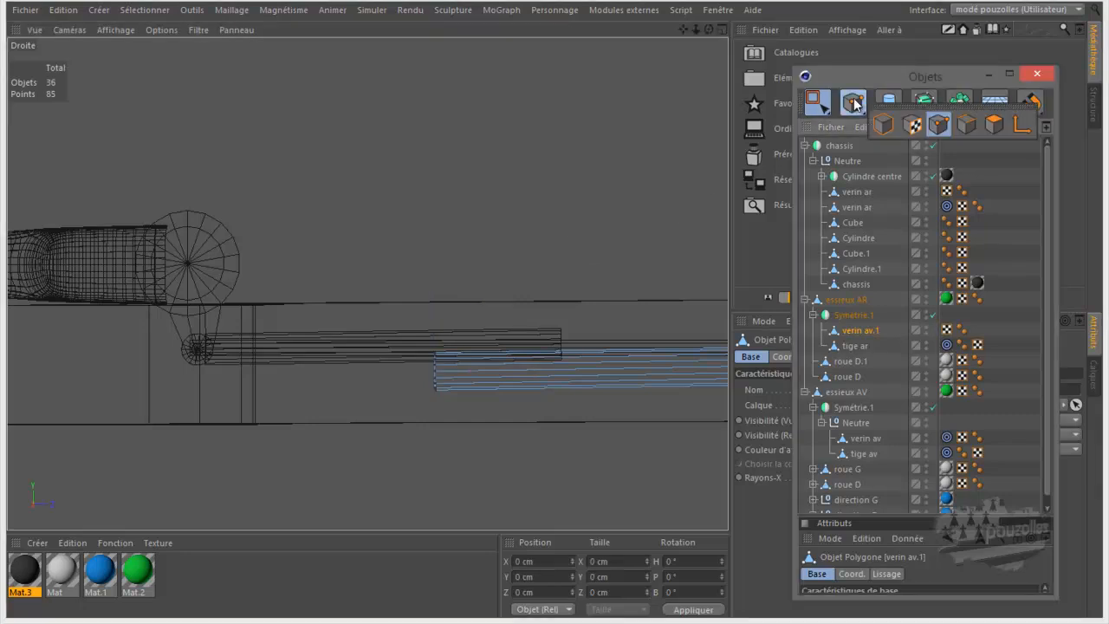
{"action": "left_click", "coordinate": [884, 126]}
{"action": "left_click", "coordinate": [828, 104]}
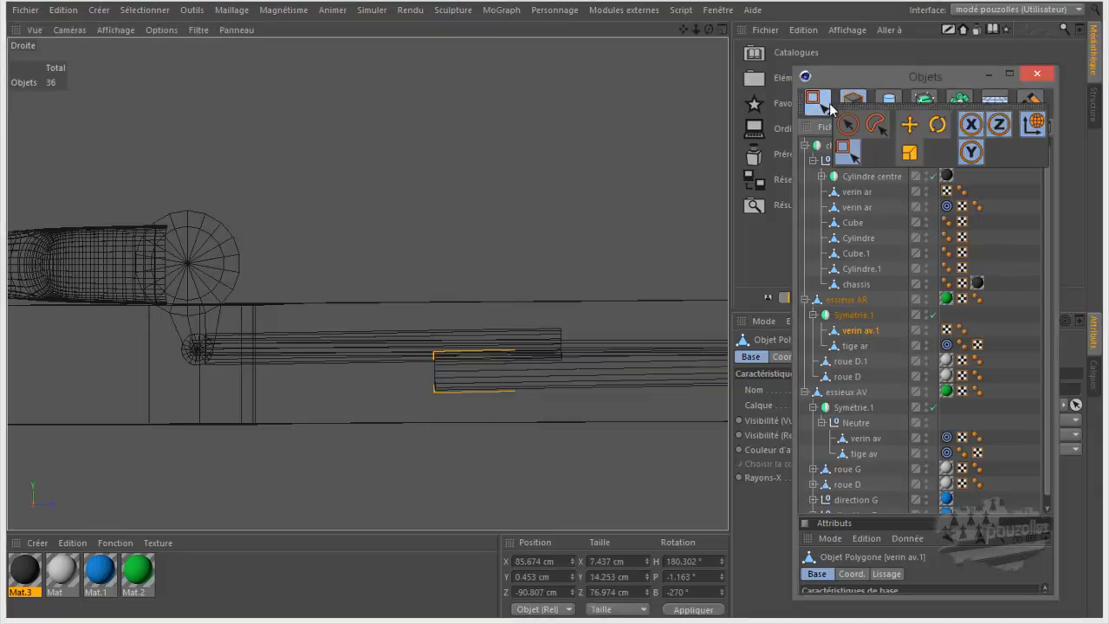
{"action": "left_click", "coordinate": [909, 124]}
{"action": "scroll", "coordinate": [325, 273], "scroll_direction": "down", "scroll_amount": 2}
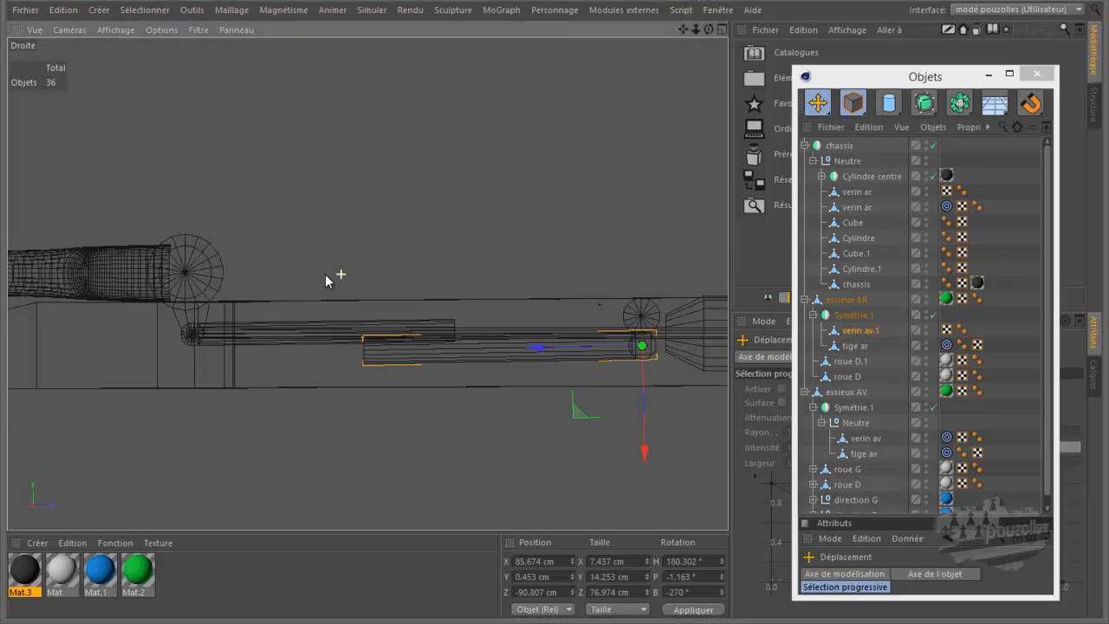
{"action": "scroll", "coordinate": [325, 273], "scroll_direction": "down", "scroll_amount": 1}
{"action": "middle_click", "coordinate": [376, 235]}
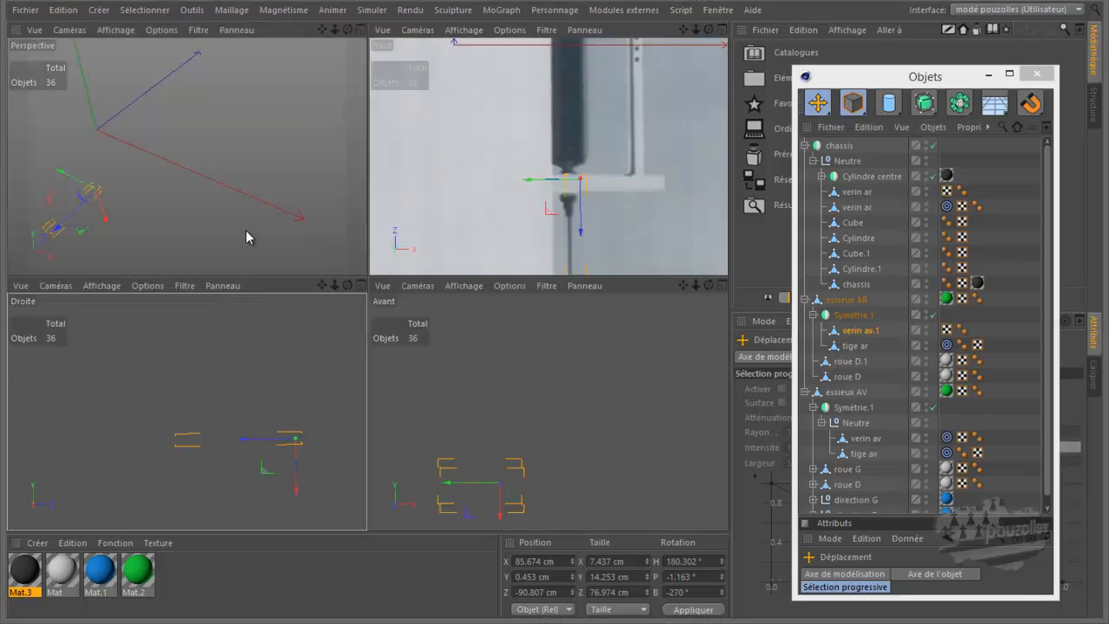
{"action": "middle_click", "coordinate": [245, 231]}
{"action": "left_click_drag", "start_coordinate": [446, 206], "coordinate": [282, 373], "text": "alt"}
{"action": "scroll", "coordinate": [232, 328], "scroll_direction": "up", "scroll_amount": 6}
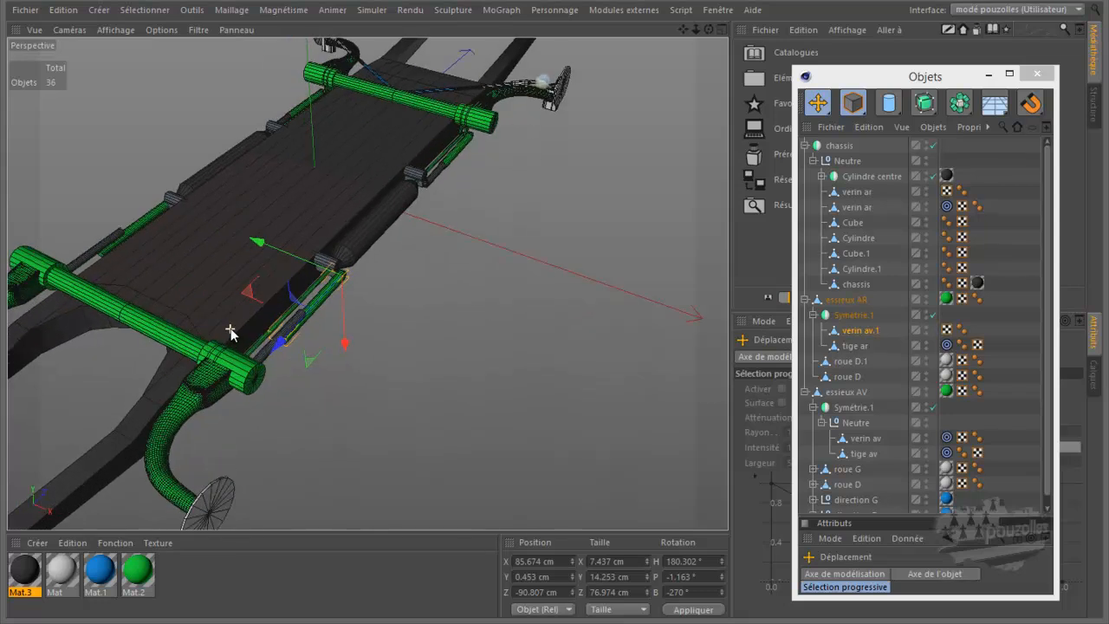
{"action": "scroll", "coordinate": [298, 314], "scroll_direction": "up", "scroll_amount": 2}
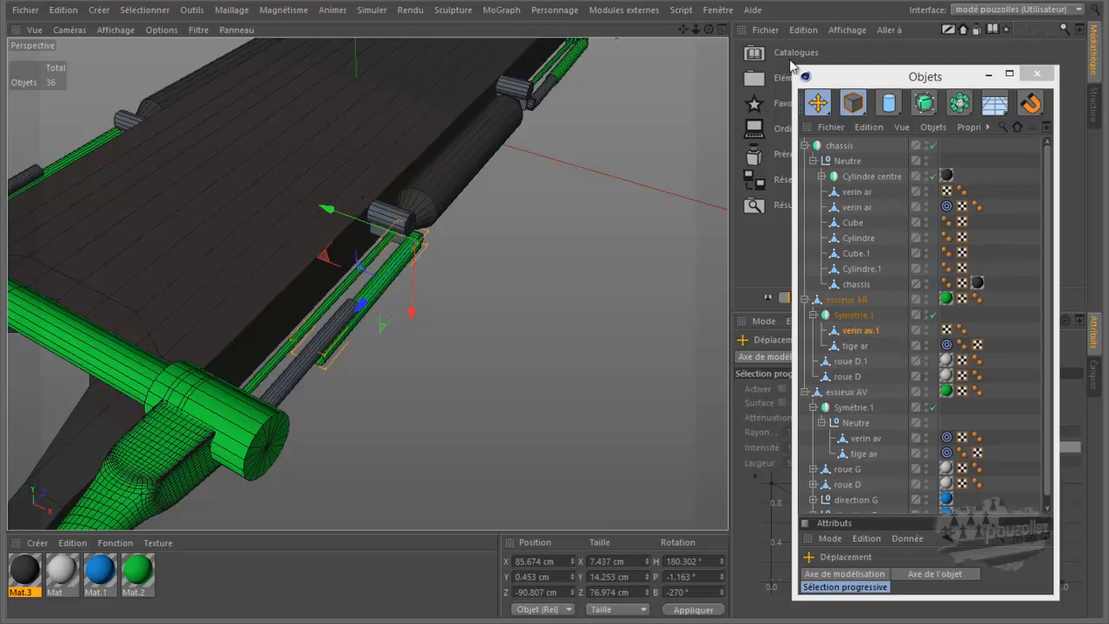
- Reload the modé pouzolles (Utilisateur) layout and lower the floating object list to uncover the view controls
{"action": "left_click", "coordinate": [1010, 10]}
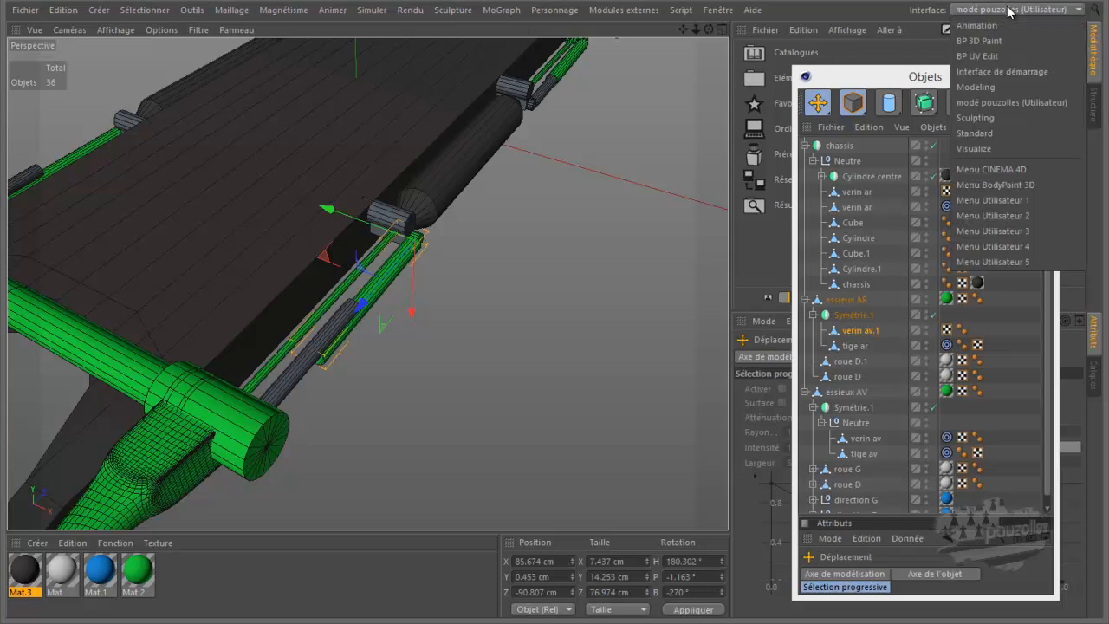
{"action": "left_click", "coordinate": [996, 100]}
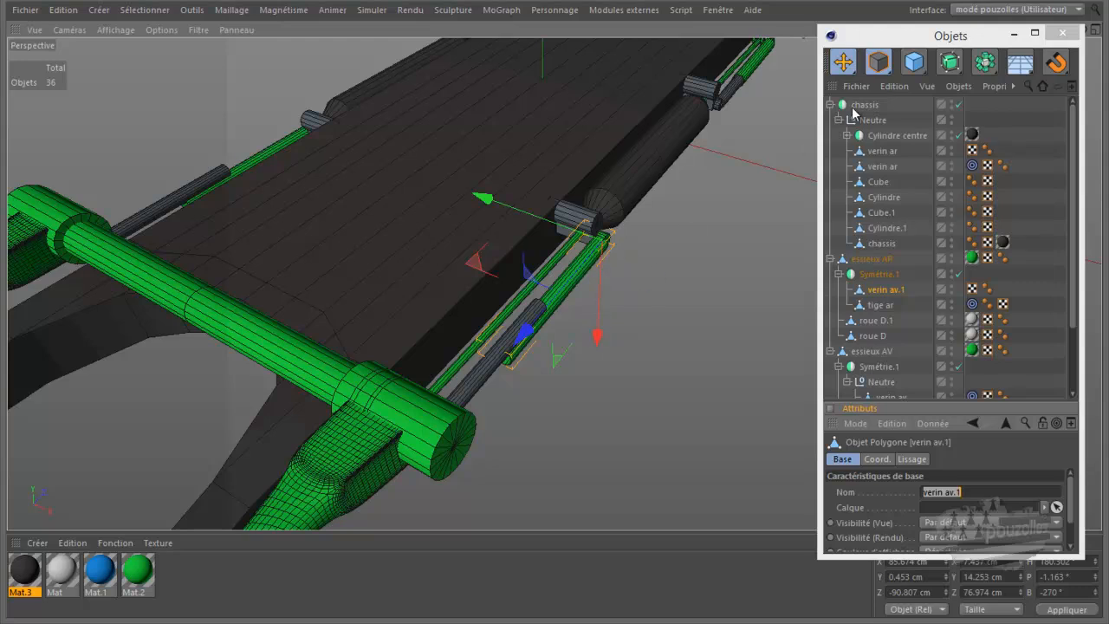
{"action": "left_click_drag", "start_coordinate": [991, 44], "coordinate": [993, 75]}
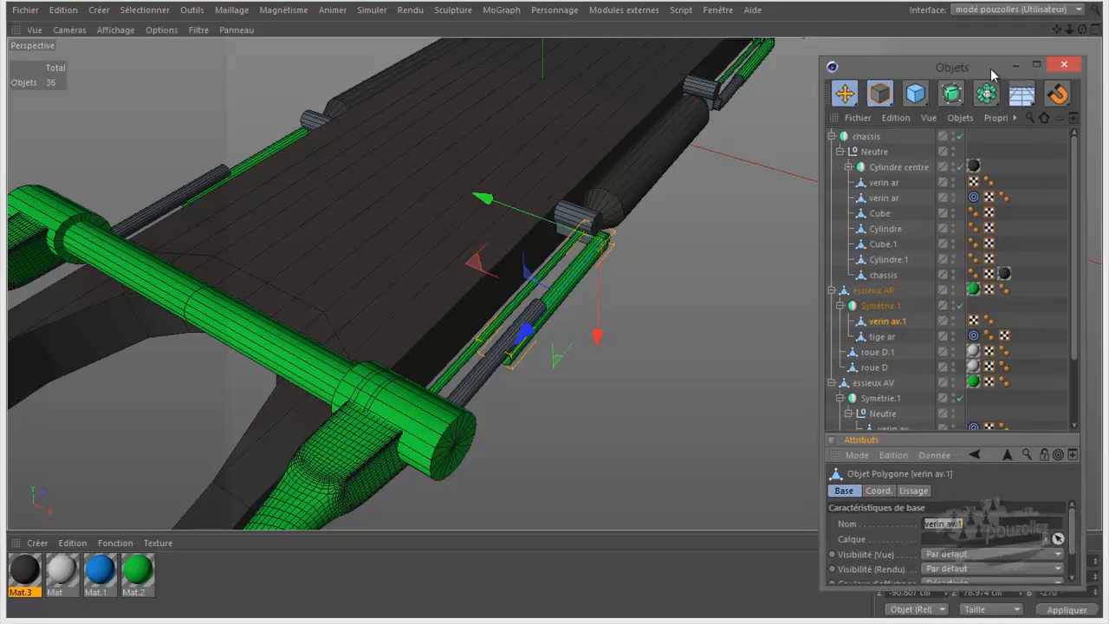
{"action": "left_click_drag", "start_coordinate": [1082, 31], "coordinate": [549, 314]}
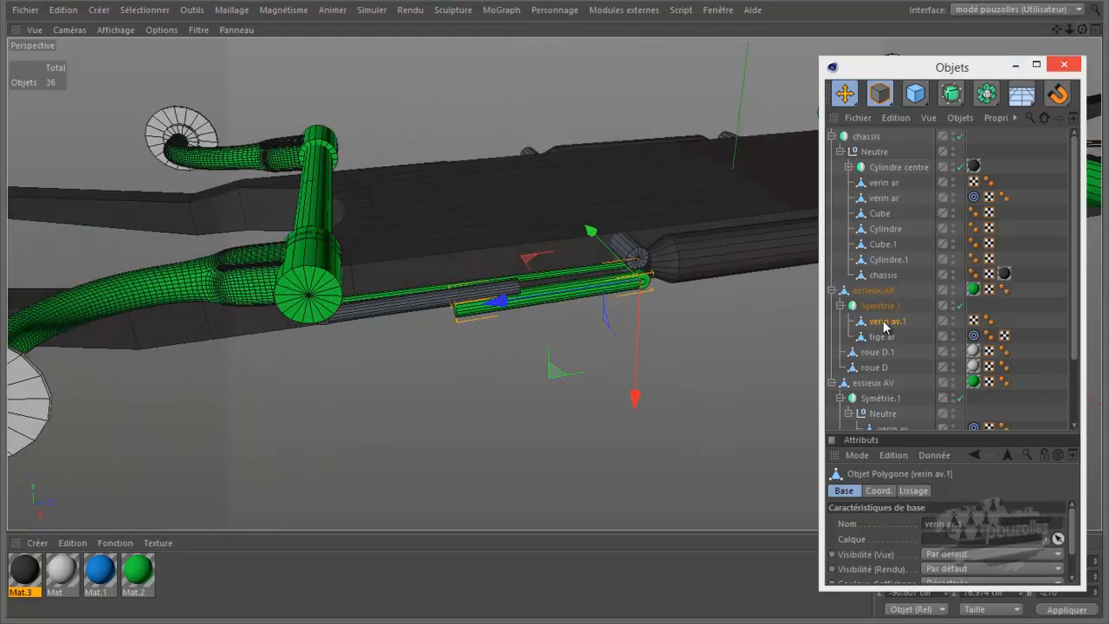
- Add a Cible property to the chassis's upper verin ar and set verin av.1 as its target
{"action": "right_click", "coordinate": [892, 189]}
{"action": "mouse_move", "coordinate": [931, 129]}
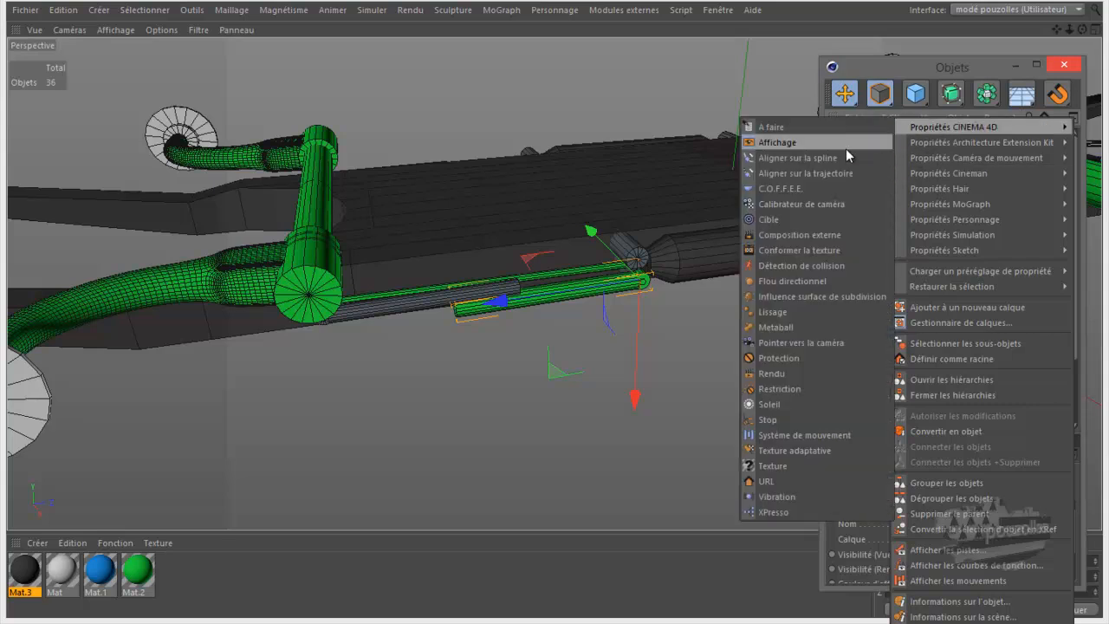
{"action": "left_click", "coordinate": [778, 218]}
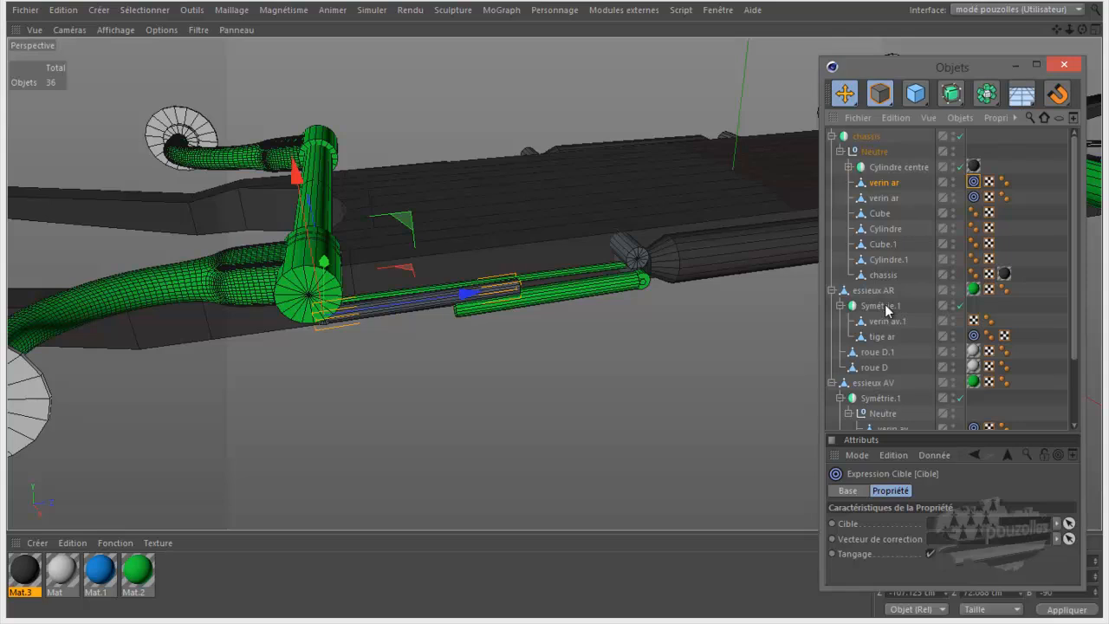
{"action": "left_click_drag", "start_coordinate": [885, 325], "coordinate": [948, 526]}
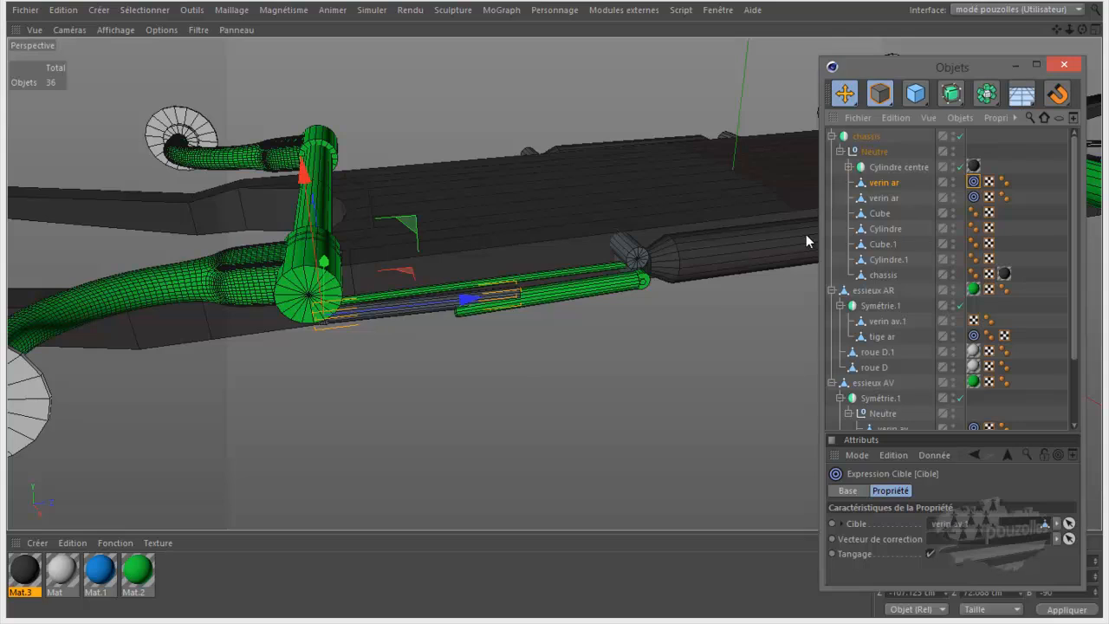
- Add a Cible property to verin av.1 in essieux AR and set the chassis's upper verin ar as its target
{"action": "right_click", "coordinate": [882, 323]}
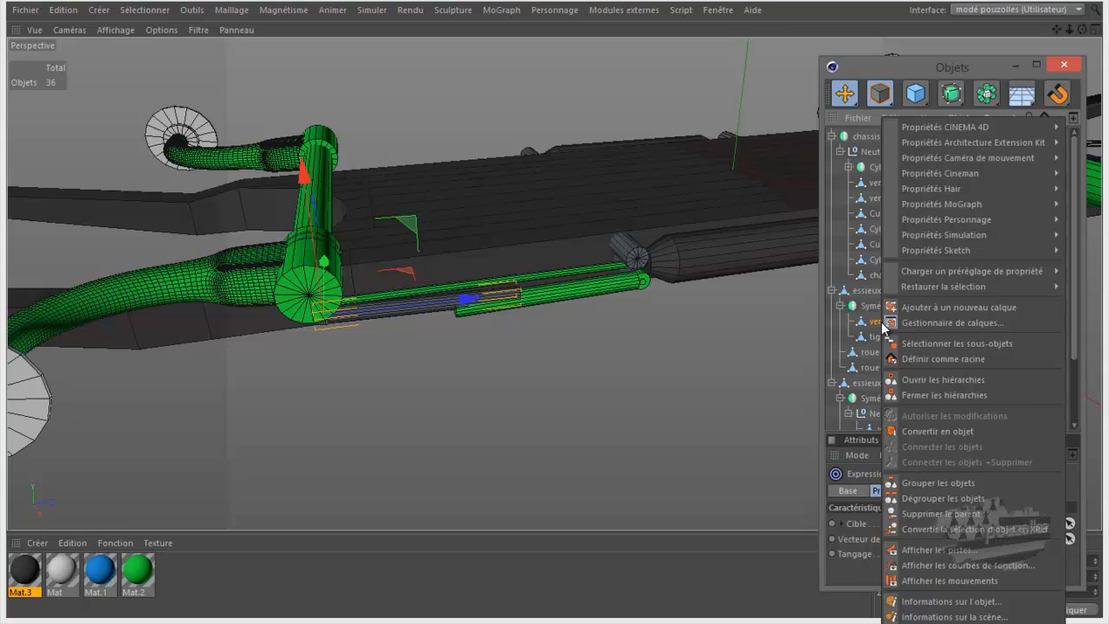
{"action": "mouse_move", "coordinate": [945, 123]}
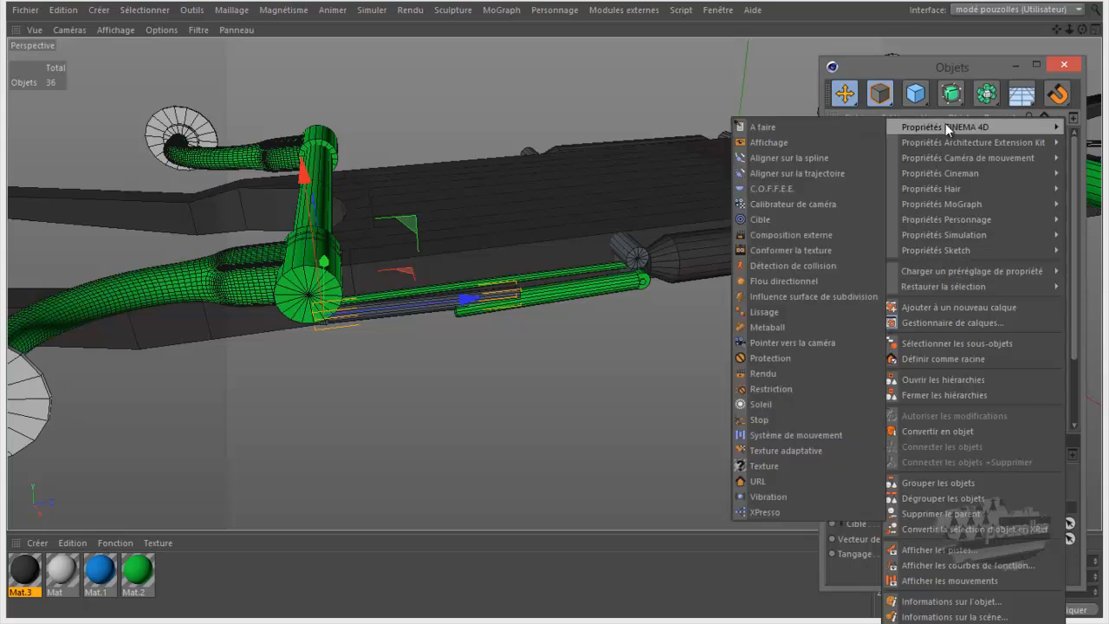
{"action": "left_click", "coordinate": [786, 218]}
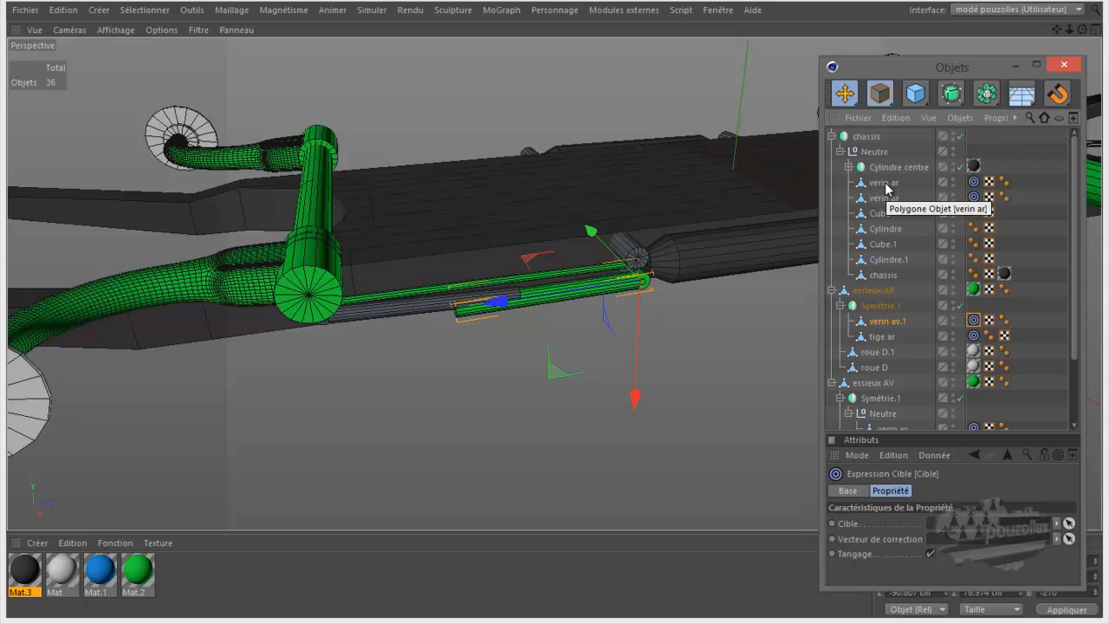
{"action": "left_click_drag", "start_coordinate": [885, 187], "coordinate": [947, 530]}
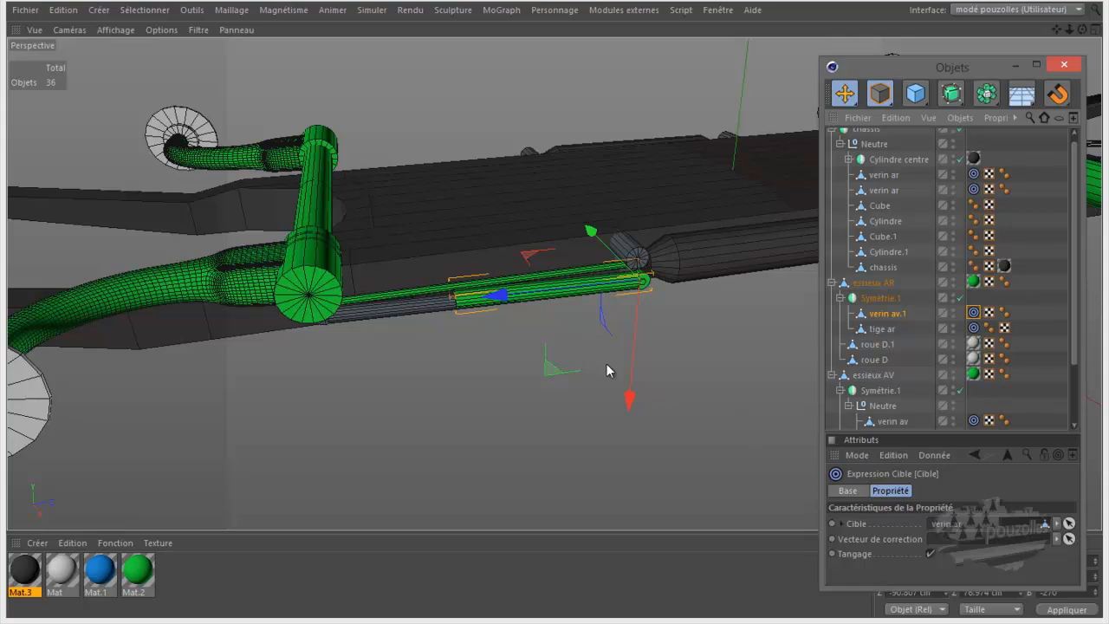
- Test the cylinder linkage by rotating essieux AR about -6.9°, and undo the rotation
{"action": "left_click", "coordinate": [868, 283]}
{"action": "left_click_drag", "start_coordinate": [844, 93], "coordinate": [966, 121]}
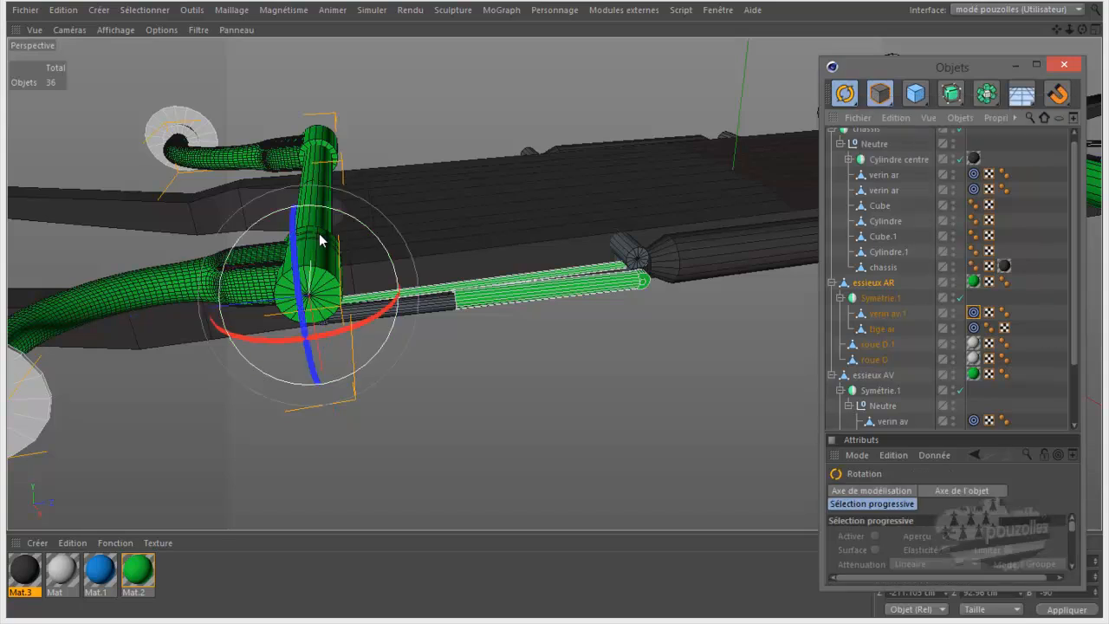
{"action": "left_click_drag", "start_coordinate": [268, 221], "coordinate": [259, 230]}
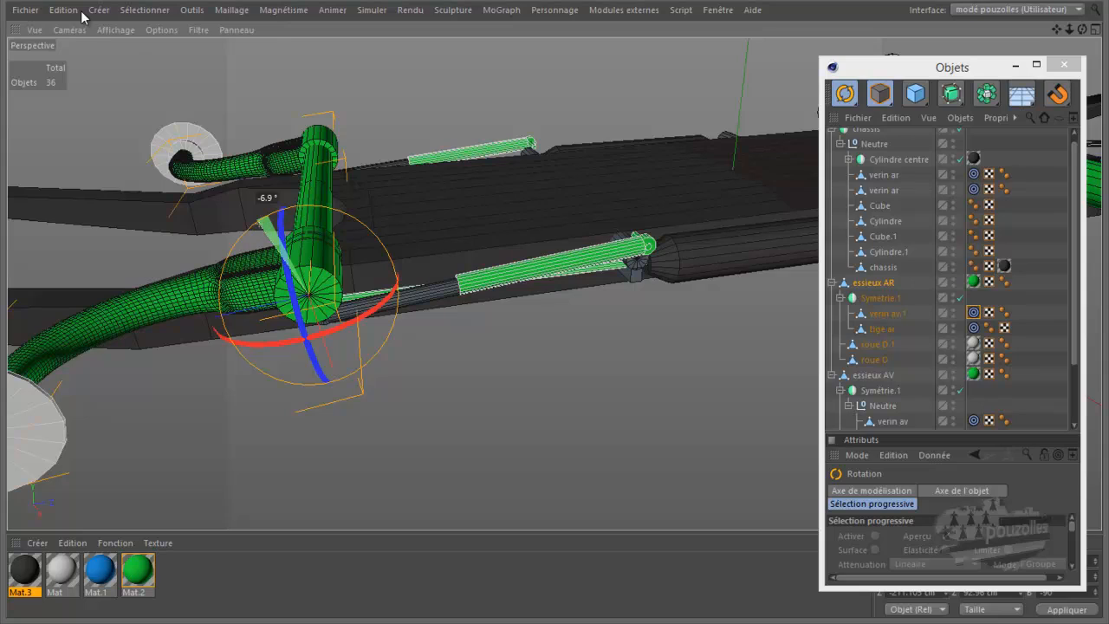
{"action": "left_click", "coordinate": [65, 11]}
{"action": "left_click", "coordinate": [78, 36]}
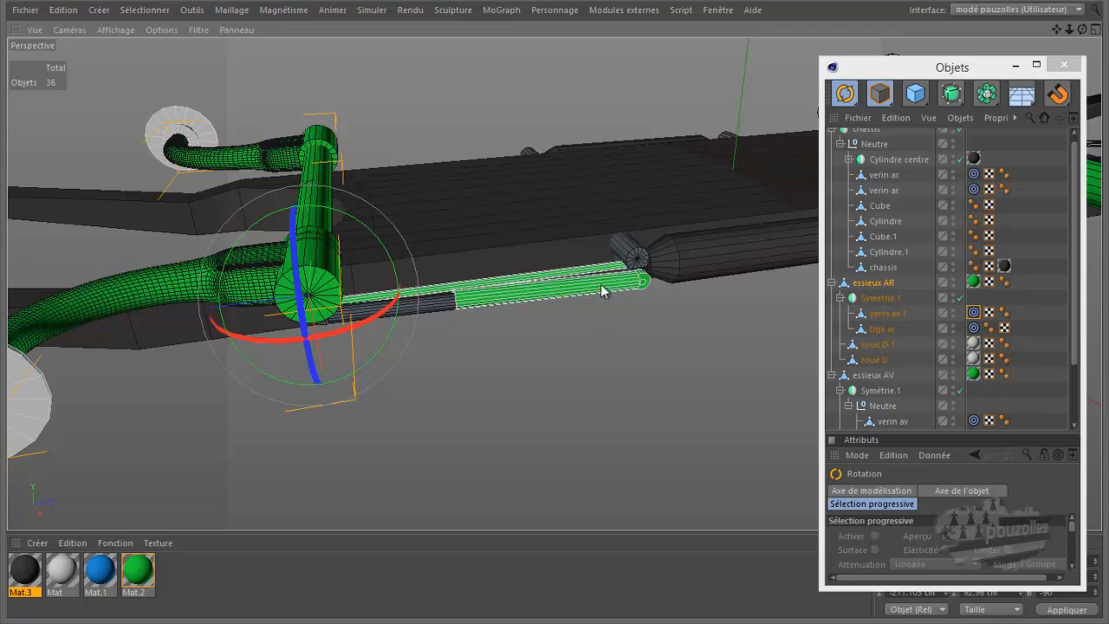
- Swap verin av.1 and the upper verin ar between the chassis's Neutre and essieux AR's Symétrie.1, and rotate essieux AR about -11.3° as a test
{"action": "left_click", "coordinate": [887, 315]}
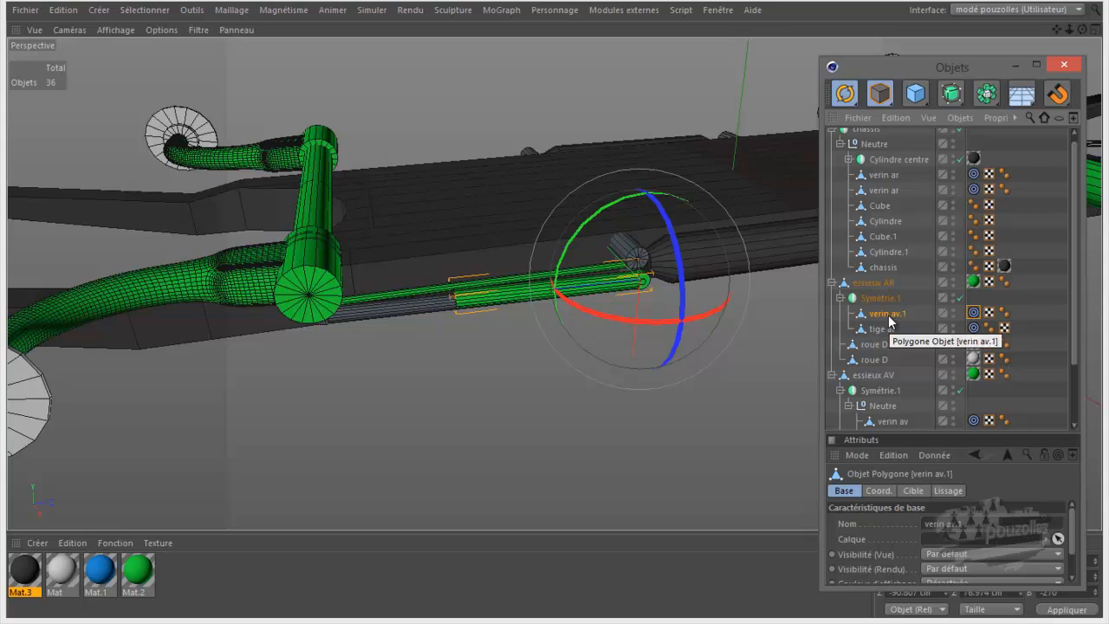
{"action": "mouse_move", "coordinate": [887, 305]}
{"action": "left_mouse_down"}
{"action": "mouse_move", "coordinate": [905, 243]}
{"action": "mouse_move", "coordinate": [884, 173]}
{"action": "mouse_move", "coordinate": [901, 298]}
{"action": "mouse_move", "coordinate": [881, 322]}
{"action": "left_mouse_up"}
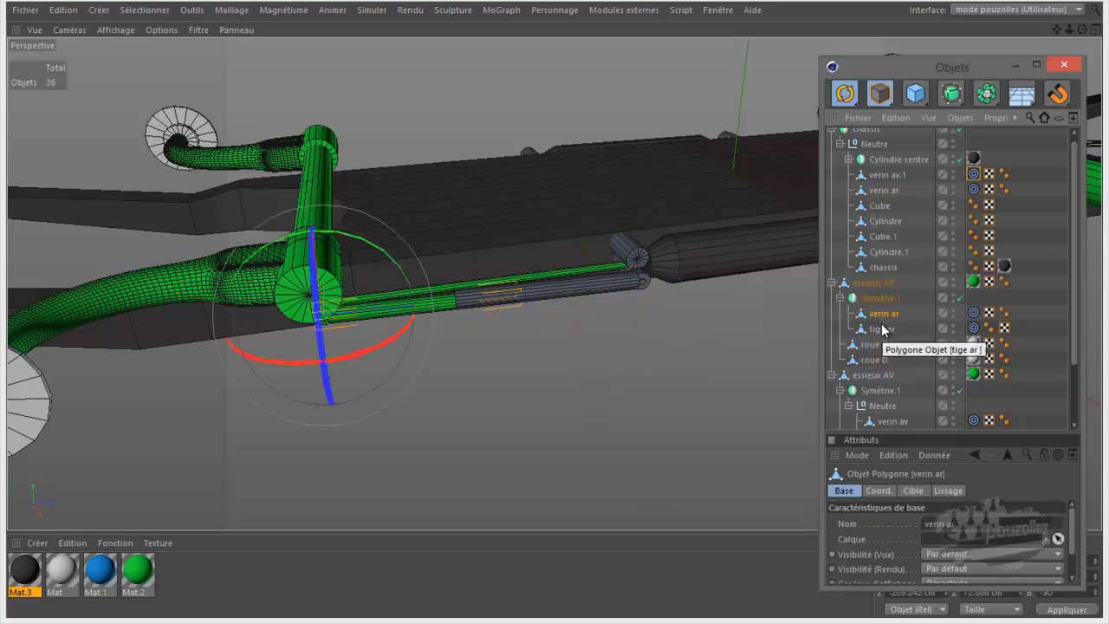
{"action": "left_click", "coordinate": [873, 282]}
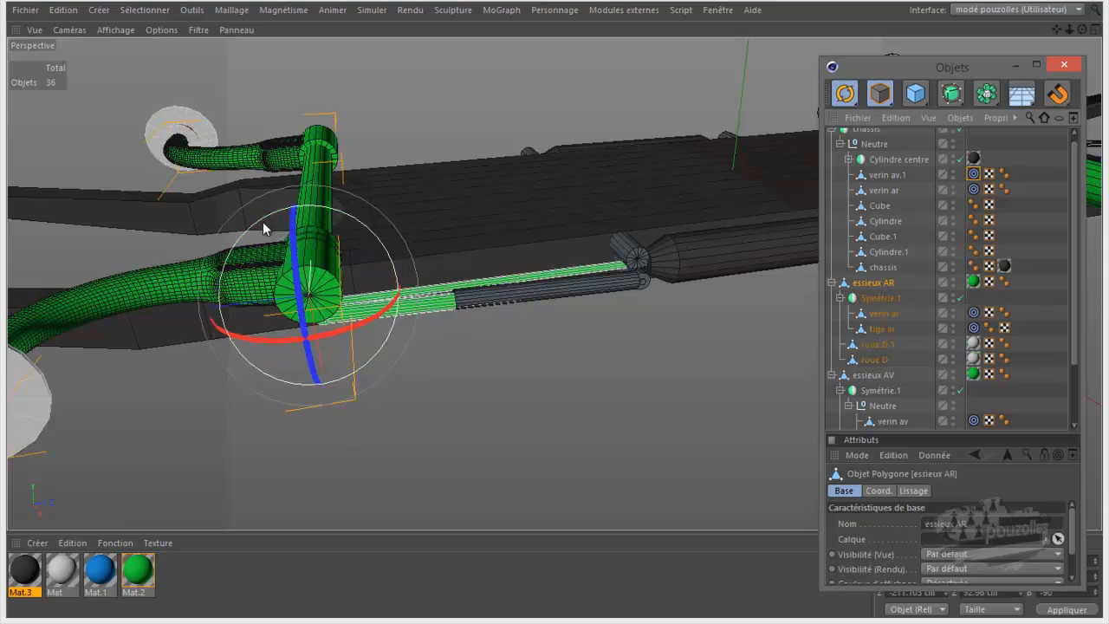
{"action": "left_click_drag", "start_coordinate": [260, 222], "coordinate": [272, 260]}
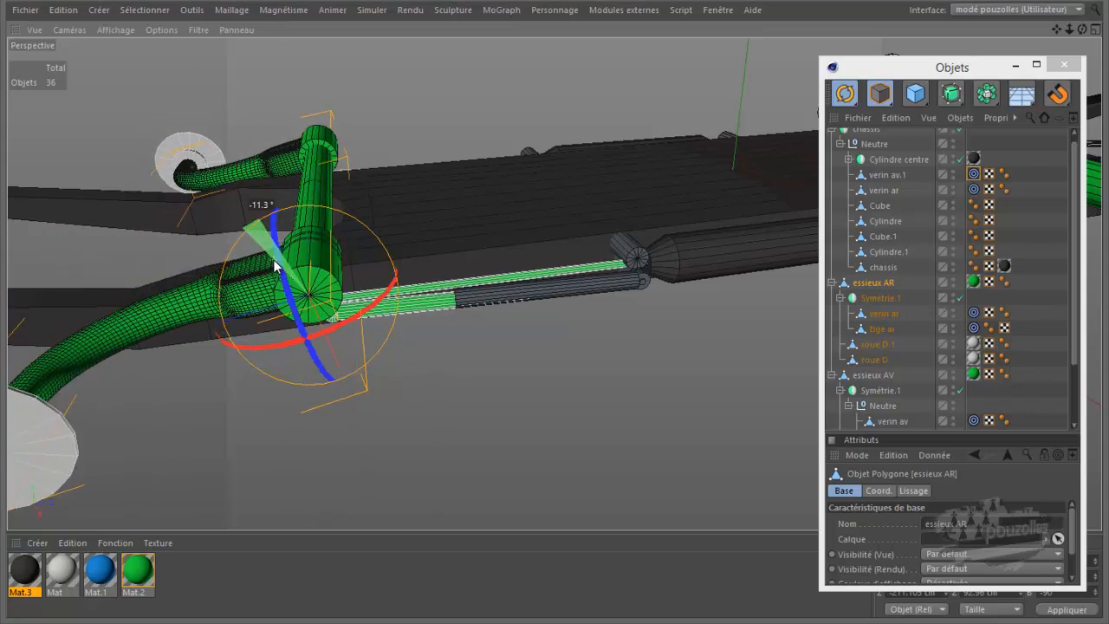
- Undo the last test rotation of essieux AR, inspect the rear cylinder up close, and deselect the axle
{"action": "left_click", "coordinate": [62, 11]}
{"action": "left_click", "coordinate": [80, 35]}
{"action": "right_click_drag", "start_coordinate": [317, 325], "coordinate": [831, 124], "text": "alt"}
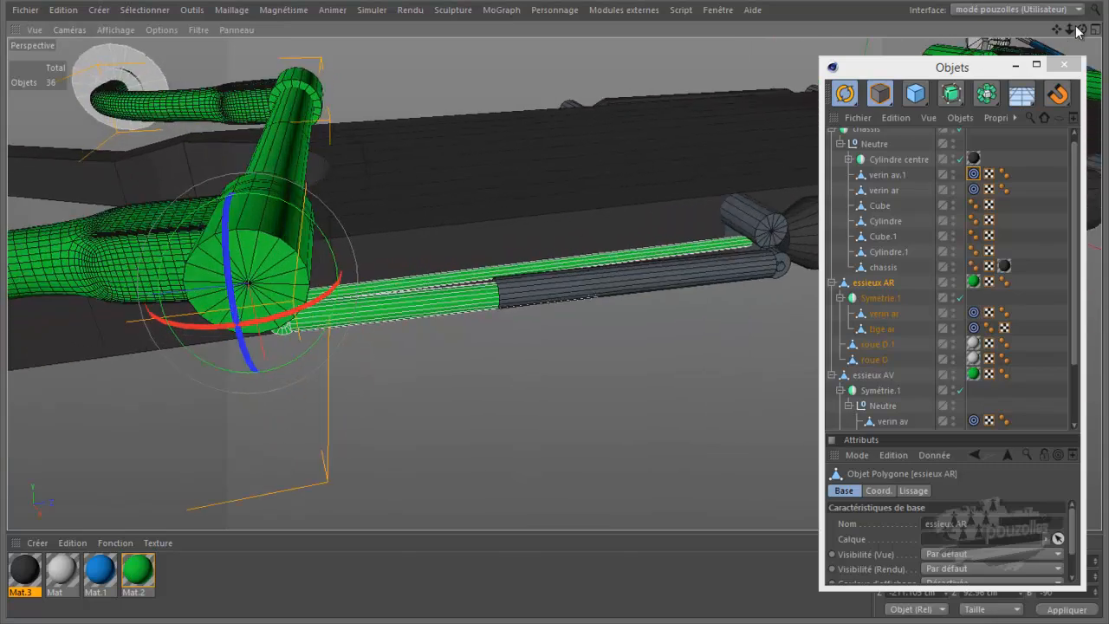
{"action": "left_click_drag", "start_coordinate": [1081, 29], "coordinate": [553, 319]}
{"action": "scroll", "coordinate": [604, 253], "scroll_direction": "down", "scroll_amount": 2}
{"action": "scroll", "coordinate": [604, 256], "scroll_direction": "down", "scroll_amount": 4}
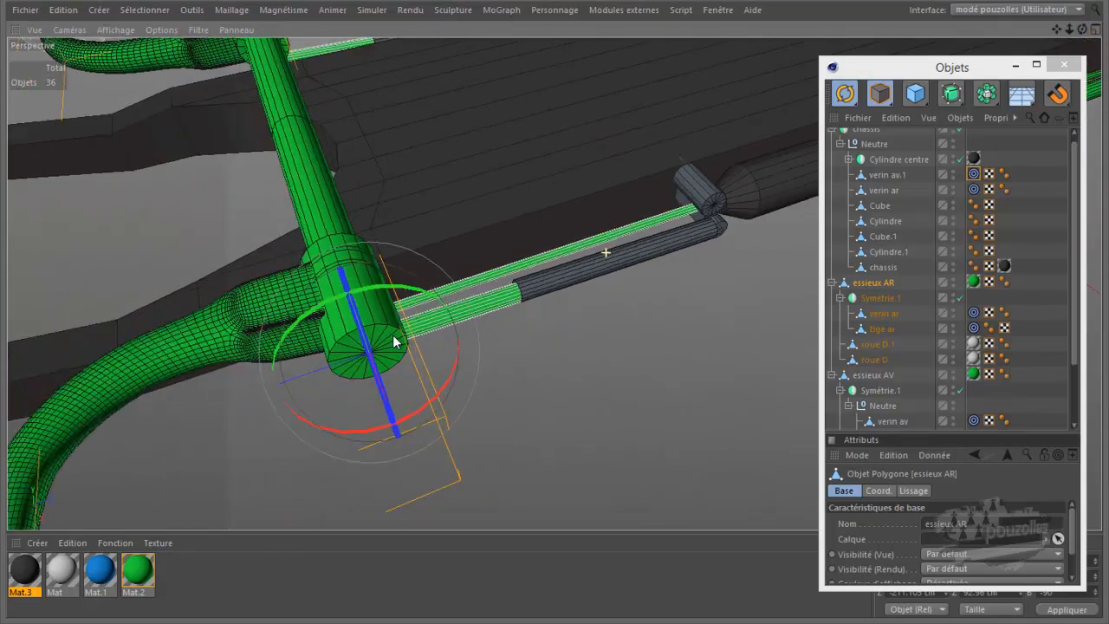
{"action": "left_click", "coordinate": [586, 440]}
- Move the Objets window out of the way and examine the whole chassis with both axles and their cylinders
{"action": "scroll", "coordinate": [354, 428], "scroll_direction": "down", "scroll_amount": 6}
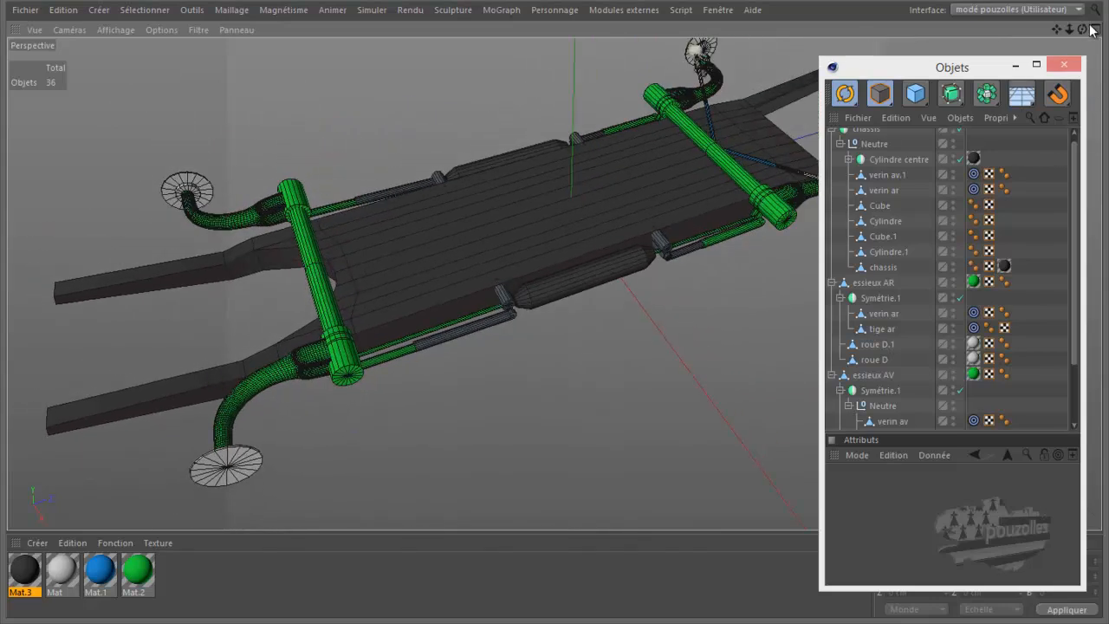
{"action": "left_click_drag", "start_coordinate": [1081, 29], "coordinate": [178, 323]}
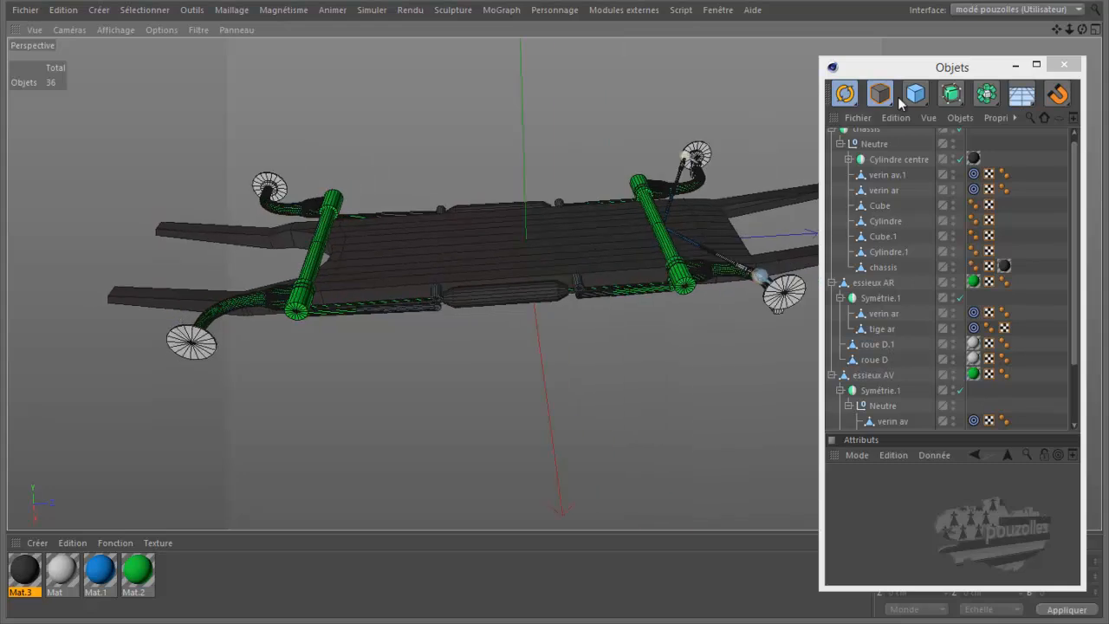
{"action": "left_click_drag", "start_coordinate": [974, 68], "coordinate": [857, 560]}
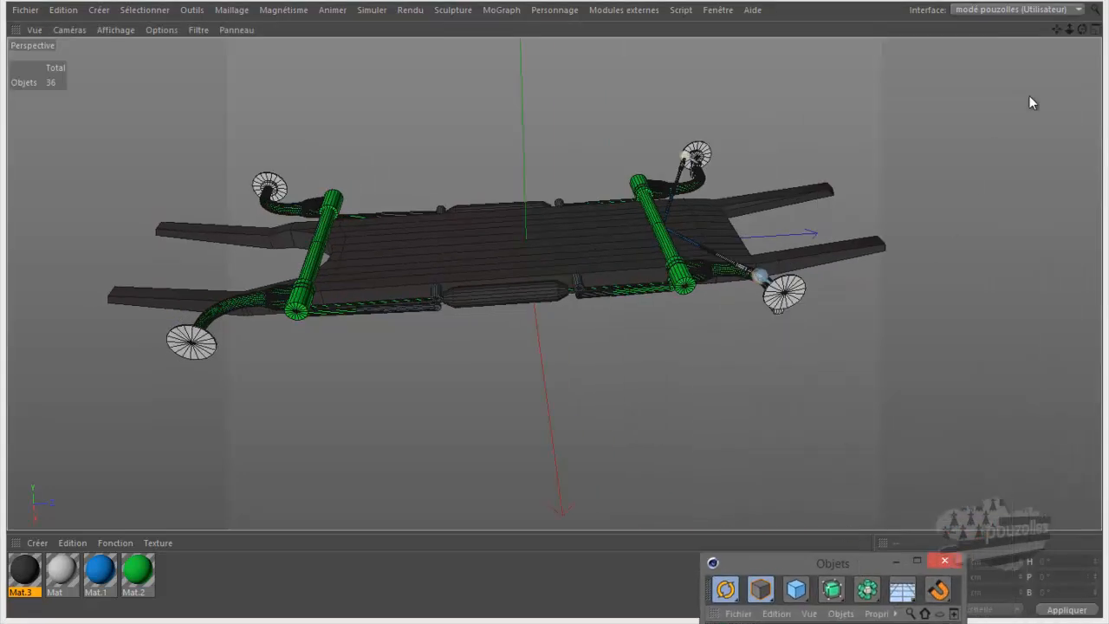
{"action": "left_click_drag", "start_coordinate": [1082, 29], "coordinate": [554, 314]}
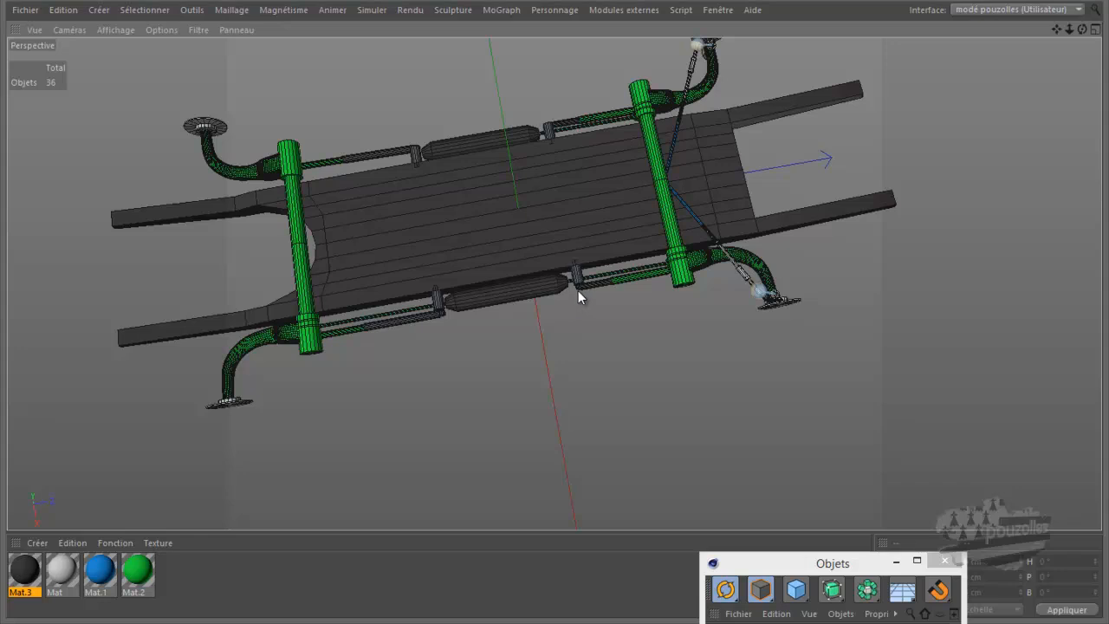
- Switch to the chassis folder in File Explorer, view the plan vue chassis reference photo, and close the photo and the folder
{"action": "mouse_move", "coordinate": [473, 623]}
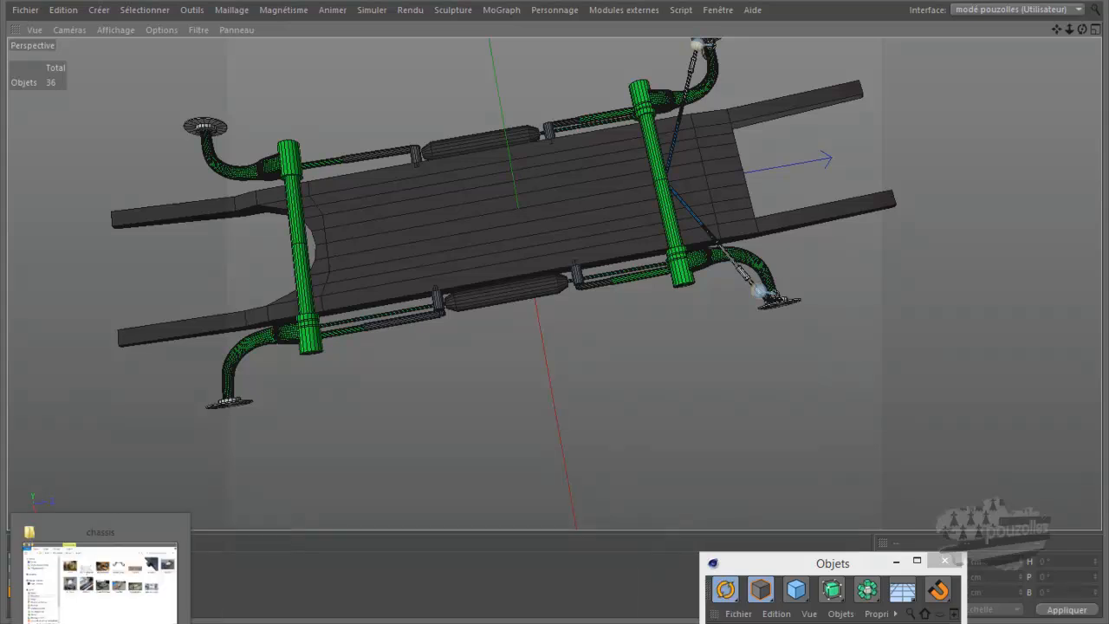
{"action": "left_click", "coordinate": [99, 622]}
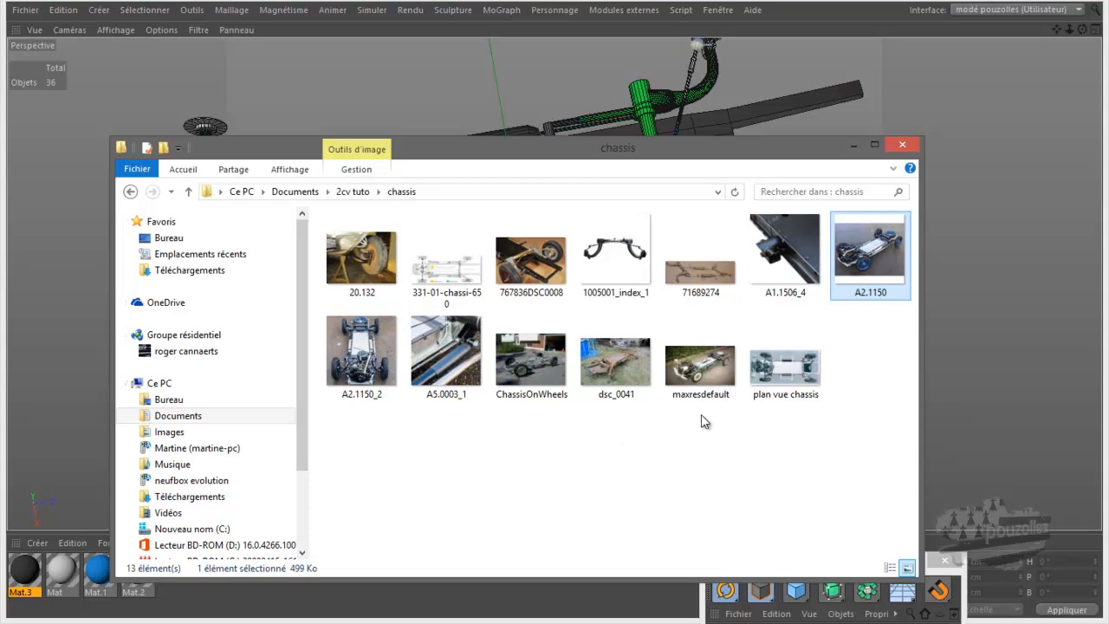
{"action": "left_click", "coordinate": [785, 369]}
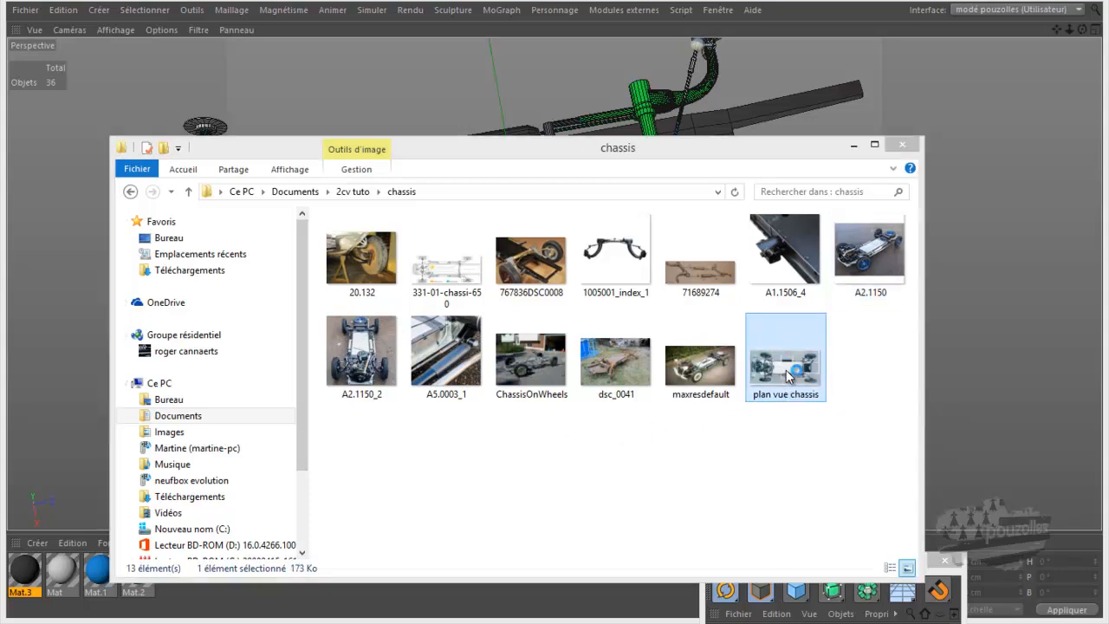
{"action": "double_click", "coordinate": [785, 370]}
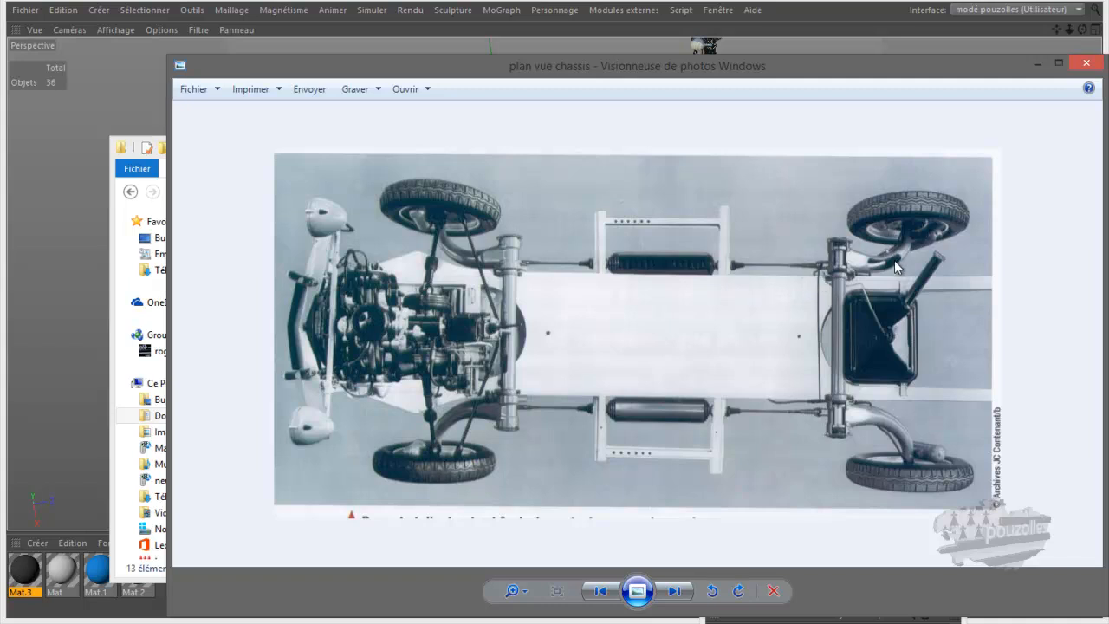
{"action": "left_click", "coordinate": [1088, 68]}
{"action": "left_click", "coordinate": [910, 144]}
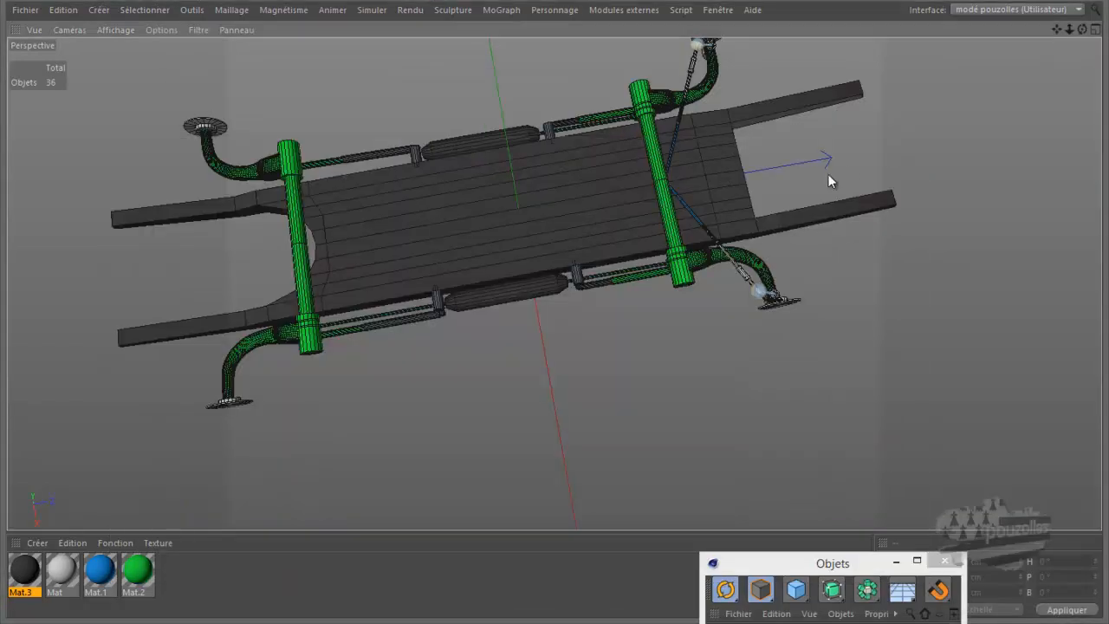
- Bring the Objets window back into view and render the chassis in the viewport, seen from its opposite end
{"action": "scroll", "coordinate": [521, 389], "scroll_direction": "down", "scroll_amount": 2}
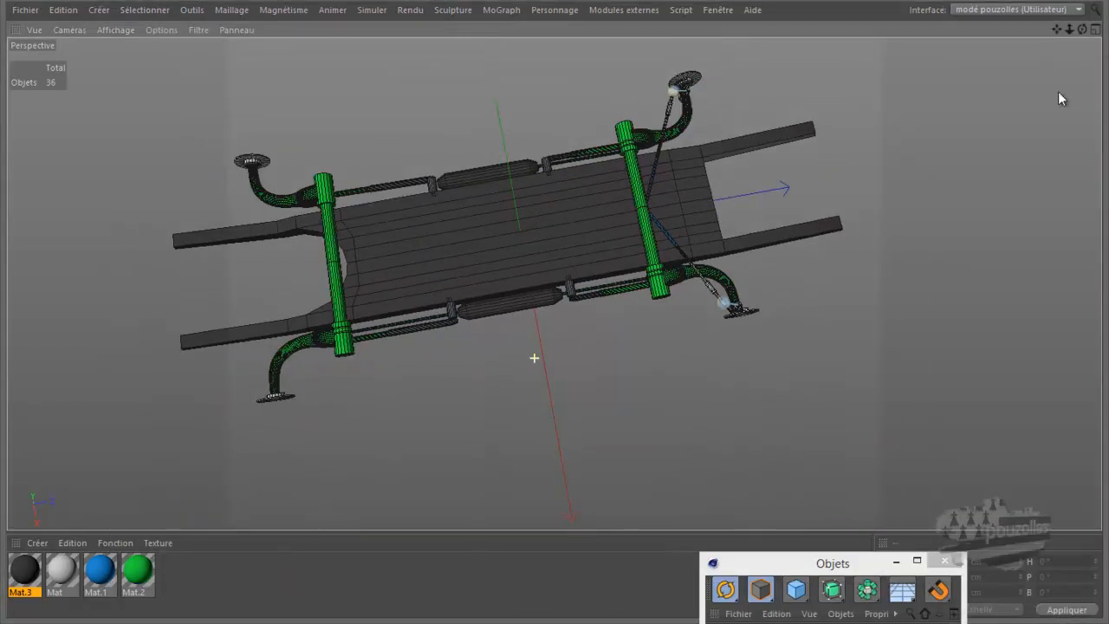
{"action": "left_click_drag", "start_coordinate": [1081, 30], "coordinate": [543, 312]}
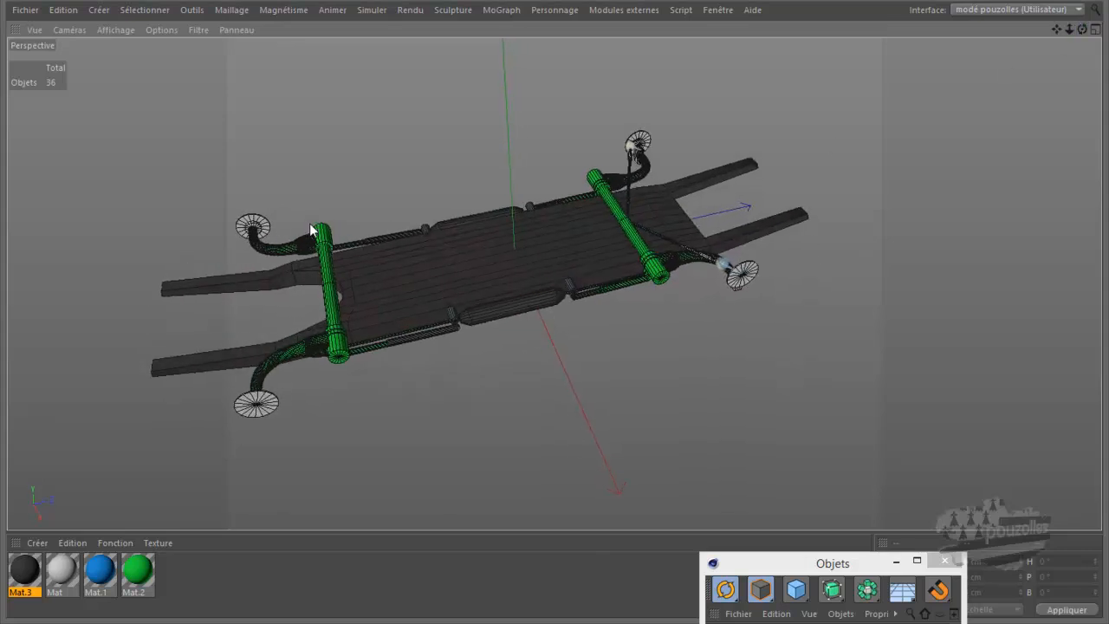
{"action": "scroll", "coordinate": [279, 232], "scroll_direction": "up", "scroll_amount": 3}
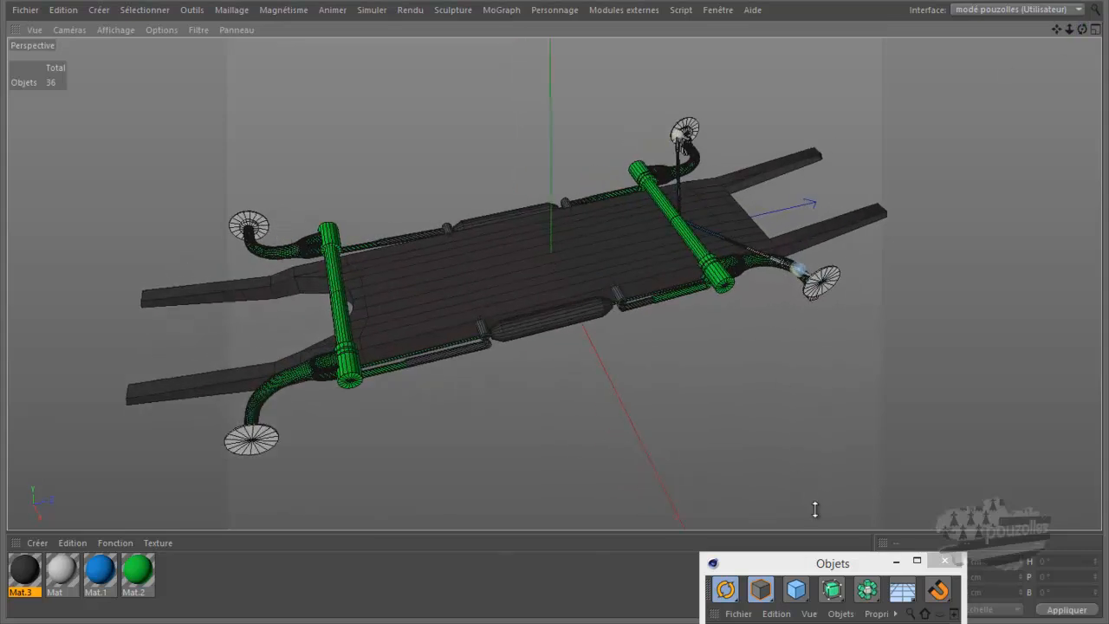
{"action": "left_click_drag", "start_coordinate": [803, 564], "coordinate": [931, 123]}
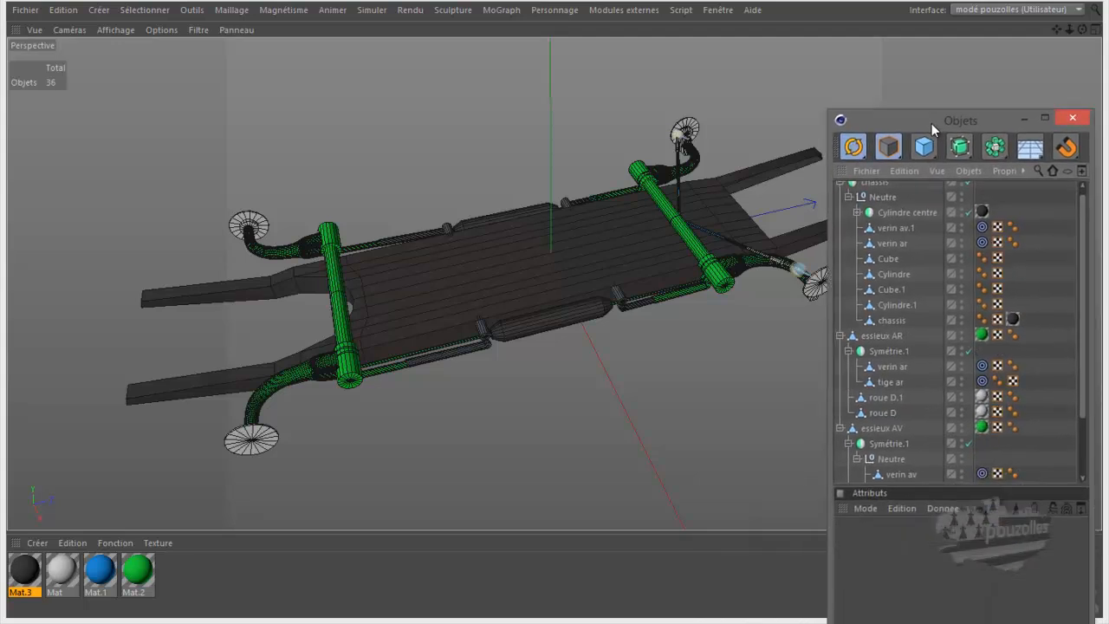
{"action": "left_click_drag", "start_coordinate": [1082, 33], "coordinate": [555, 313]}
{"action": "right_click_drag", "start_coordinate": [439, 136], "coordinate": [440, 101], "text": "alt"}
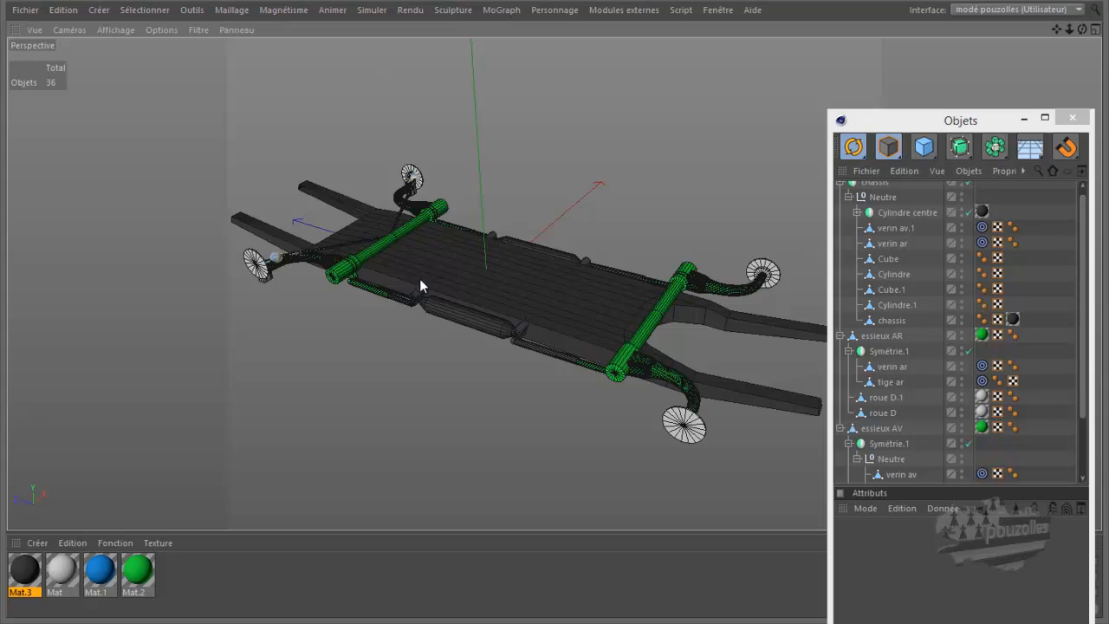
{"action": "key", "text": "ctrl+r"}
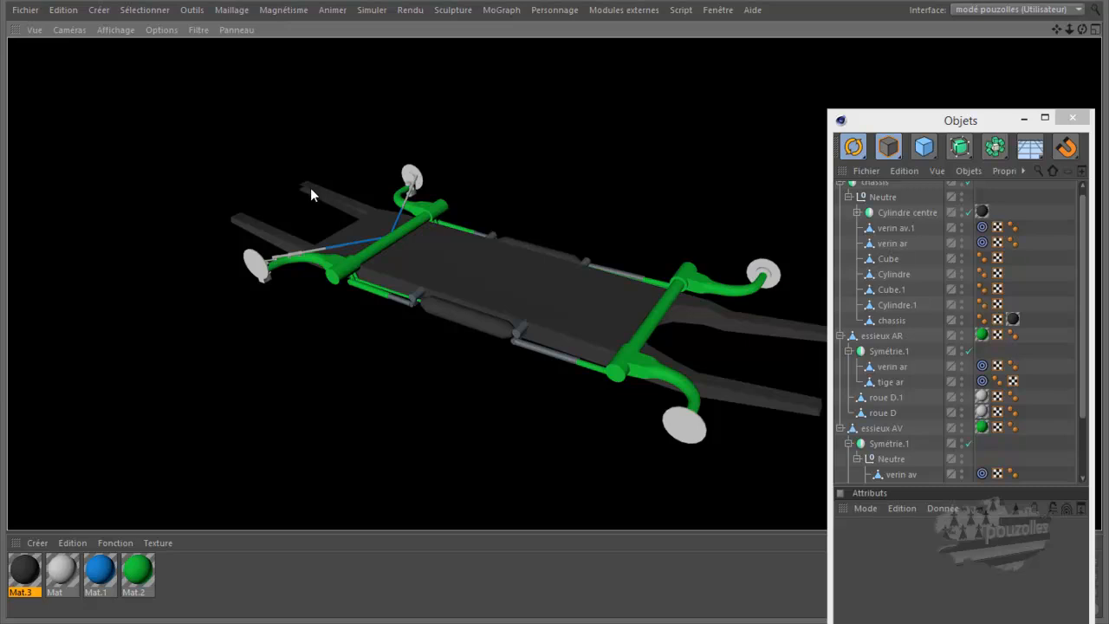
- Delete the four materials Mat.3, Mat, Mat.1 and Mat.2, and render the chassis in the viewport without them
{"action": "left_click_drag", "start_coordinate": [177, 579], "coordinate": [24, 597]}
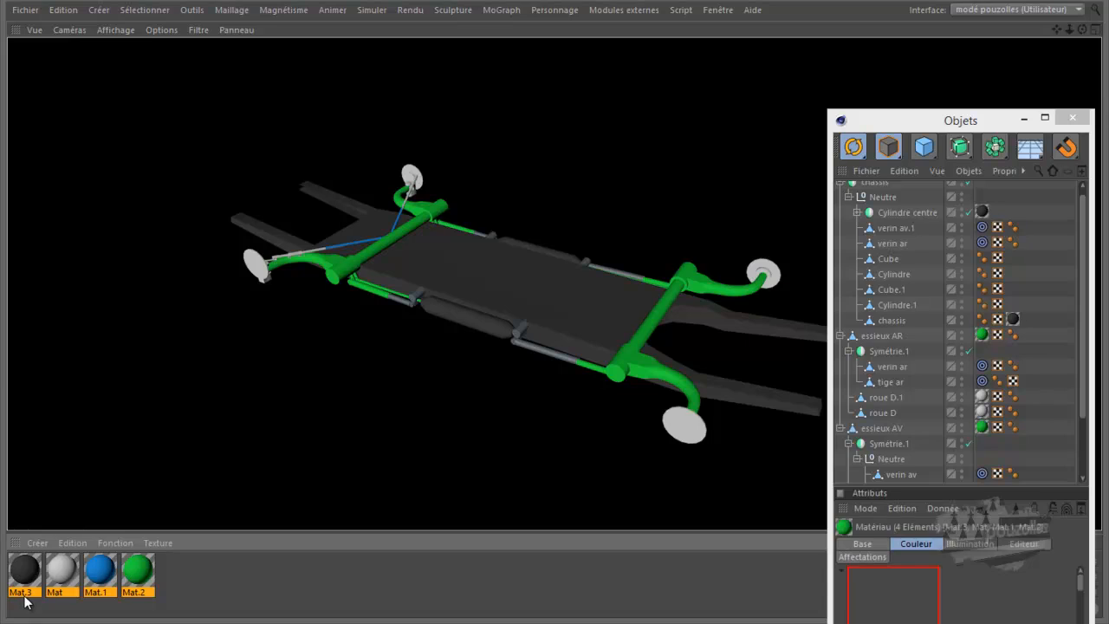
{"action": "key", "text": "Delete"}
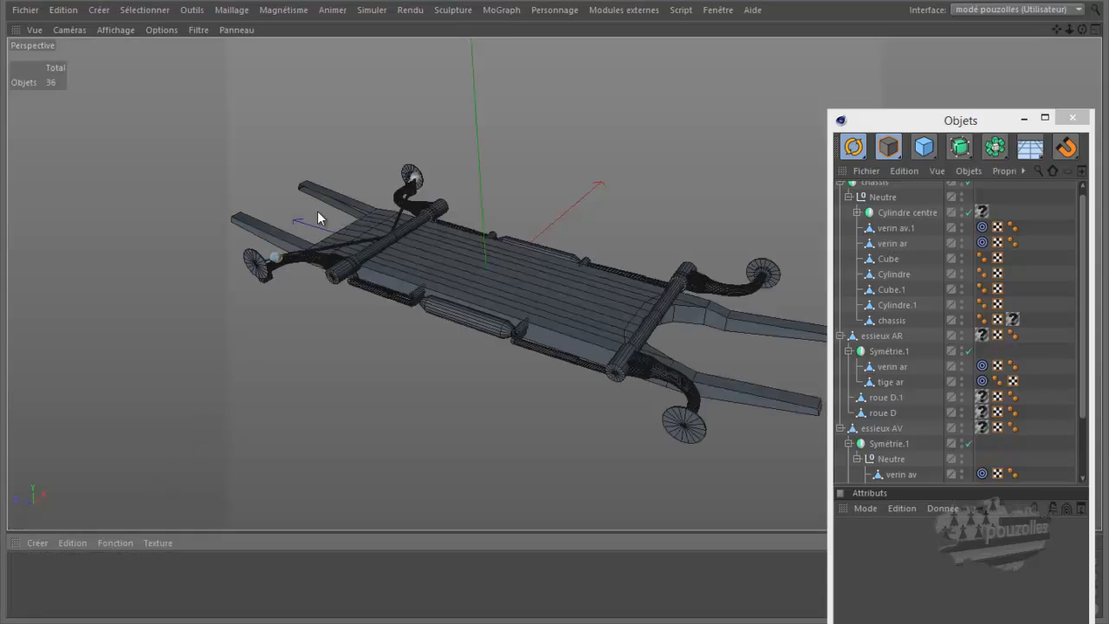
{"action": "key", "text": "ctrl+r"}
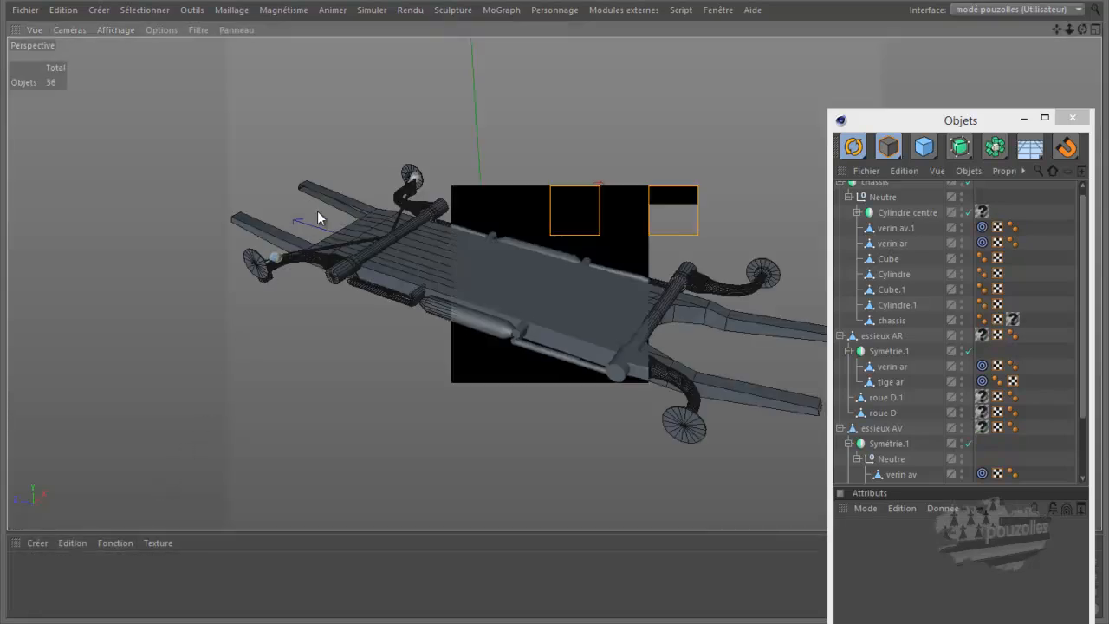